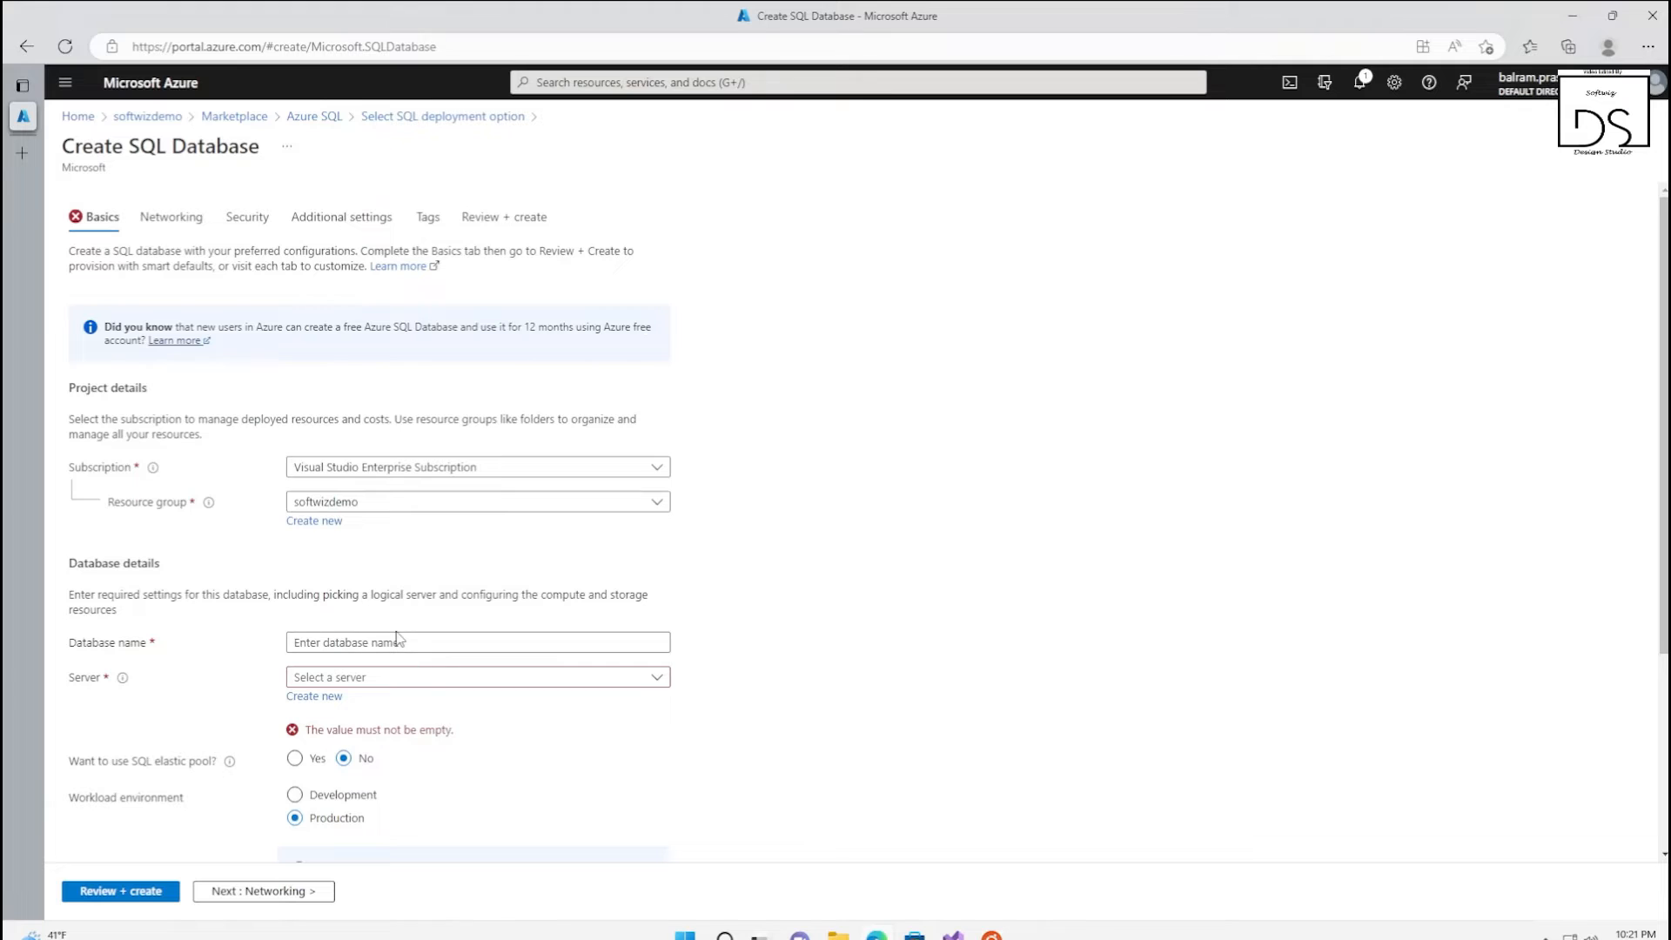
Name the database softwizdemo and start a new server for it named softwizdemoserver
type("softwizdemo")
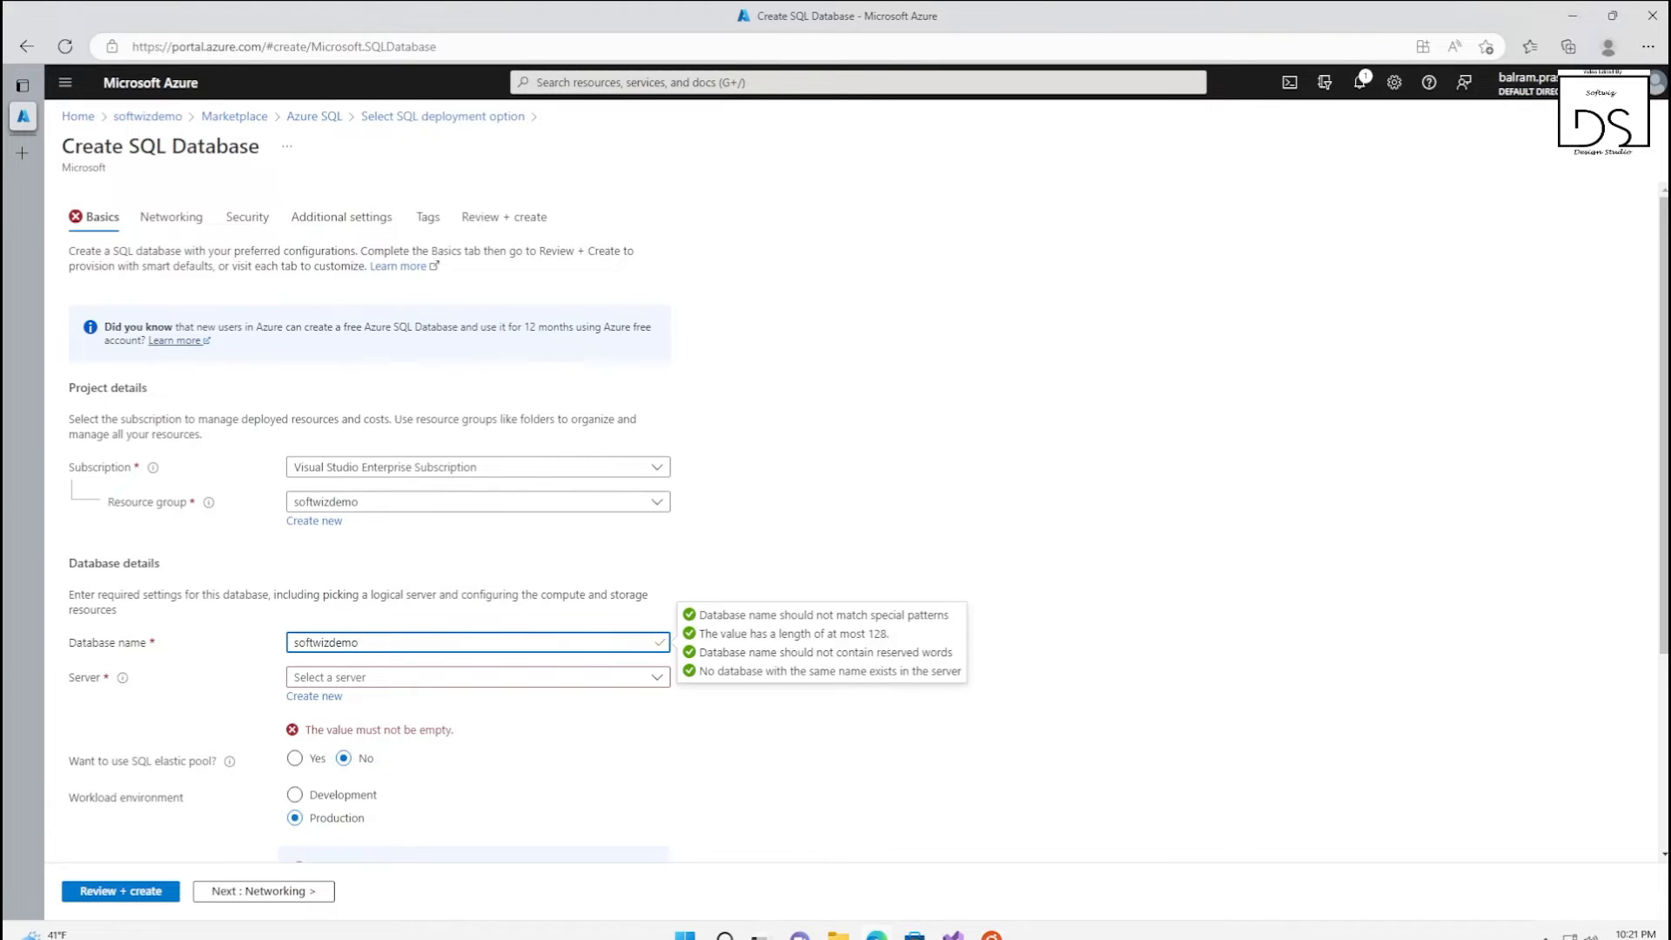
left_click(329, 697)
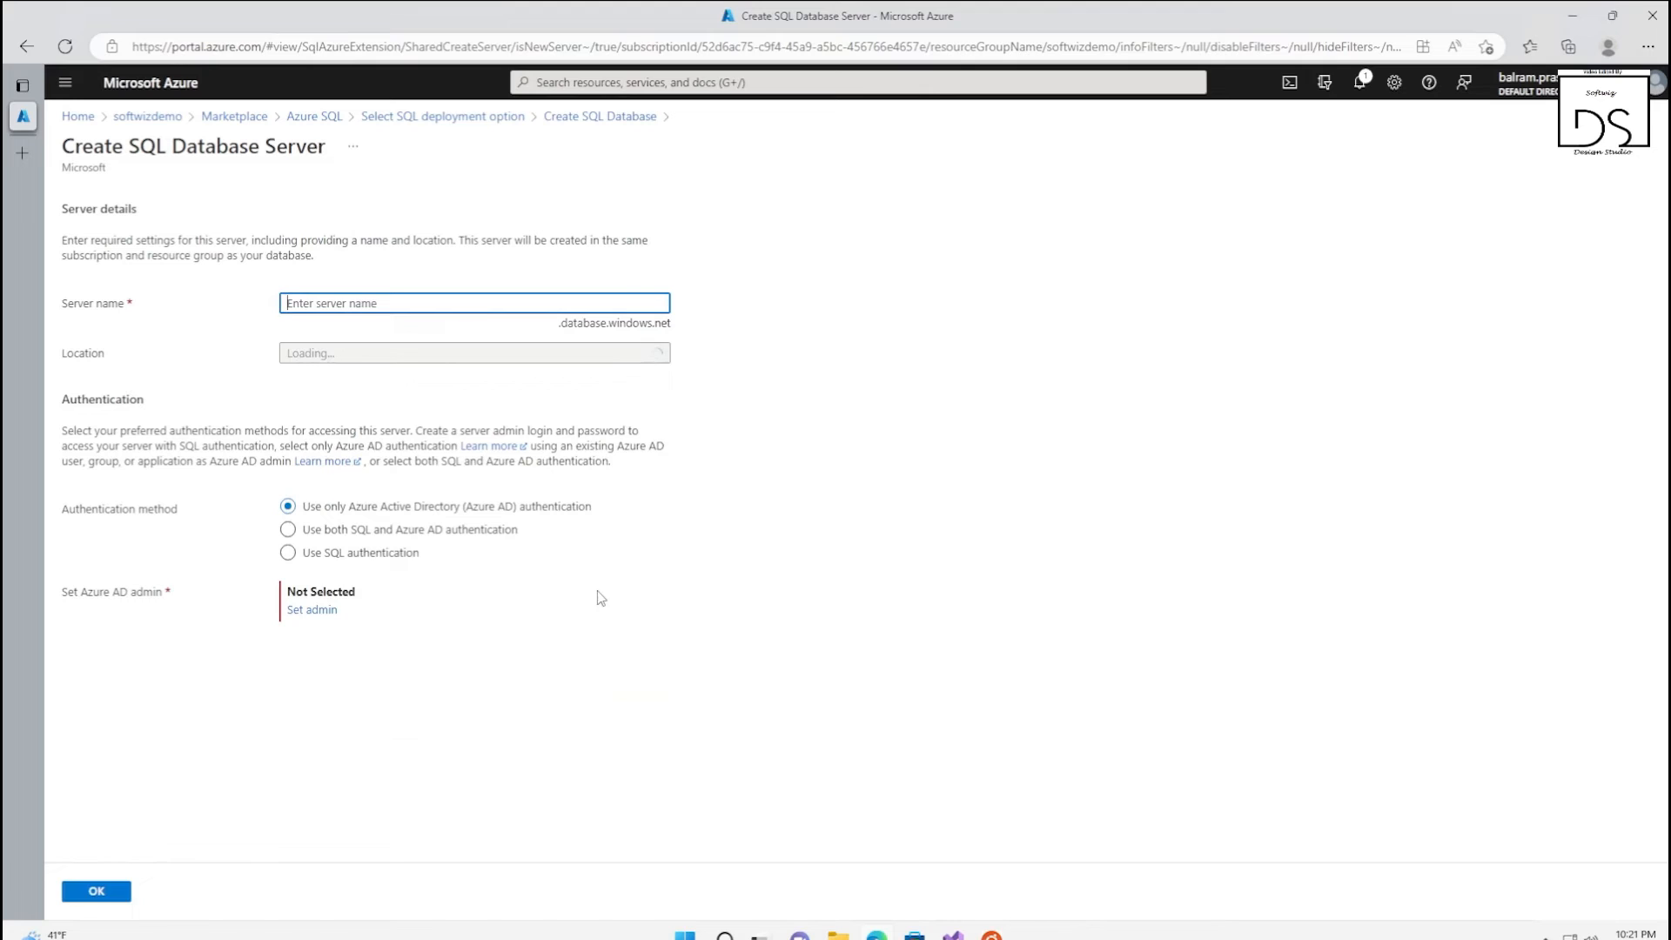
type("softwizdemoserver")
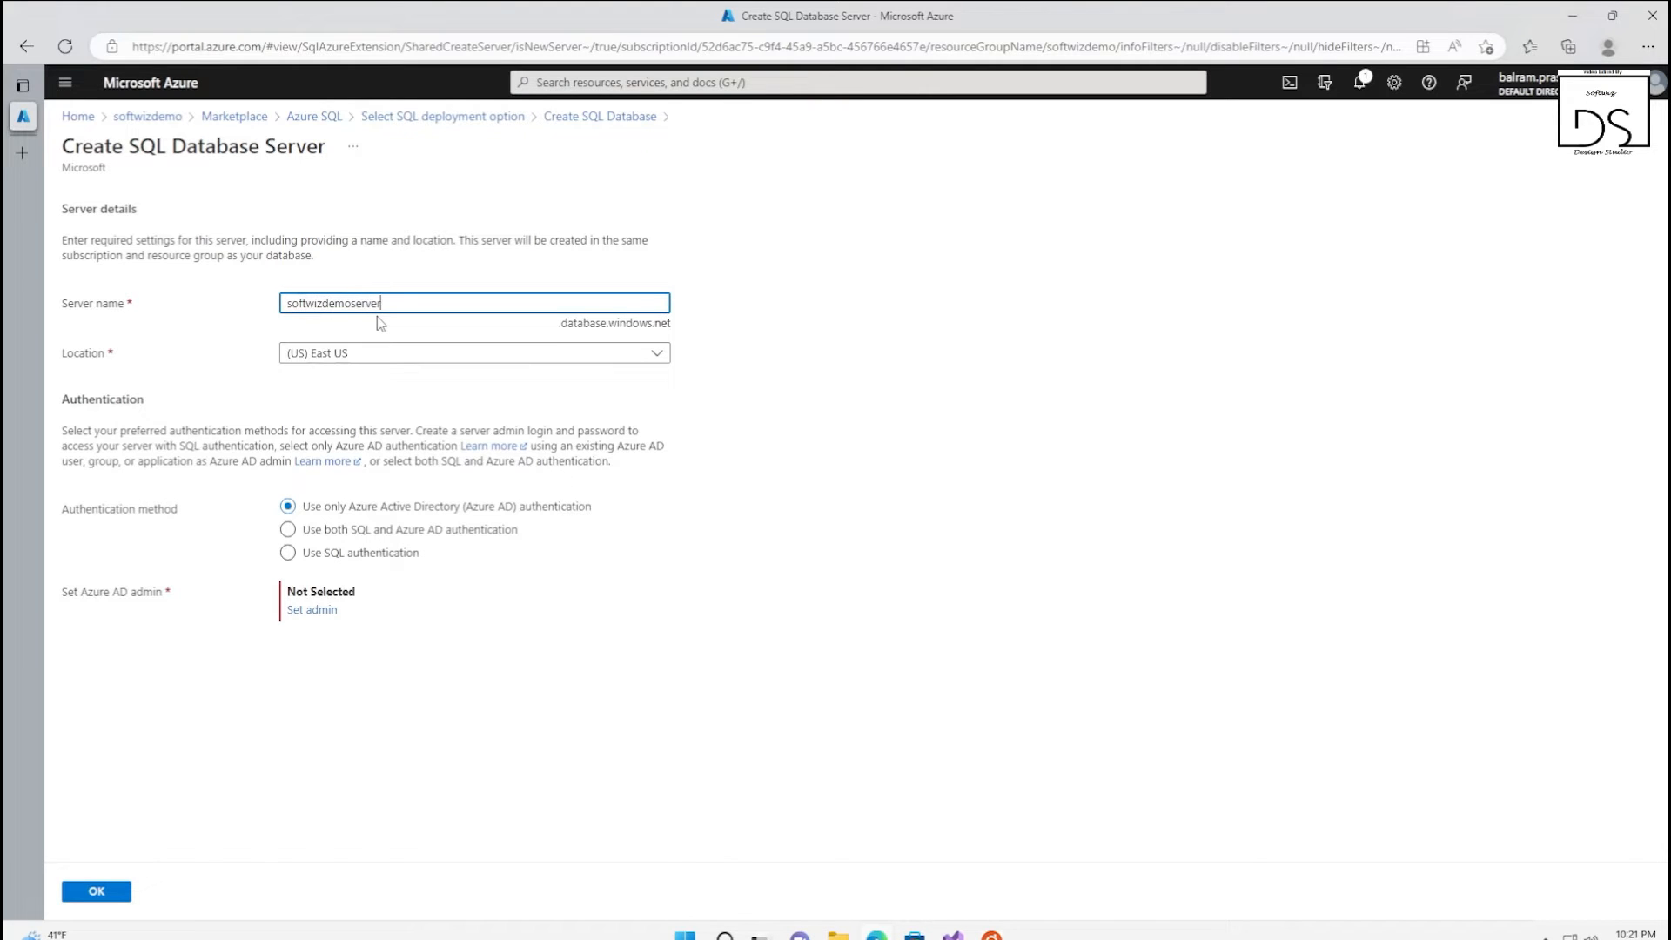
Try to set the new server's location to (US) West US 2
left_click(419, 355)
type("we")
left_click(348, 450)
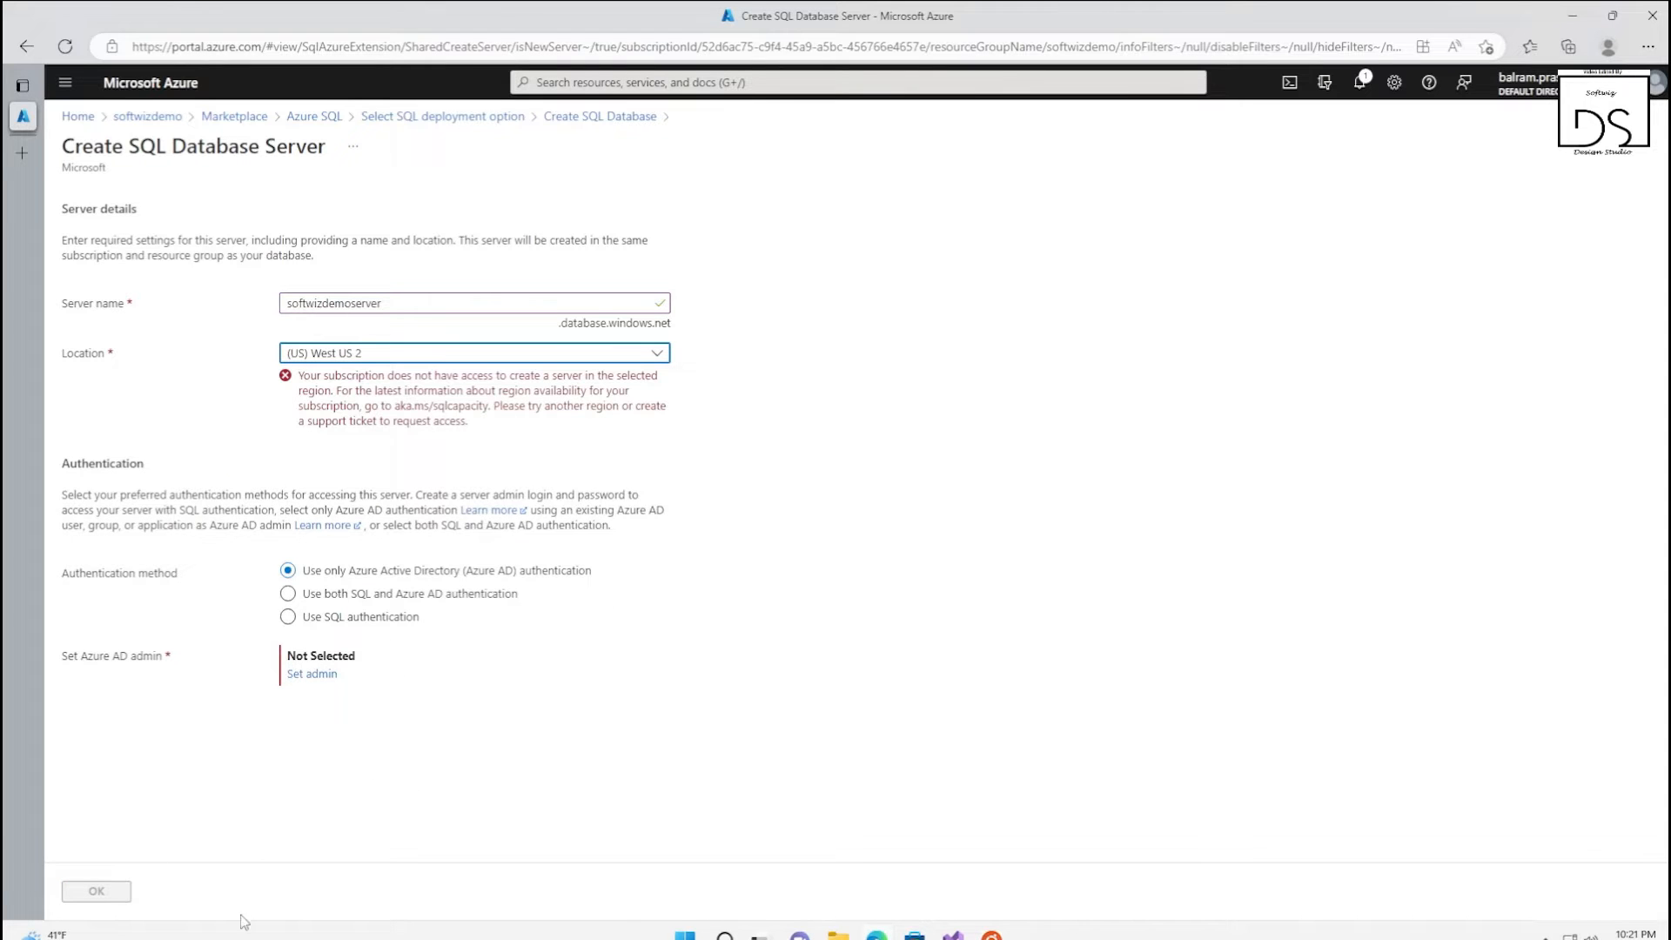
Set the new server's location to (US) East US 2
left_click(370, 357)
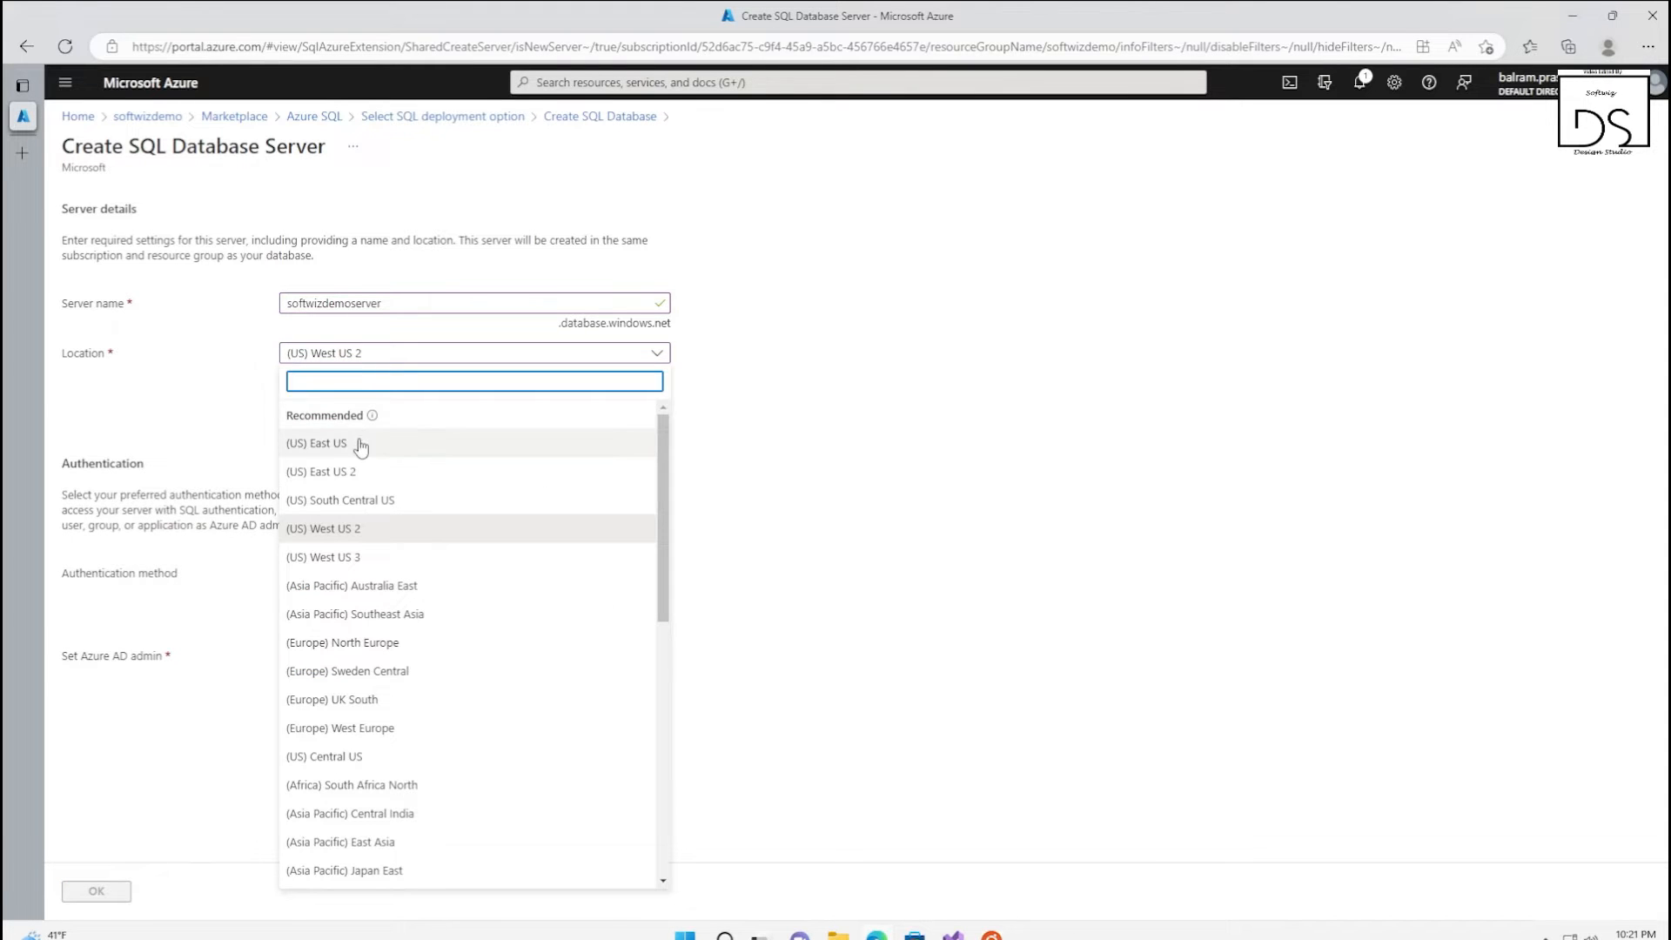
left_click(358, 472)
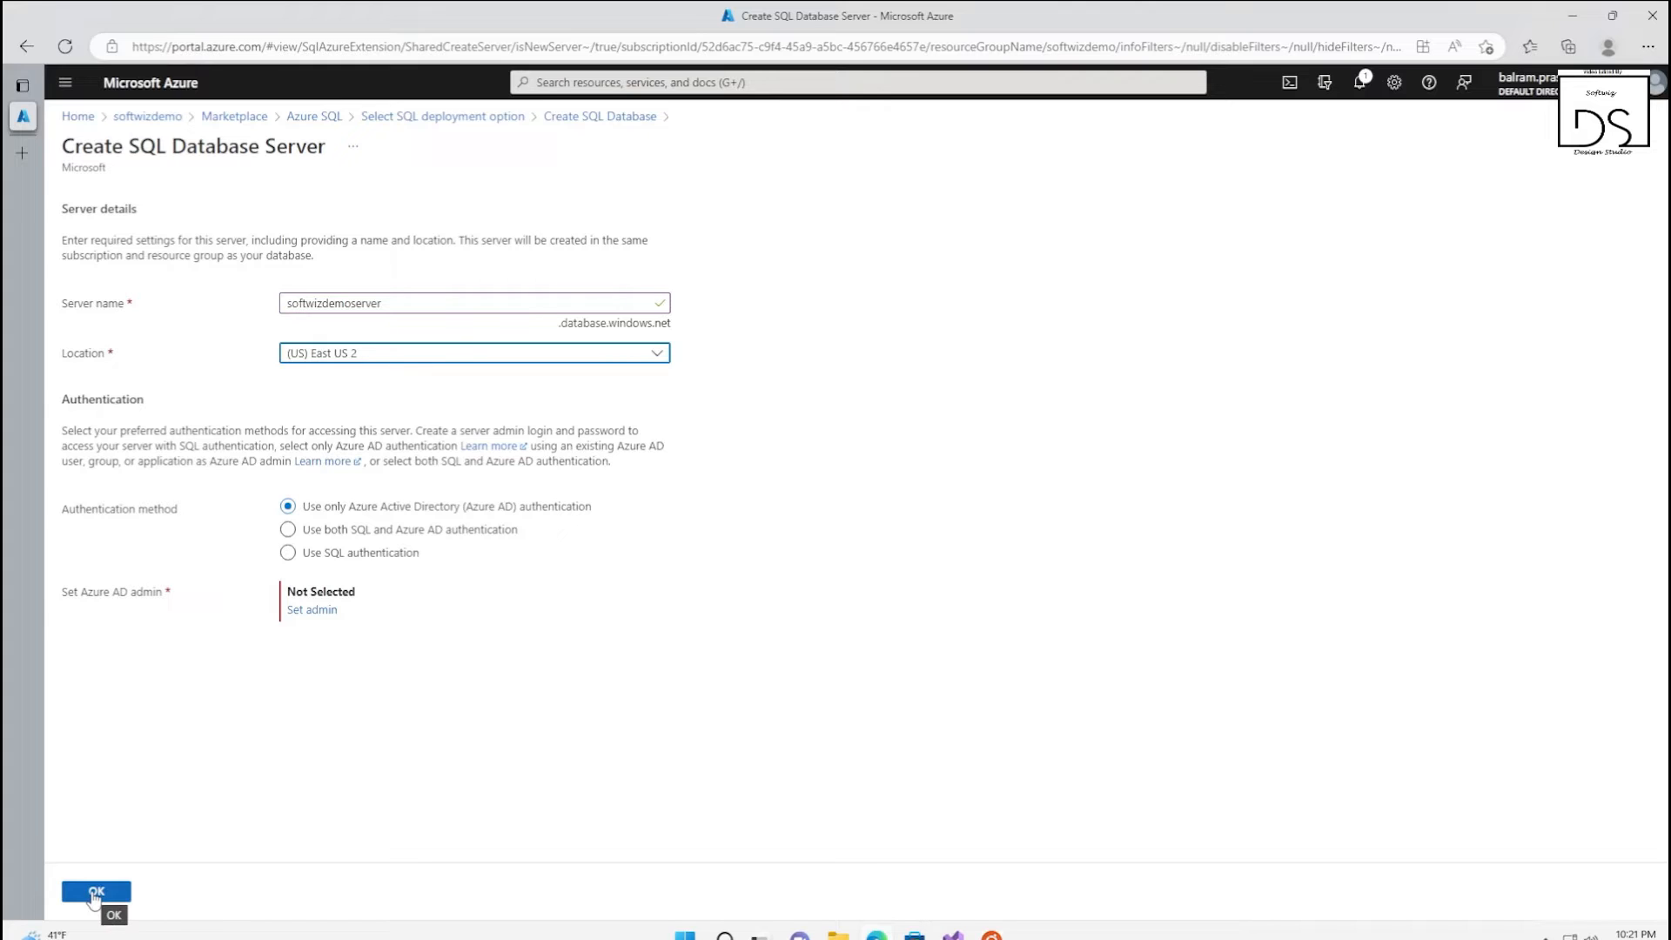
Use both SQL and Azure AD authentication, and enter softwizadmin as the server admin login with the account password and its confirmation
left_click(287, 529)
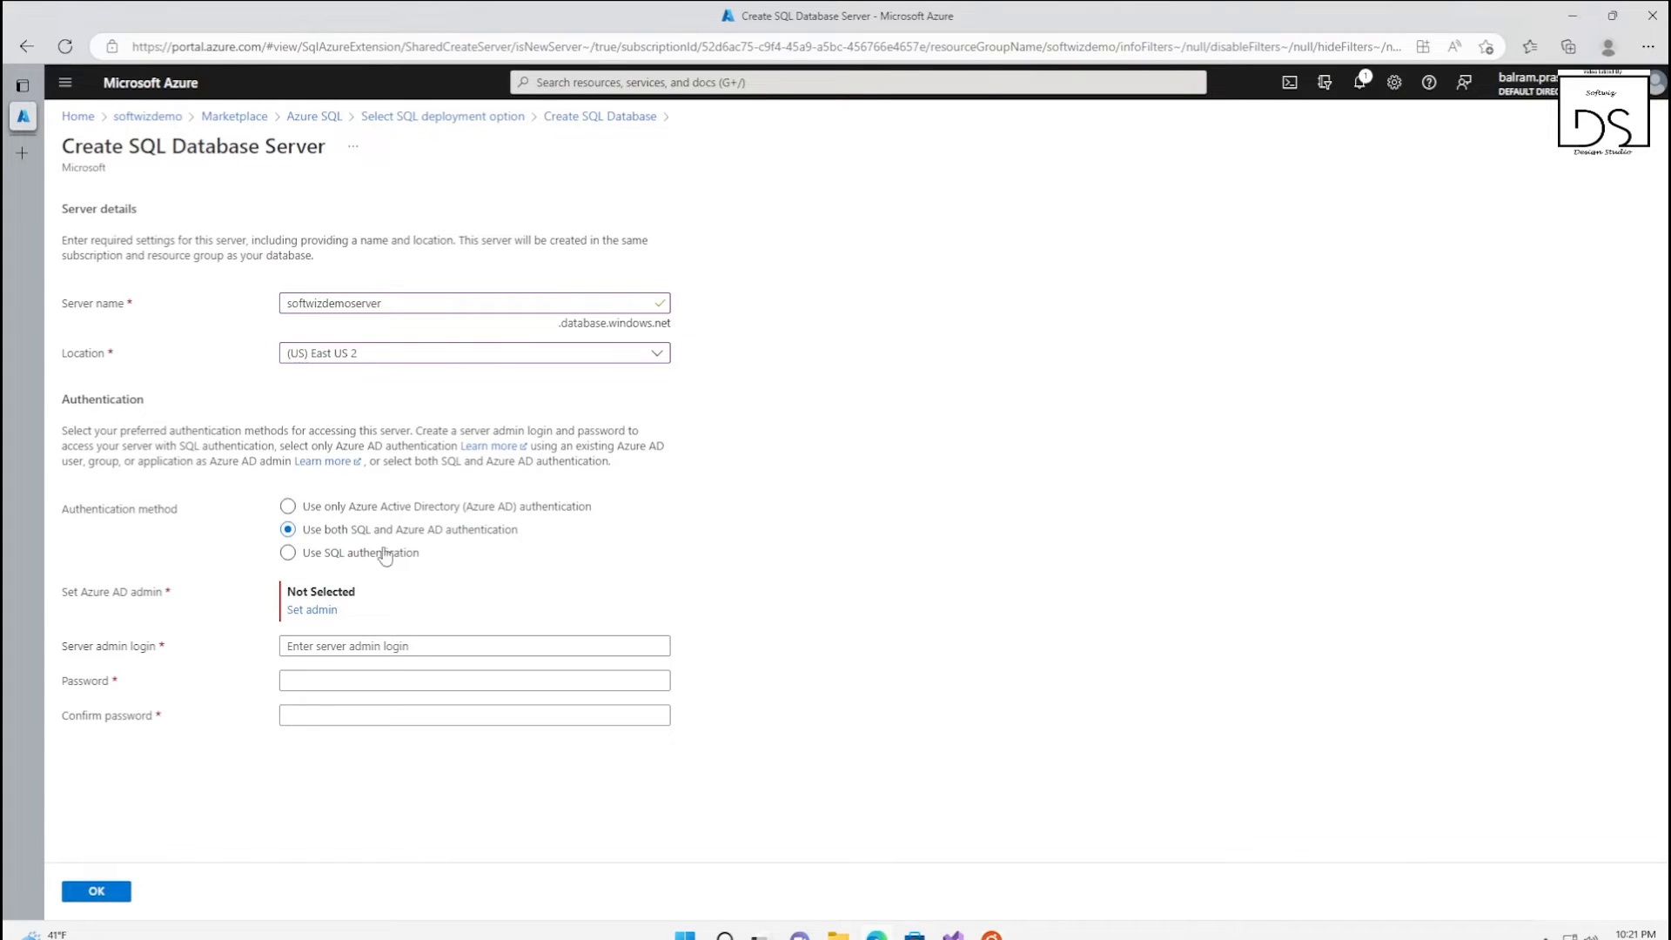
left_click(374, 648)
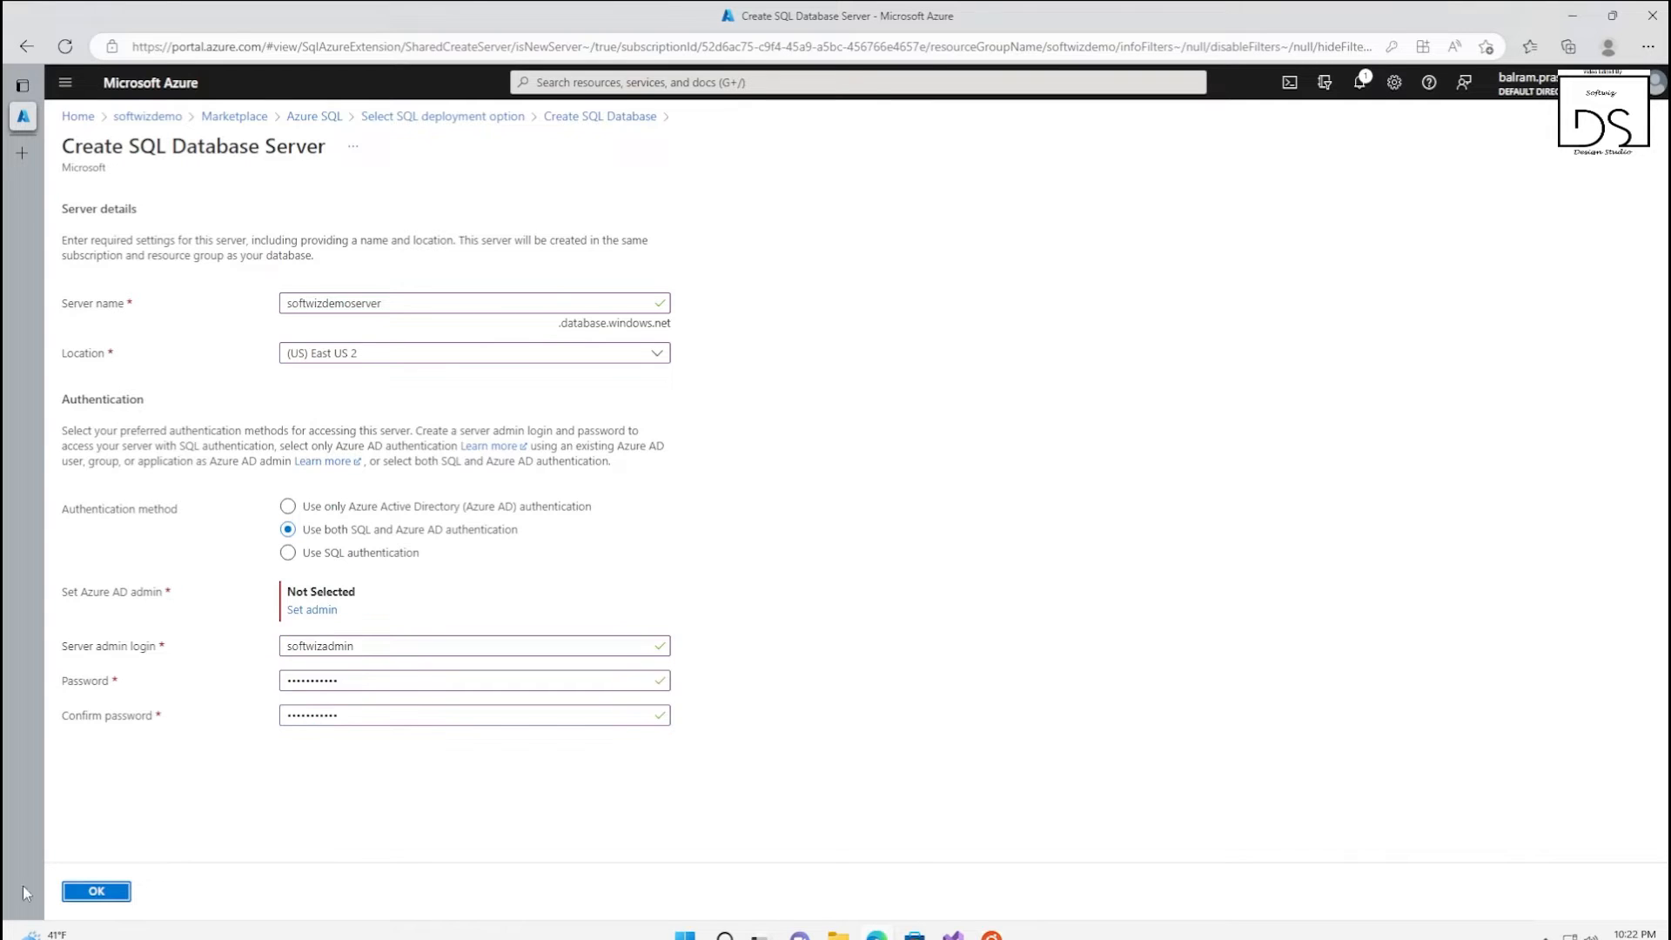
left_click(97, 891)
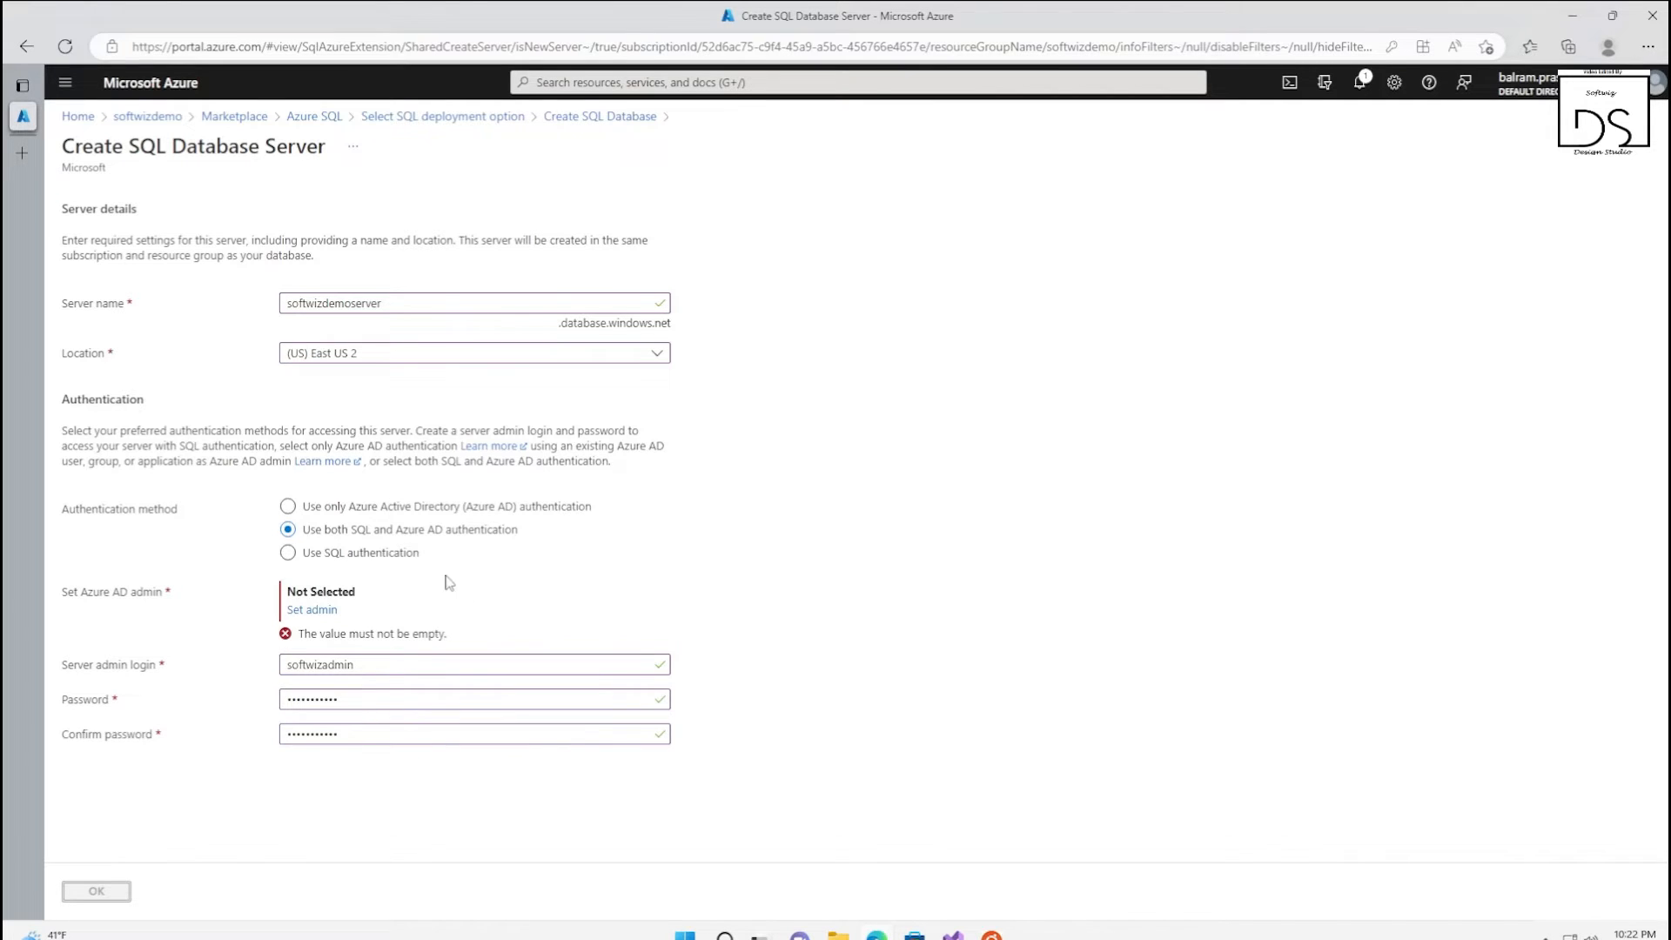
Choose the organization's onmicrosoft.com user as the Azure AD admin and confirm the server settings
left_click(312, 611)
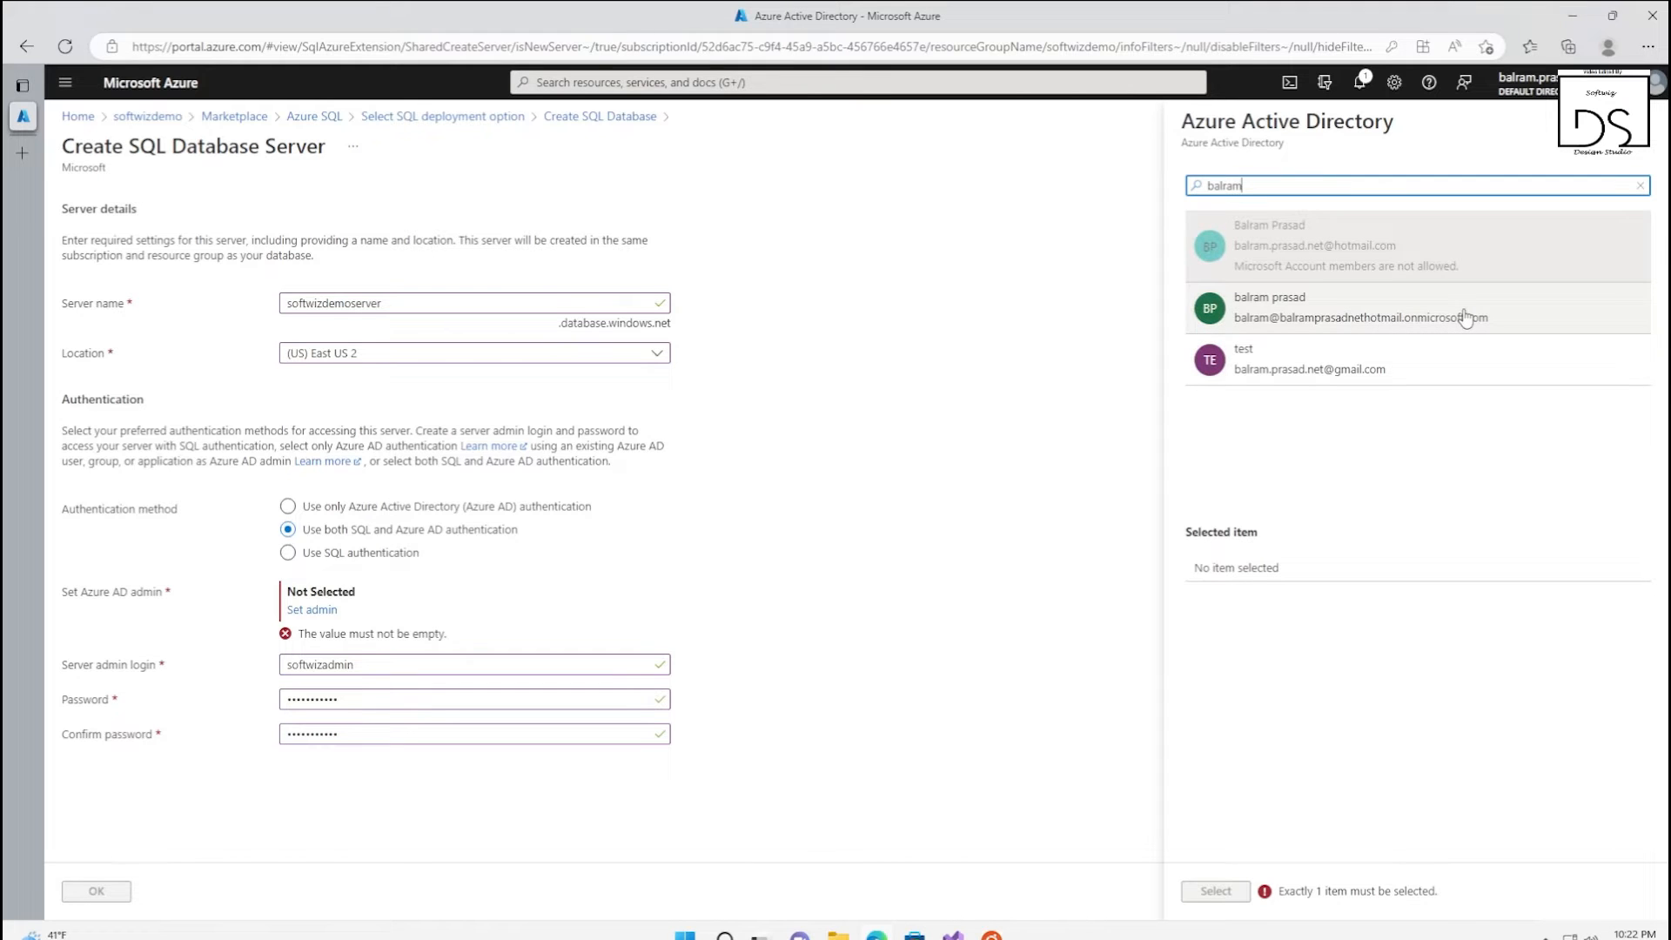
left_click(1466, 318)
left_click(1215, 890)
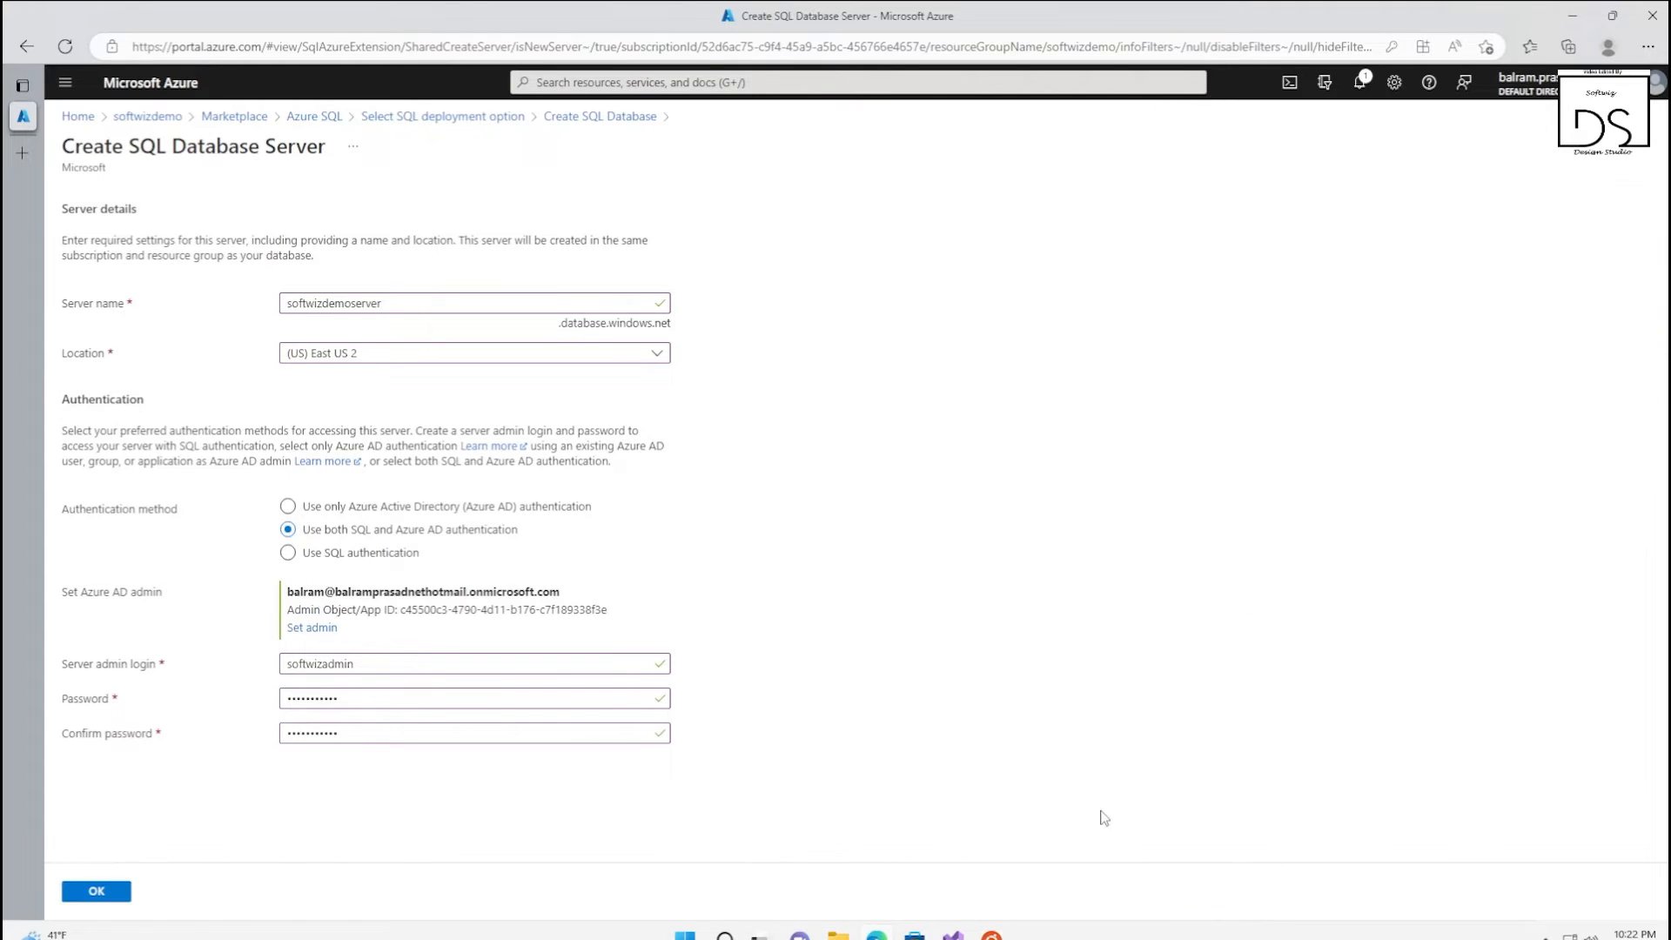
left_click(97, 892)
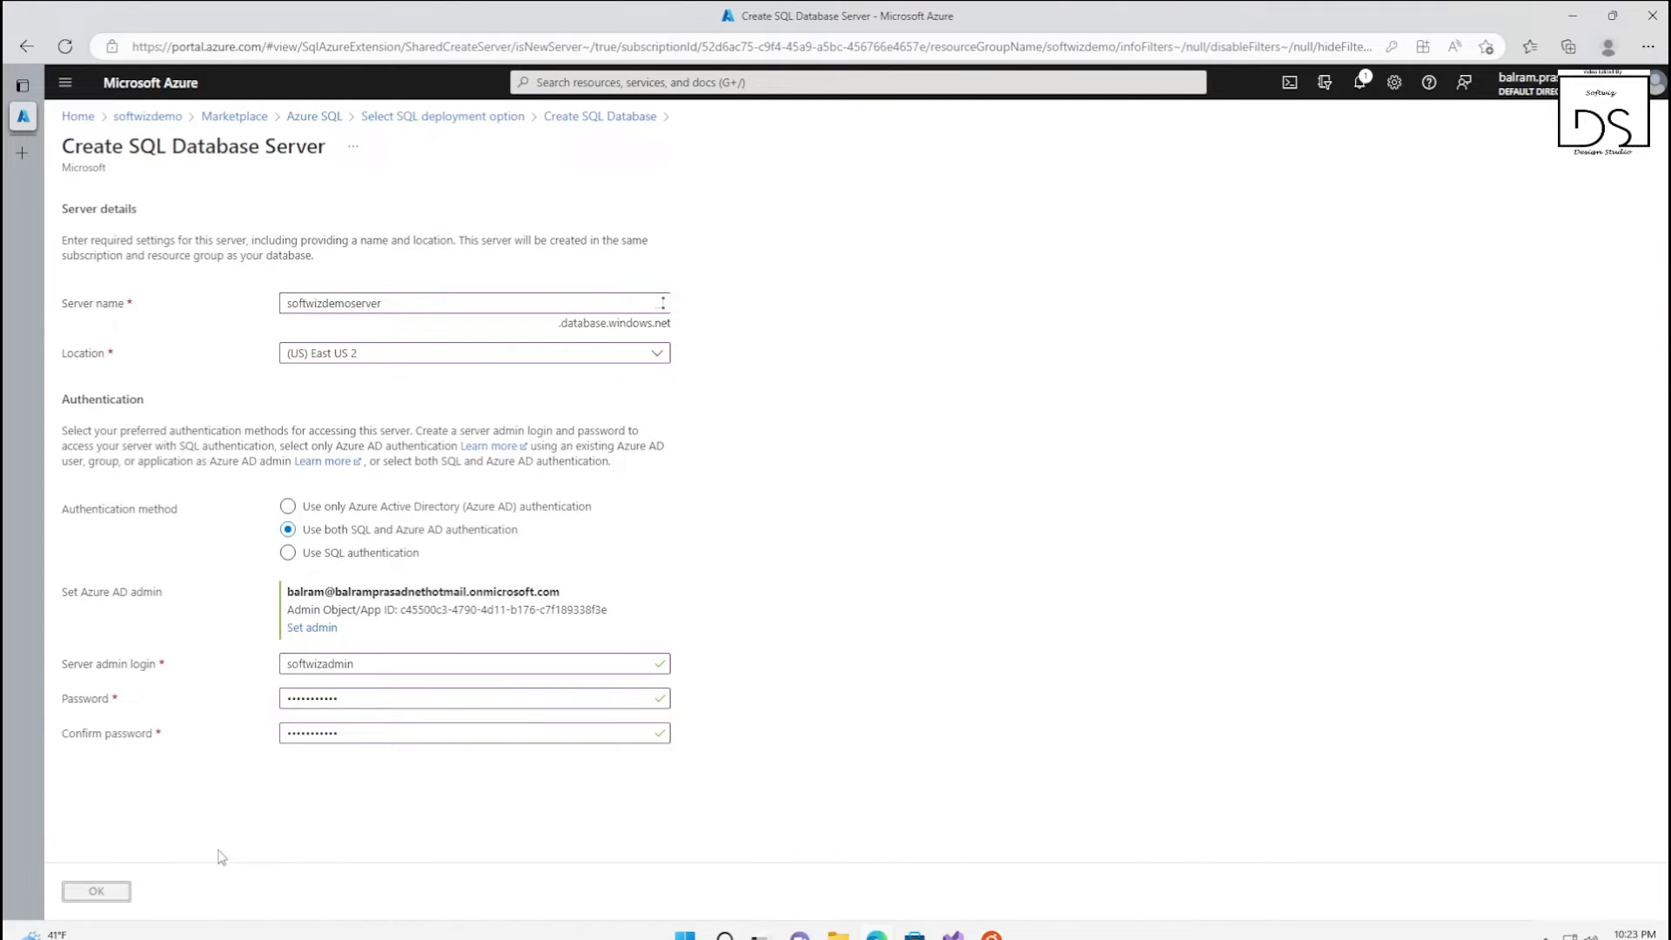
Set the database's workload environment to Development
scroll(485, 719, "down", 2)
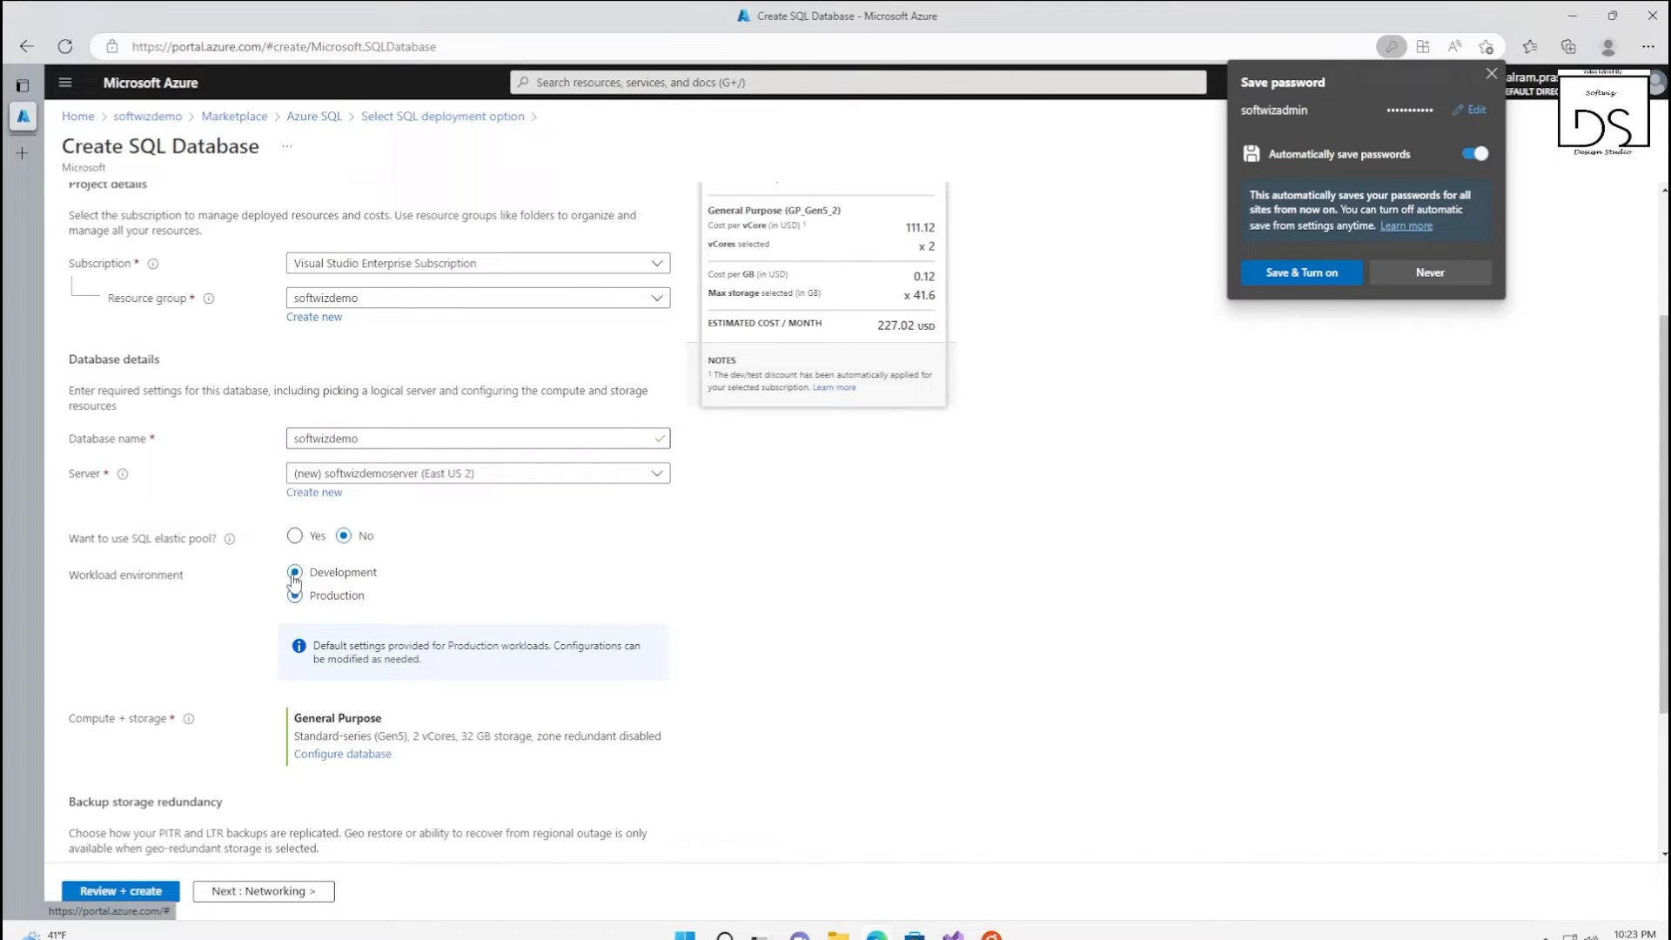
scroll(488, 626, "down", 2)
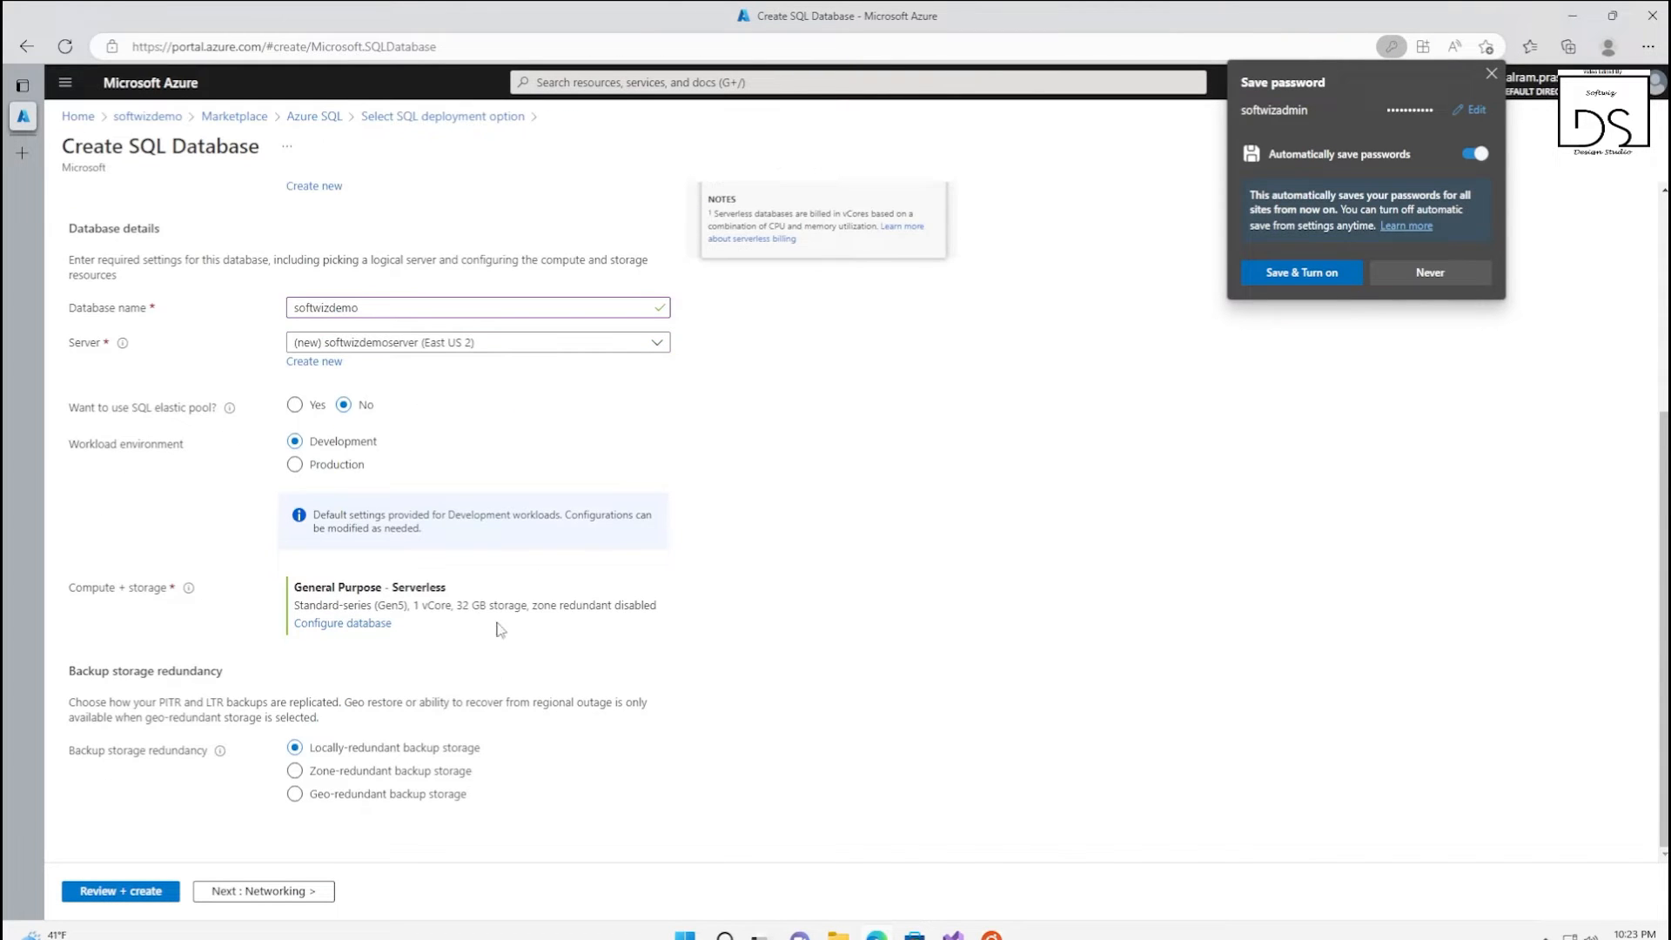
Configure the database's compute and storage with the General Purpose service tier and a data max size of 10 GB
left_click(368, 623)
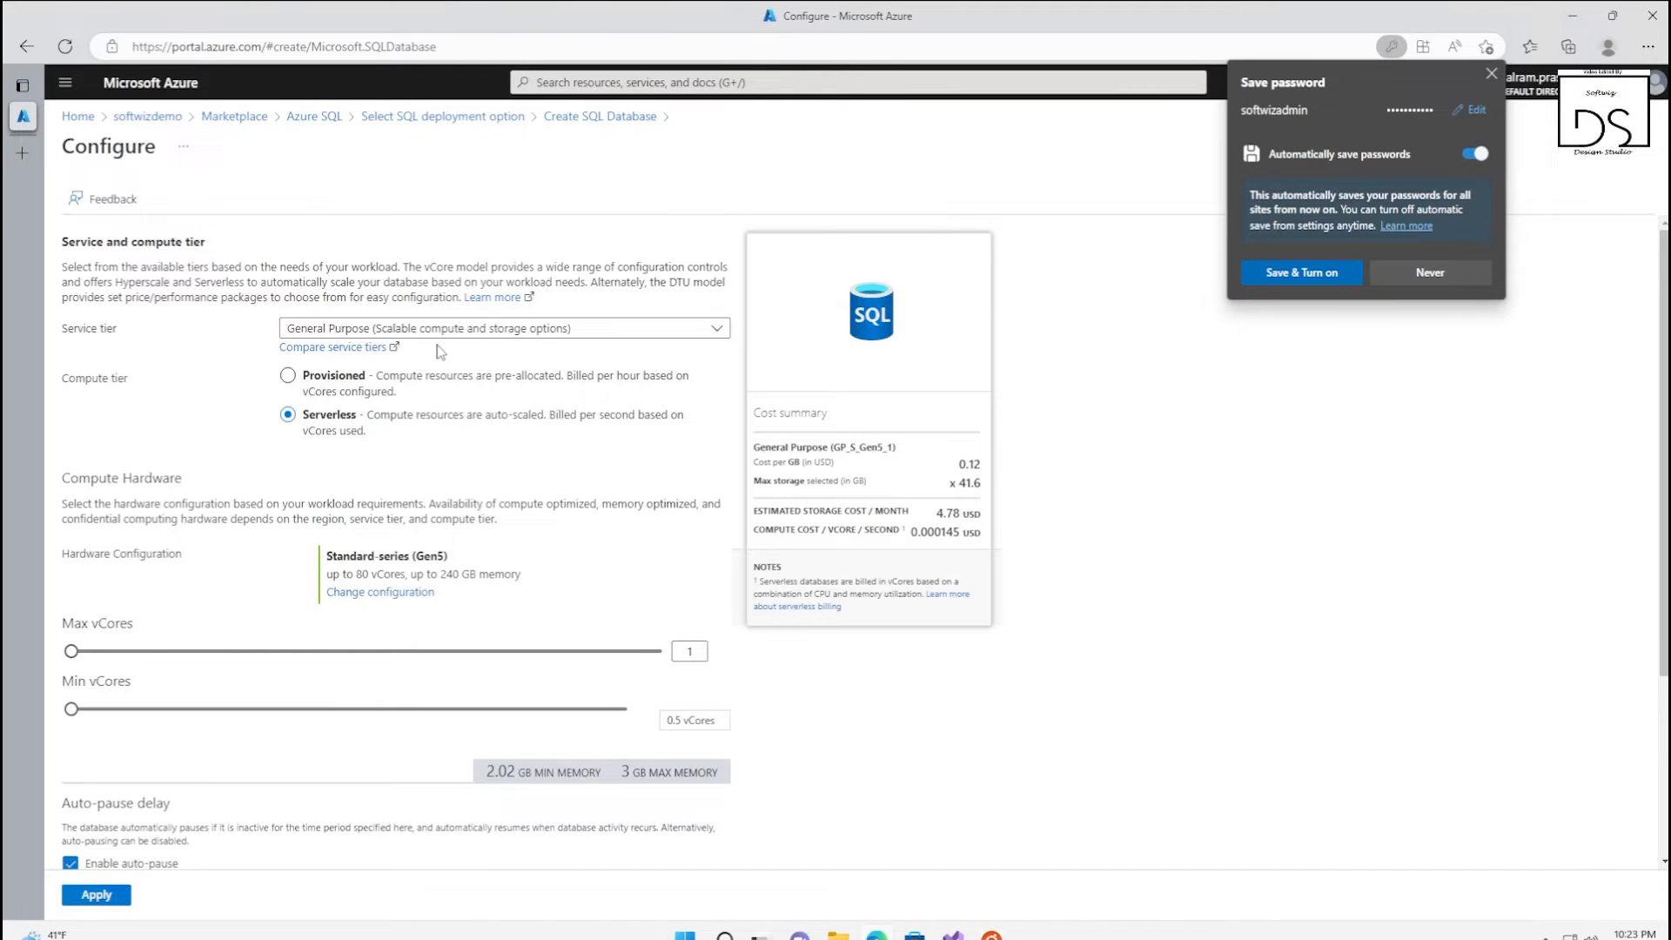
left_click(439, 328)
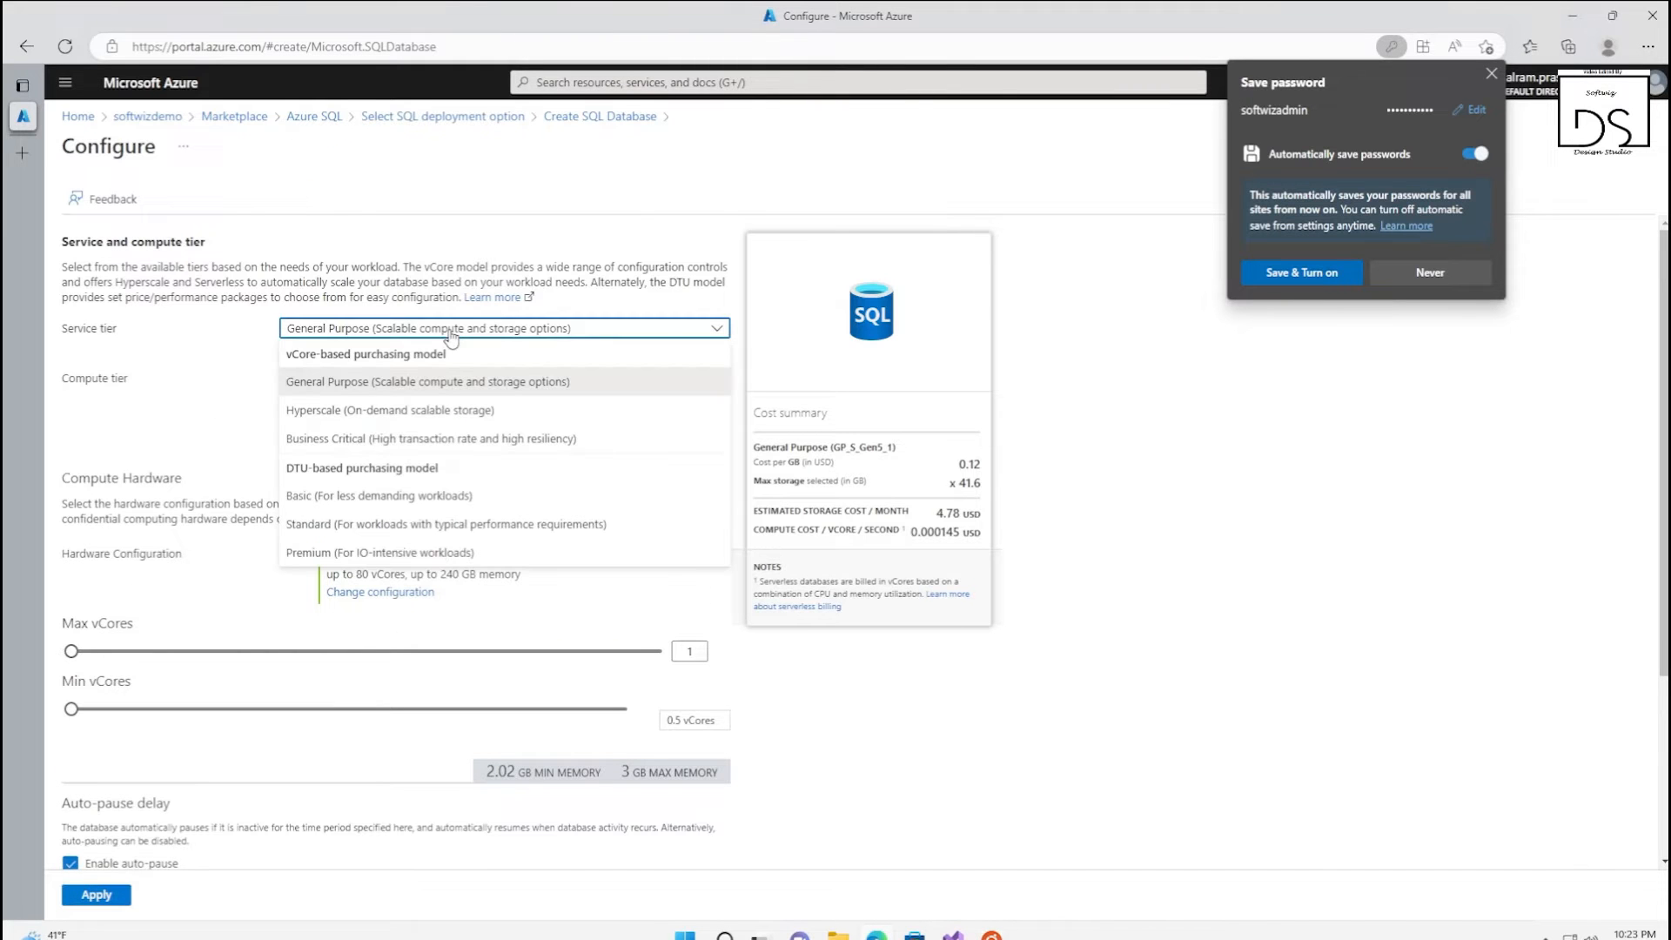
left_click(448, 385)
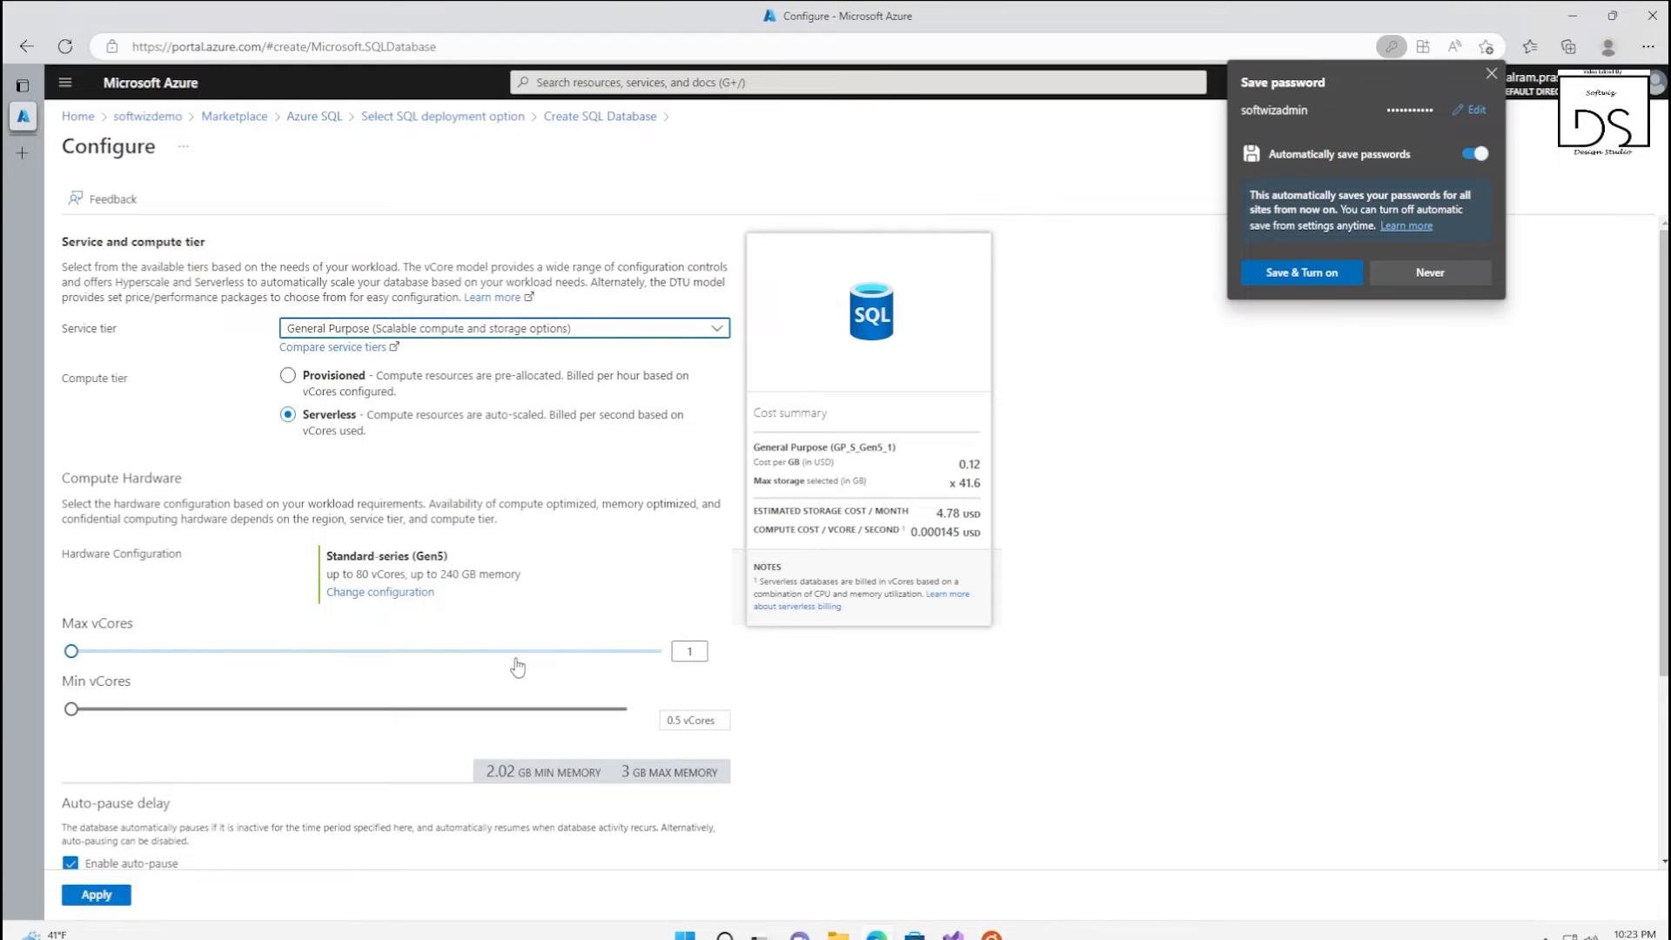
scroll(881, 724, "down", 2)
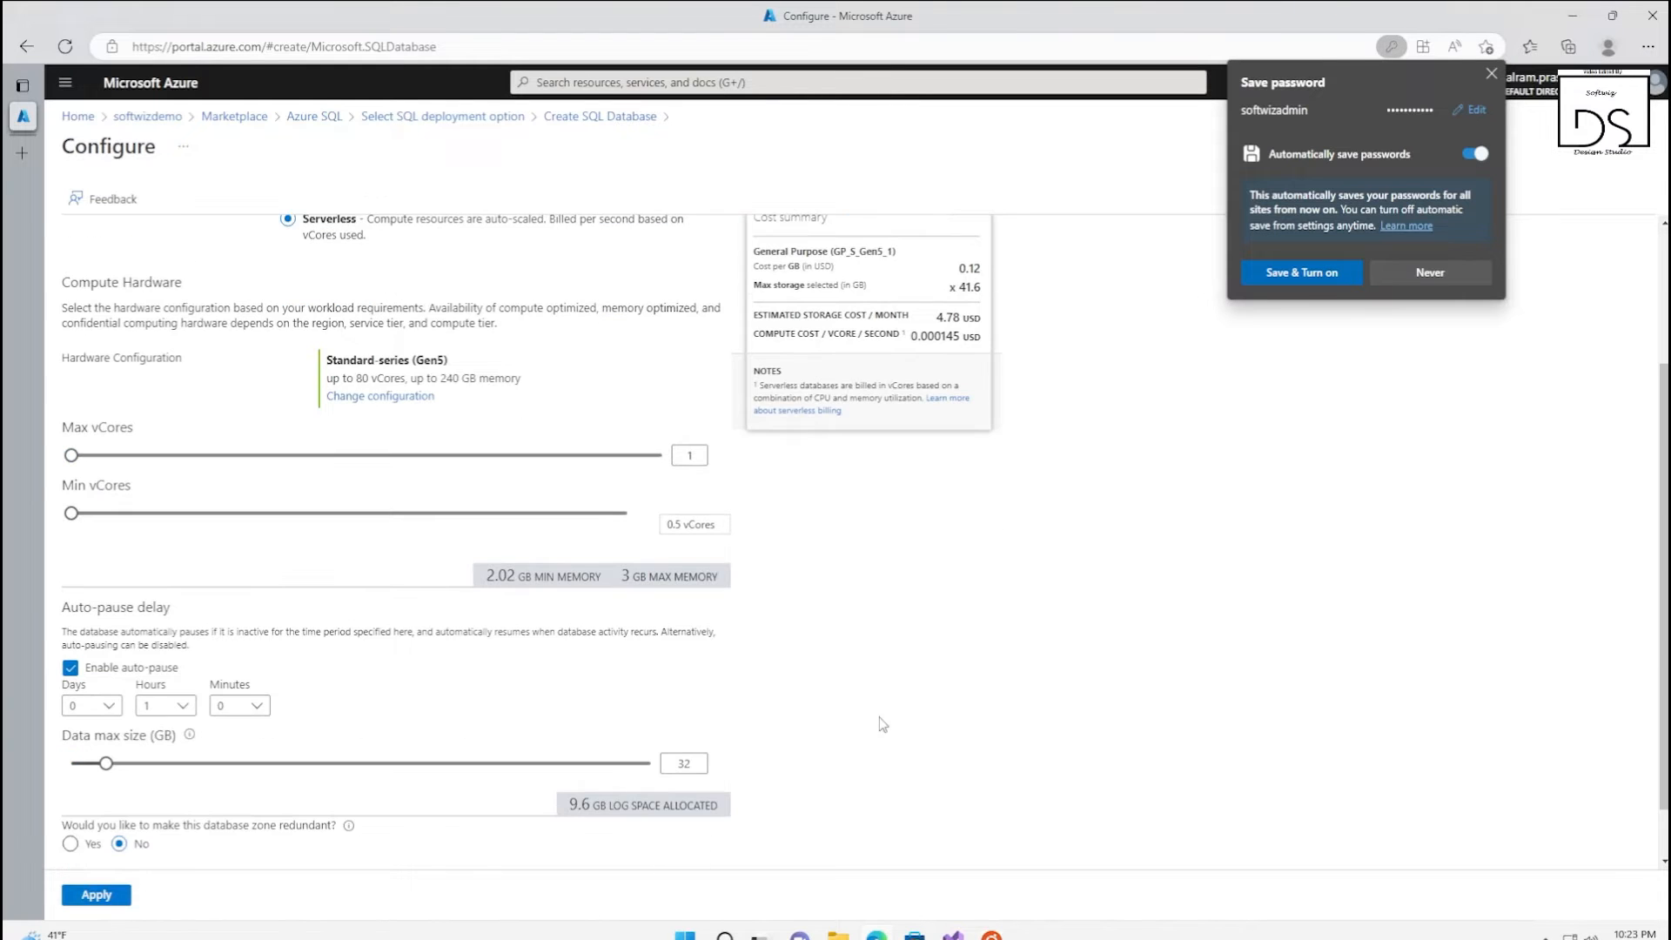
scroll(875, 727, "up", 2)
scroll(875, 726, "down", 3)
left_click(122, 897)
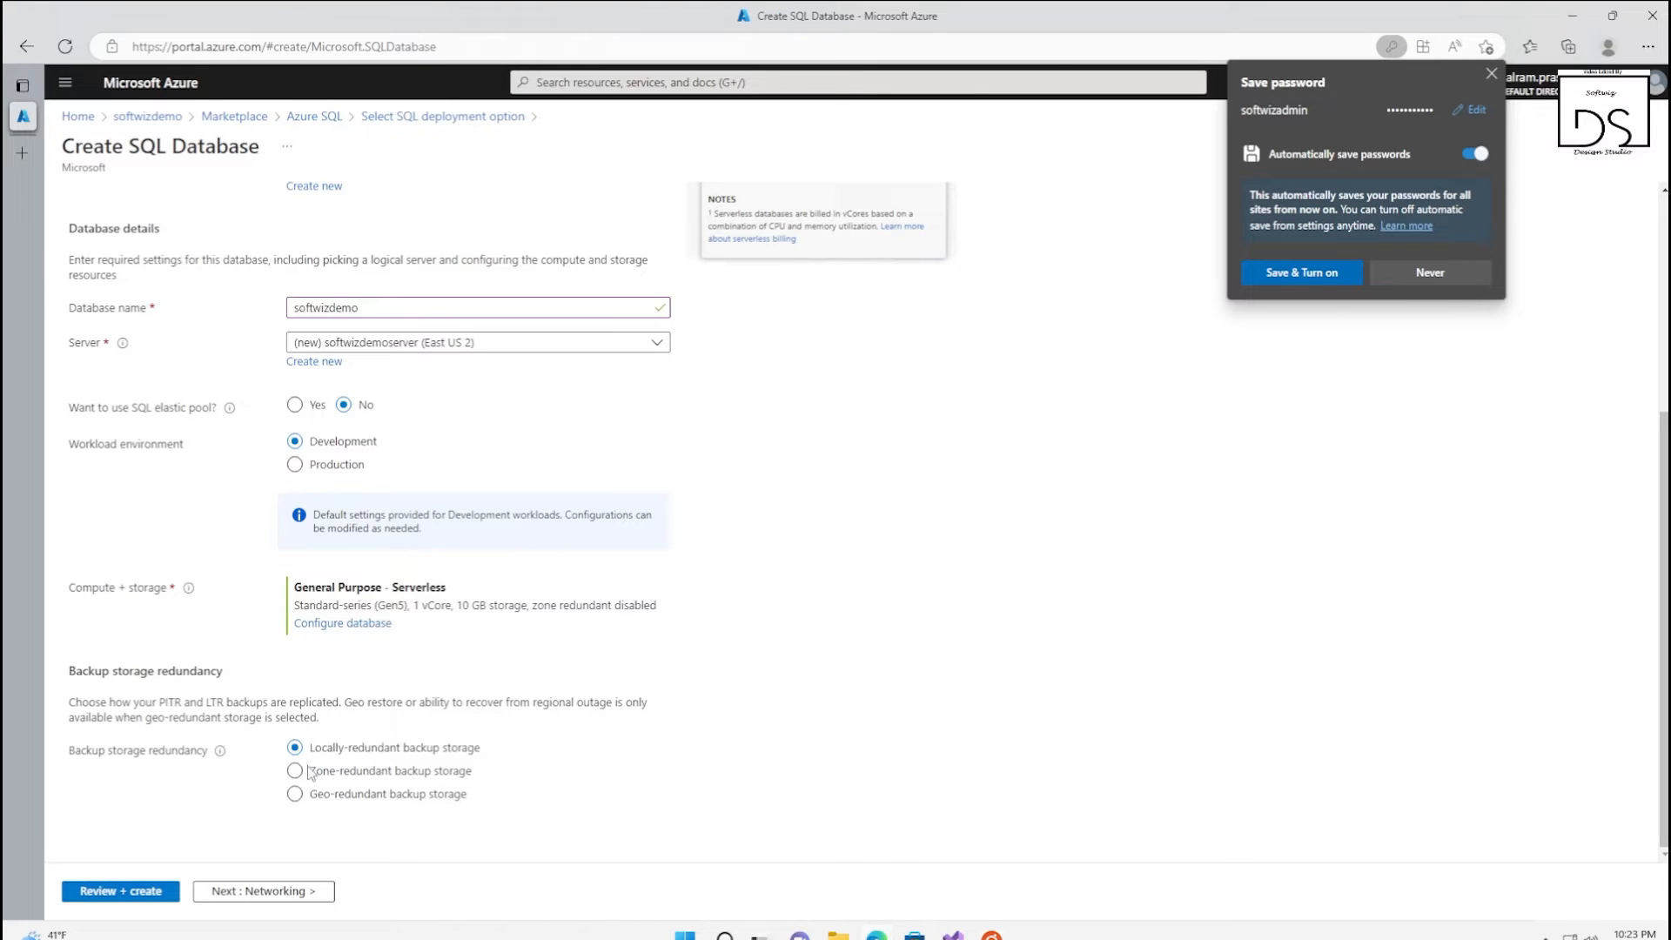
Set the network connectivity method to public endpoint, allowing access for Azure services and the current client IP address
left_click(339, 797)
left_click(296, 897)
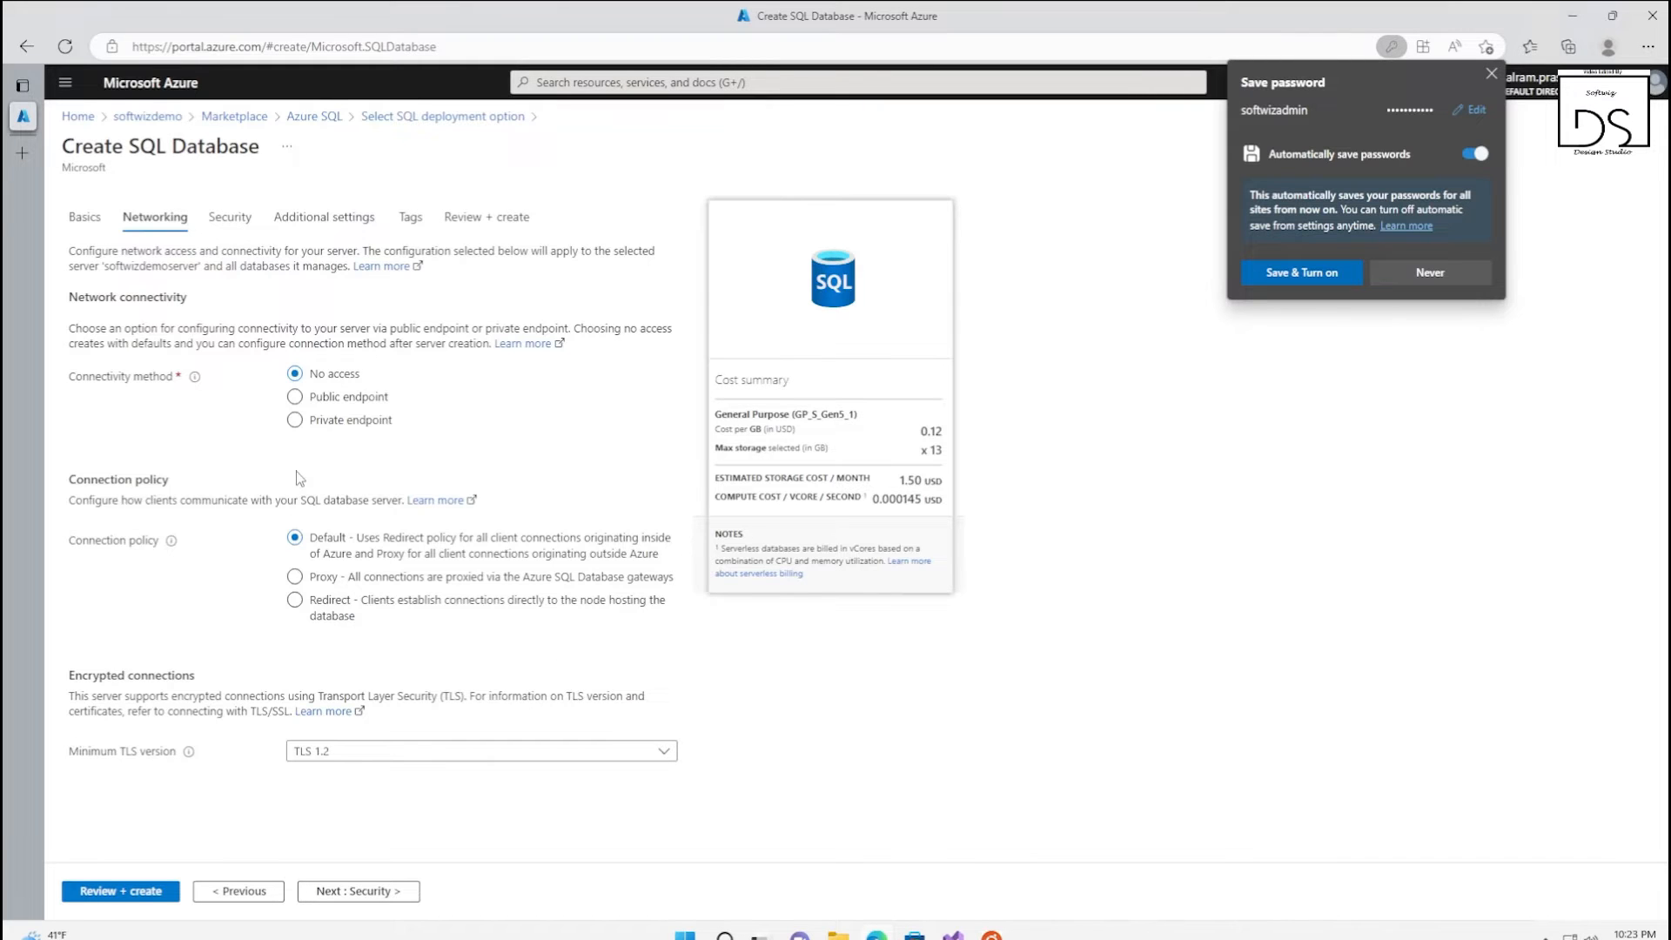
left_click(295, 397)
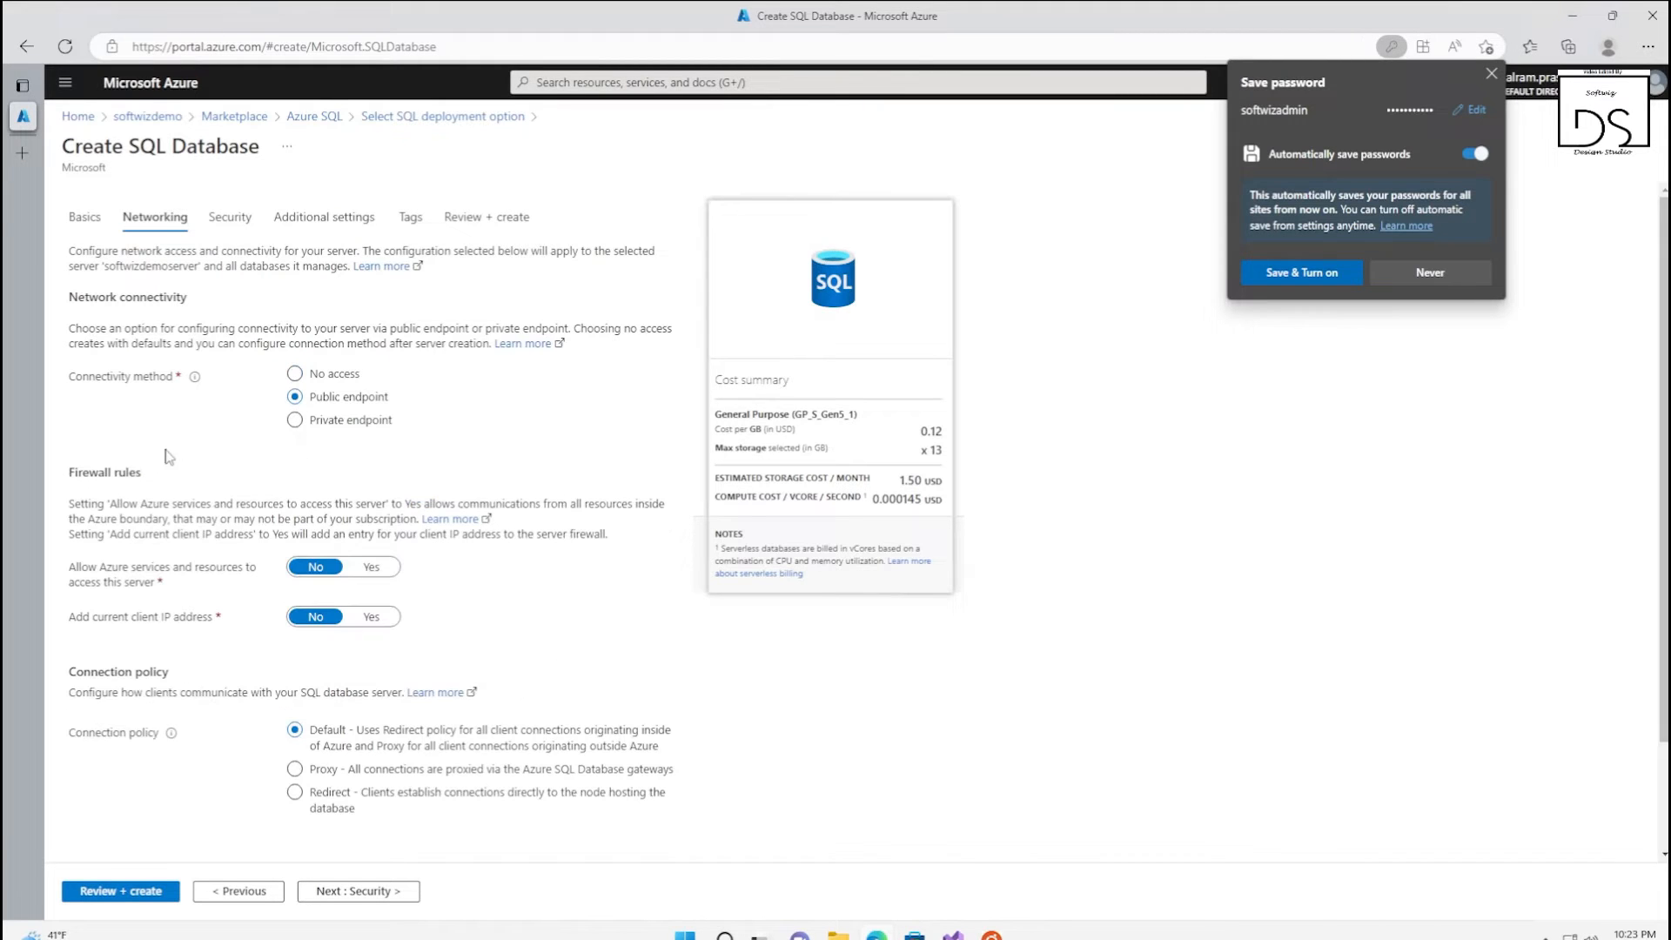
left_click(371, 567)
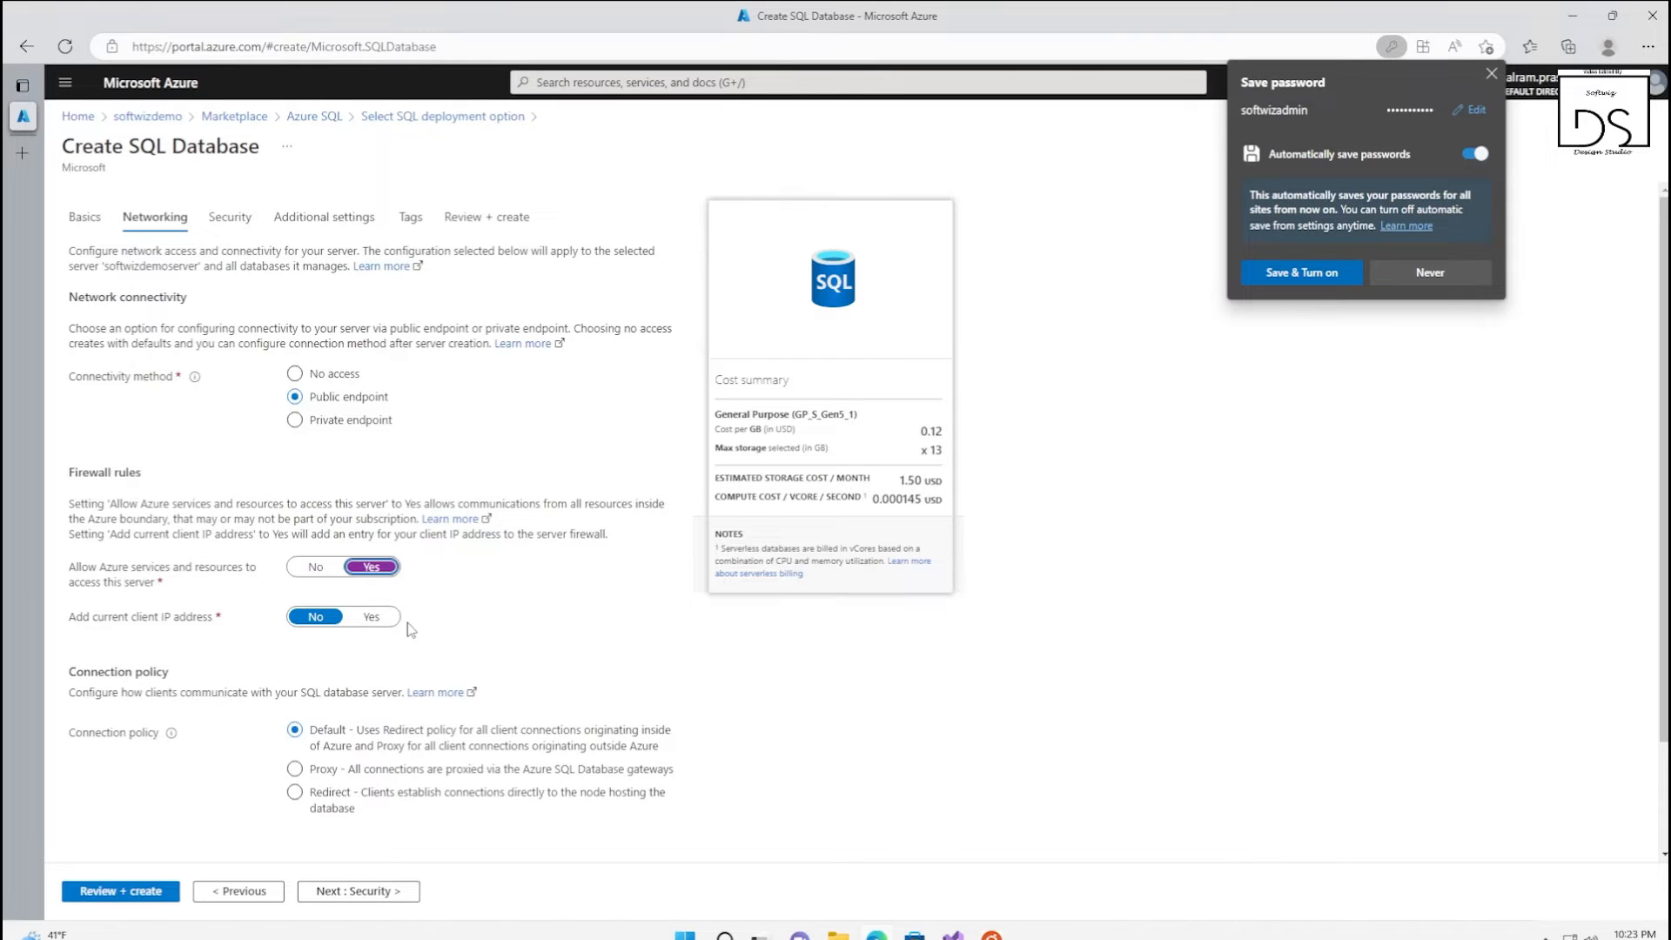
left_click(372, 617)
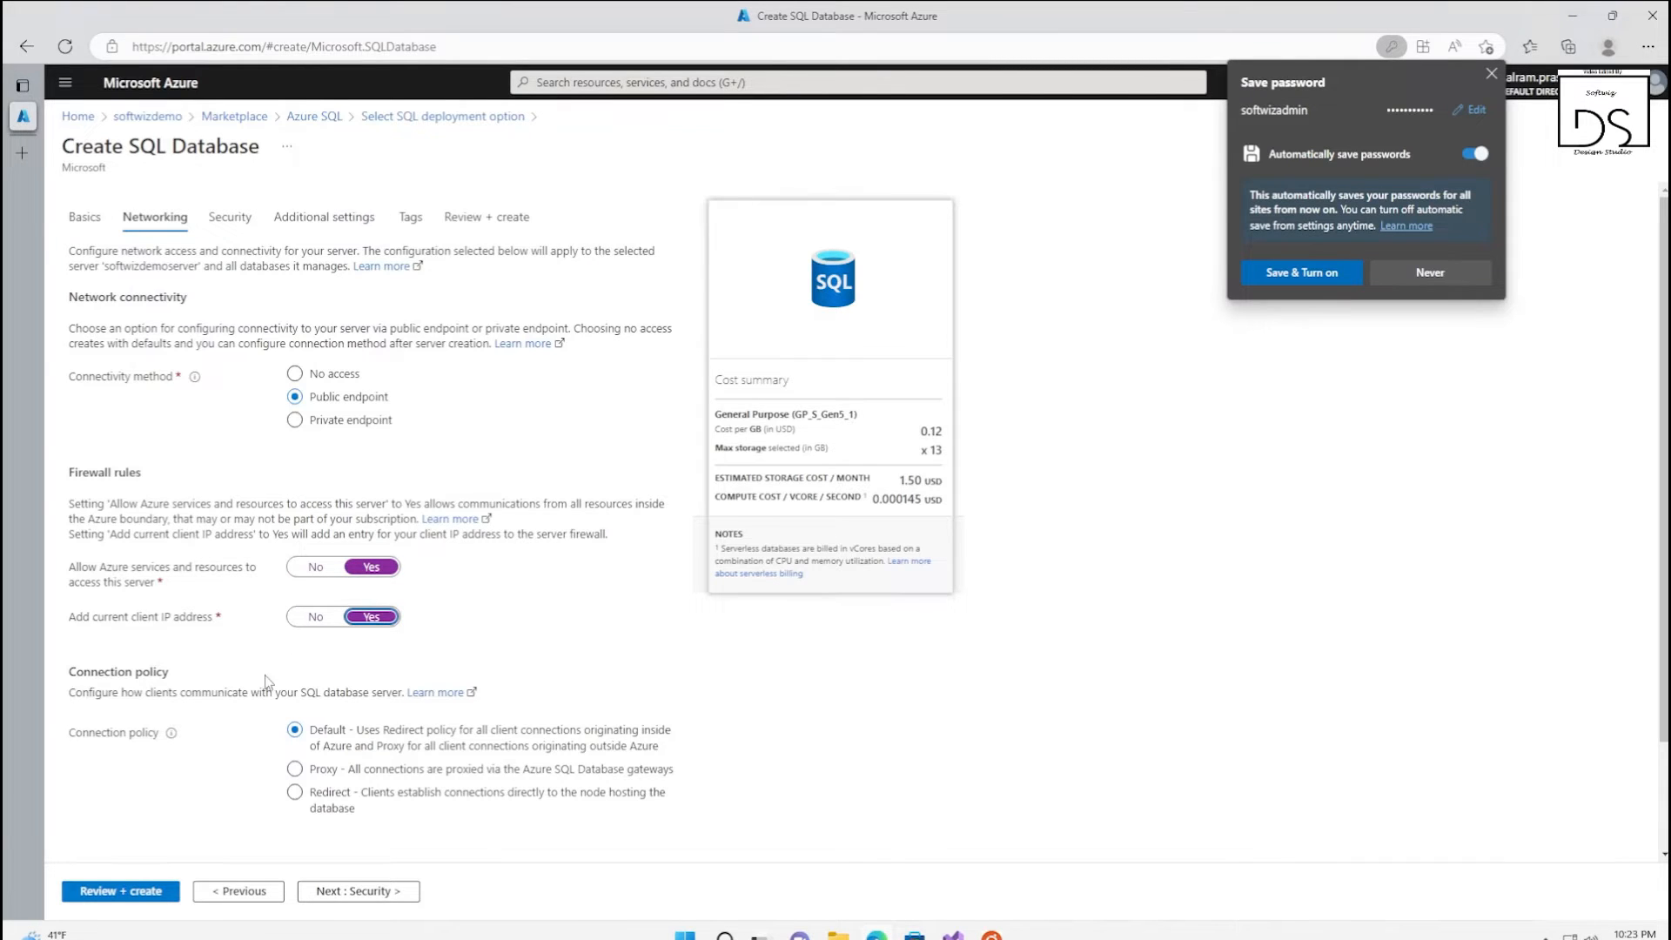
Review the security settings and configuration summary, create the SQL database, and dismiss the browser's offer to save the password
left_click(379, 890)
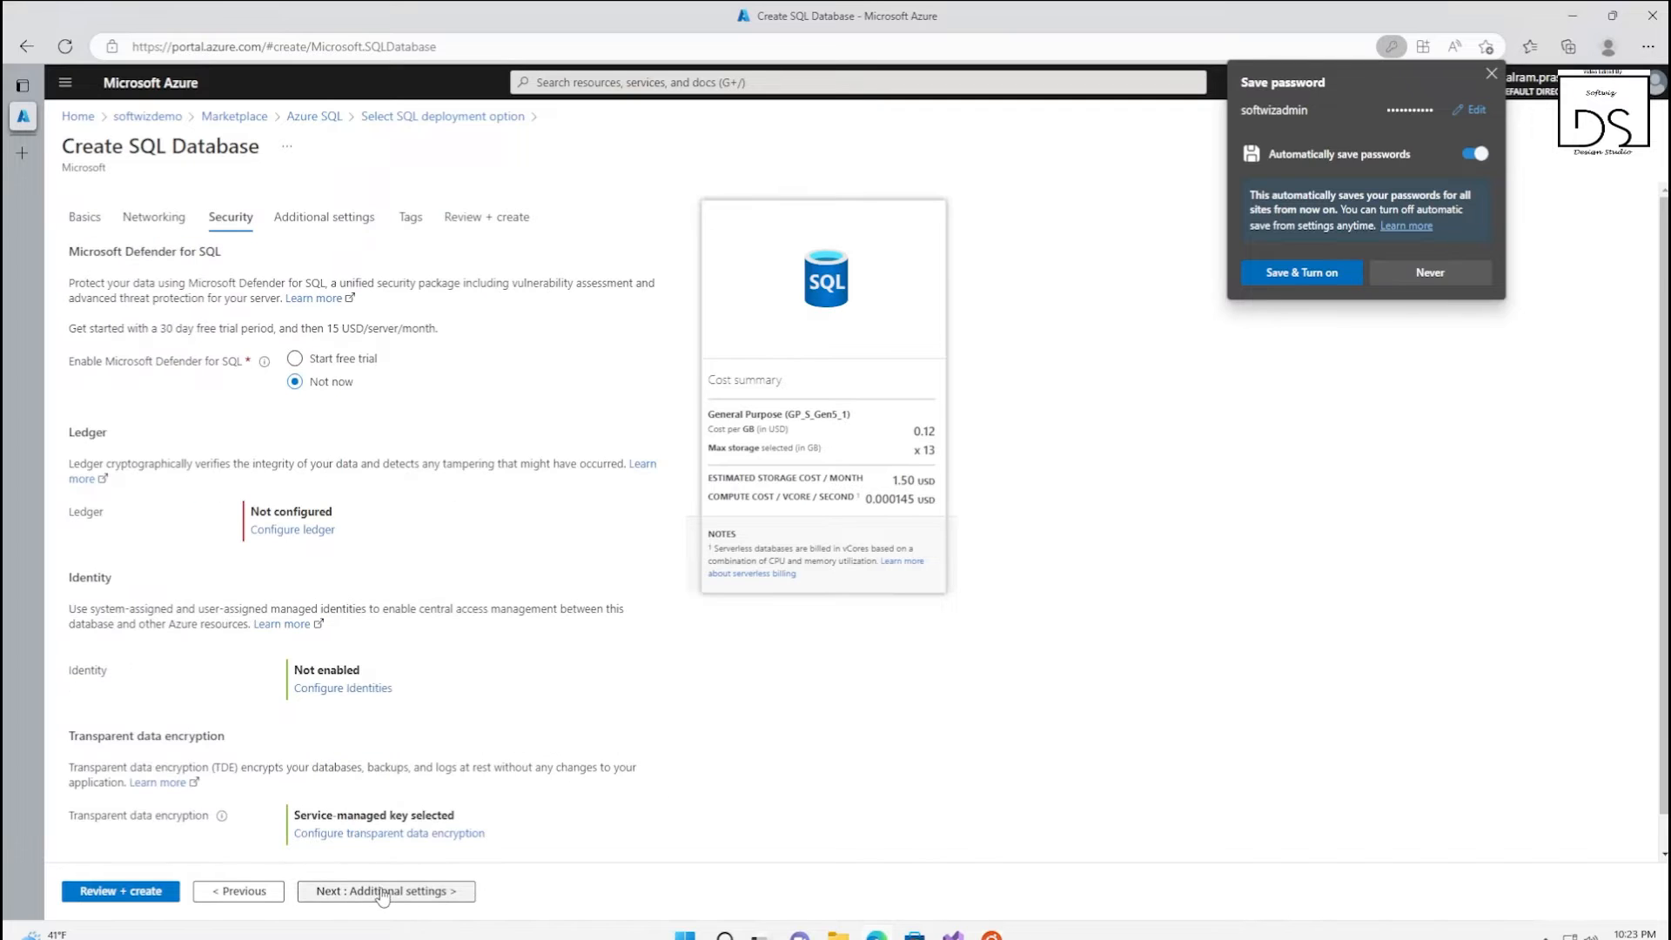
scroll(463, 516, "down", 1)
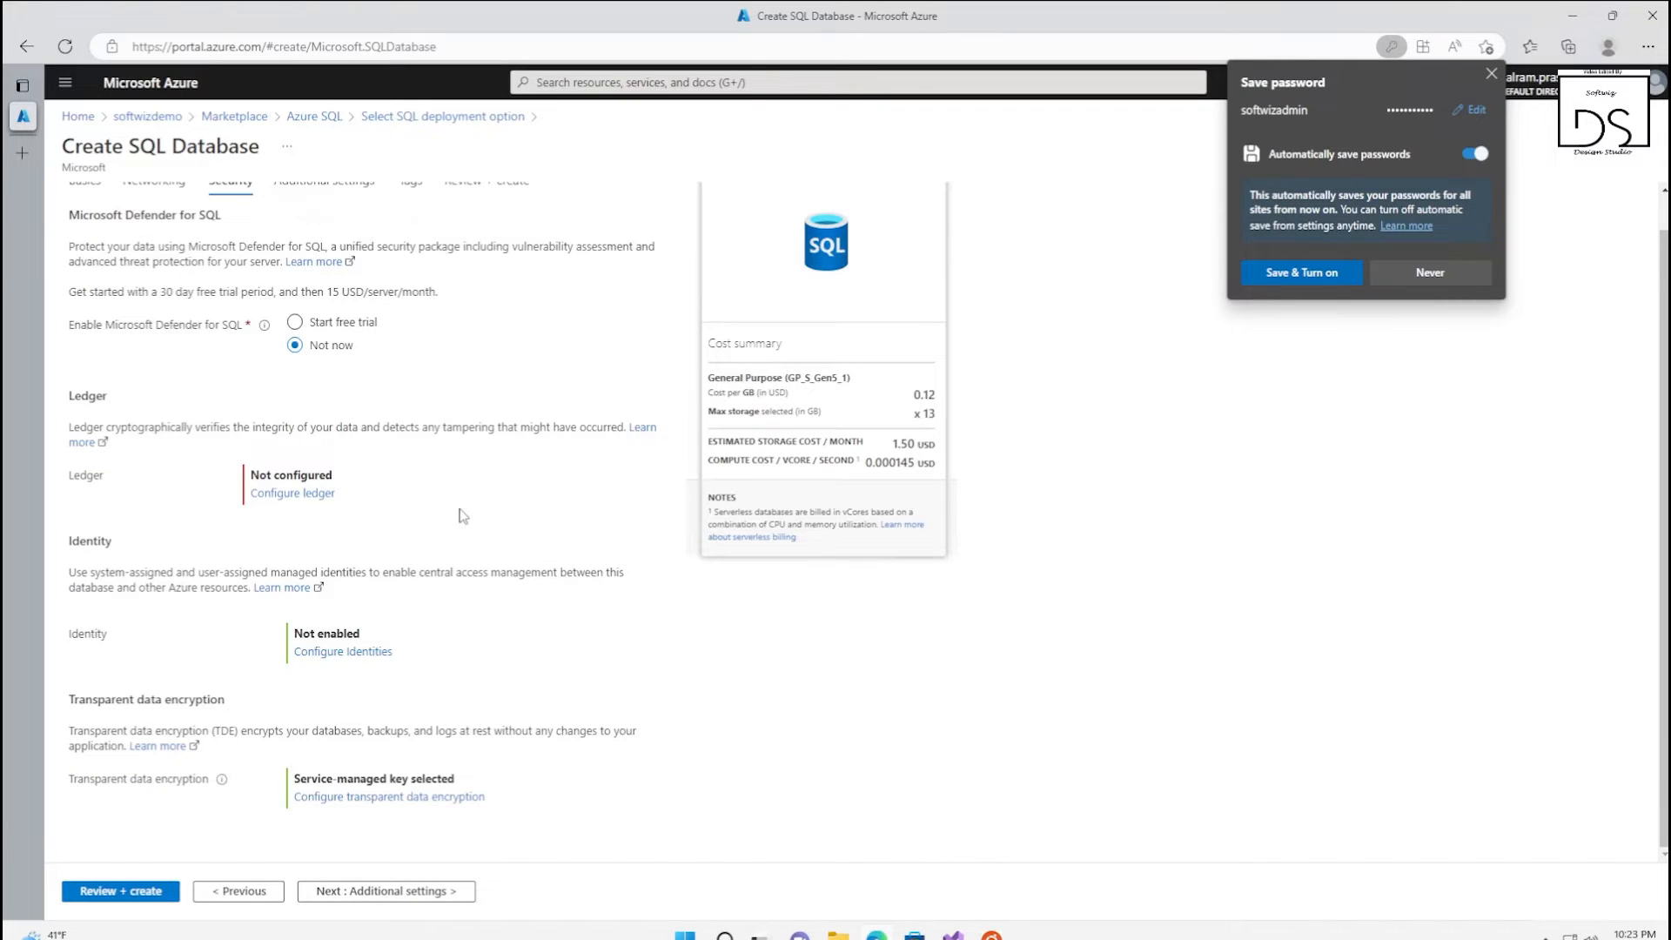
left_click(127, 892)
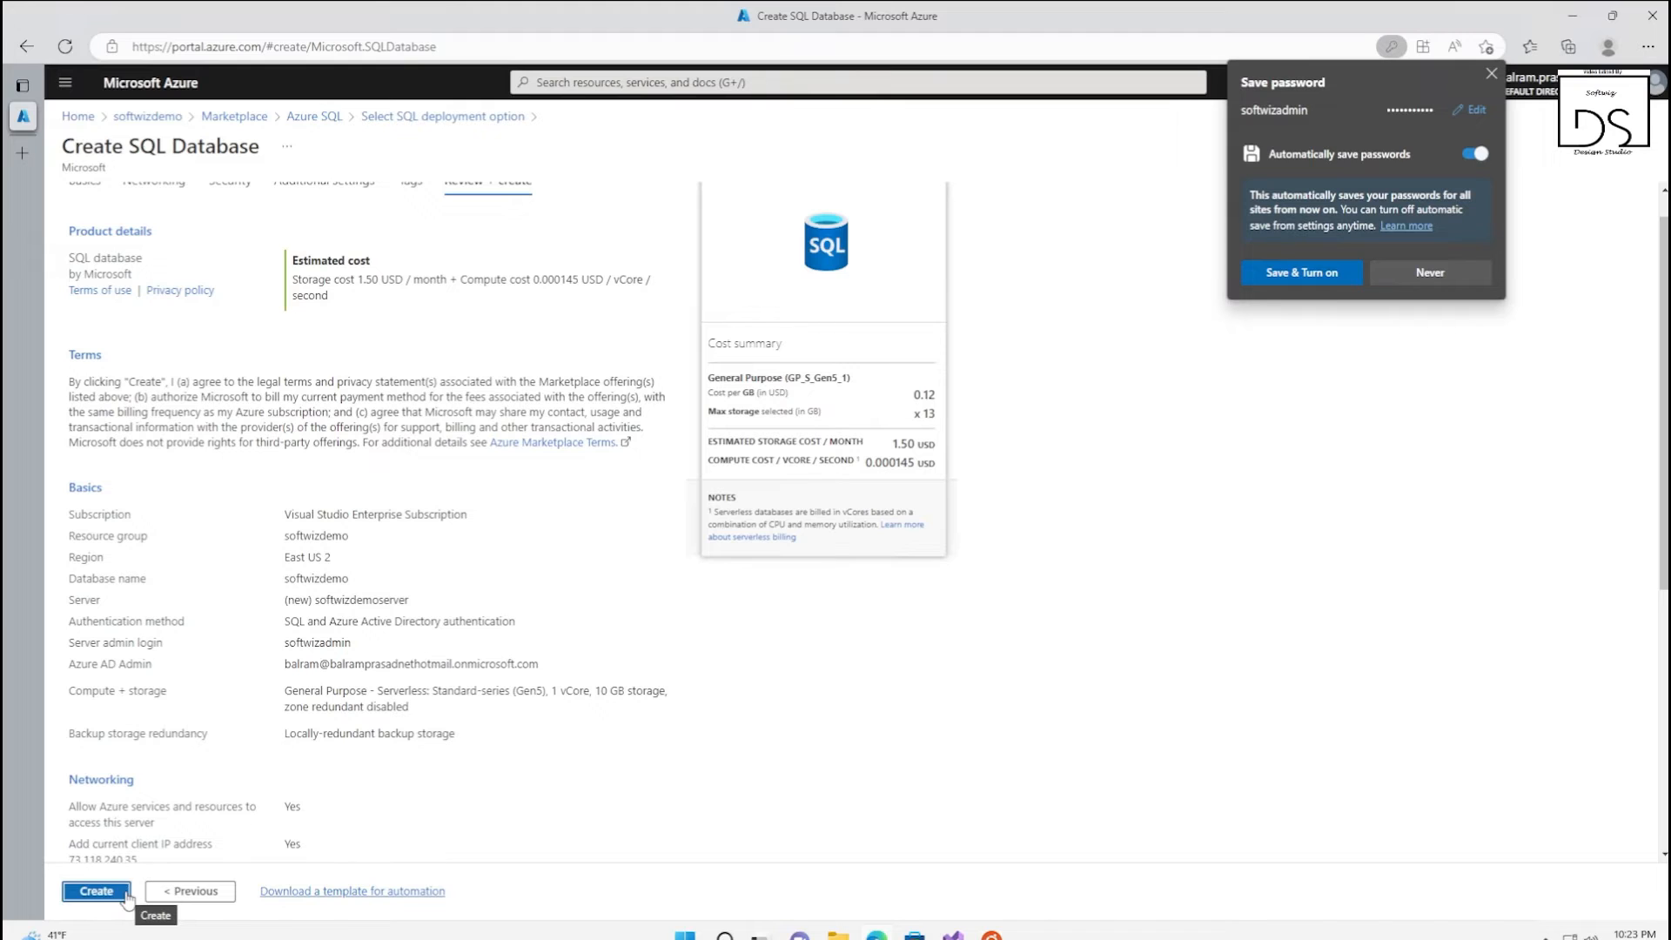
scroll(547, 459, "up", 1)
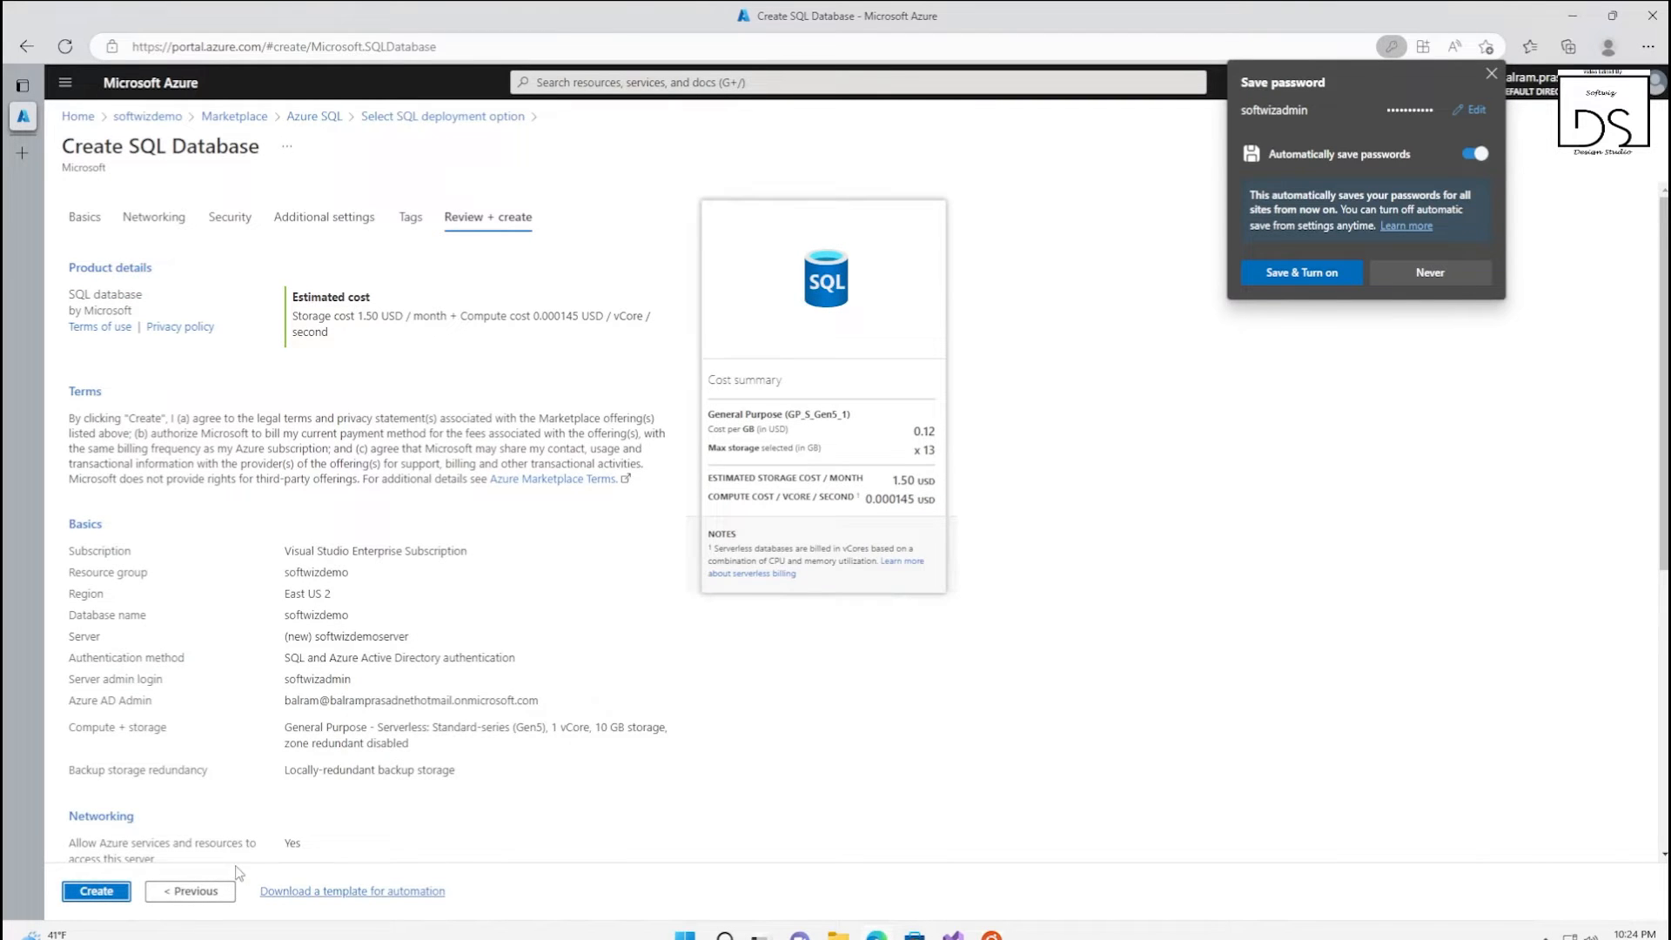
left_click(96, 890)
left_click(1489, 75)
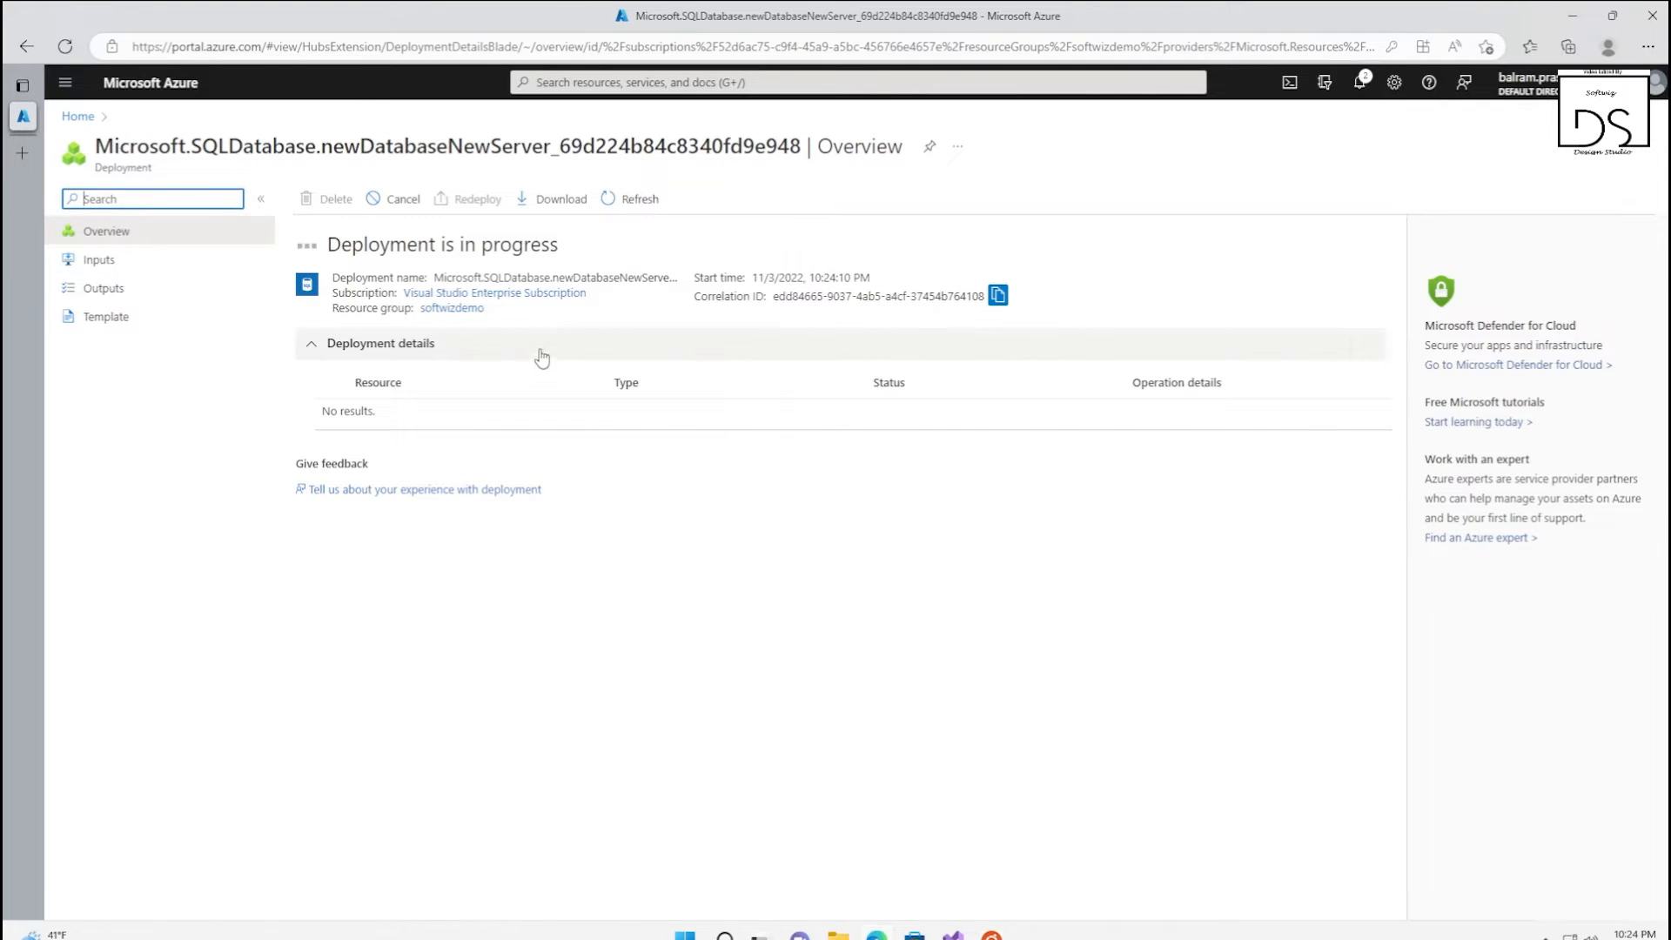
Start adding another resource to the softwizdemo resource group and search the Marketplace for datalake
left_click(76, 118)
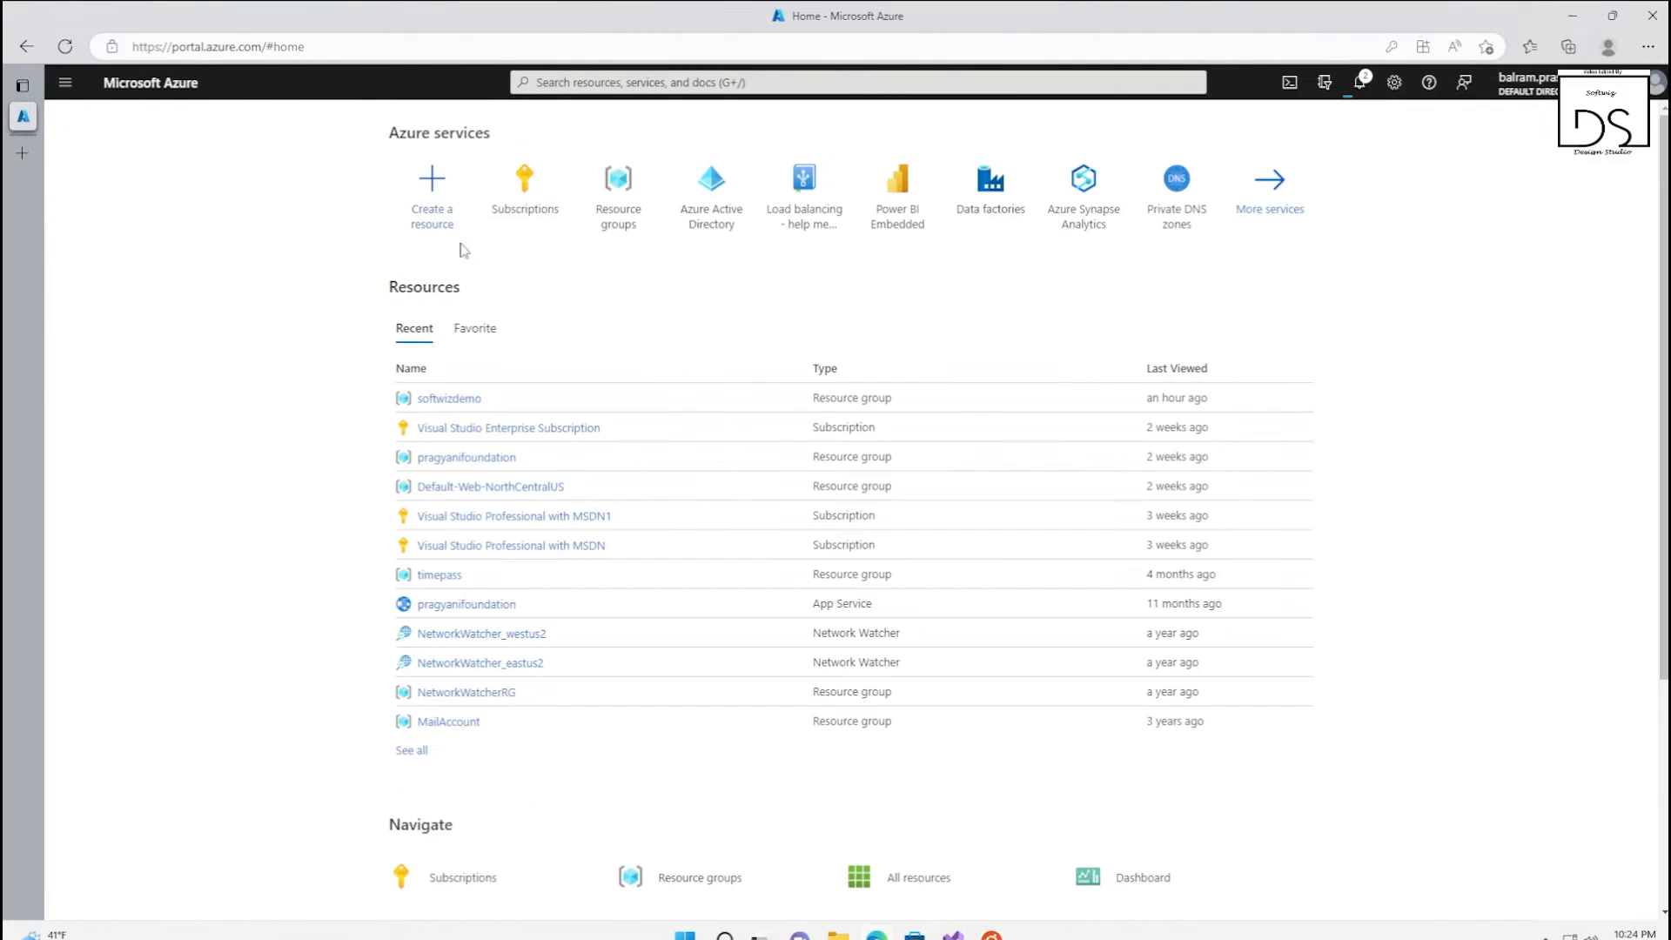
left_click(430, 396)
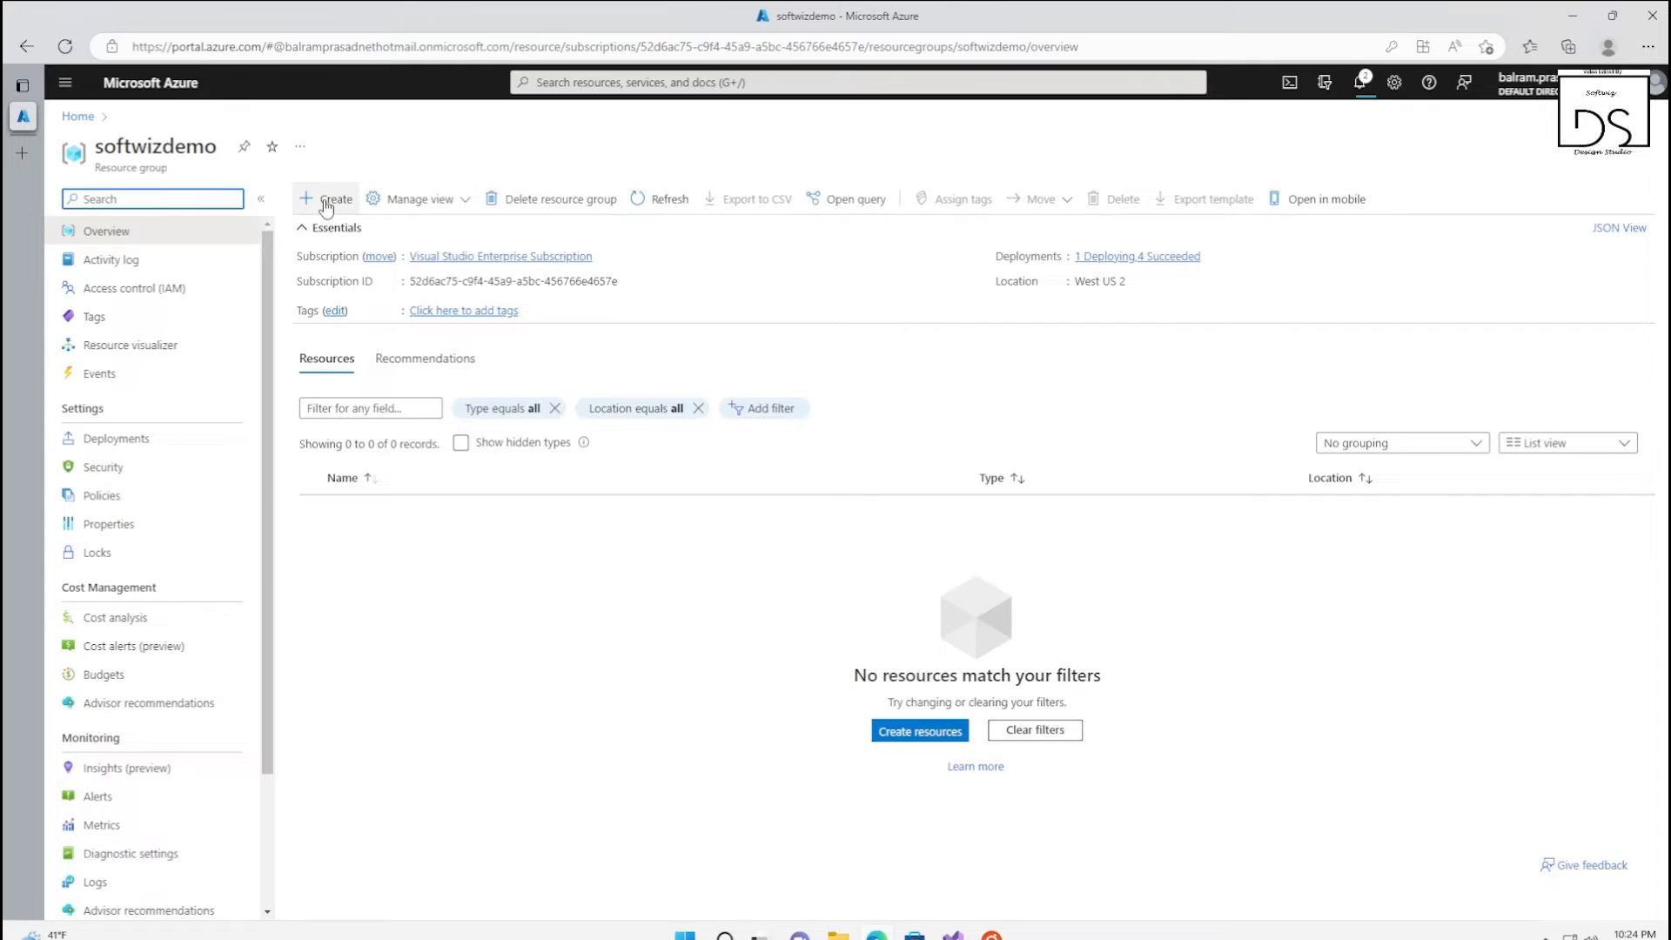
left_click(327, 200)
type("datalake")
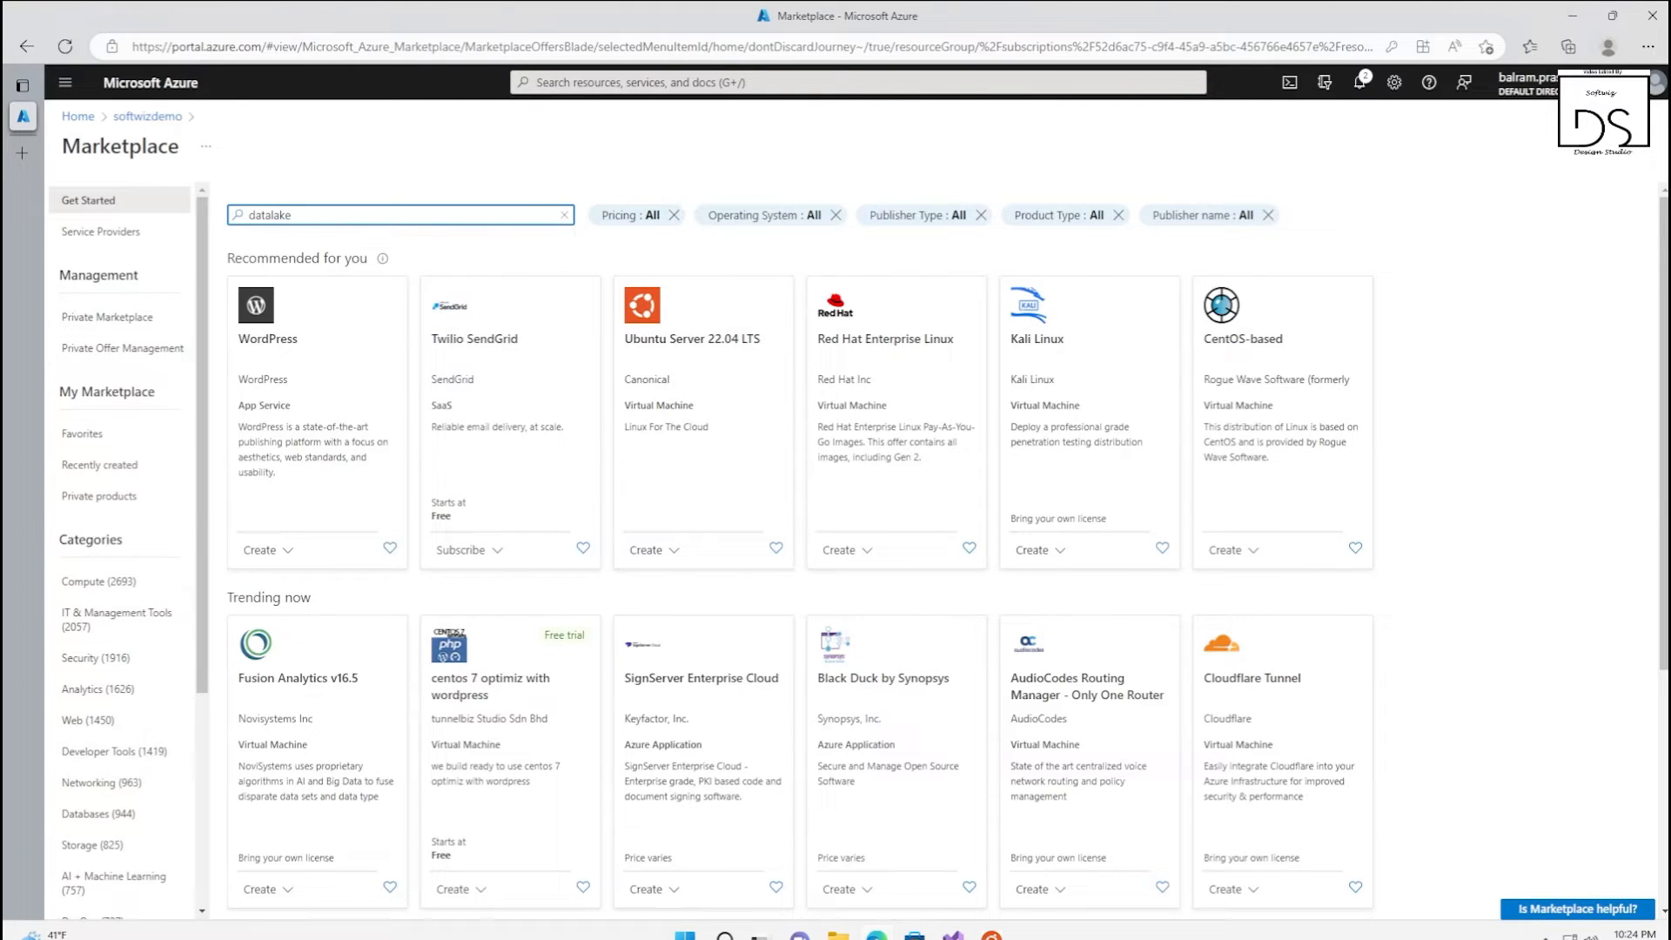
key("Return")
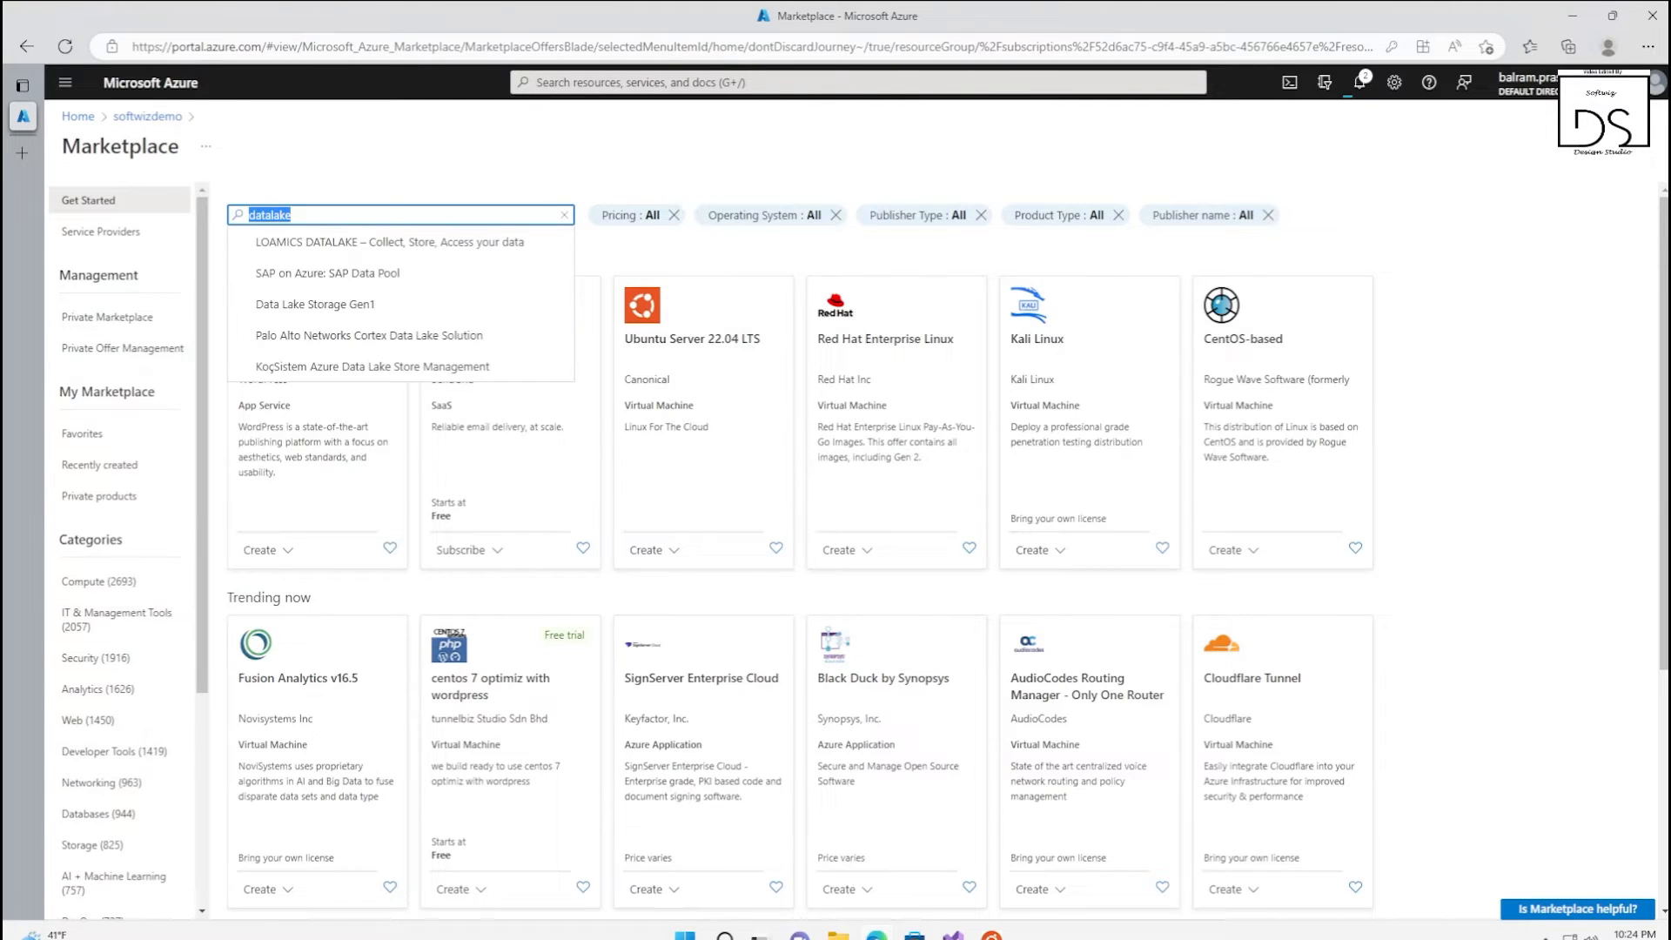
Search the Marketplace for Storage account and start creating the Microsoft Storage account resource
type("storage acc")
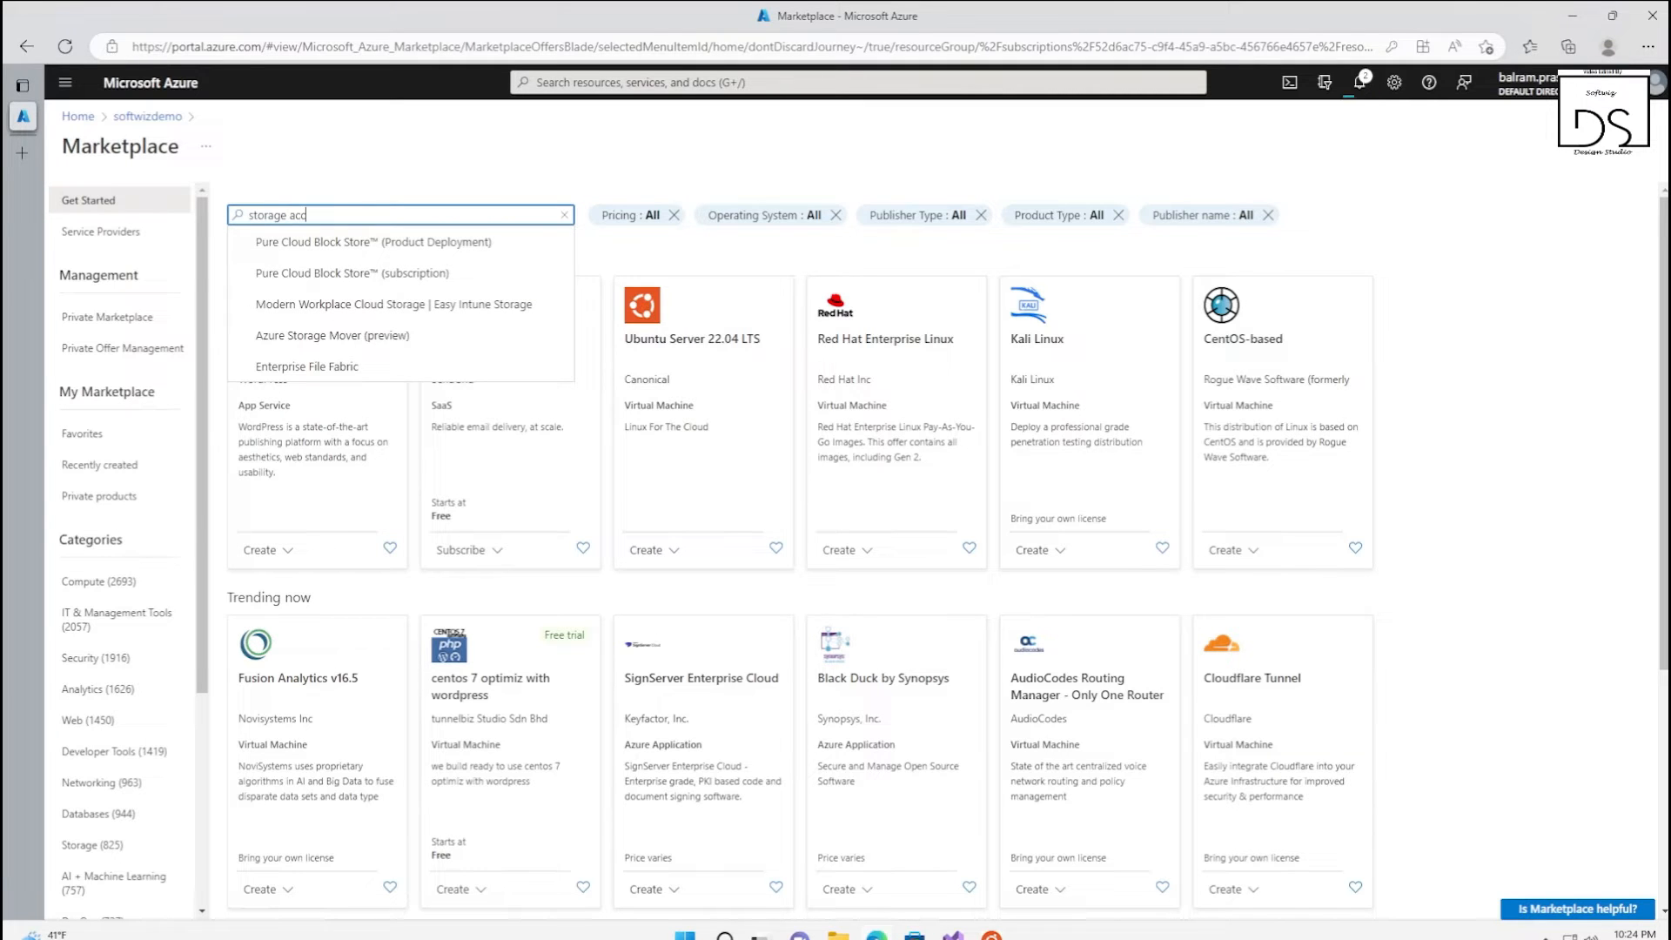
left_click(296, 242)
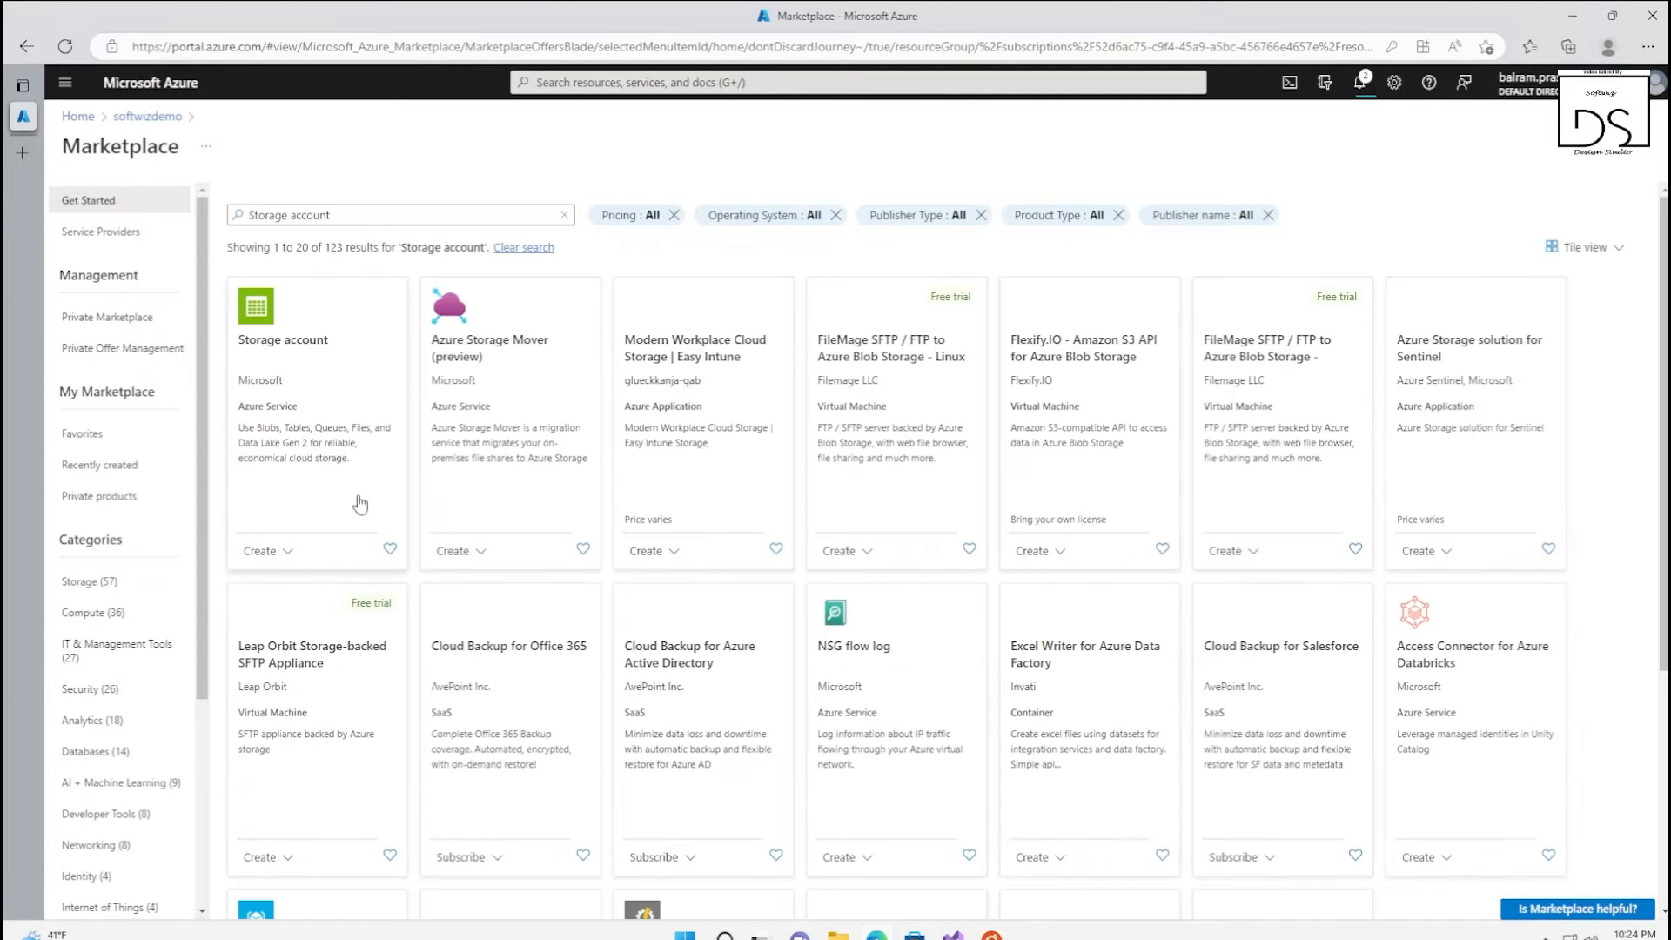
left_click(315, 383)
left_click(415, 324)
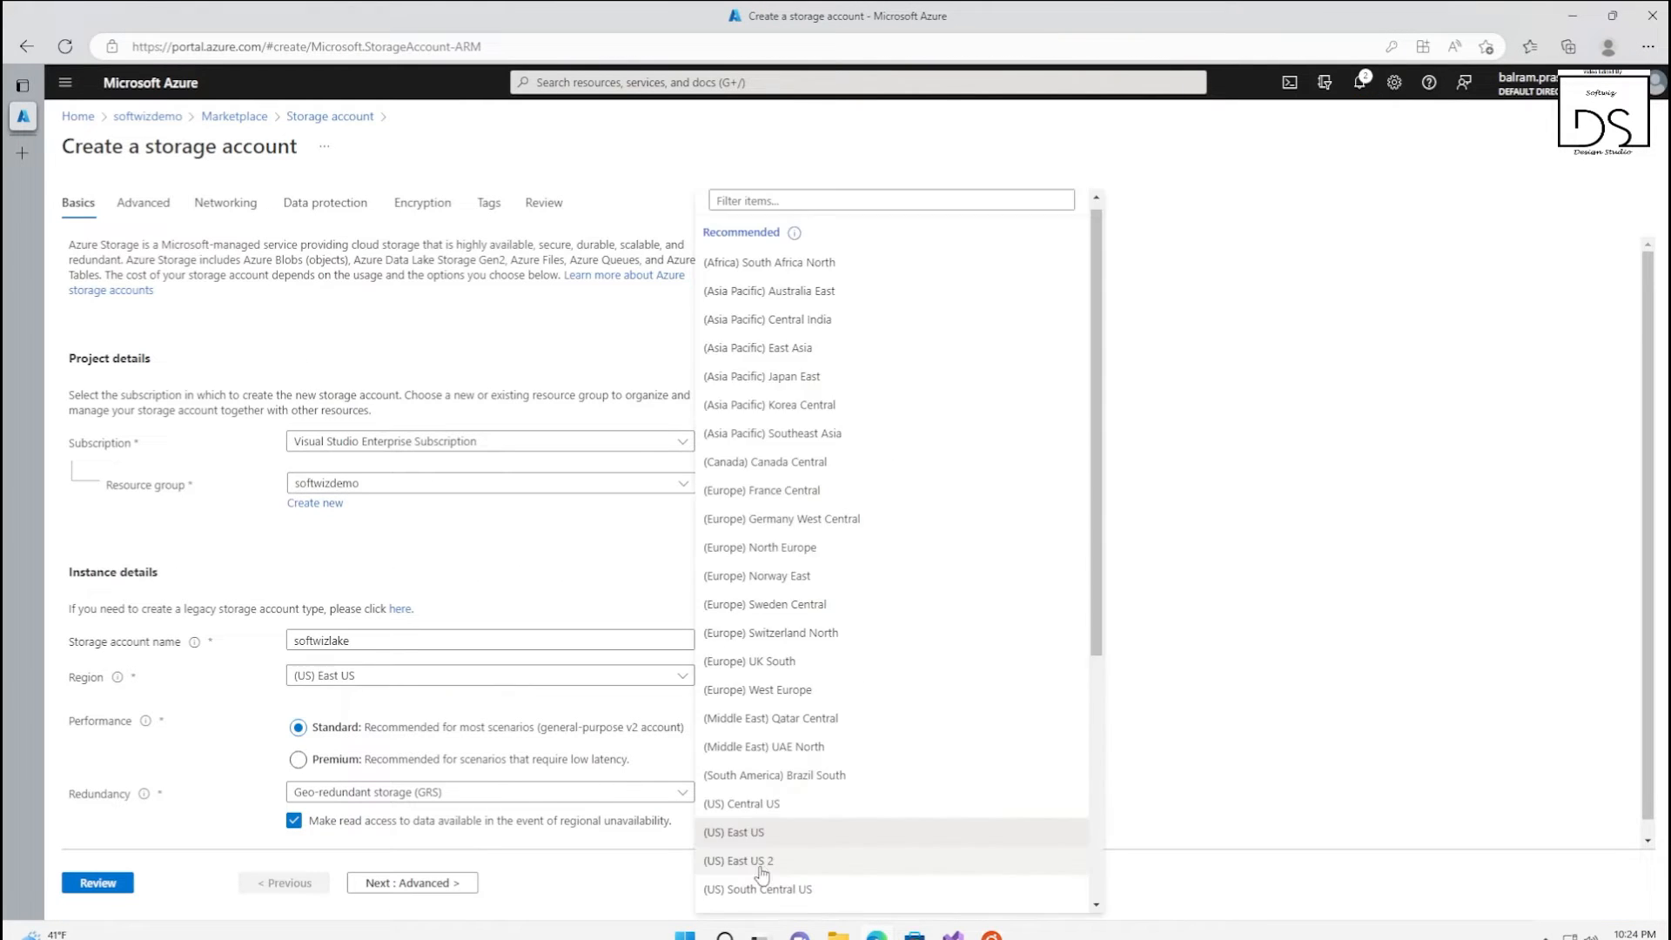
Name the storage account softwizlake in region (US) East US 2 and set its redundancy to Locally-redundant storage (LRS)
left_click(759, 864)
left_click(344, 789)
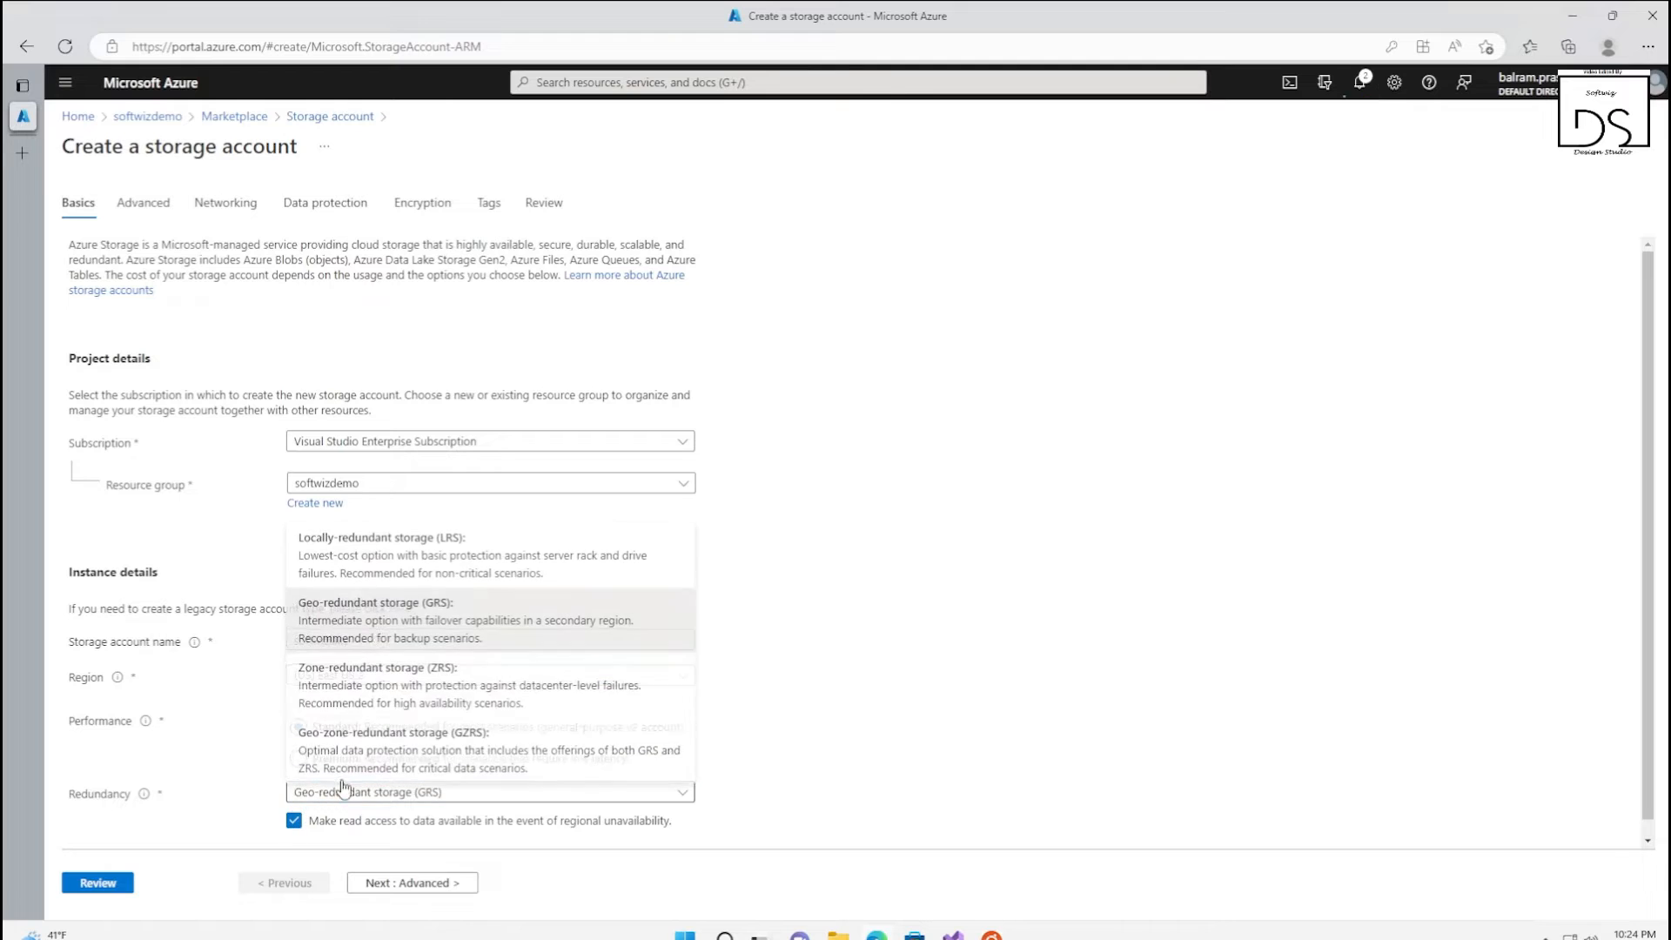
left_click(390, 564)
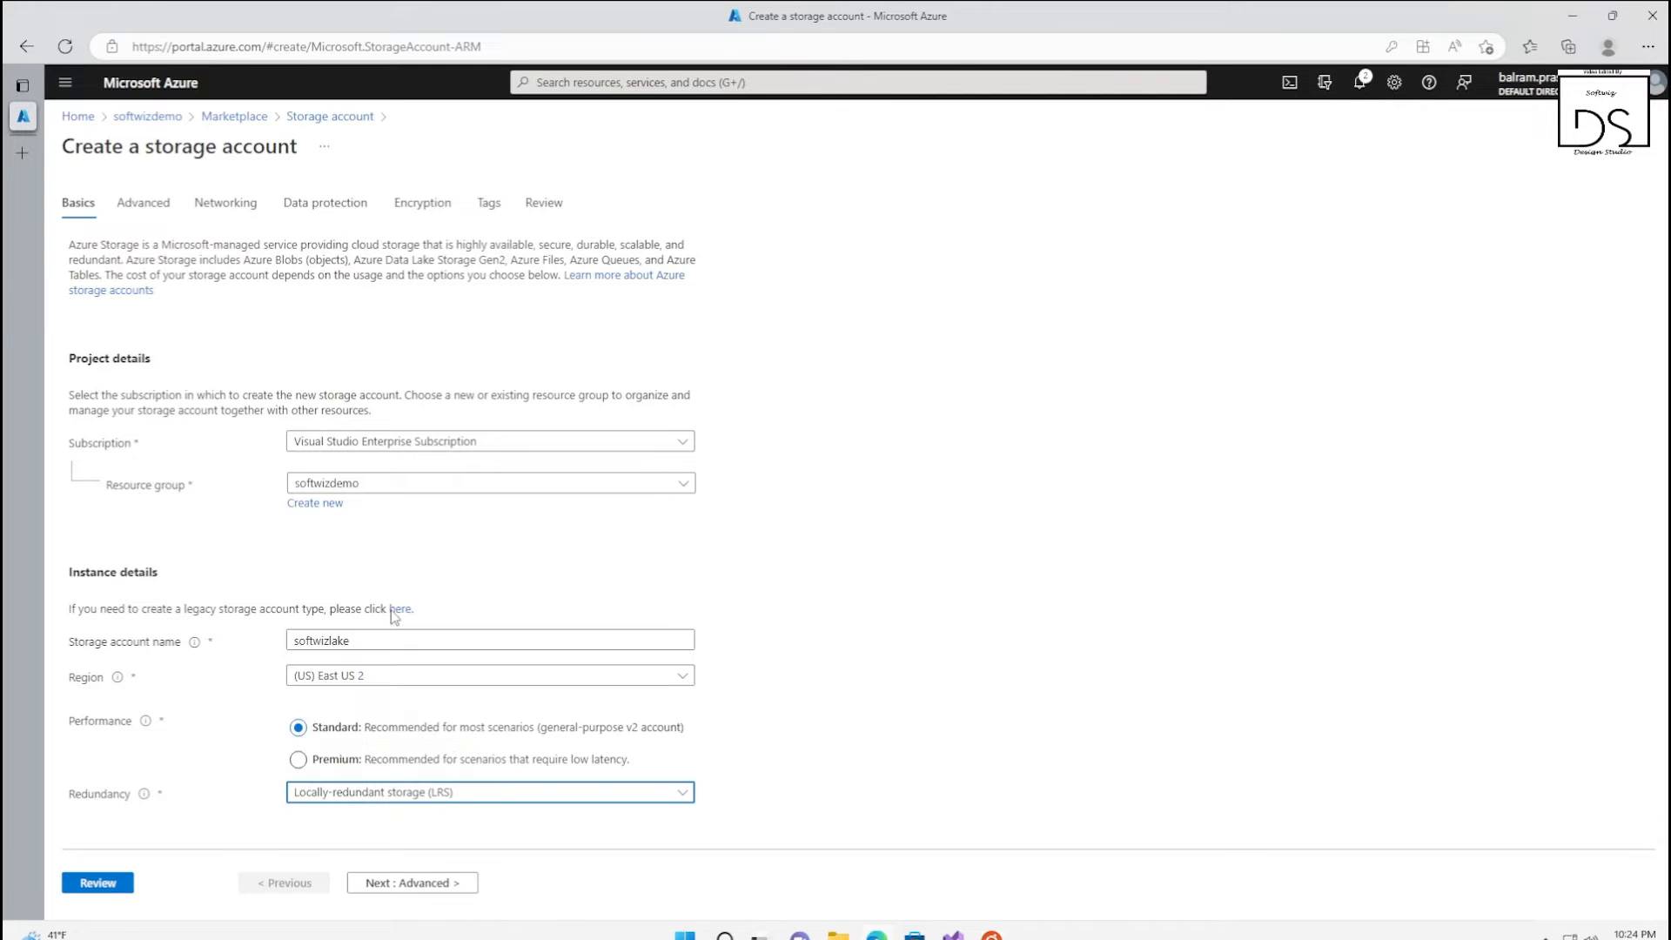
Enable the hierarchical namespace for Data Lake Storage Gen2, then review and create the storage account
left_click(421, 884)
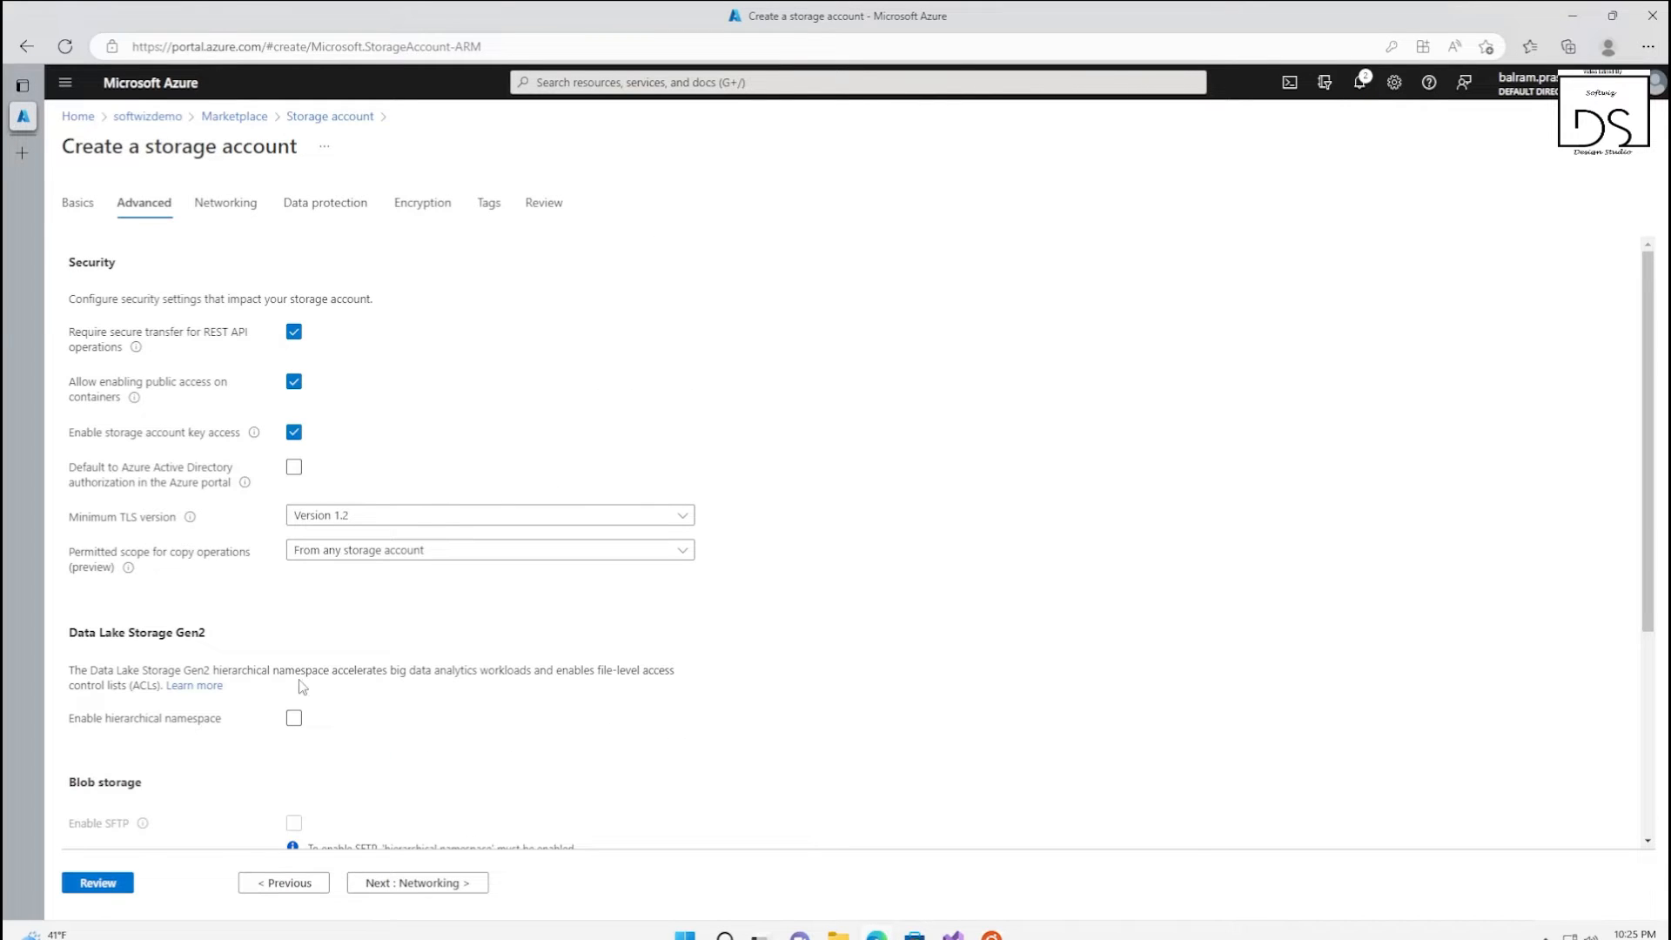
left_click(294, 718)
left_click(96, 888)
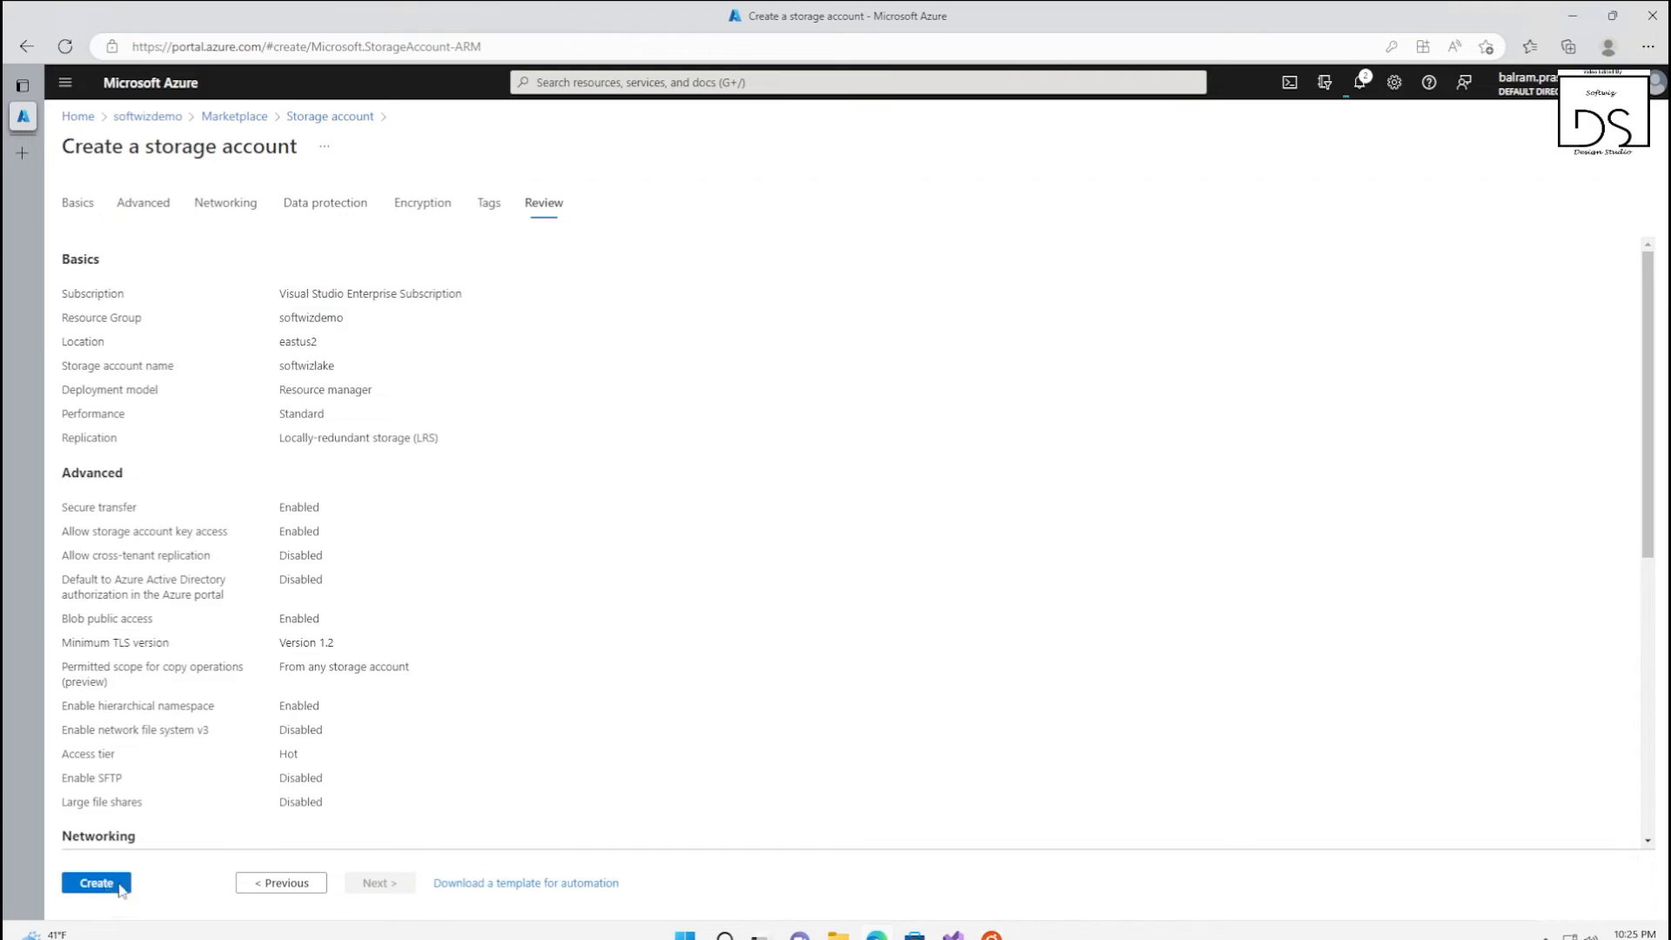
left_click(97, 884)
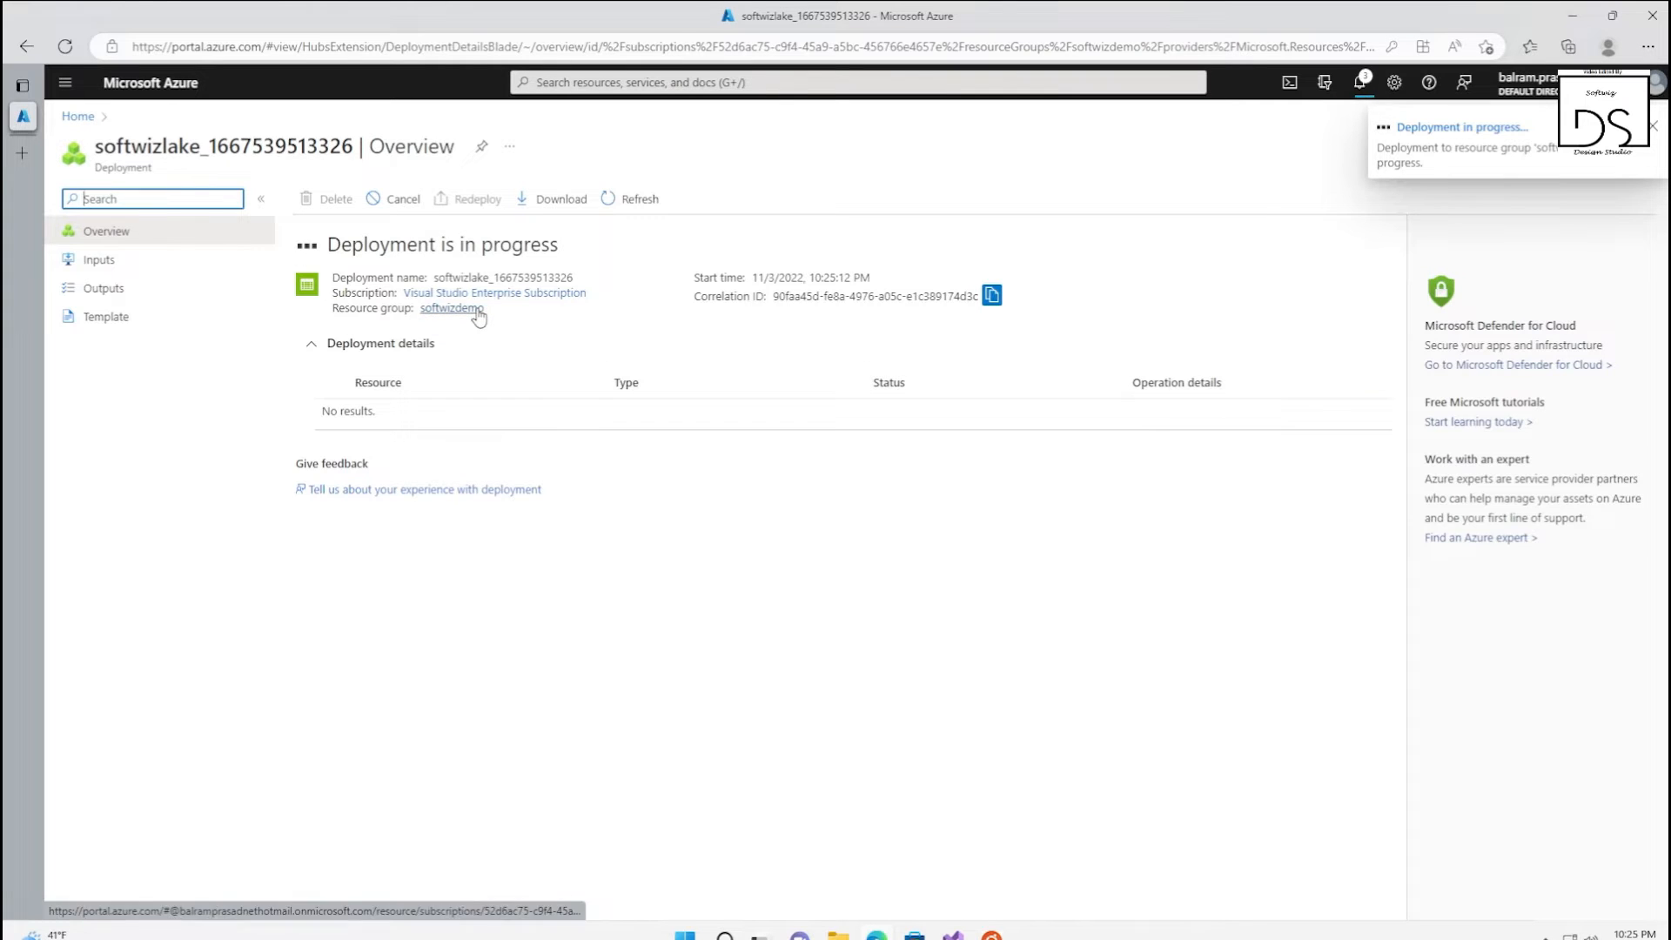
Return to the softwizdemo resource group, search the Marketplace for Data Factory, and start creating the Microsoft Data Factory resource
left_click(452, 308)
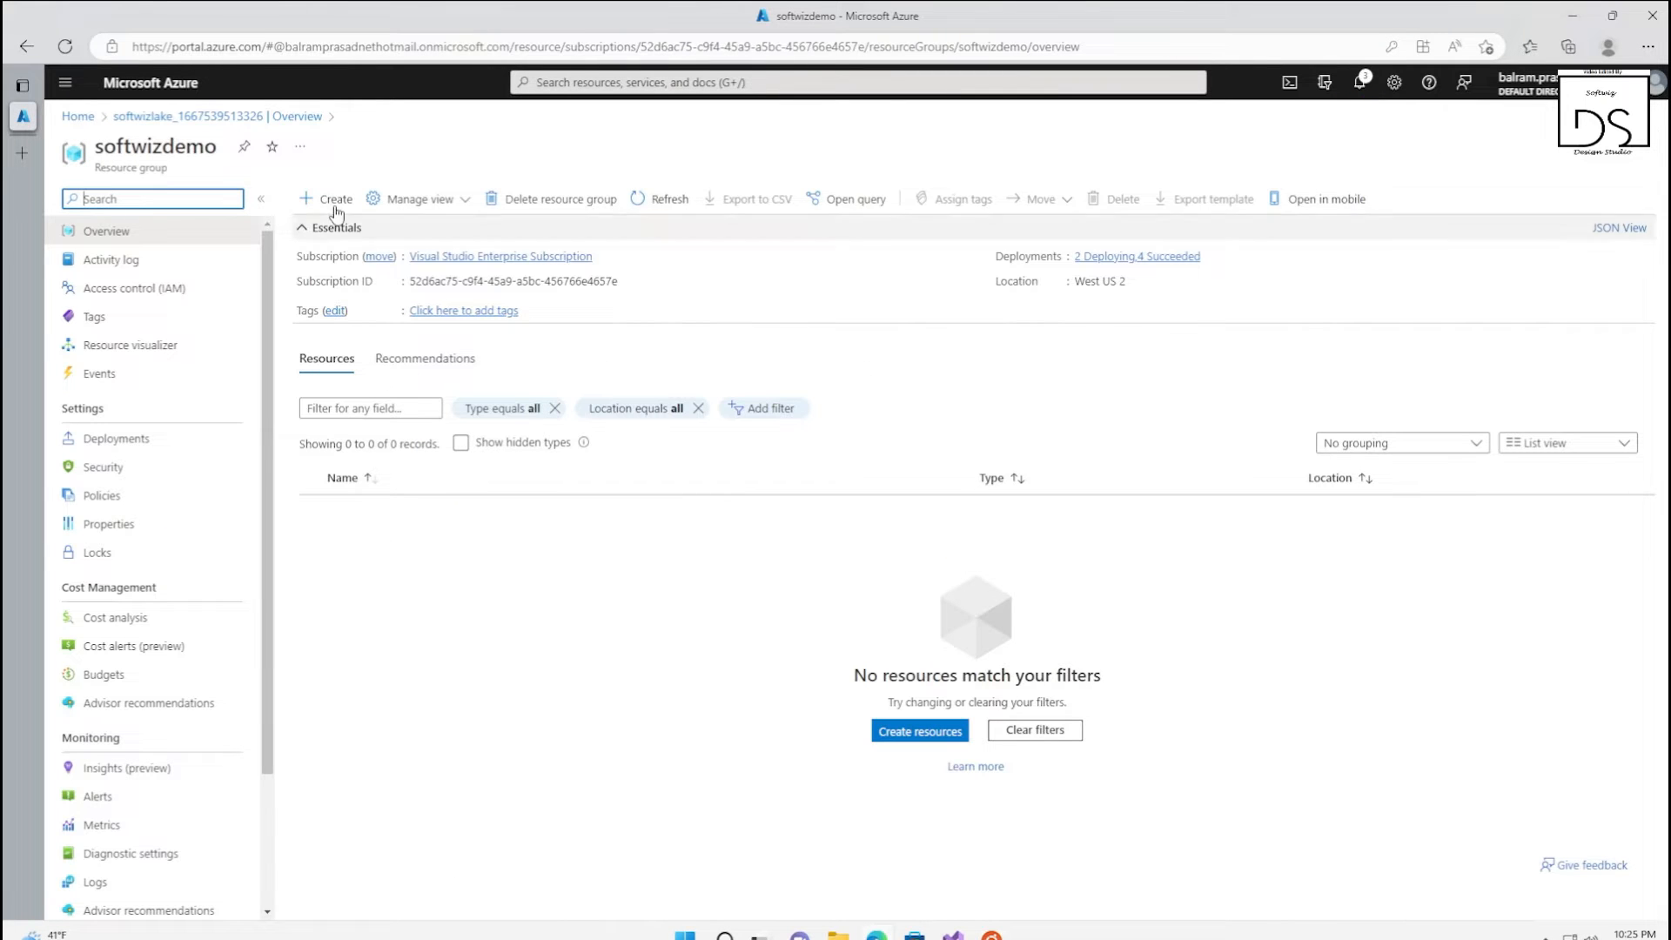
left_click(329, 200)
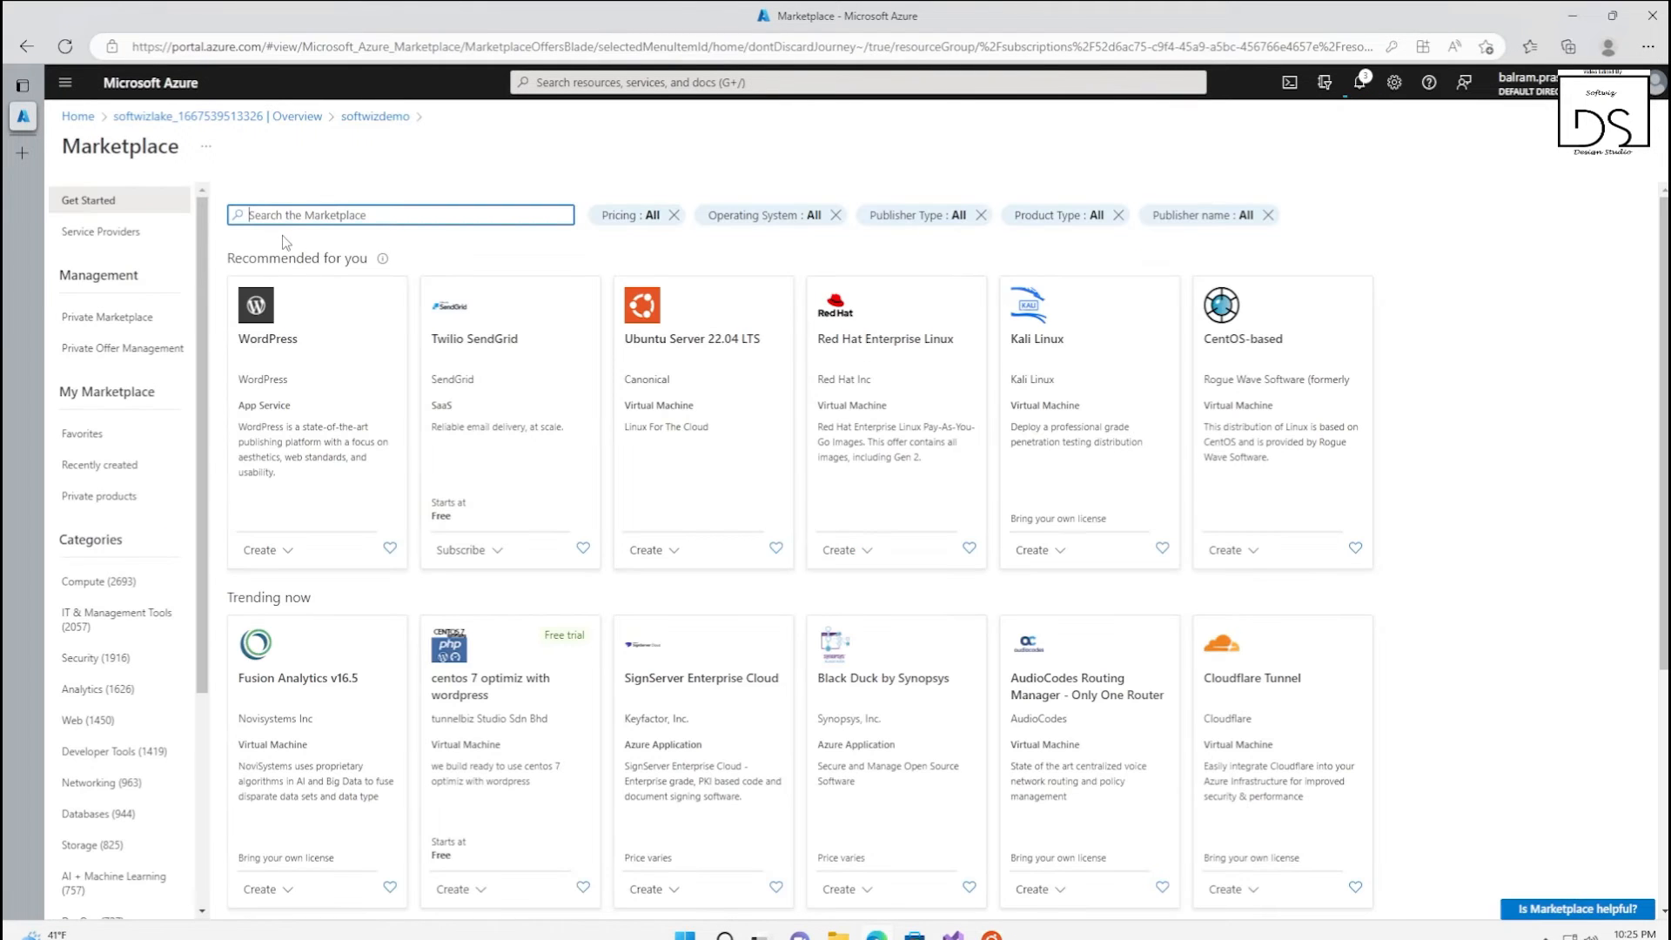
type("data factory")
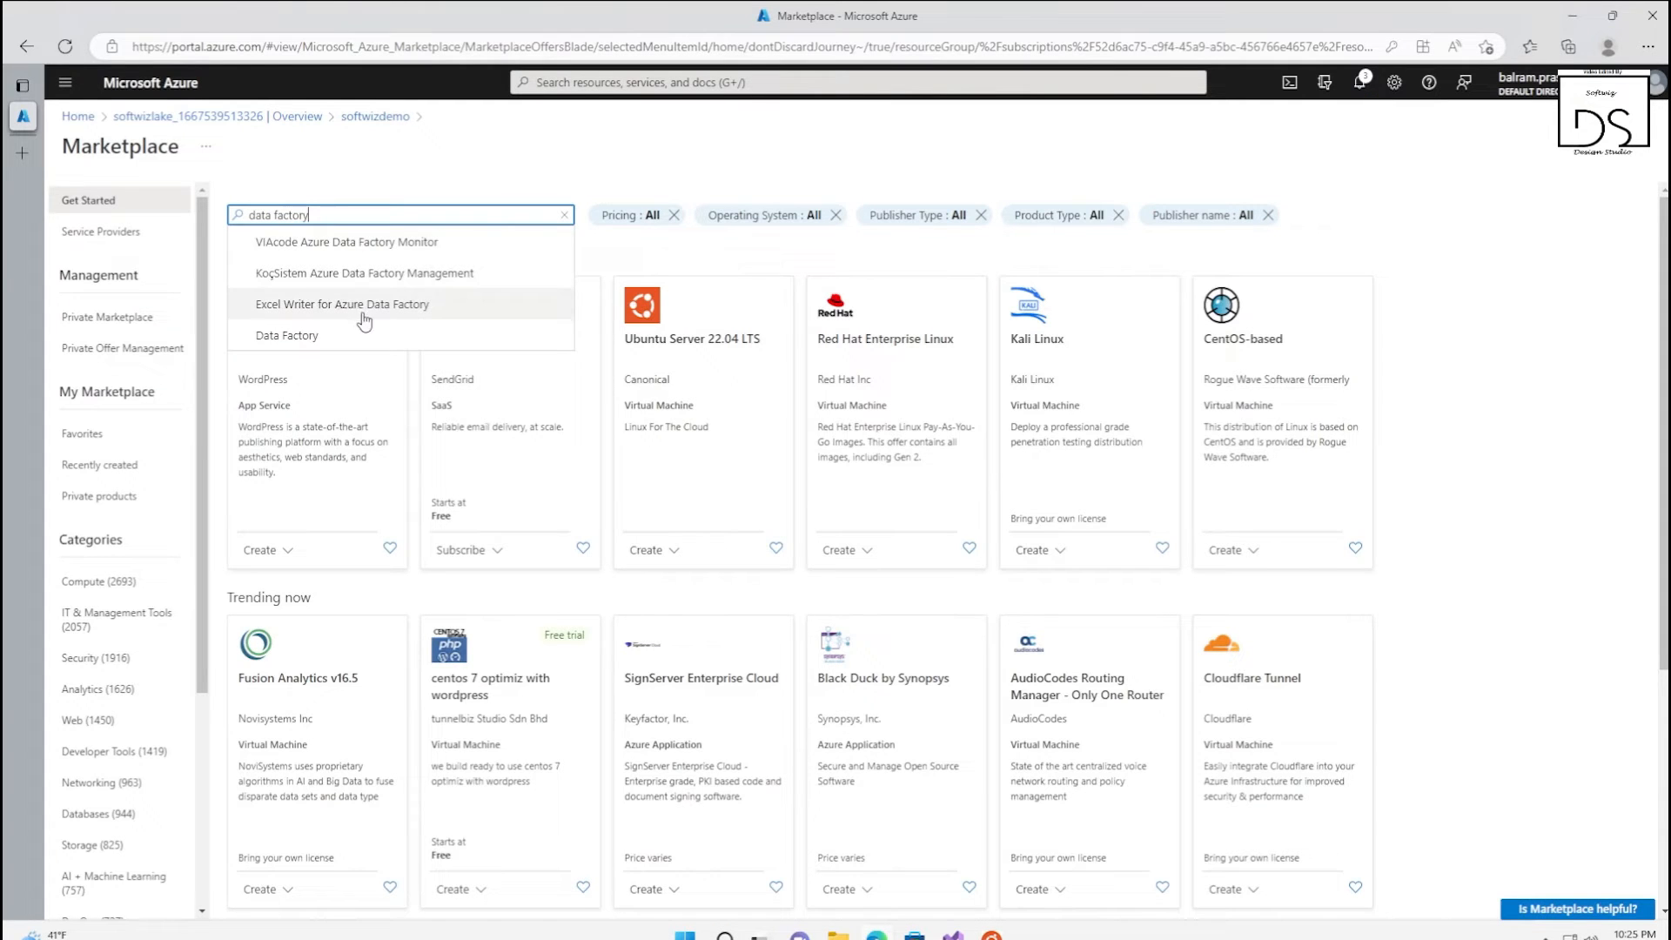
left_click(337, 328)
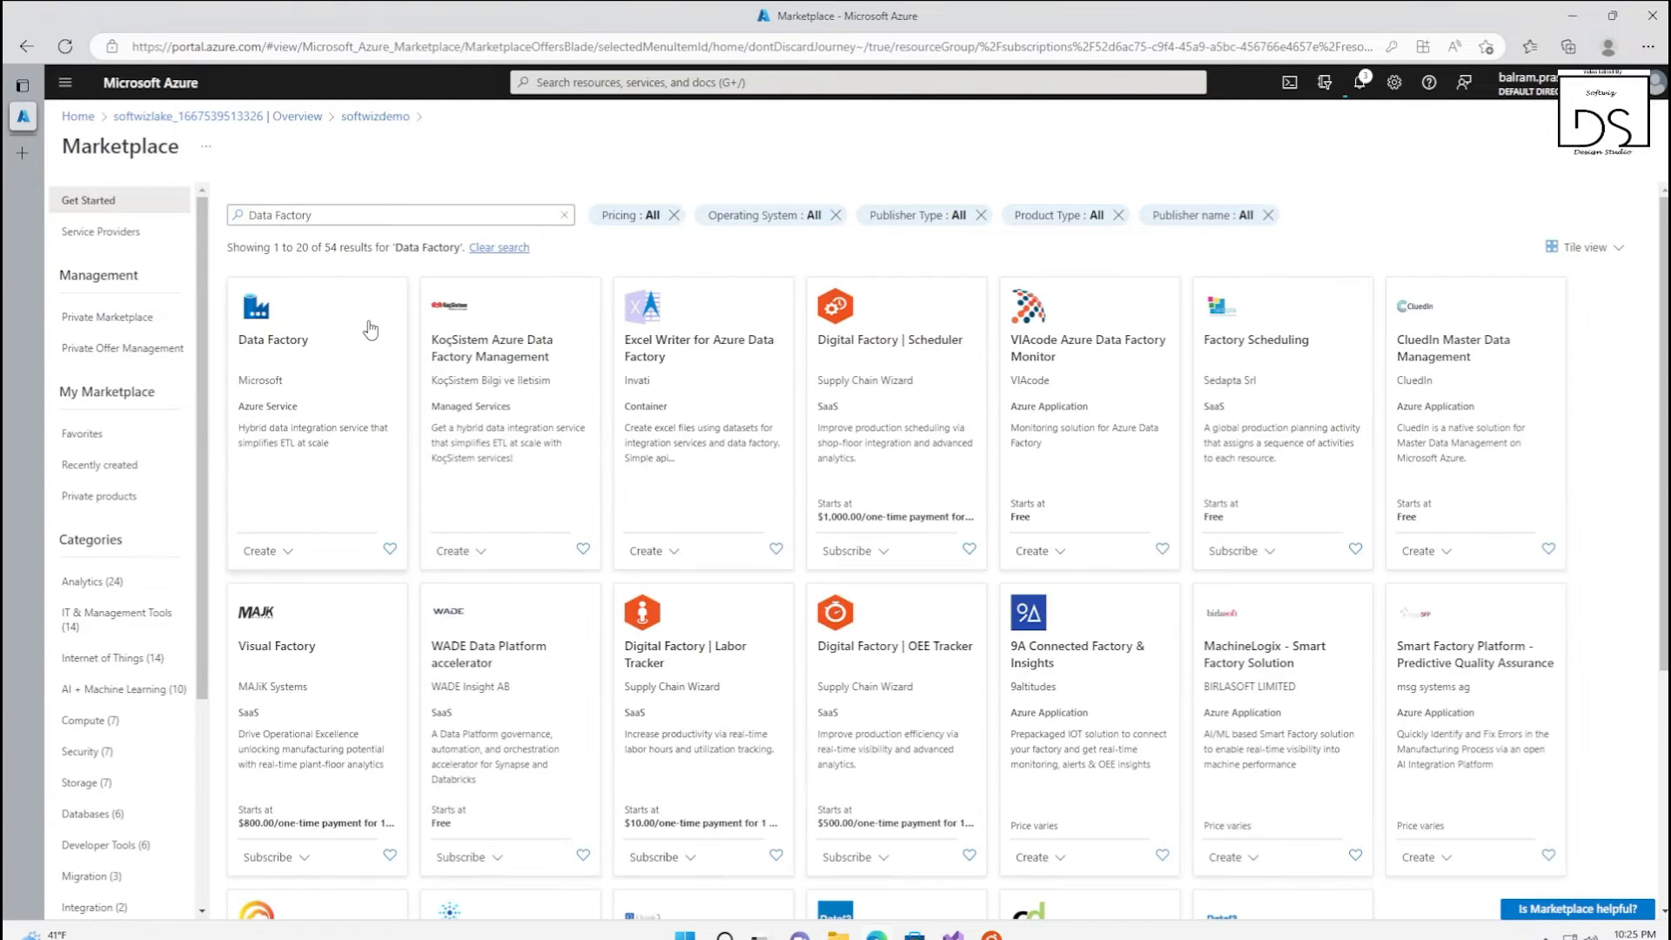
left_click(292, 390)
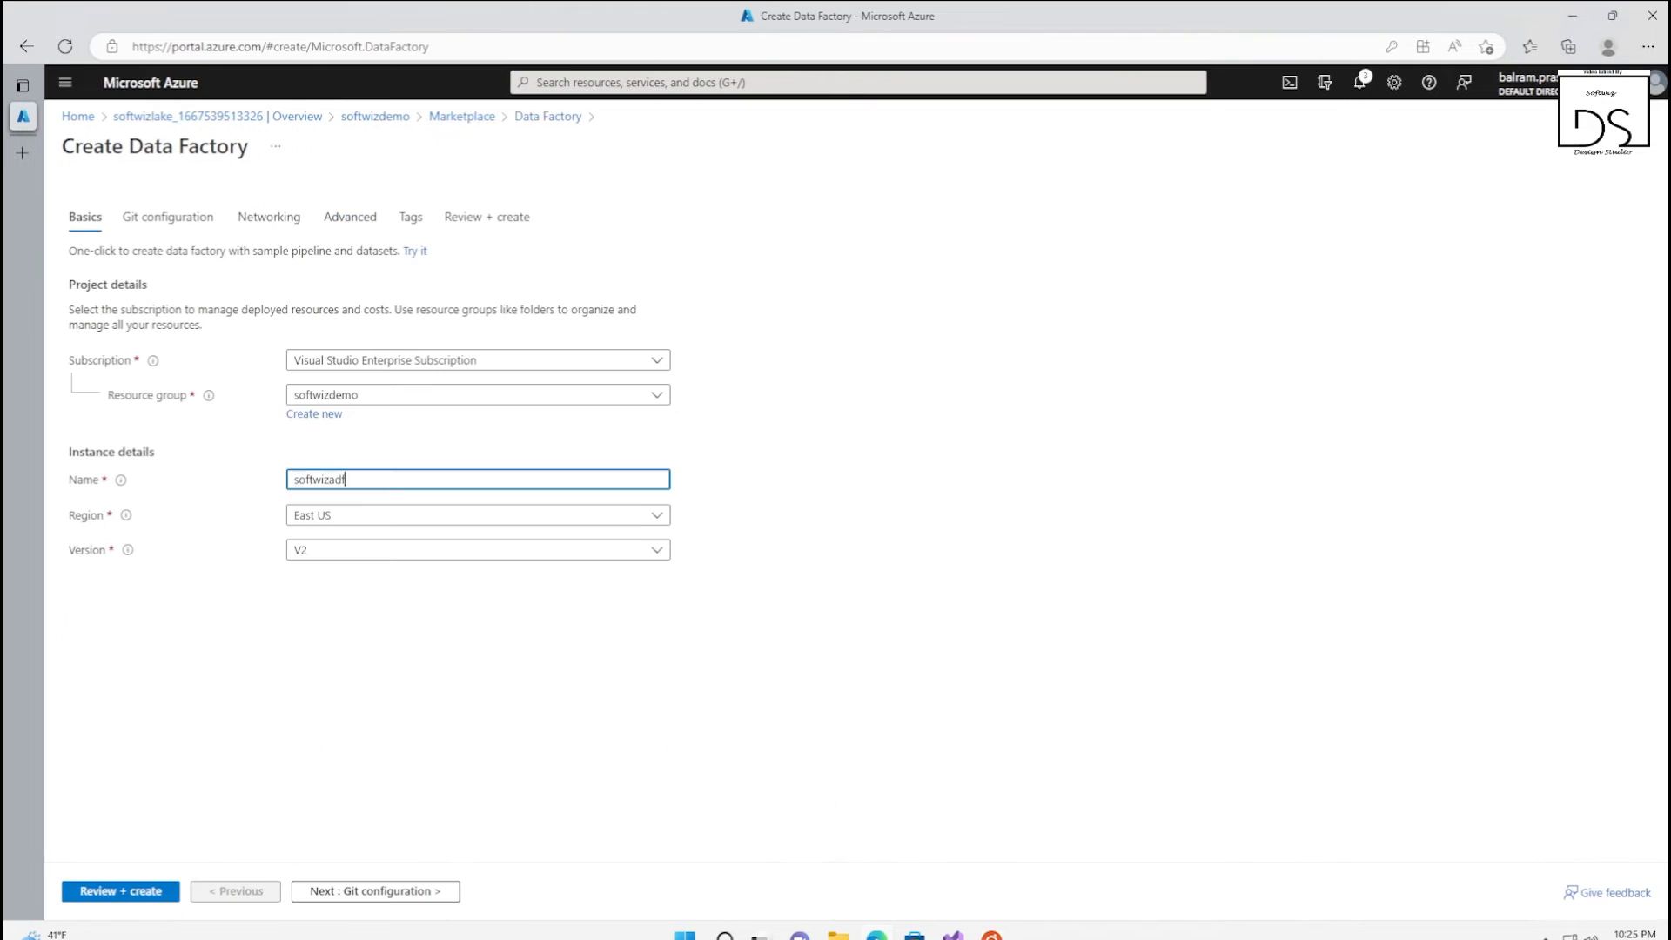
Name the data factory softwizadf, set its region to East US 2, and proceed to the Git configuration
left_click(373, 520)
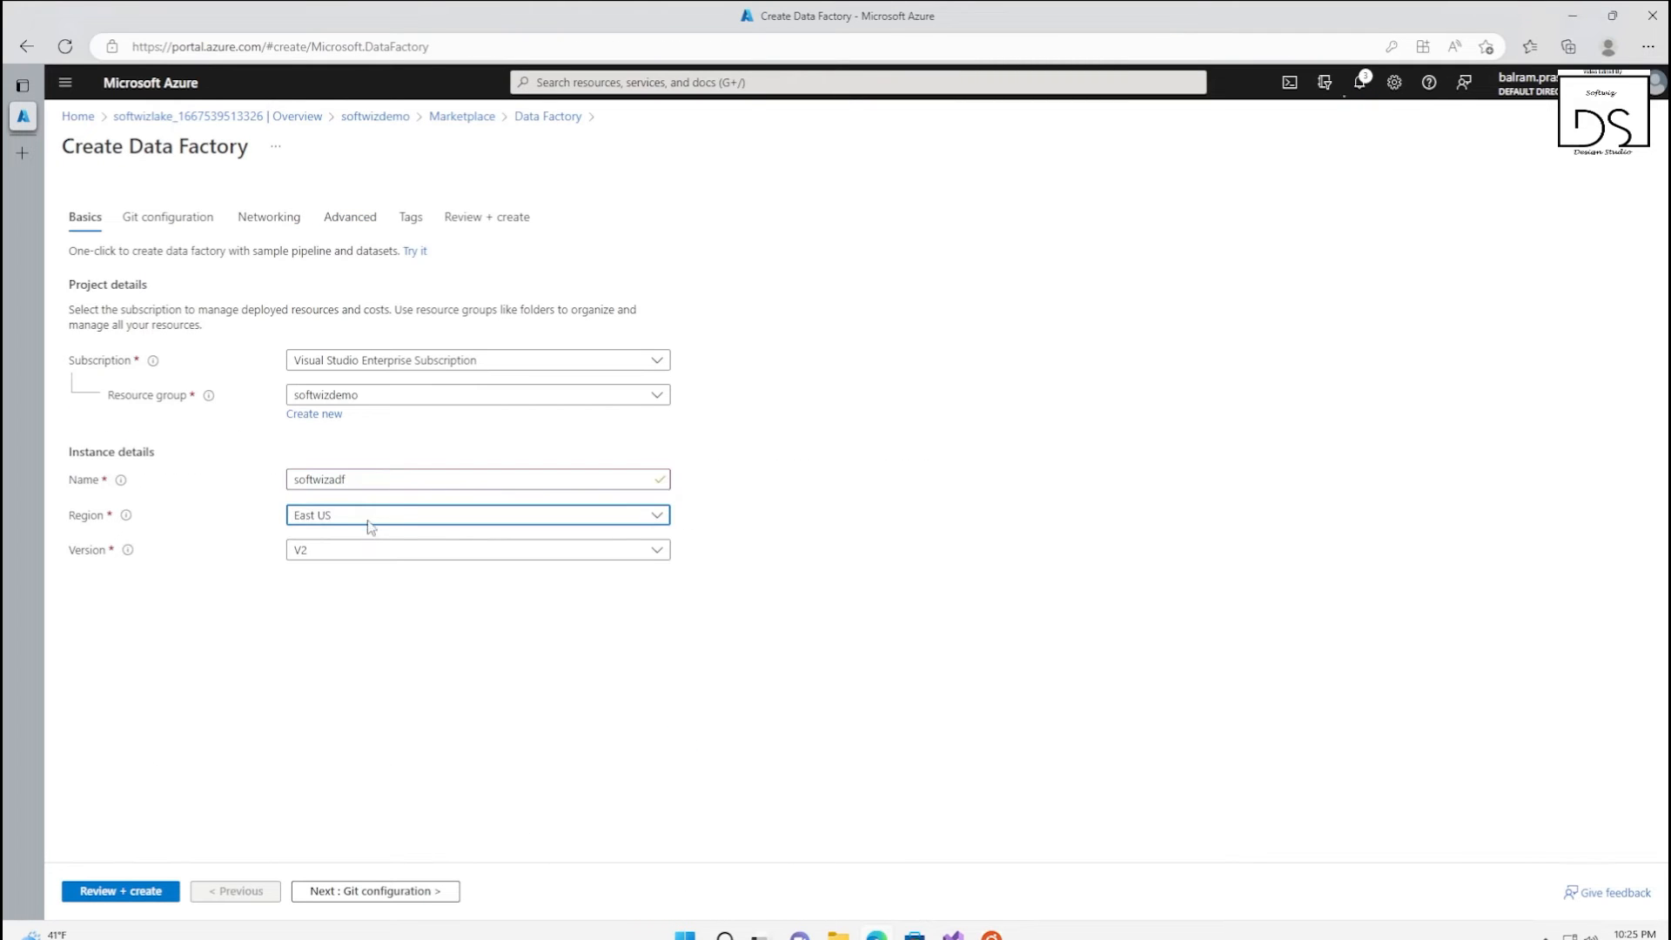
left_click(371, 519)
left_click(334, 833)
left_click(346, 896)
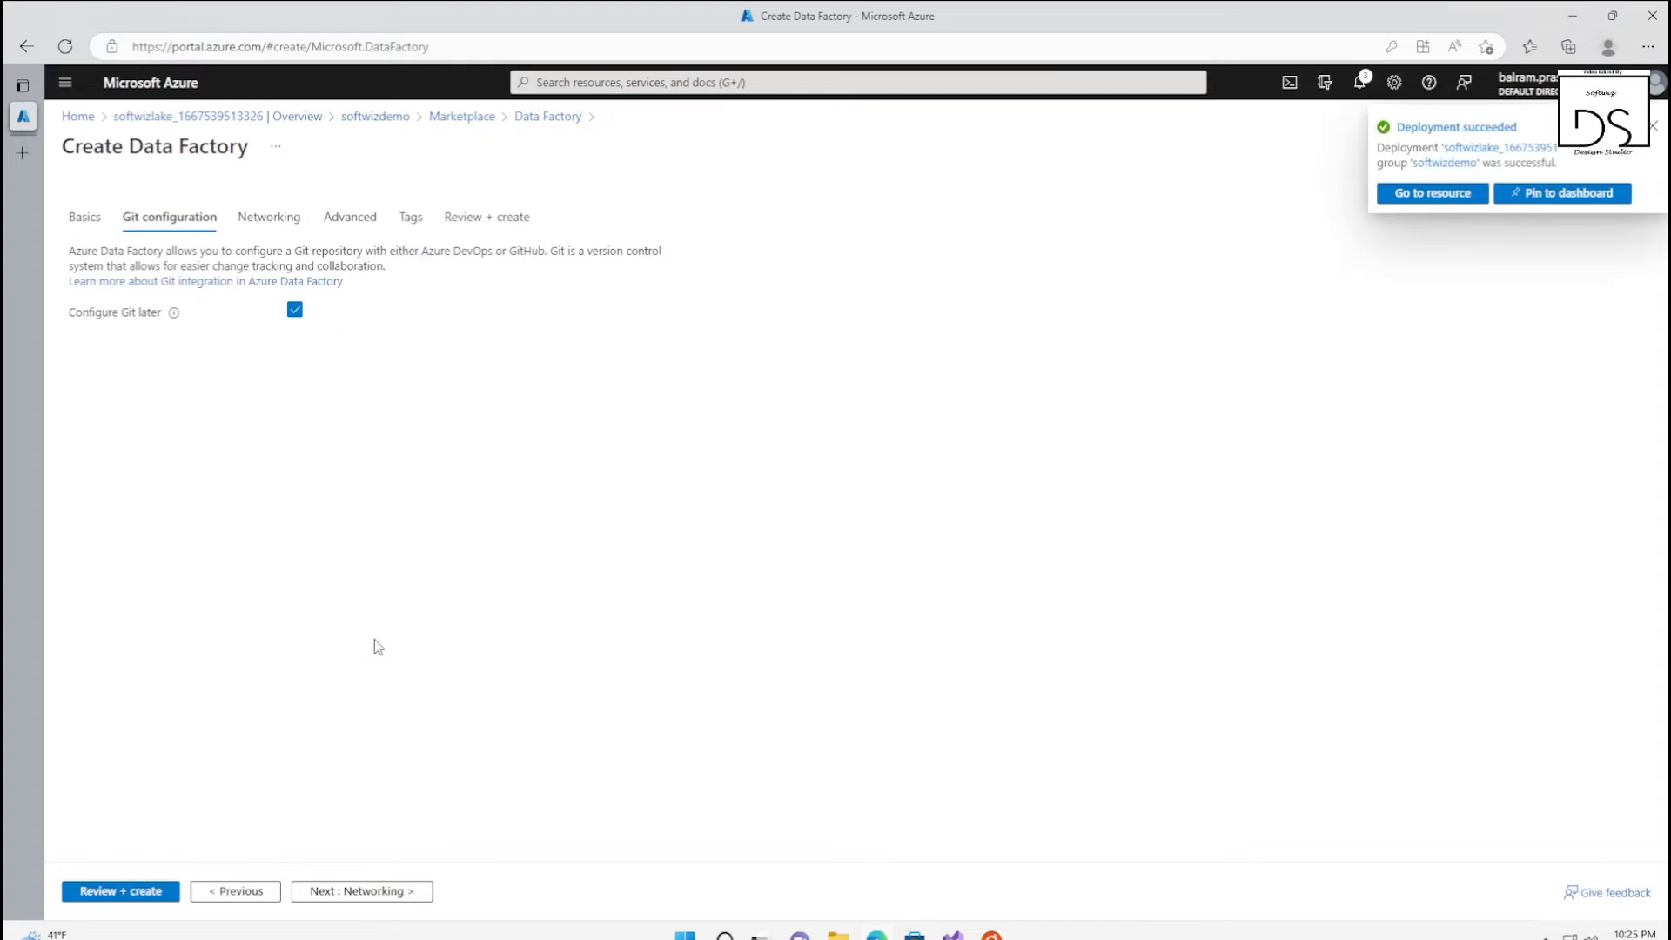
Leave Git to be configured later, keep the public endpoint and default encryption, and create the data factory
left_click(294, 313)
left_click(294, 312)
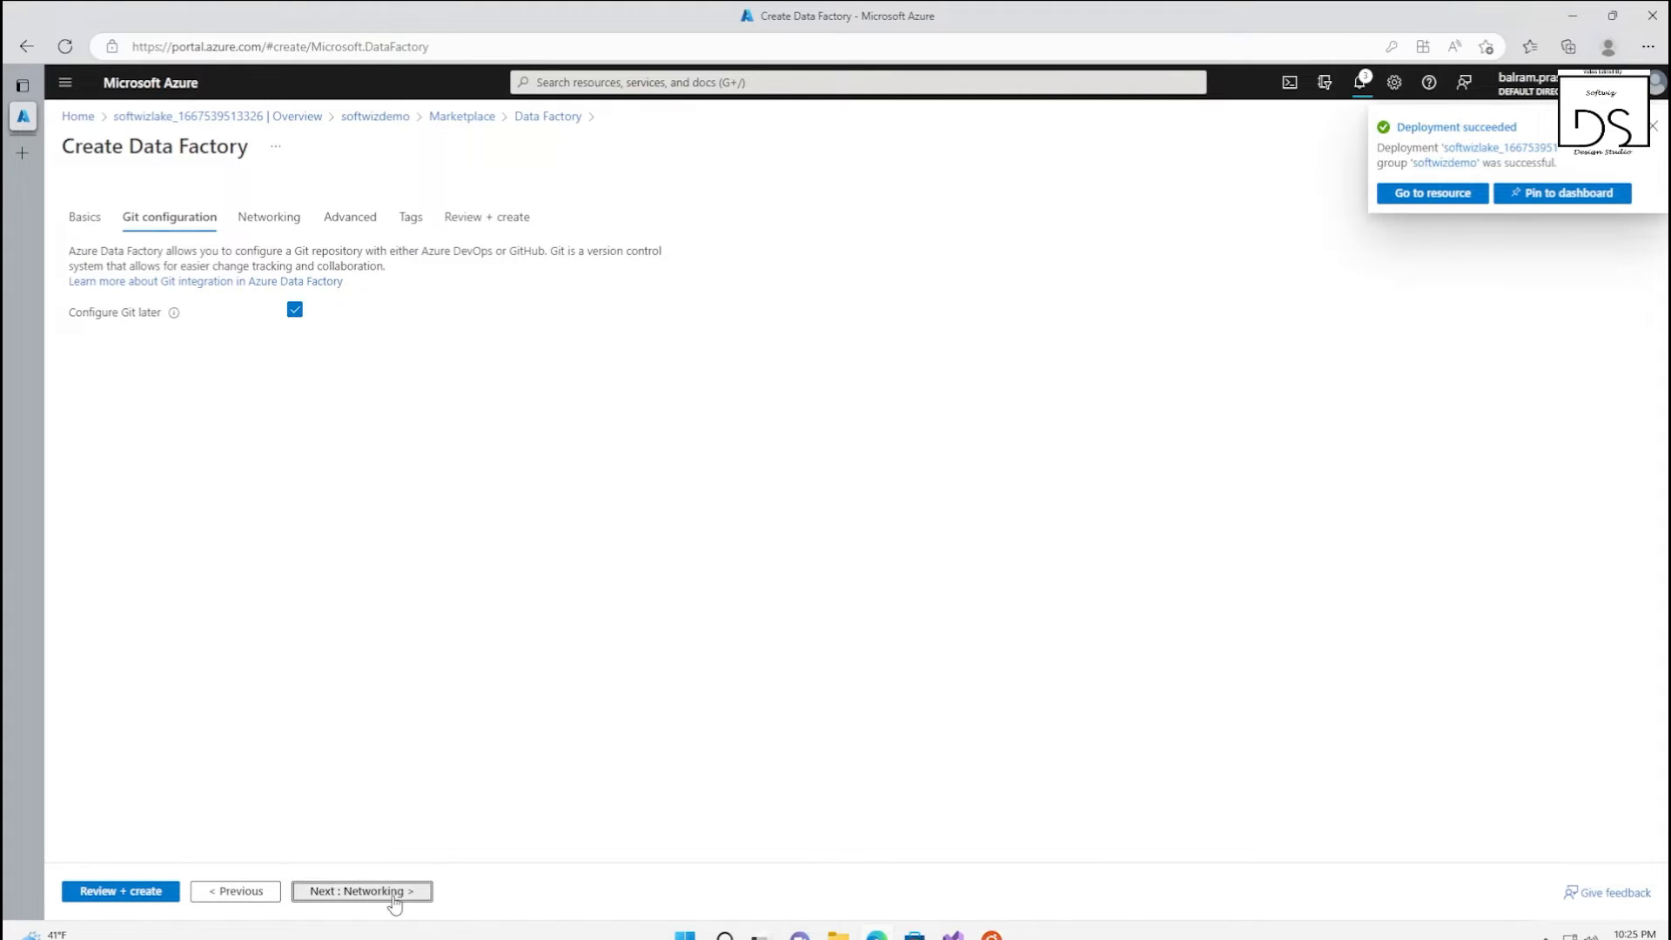
left_click(392, 894)
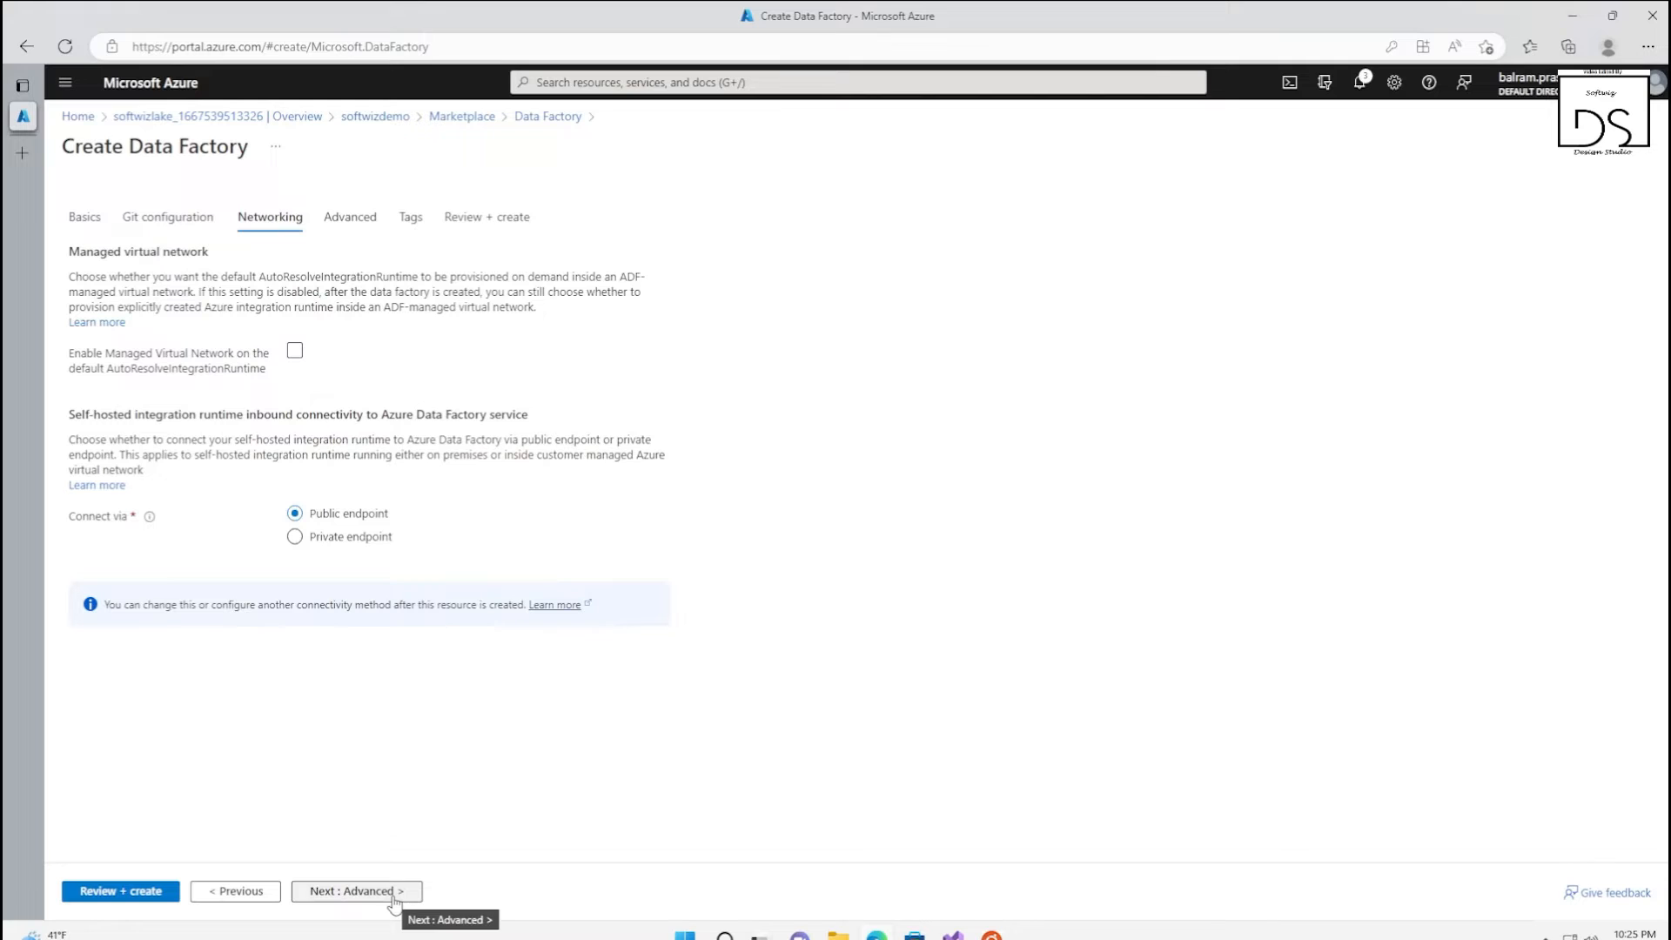
left_click(311, 896)
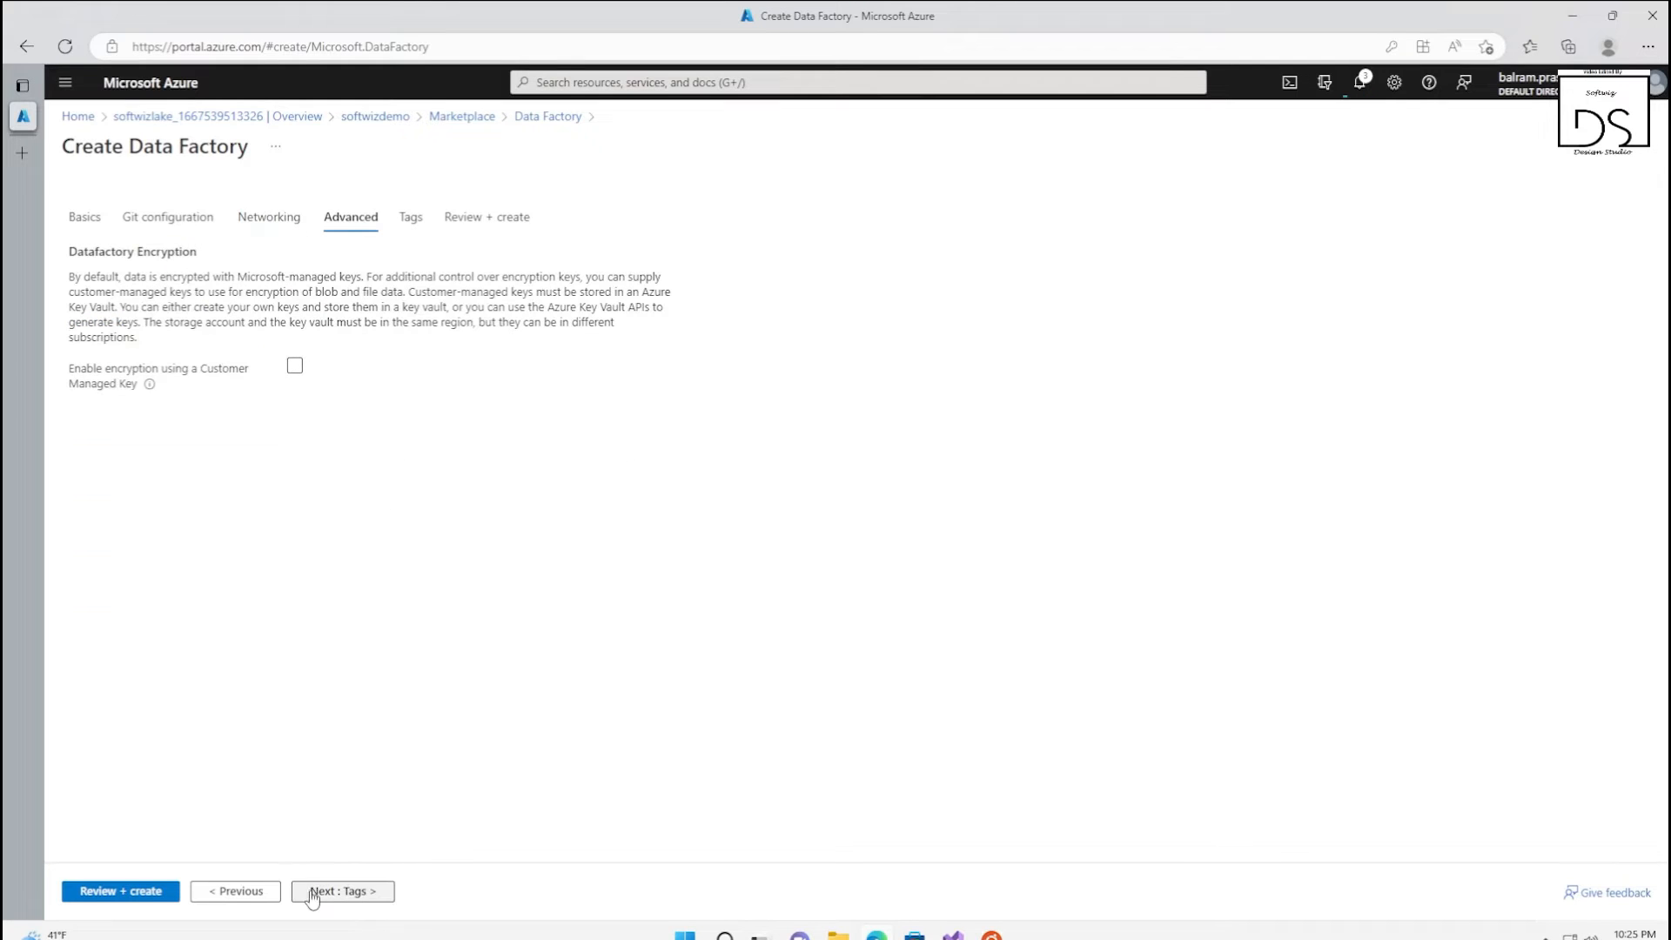
left_click(96, 893)
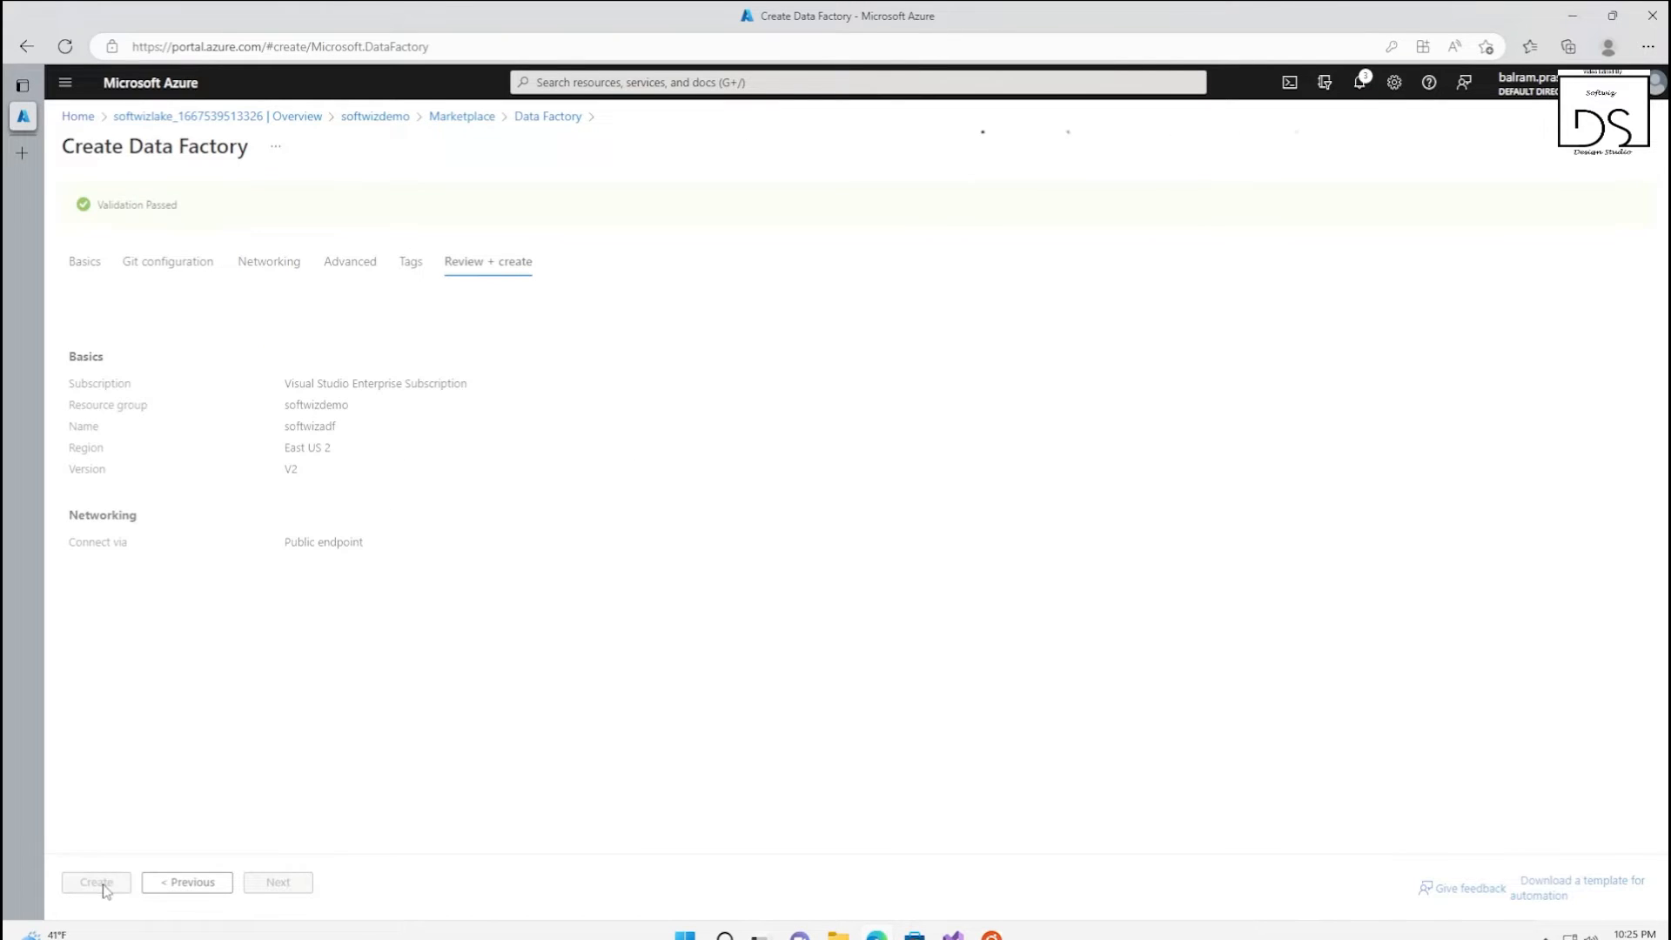
left_click(98, 883)
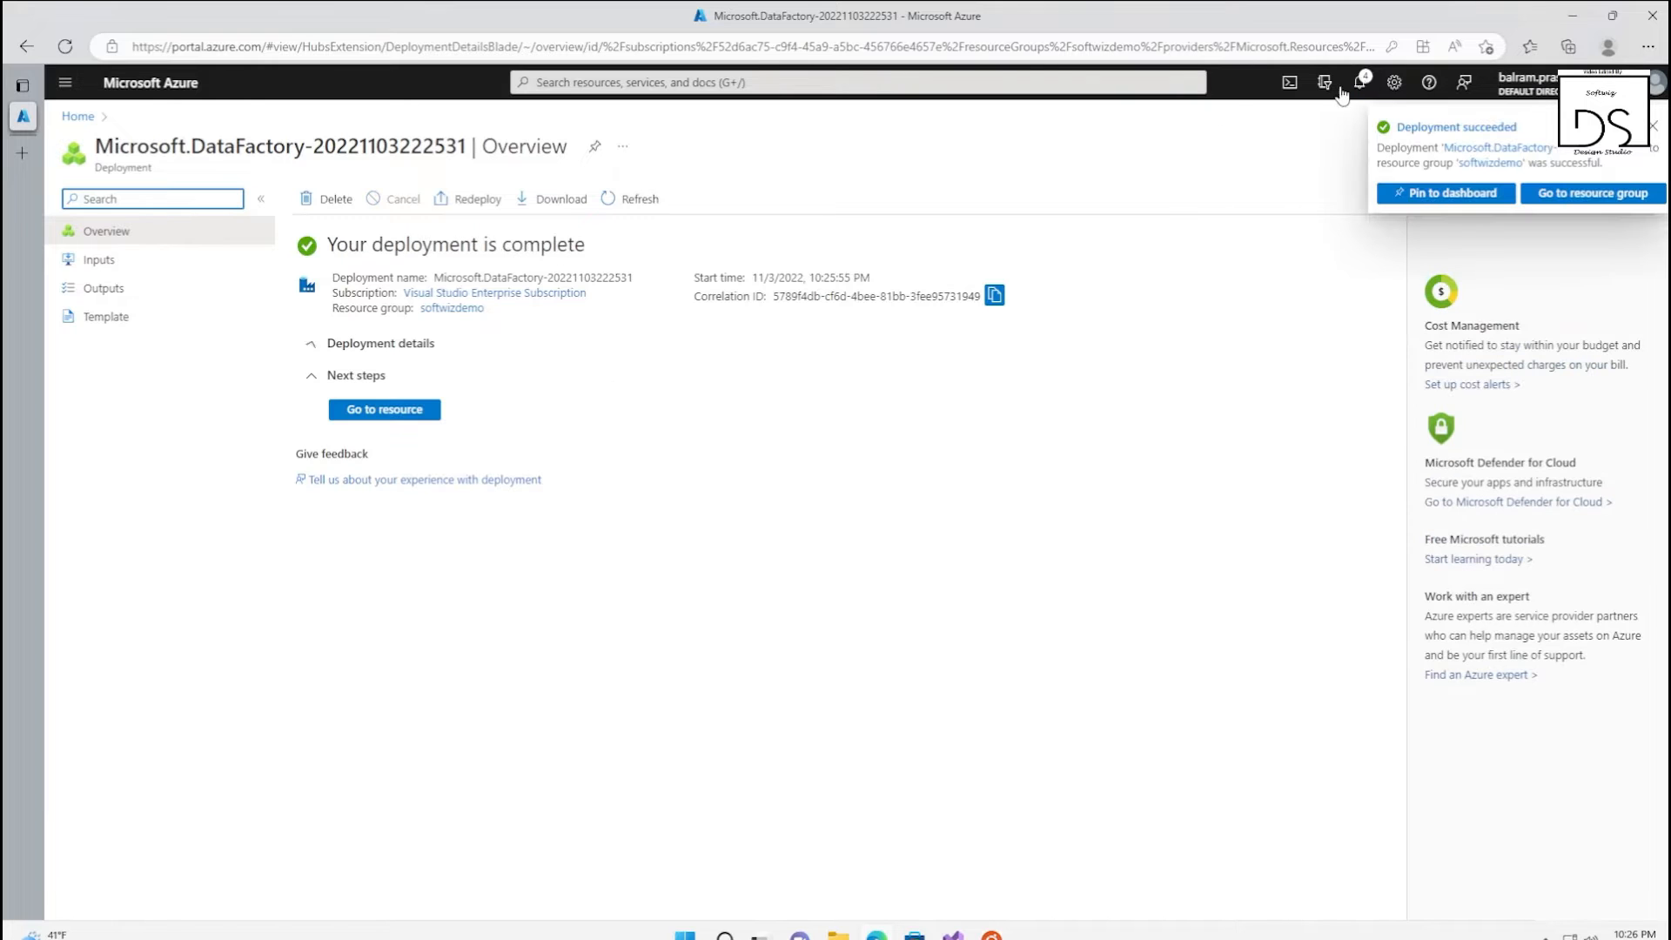
Open the softwizdemo resource group and refresh its resource list to check for the newly deployed resources
left_click(452, 309)
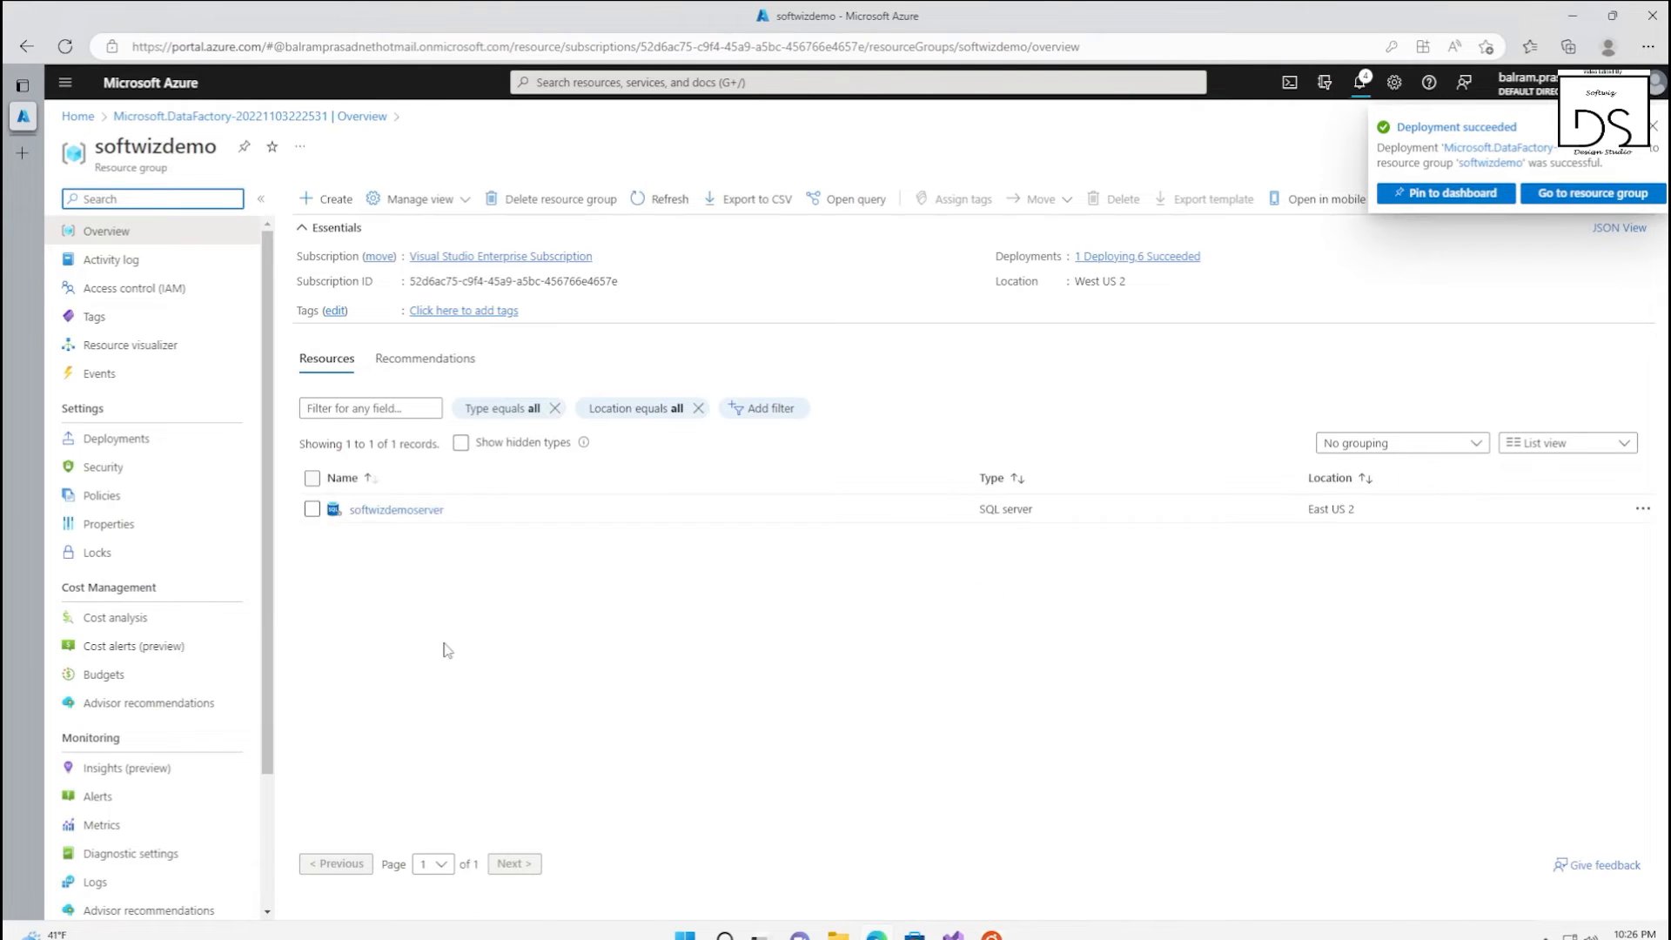
left_click(662, 198)
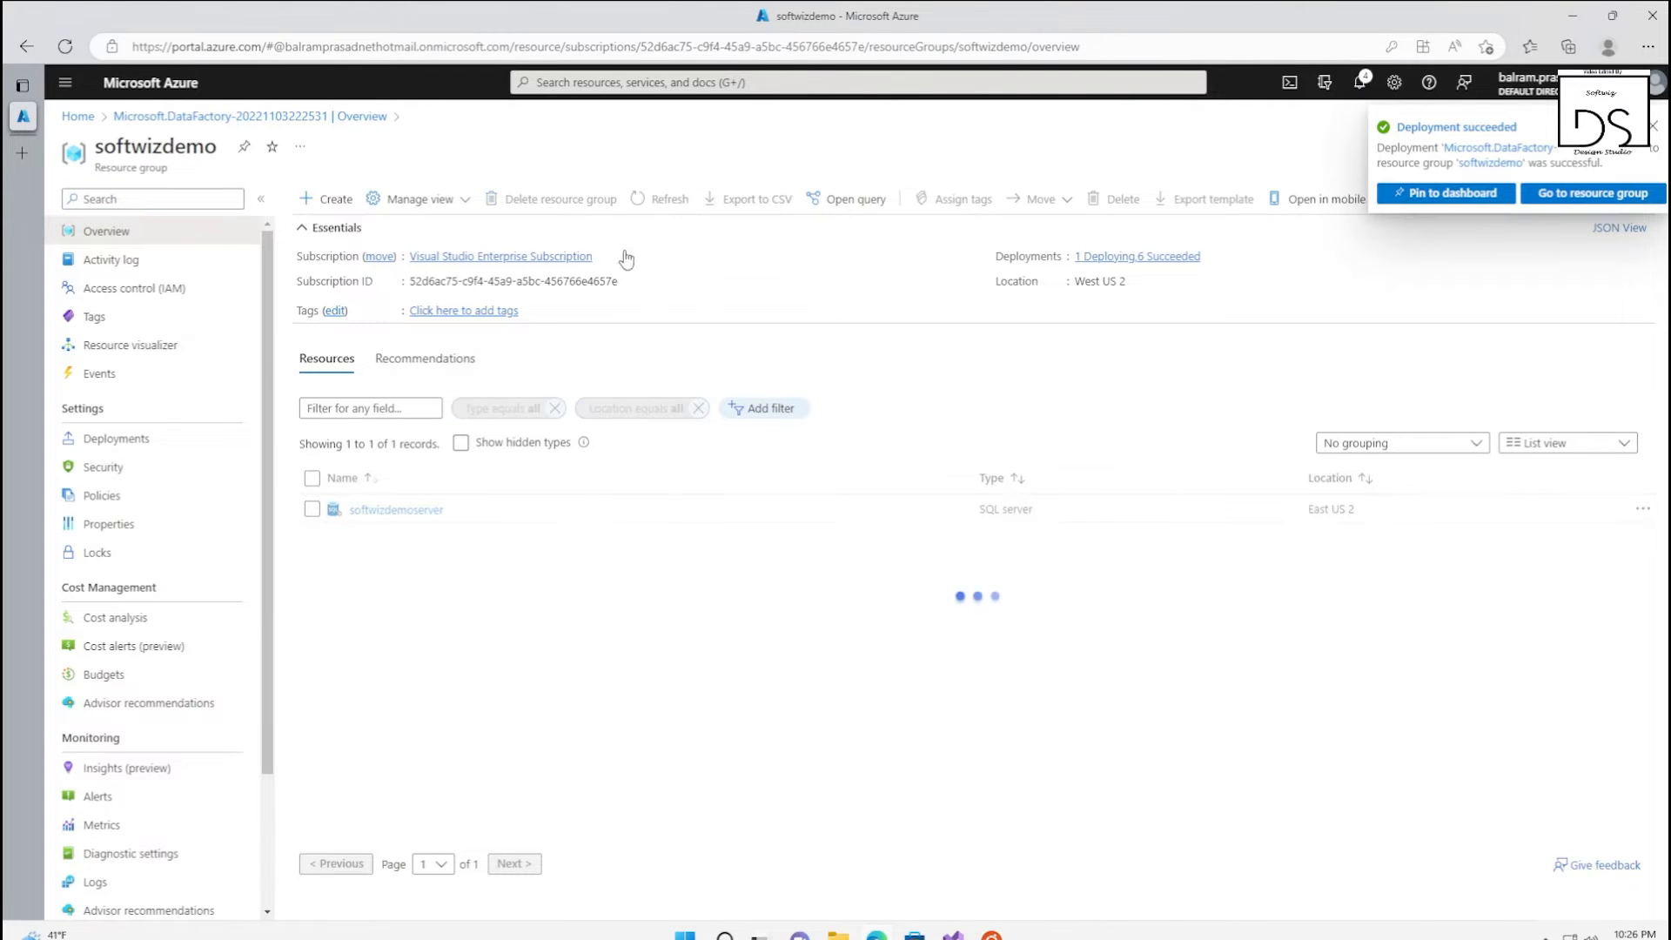
left_click(657, 200)
left_click(657, 202)
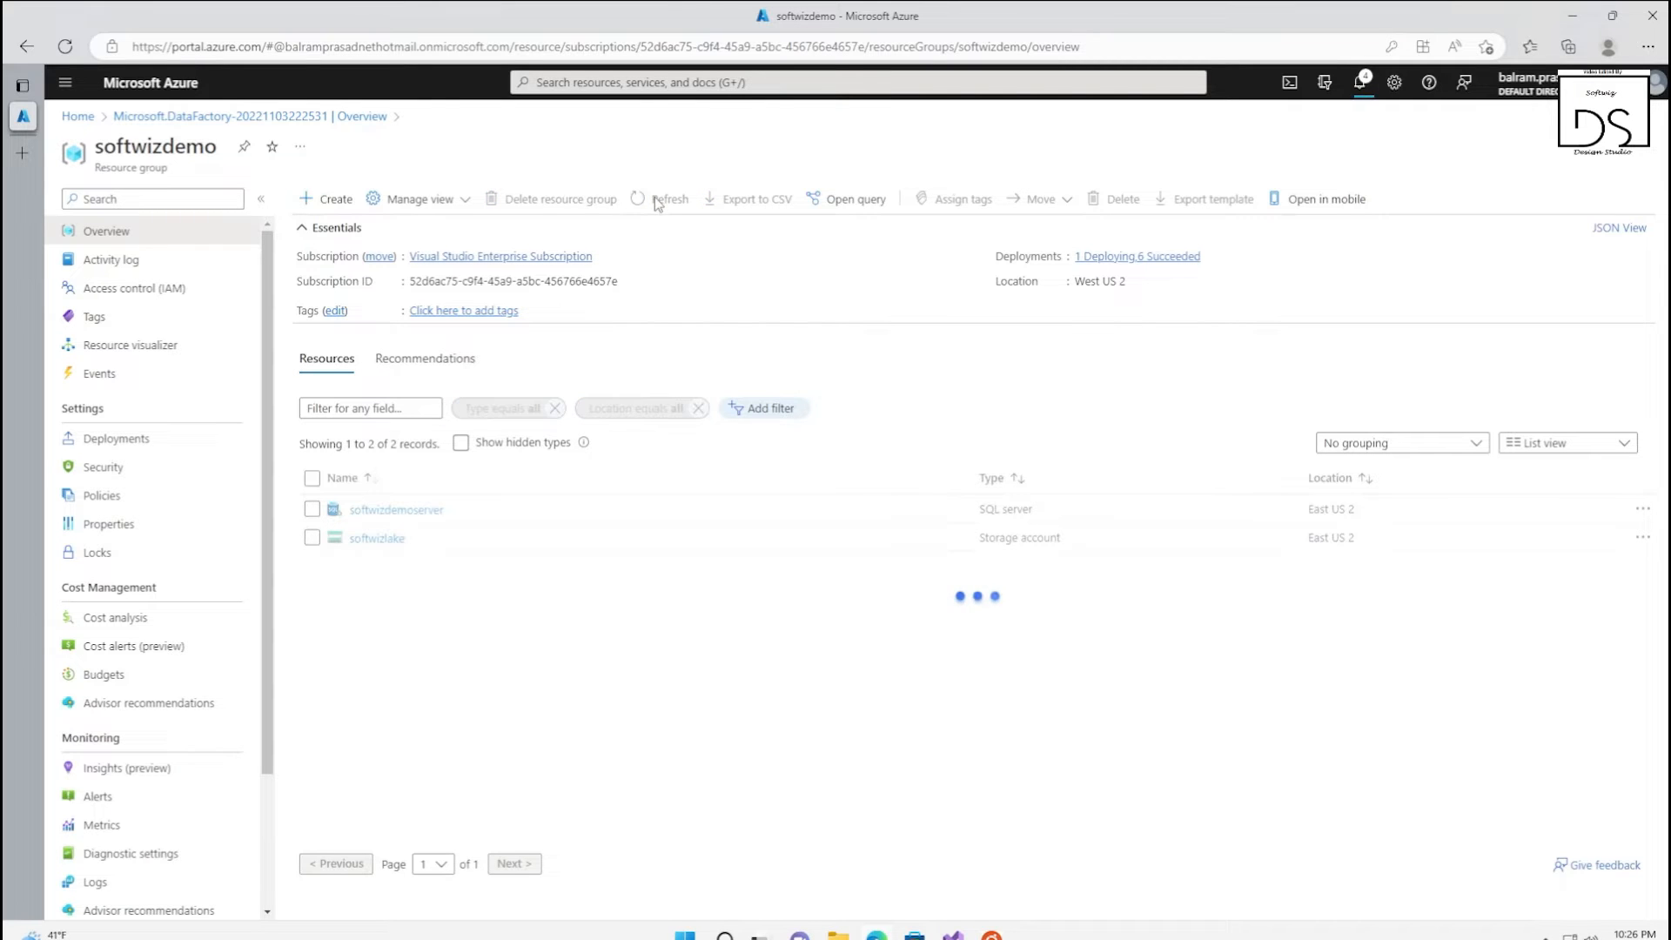
left_click(657, 202)
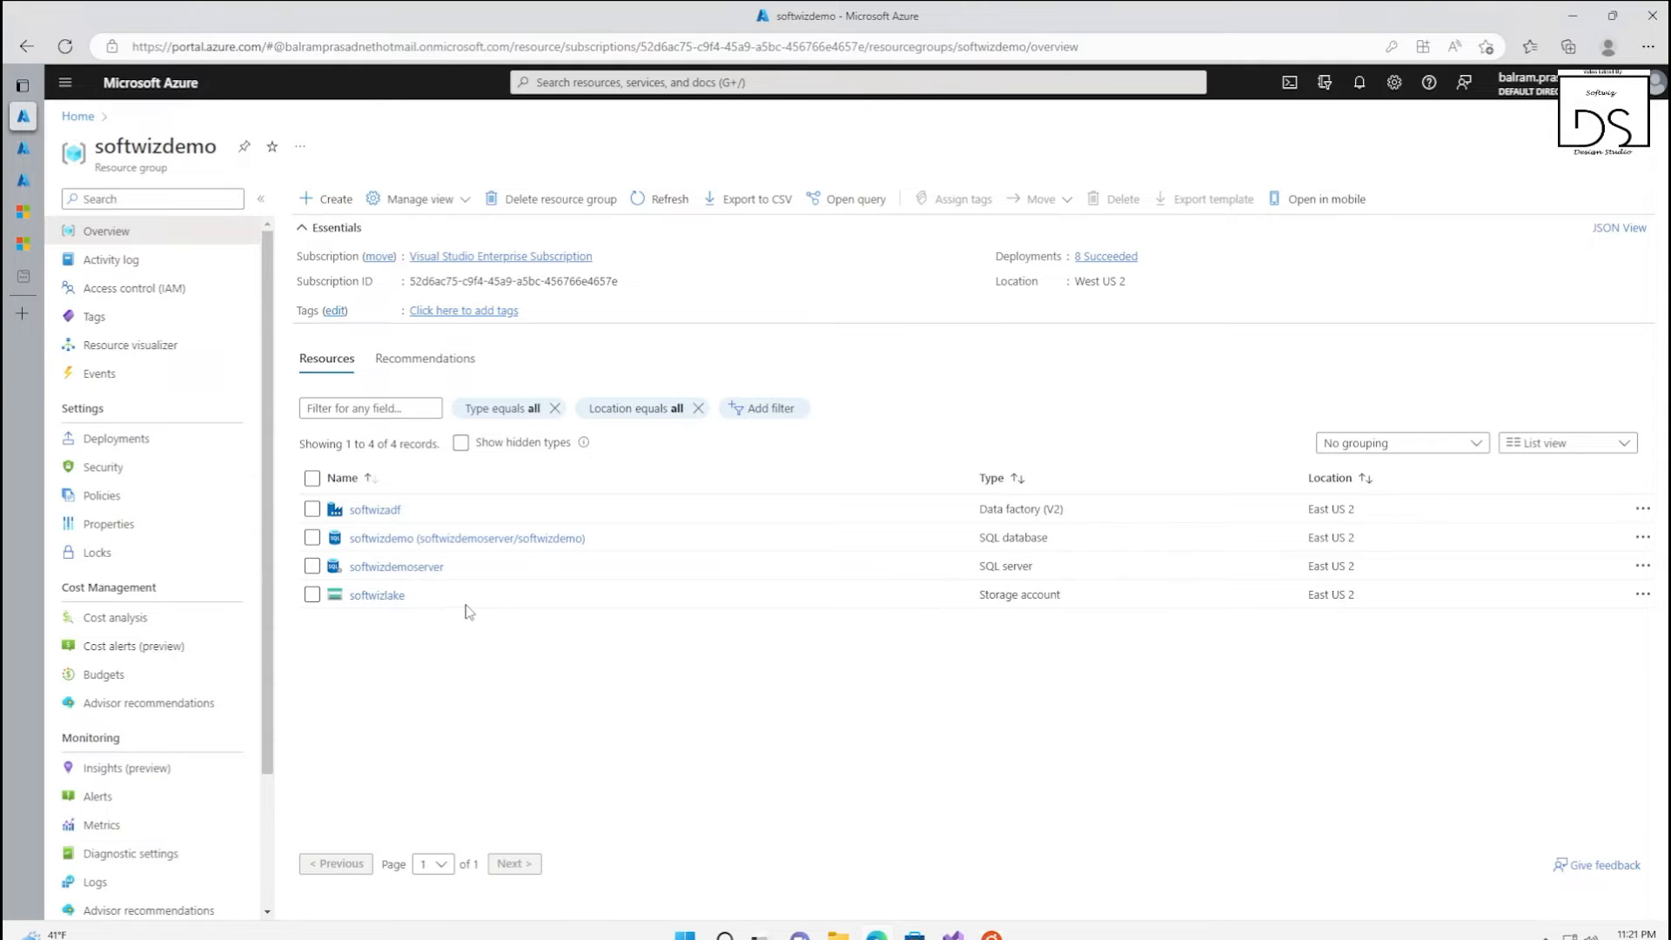
Open the softwizadf data factory and launch its Azure Data Factory studio in a separate browser tab
left_click(392, 512)
left_click(803, 522)
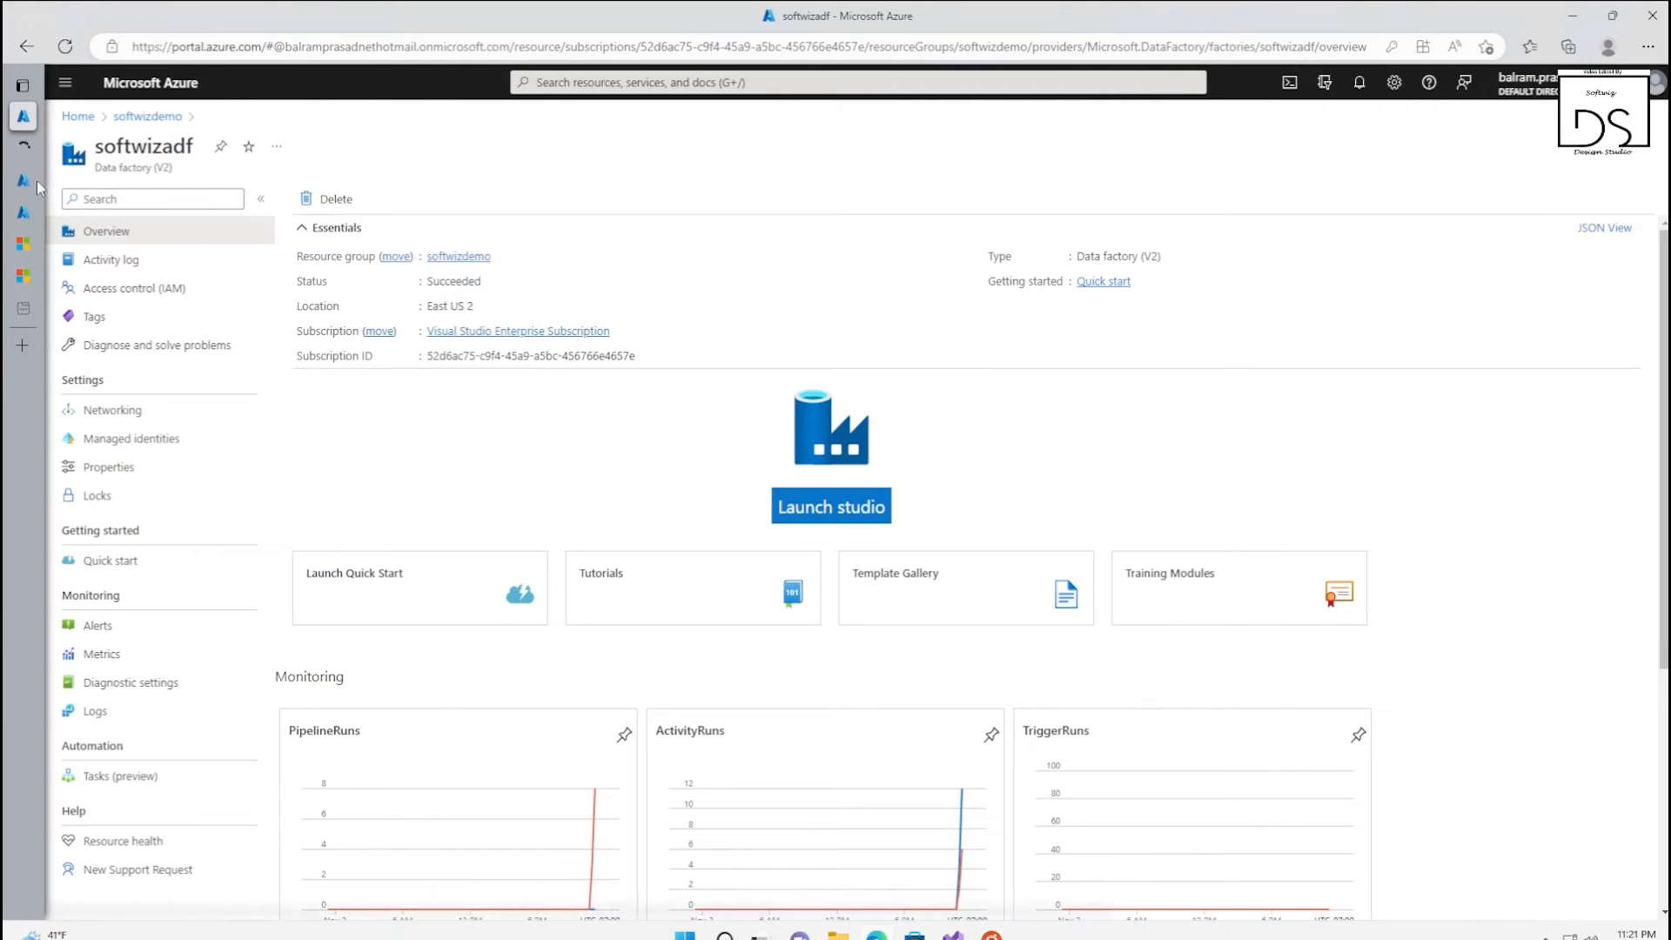
left_click(28, 150)
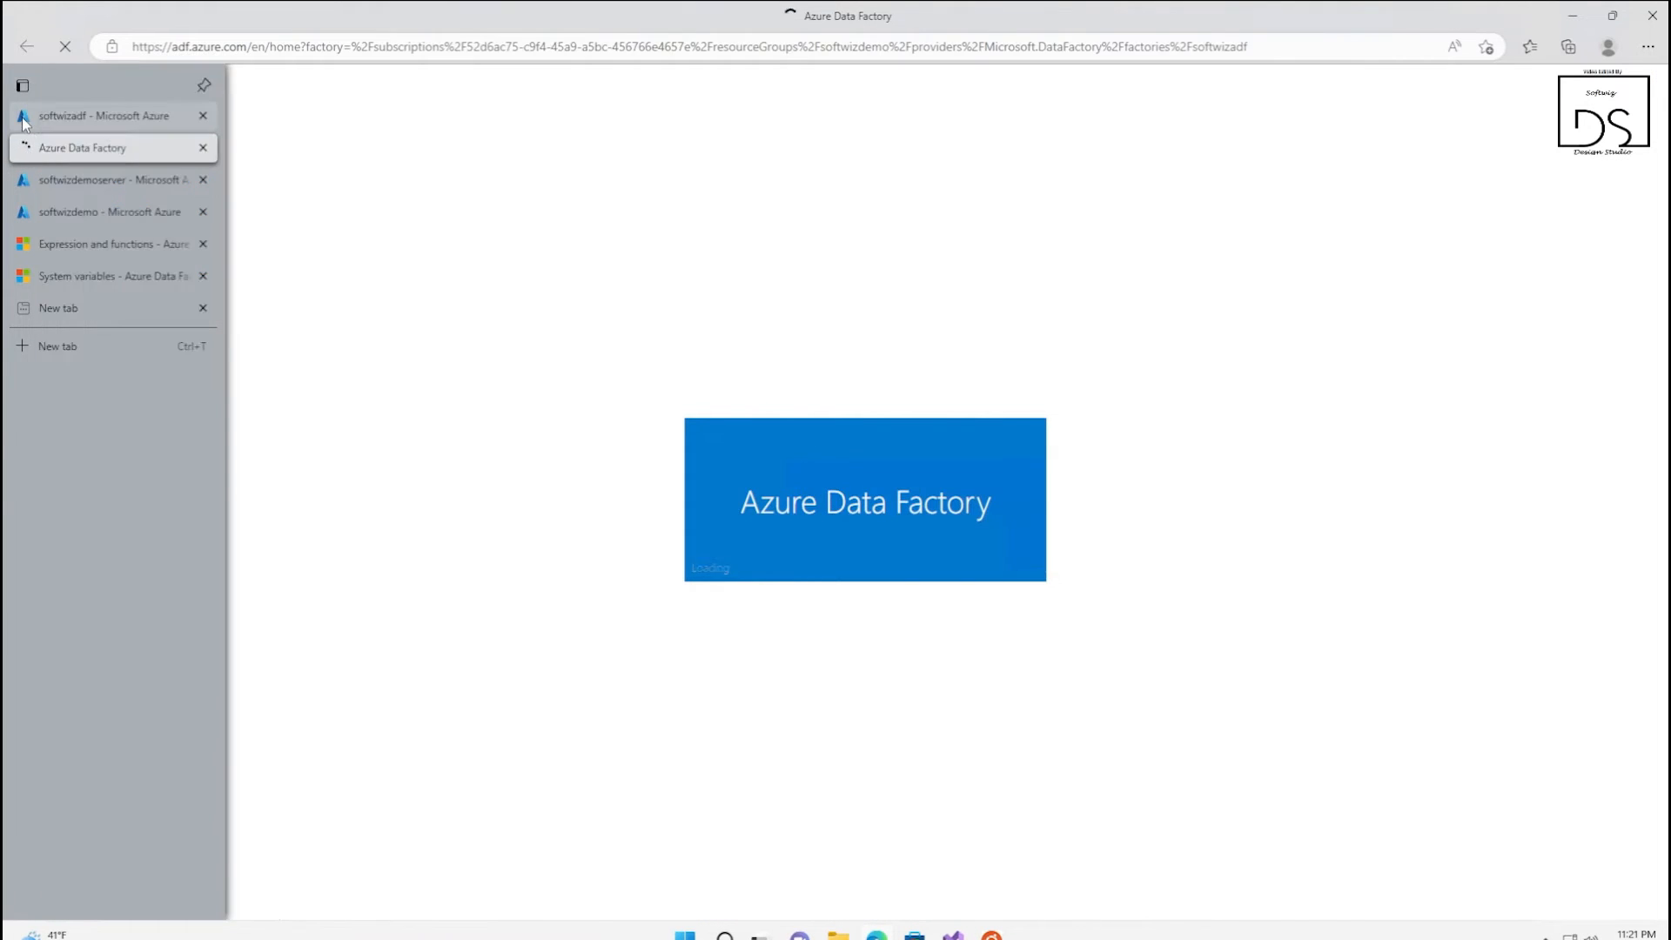
Go back to the softwizdemo resource group and open the query editor of the softwizdemo SQL database
left_click(25, 113)
left_click(454, 259)
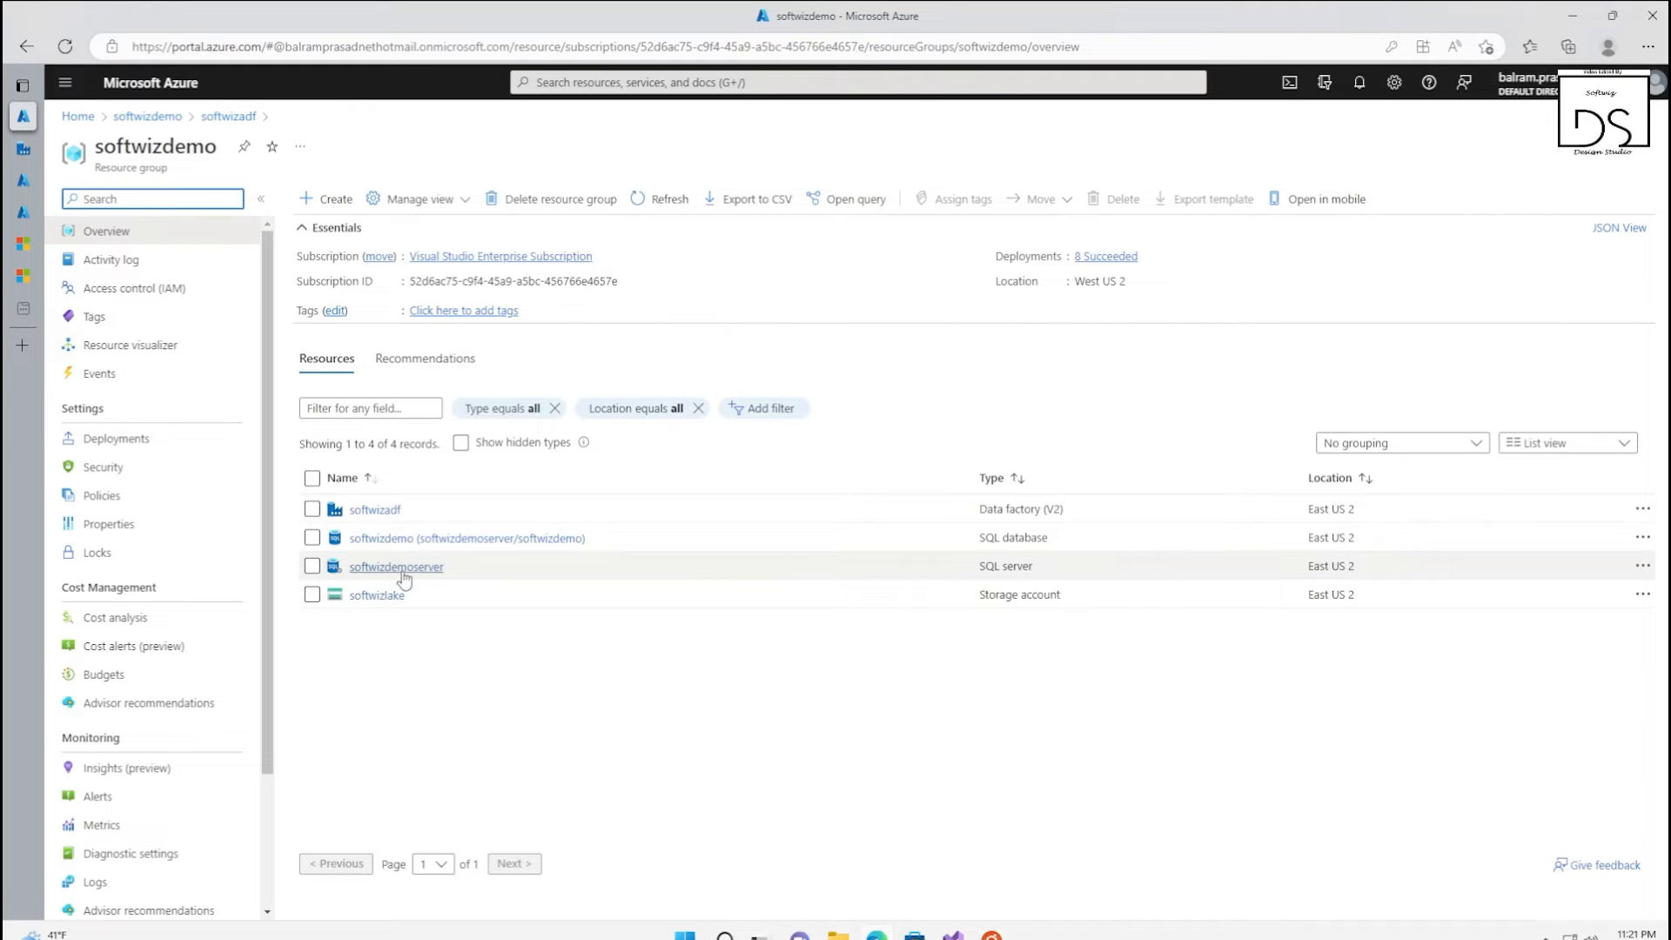
left_click(412, 540)
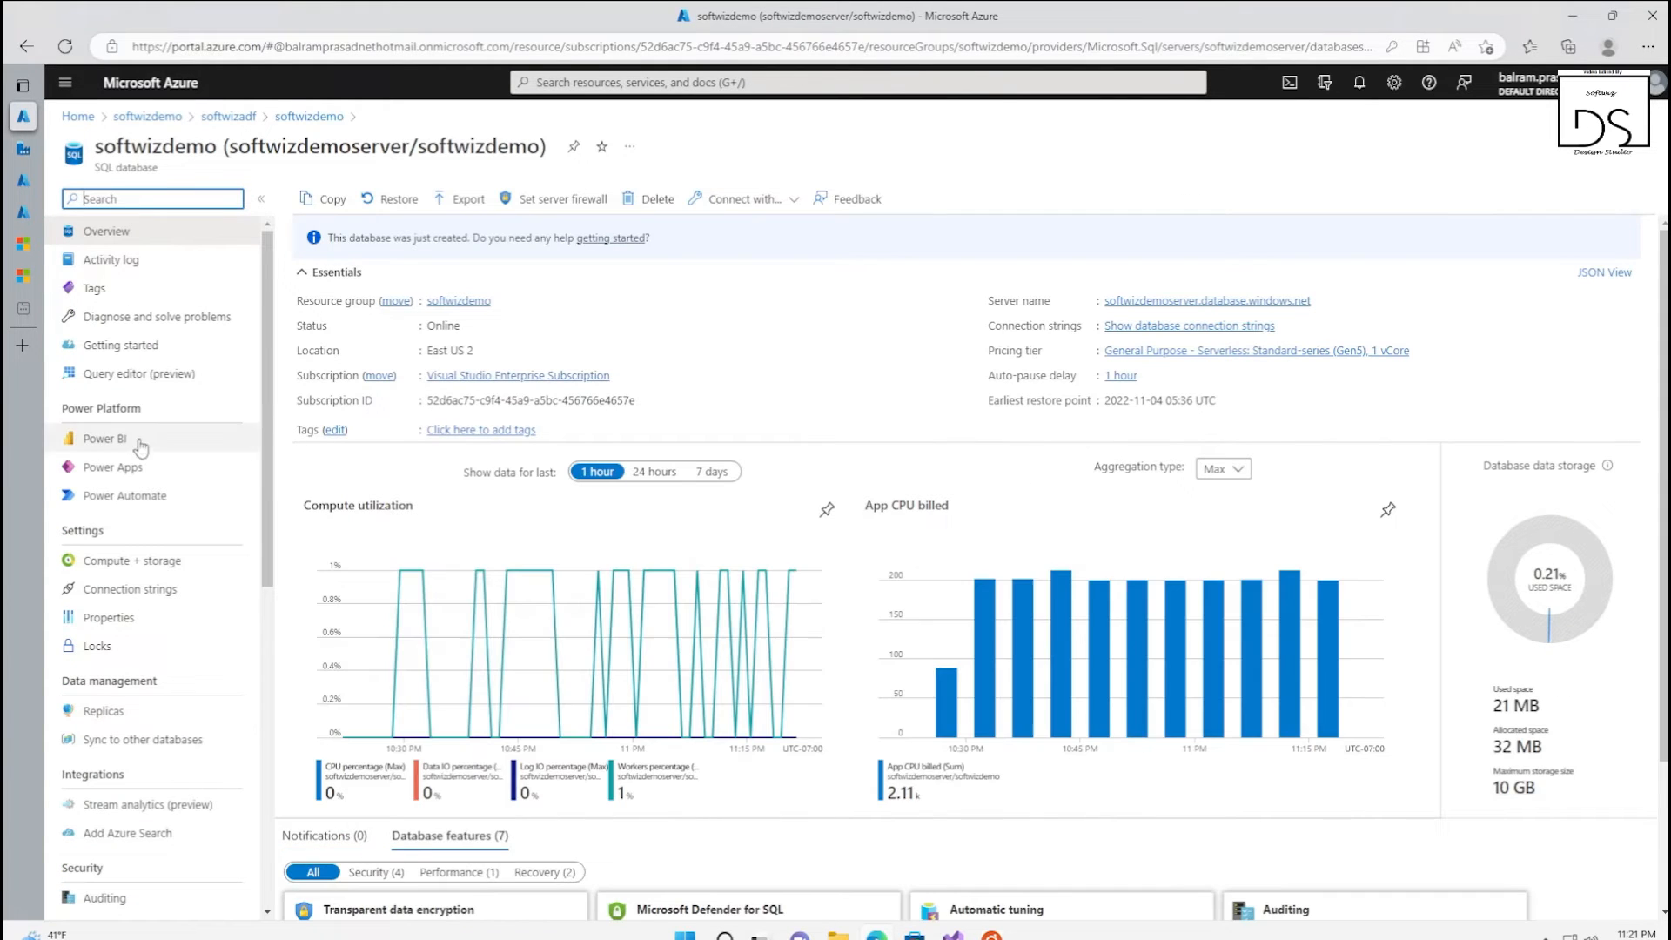
left_click(130, 373)
Sign in to the query editor with SQL server authentication using the admin password, and dismiss the browser's offer to save it
left_click(755, 602)
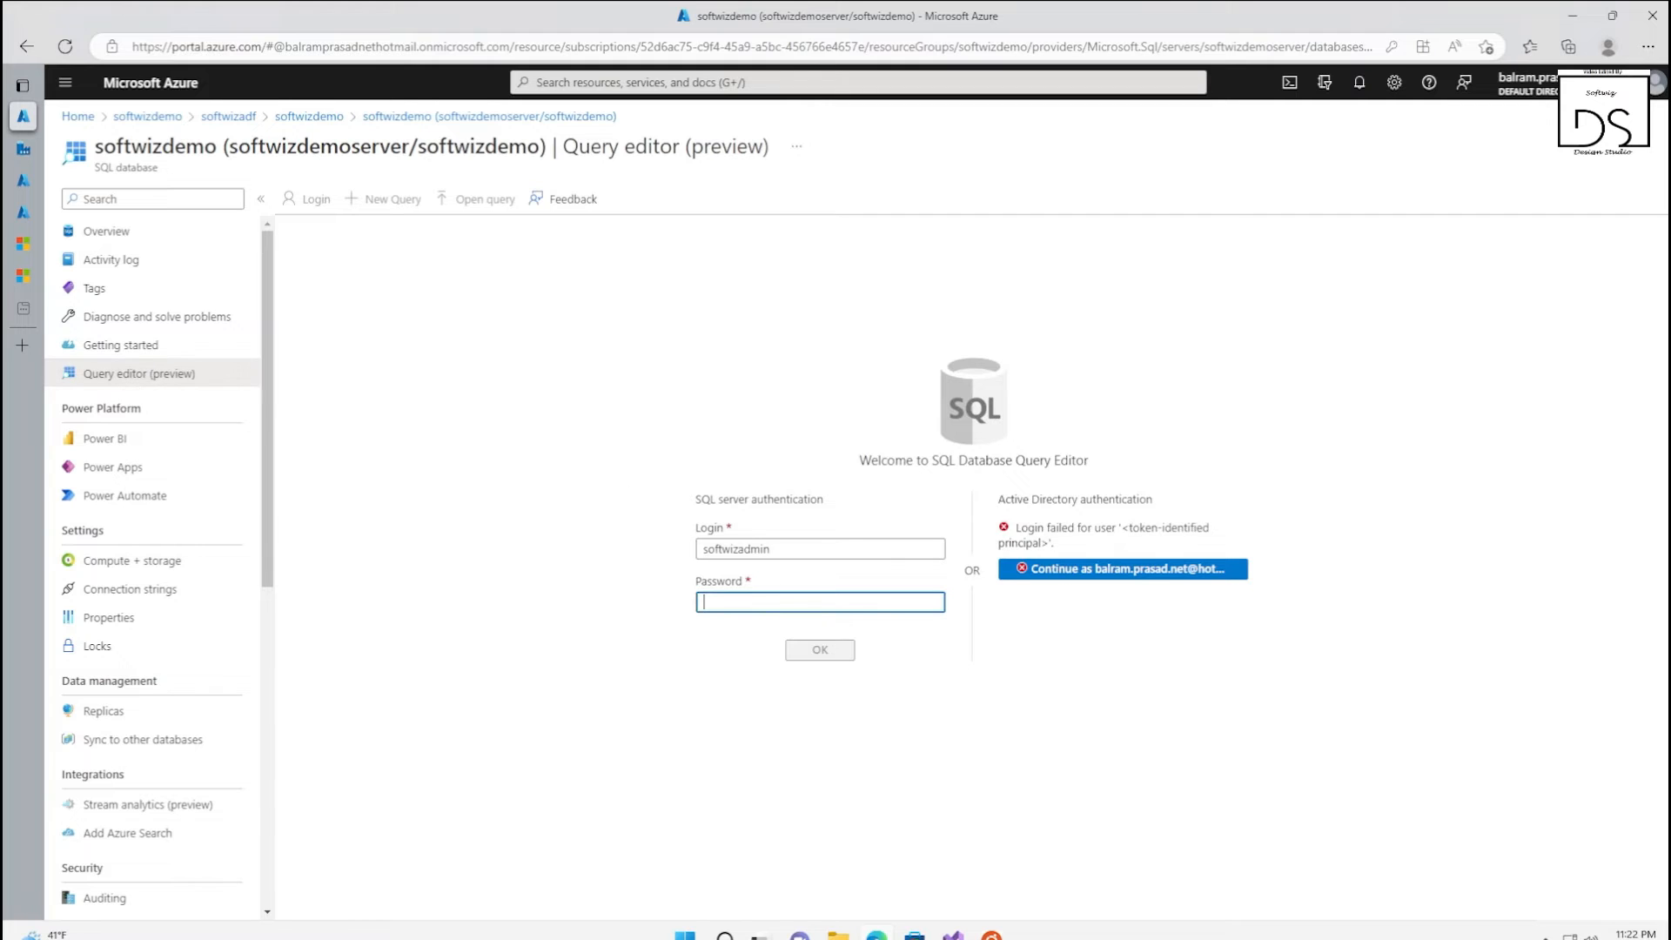
type("*****")
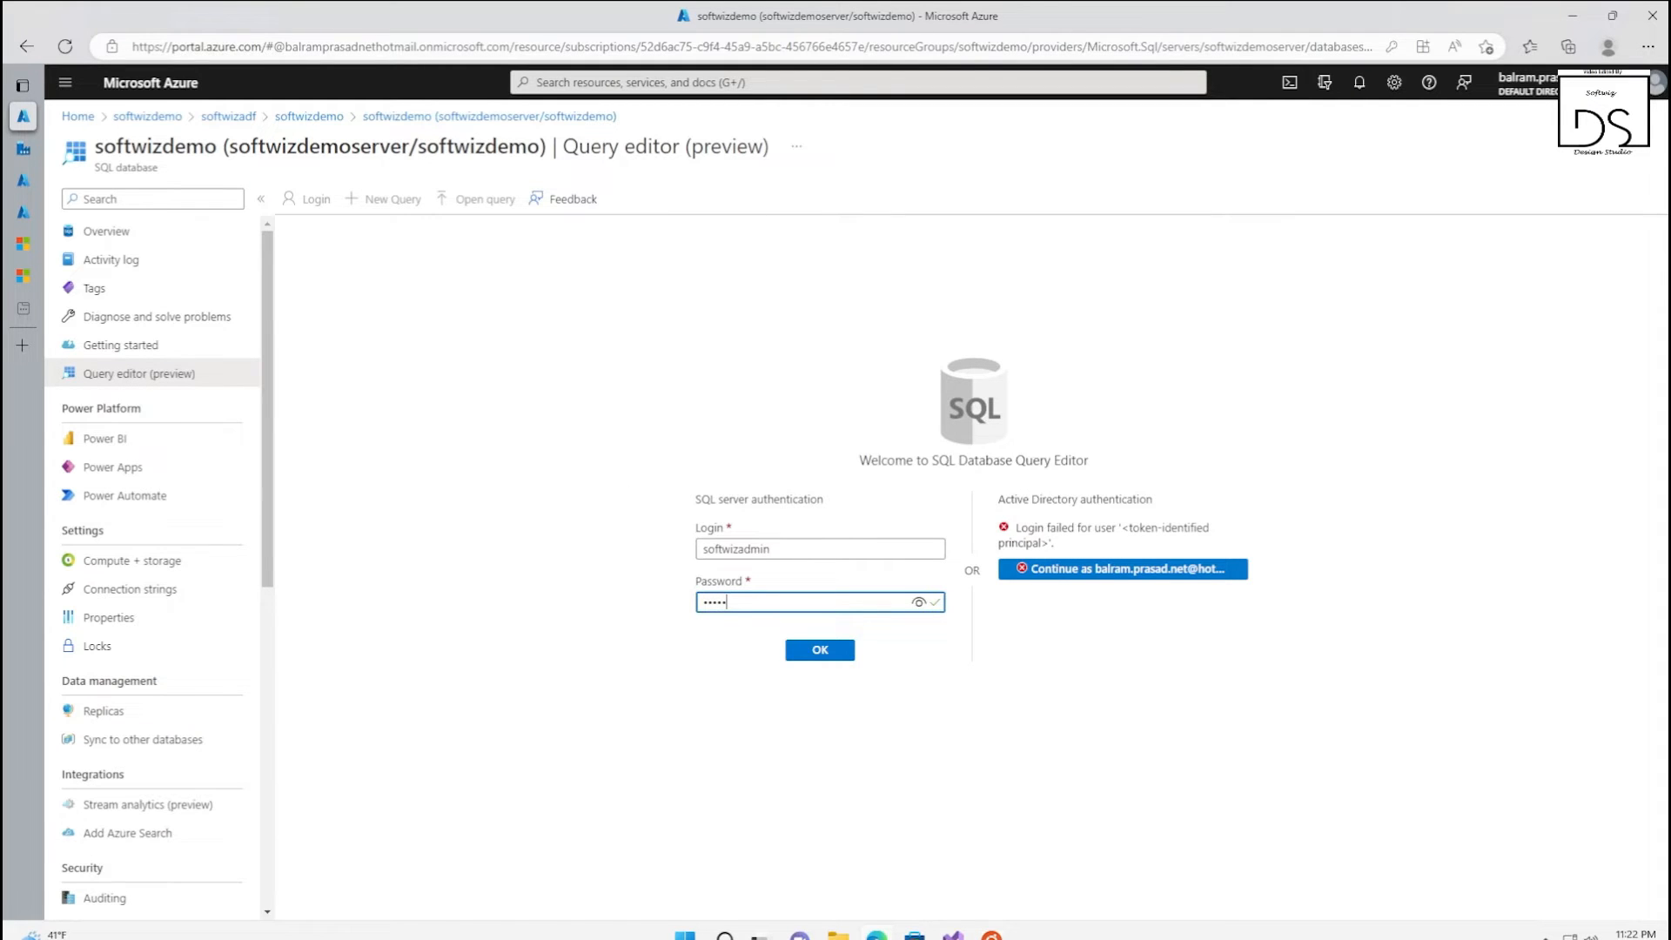
type("******")
left_click(832, 653)
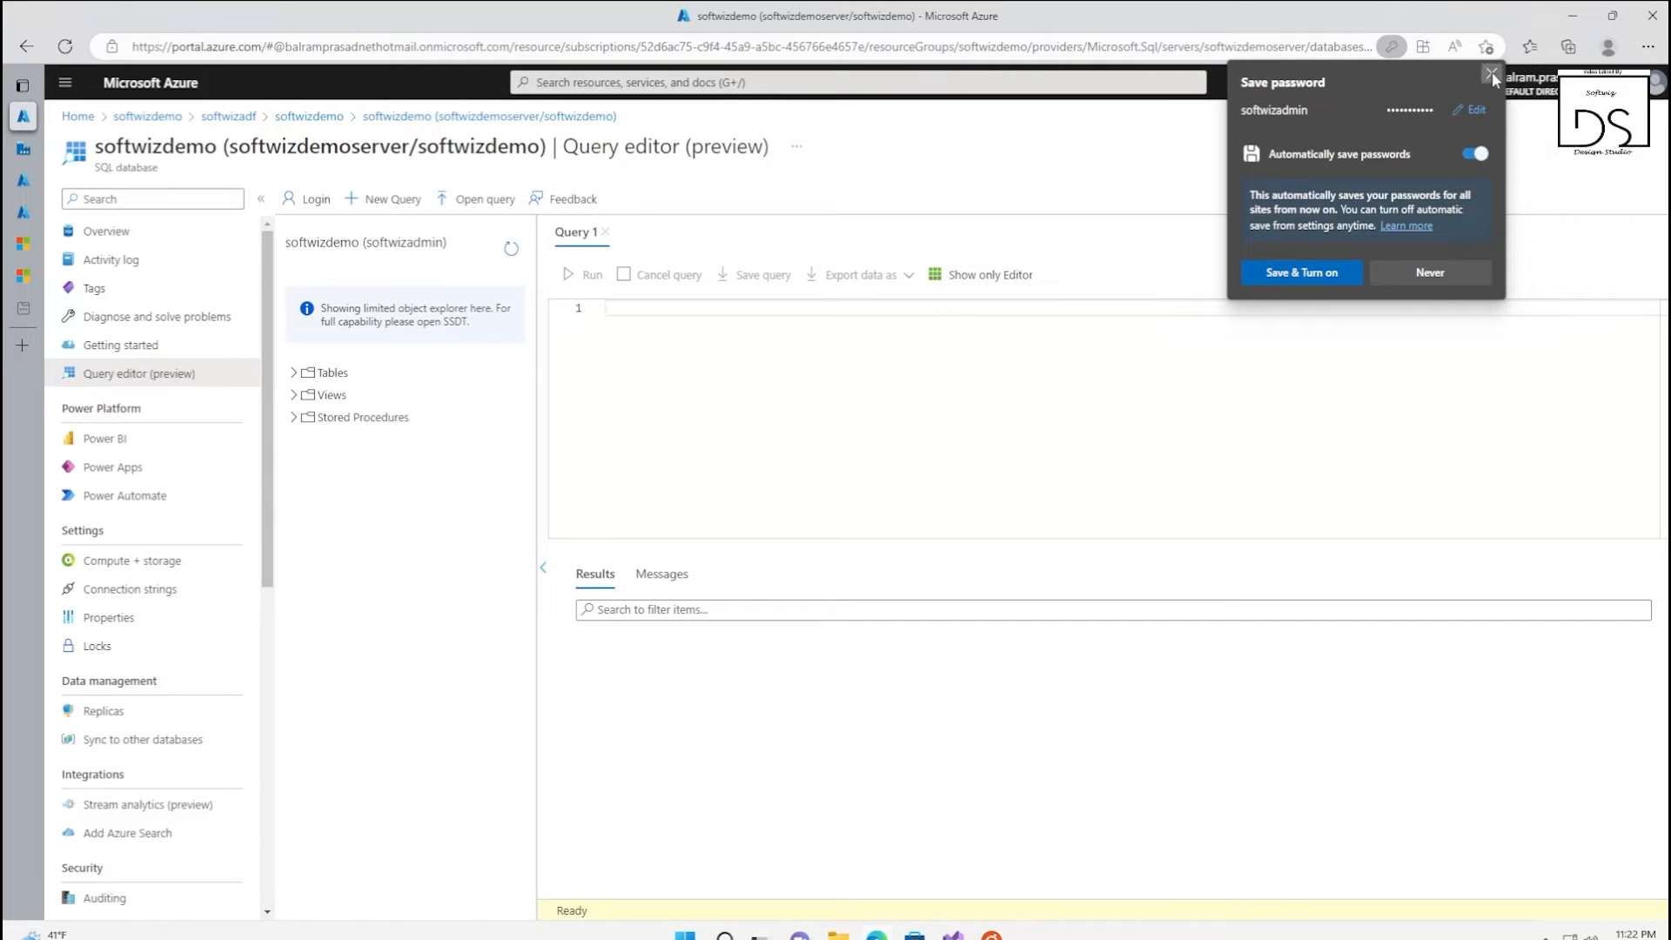
left_click(1490, 74)
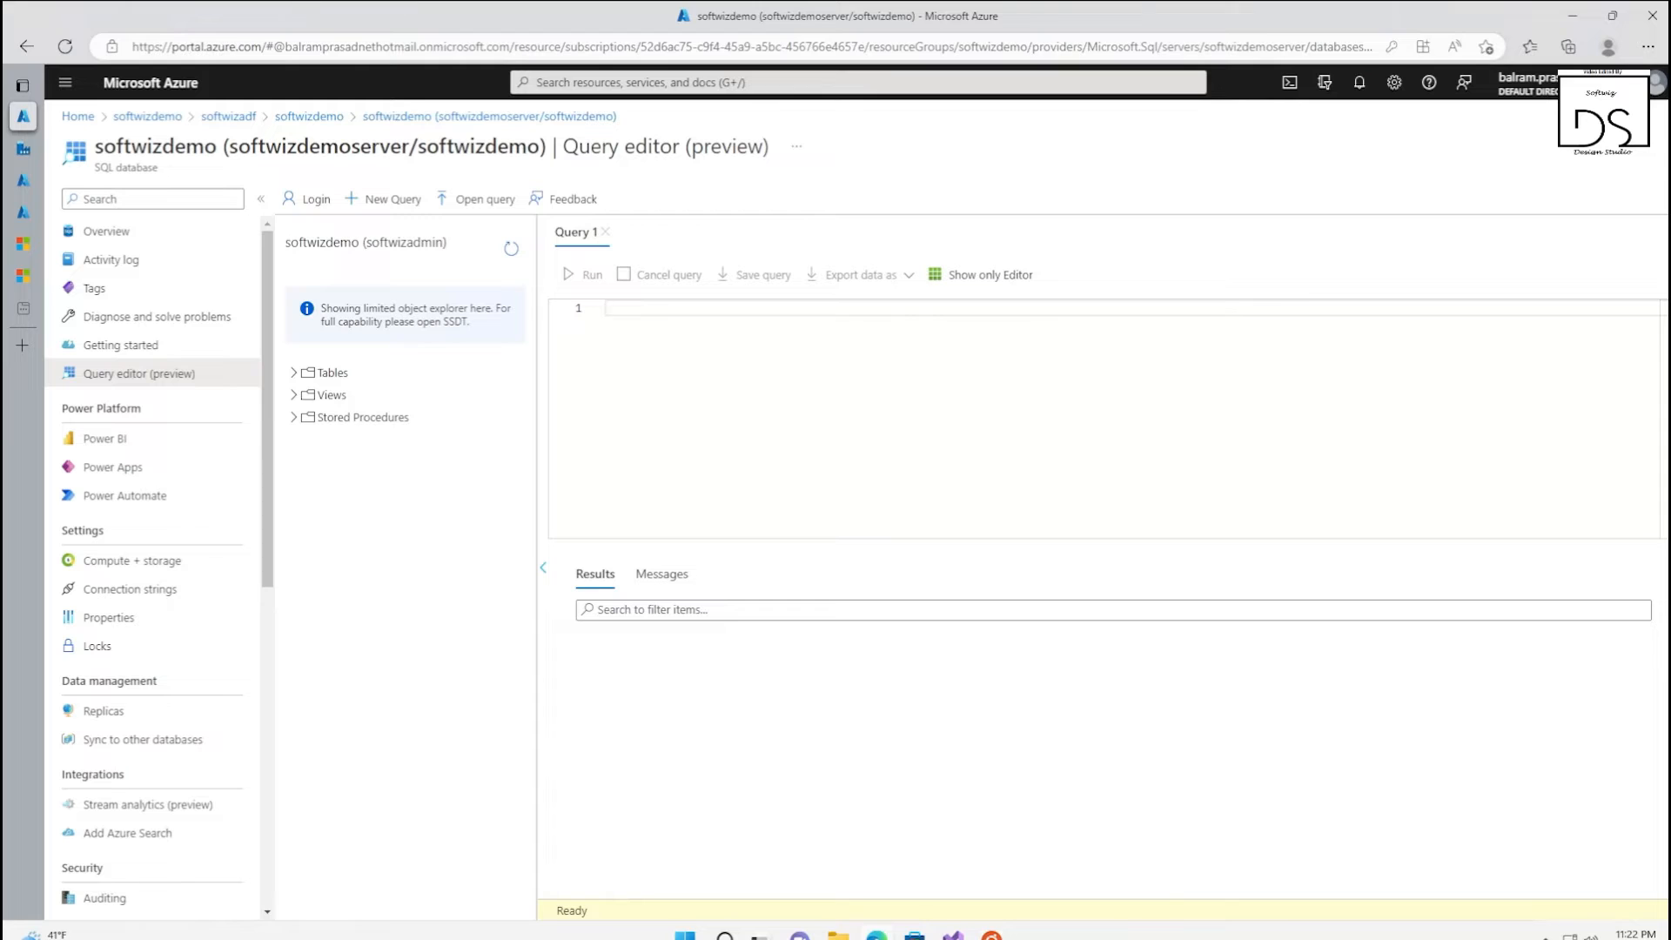
Enter and run a query creating table softwizdemotable with columns PersonID int, Name varchar(255) and LastModifytime datetime
type("create table softwizdemotable (     PersonID int,     Name varchar(255),     LastModifytime datetime );")
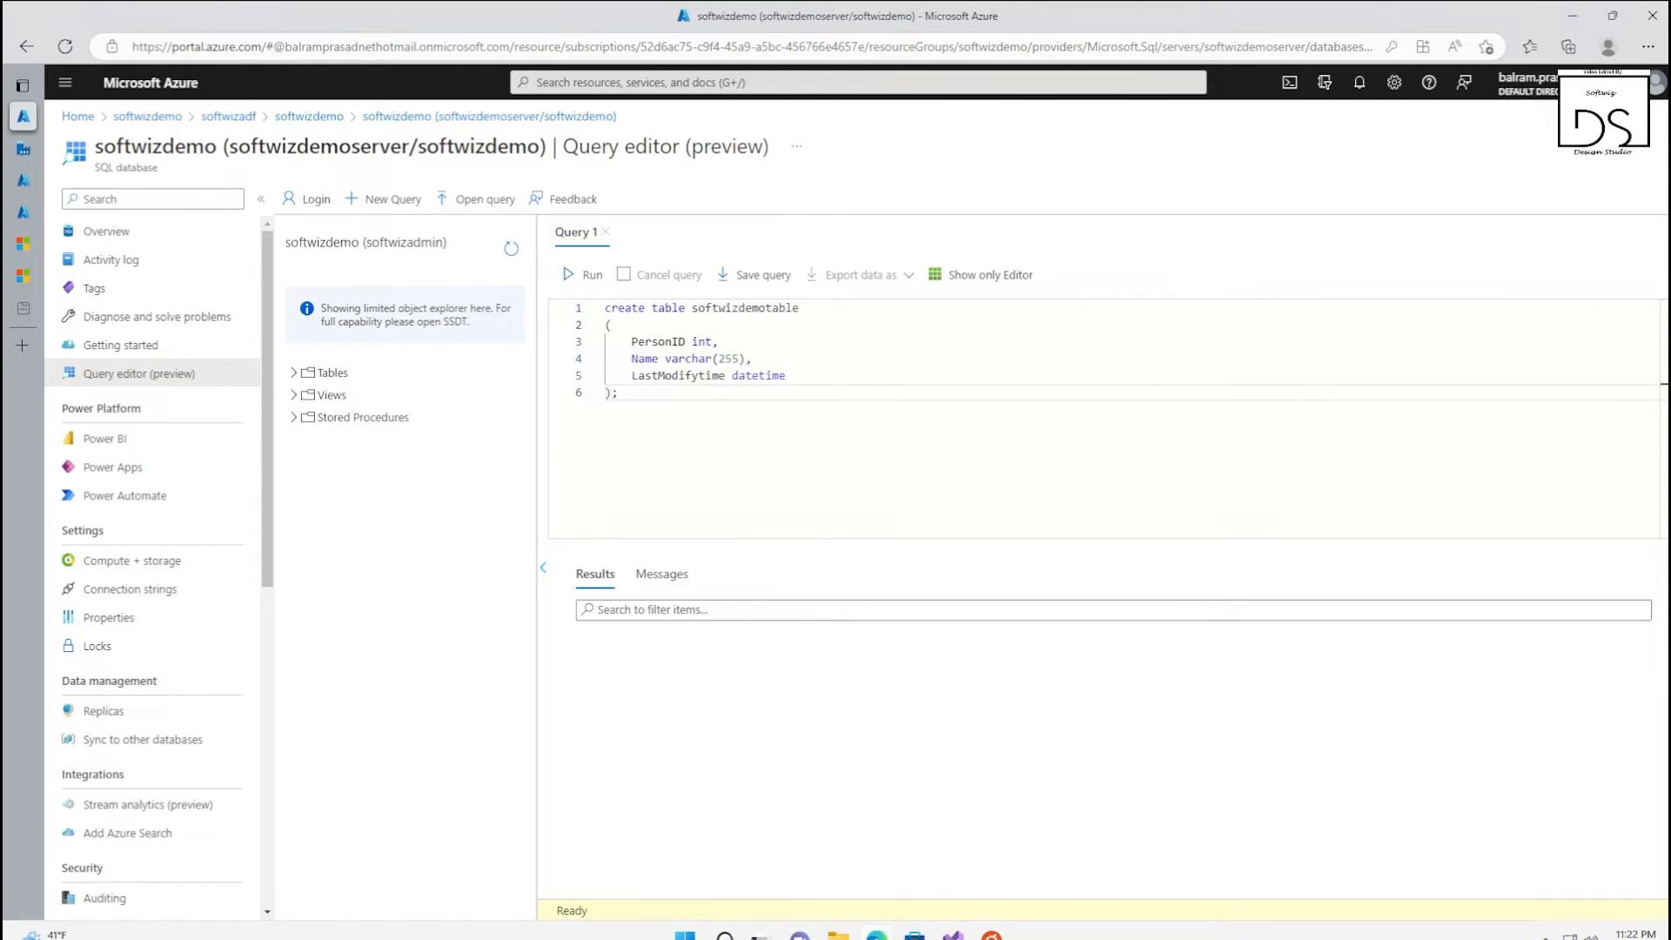
left_click(785, 375)
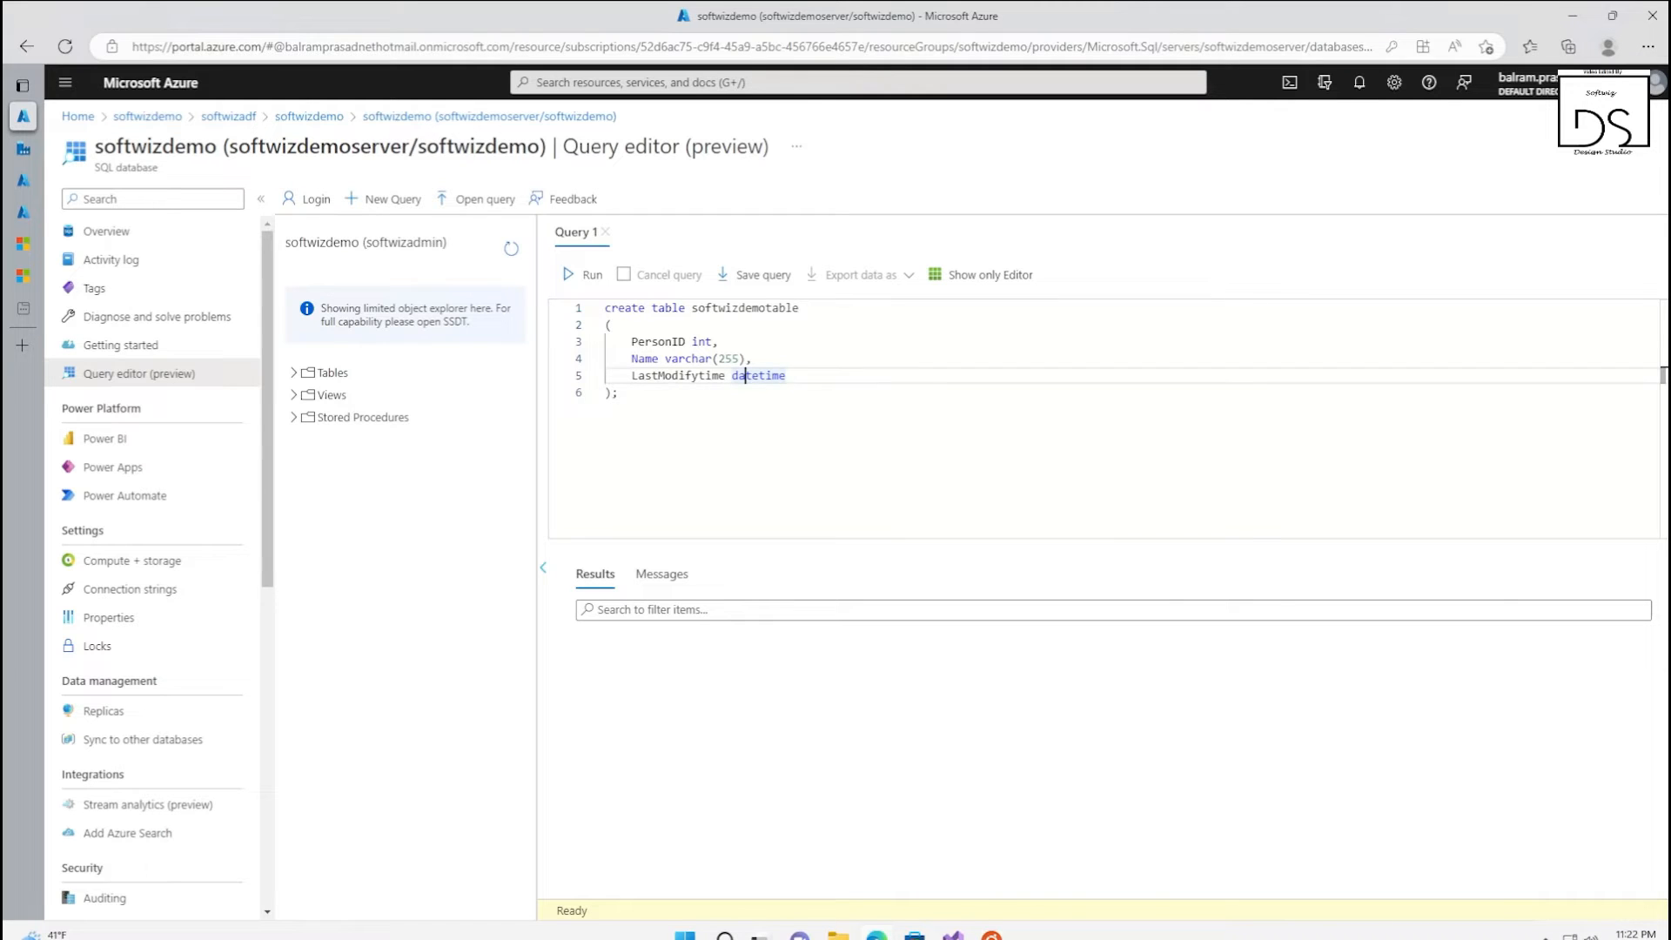
left_click(617, 393)
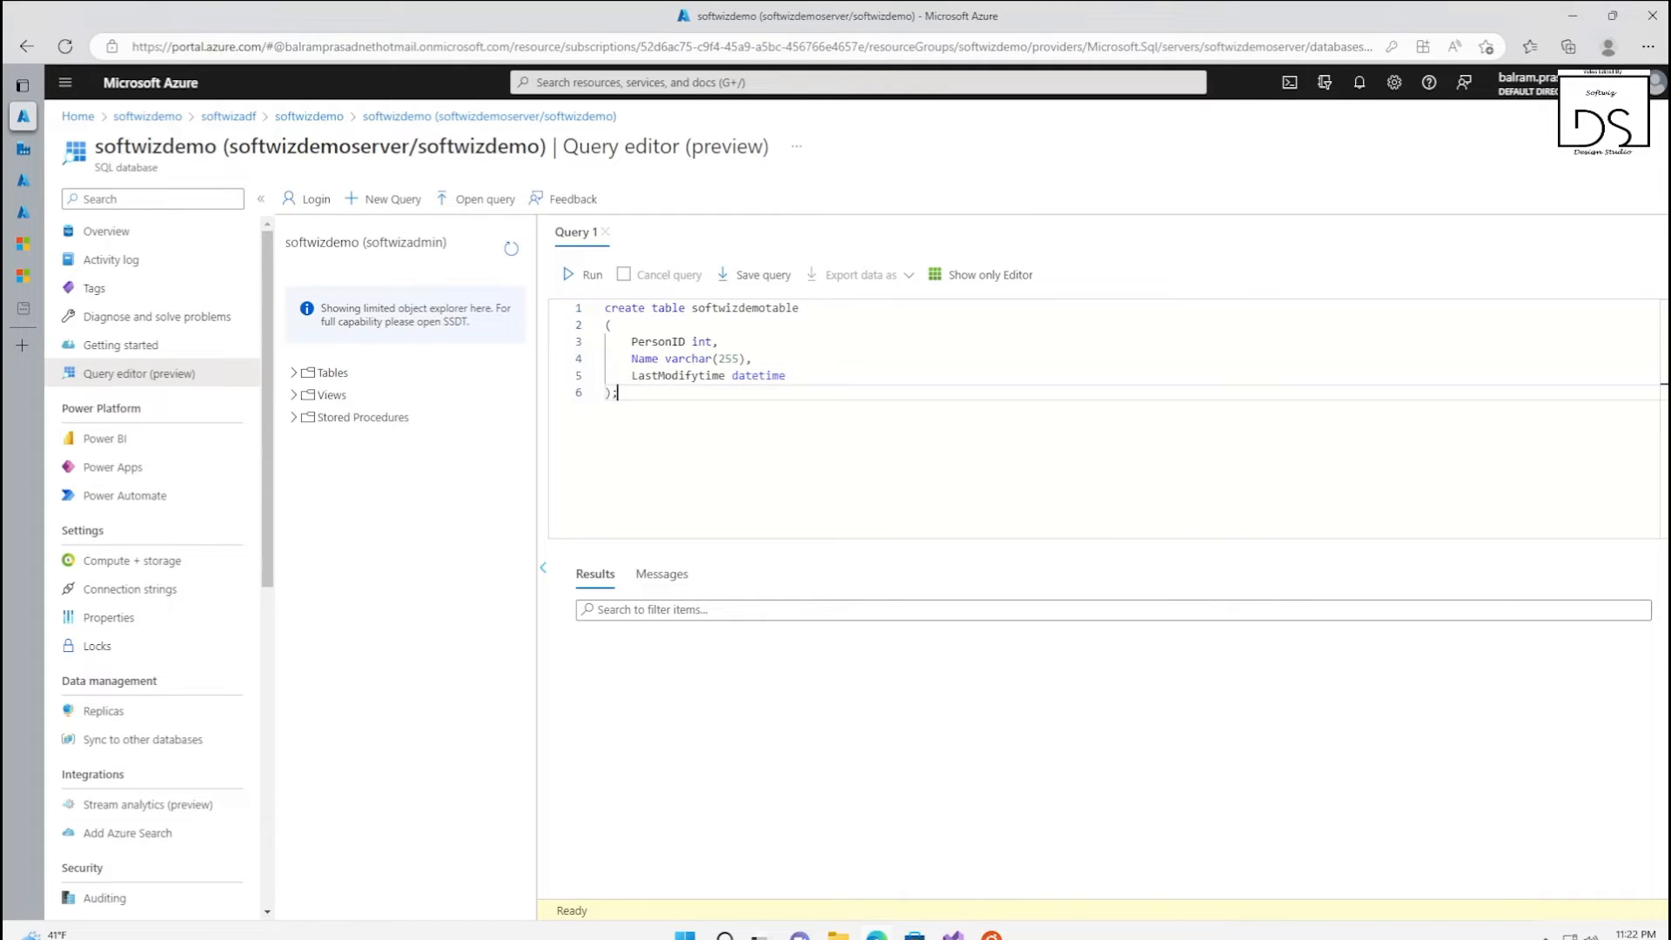
left_click(580, 275)
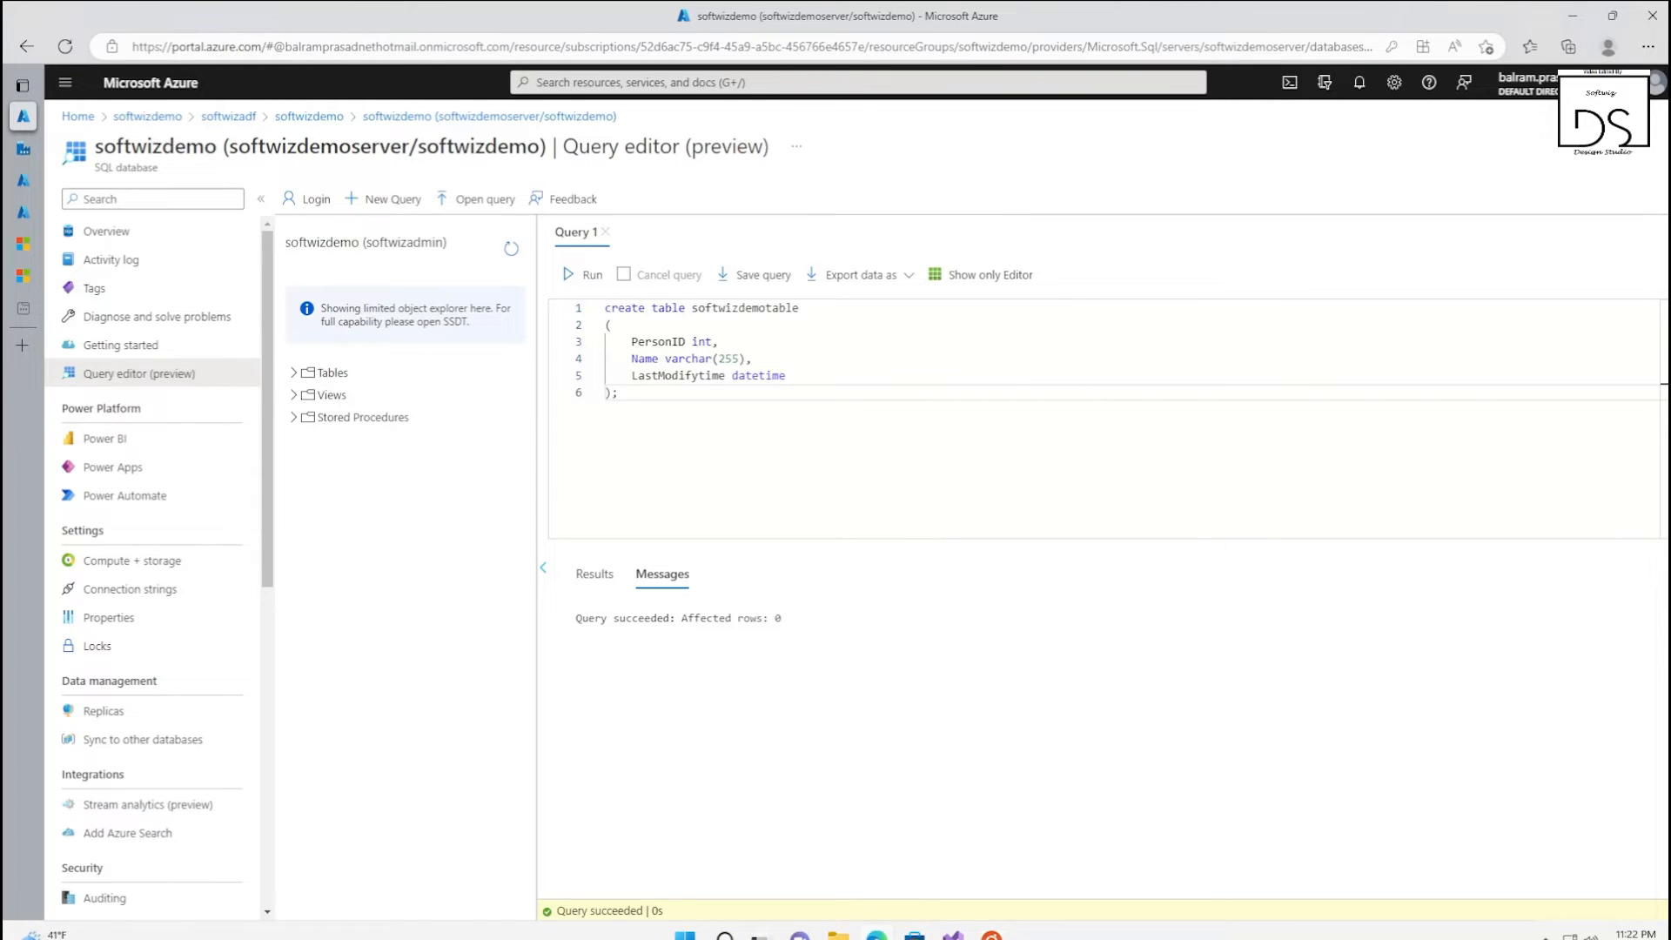
Replace the query with an INSERT of PersonID 1–5, names aaaa to eeee, dated 9/1/2017–9/5/2017 into softwizdemotable, run it, and expand the database's tables
key("ctrl+a")
type("INSERT INTO softwizdemotable (PersonID, Name, LastModifytime) VALUES (1, 'aaaa','9/1/2017 12:56:00 AM'), (2, 'bbbb','9/2/2017 5:23:00 AM'), (3, 'cccc','9/3/2017 2:36:00 AM'), (4, 'dddd','9/4/2017 3:21:00 AM'), (5, 'eeee','9/5/2017 8:06:00 AM');")
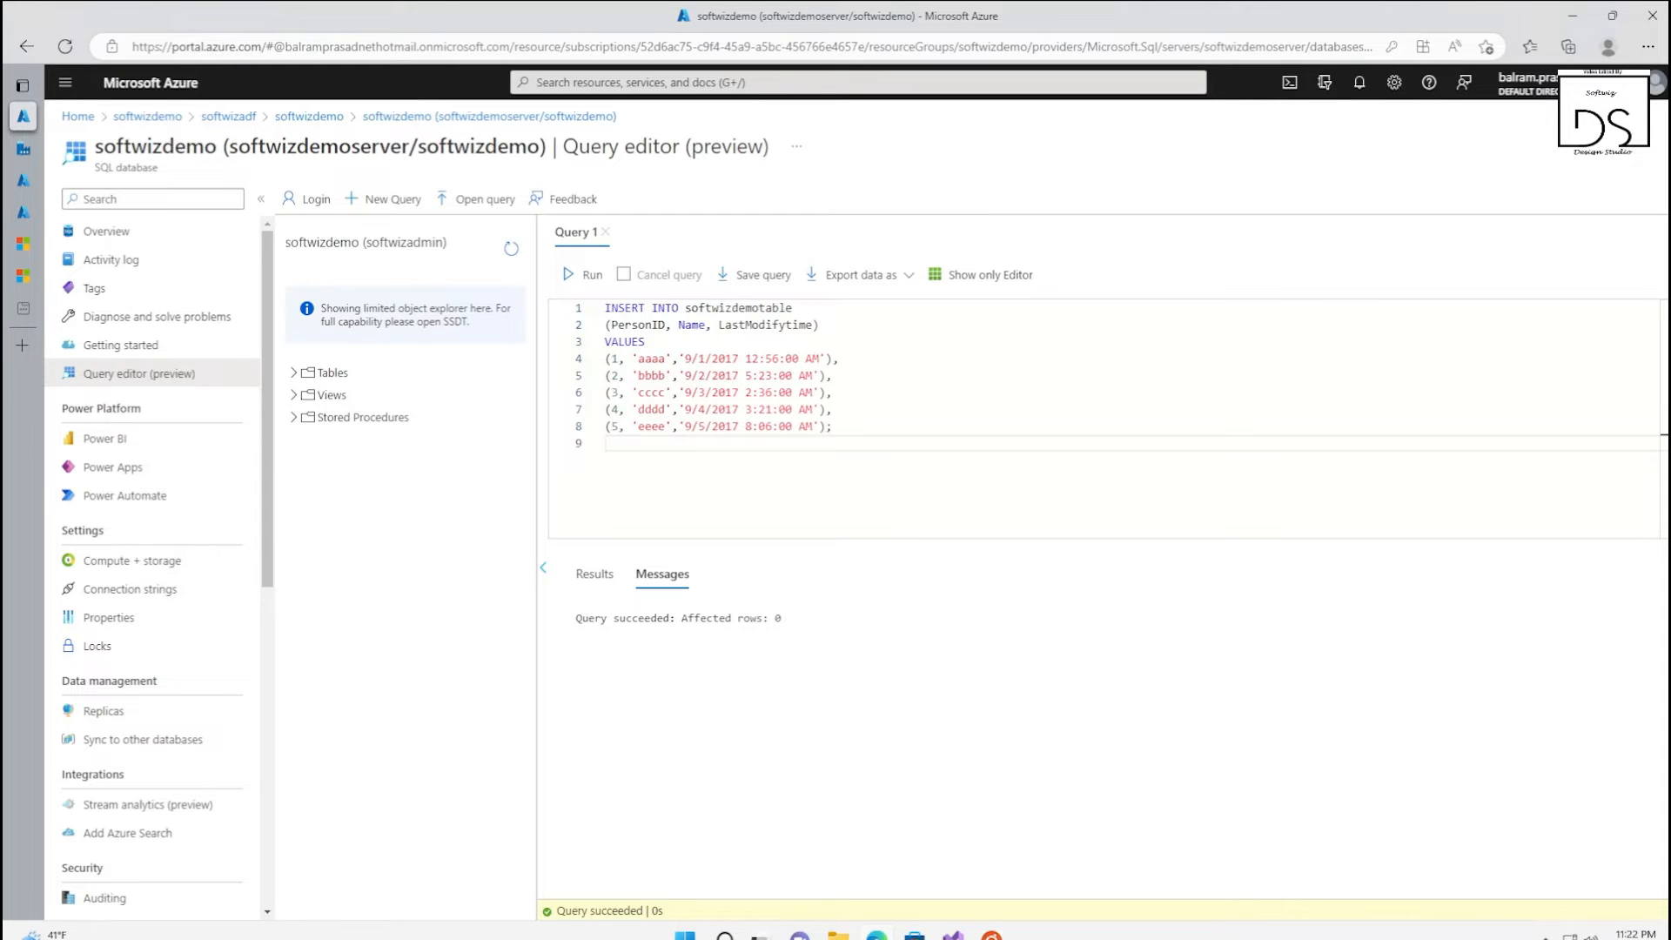
left_click(589, 276)
left_click(296, 373)
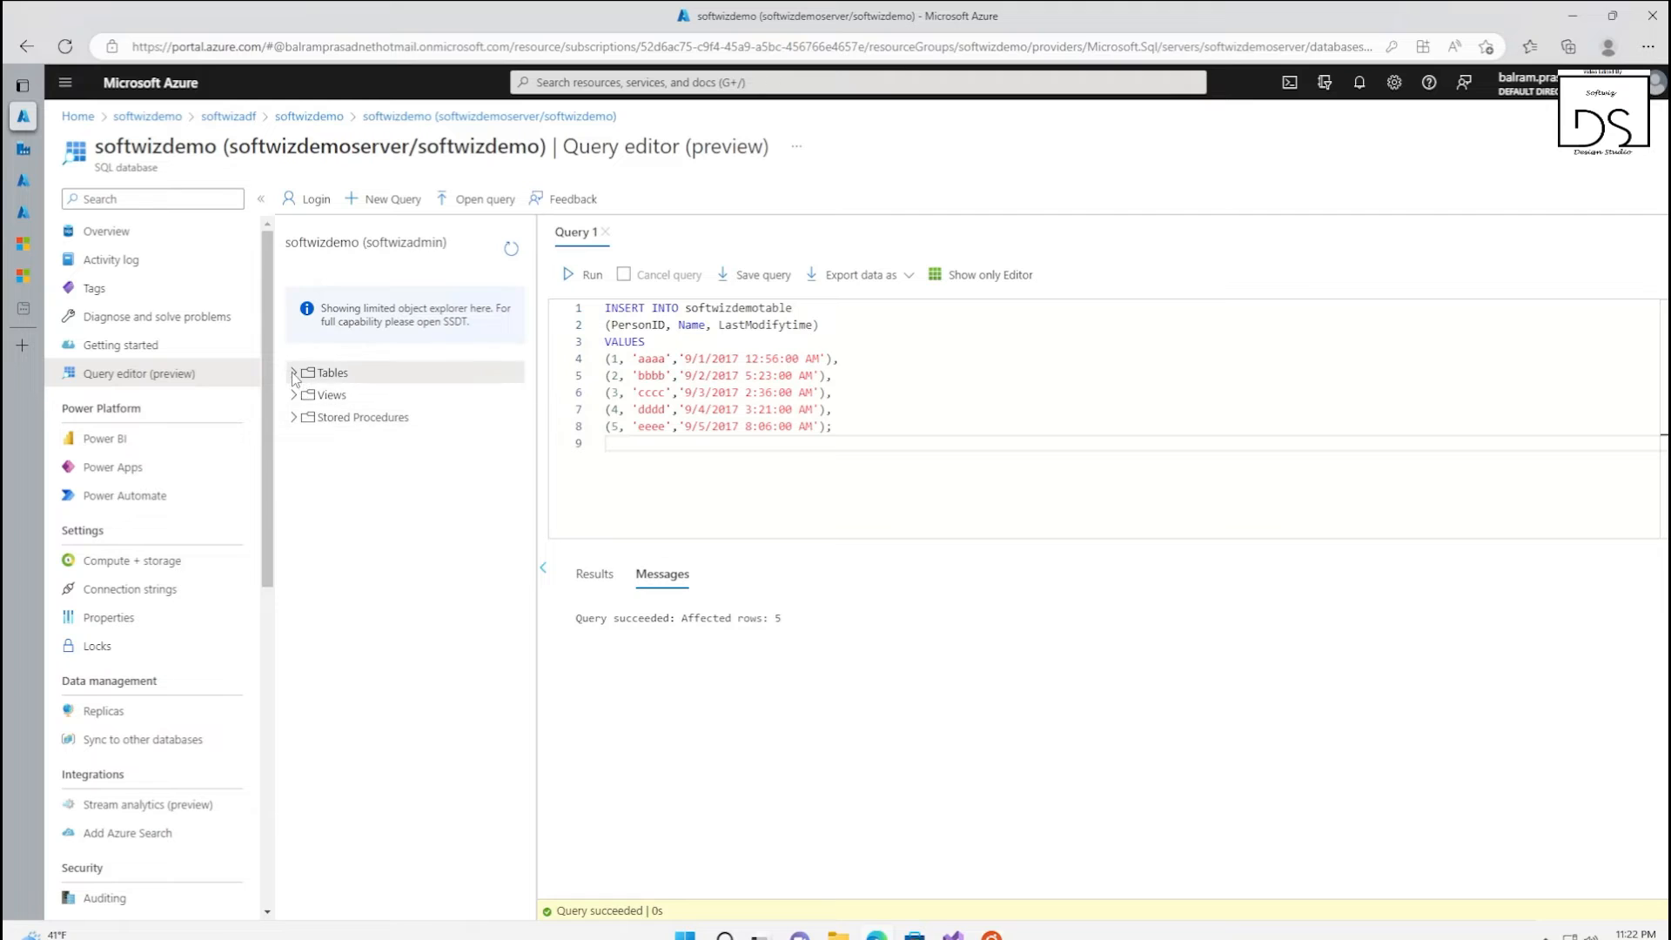
Query the top 1000 rows of dbo.softwizdemotable to view its inserted records
right_click(359, 397)
left_click(396, 414)
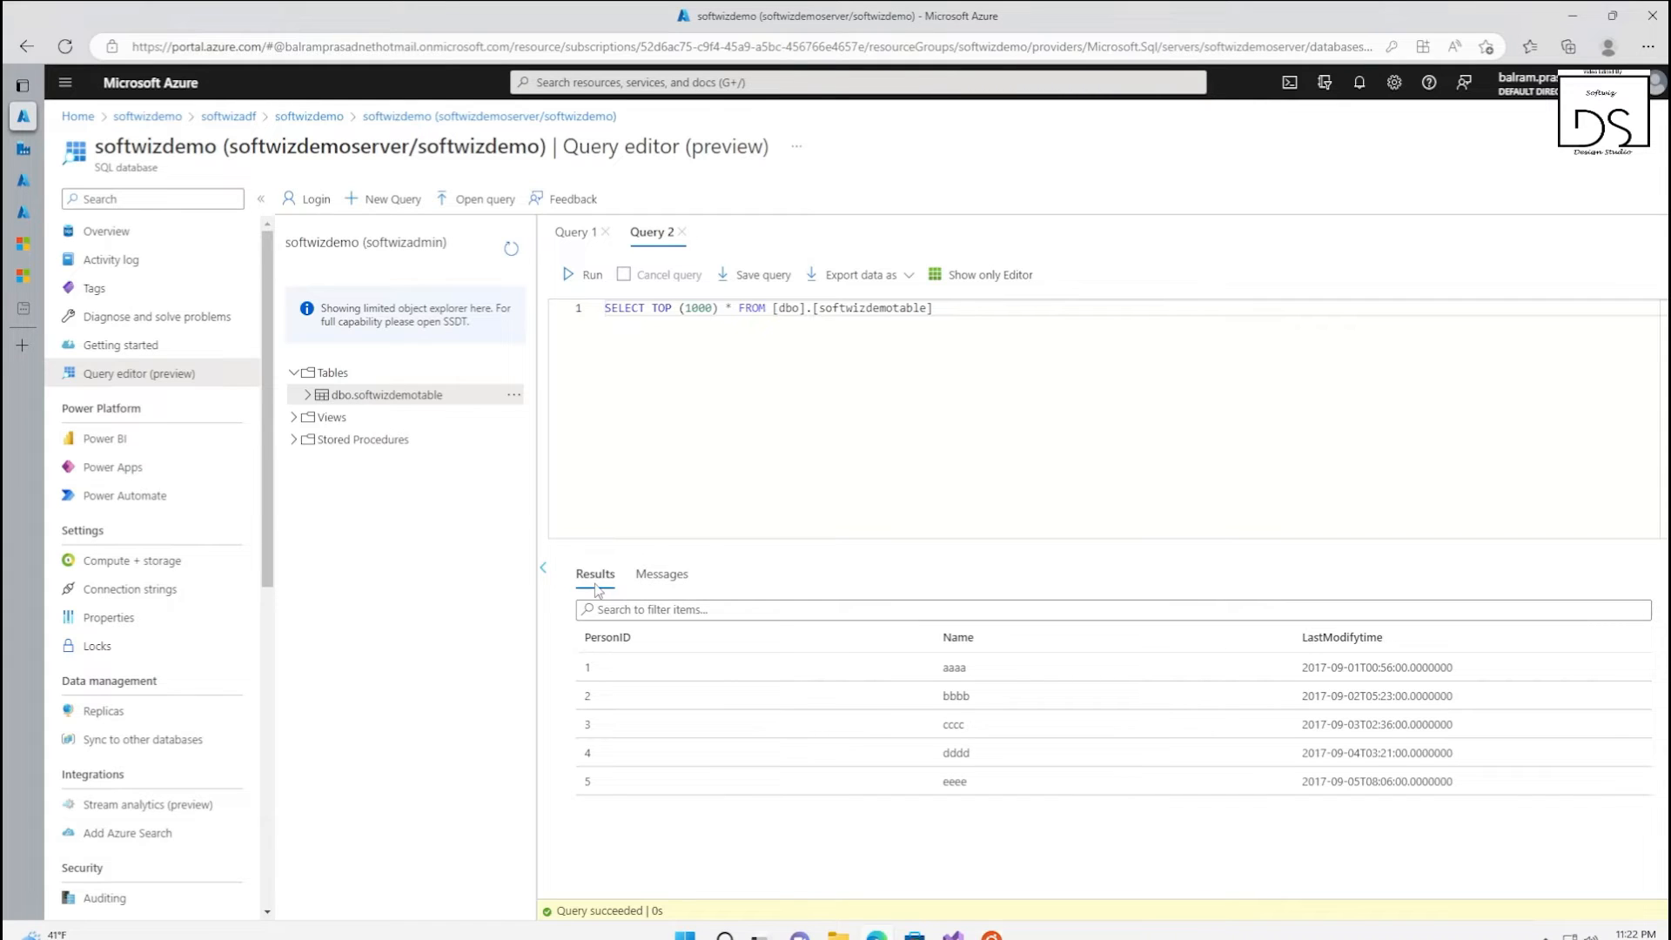
In a new query, create table watermarktable with columns TableName varchar(255) and WatermarkValue datetime, and run it
left_click(389, 209)
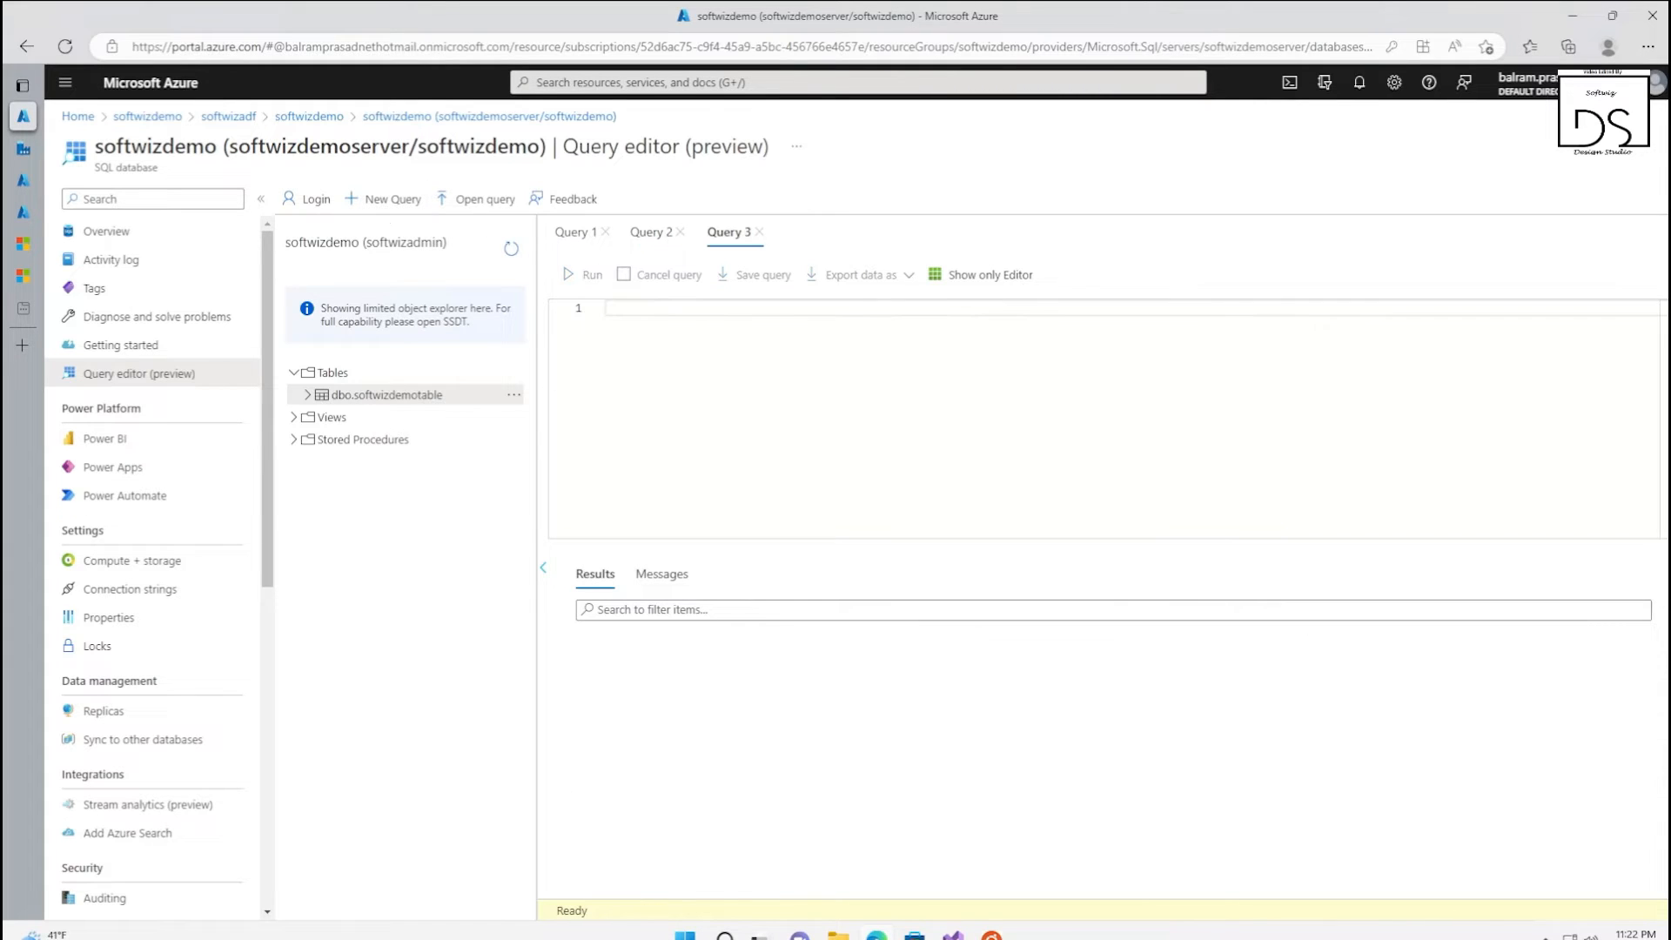
type("create table watermarktable (  TableName varchar(255), WatermarkValue datetime, );")
left_click(606, 342)
key("Delete")
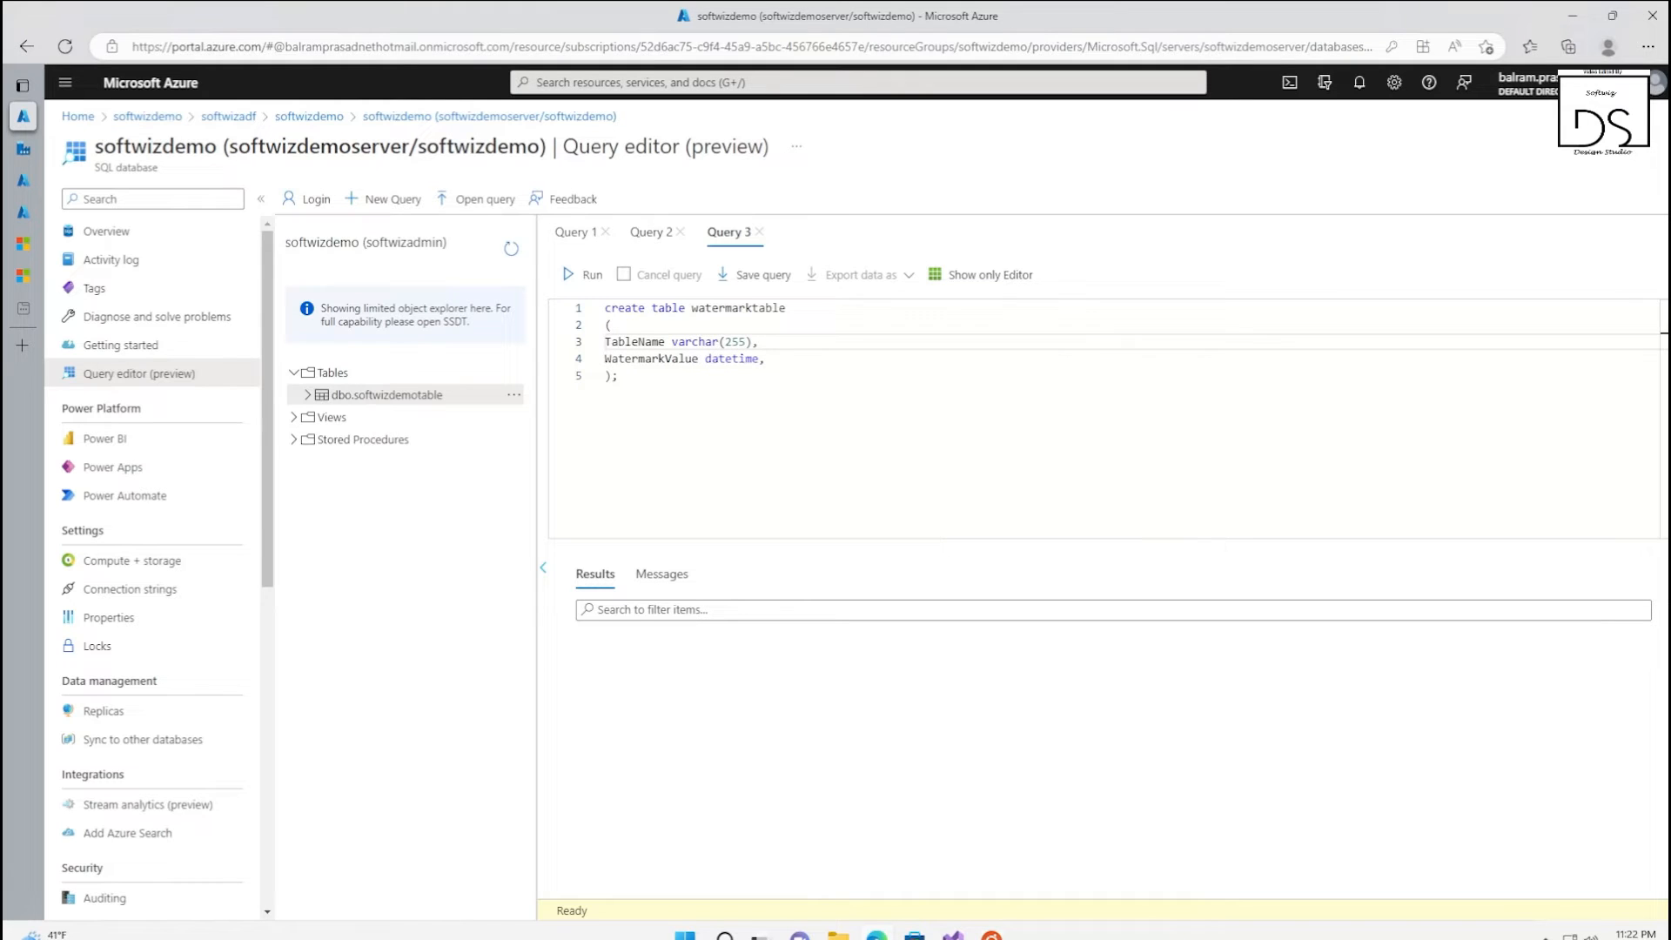
left_click(617, 376)
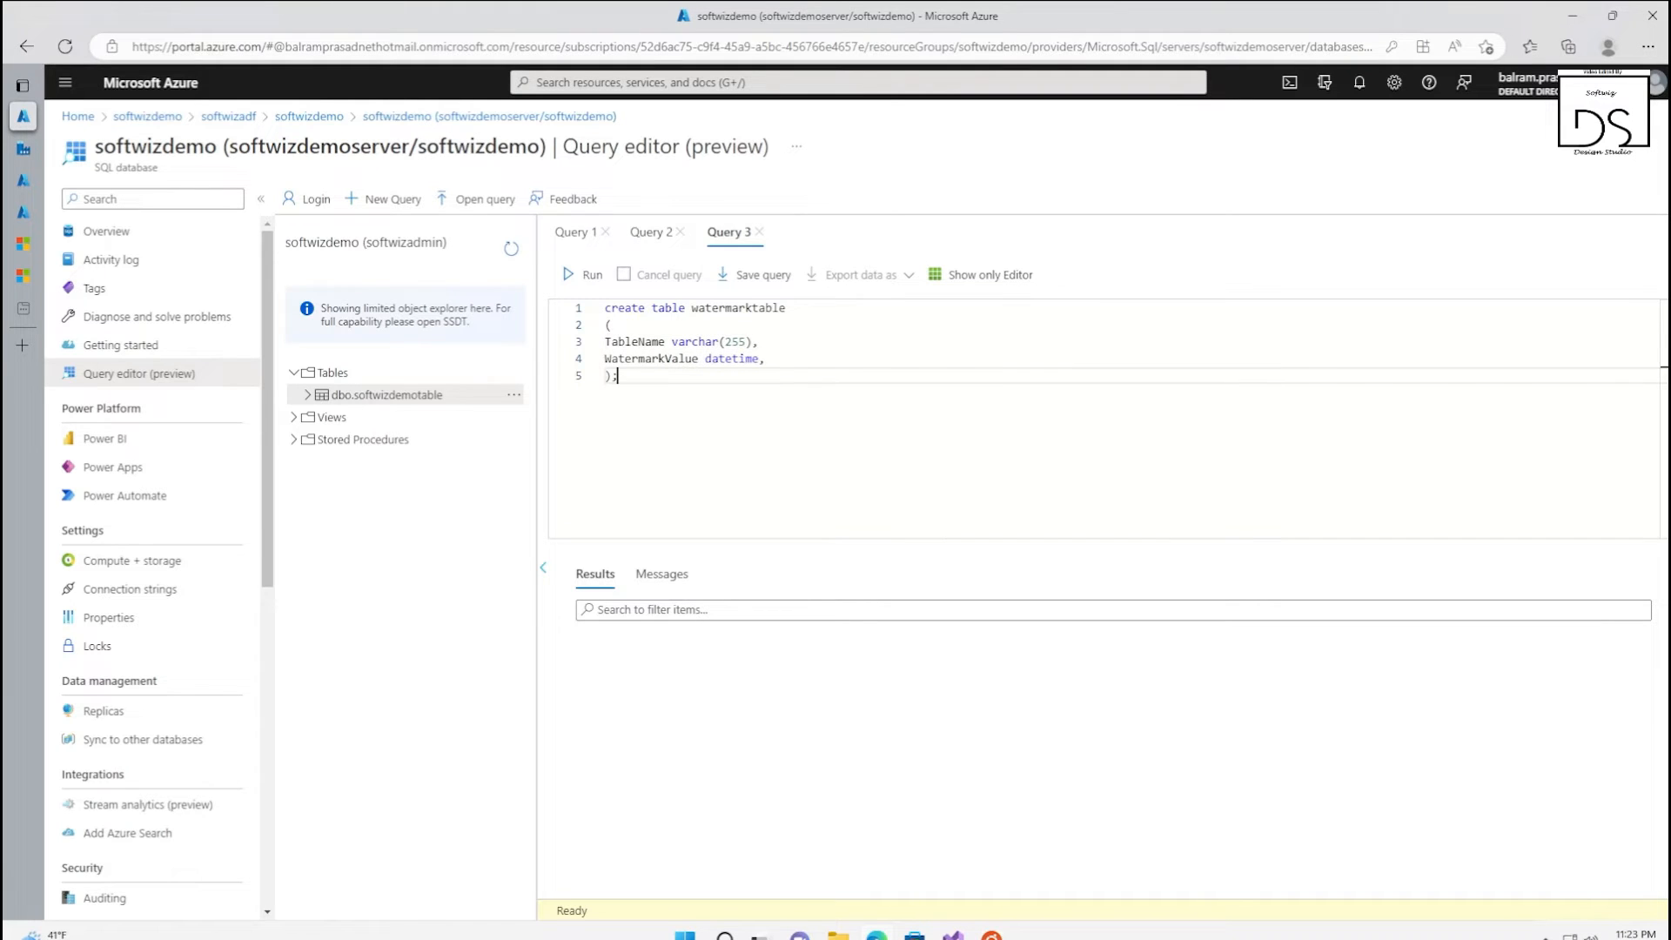
double_click(636, 342)
left_click(617, 376)
left_click(637, 358)
left_click(618, 376)
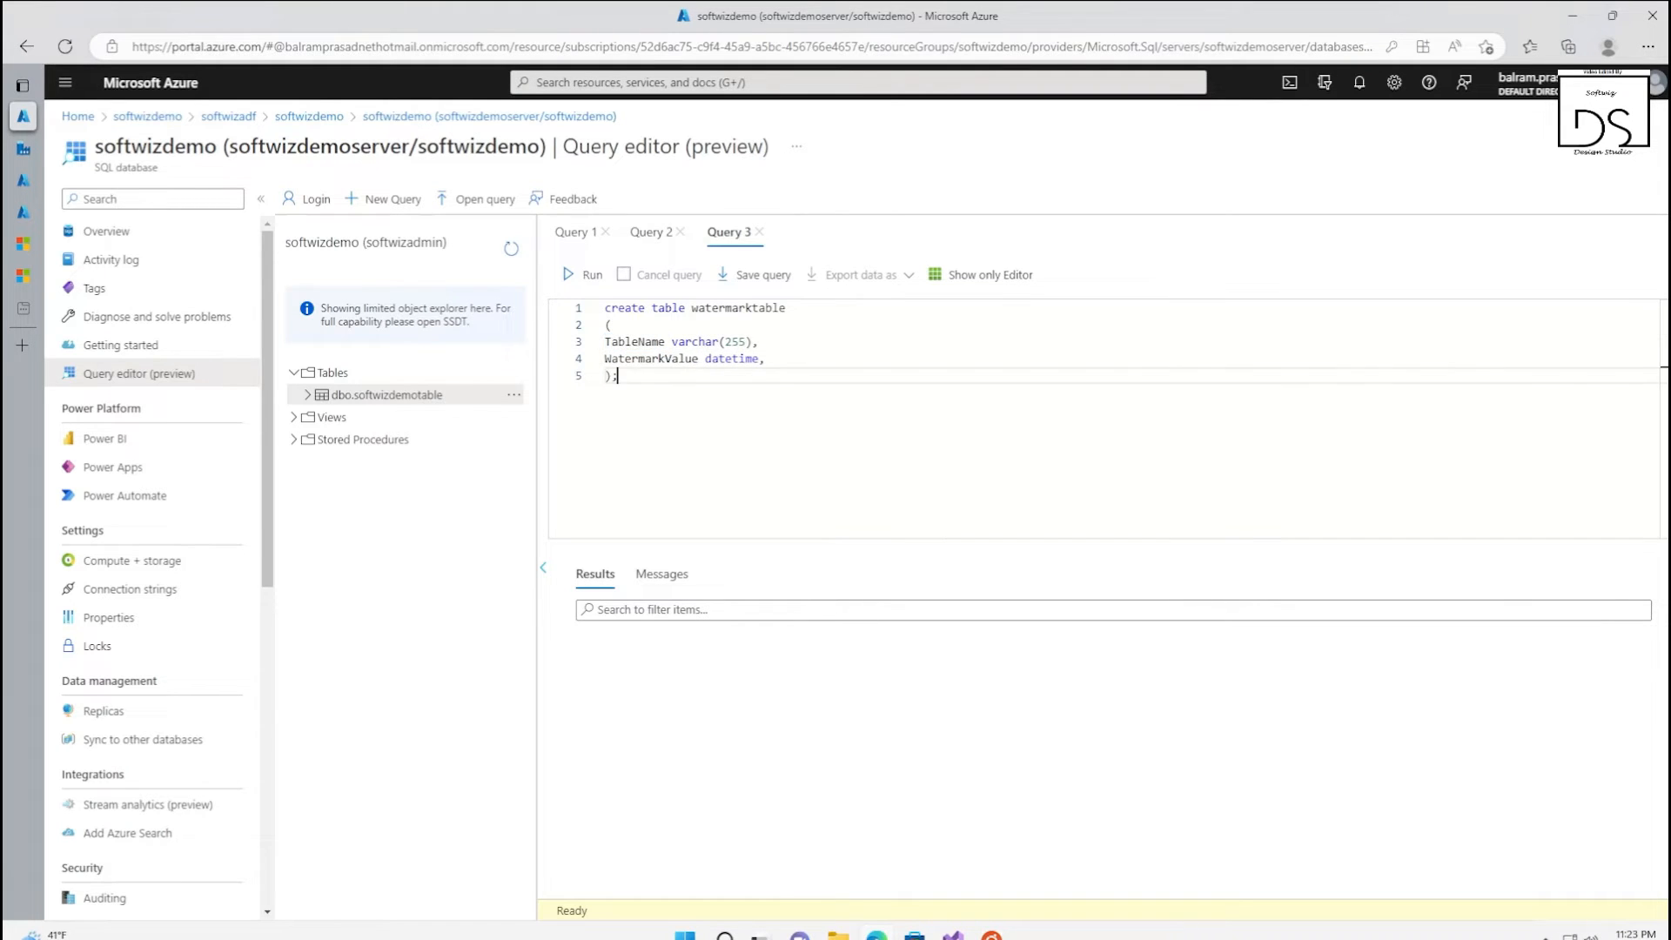
left_click(581, 275)
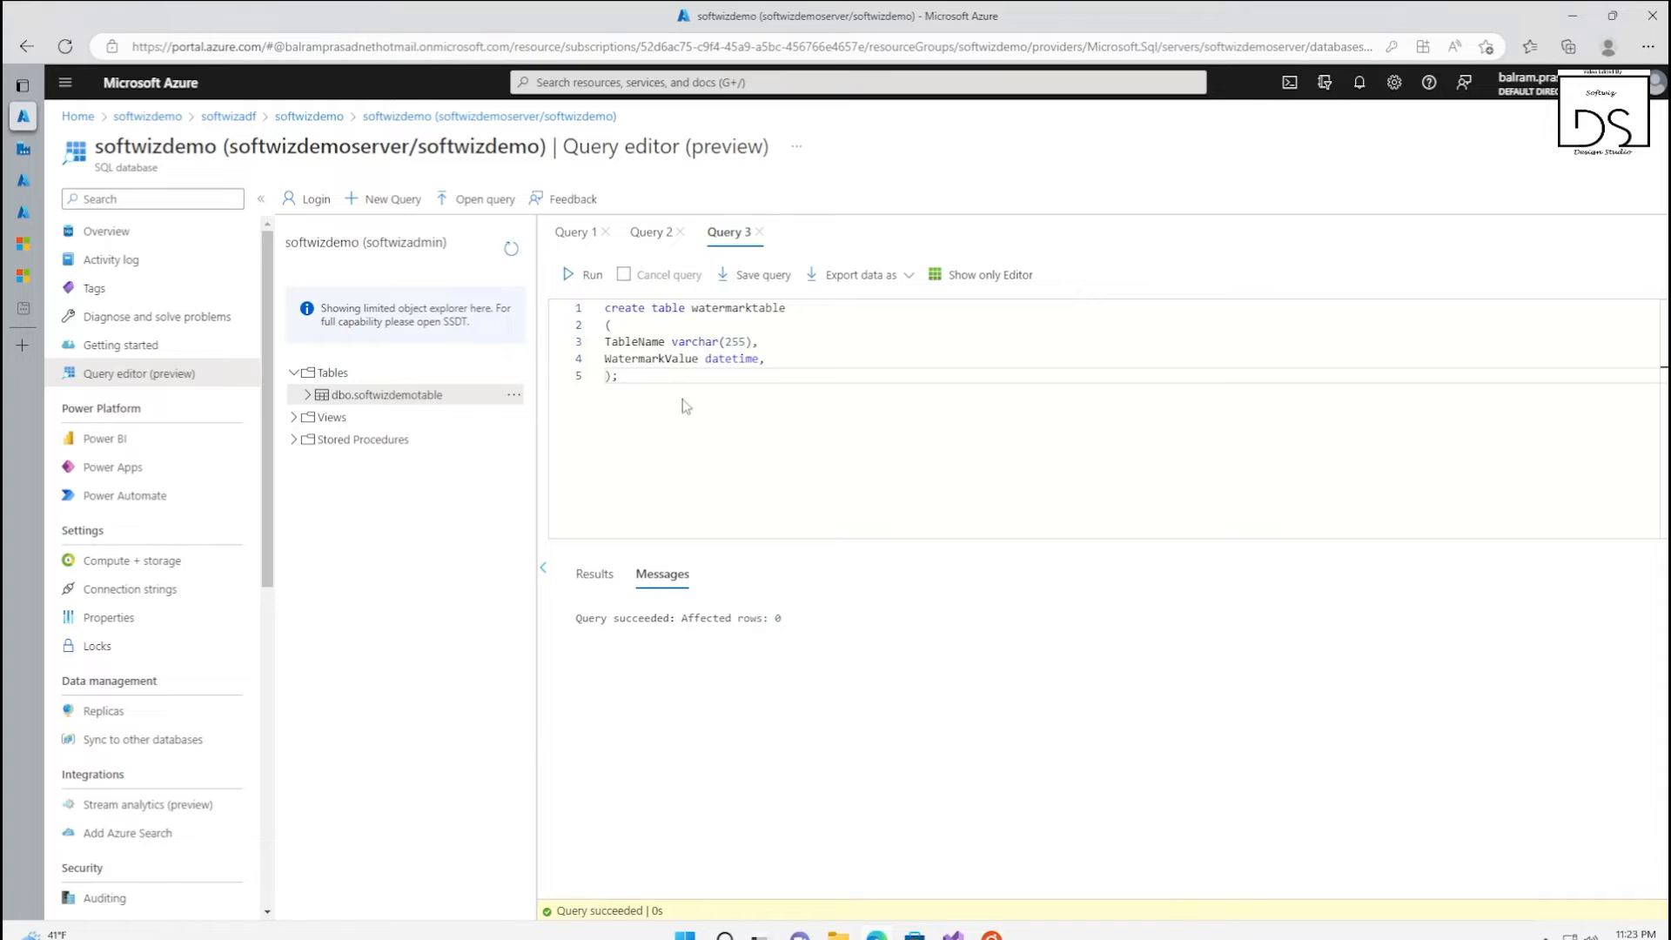
Check the first row's LastModifytime date in the softwizdemotable query results
key("ctrl+a")
left_click(650, 231)
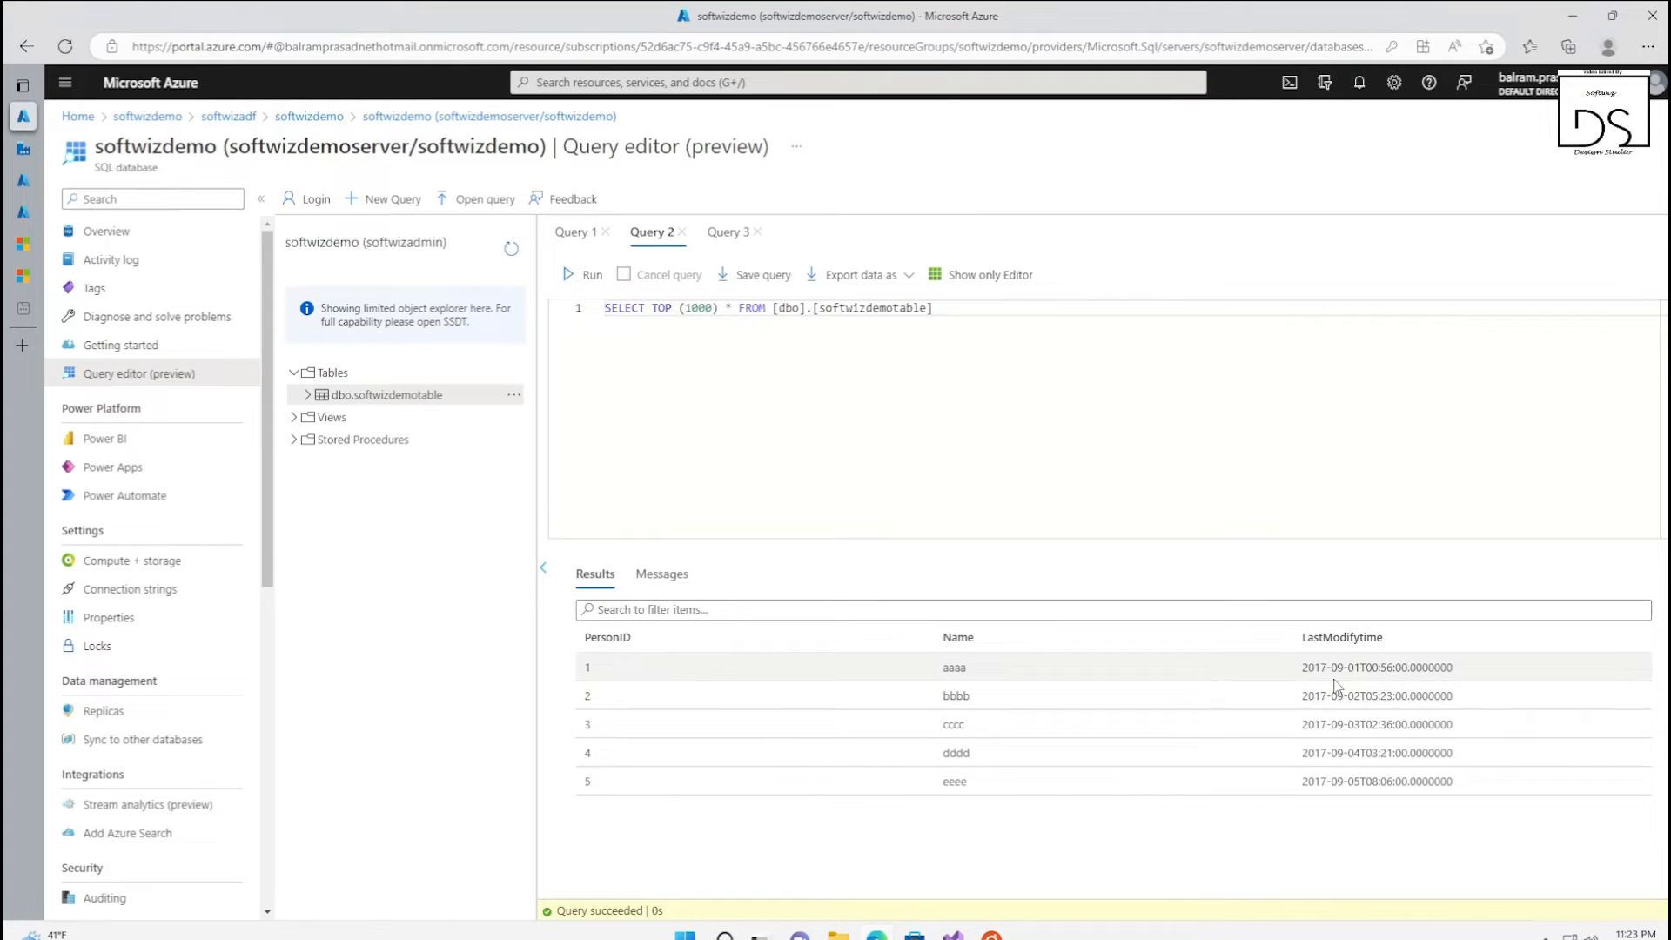
left_click_drag(1307, 667, 1372, 668)
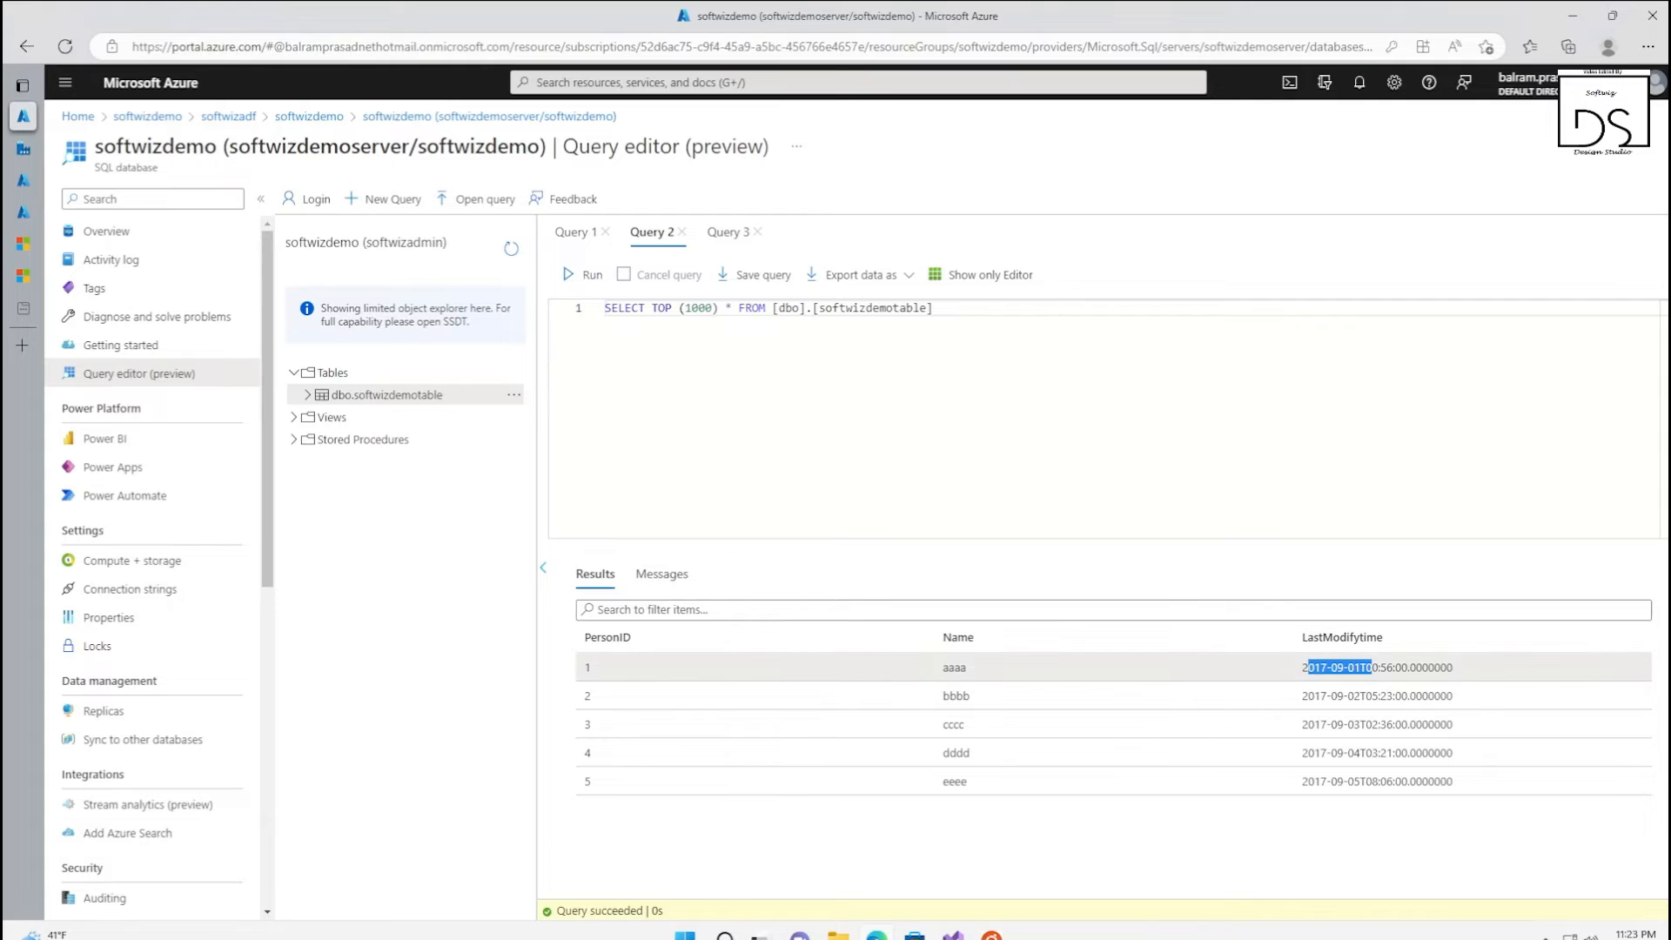
Replace the create-table query with an INSERT of 'softwizdemotable' and '1/1/2010 12:00:00 AM' into watermarktable, and run it
left_click(727, 231)
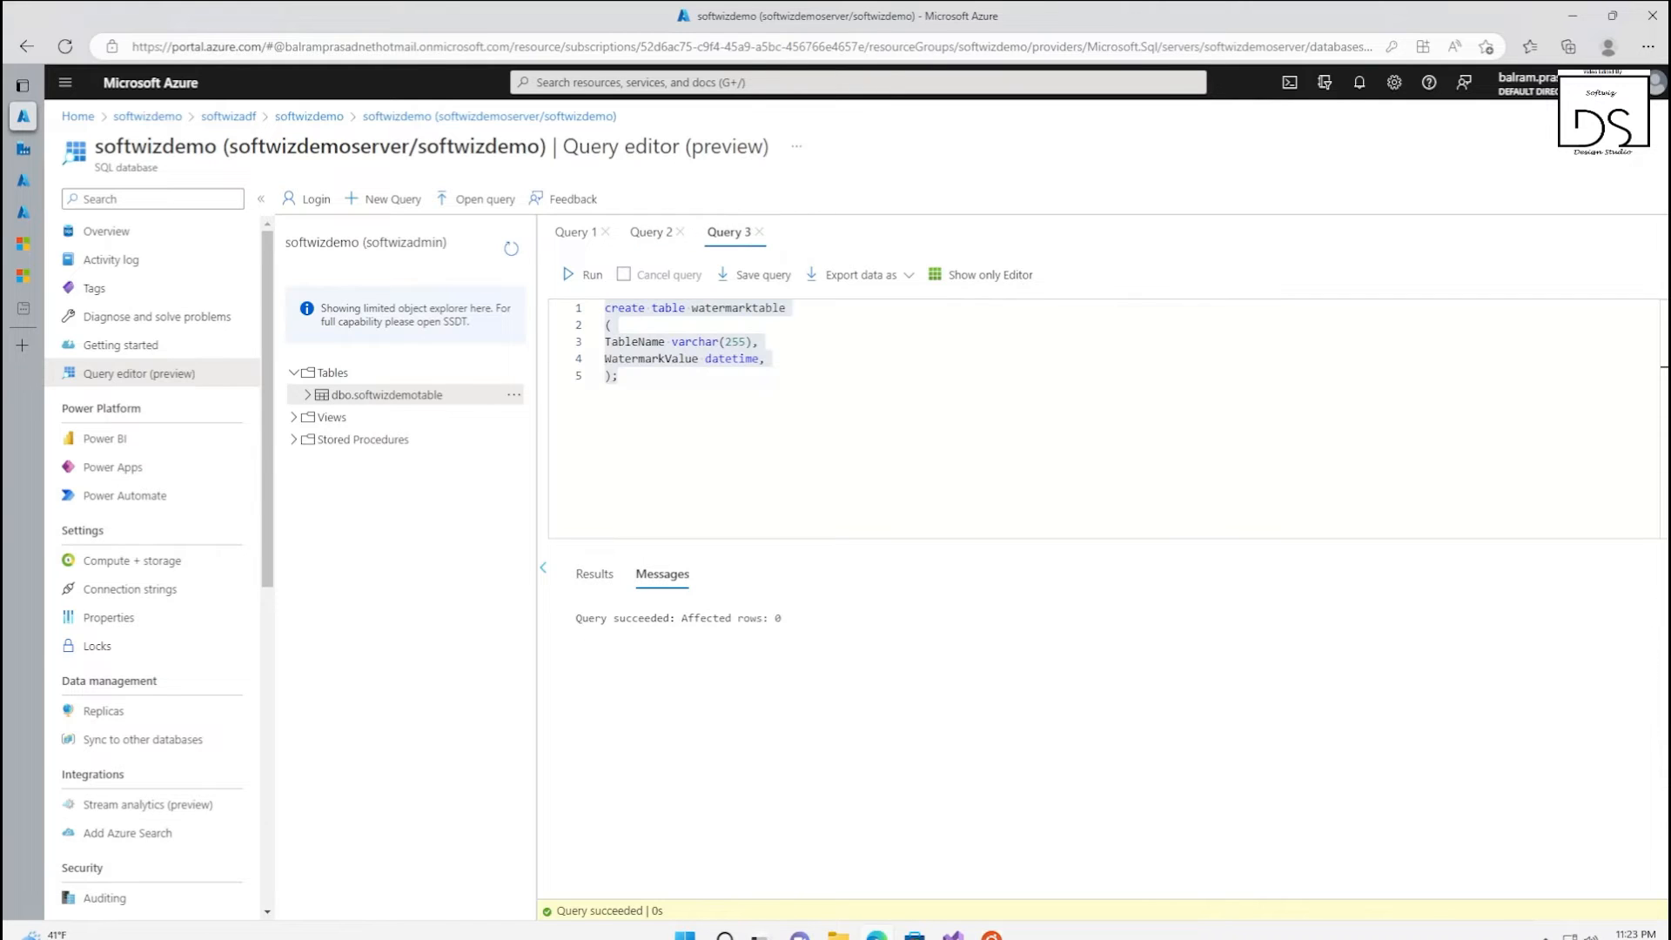
key("ctrl+a")
type("INSERT INTO watermarktable VALUES ('softwizdemotable','1/1/2010 12:00:00 AM')")
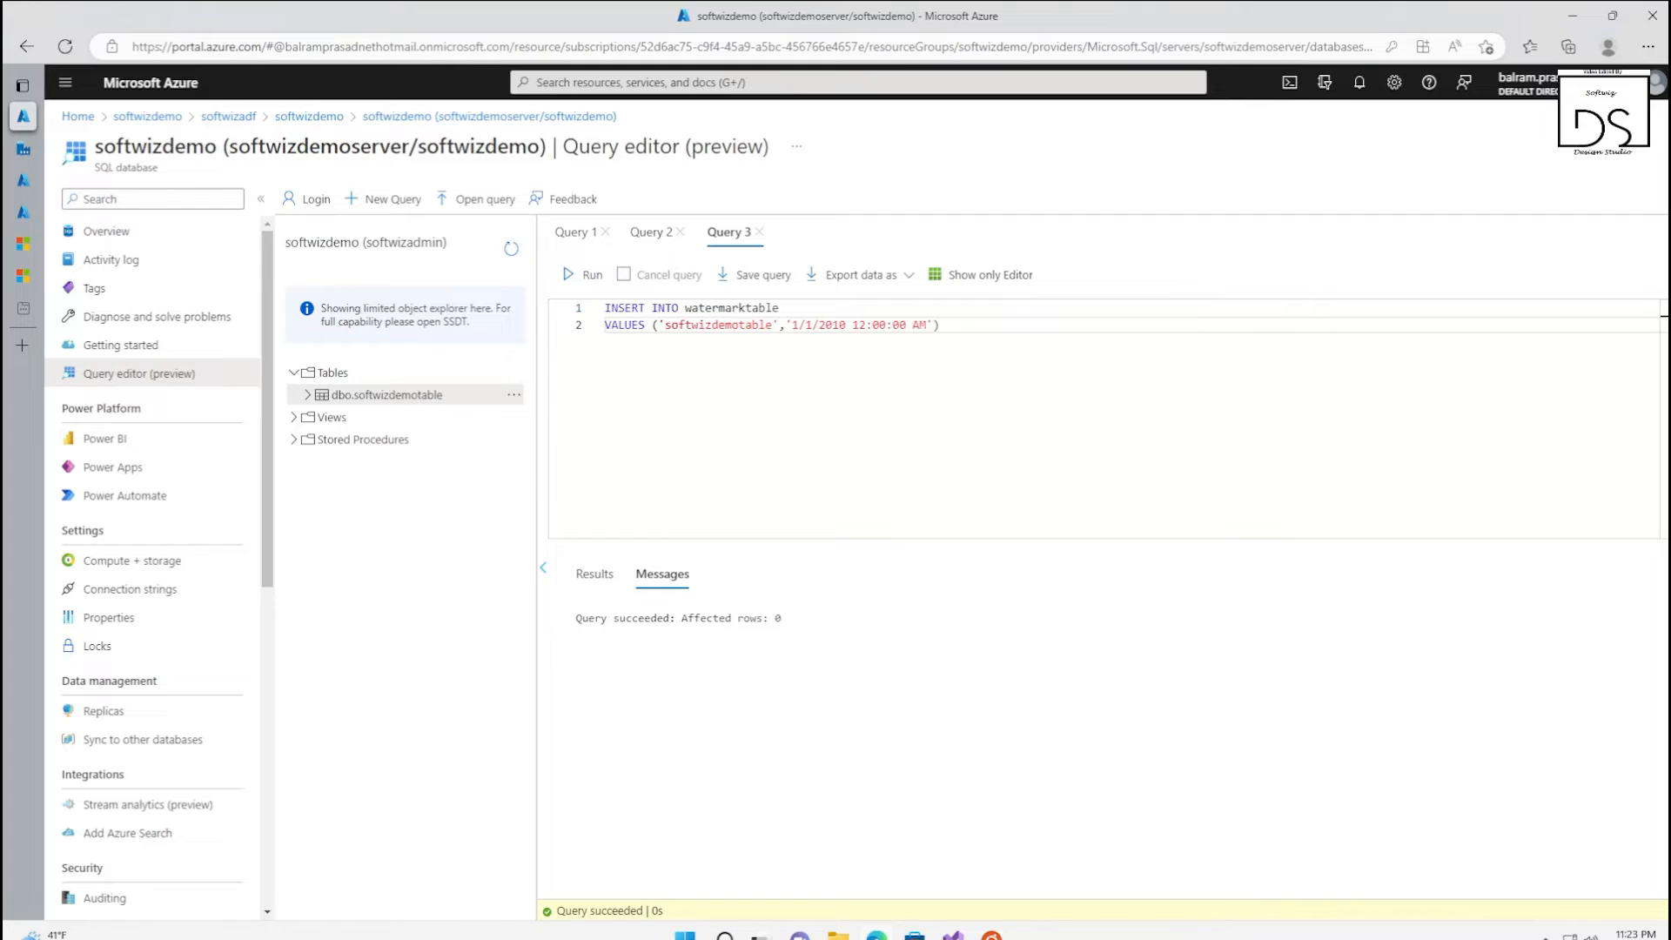
left_click_drag(812, 325, 843, 325)
left_click(958, 325)
left_click(783, 309)
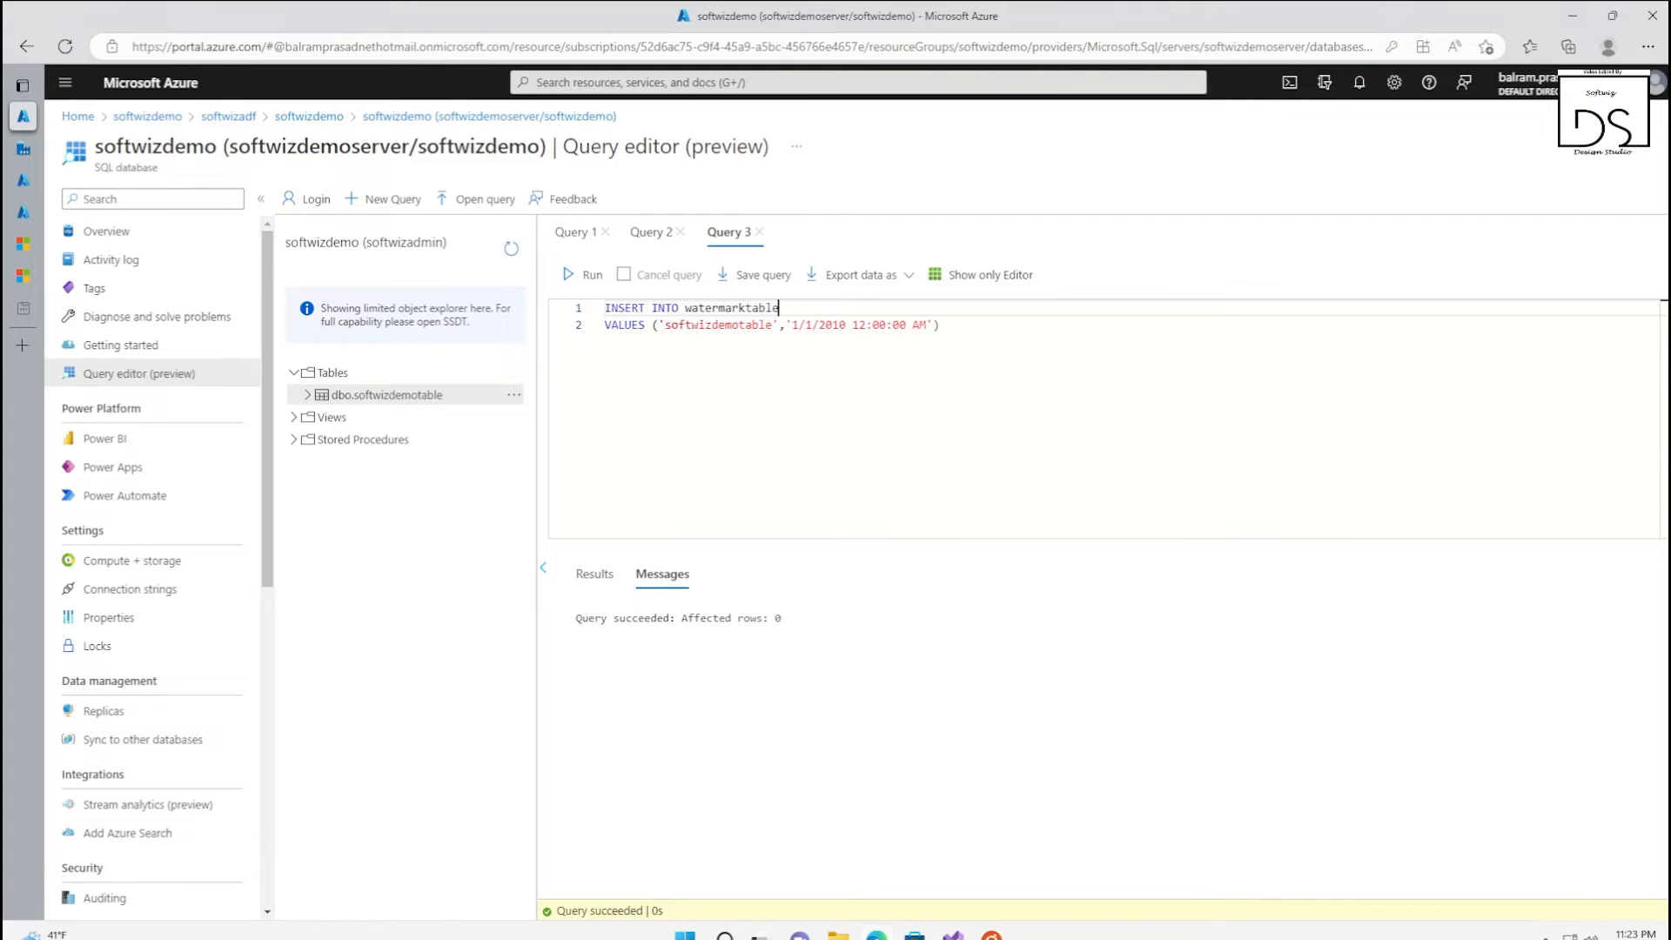
left_click(588, 275)
left_click(395, 201)
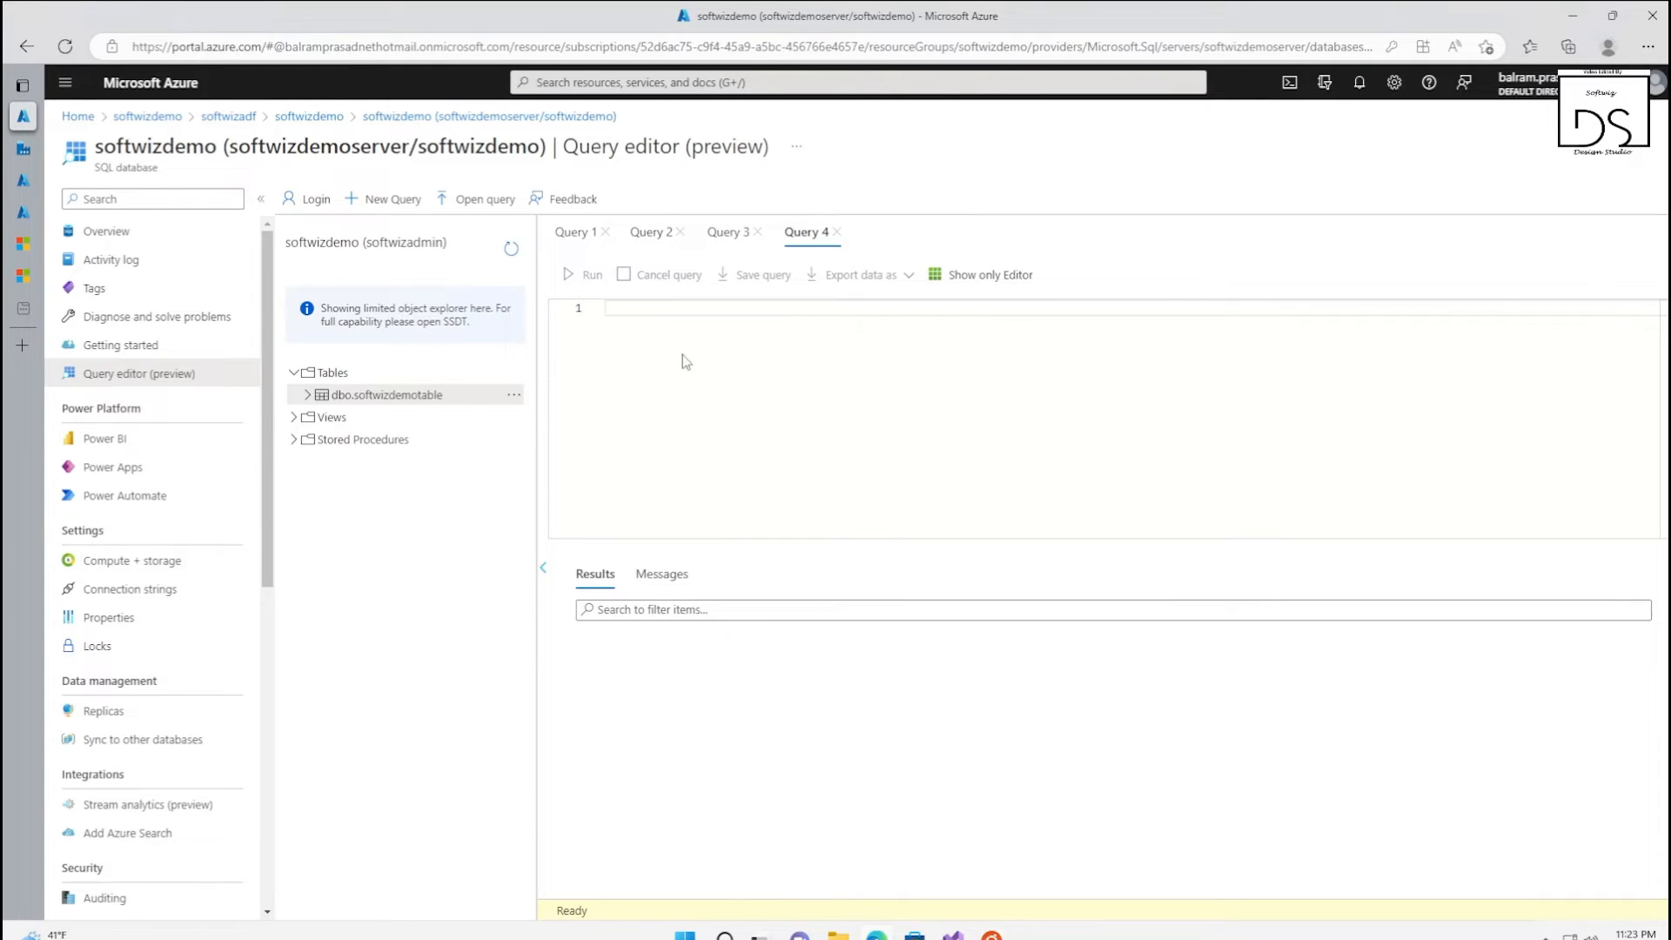
type("CREATE PROCEDURE usp_write_watermark @LastModifiedtime datetime, @TableName varchar(50) AS  BEGIN  UPDATE watermarktable SET [WatermarkValue] = @LastModifiedtime WHERE [TableName] = @TableName  END")
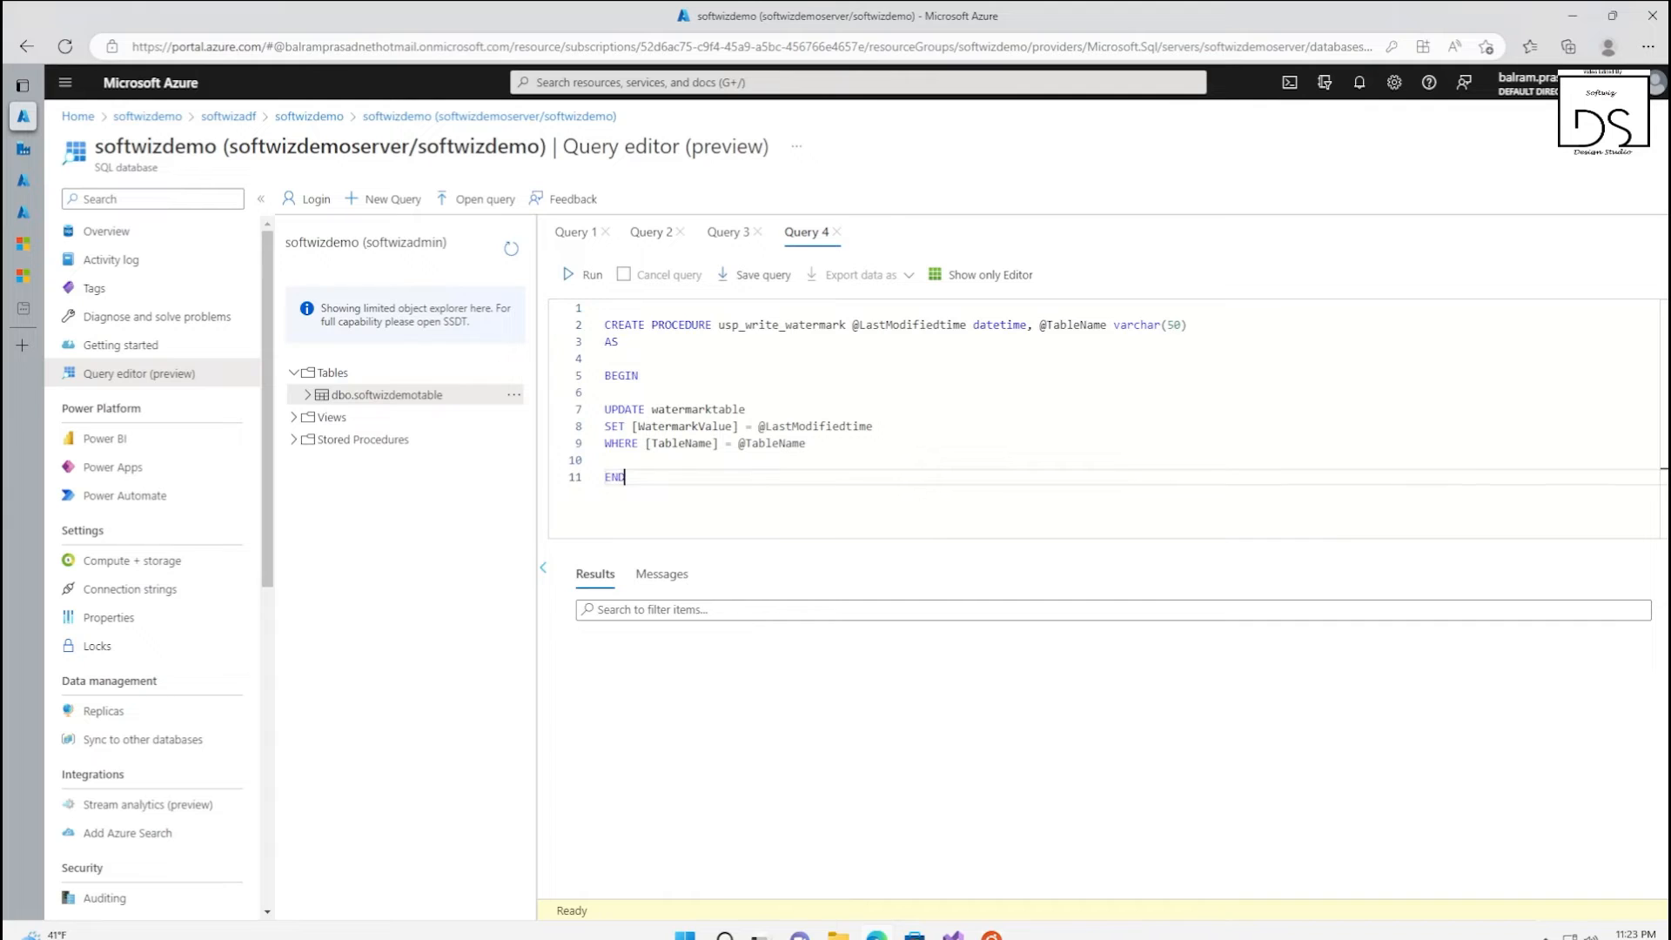
left_click(778, 325)
left_click(893, 324)
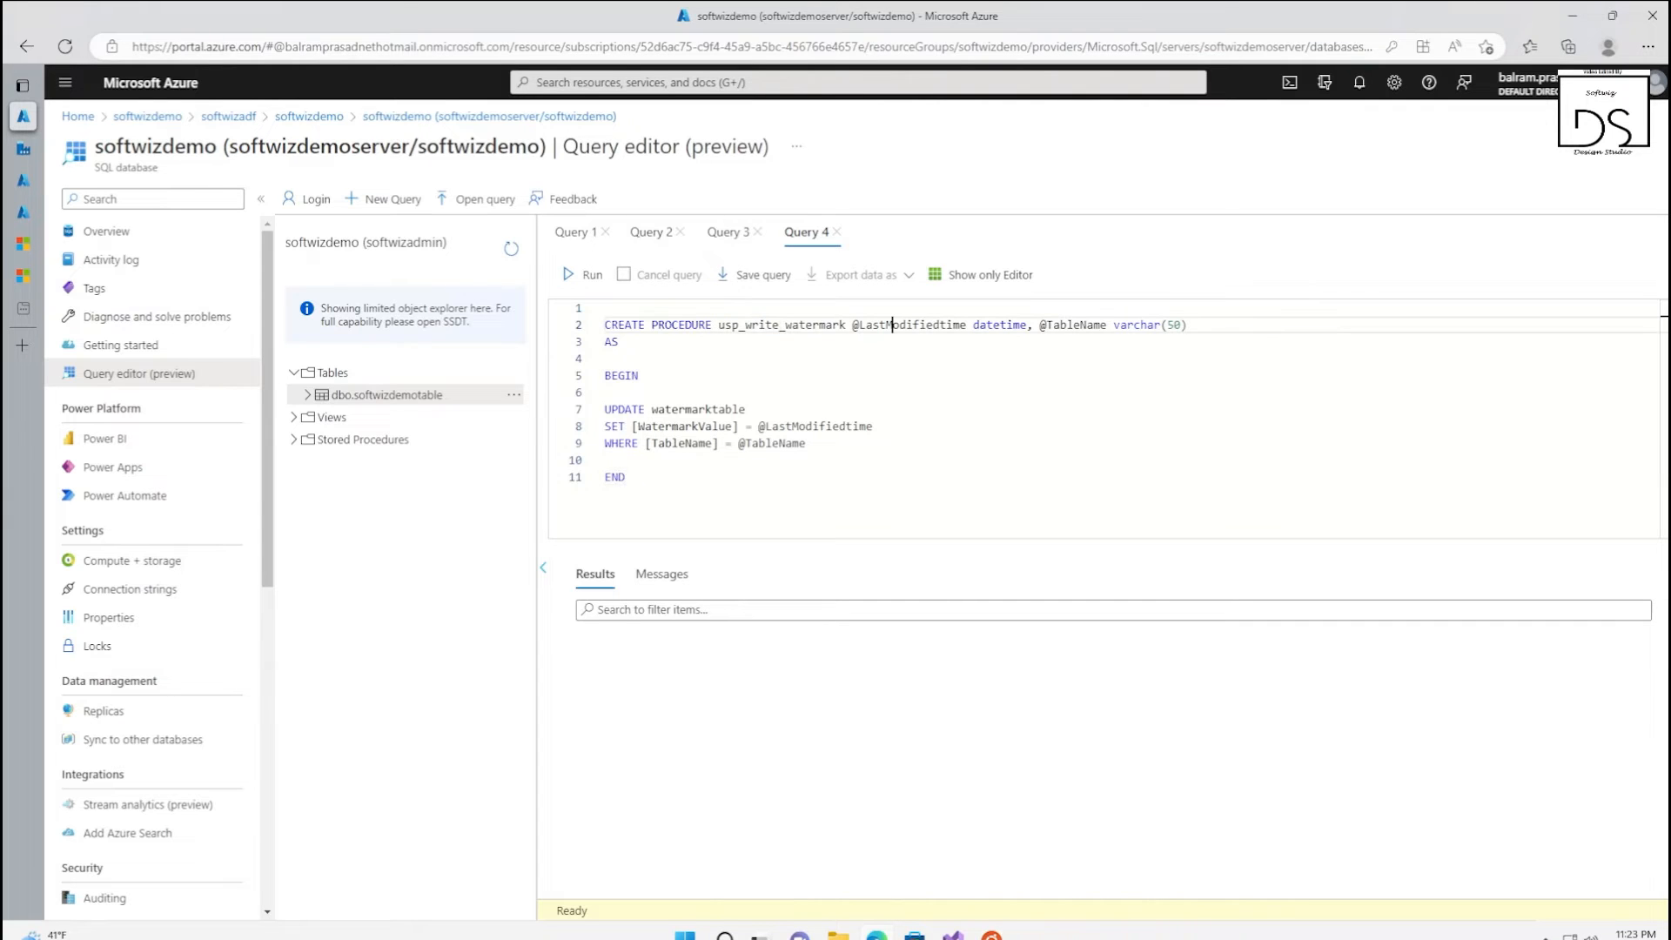
left_click(1080, 325)
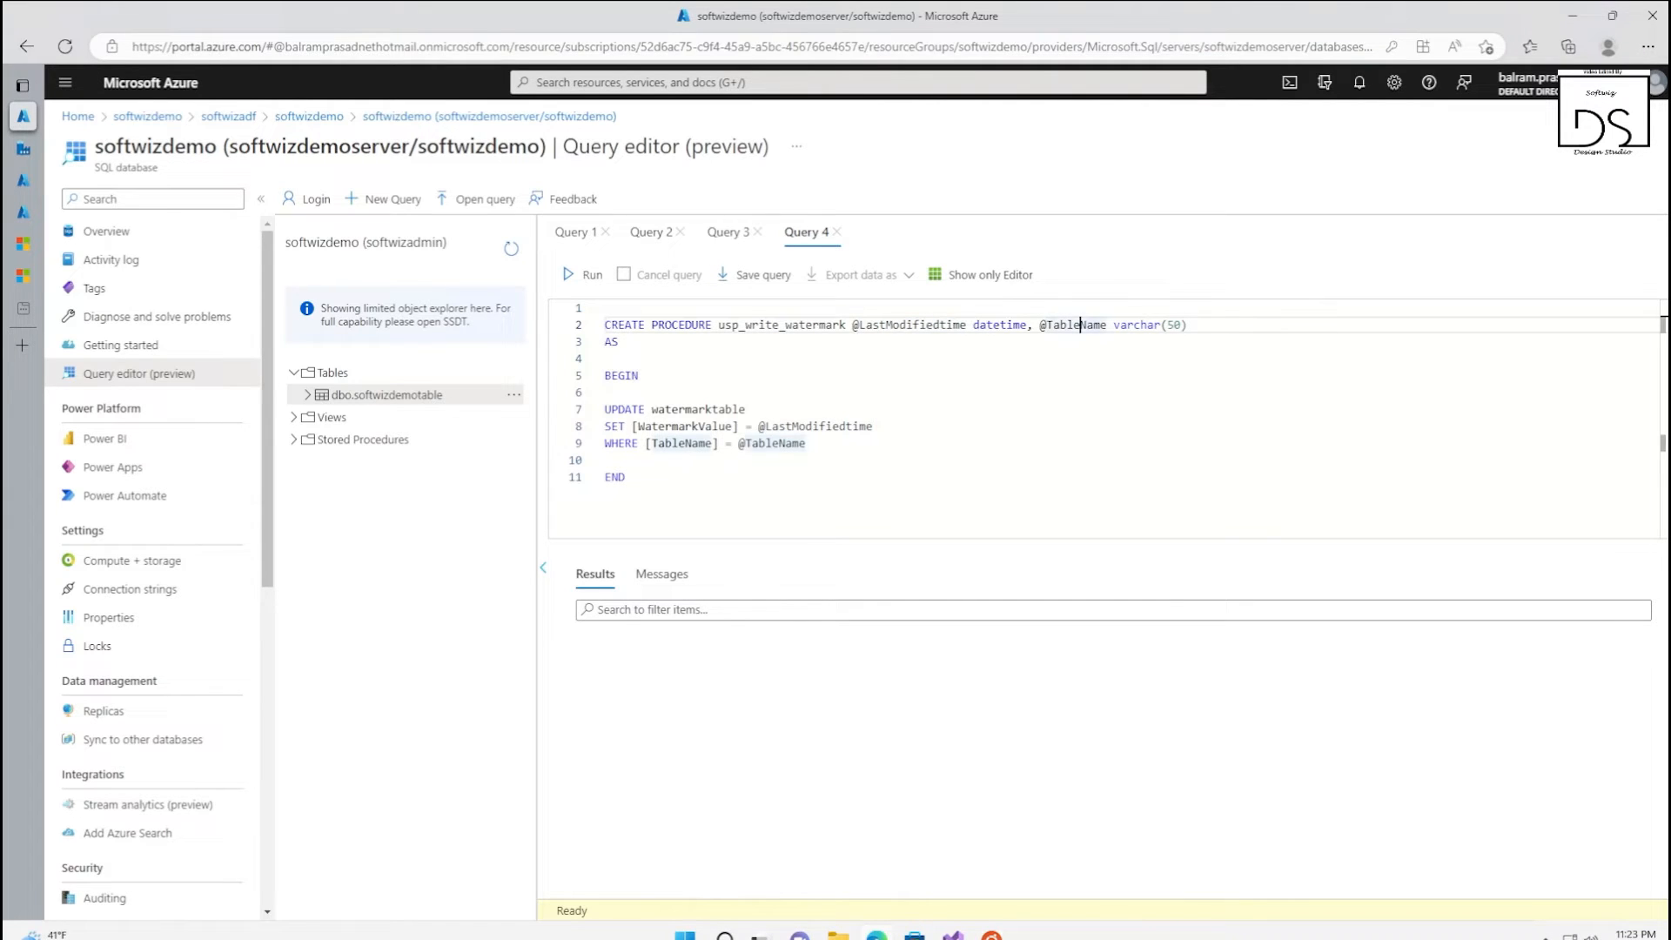
left_click_drag(653, 409, 809, 460)
left_click(627, 477)
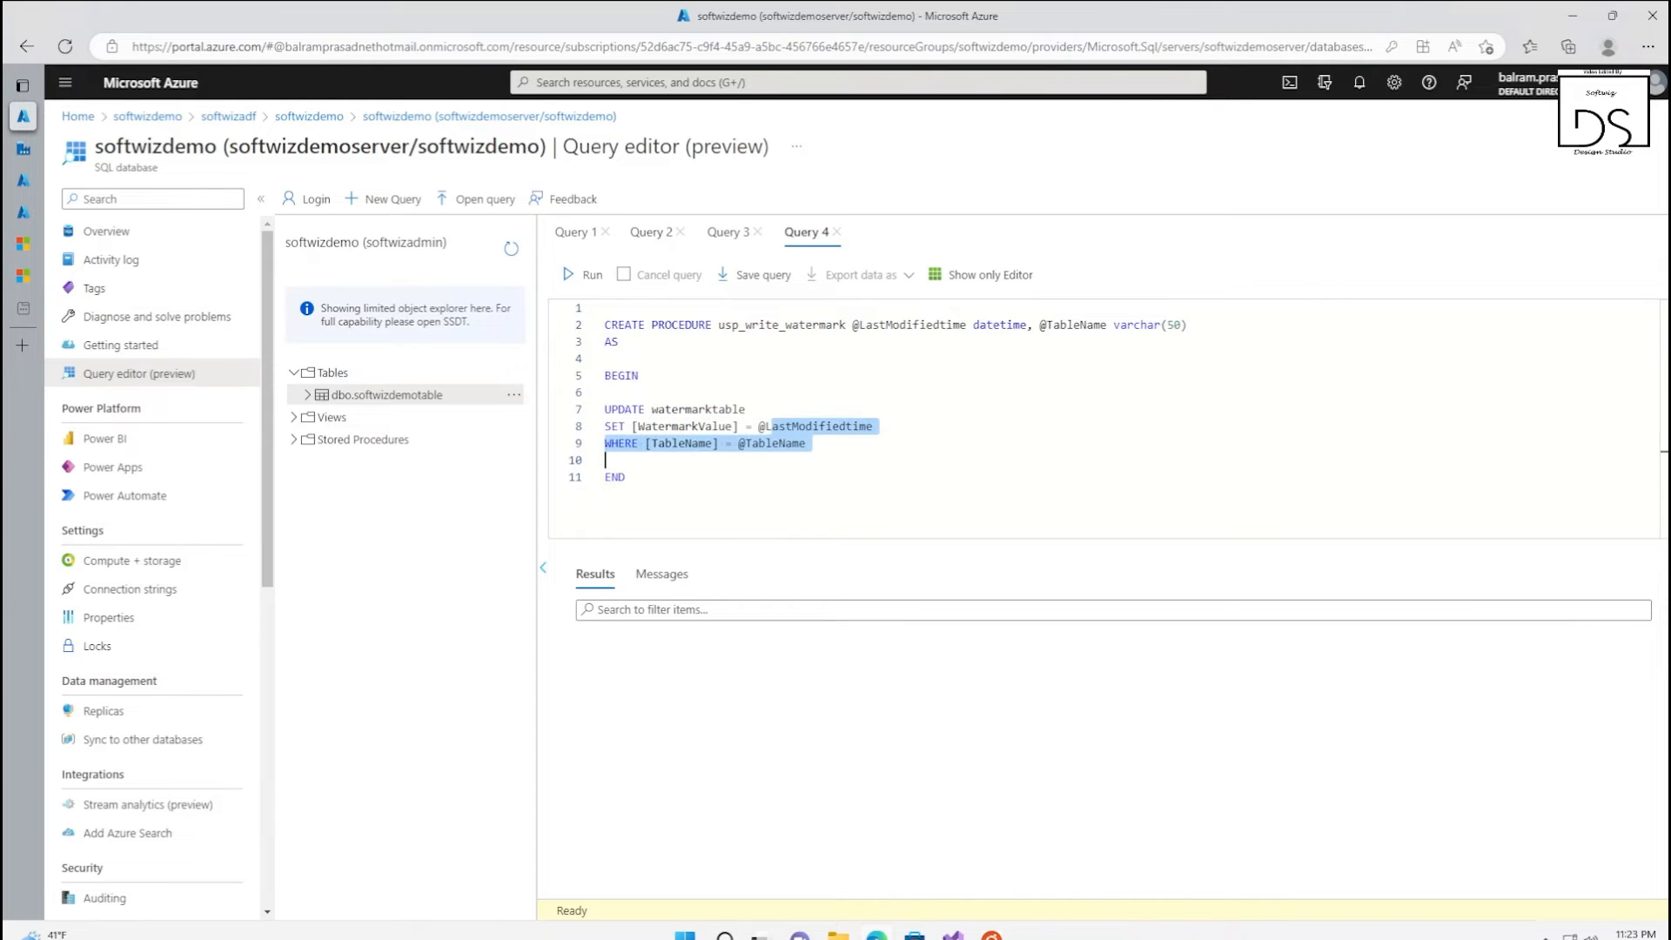
left_click(809, 461)
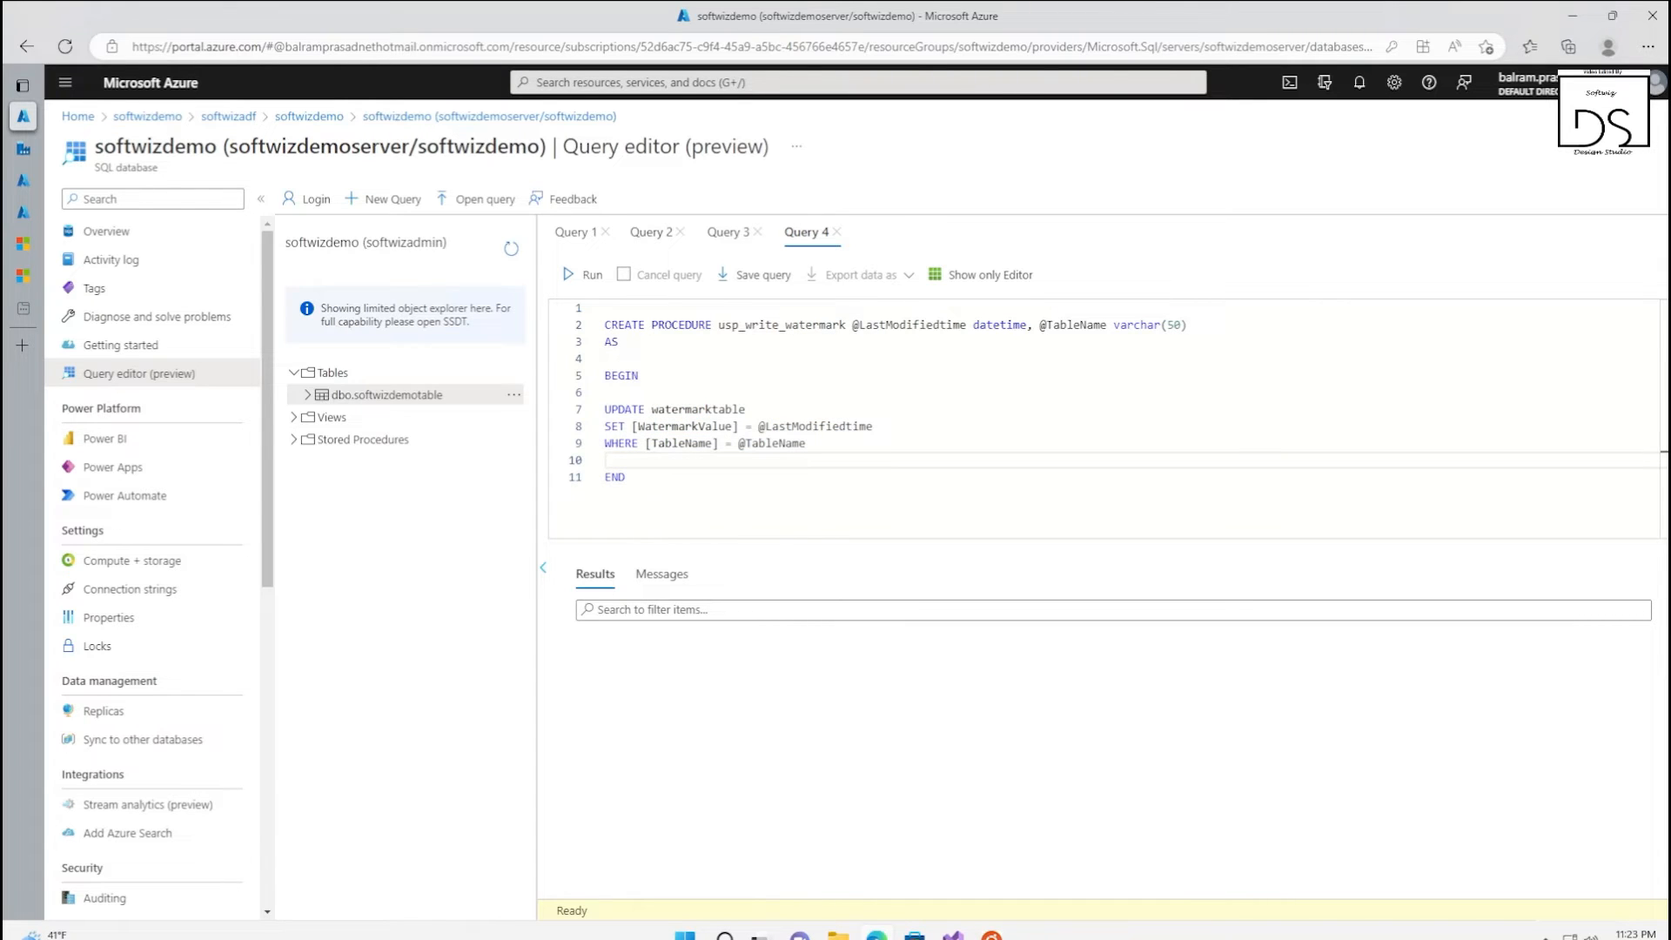
left_click(574, 275)
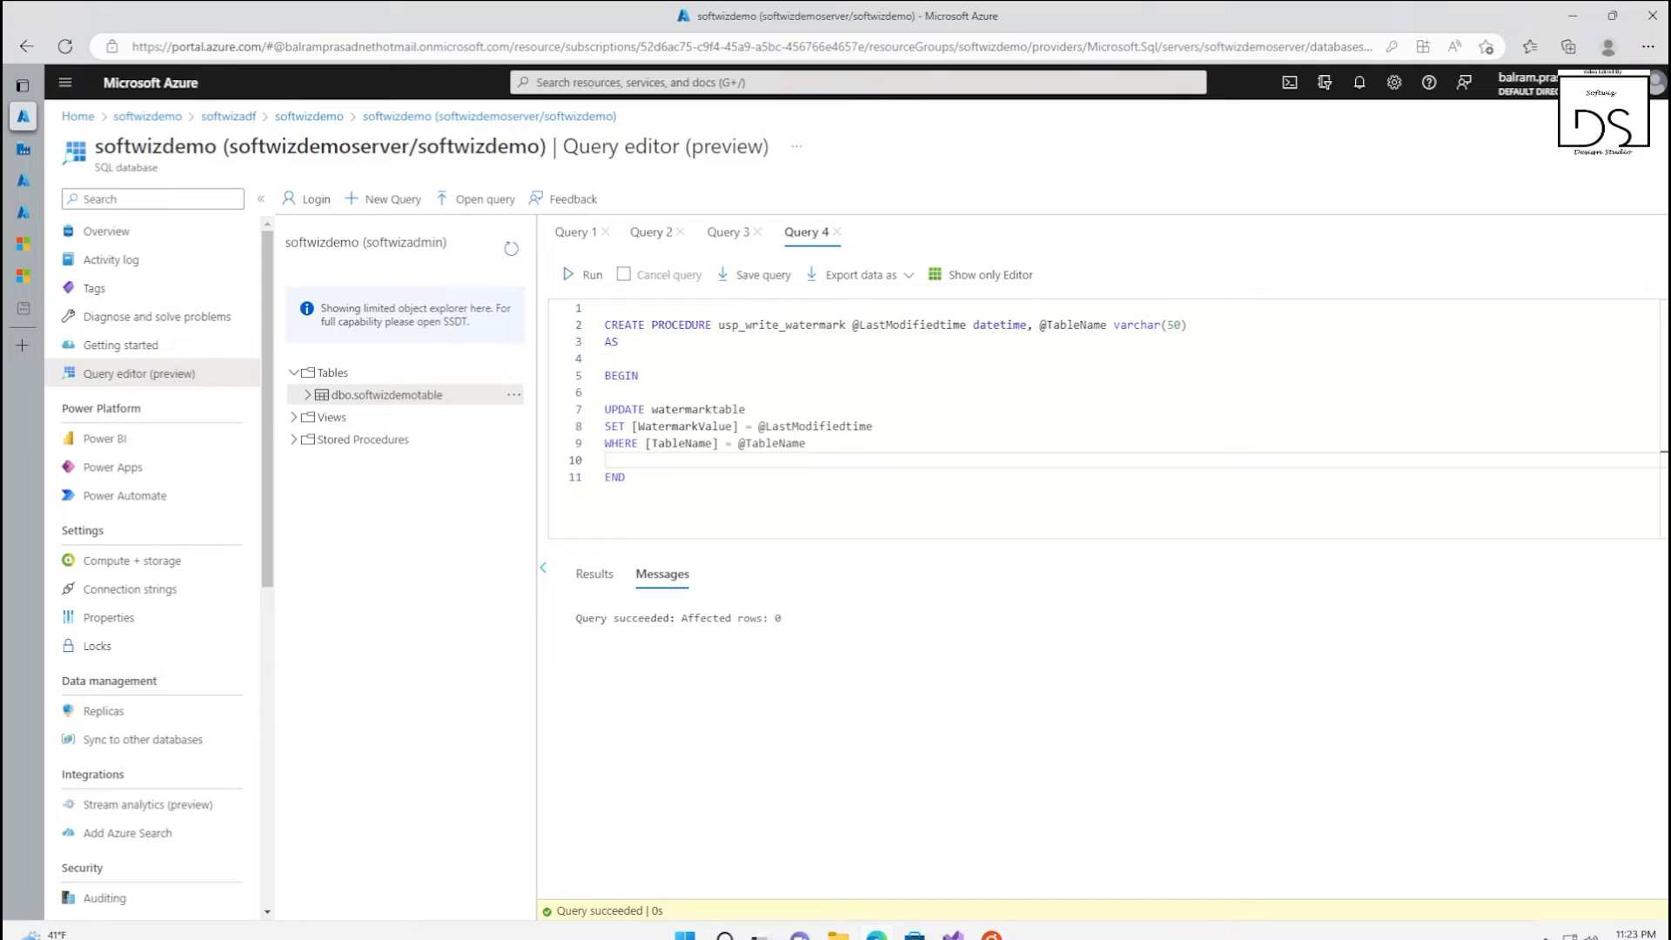
Refresh the database object explorer and expand the tables and stored procedures to check the new objects
left_click(511, 249)
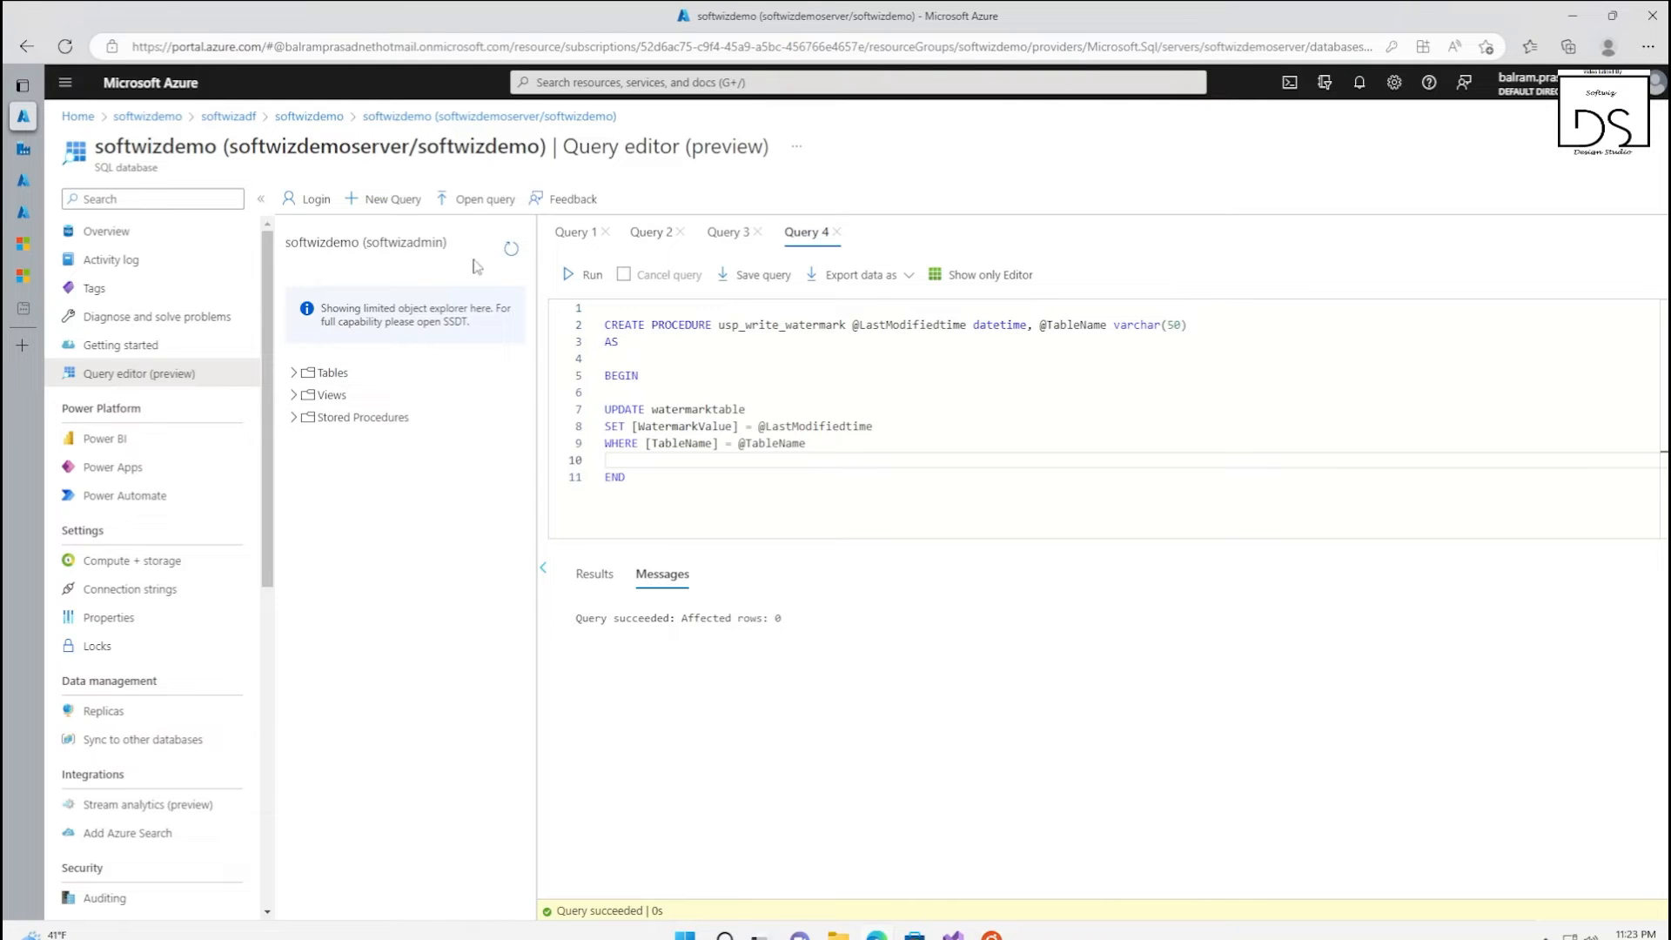
left_click(295, 373)
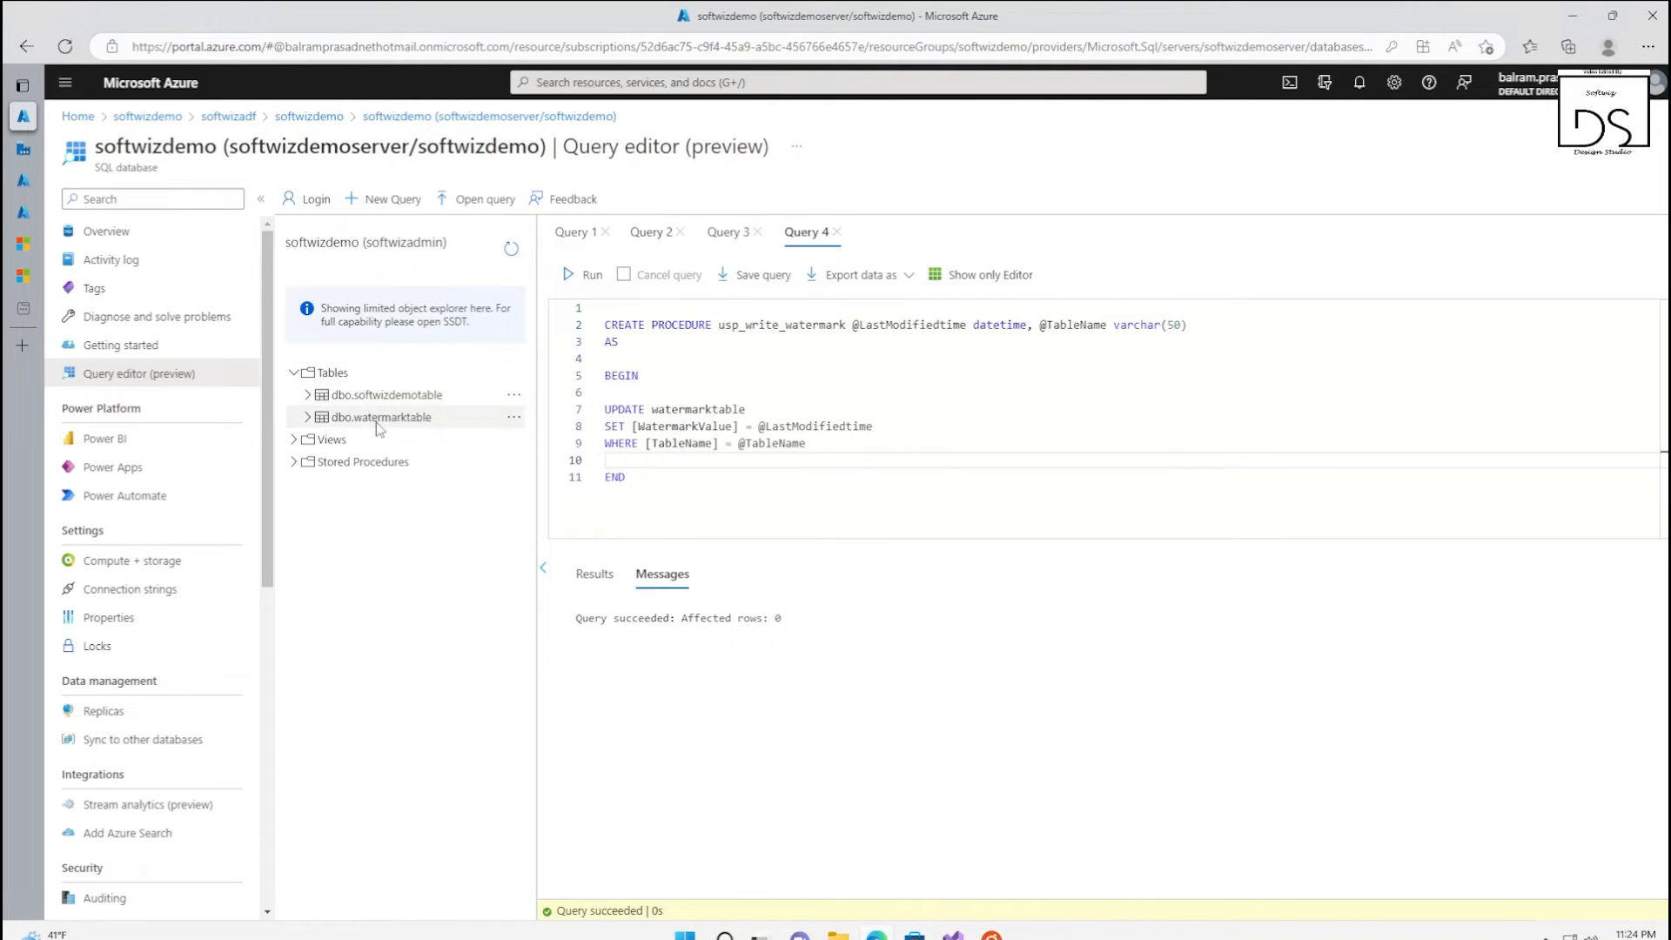
left_click(295, 463)
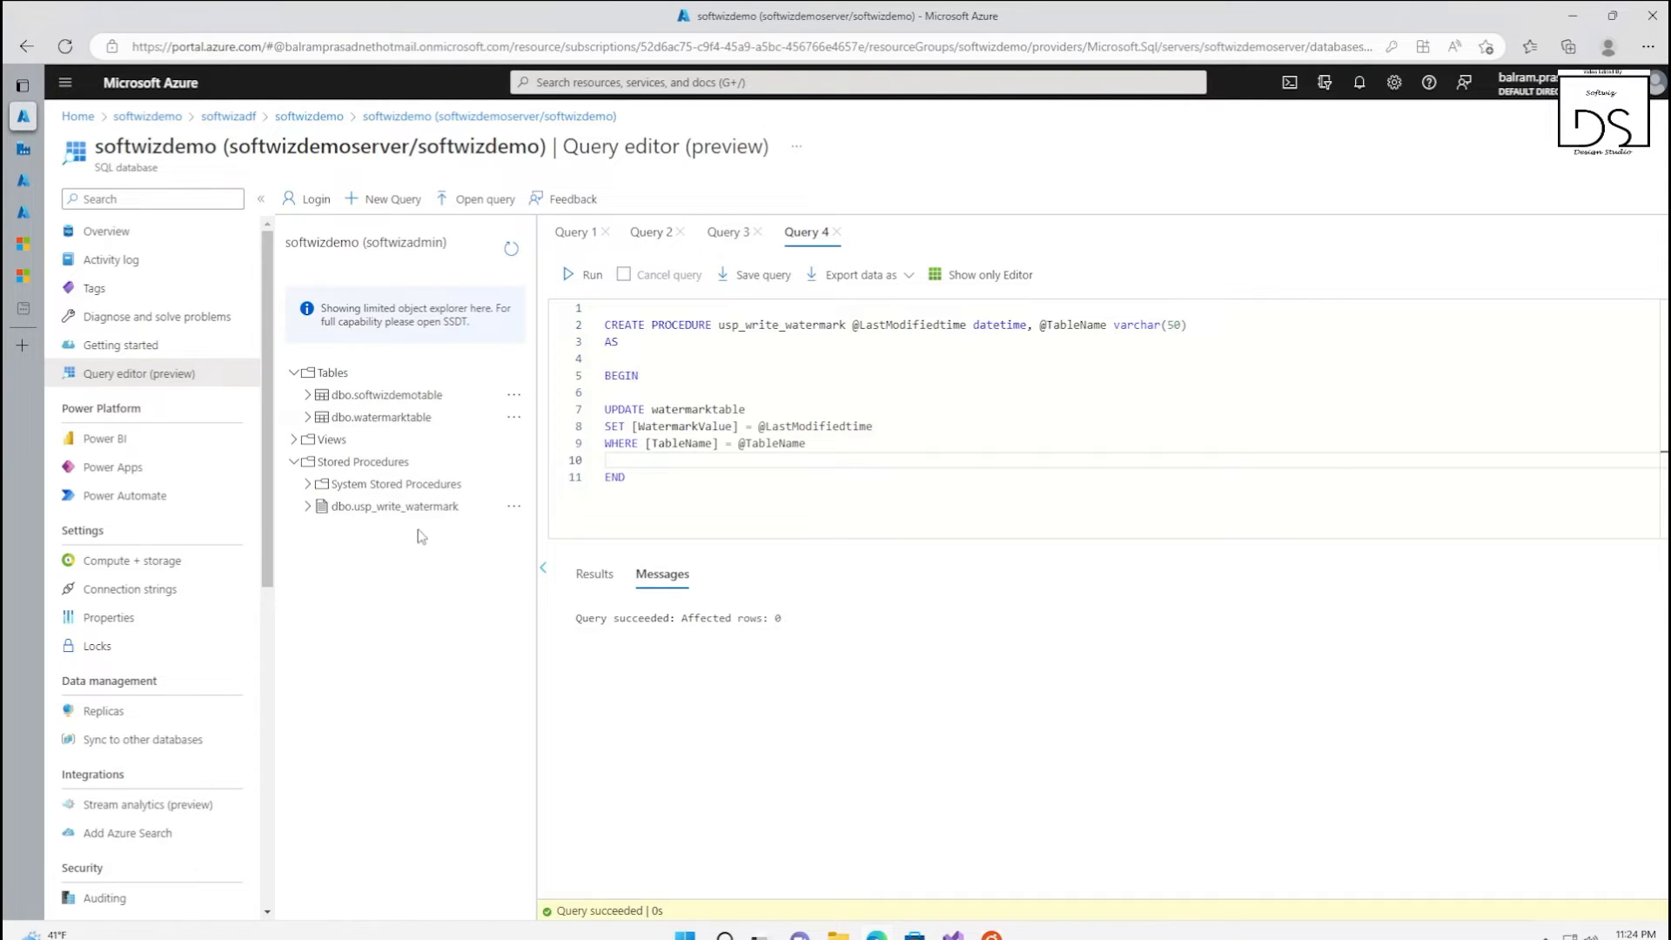
Switch to the softwizdemo resource group, open the softwizlake storage account's containers, and create a private container named data
mouse_move(29, 213)
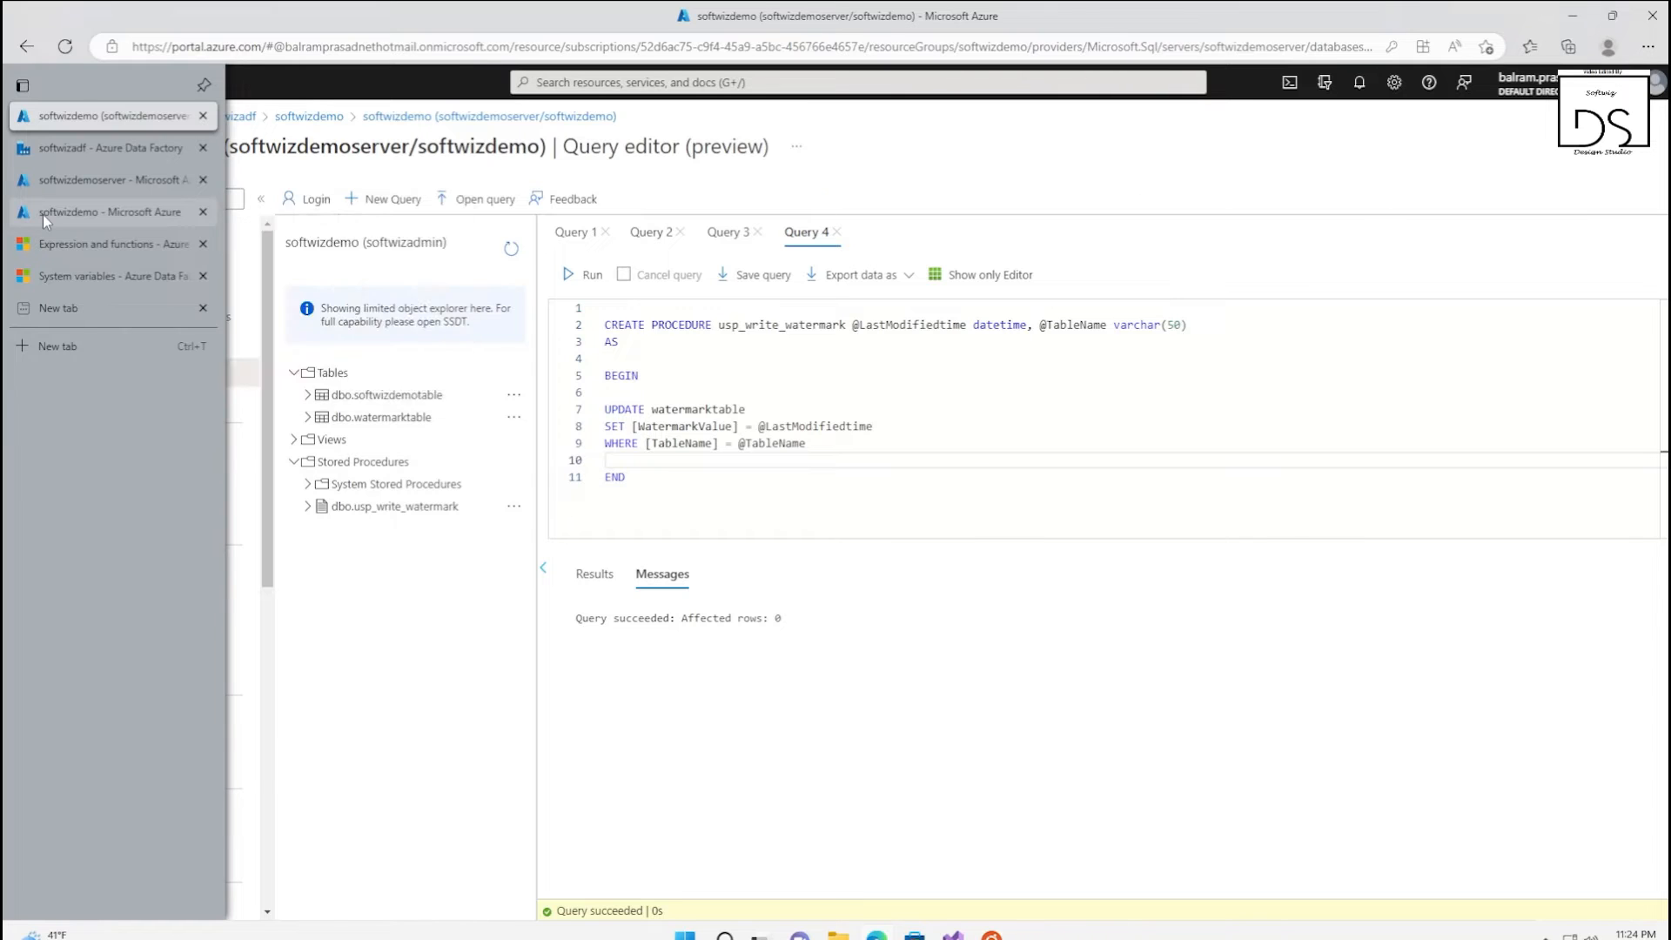
left_click(43, 214)
left_click(374, 567)
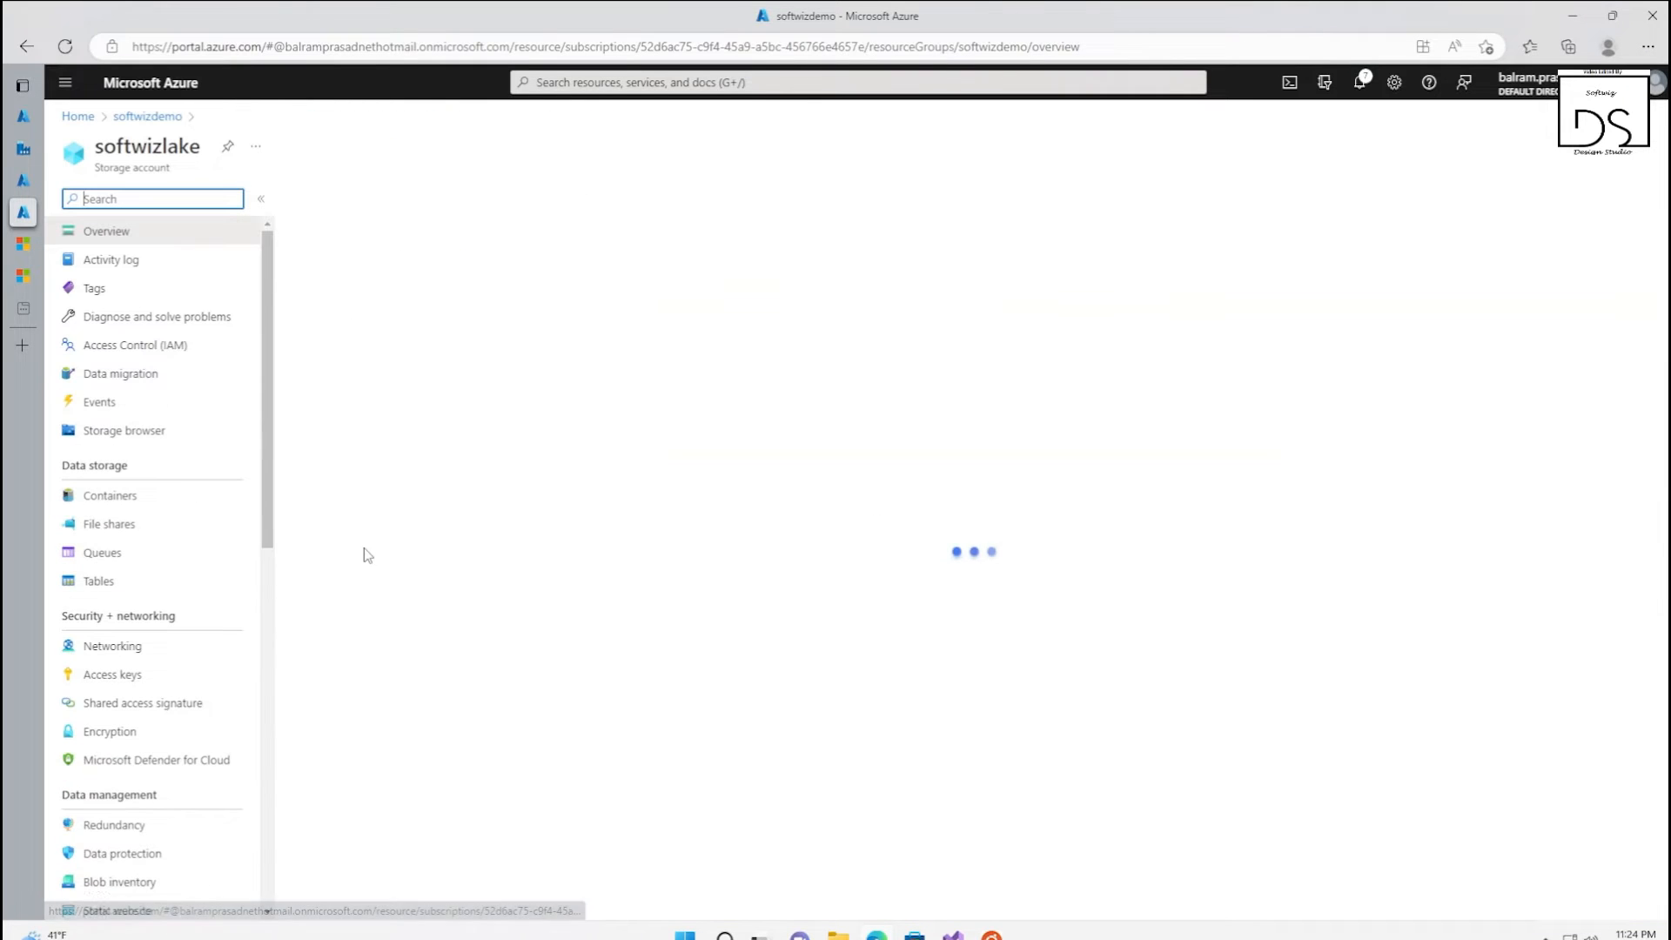
left_click(110, 496)
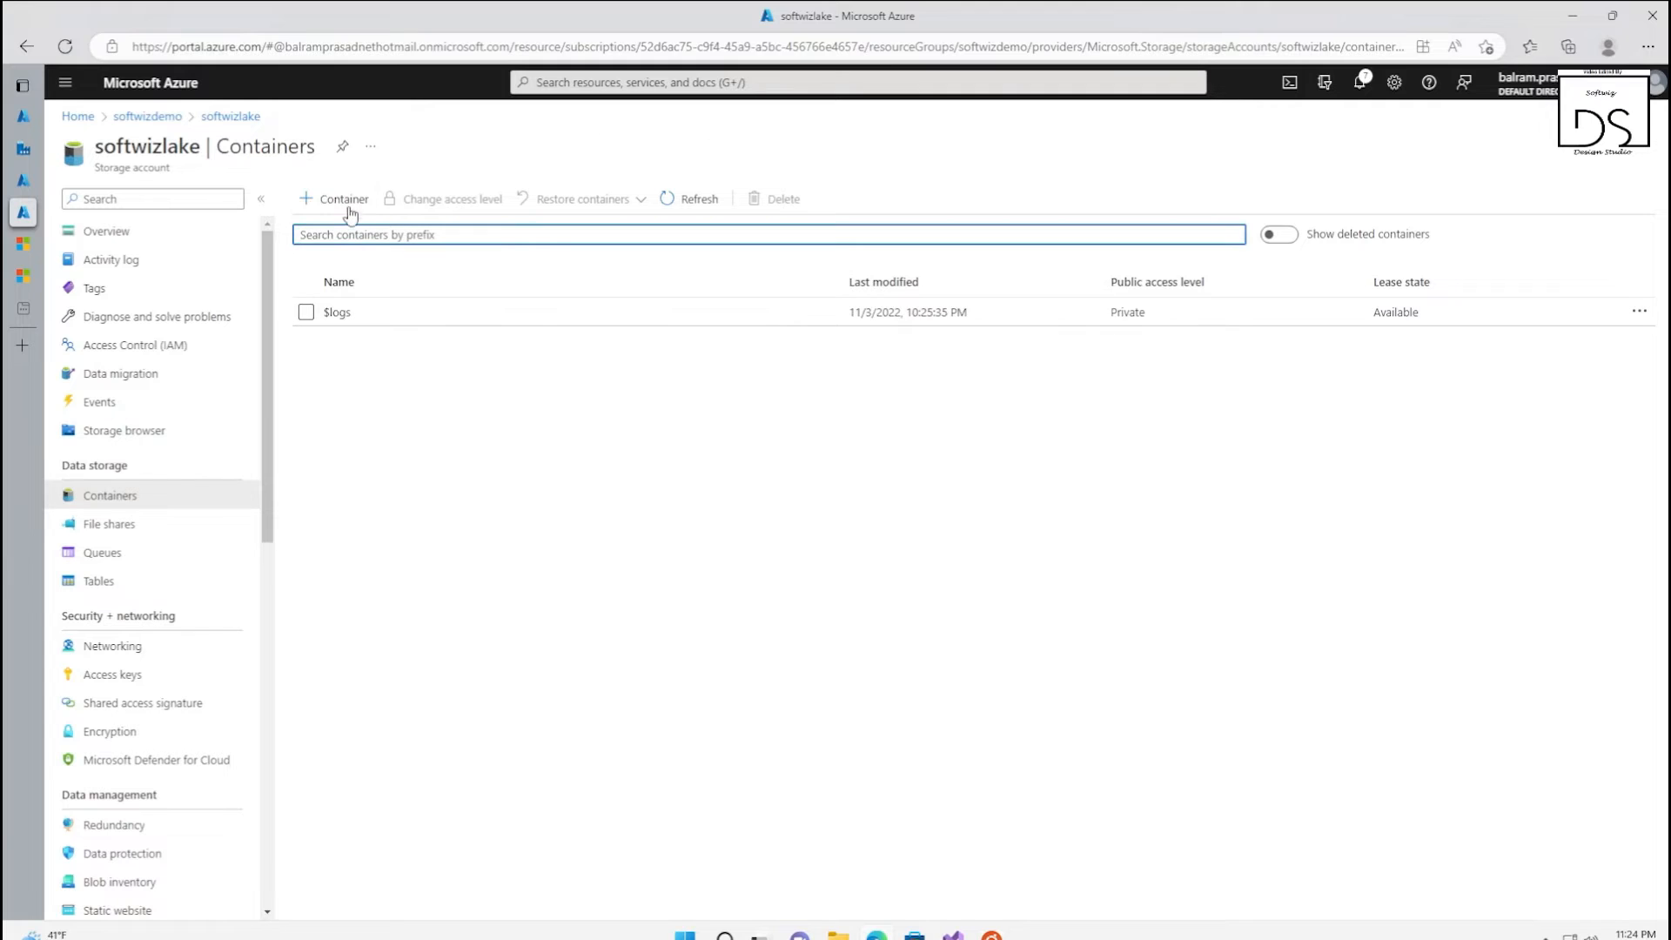
left_click(349, 204)
type("data")
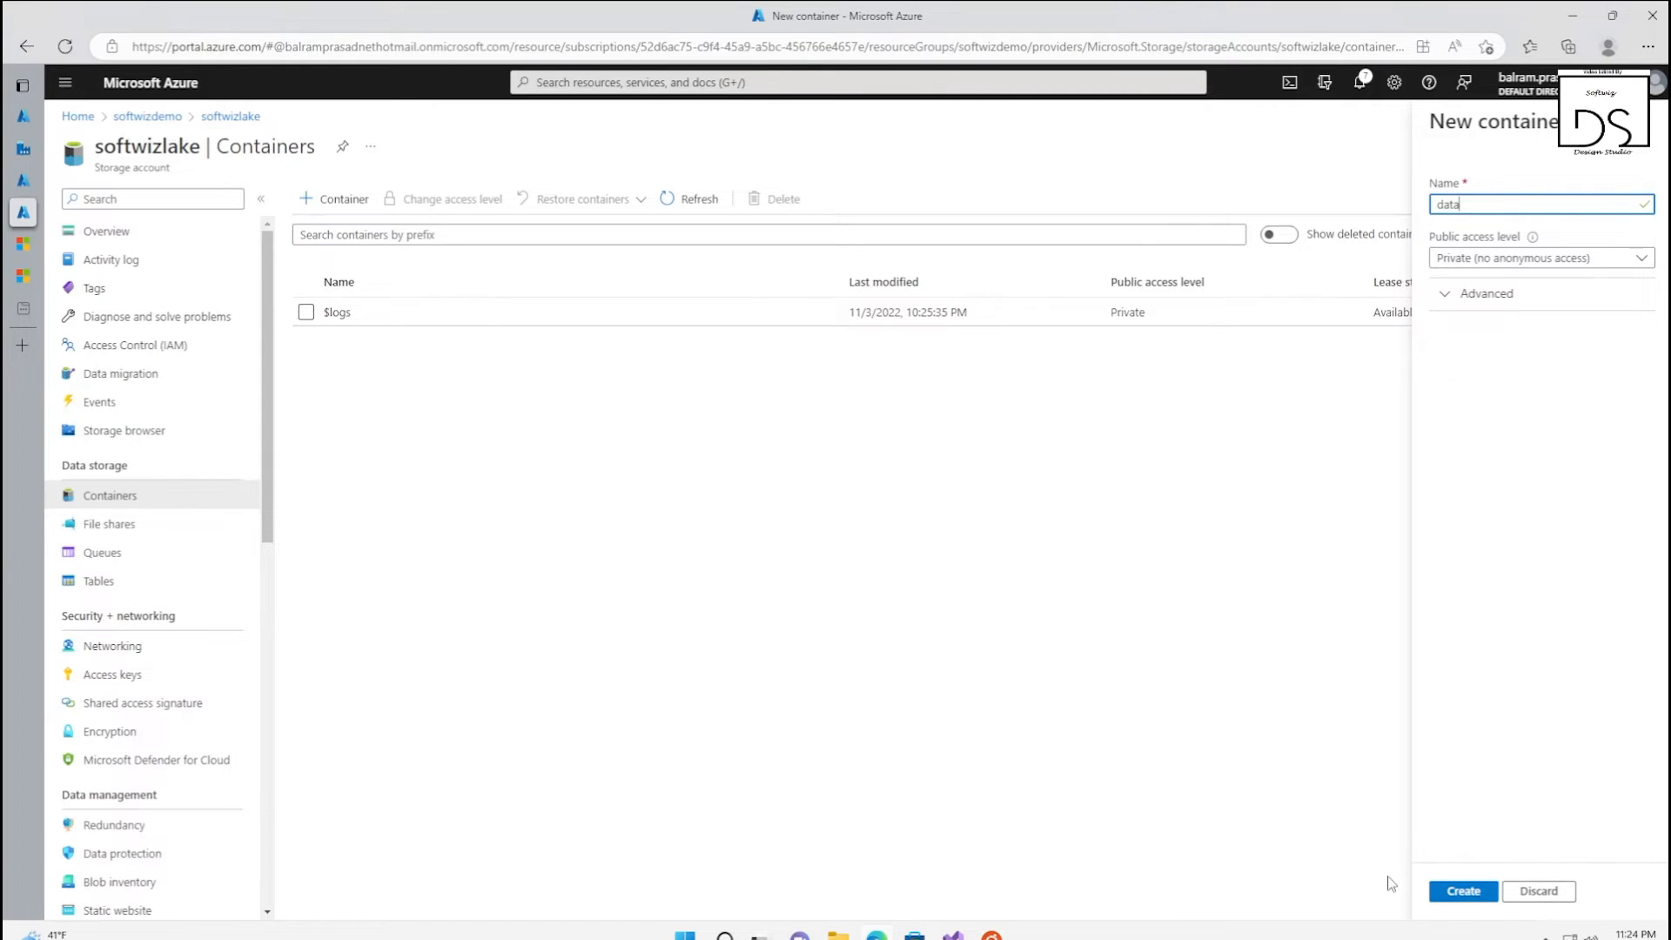
left_click(1462, 890)
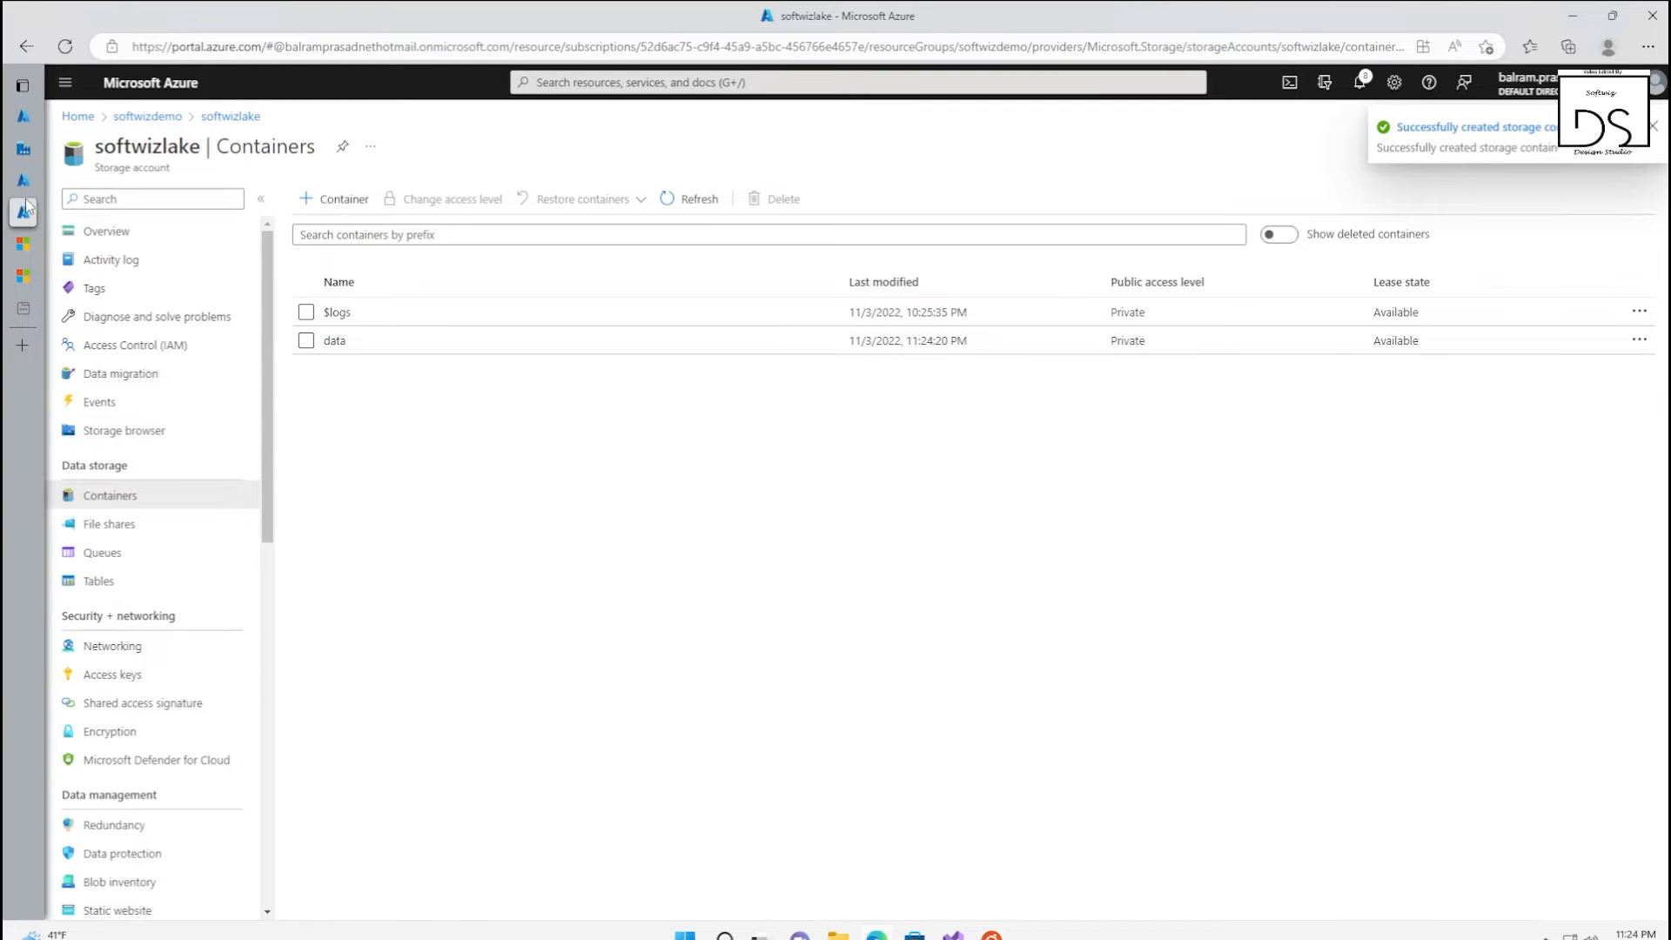
Switch to the softwizadf data factory and start a new linked service of type Azure SQL Database
mouse_move(29, 186)
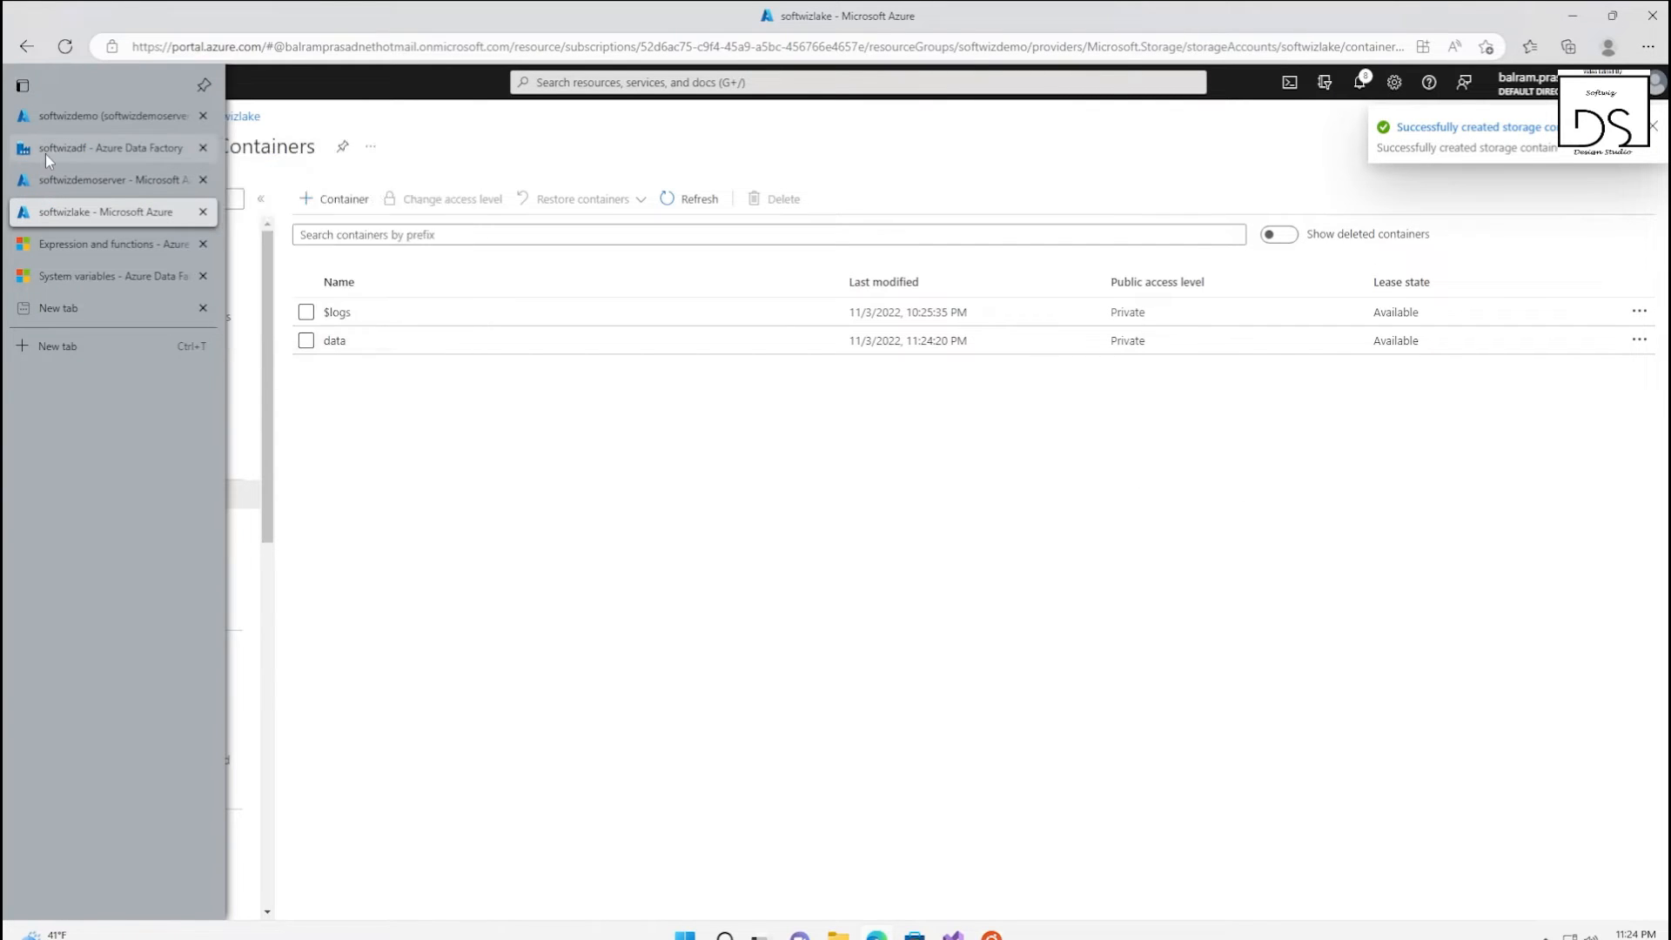
left_click(48, 154)
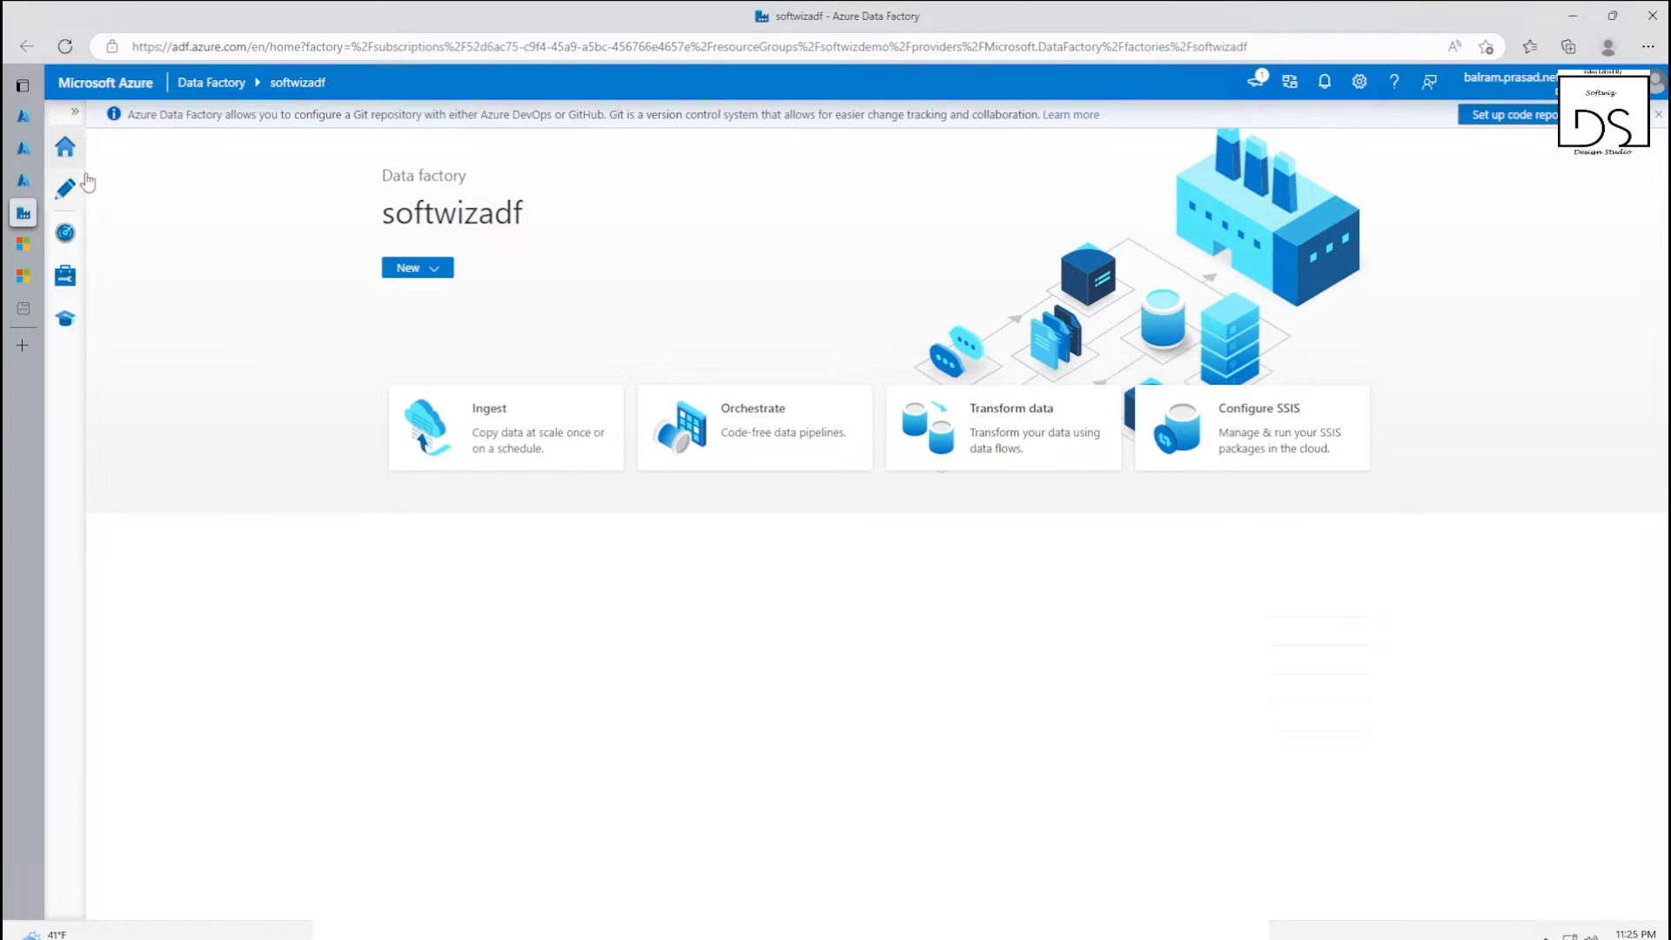
left_click(65, 275)
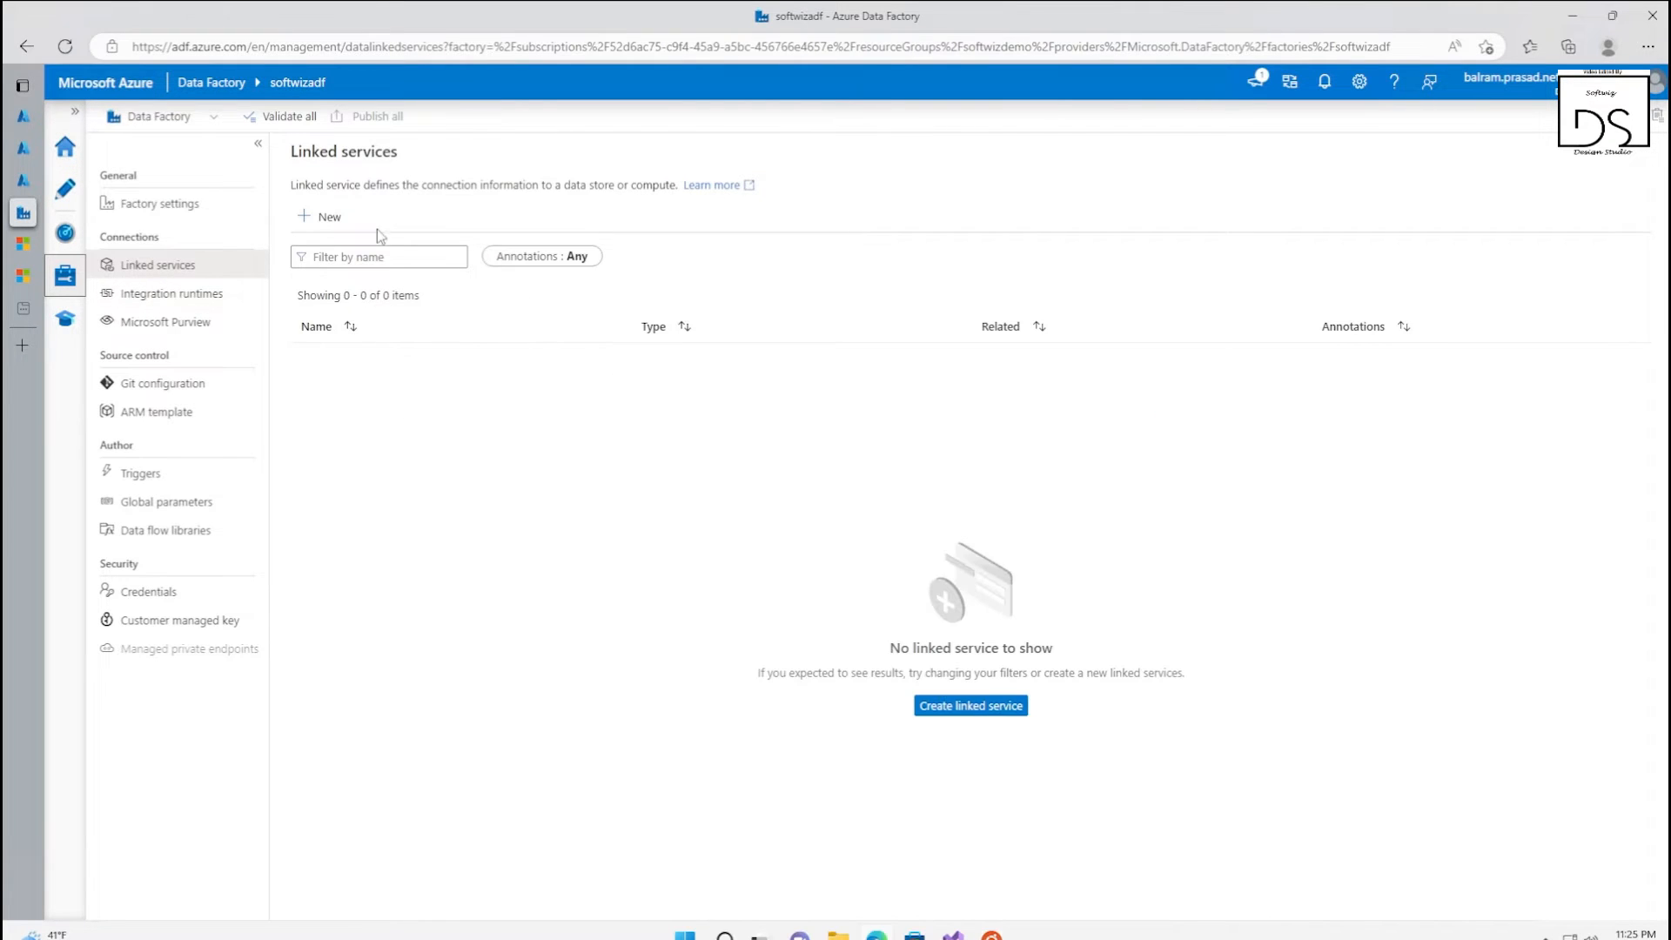
left_click(972, 709)
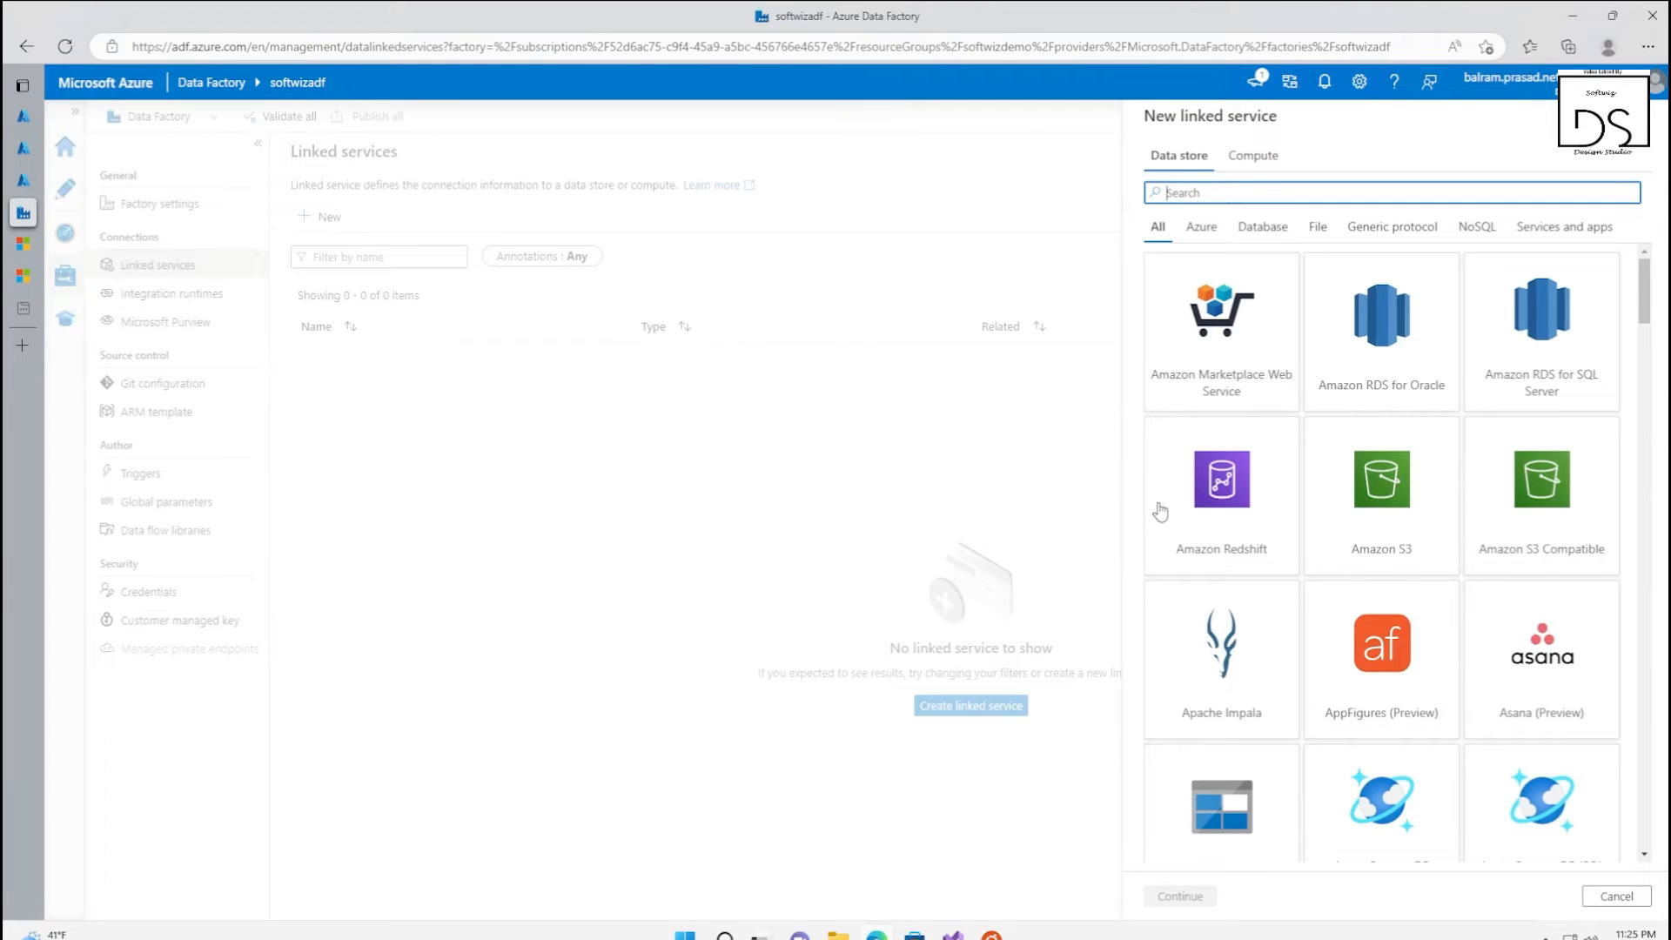
type("sql")
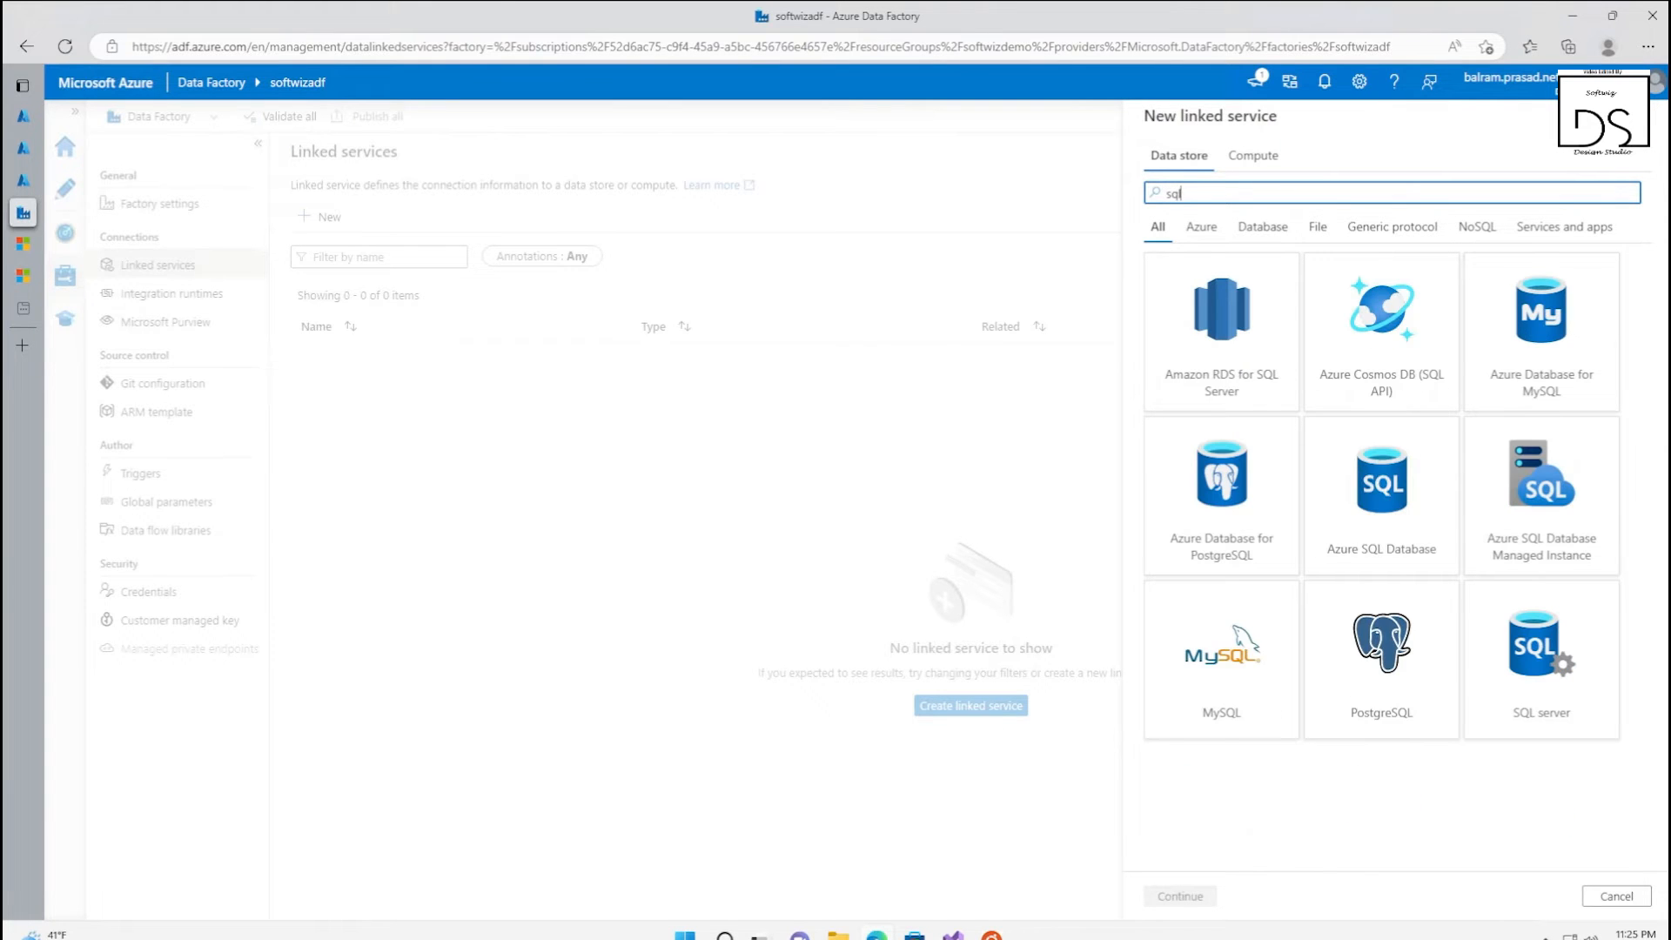
left_click(1346, 570)
left_click(1180, 894)
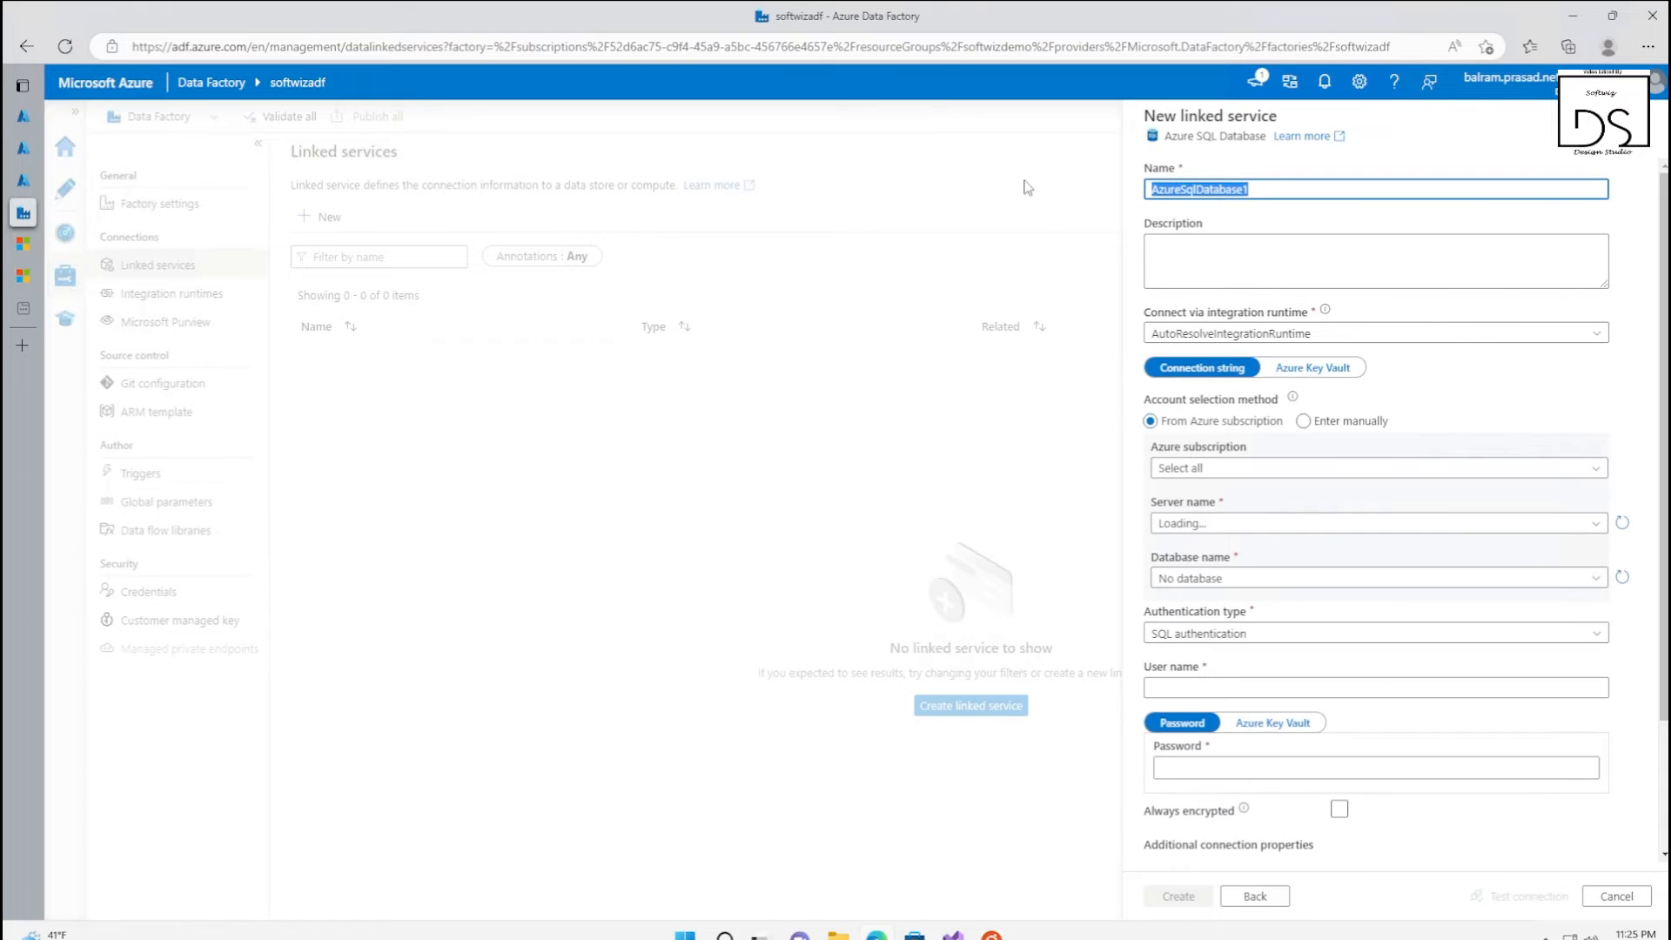
Name the new Azure SQL Database linked service SoftwizSourceSQL
type("Softwi")
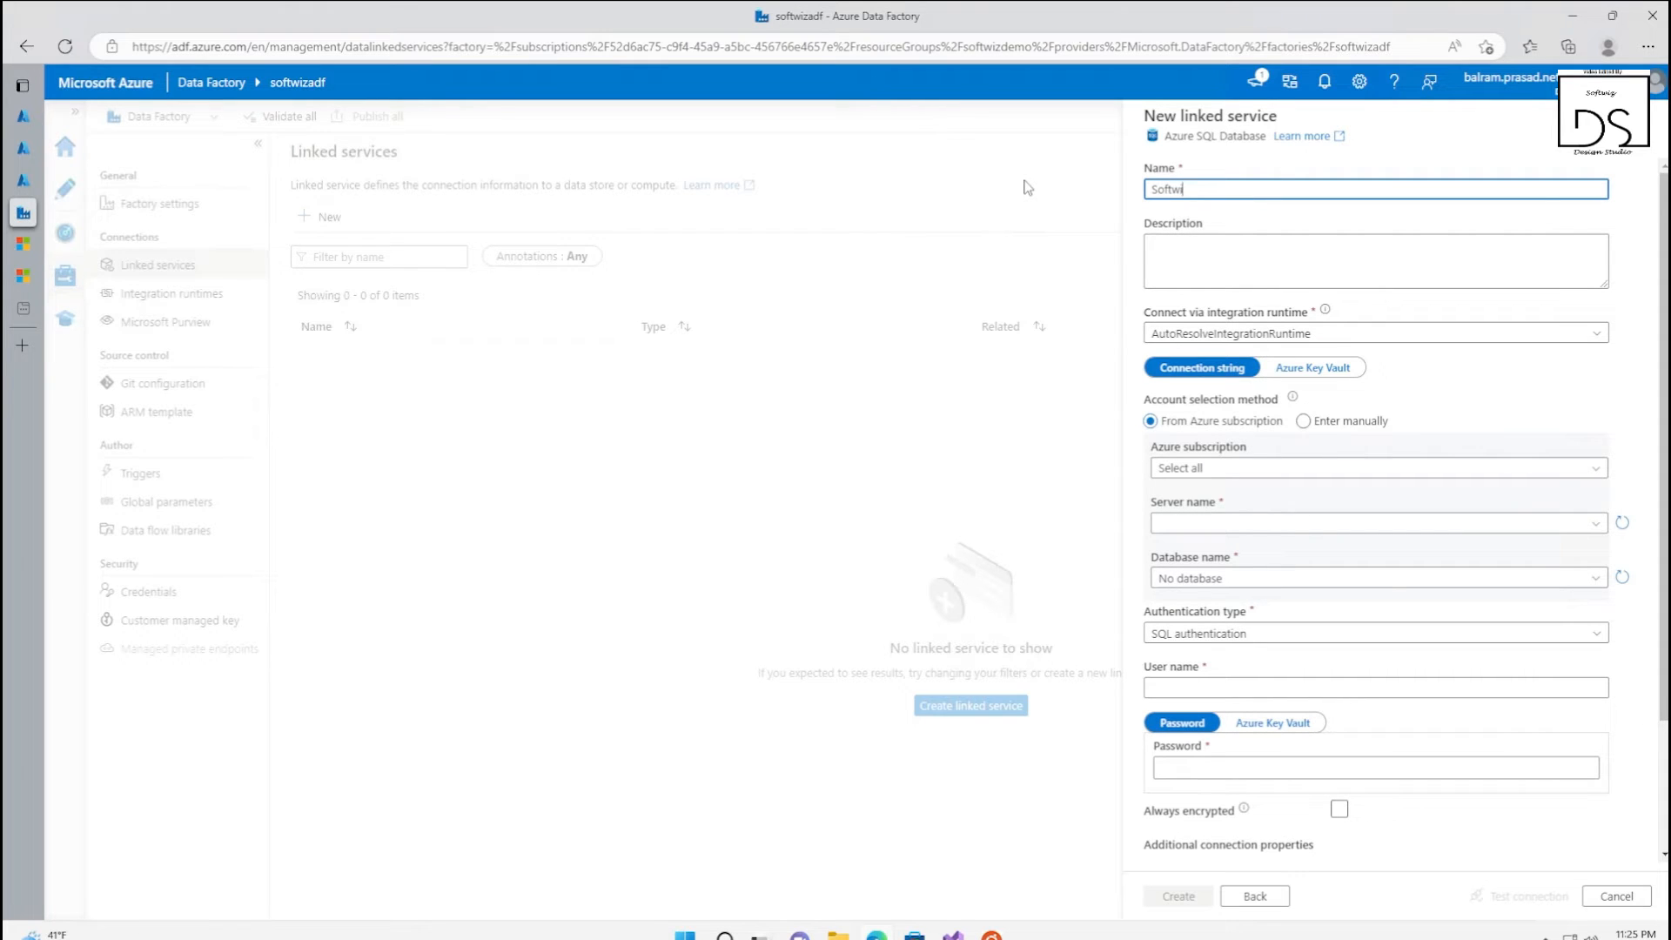
type("zSourceSQ")
Point the linked service to the Visual Studio Enterprise Subscription, server softwizdemoserver and database softwizdemo, selected from the Azure subscription
left_click(1303, 421)
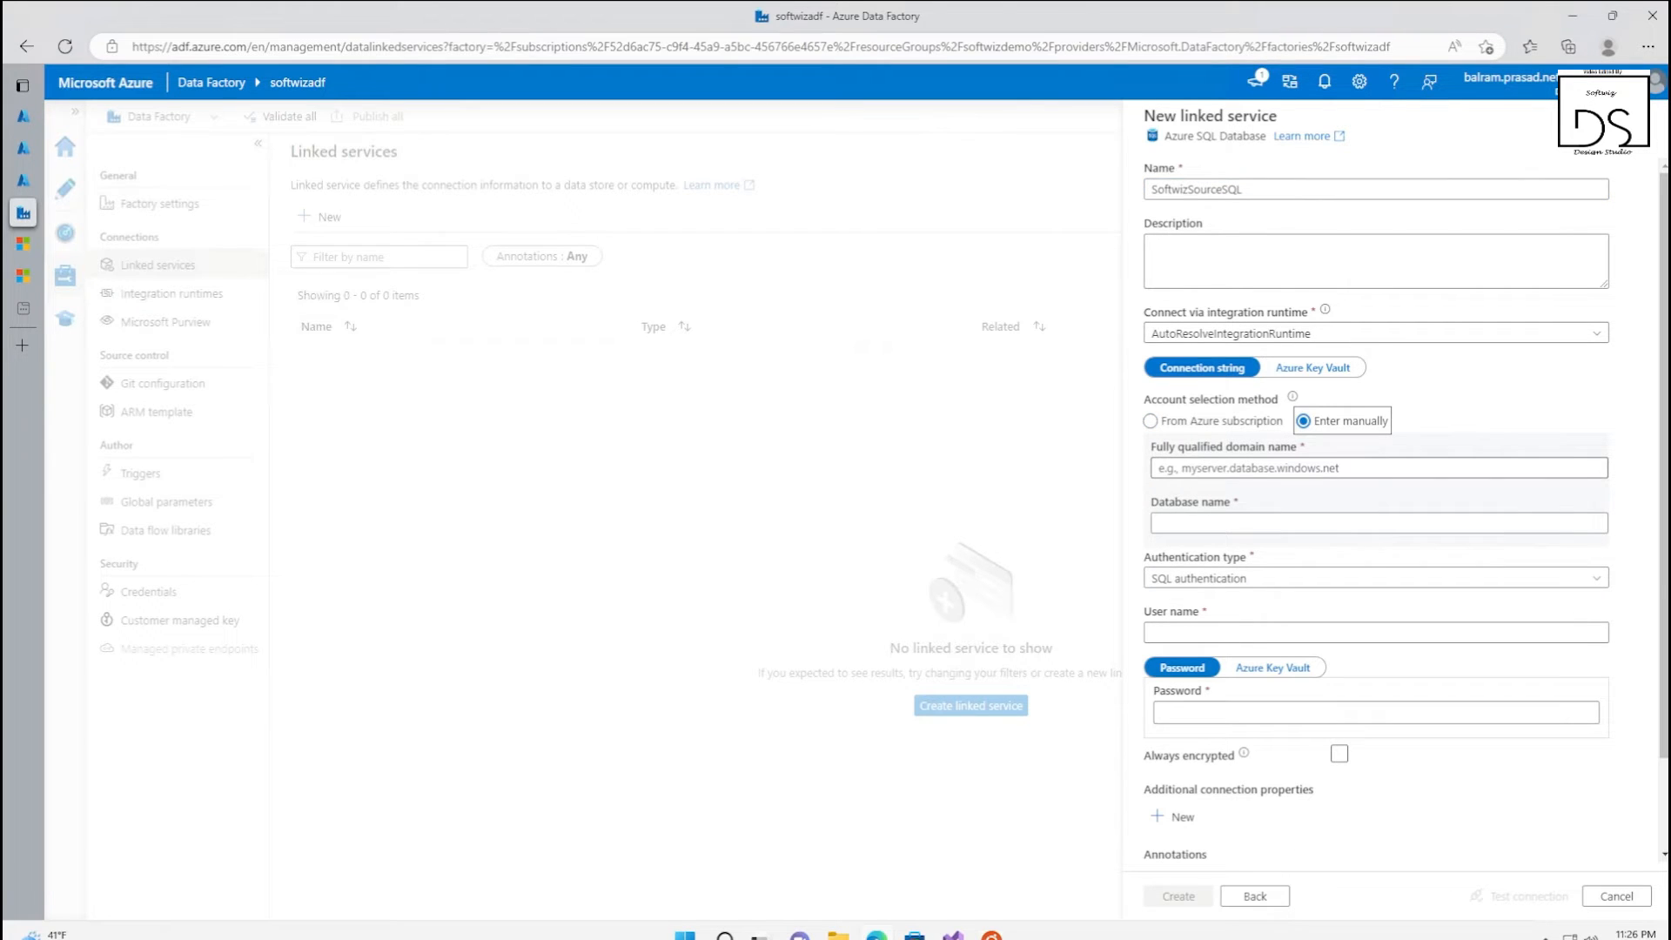
left_click(1149, 421)
left_click(1263, 470)
left_click(1225, 526)
left_click(1264, 527)
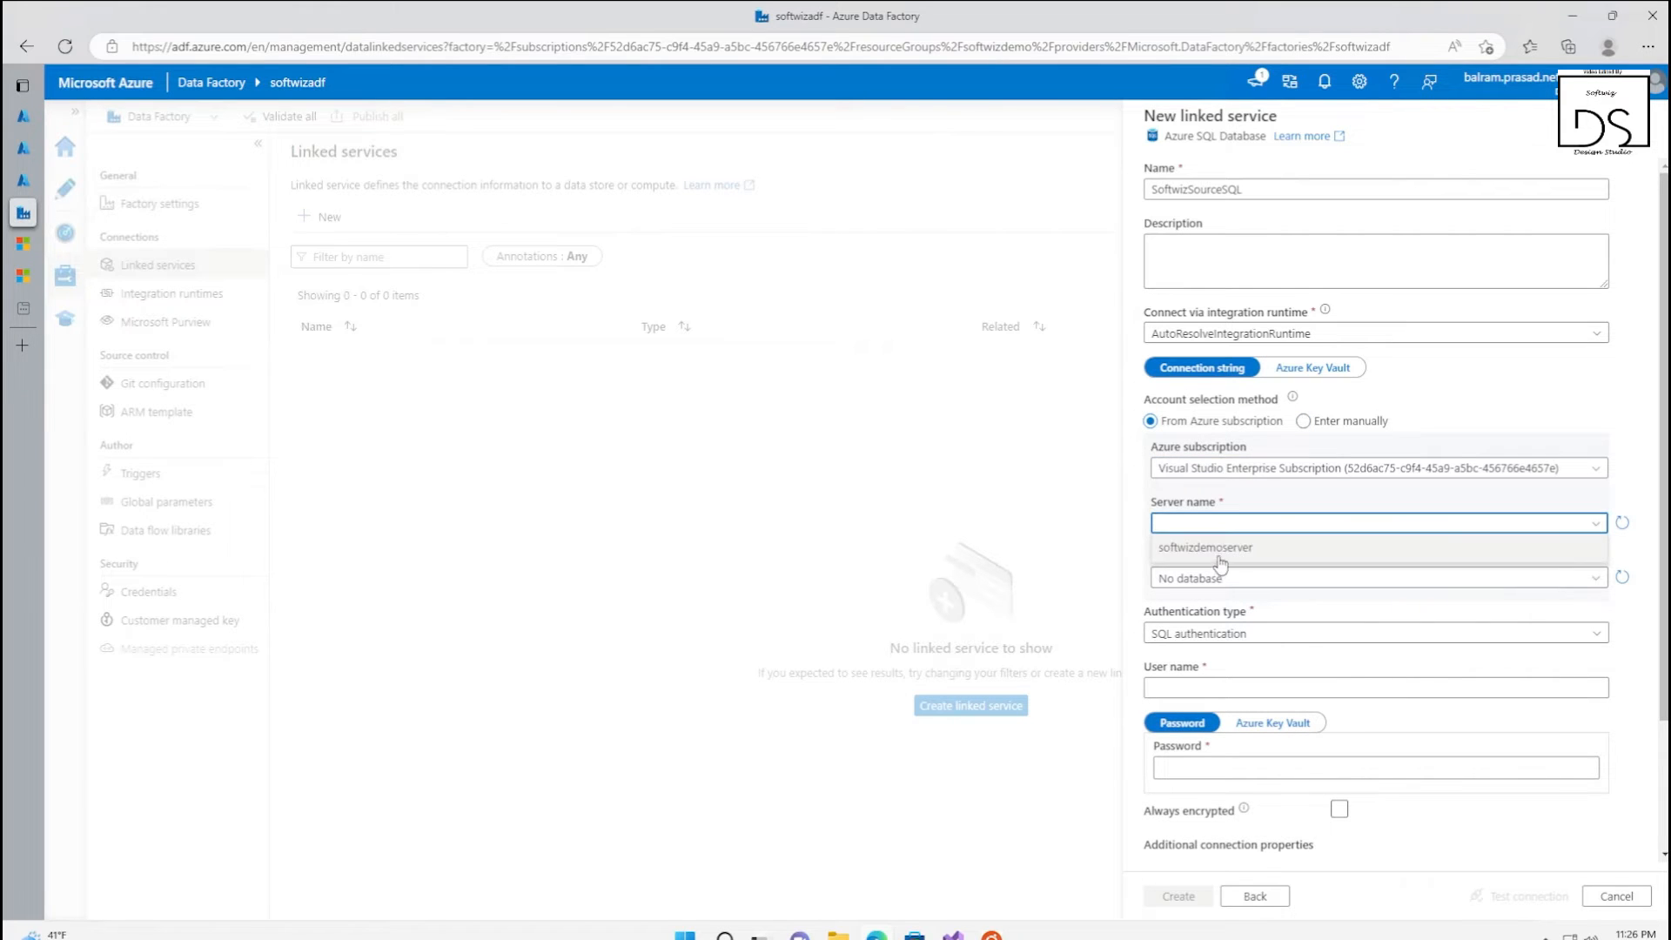
left_click(1274, 555)
left_click(1272, 580)
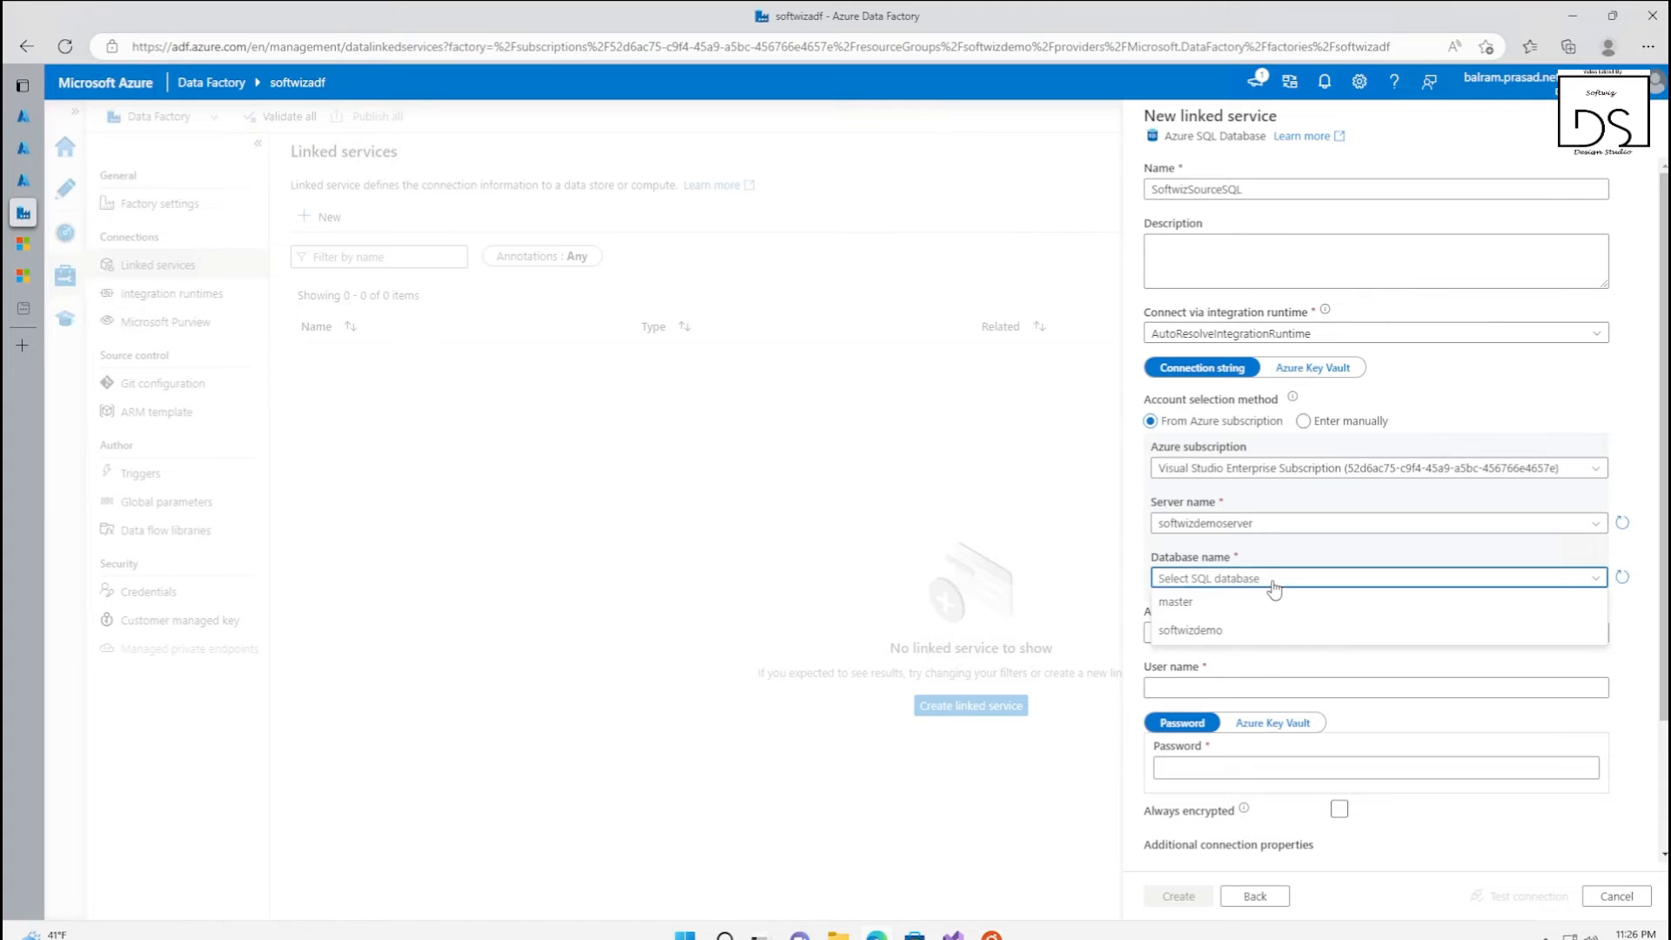
left_click(1237, 632)
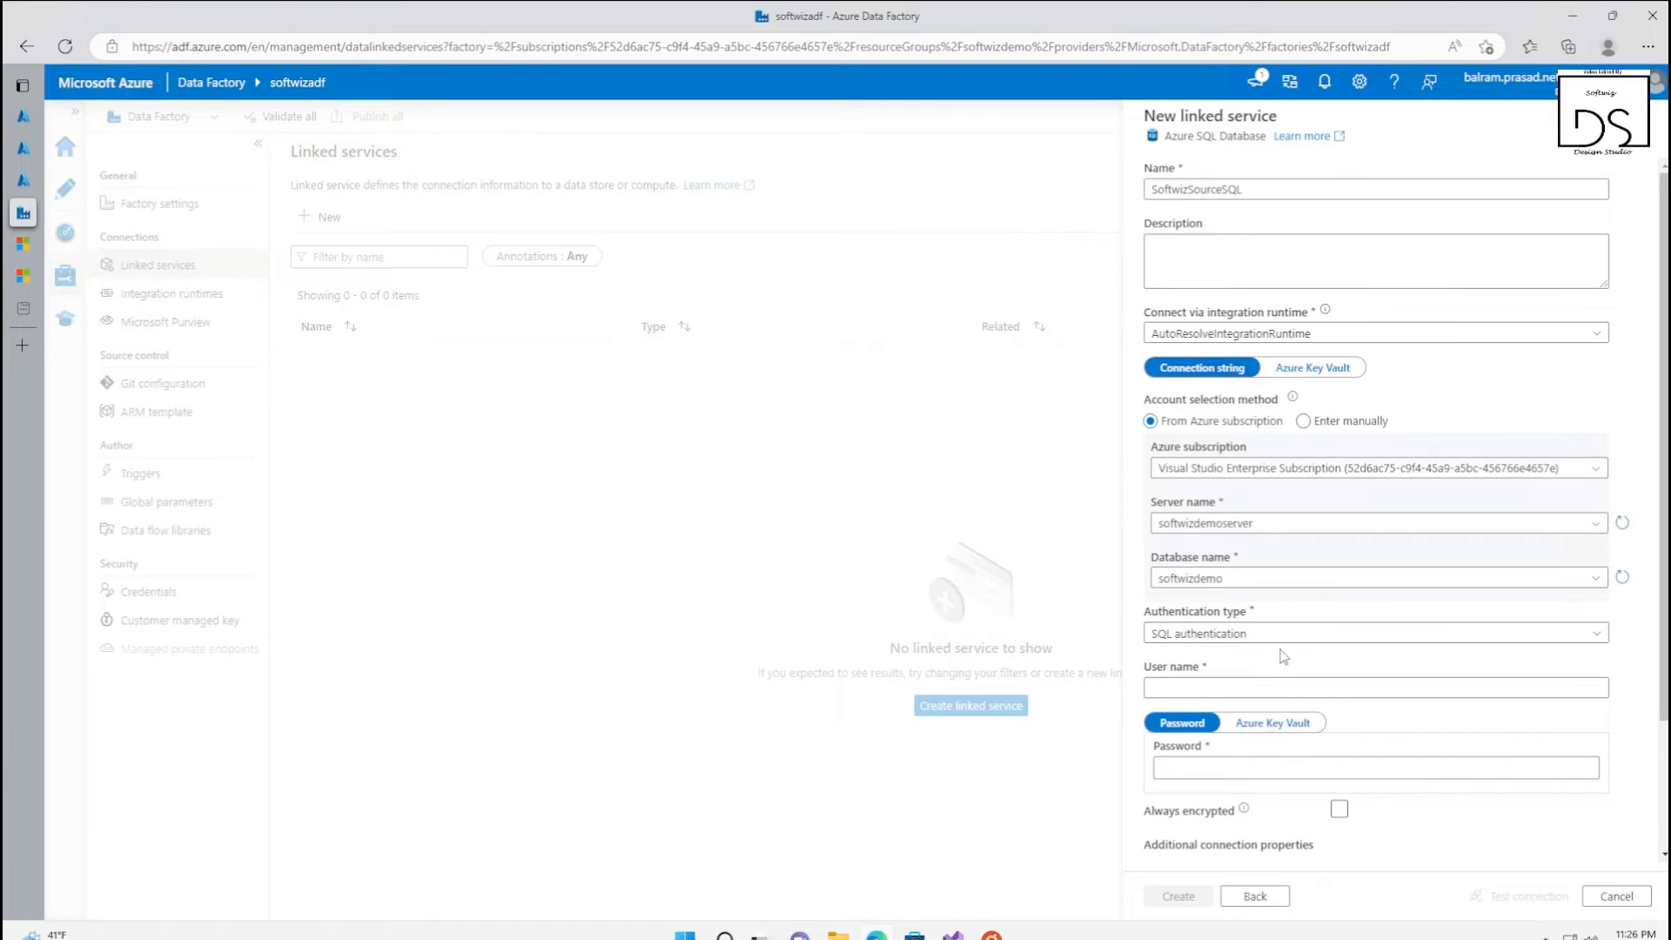
Keep SQL authentication and fill in the user name softwizadmin, copied from the softwizdemoserver overview's server admin value
left_click(1220, 636)
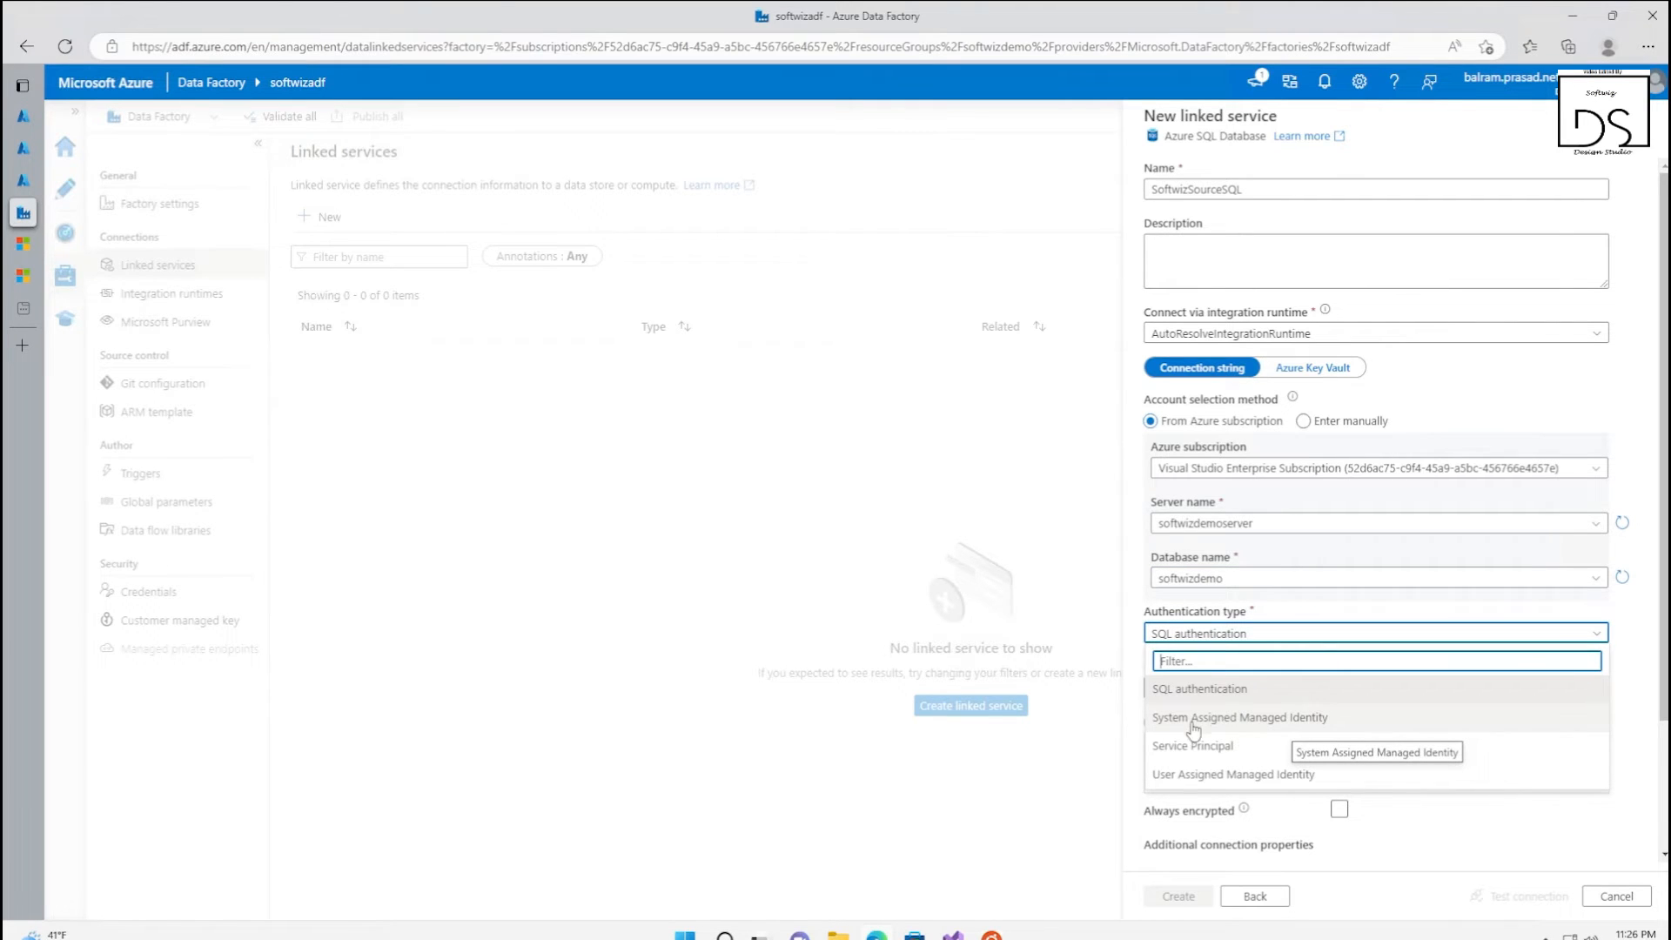
left_click(1327, 610)
left_click(1321, 686)
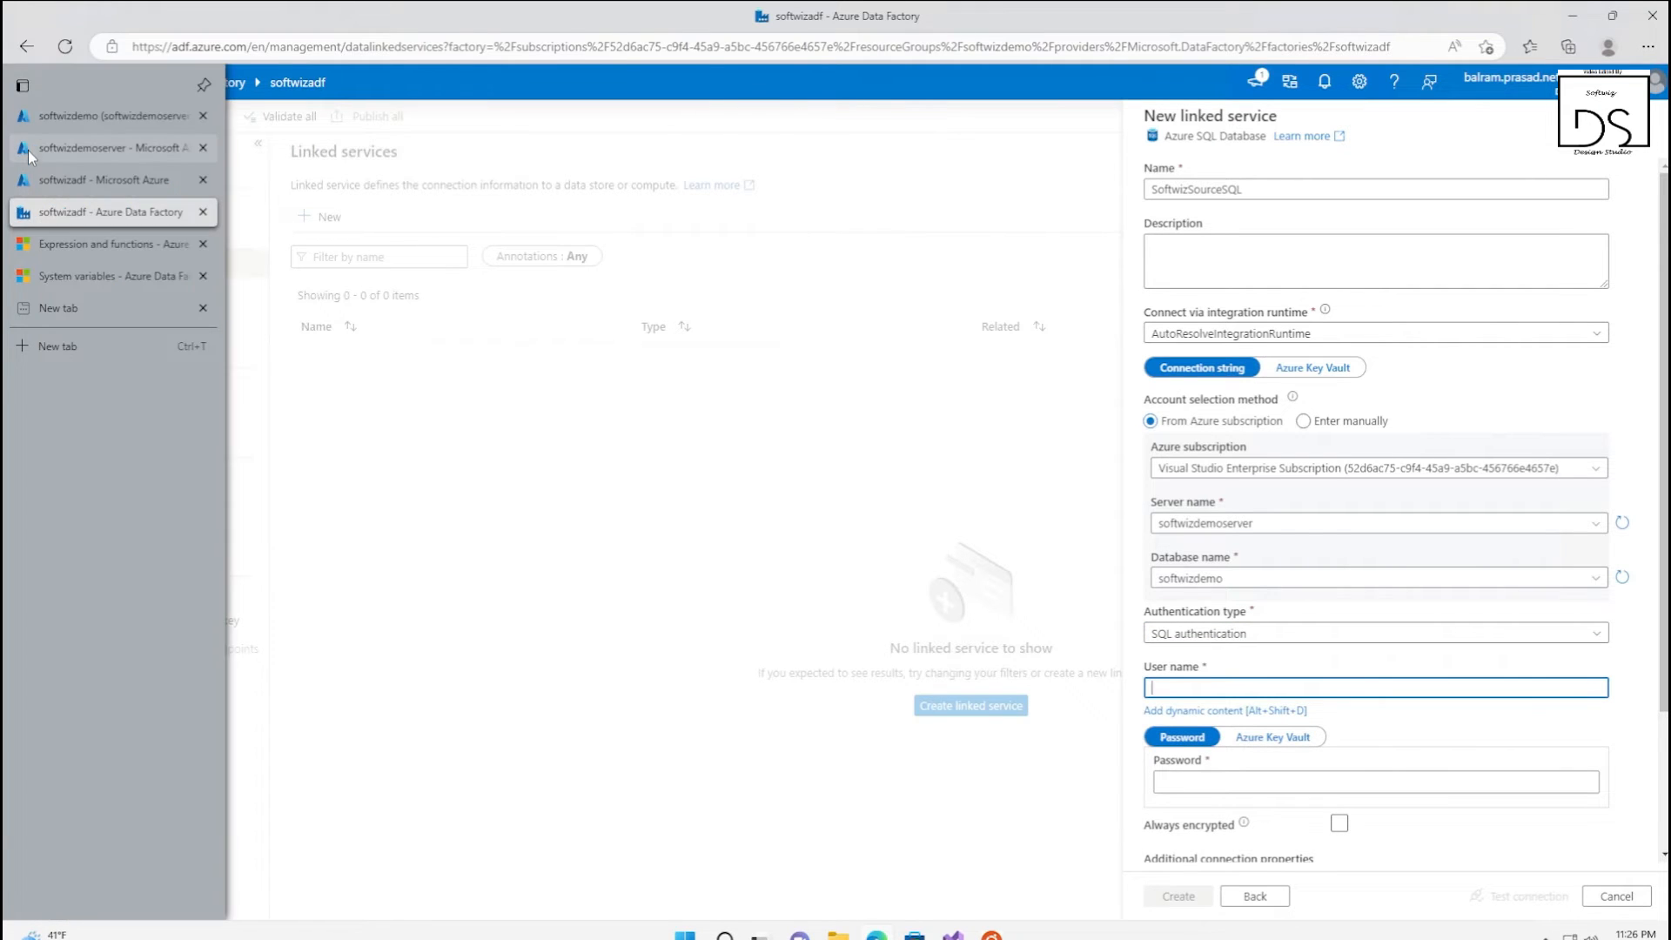
left_click(28, 149)
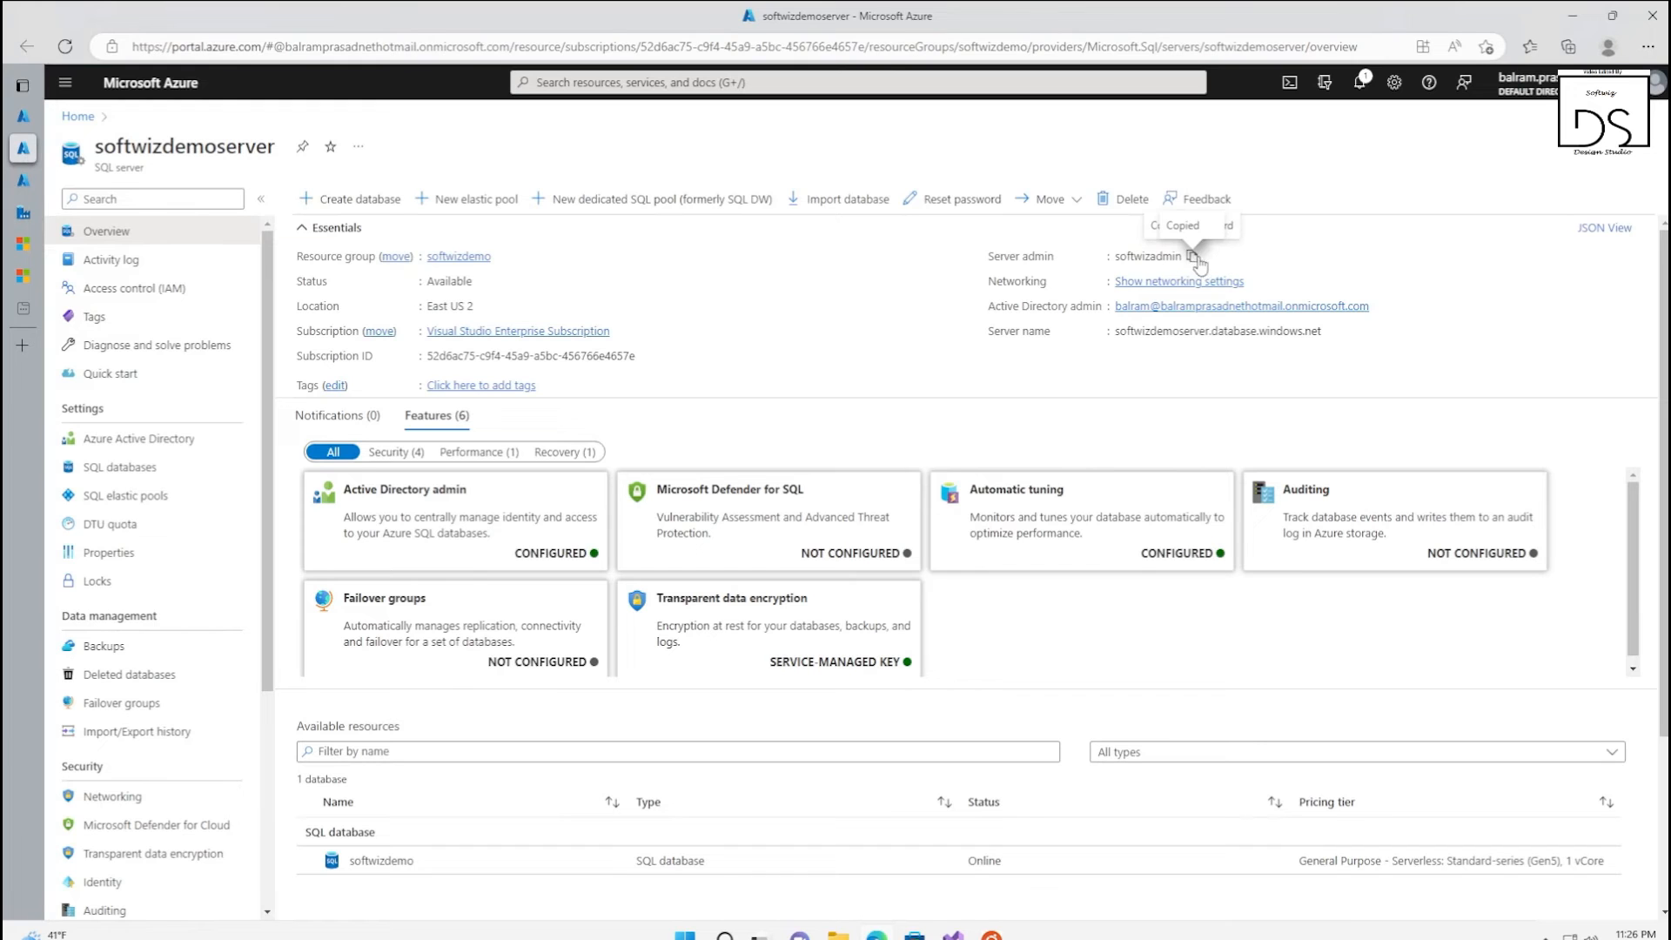
left_click(35, 212)
key("ctrl+v")
Keep direct password entry instead of Azure Key Vault and enter the SQL admin password
left_click(1279, 770)
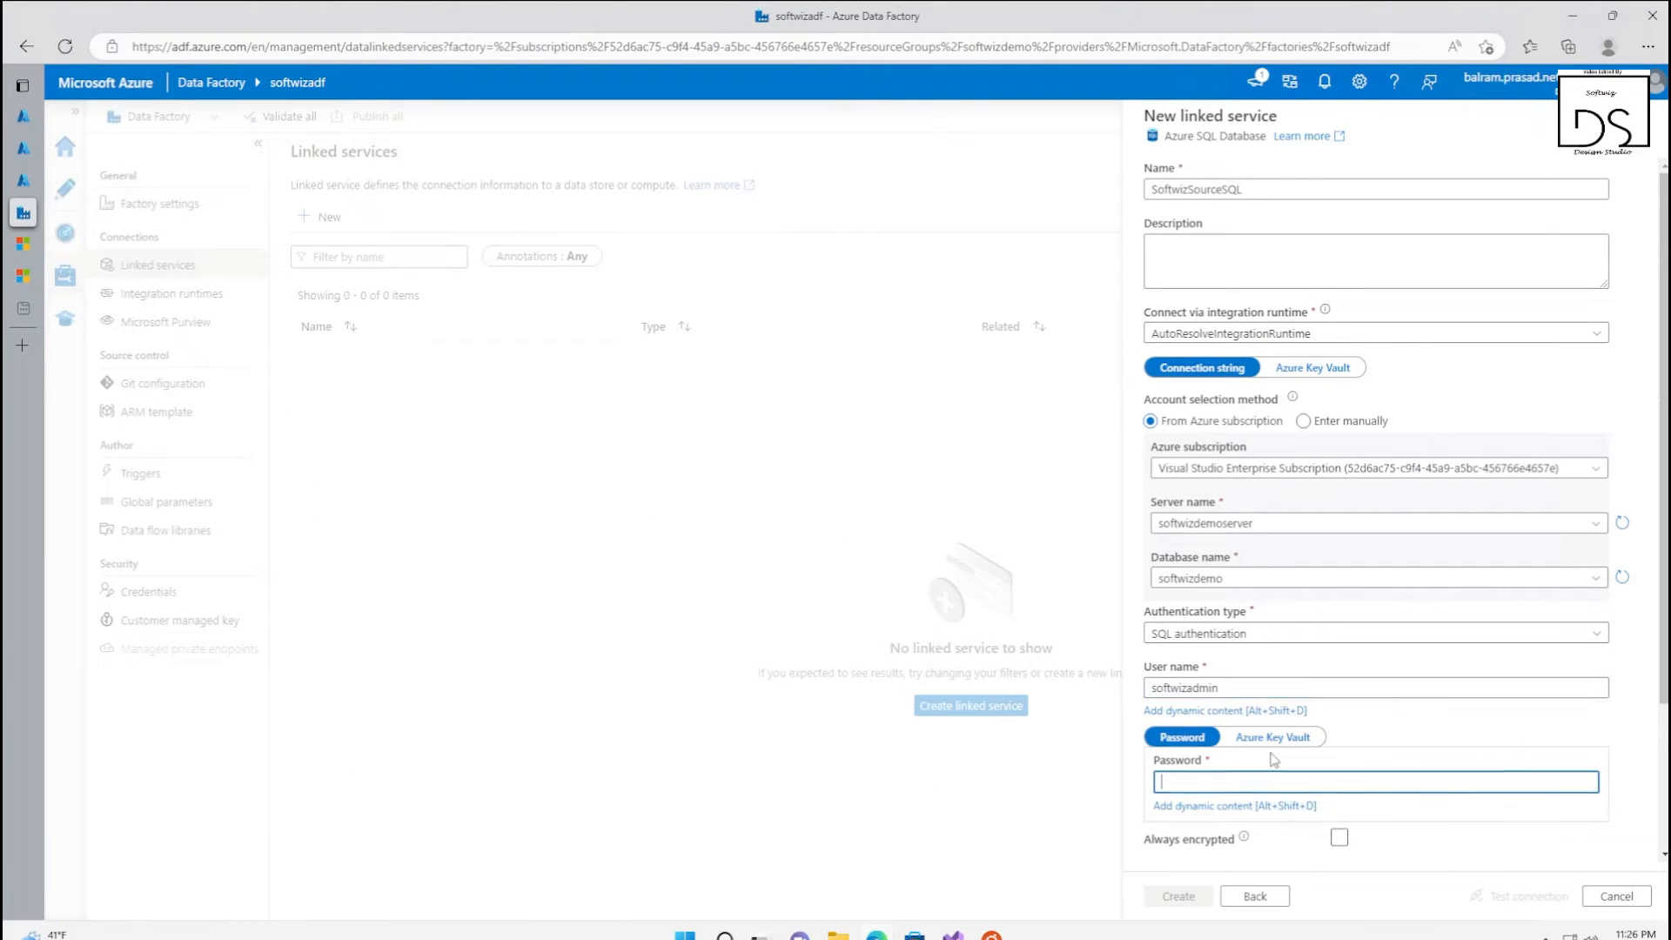
left_click(1272, 723)
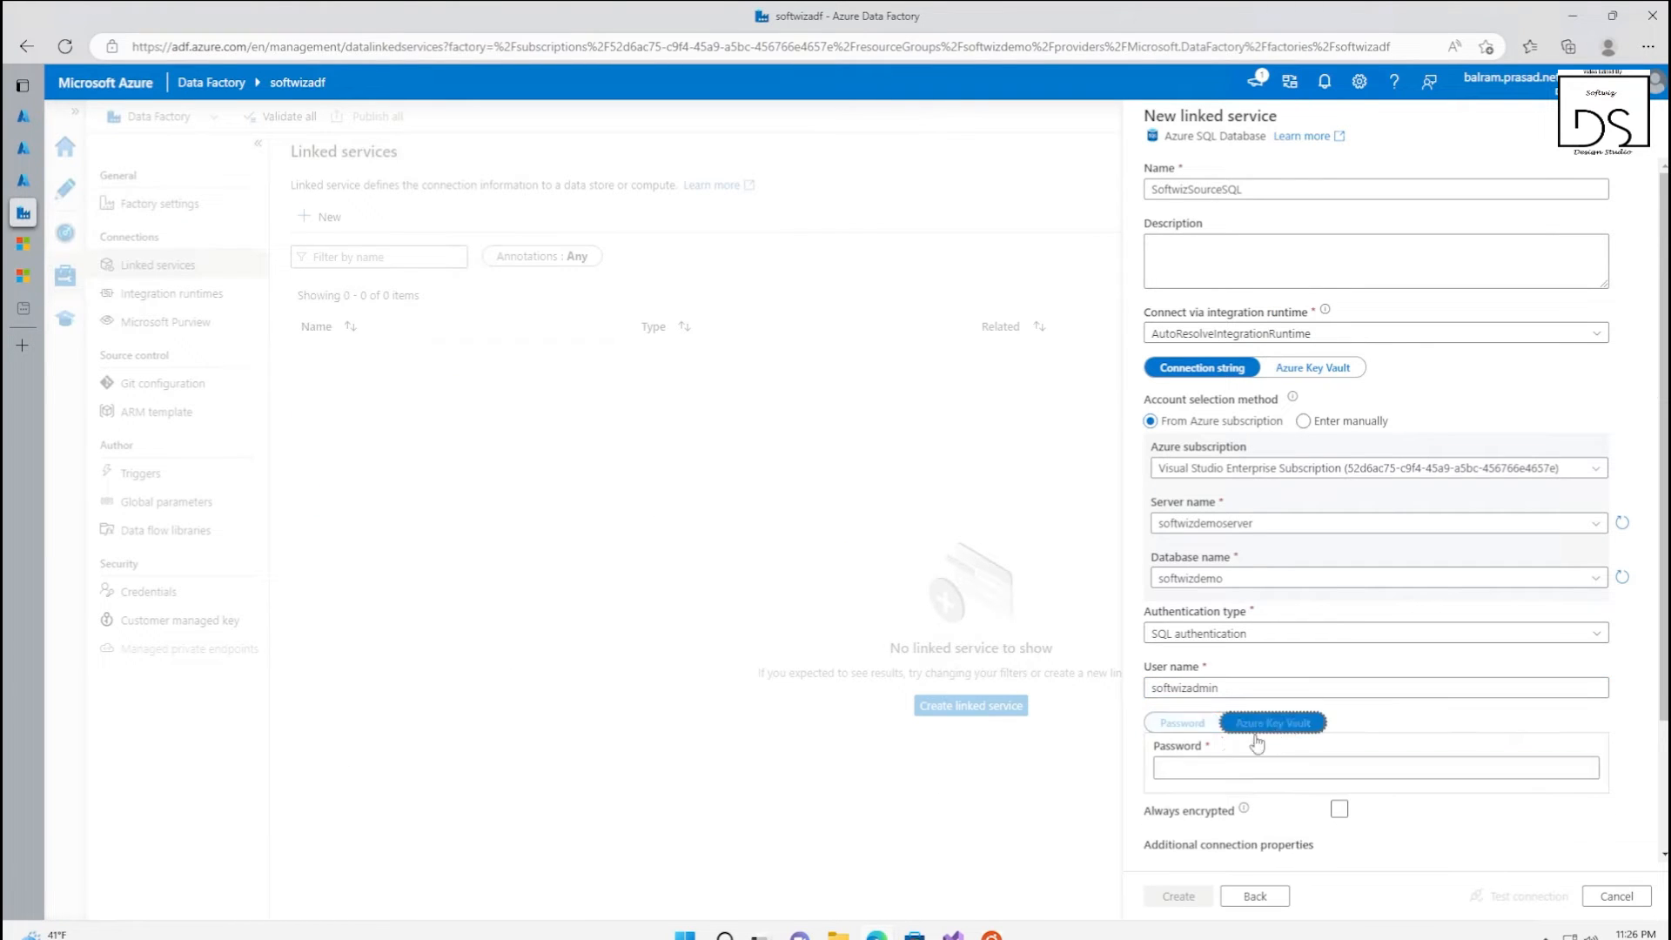
left_click(1173, 723)
left_click(1222, 767)
type("••••")
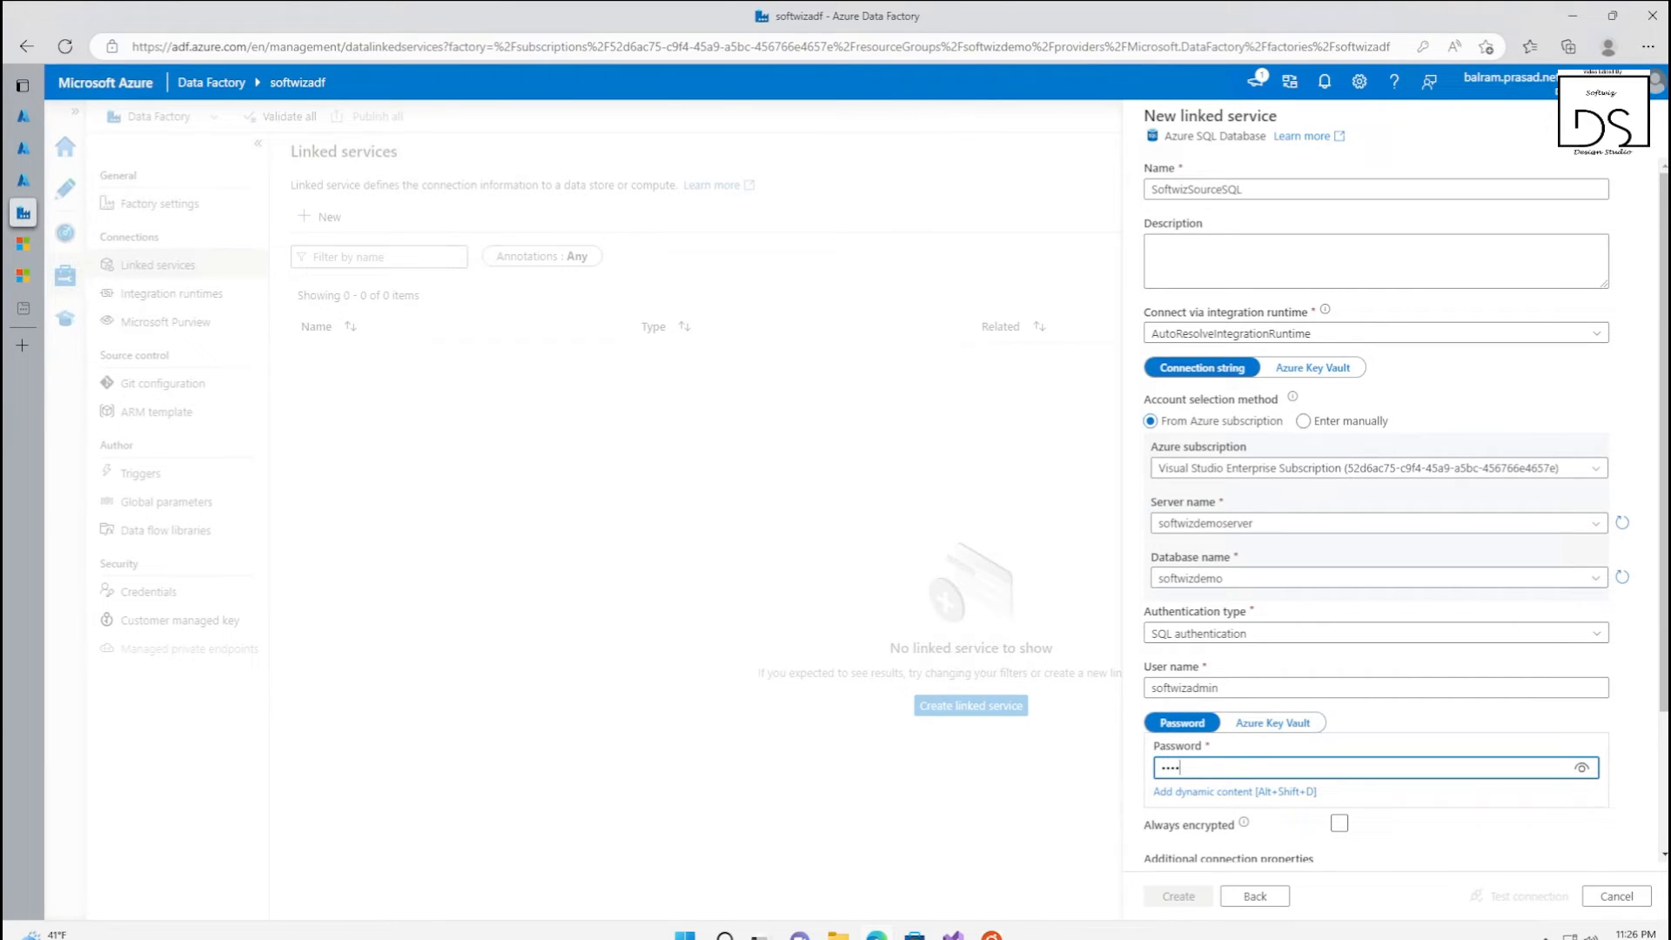
type("•")
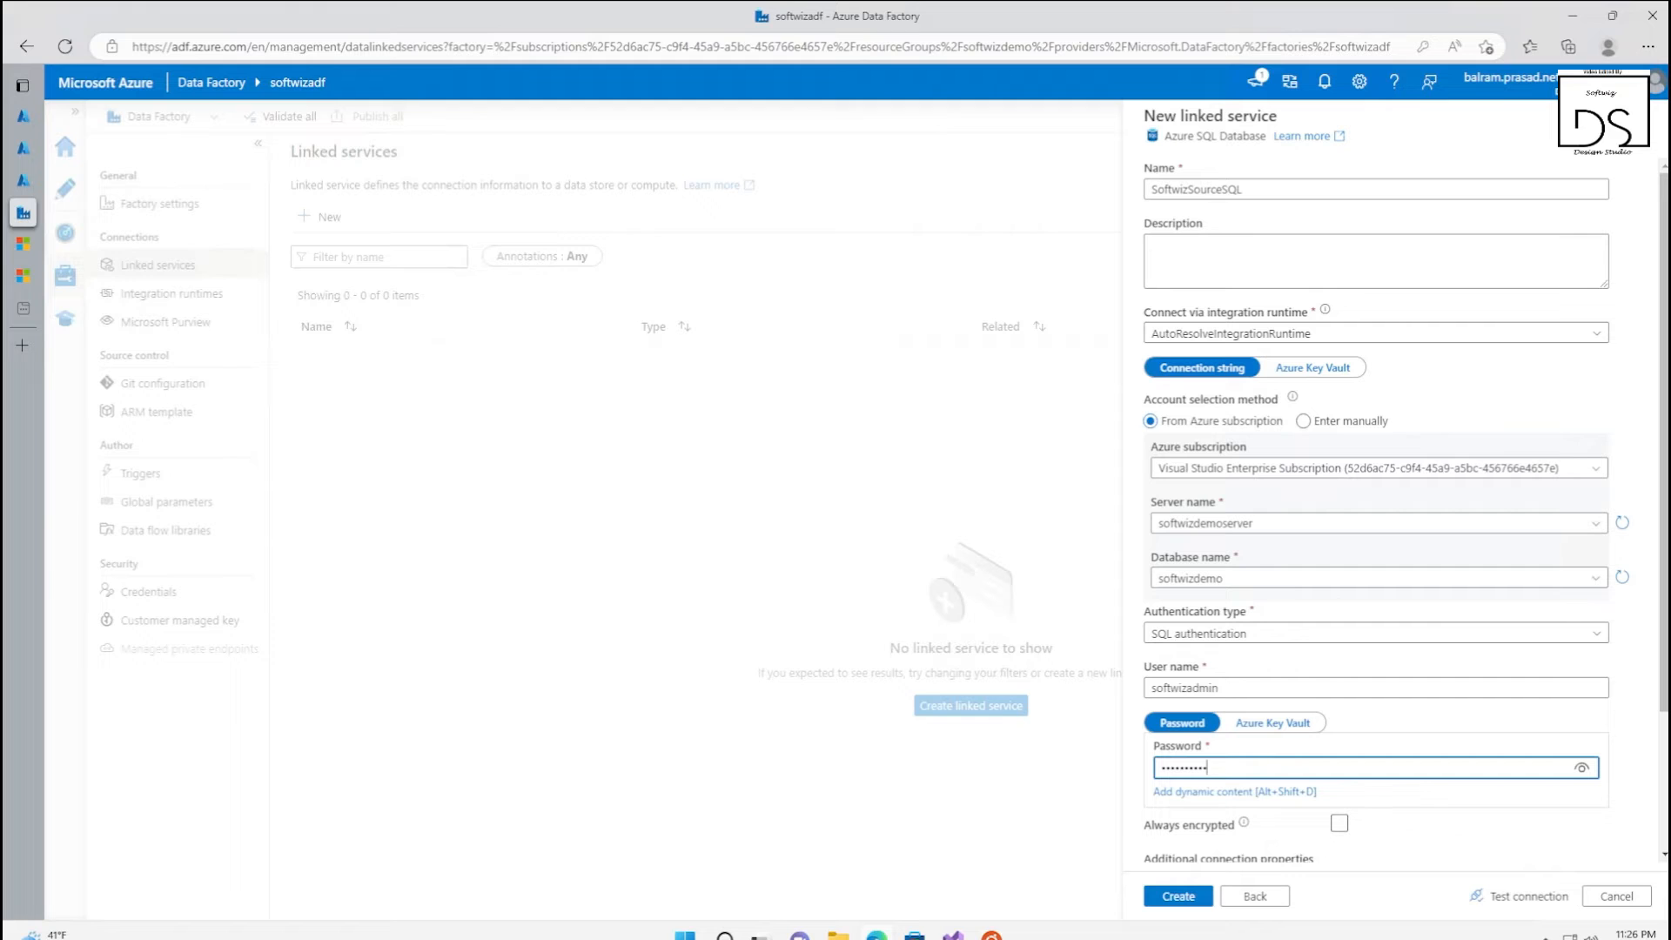
Test the connection of the SoftwizSourceSQL linked service and create it
scroll(1379, 837, "down", 2)
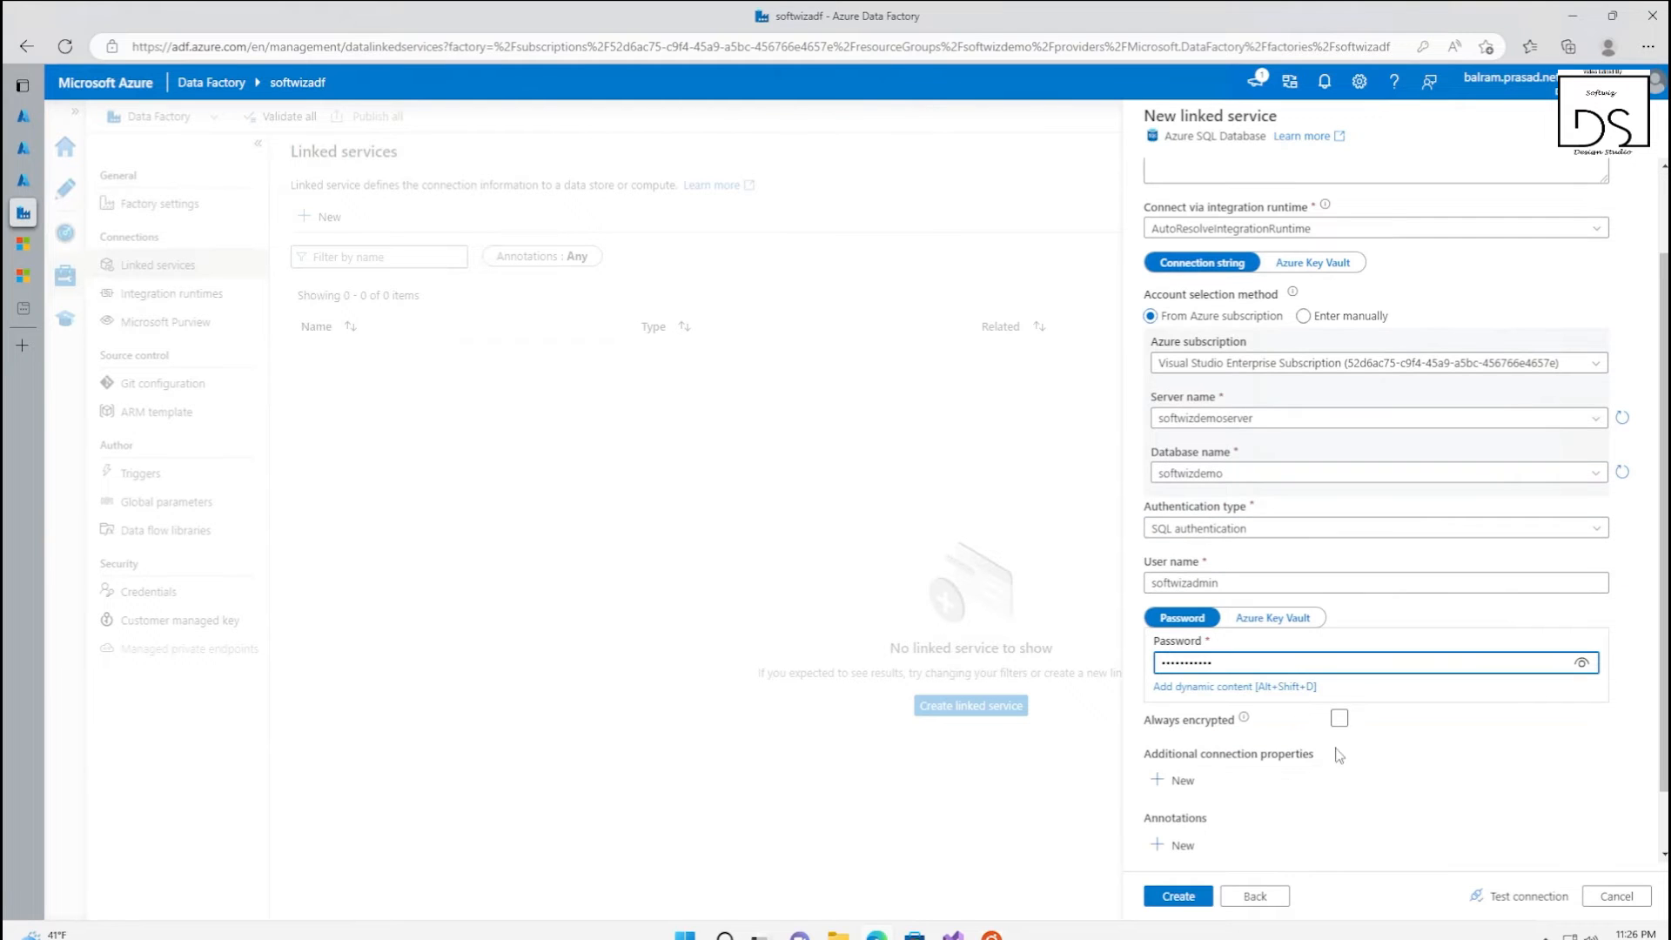
left_click(1525, 896)
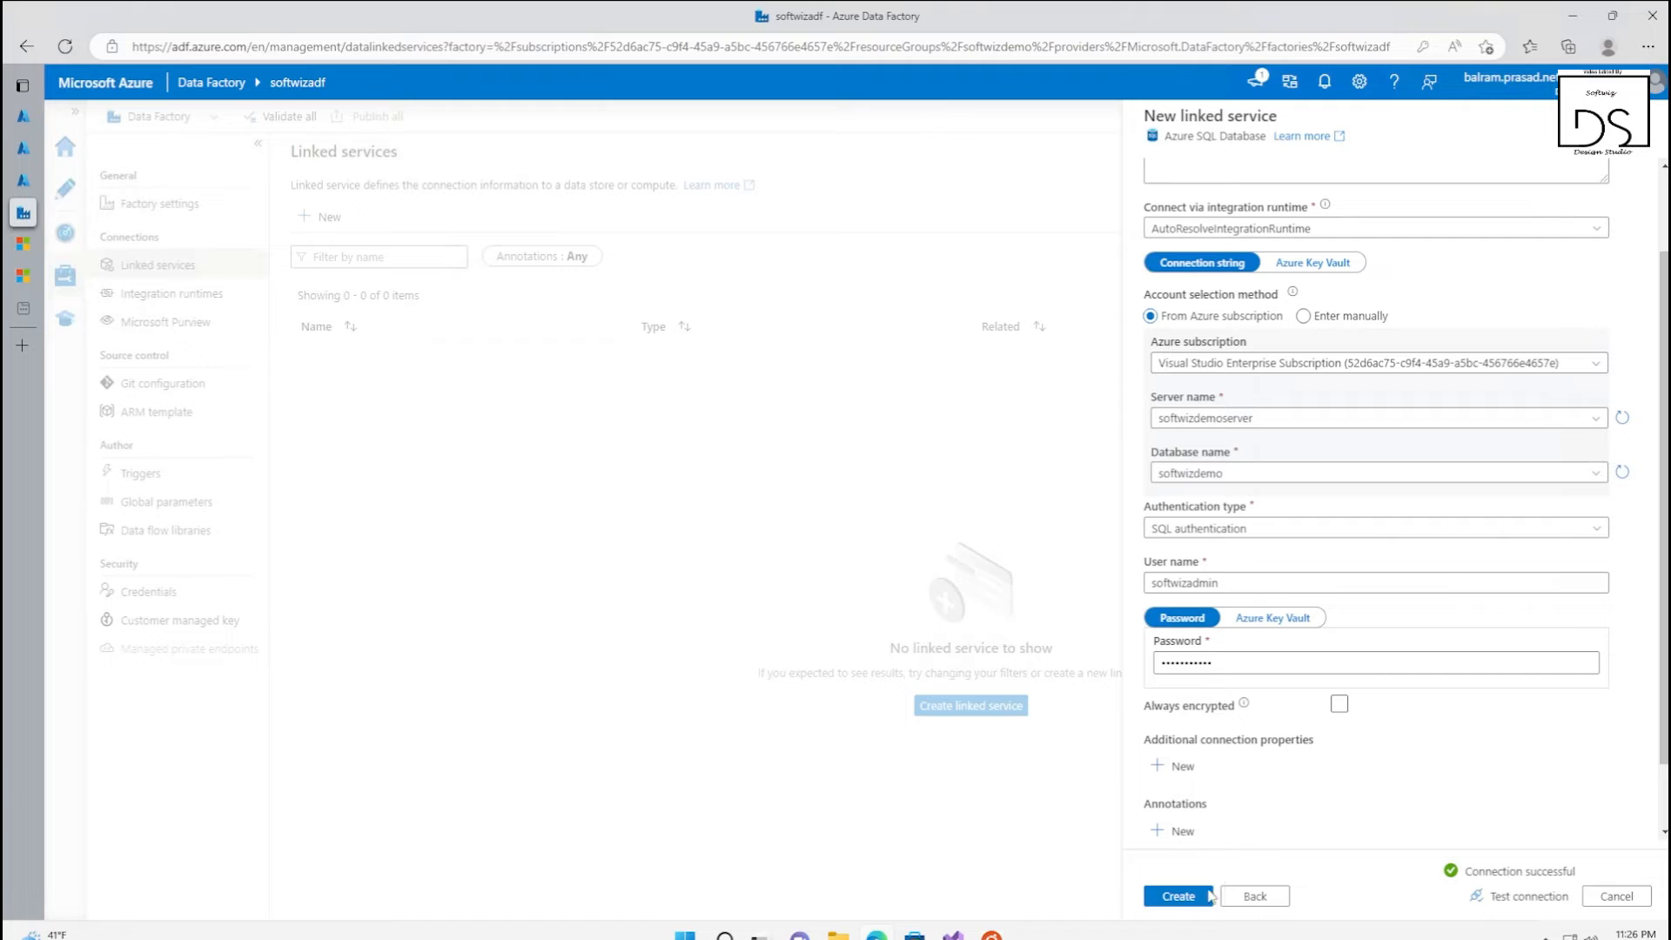
left_click(1176, 900)
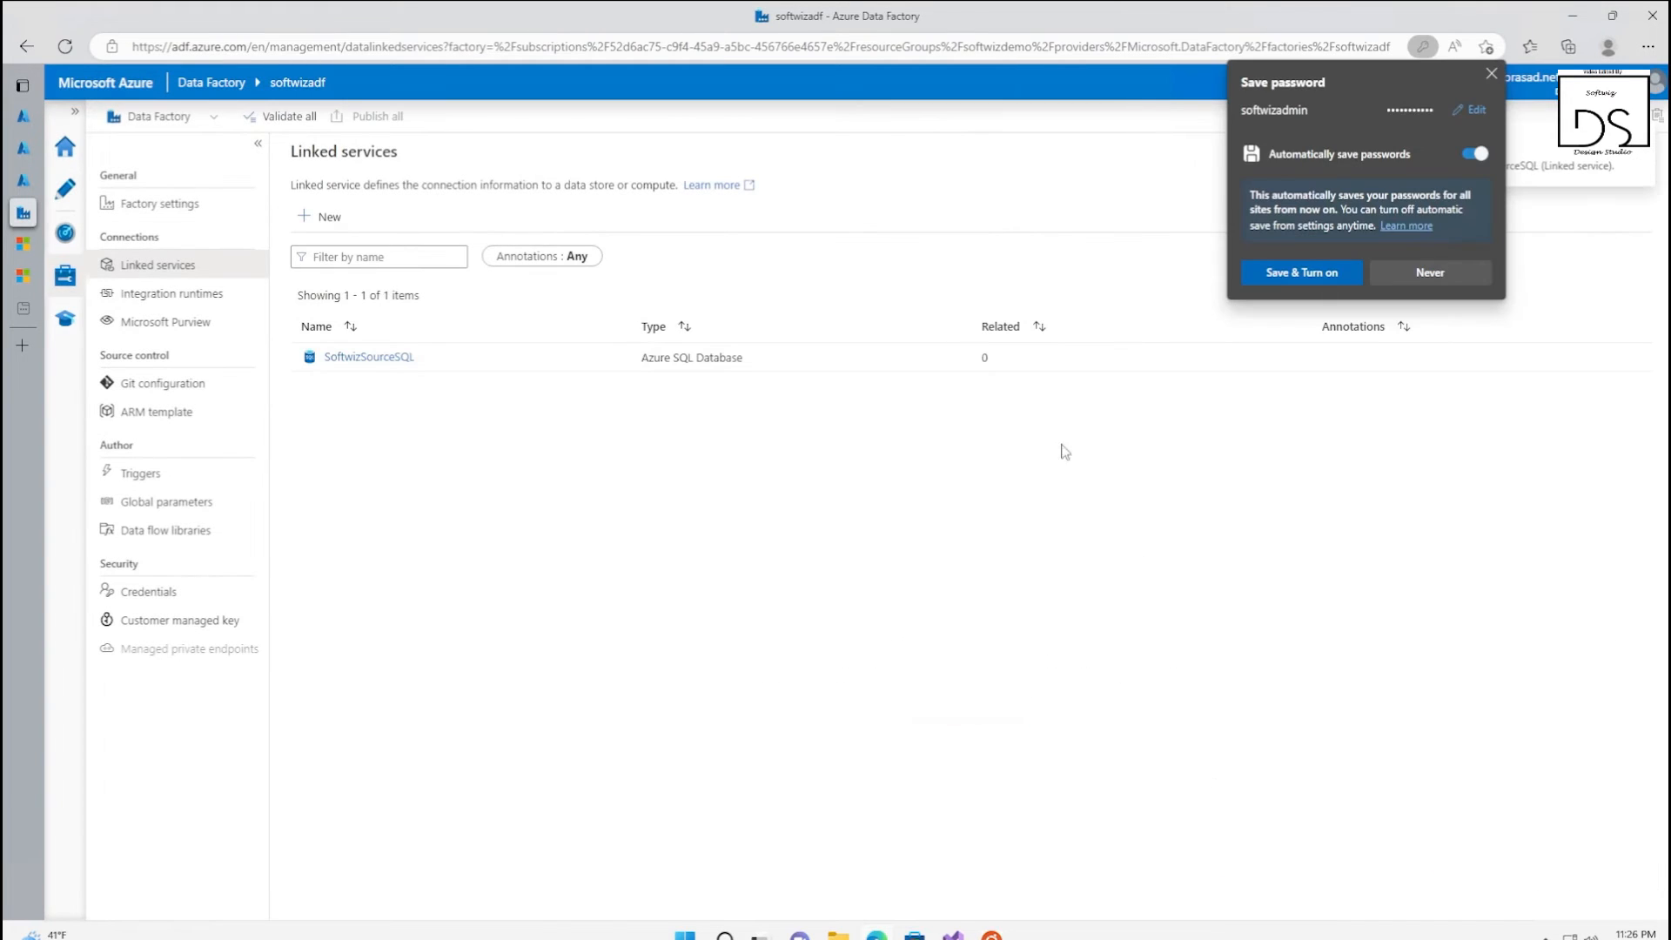
Start another new linked service of type Azure Data Lake Storage Gen2, dismissing the browser's offer to save the password
left_click(320, 217)
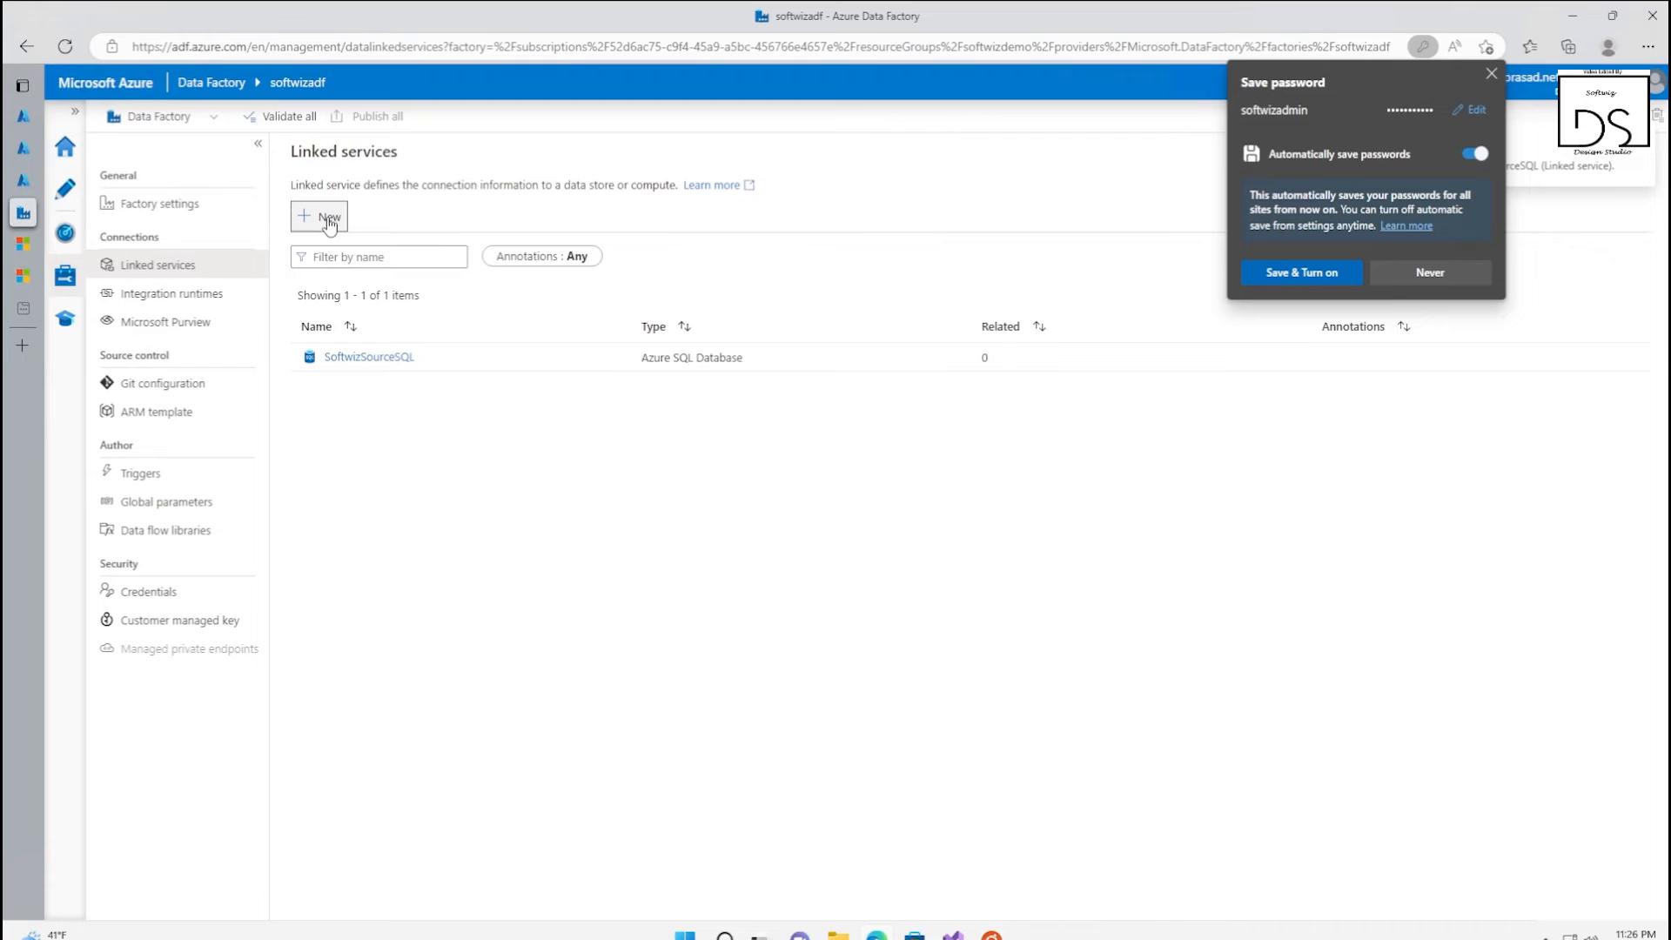
left_click(1493, 75)
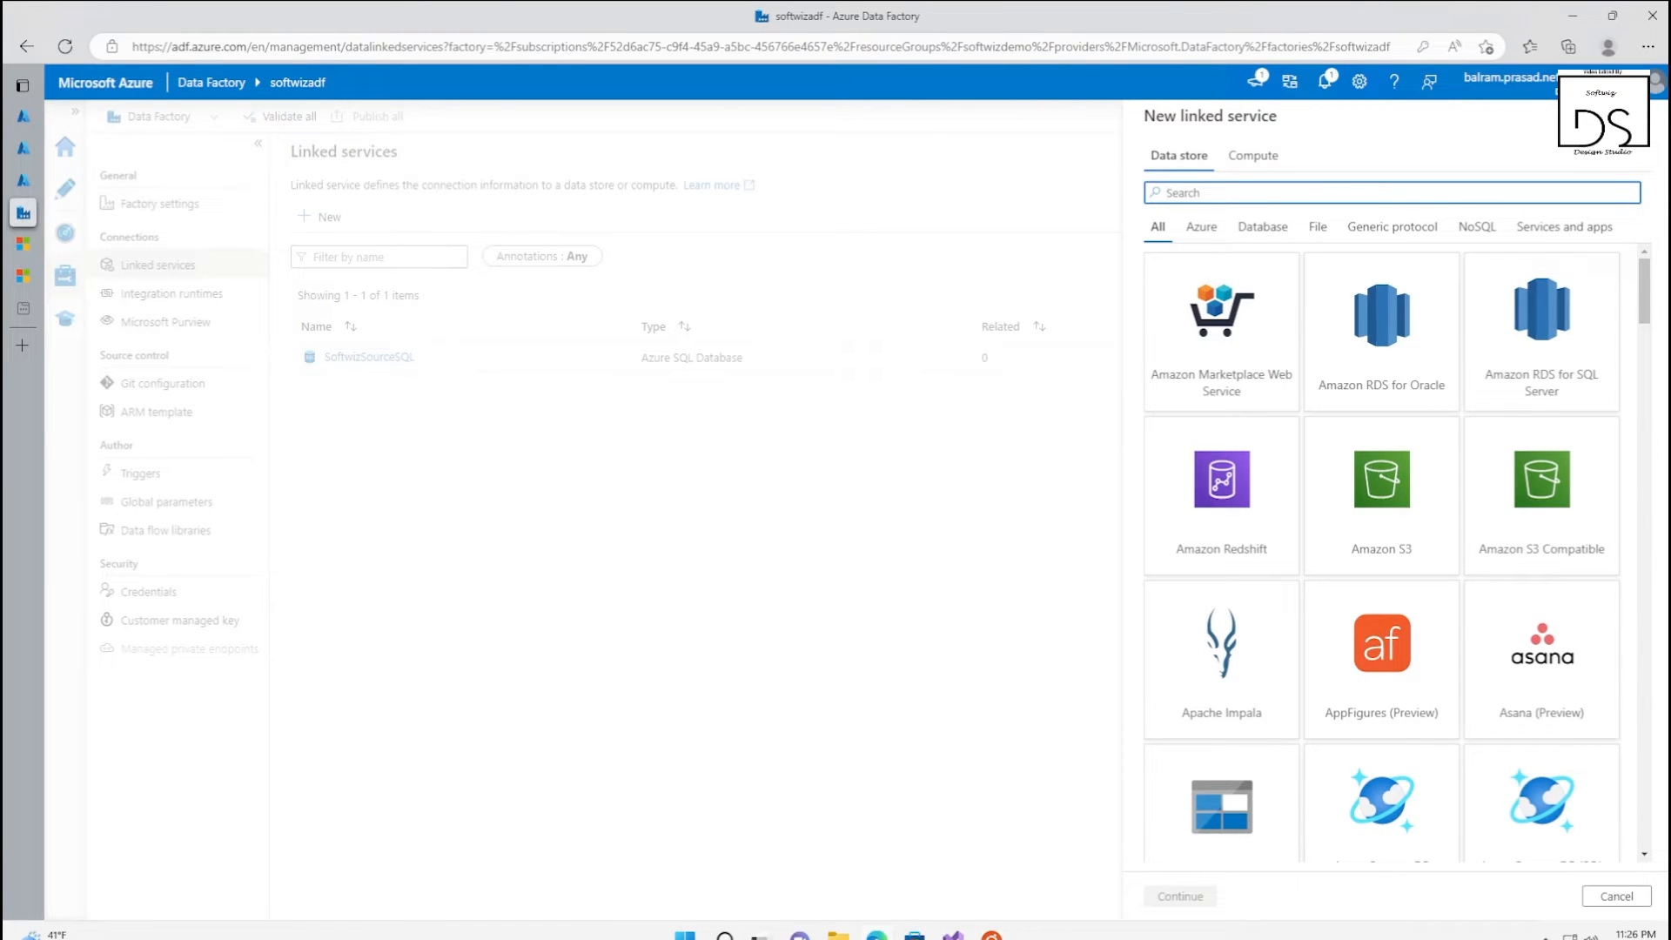
type("datra")
key("BackSpace")
key("BackSpace")
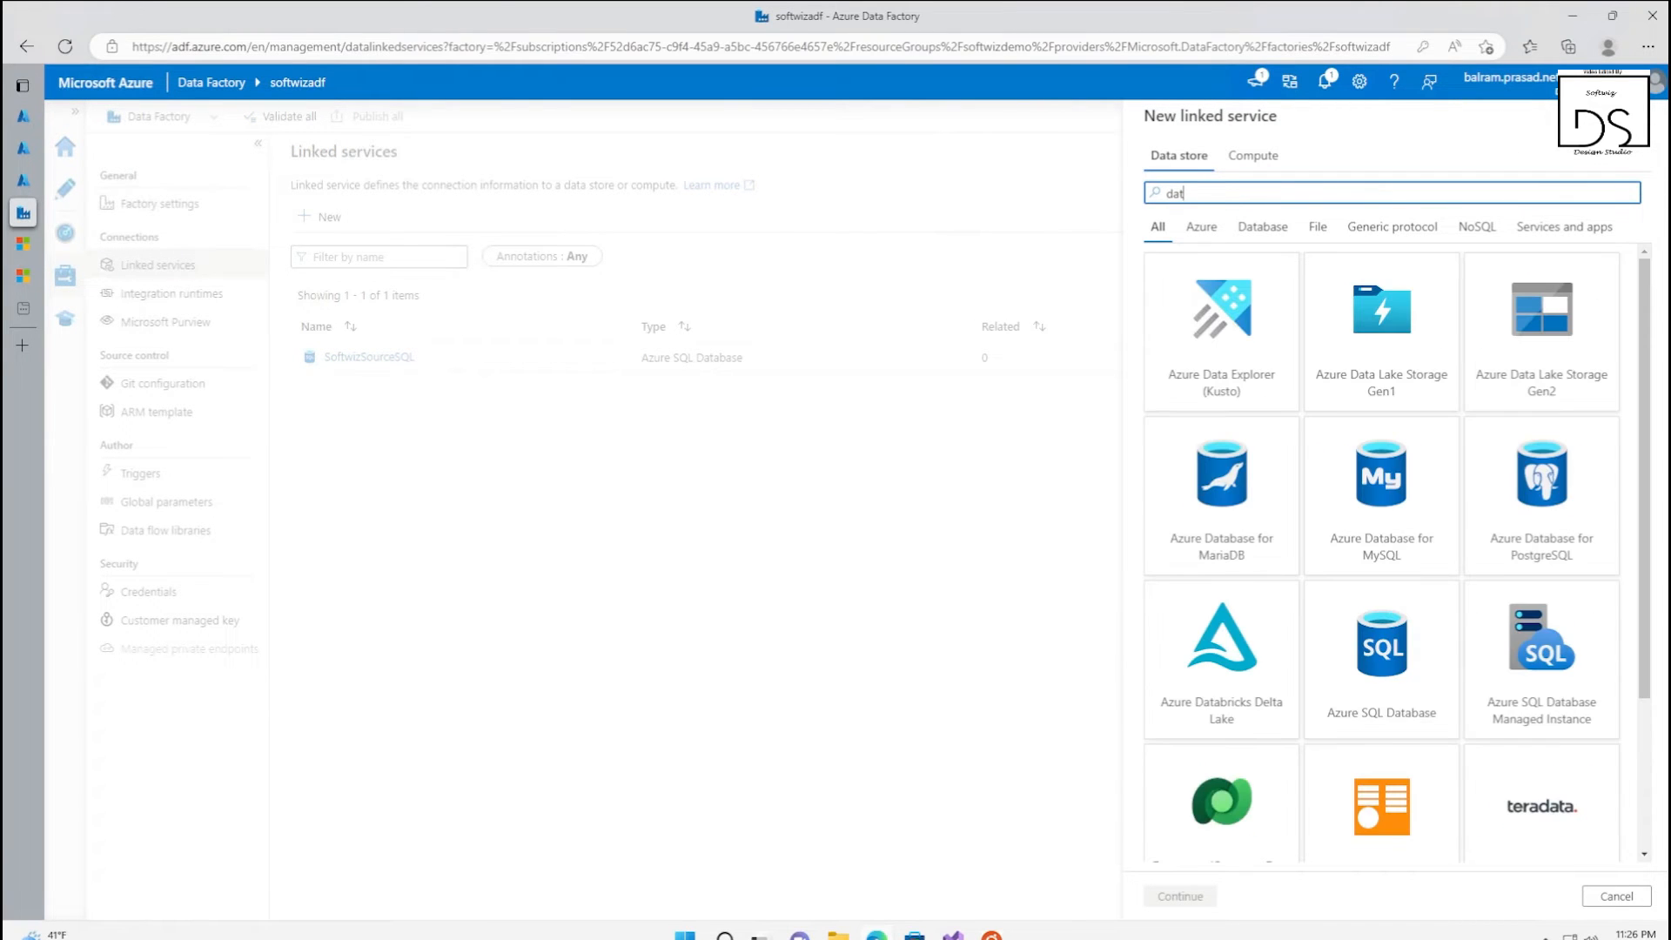
left_click(1544, 339)
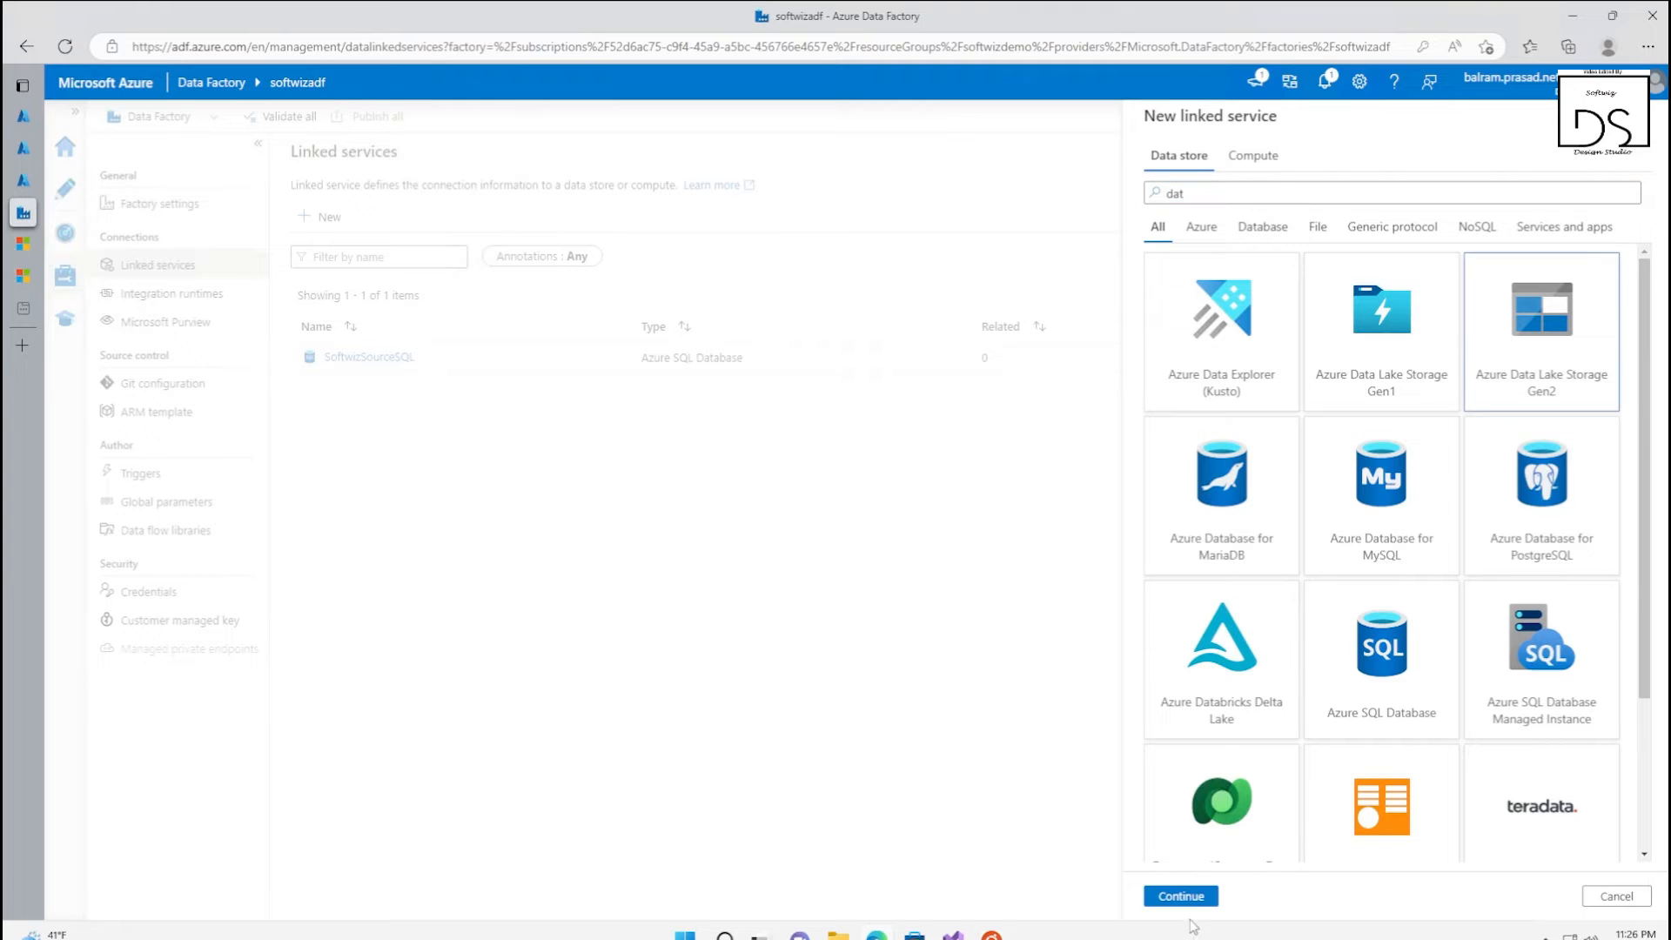
left_click(1180, 895)
Name the data lake linked service Softwizdemodestinationlake and set its authentication type to System Assigned Managed Identity
left_click_drag(1286, 189, 1088, 195)
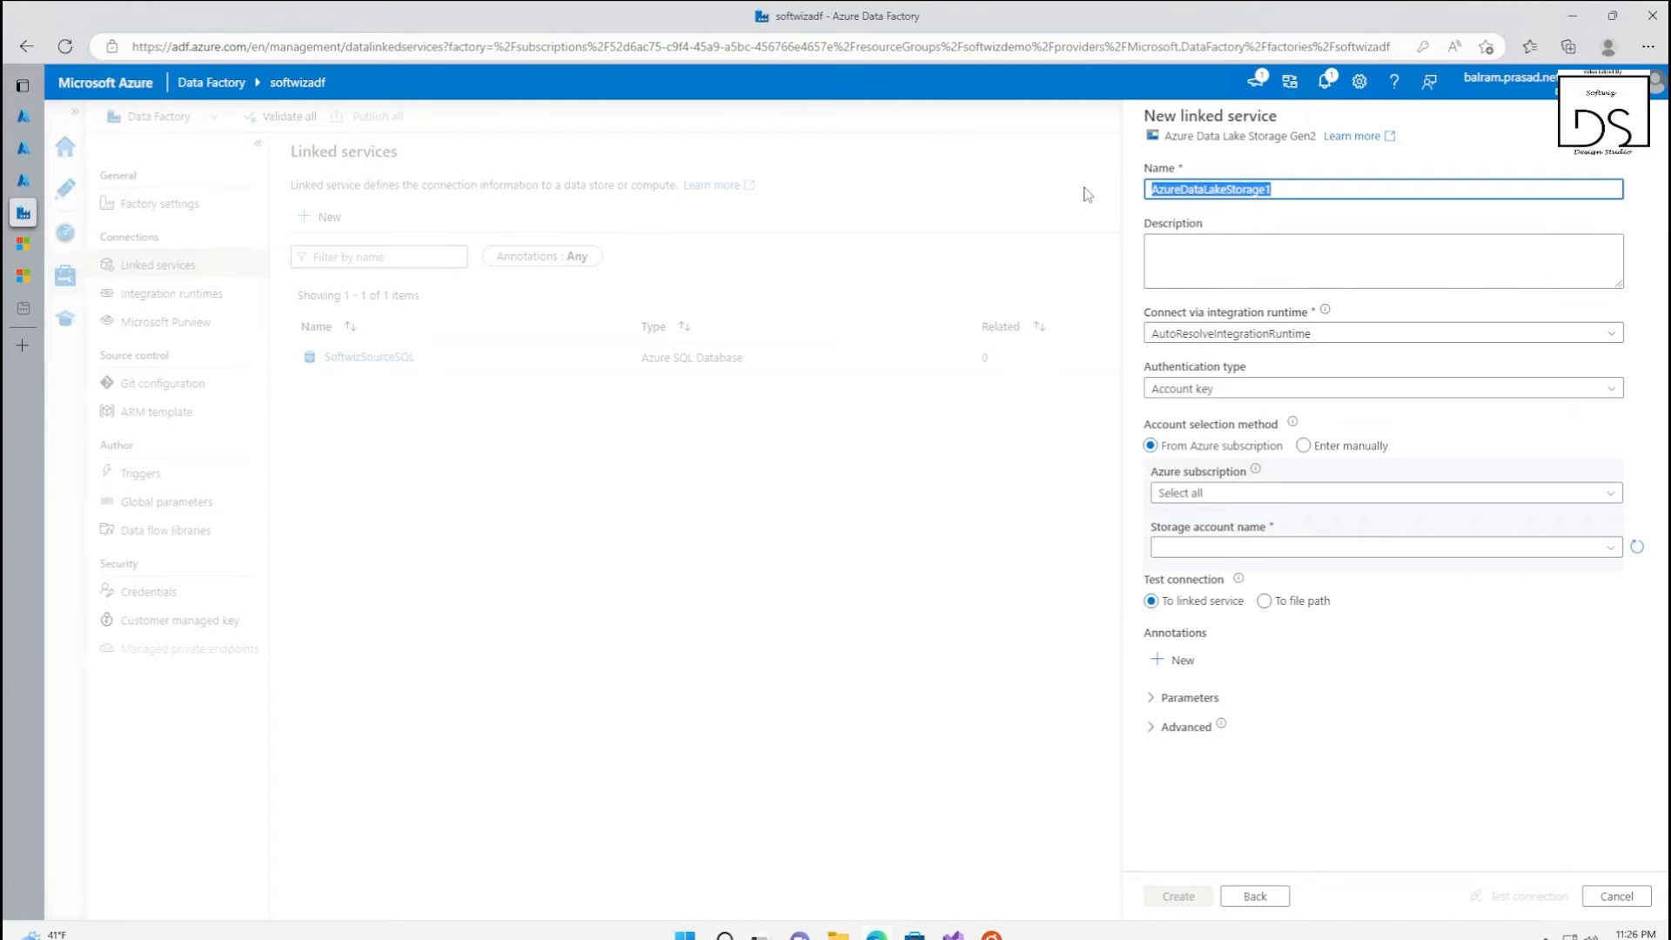
type("Softwizdemodestinationlake")
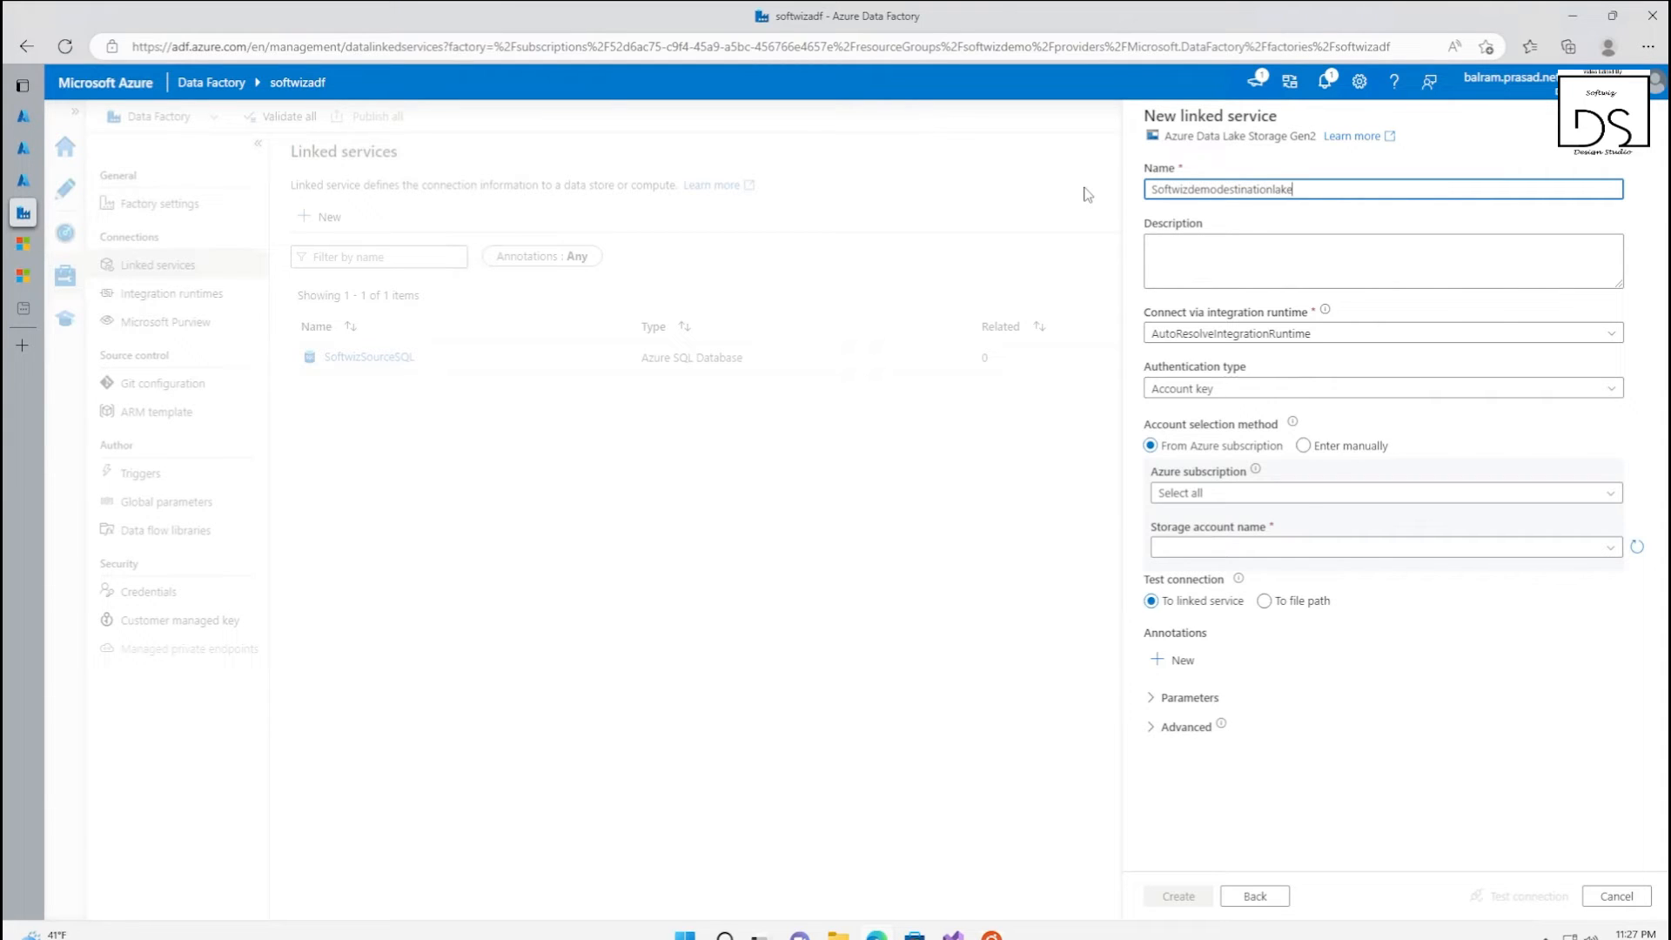
left_click(1288, 389)
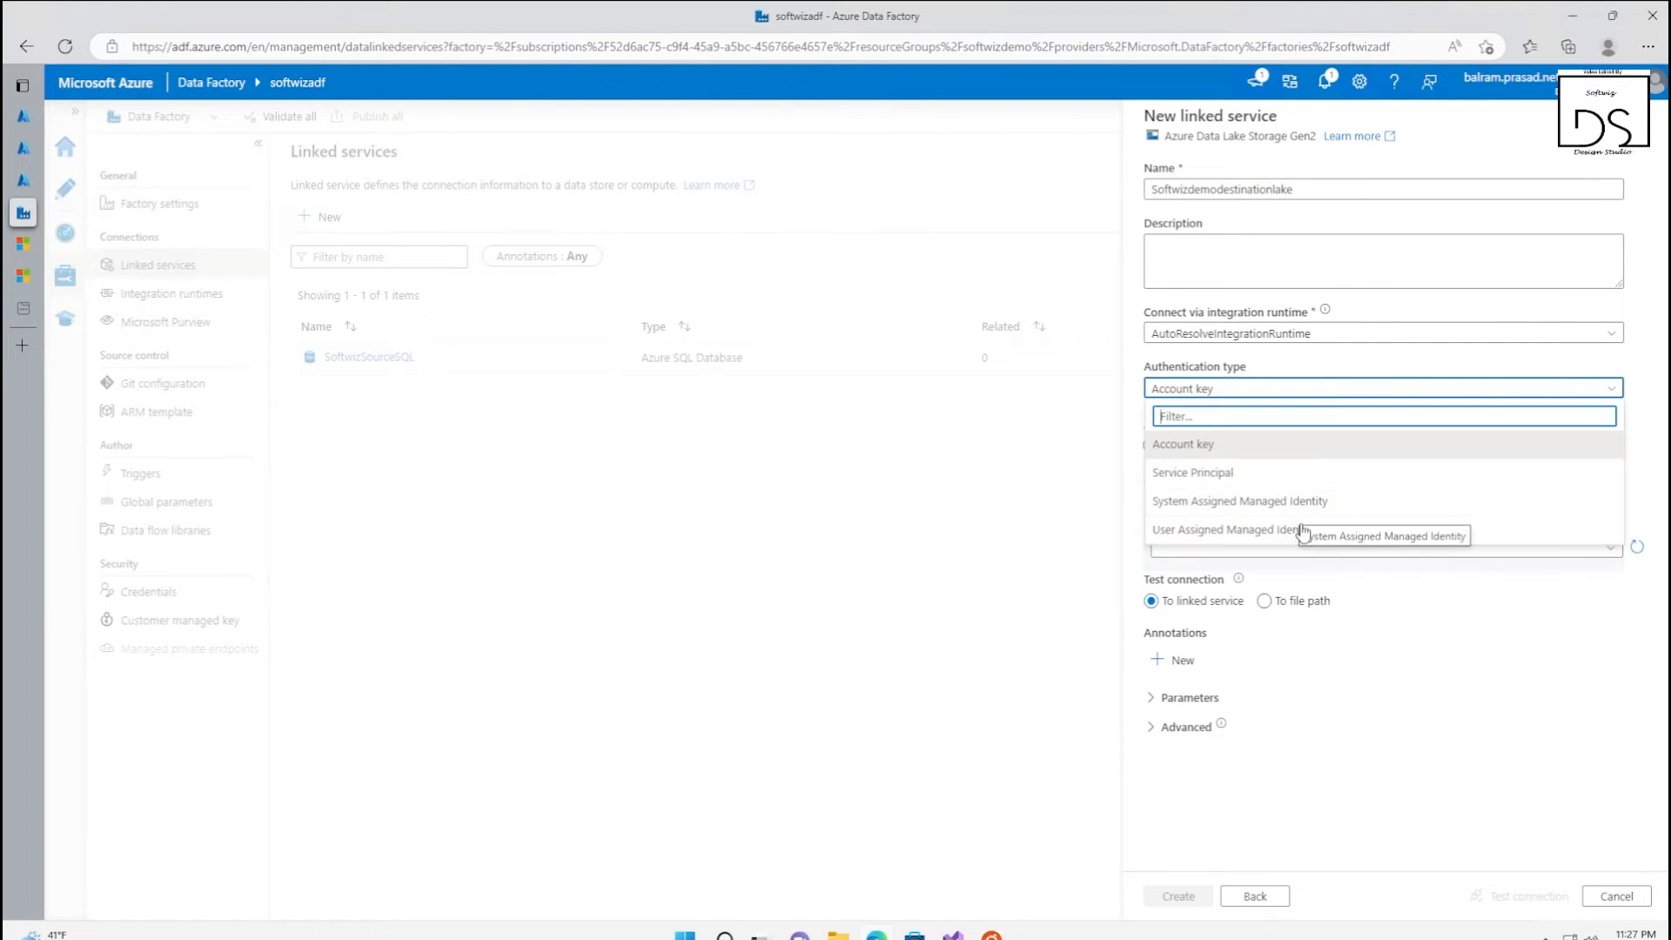
left_click(1313, 502)
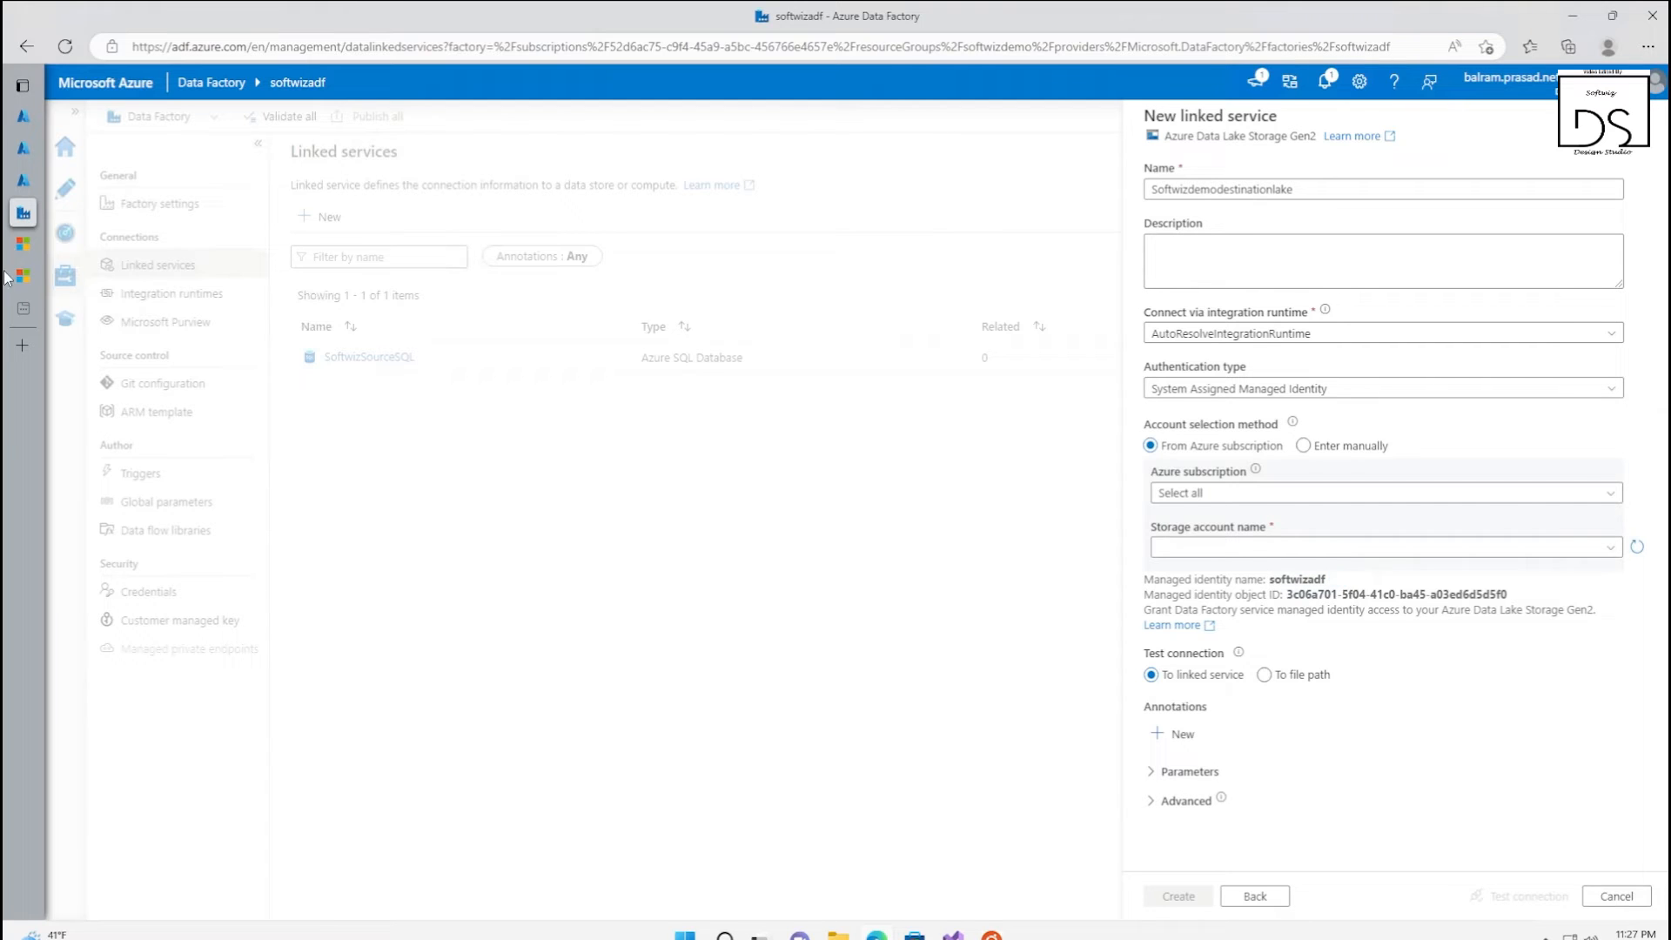
Switch to the softwizlake storage account's access control and start a role assignment with the Storage Blob Data Contributor role
left_click(25, 181)
left_click(26, 149)
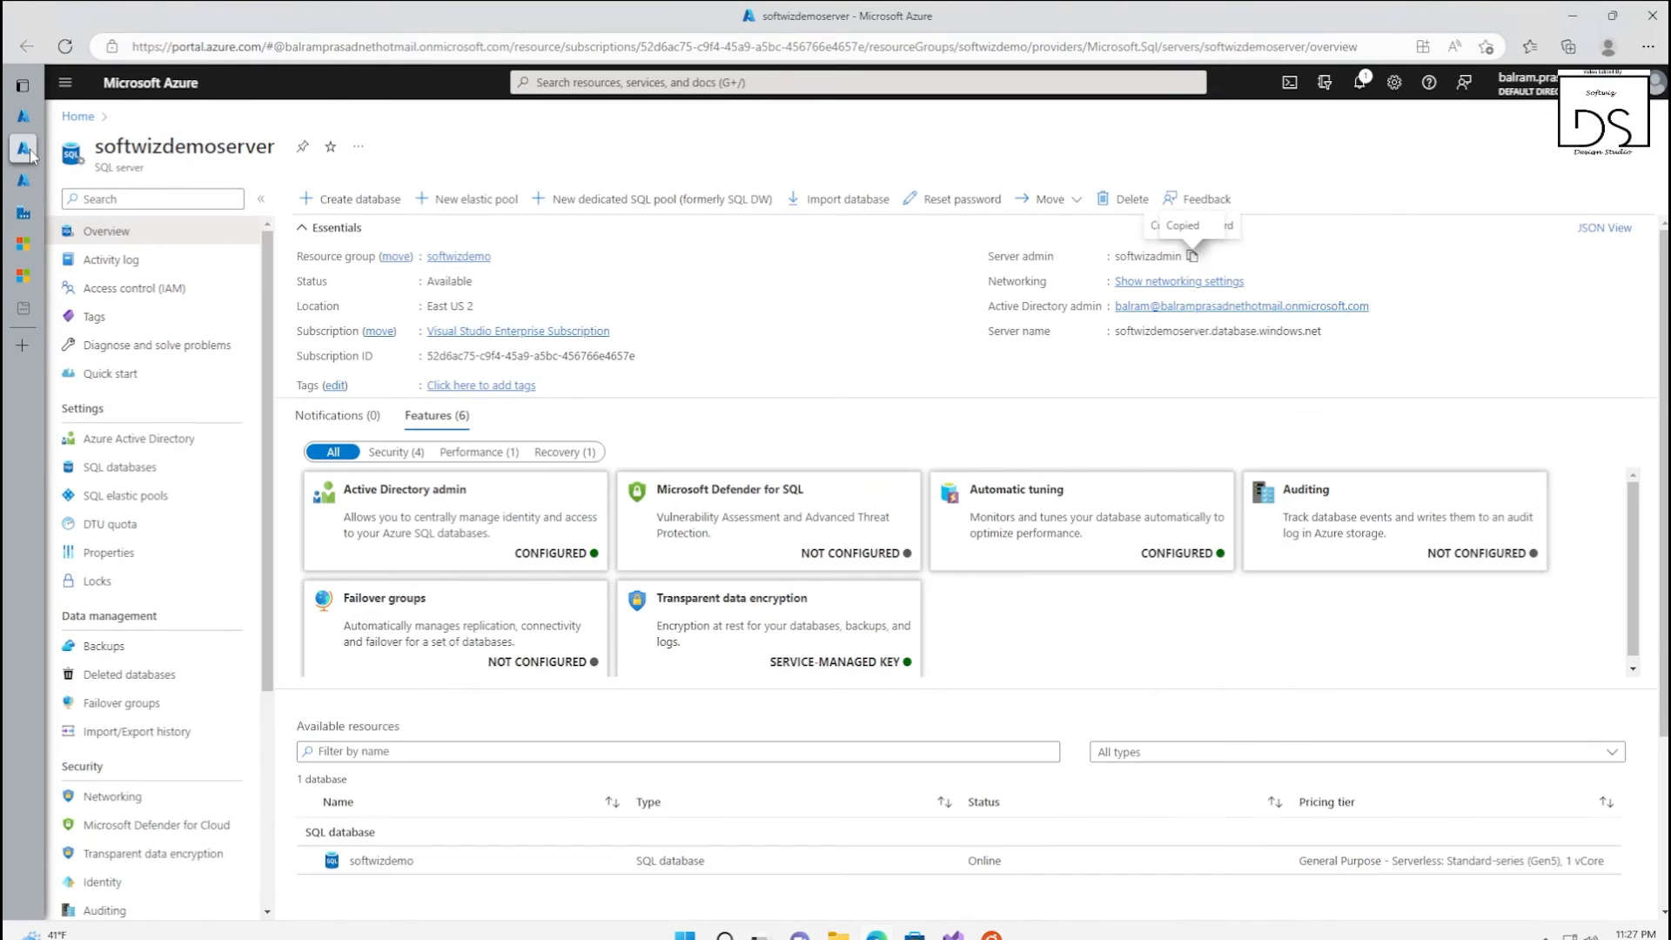
left_click(63, 181)
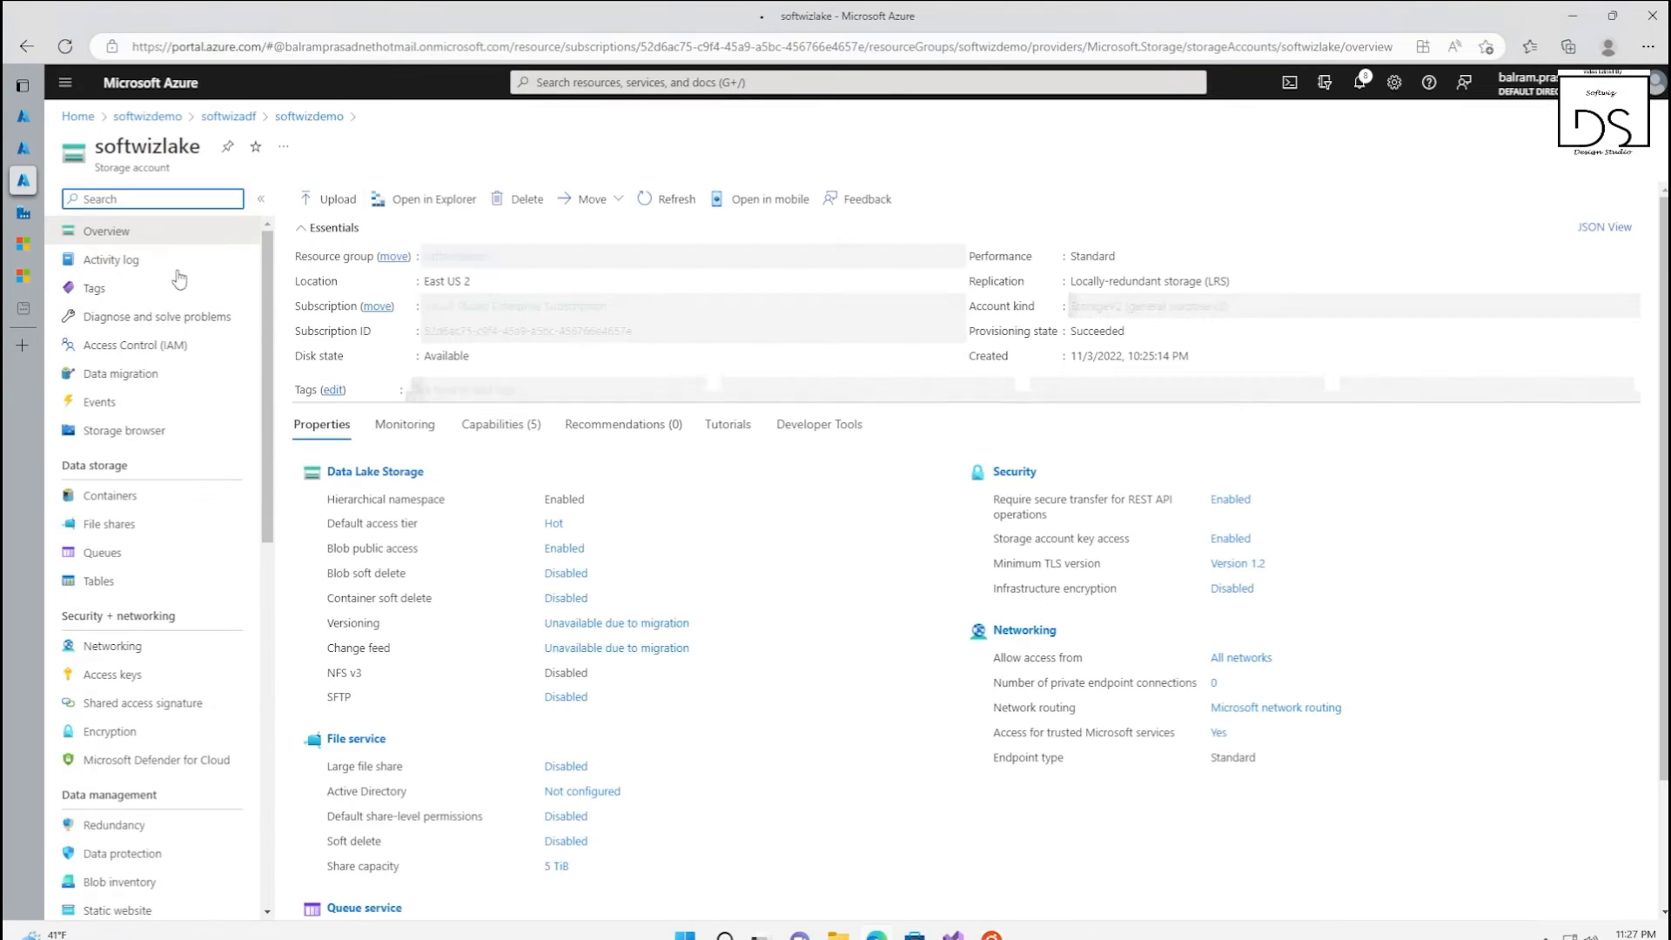
left_click(113, 345)
left_click(322, 200)
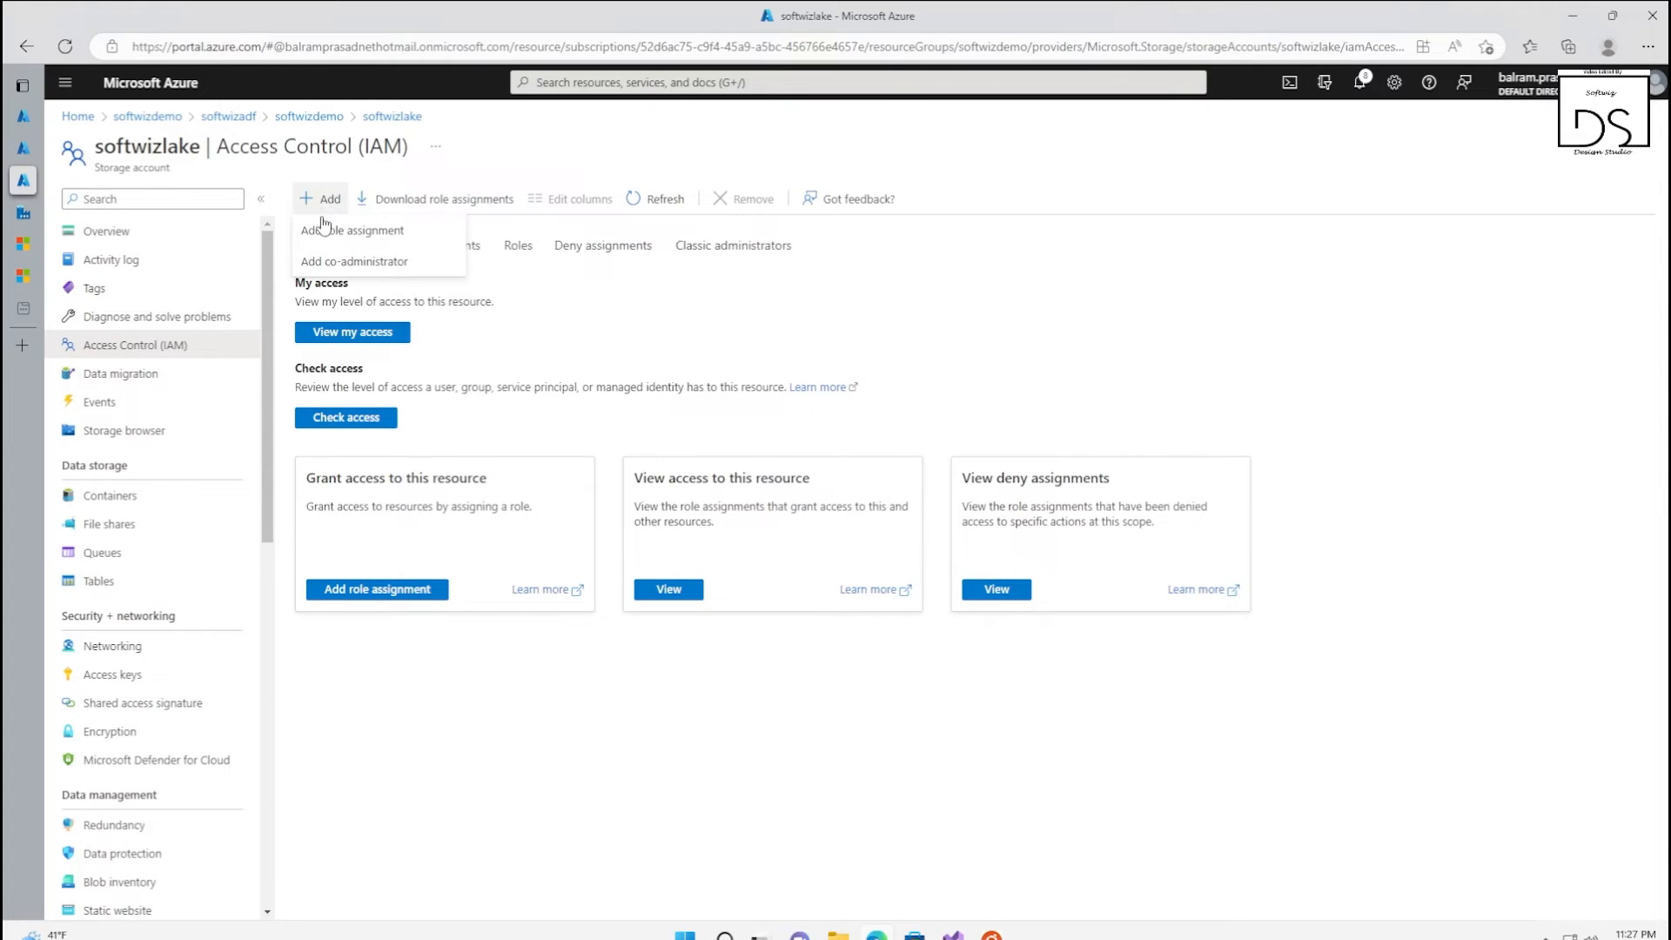
left_click(324, 229)
type("storage blob con")
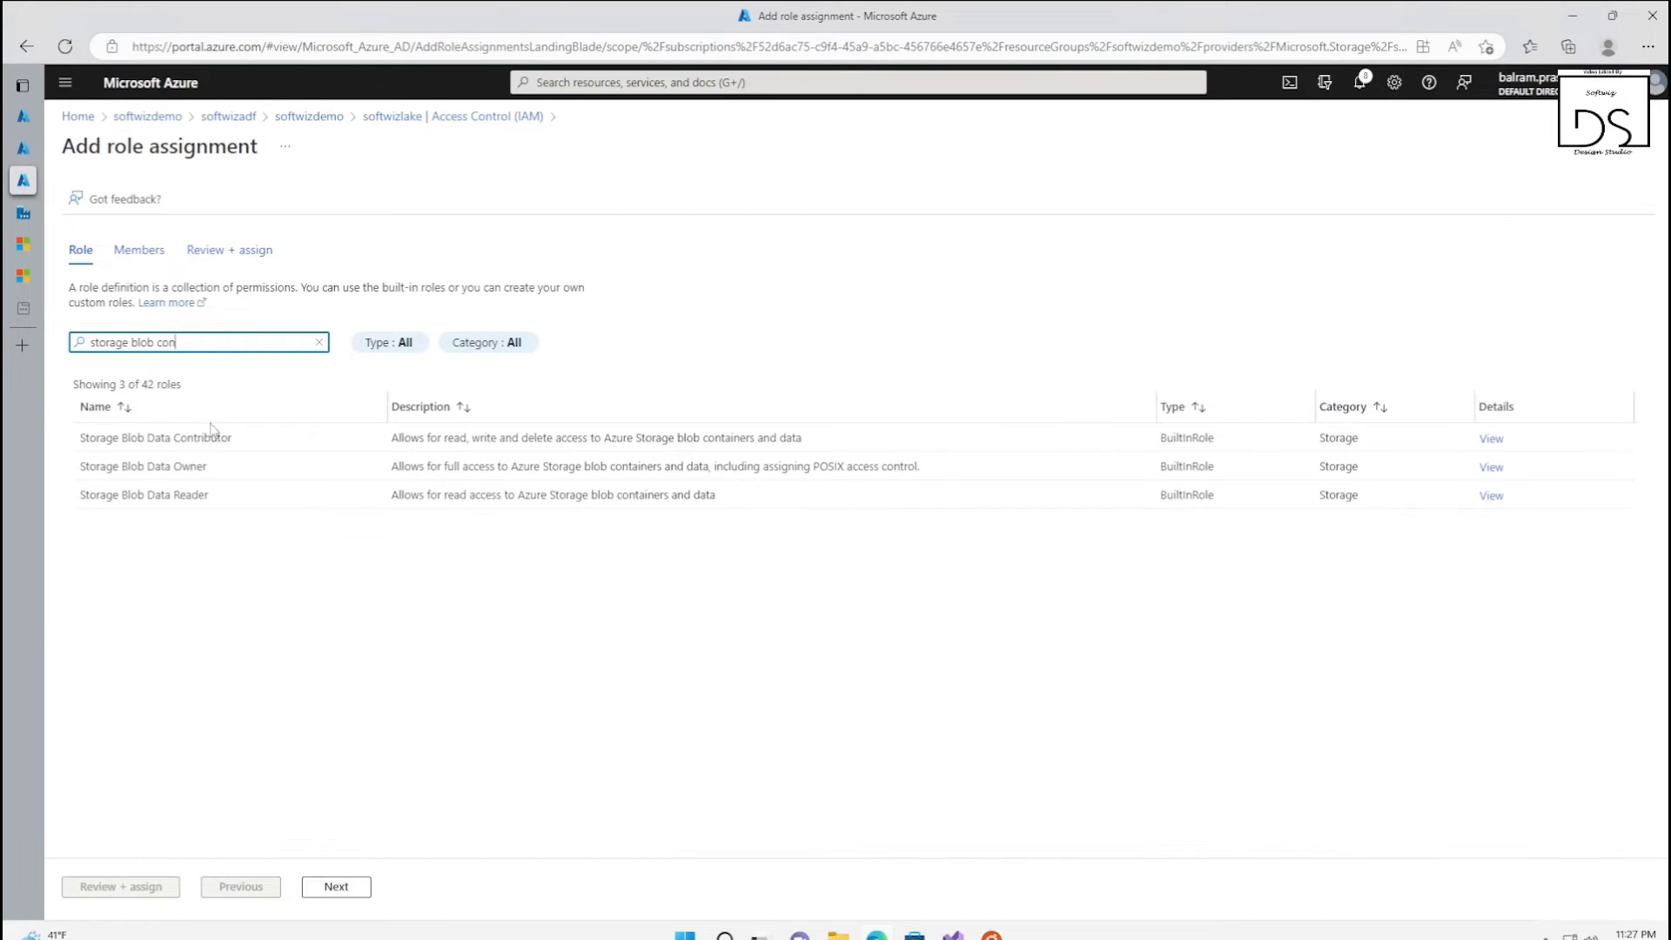
left_click(213, 437)
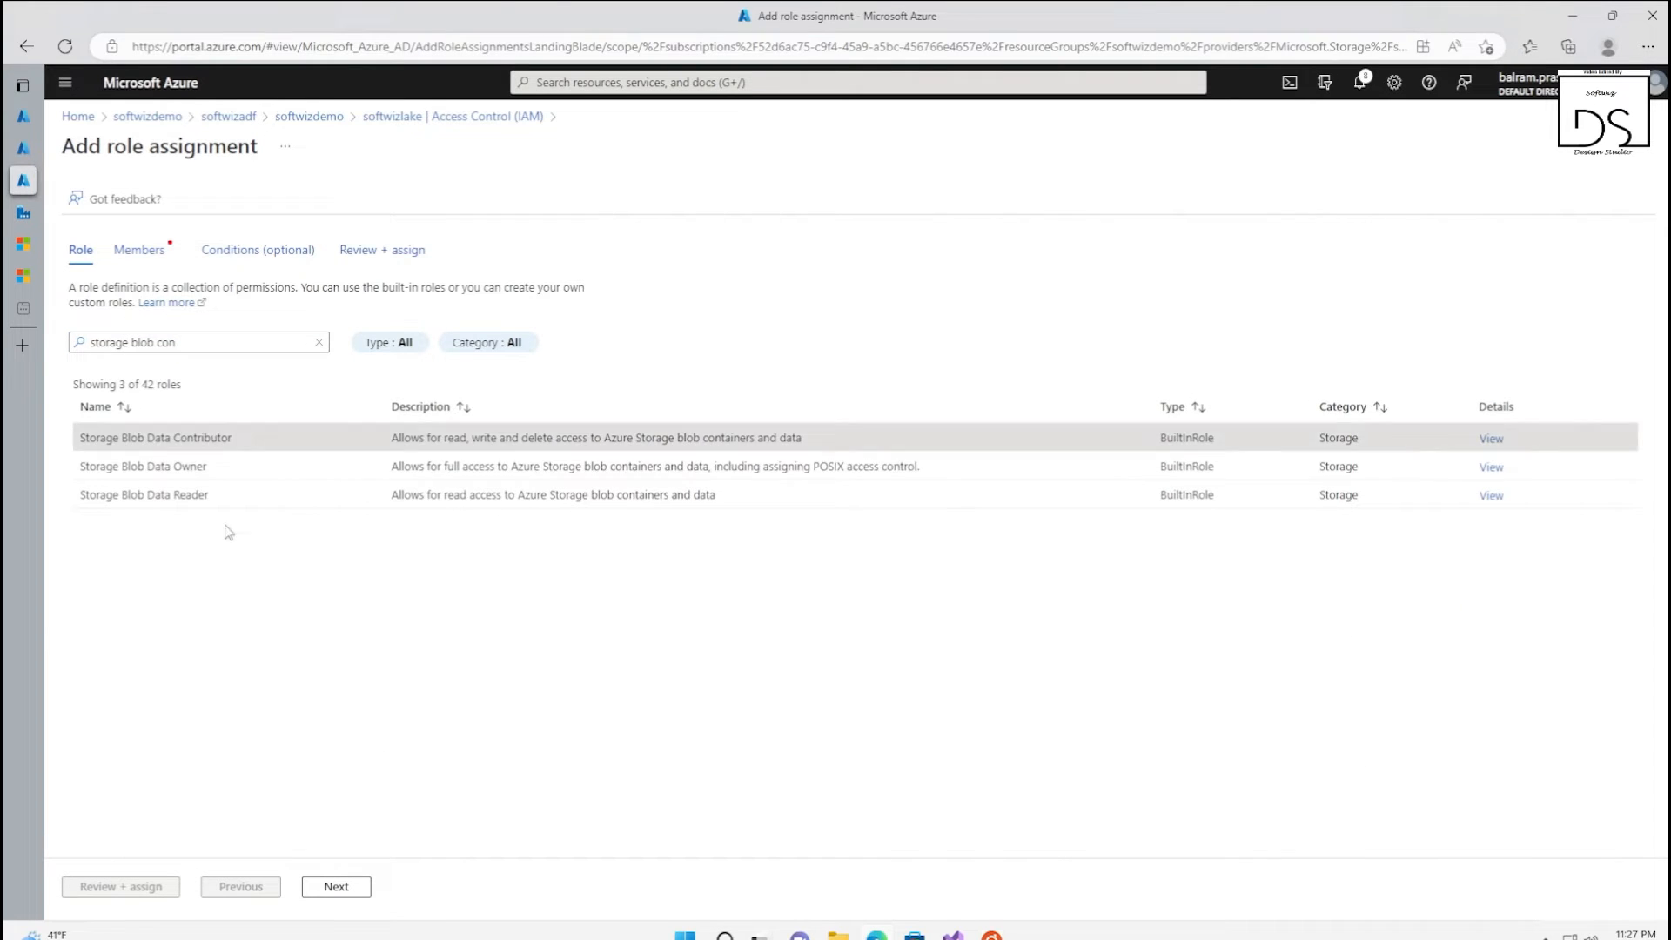
left_click(341, 891)
Assign the role to the managed identity of the softwizadf data factory, then review and submit the assignment
left_click(261, 360)
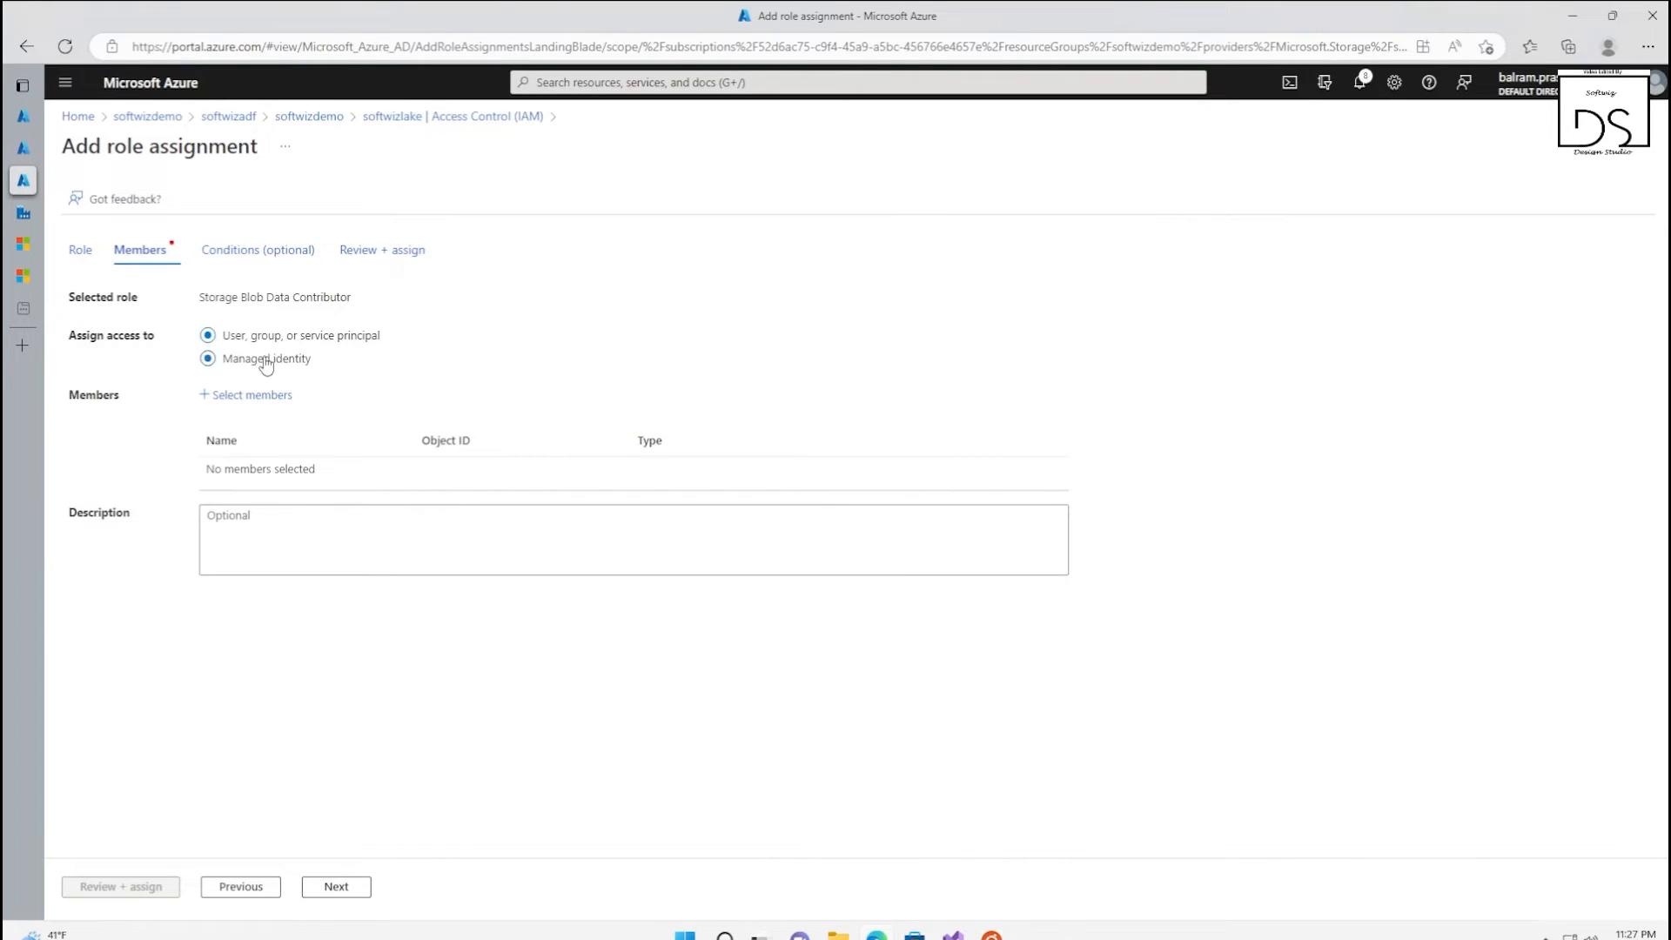
left_click(252, 396)
left_click(1293, 287)
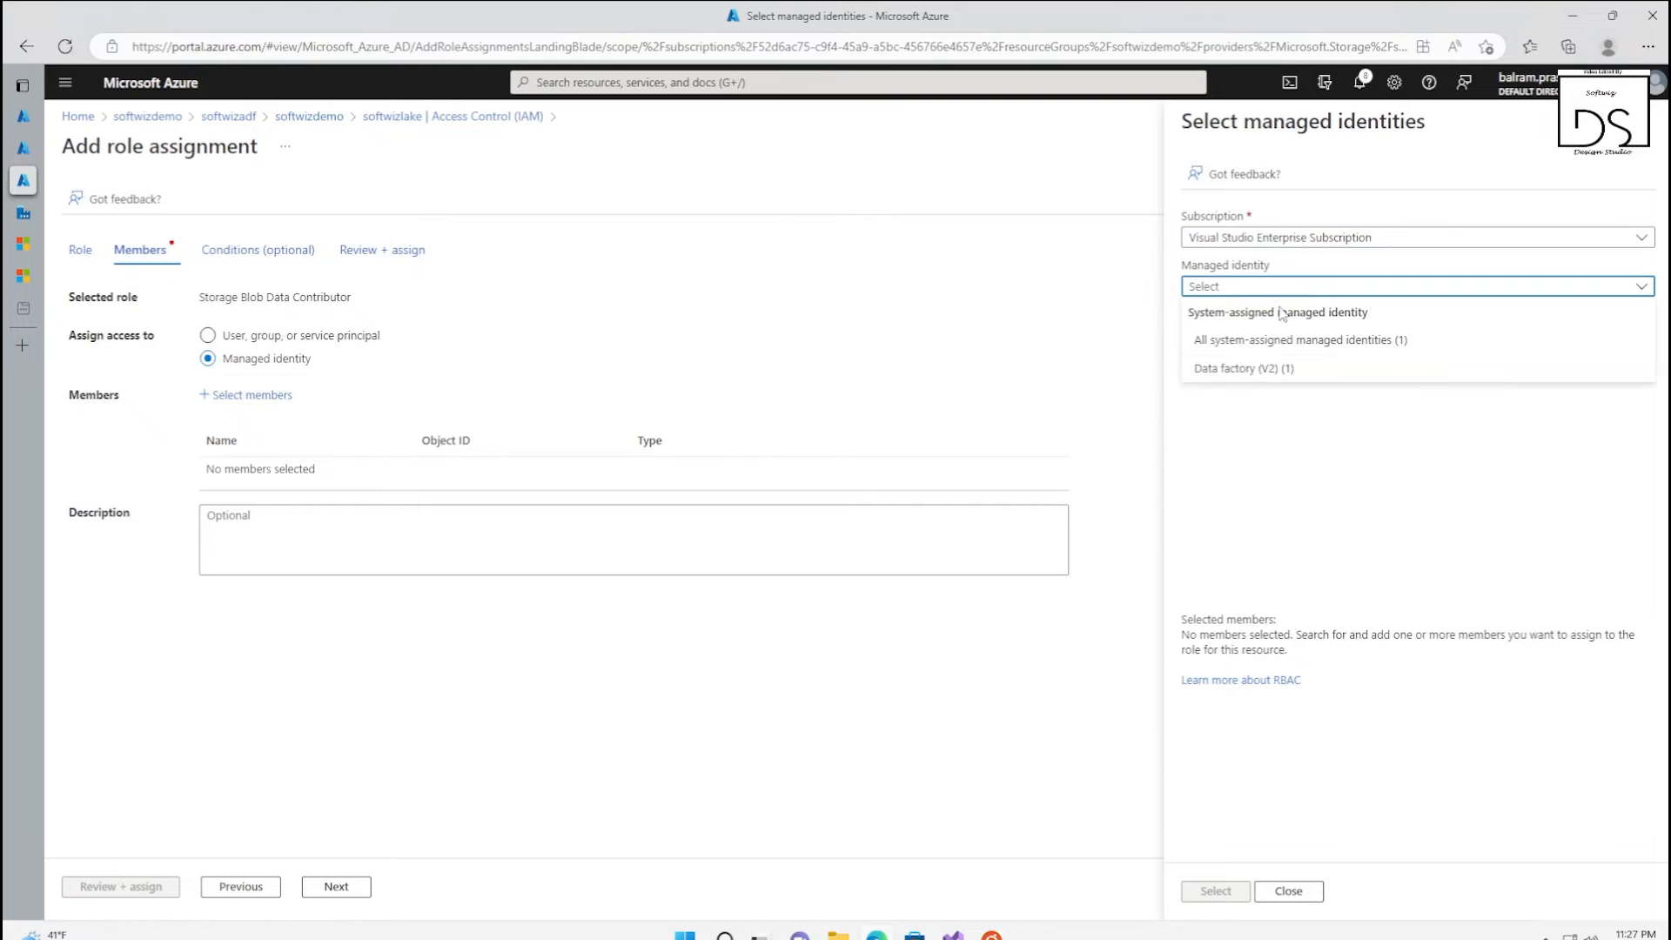
left_click(1253, 368)
left_click(1257, 391)
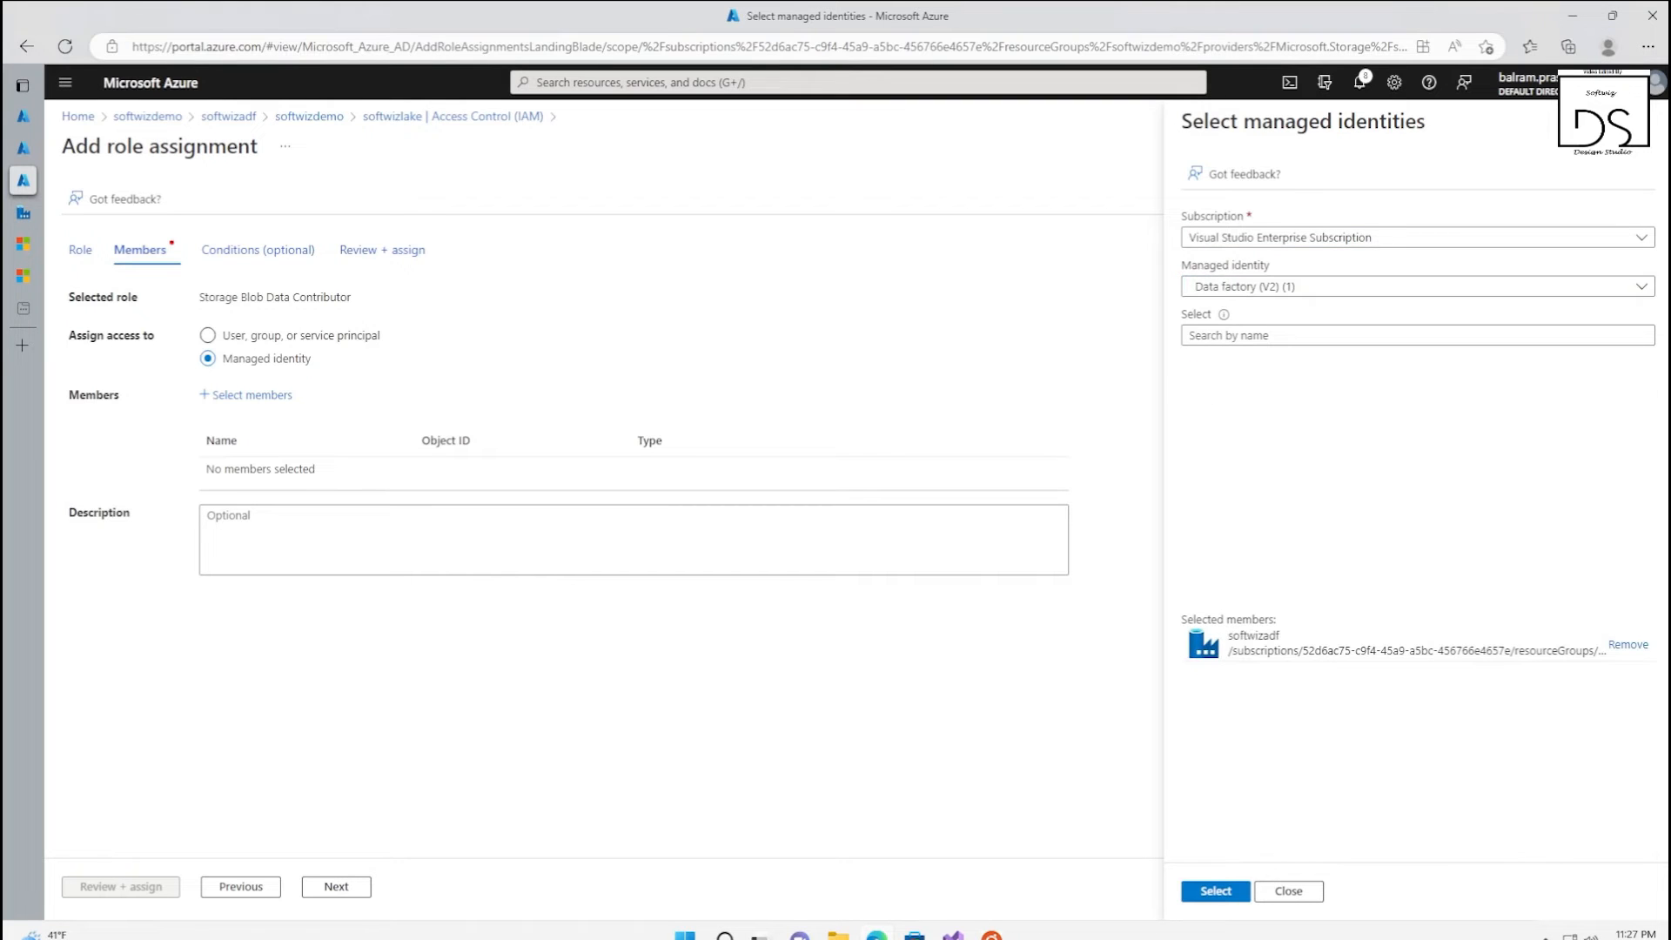
left_click(1222, 896)
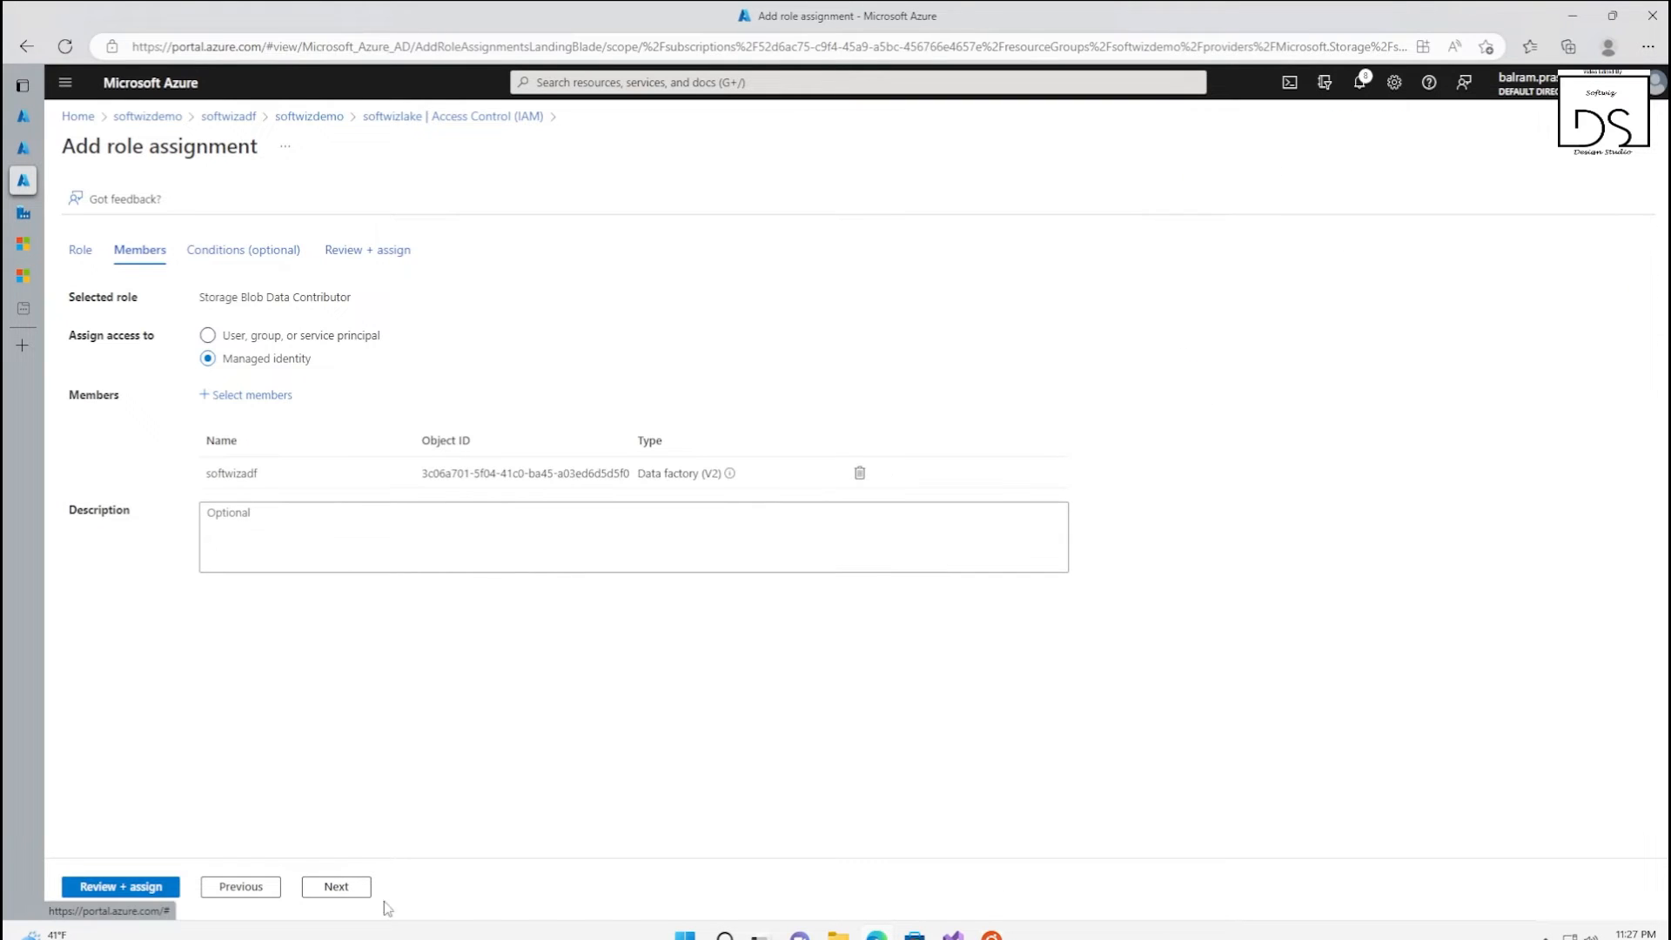
left_click(139, 887)
left_click(143, 888)
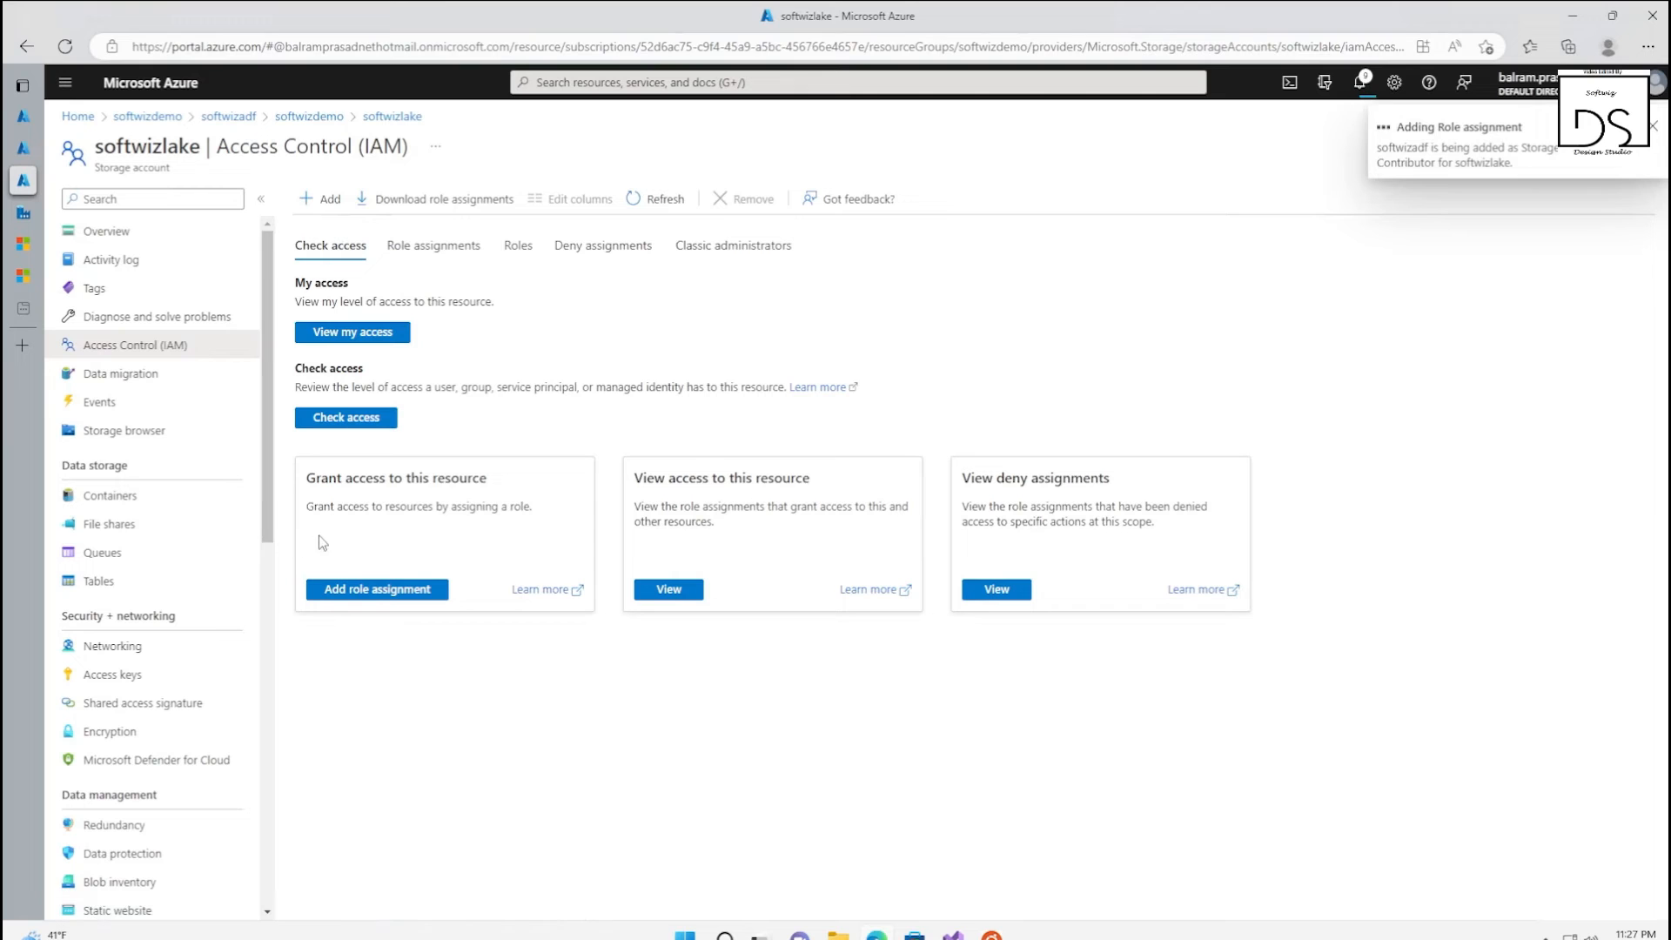
Return to the data factory, choose the softwizlake account under Visual Studio Enterprise Subscription, then test the connection and create the linked service
mouse_move(26, 216)
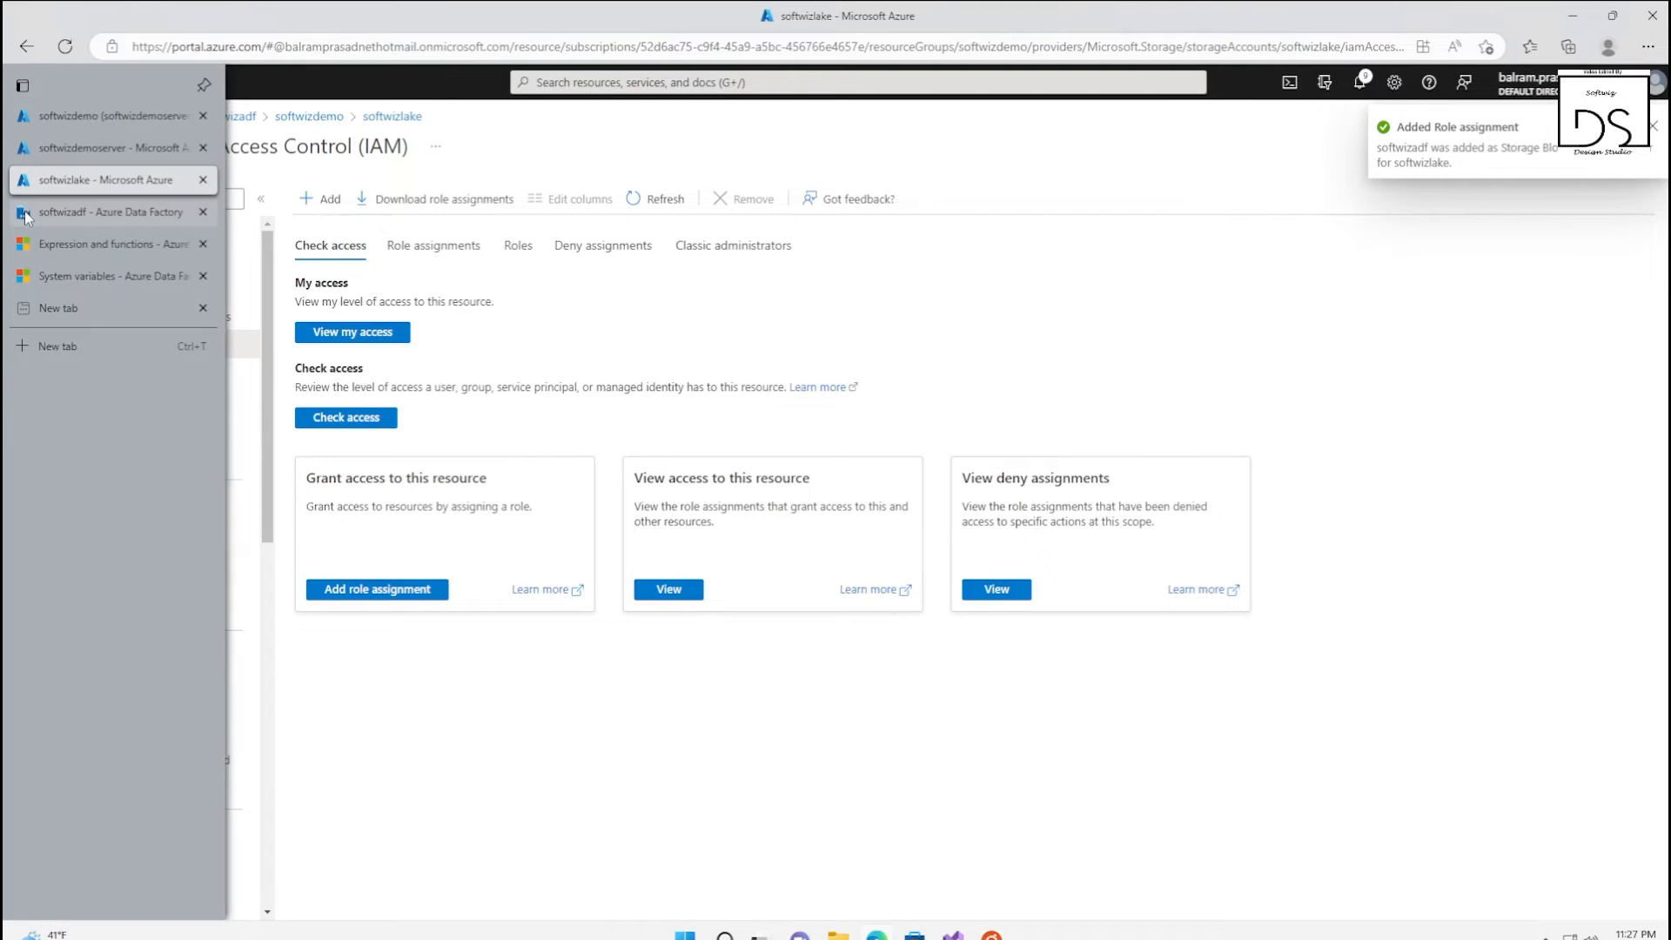
left_click(95, 212)
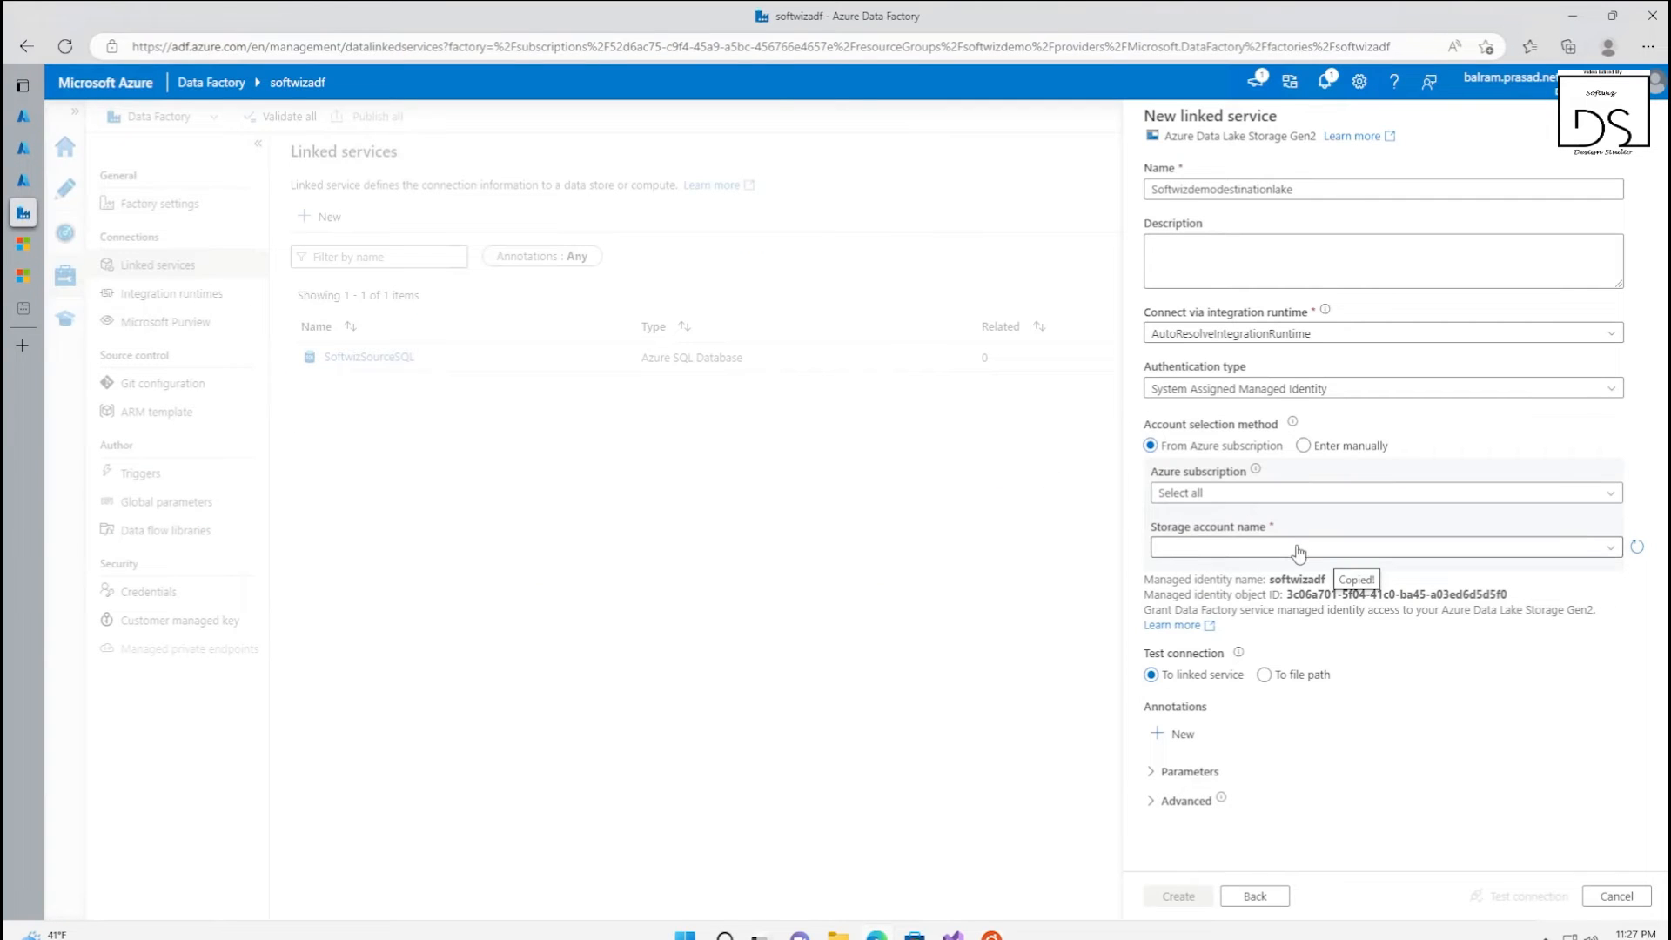
left_click(1200, 496)
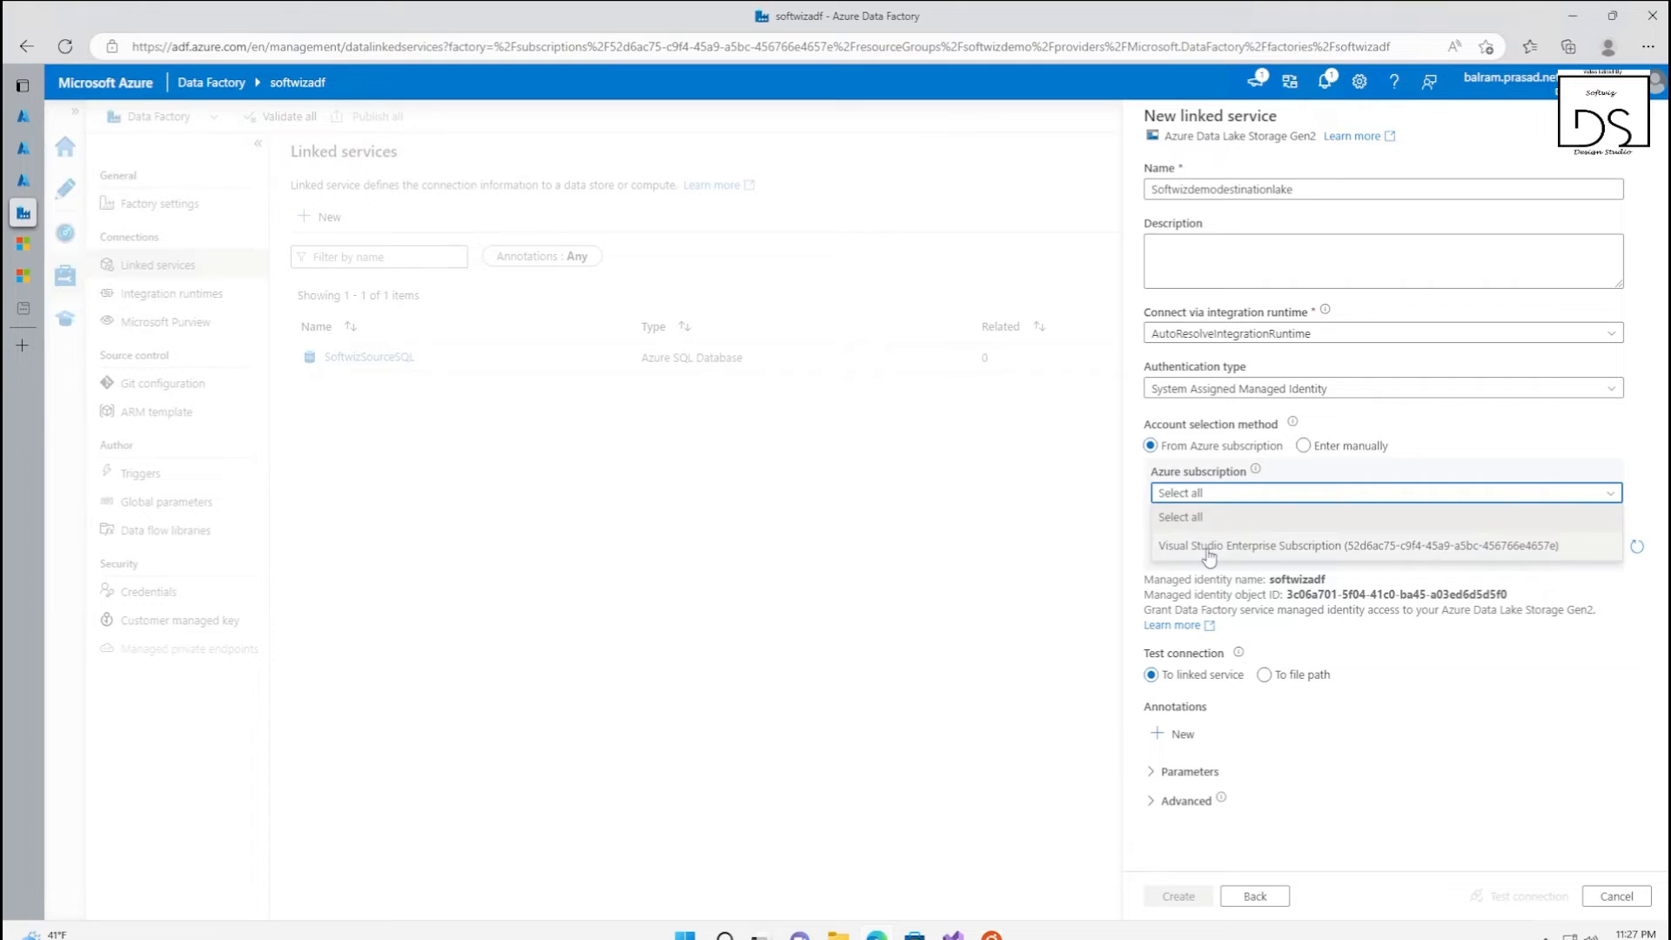
left_click(1204, 545)
left_click(1303, 446)
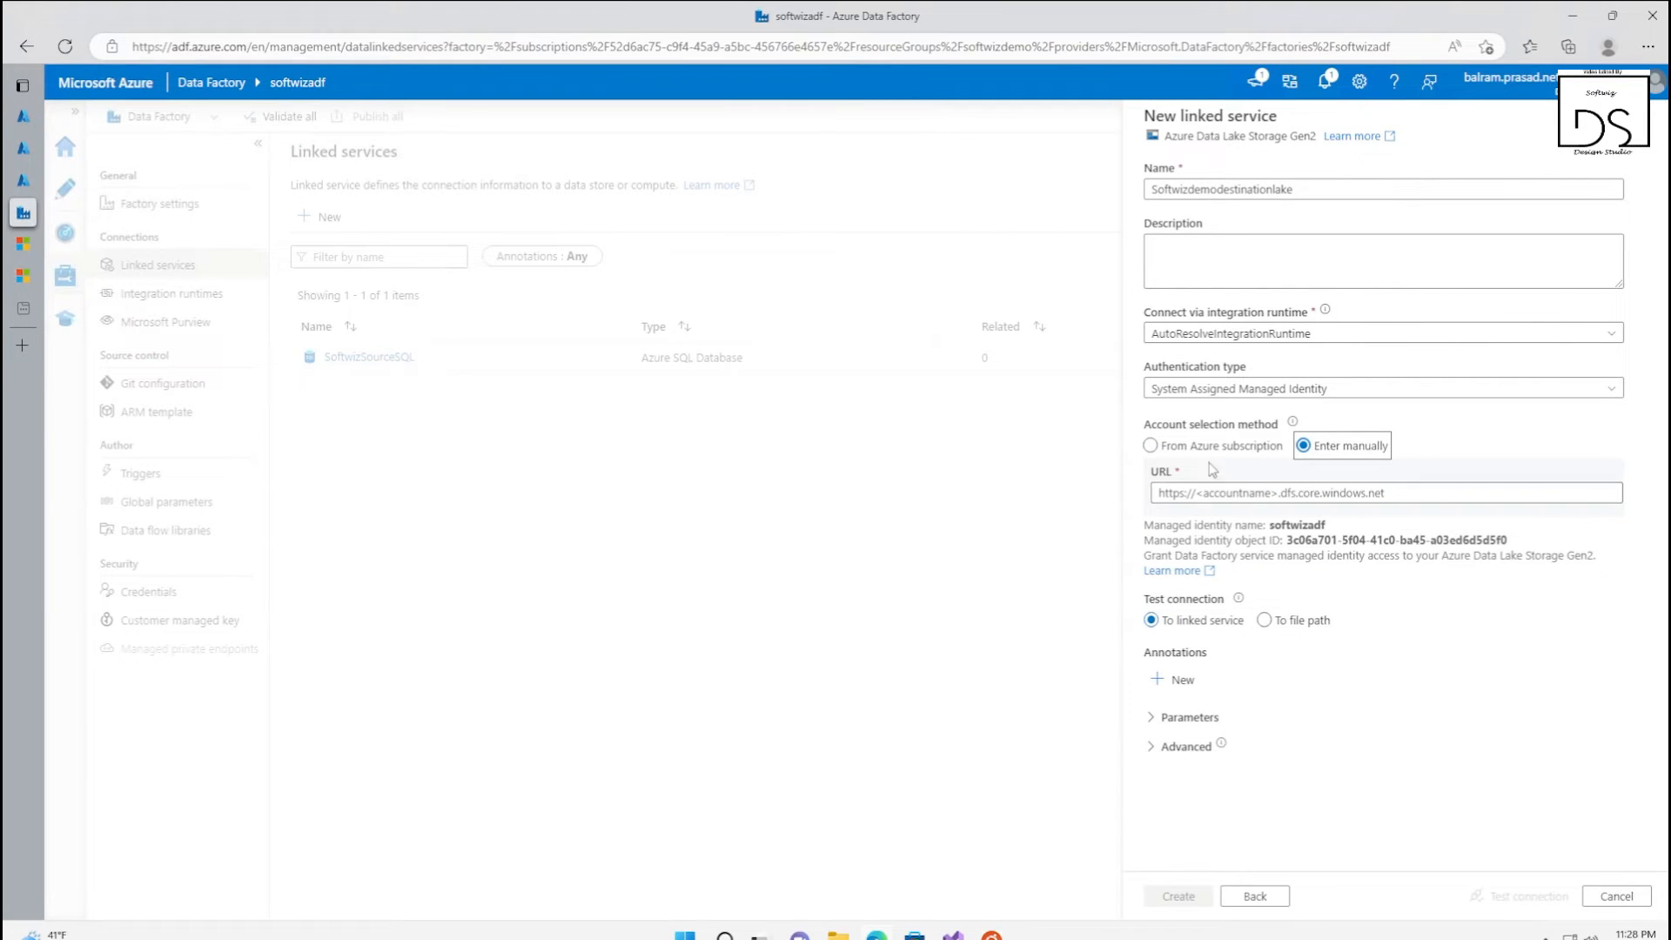
left_click(1149, 447)
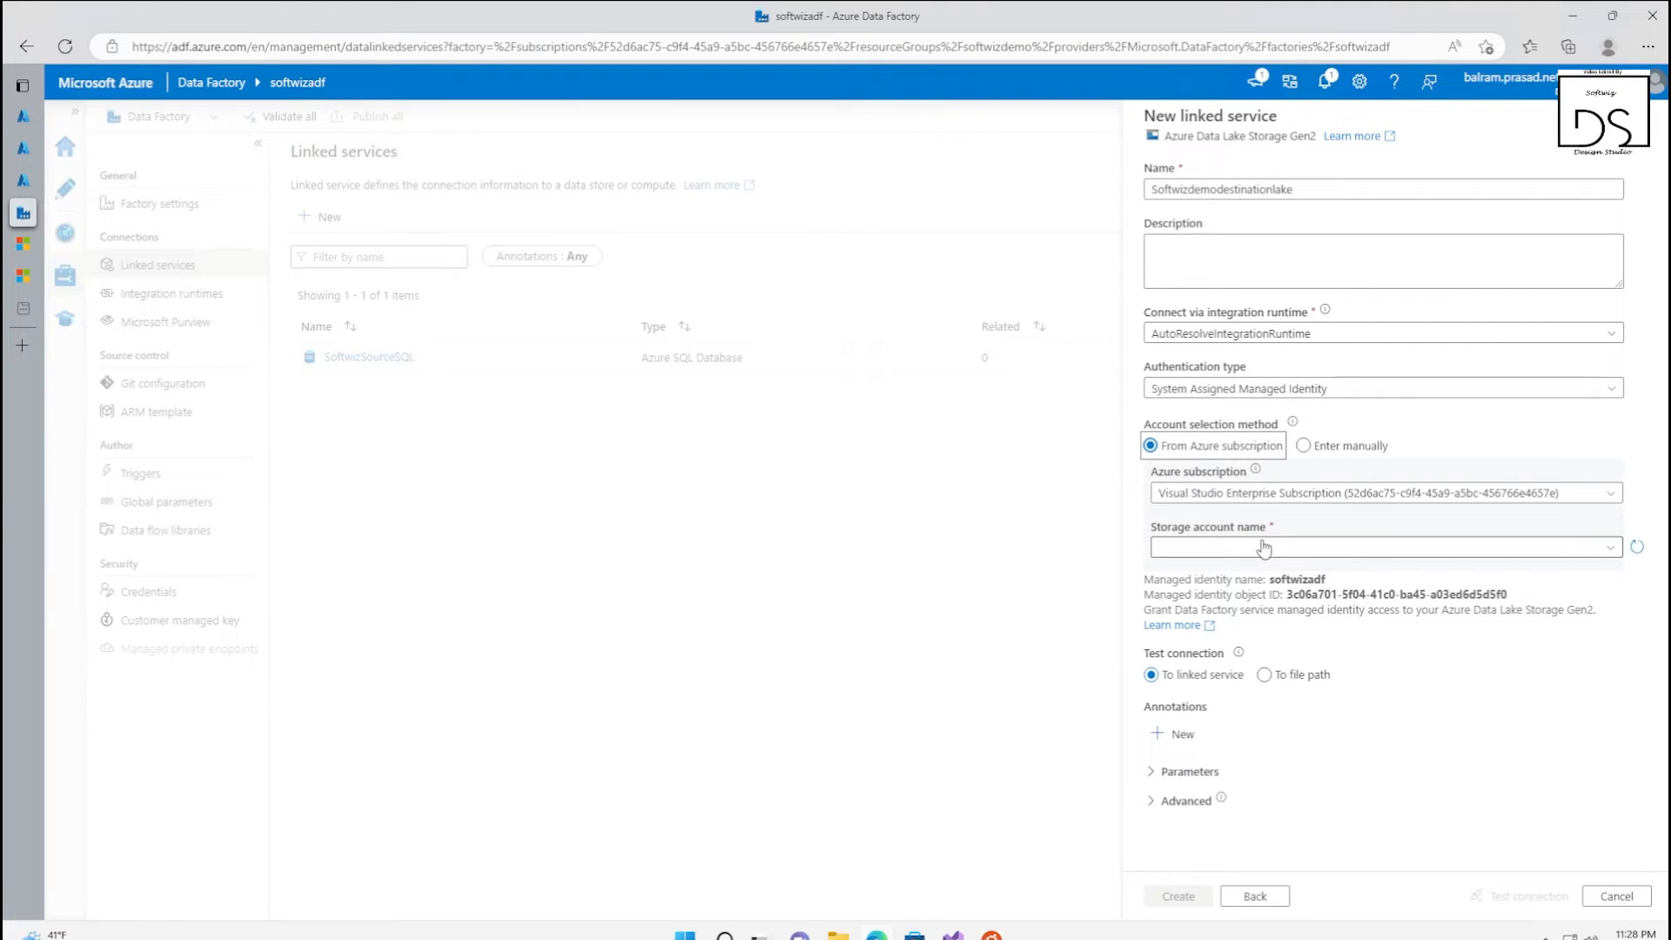
left_click(1263, 548)
left_click(1249, 604)
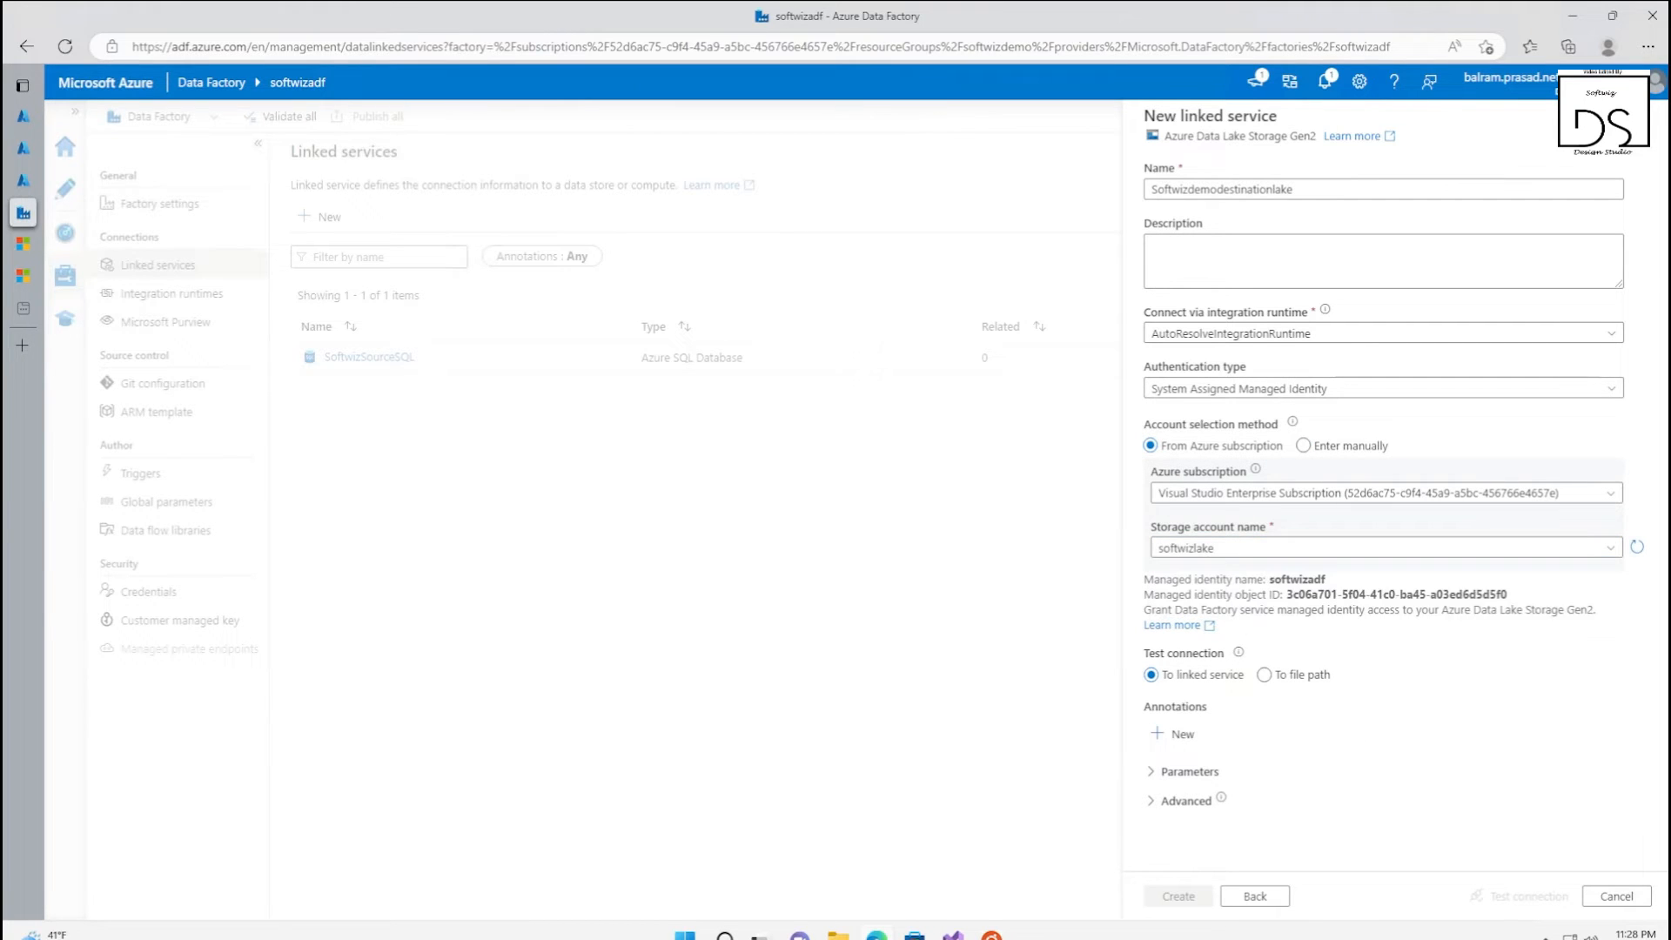
left_click(1500, 893)
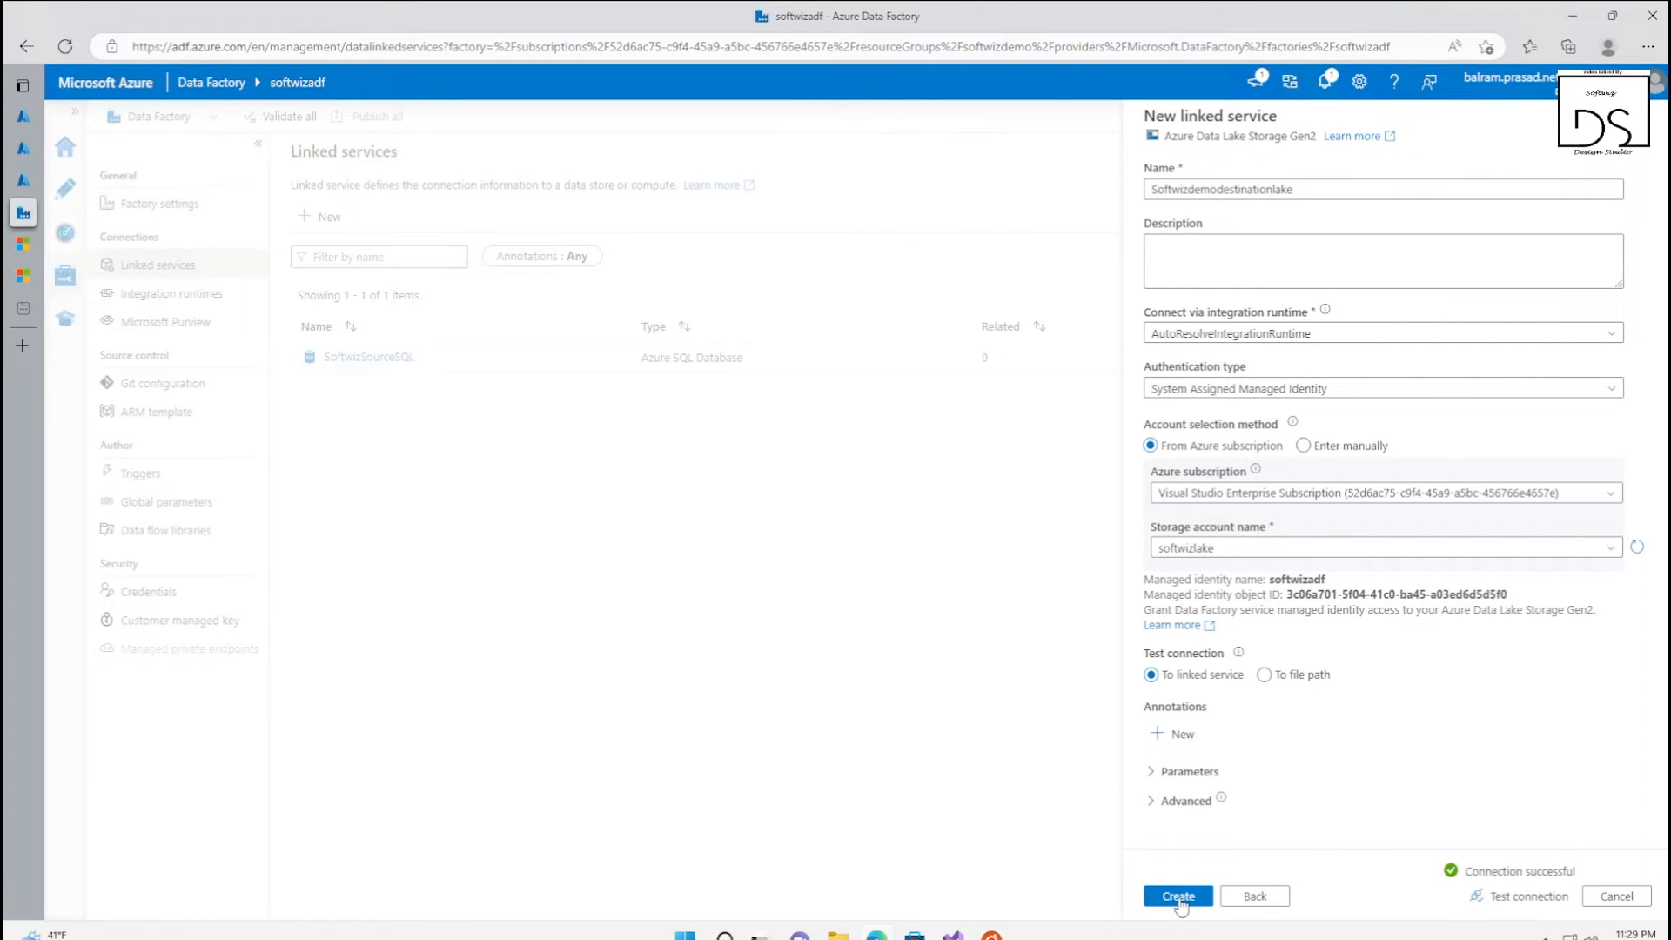
left_click(1178, 897)
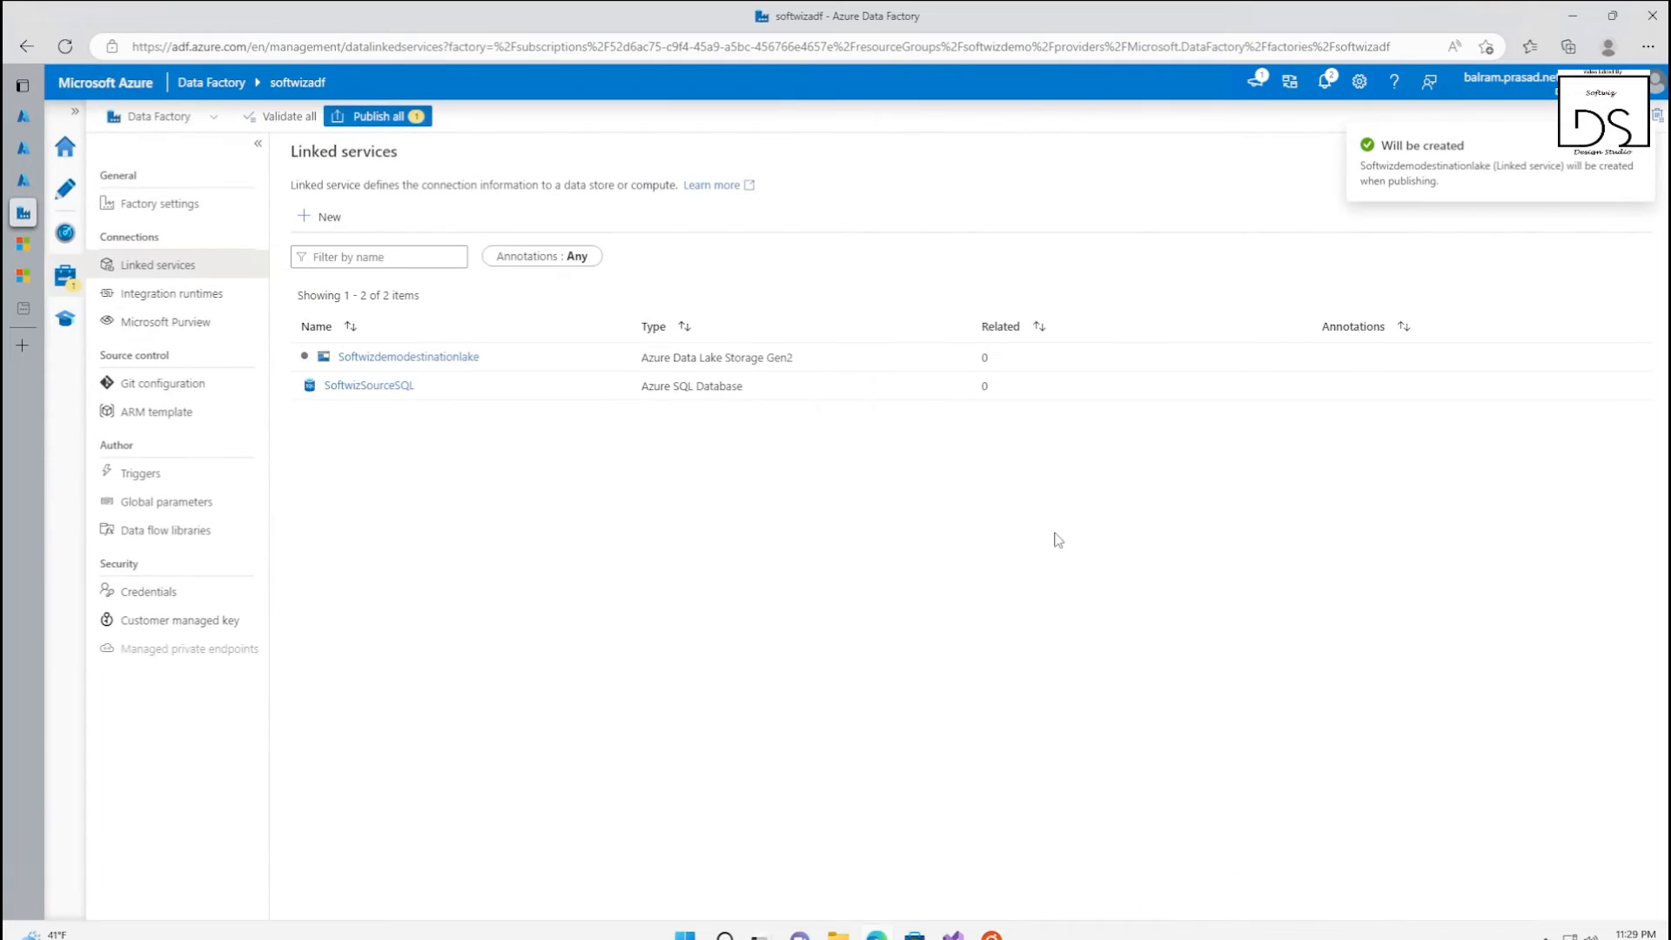
Publish the pending Softwizdemodestinationlake linked service and open the factory's authoring workspace
left_click(384, 121)
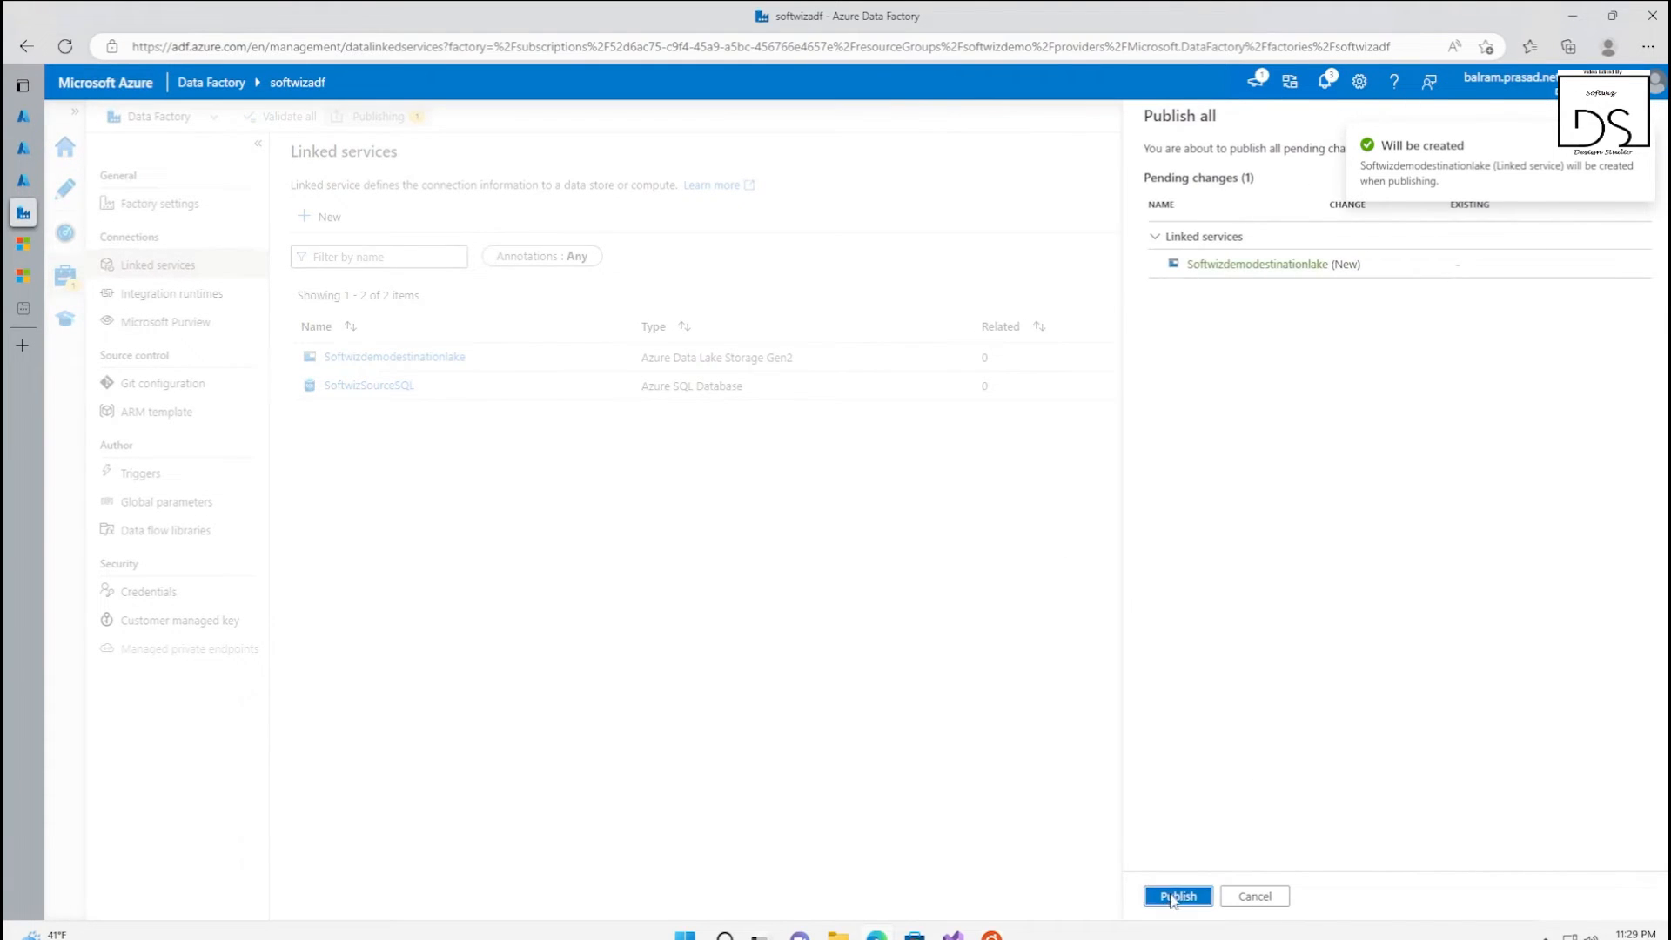
left_click(1176, 896)
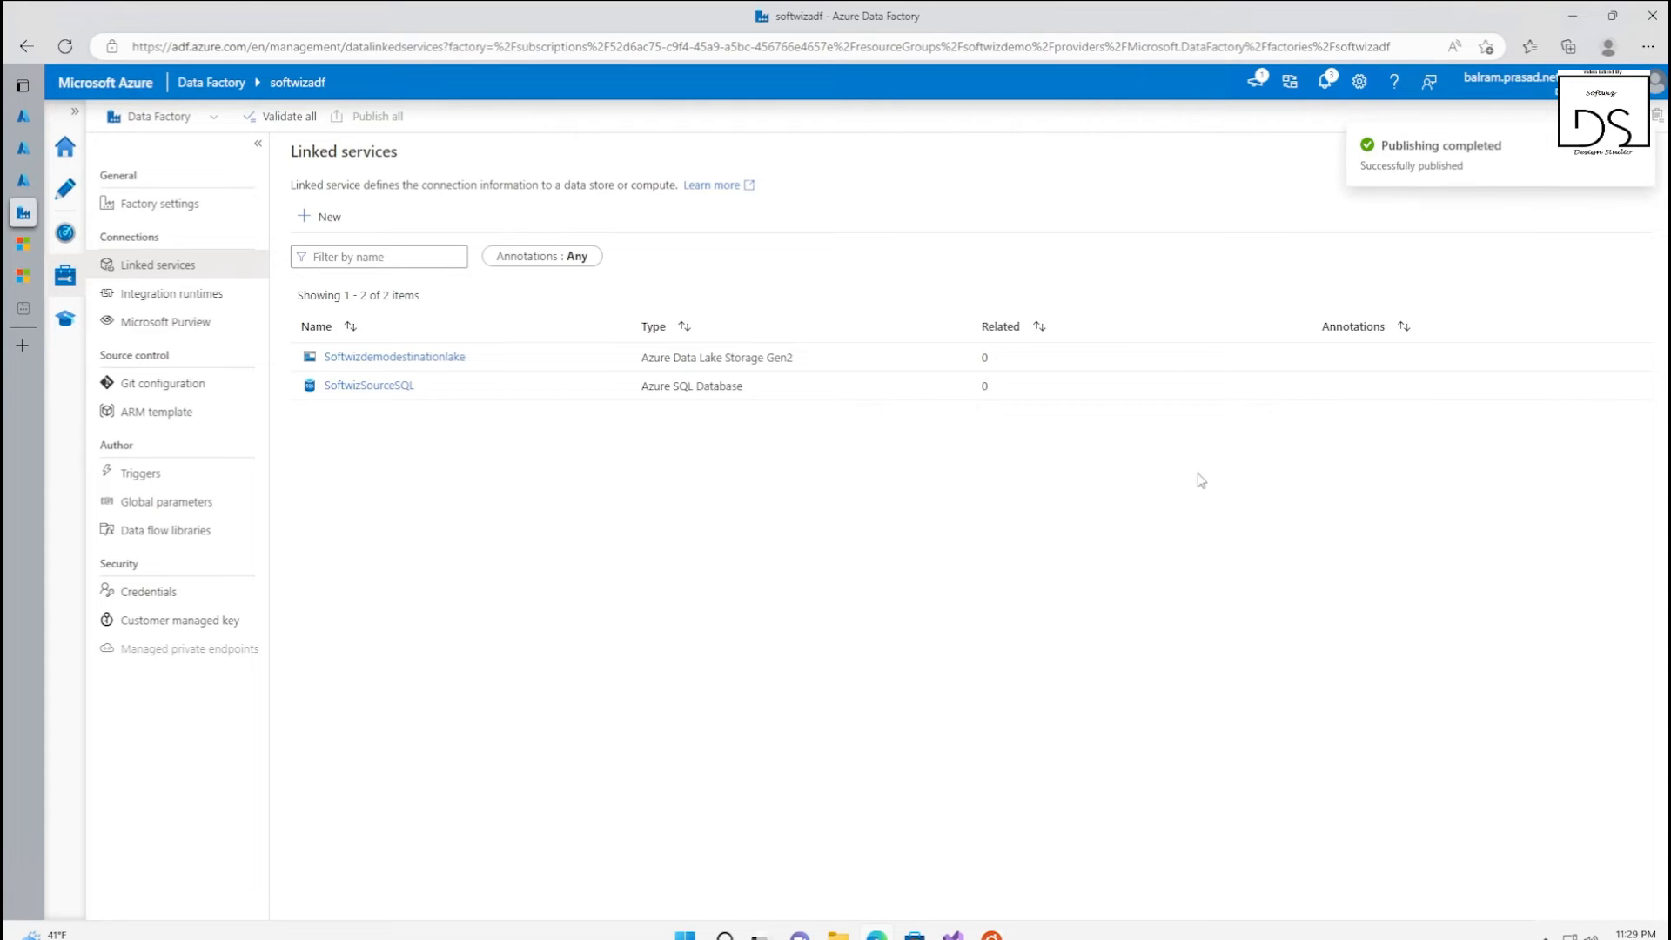
left_click(65, 188)
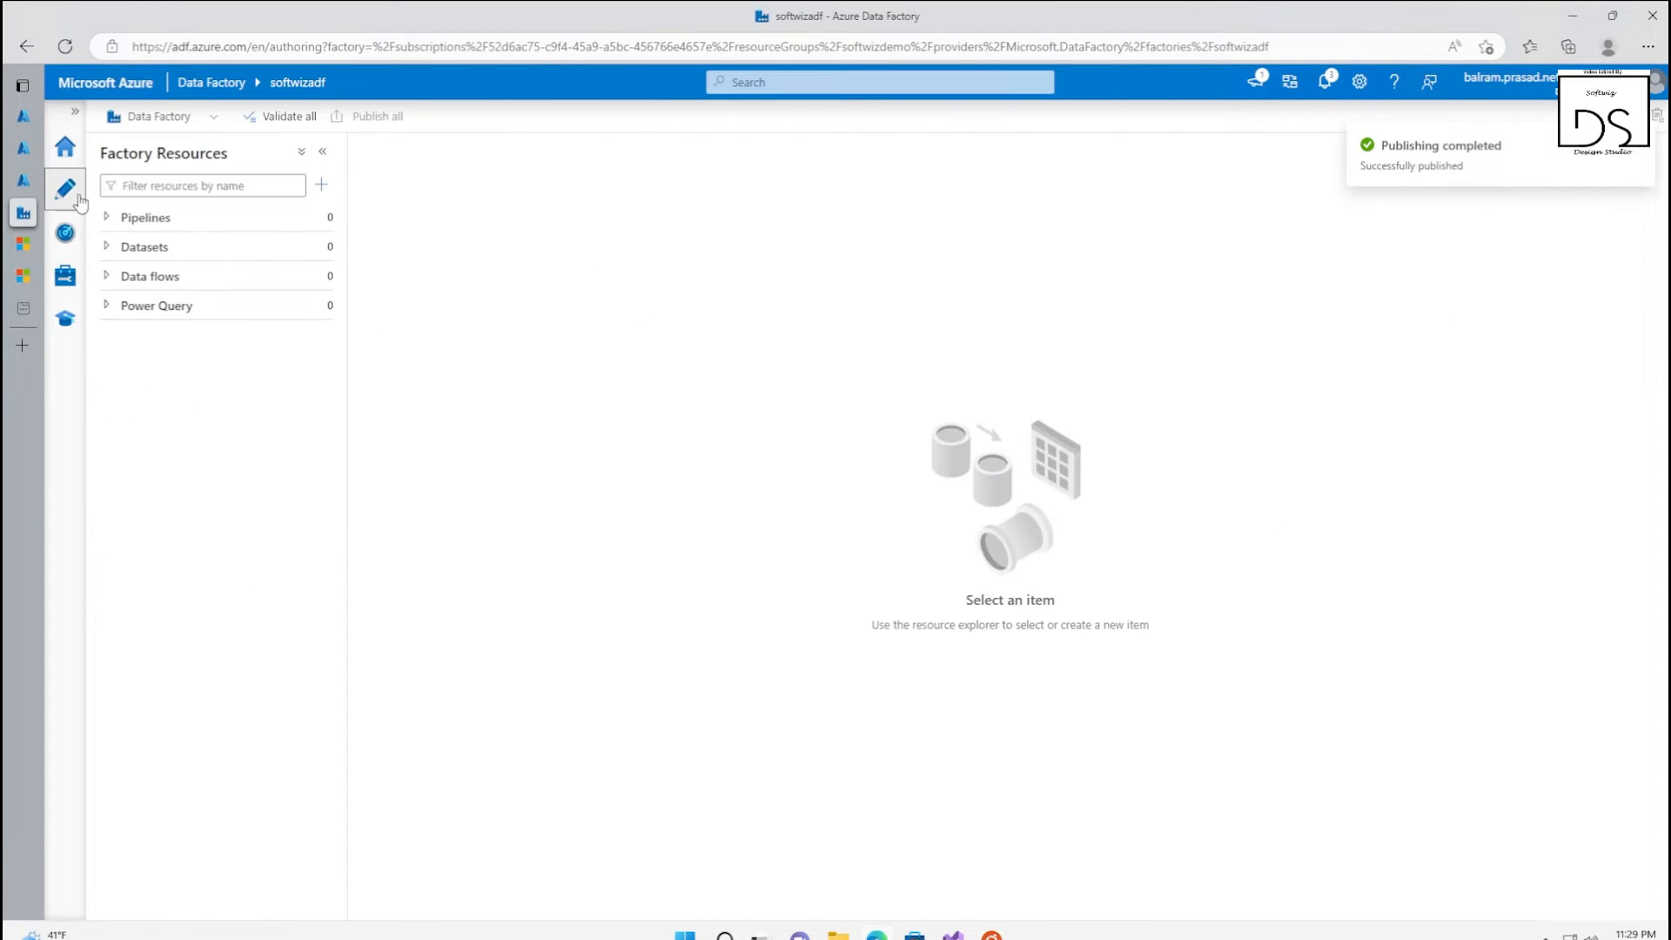
left_click(186, 251)
left_click(321, 185)
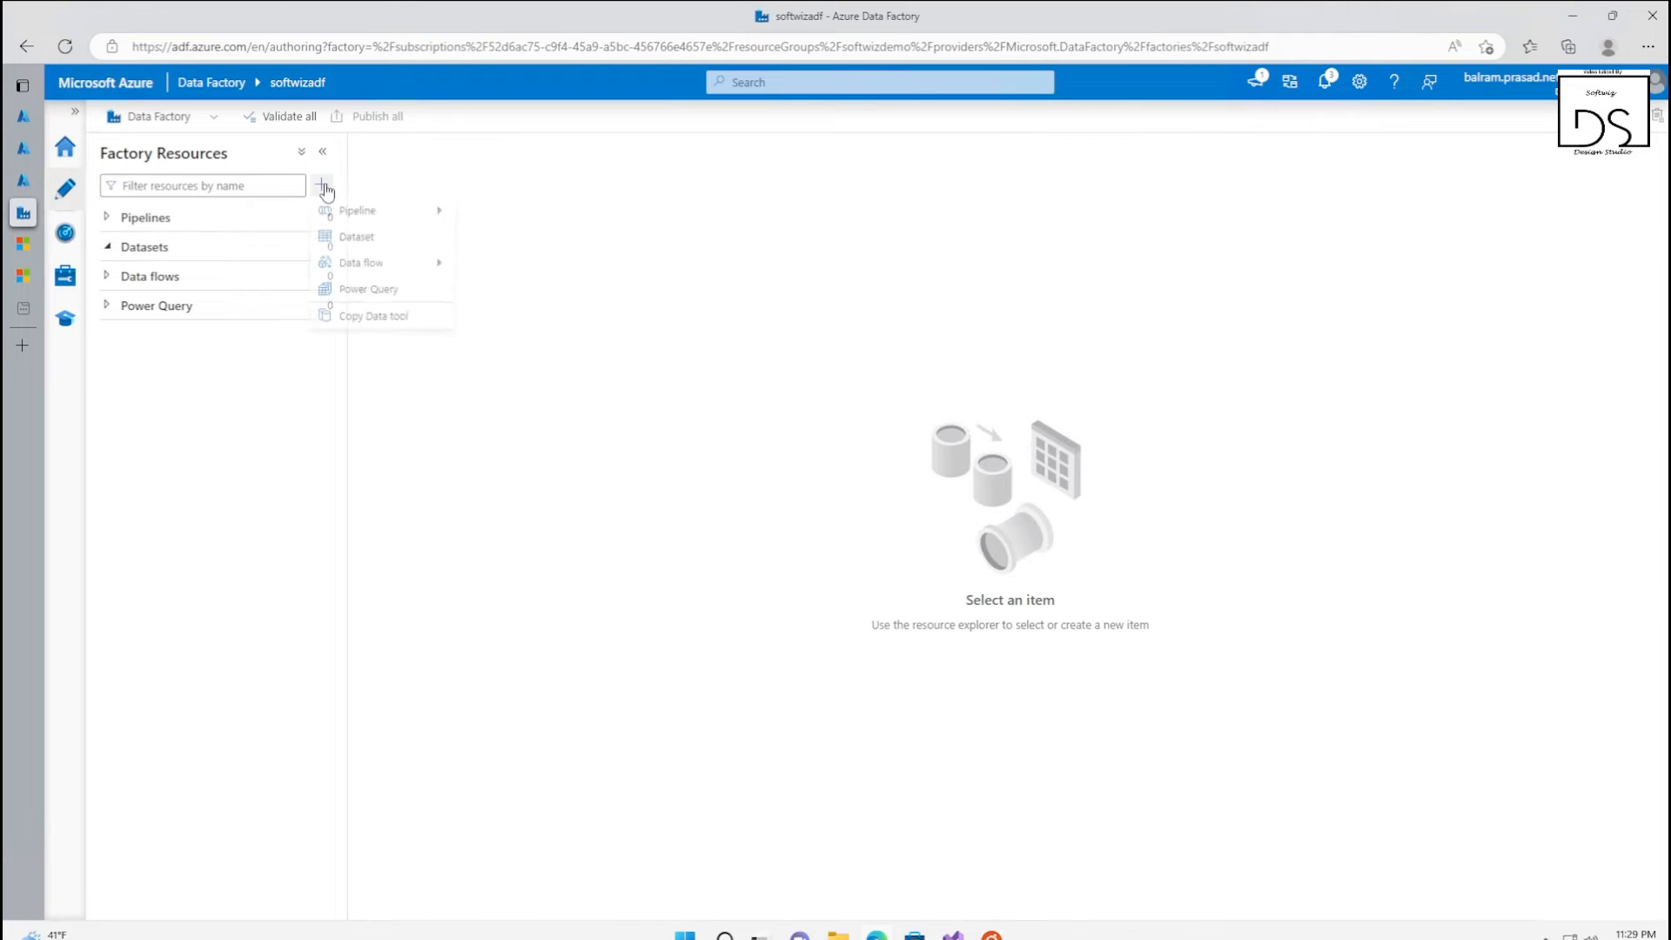
left_click(366, 241)
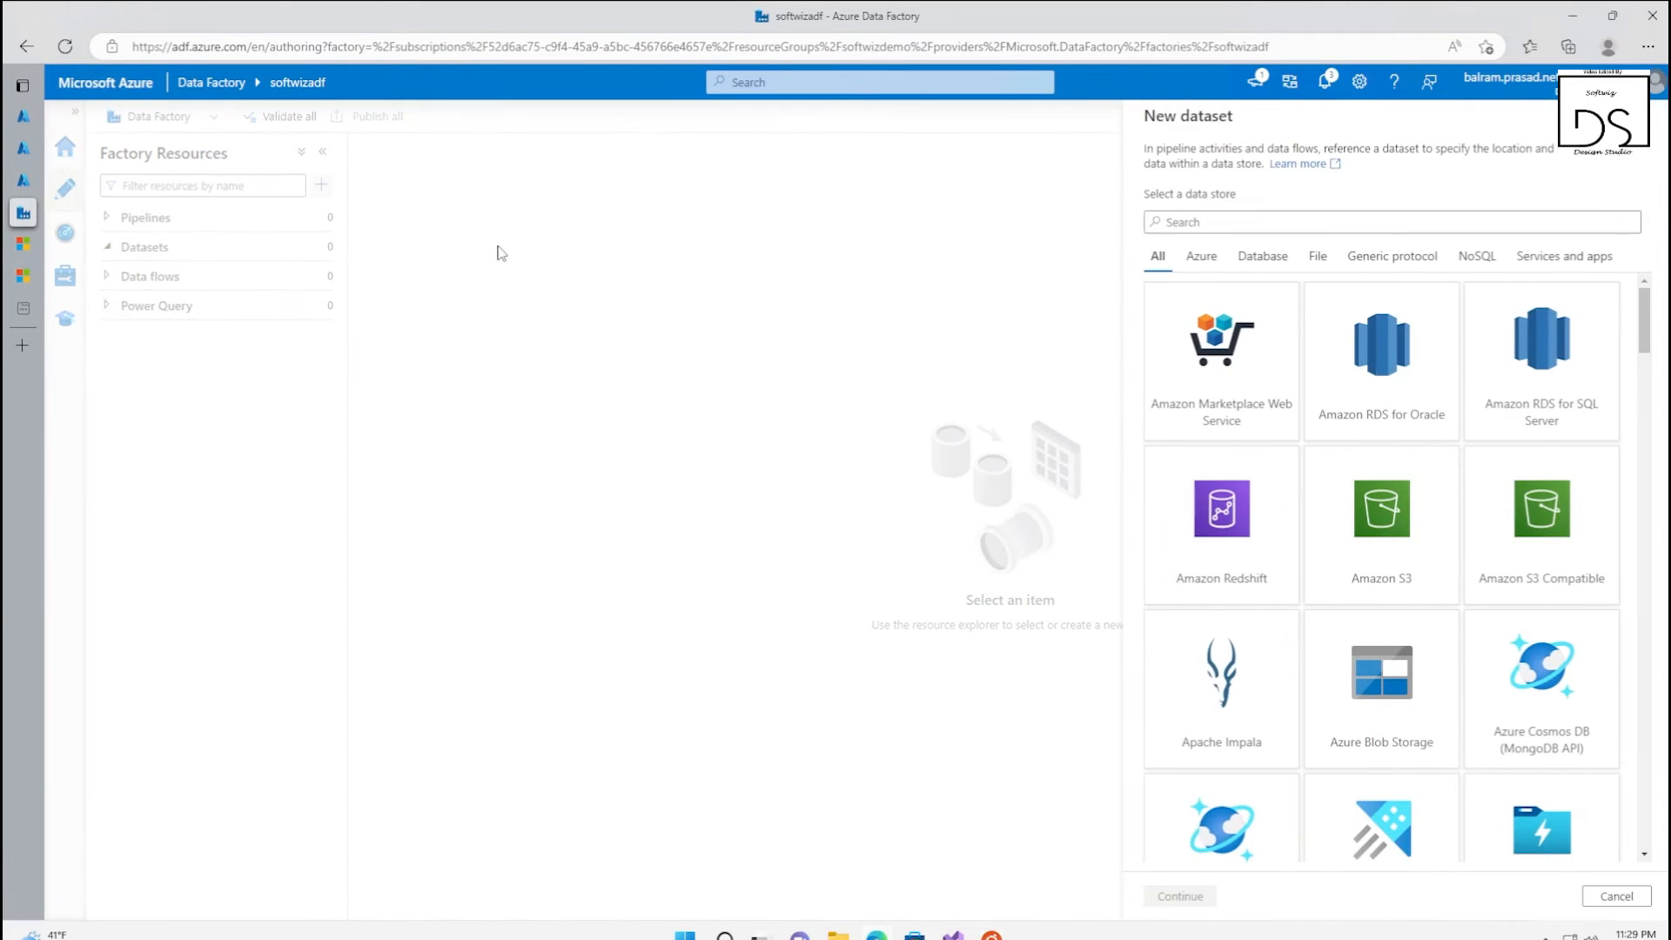
type("st")
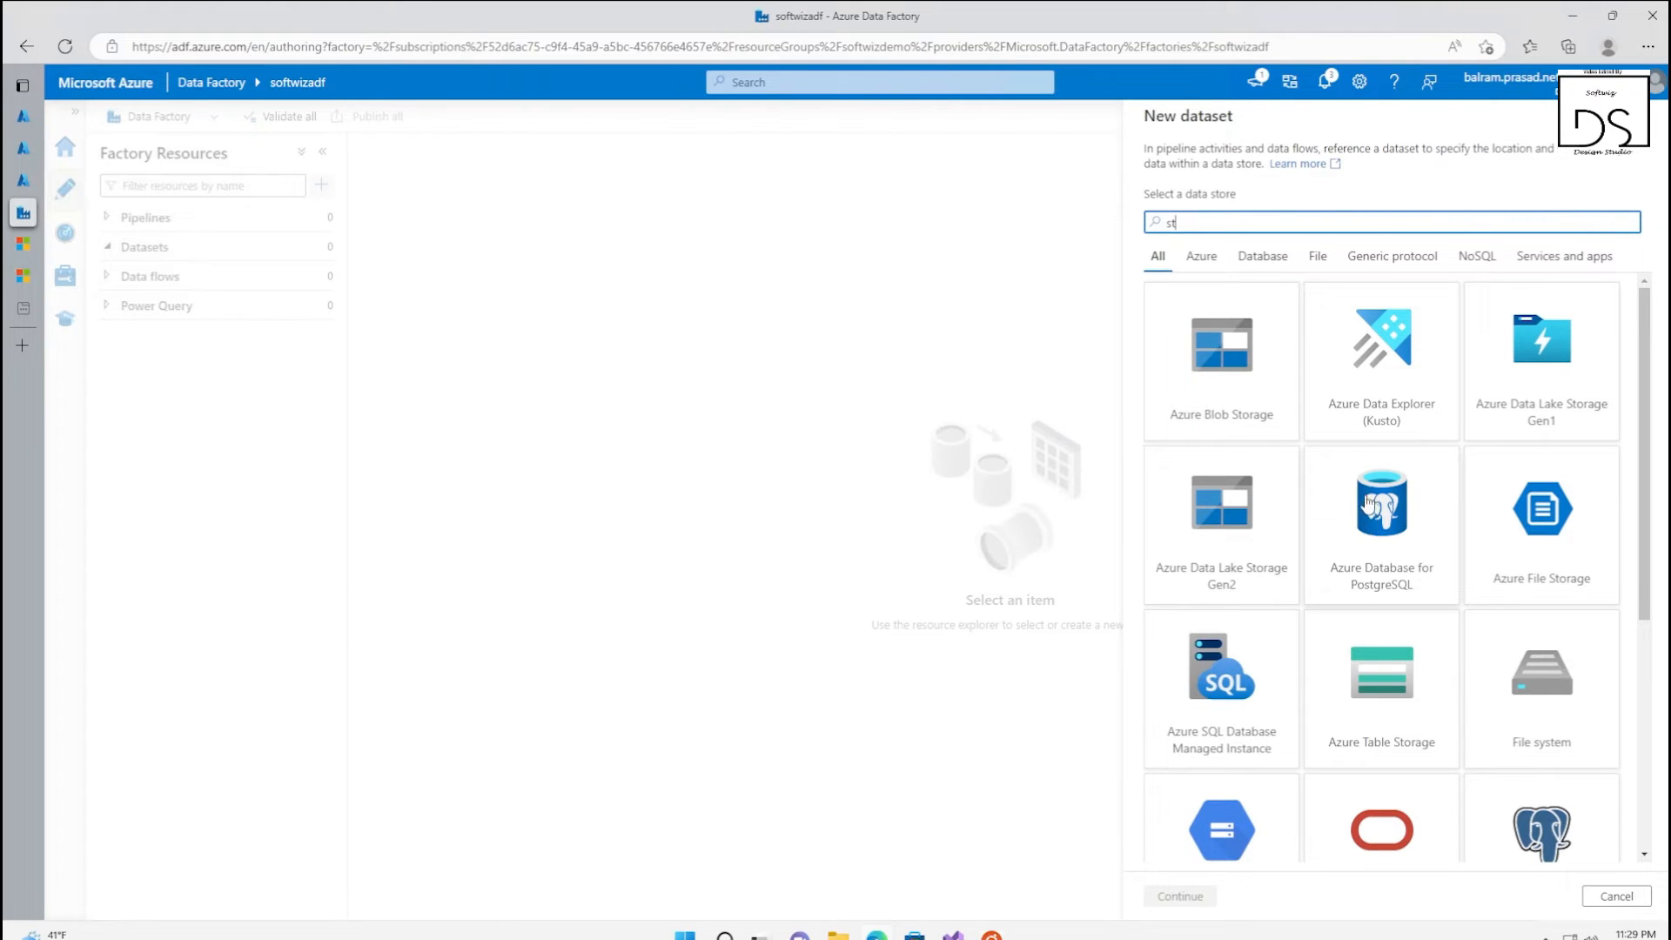
key("BackSpace")
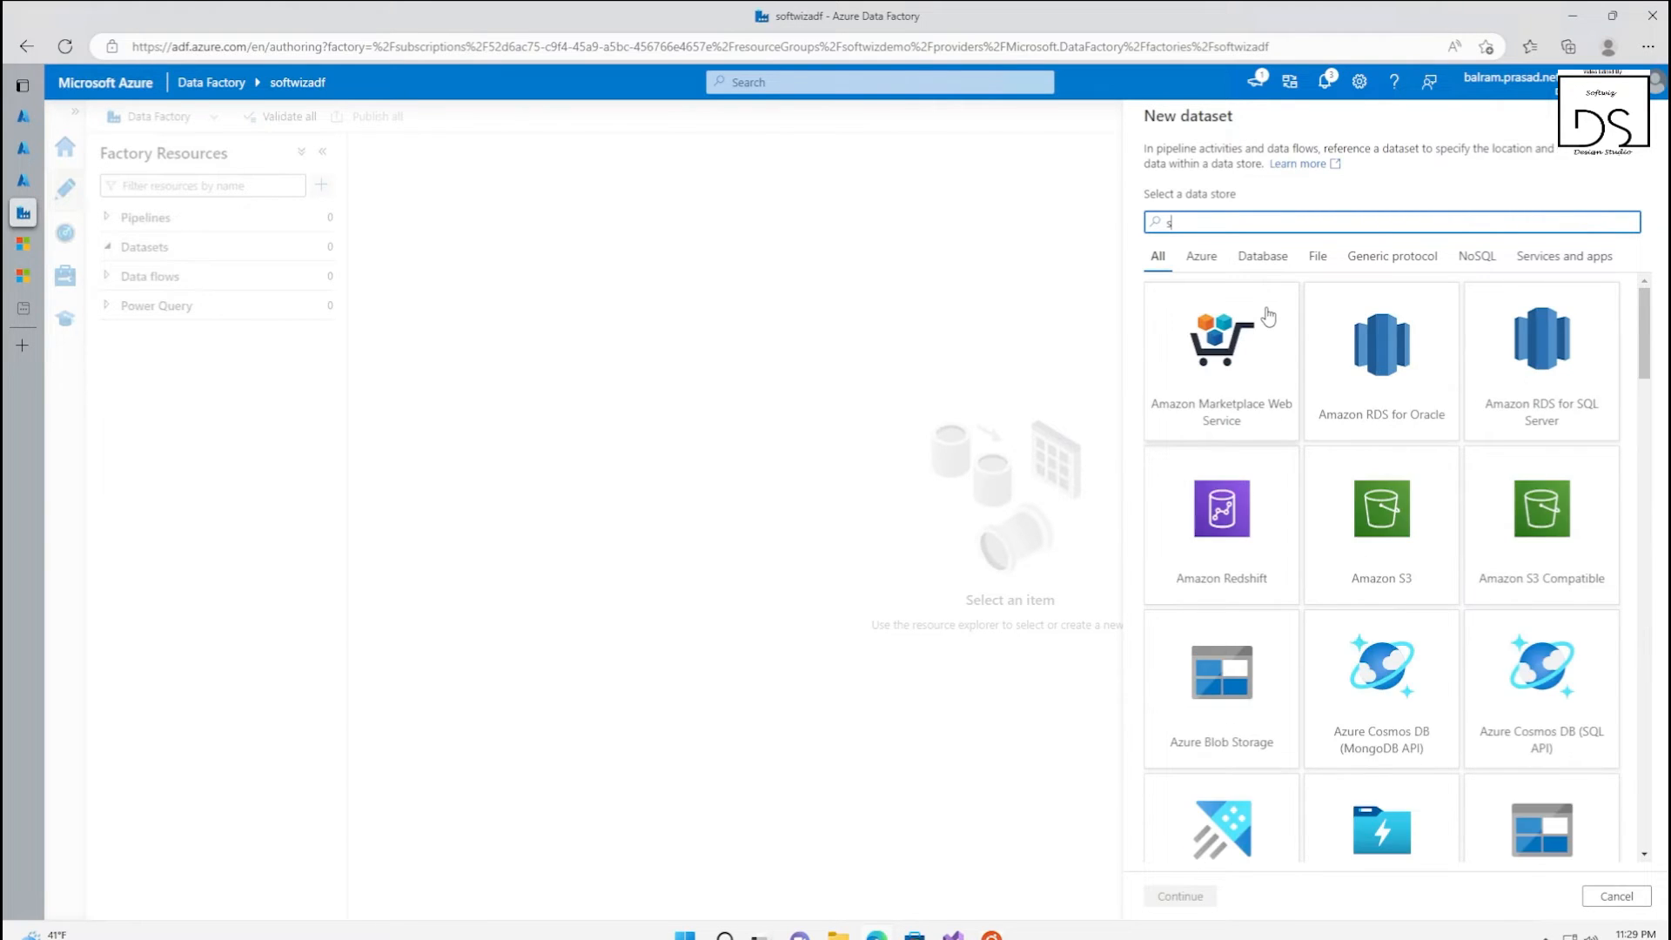
type("ql")
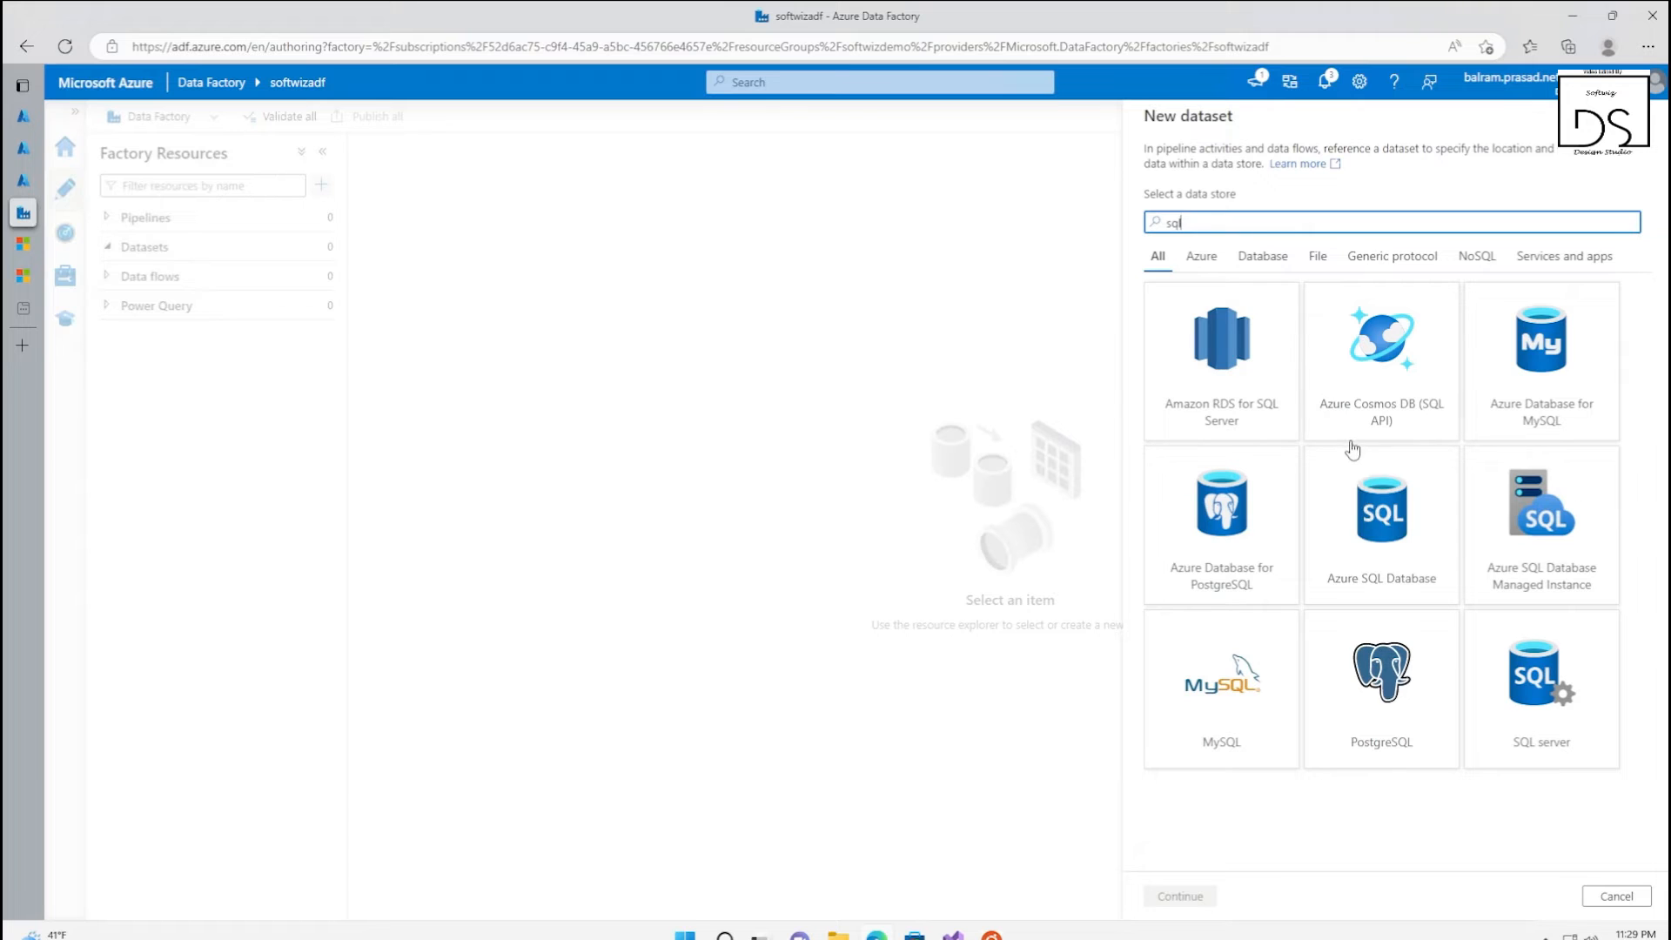
left_click(1605, 898)
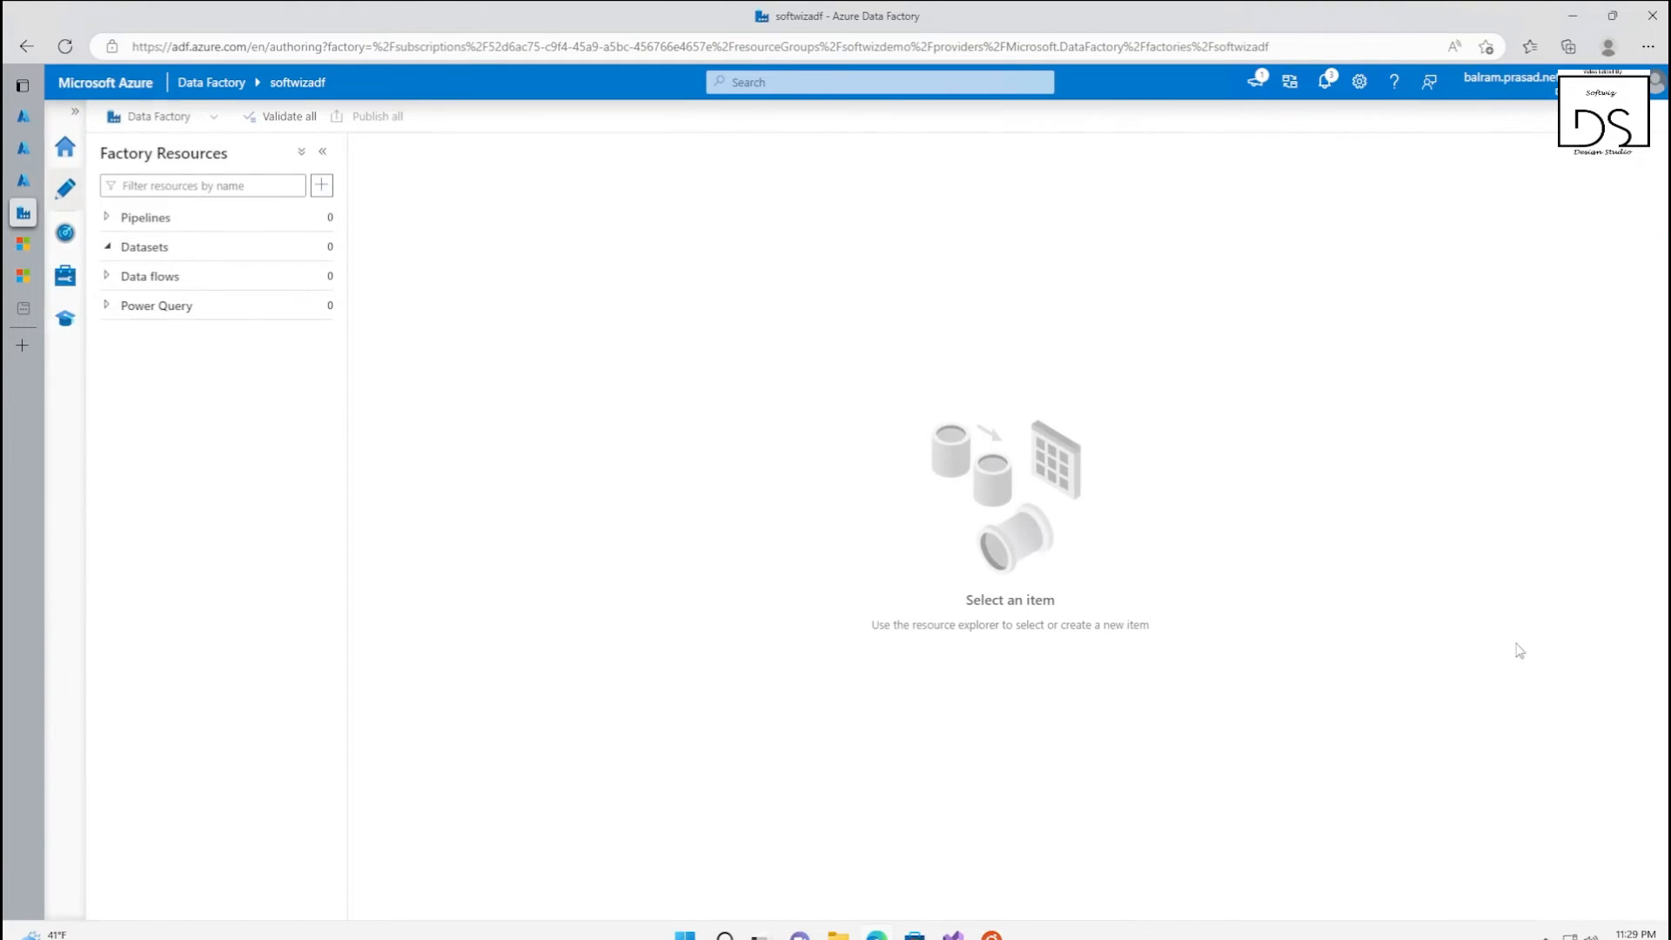
Create a new blank pipeline named DemoPipeline and close its properties
left_click(131, 217)
left_click(323, 185)
mouse_move(364, 217)
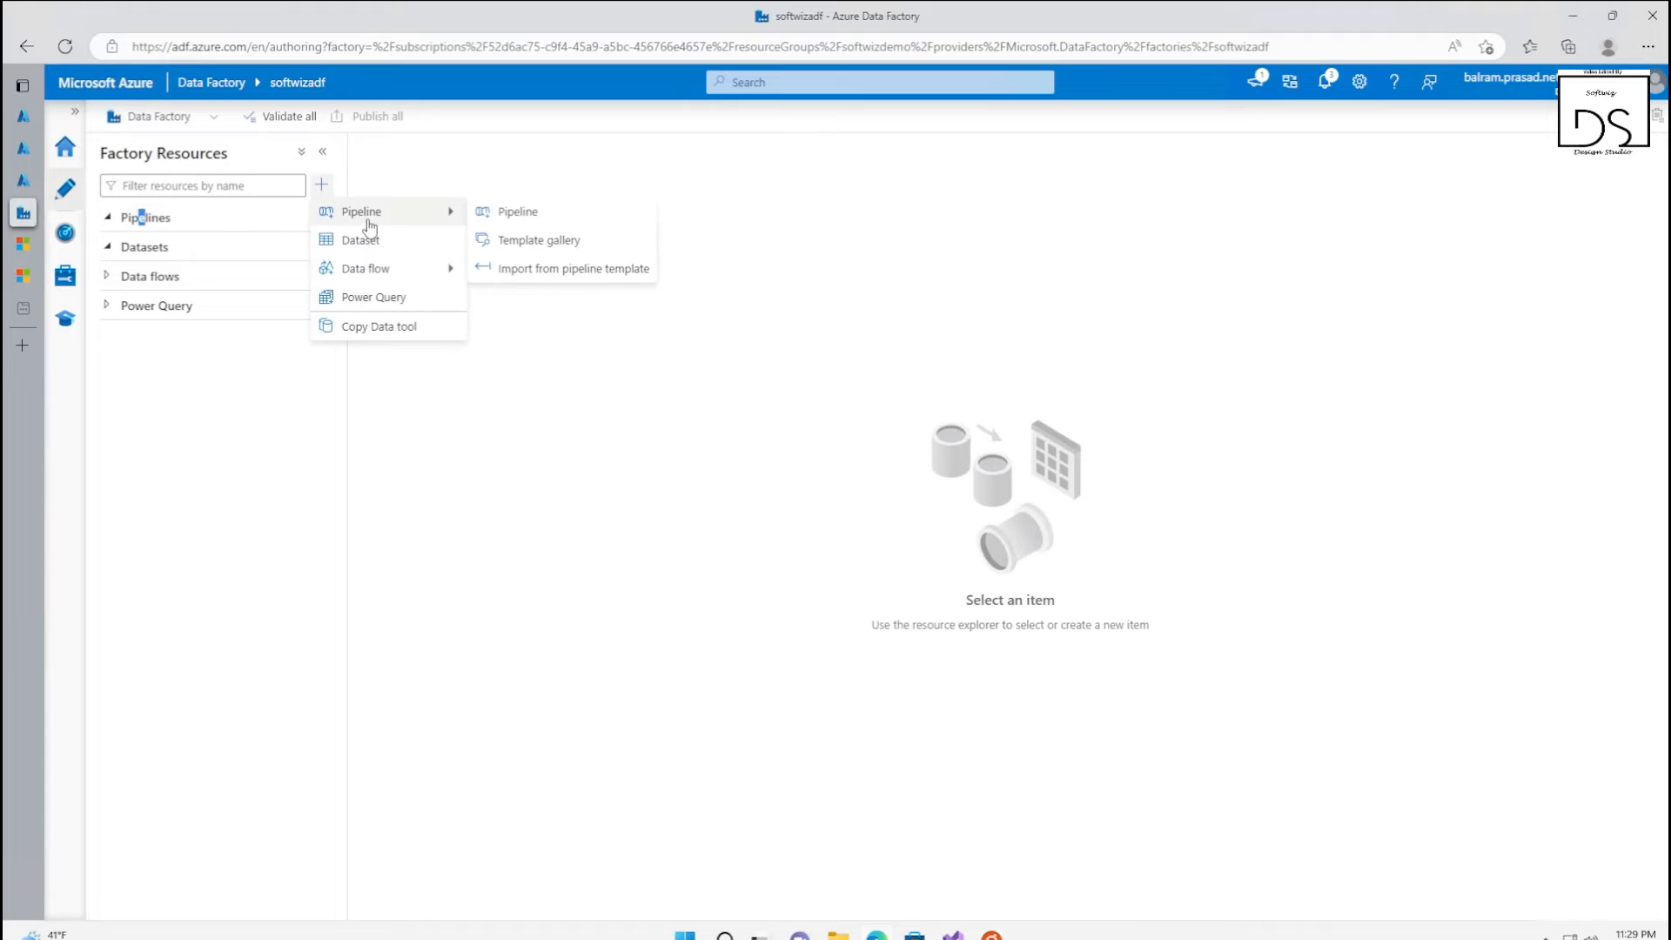
left_click(532, 213)
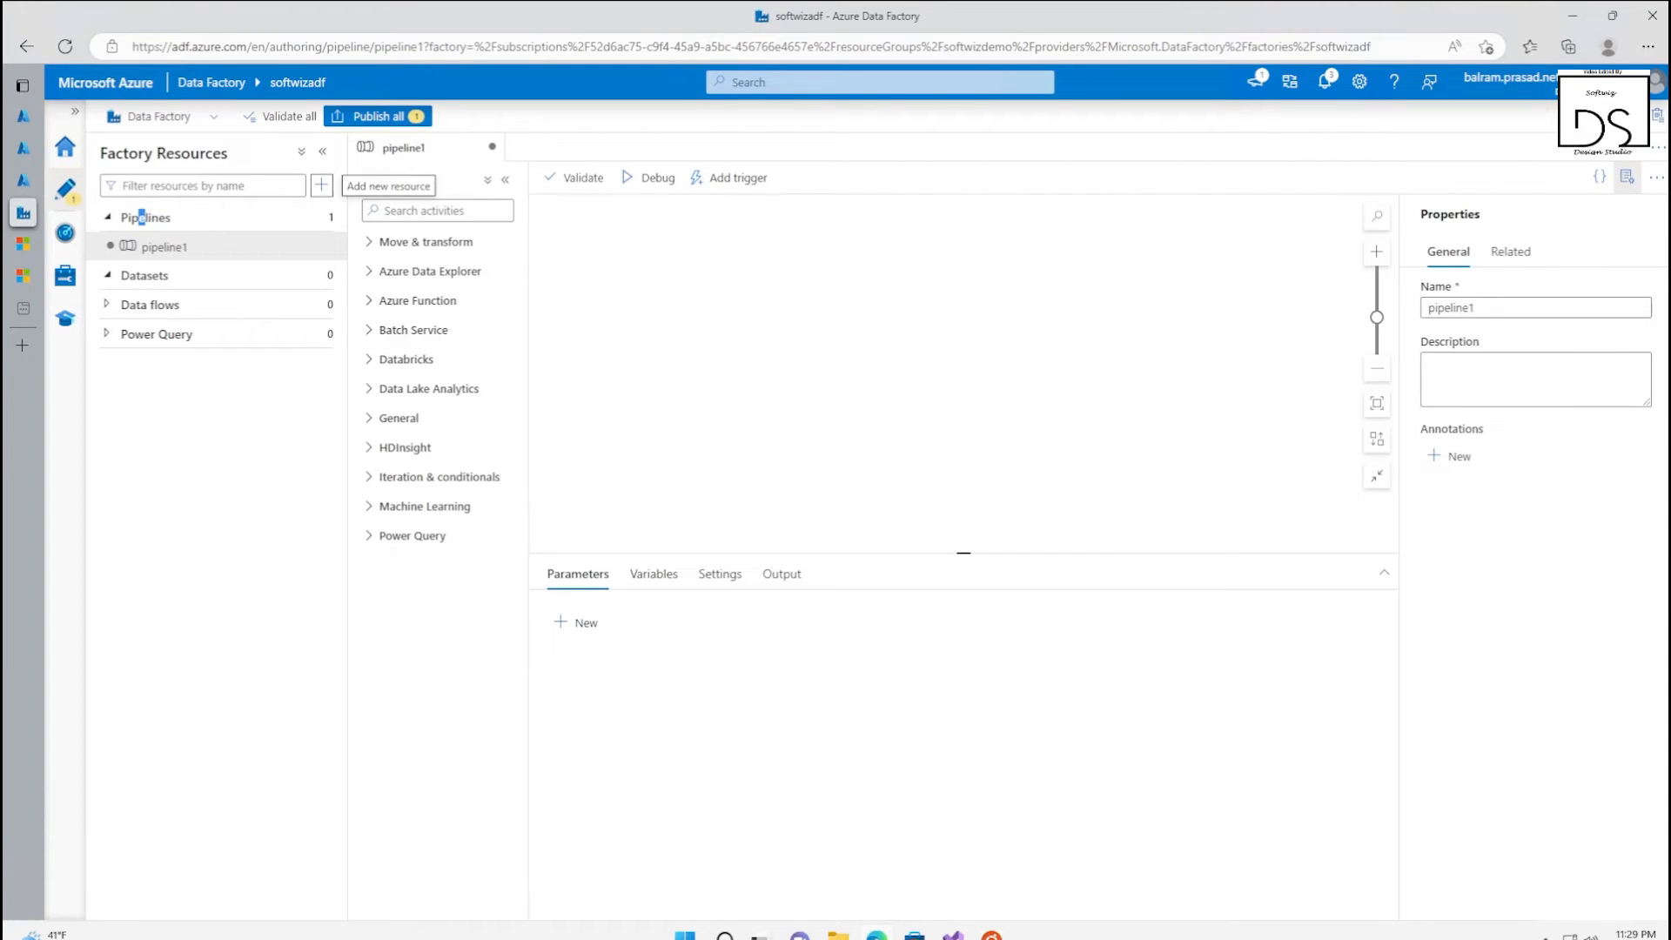
type("DemoP")
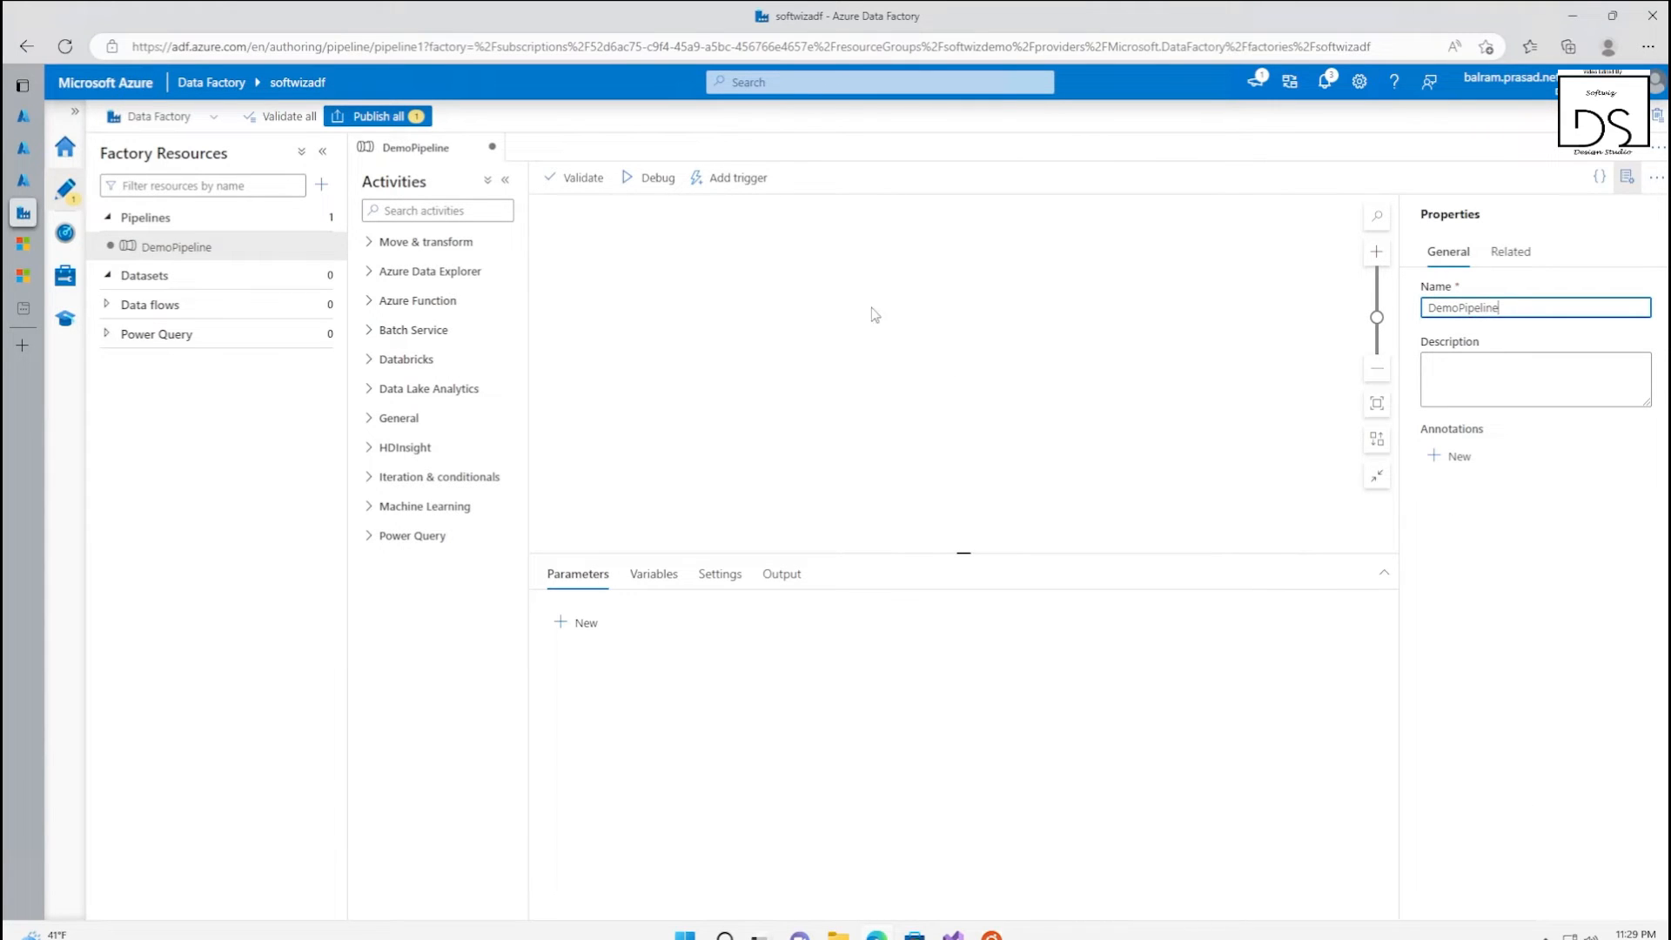
left_click(1626, 177)
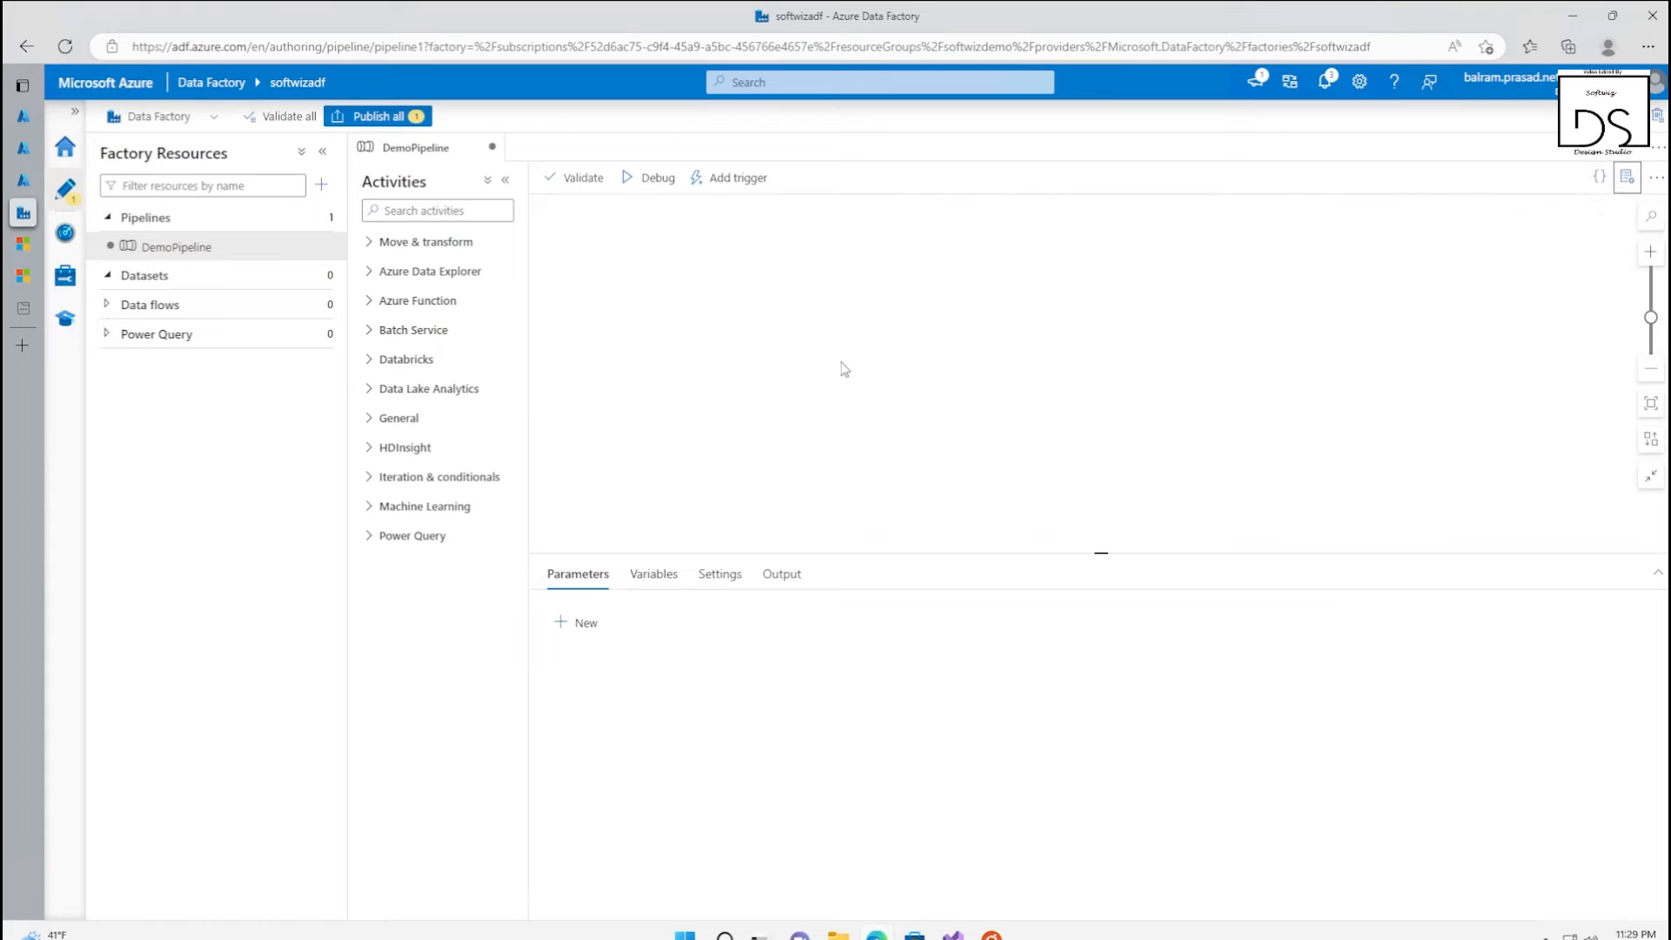
Add a Lookup activity to DemoPipeline and name it LookupSQLWaterMark
left_click(461, 211)
type("look")
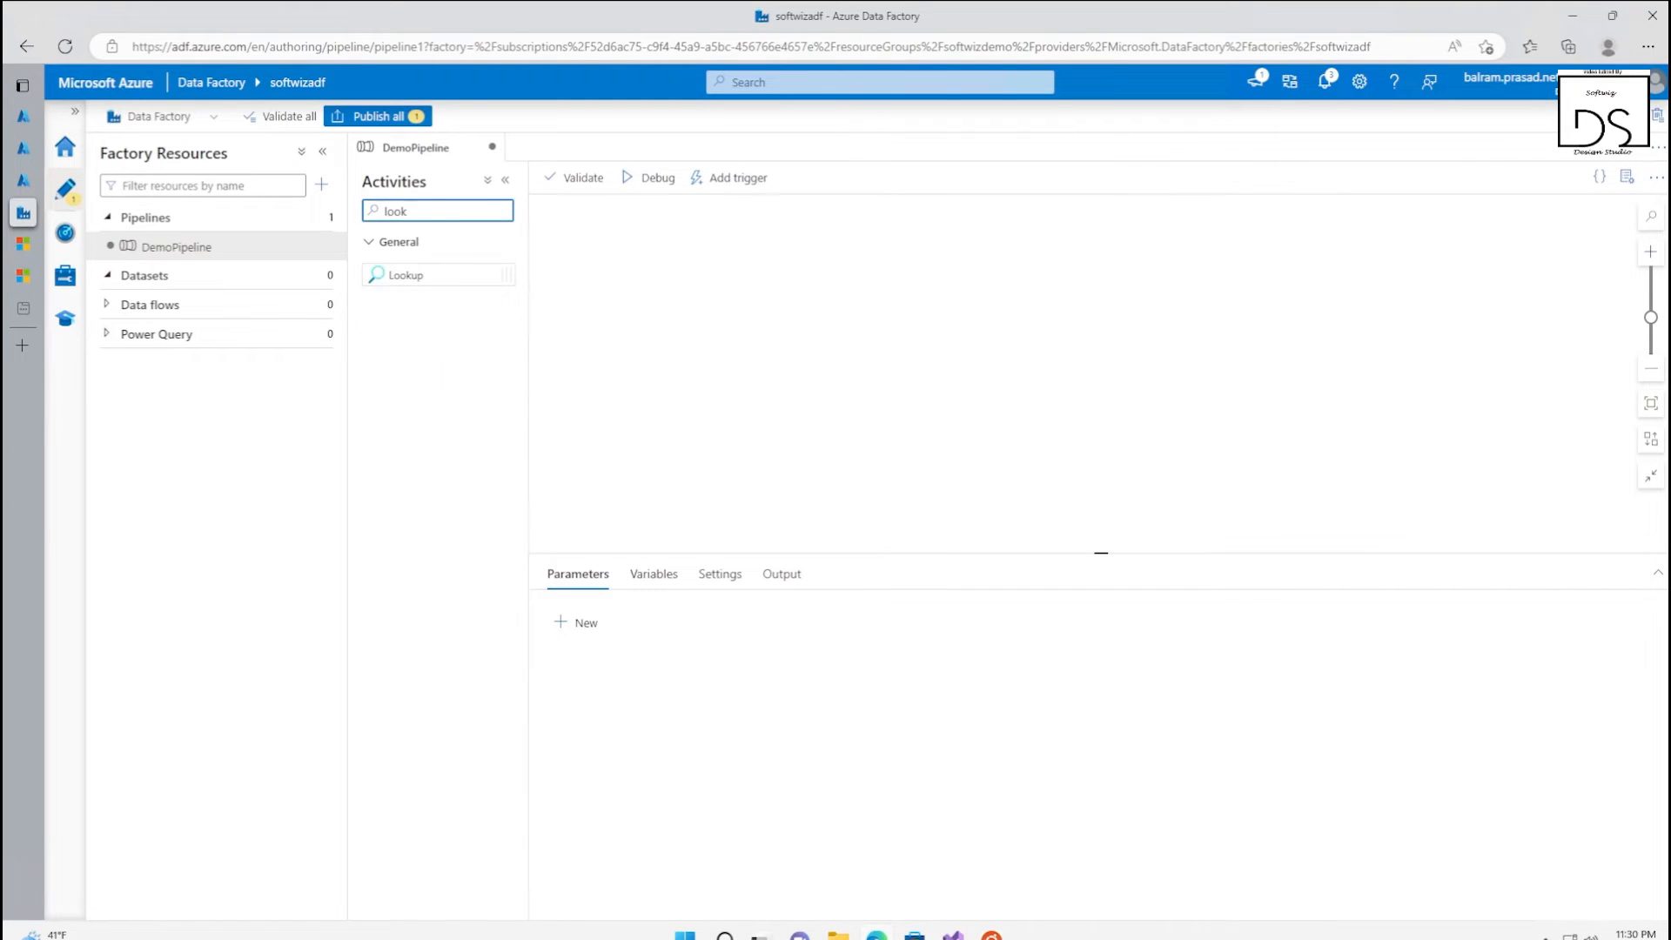
left_click_drag(410, 277, 762, 300)
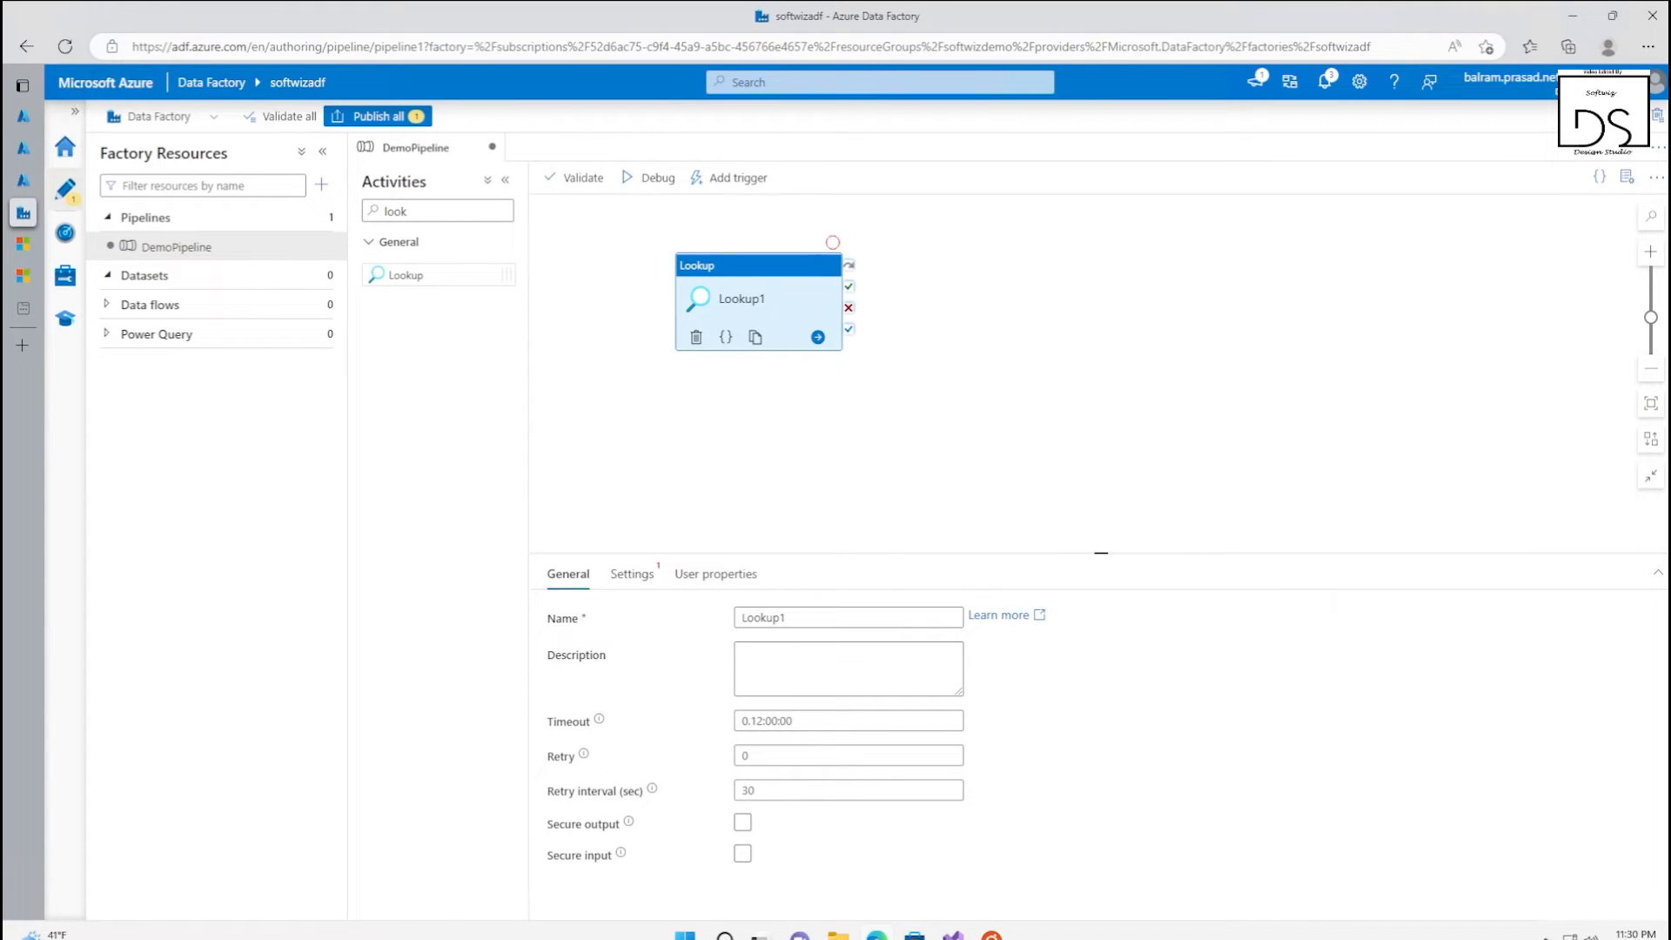
double_click(763, 620)
type("LookupSQLWaterMark")
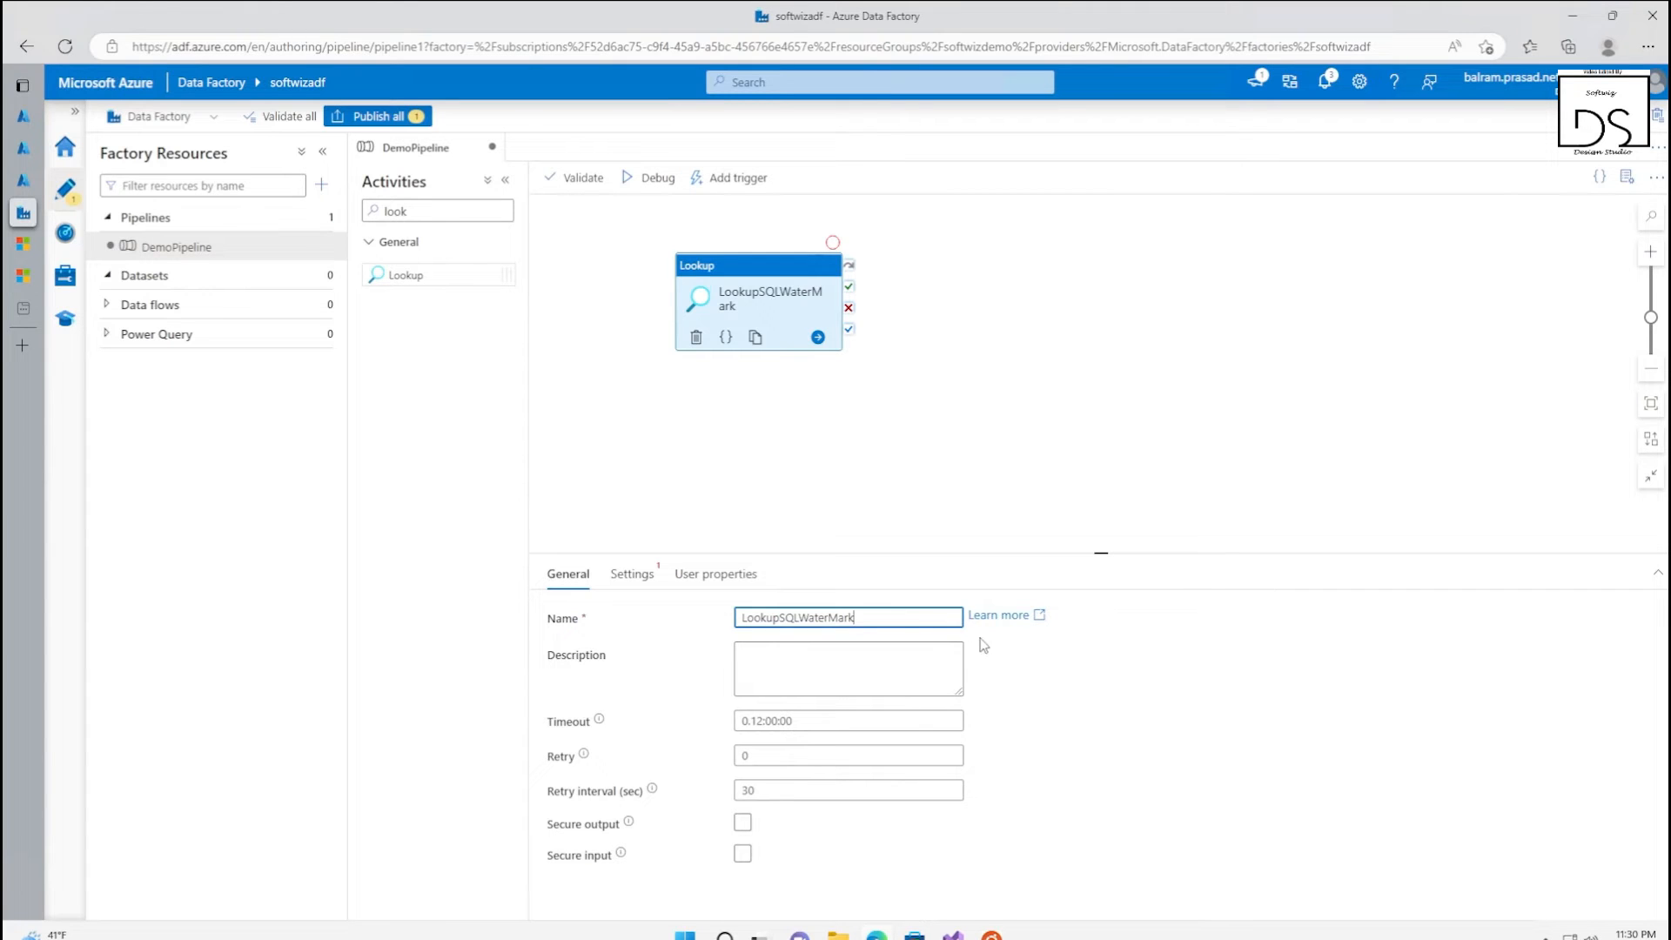
Start a new source dataset of type Azure SQL Database for the LookupSQLWaterMark activity
left_click(632, 573)
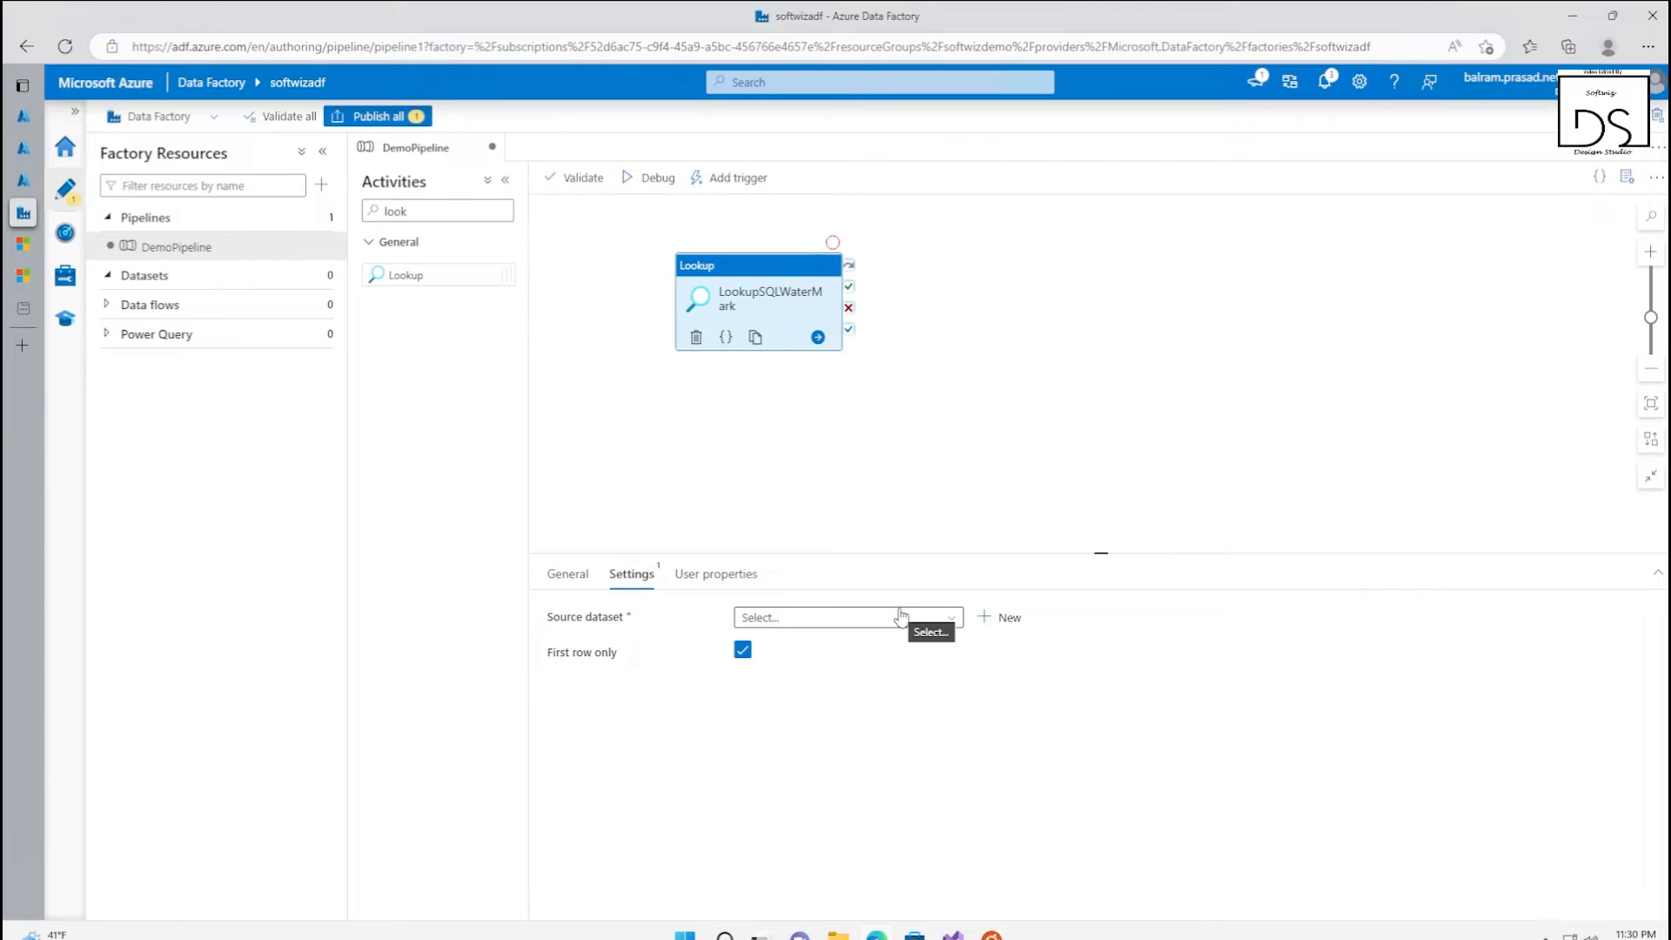
left_click(853, 615)
left_click(1012, 619)
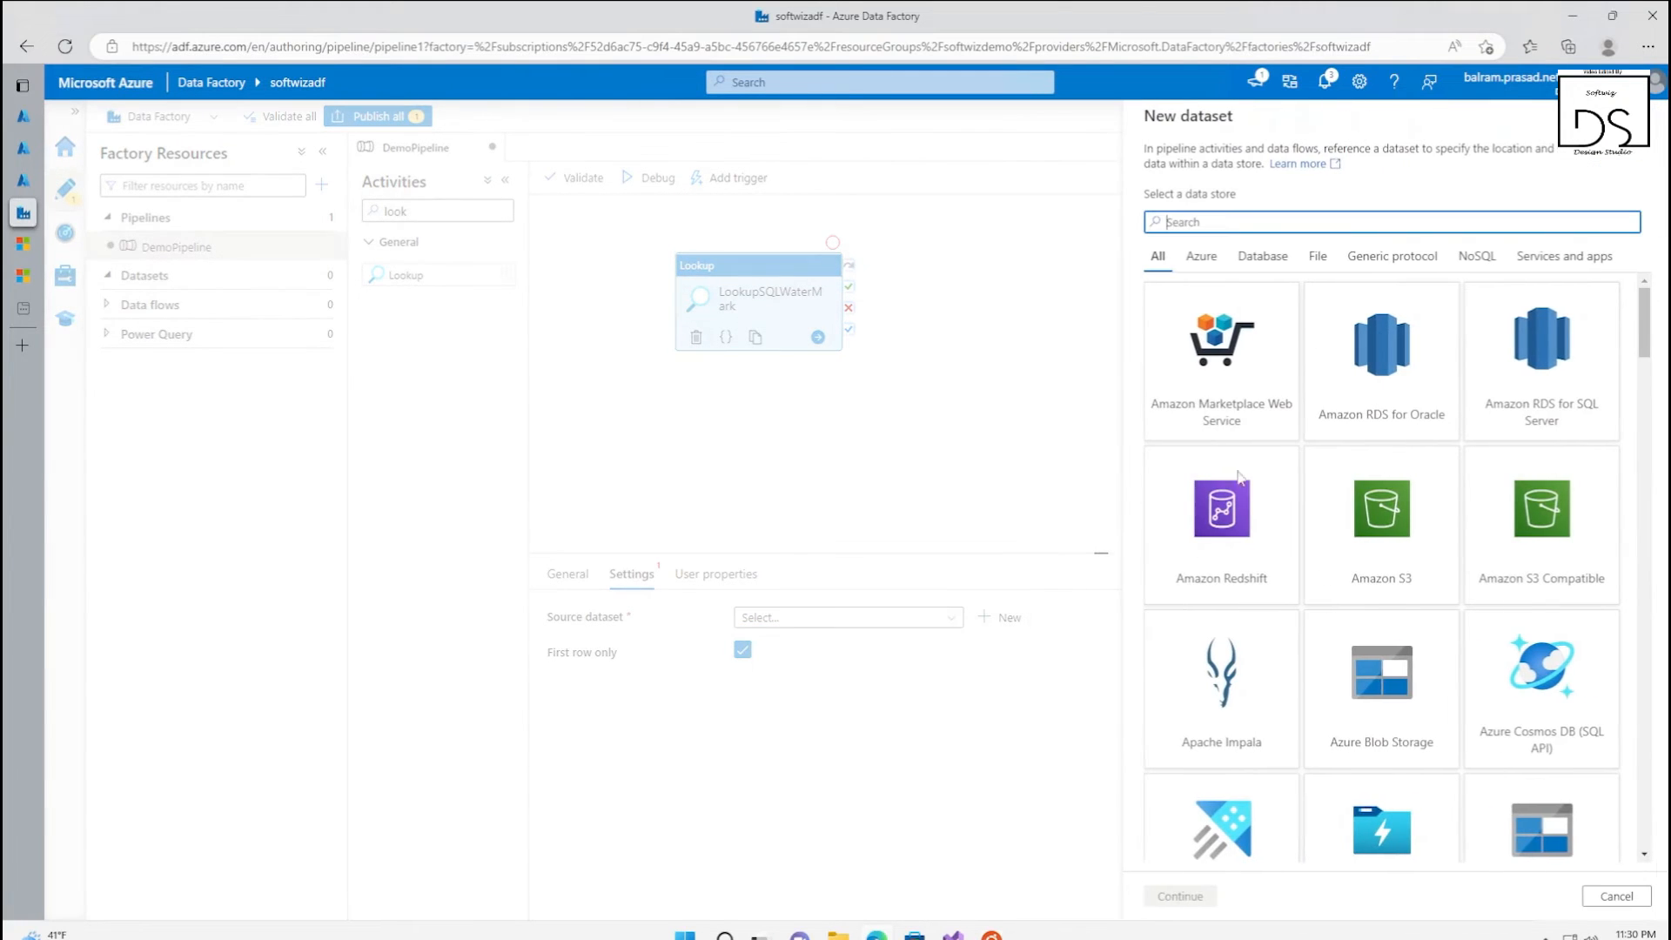
type("azure sql")
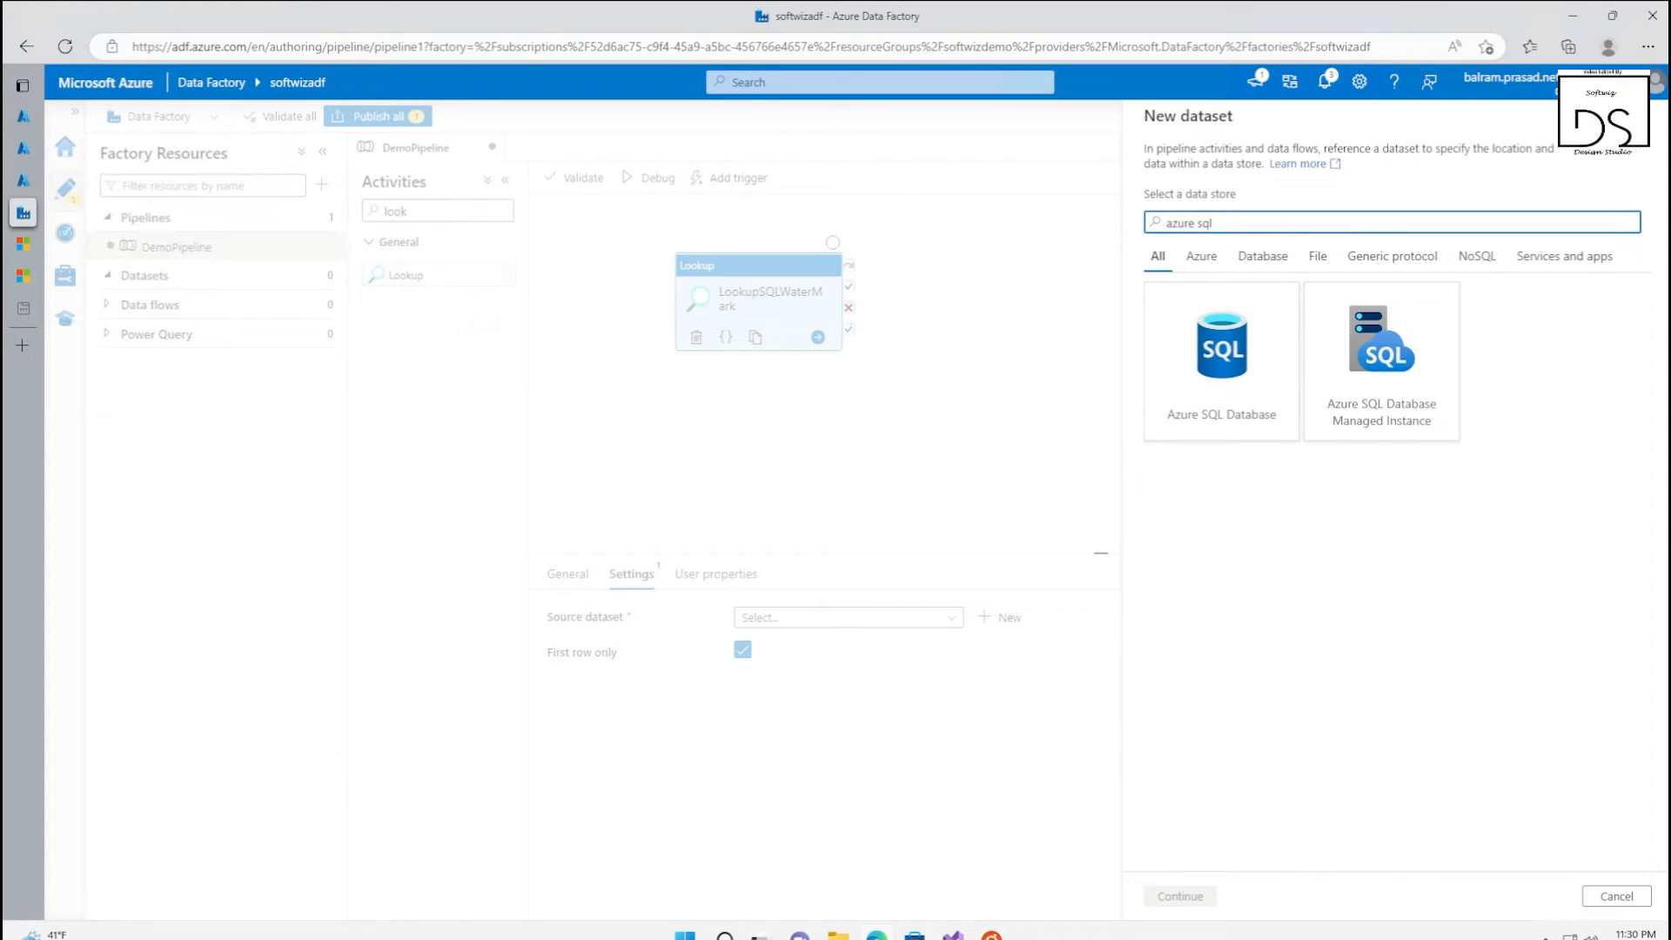
left_click(1253, 374)
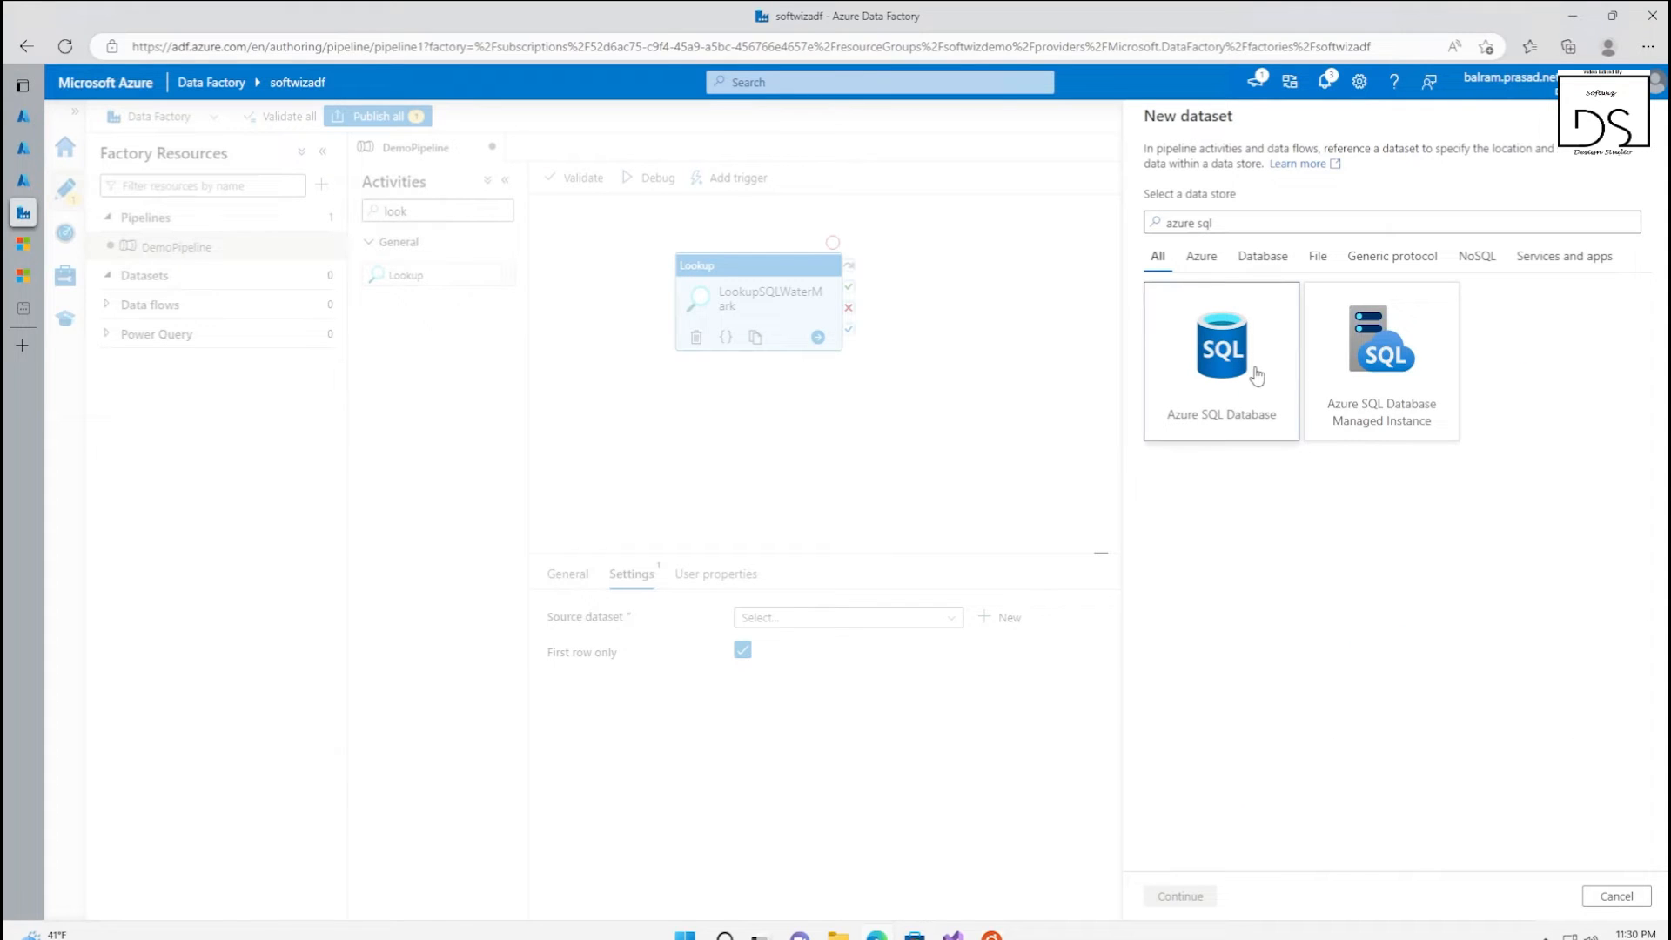
left_click(1179, 895)
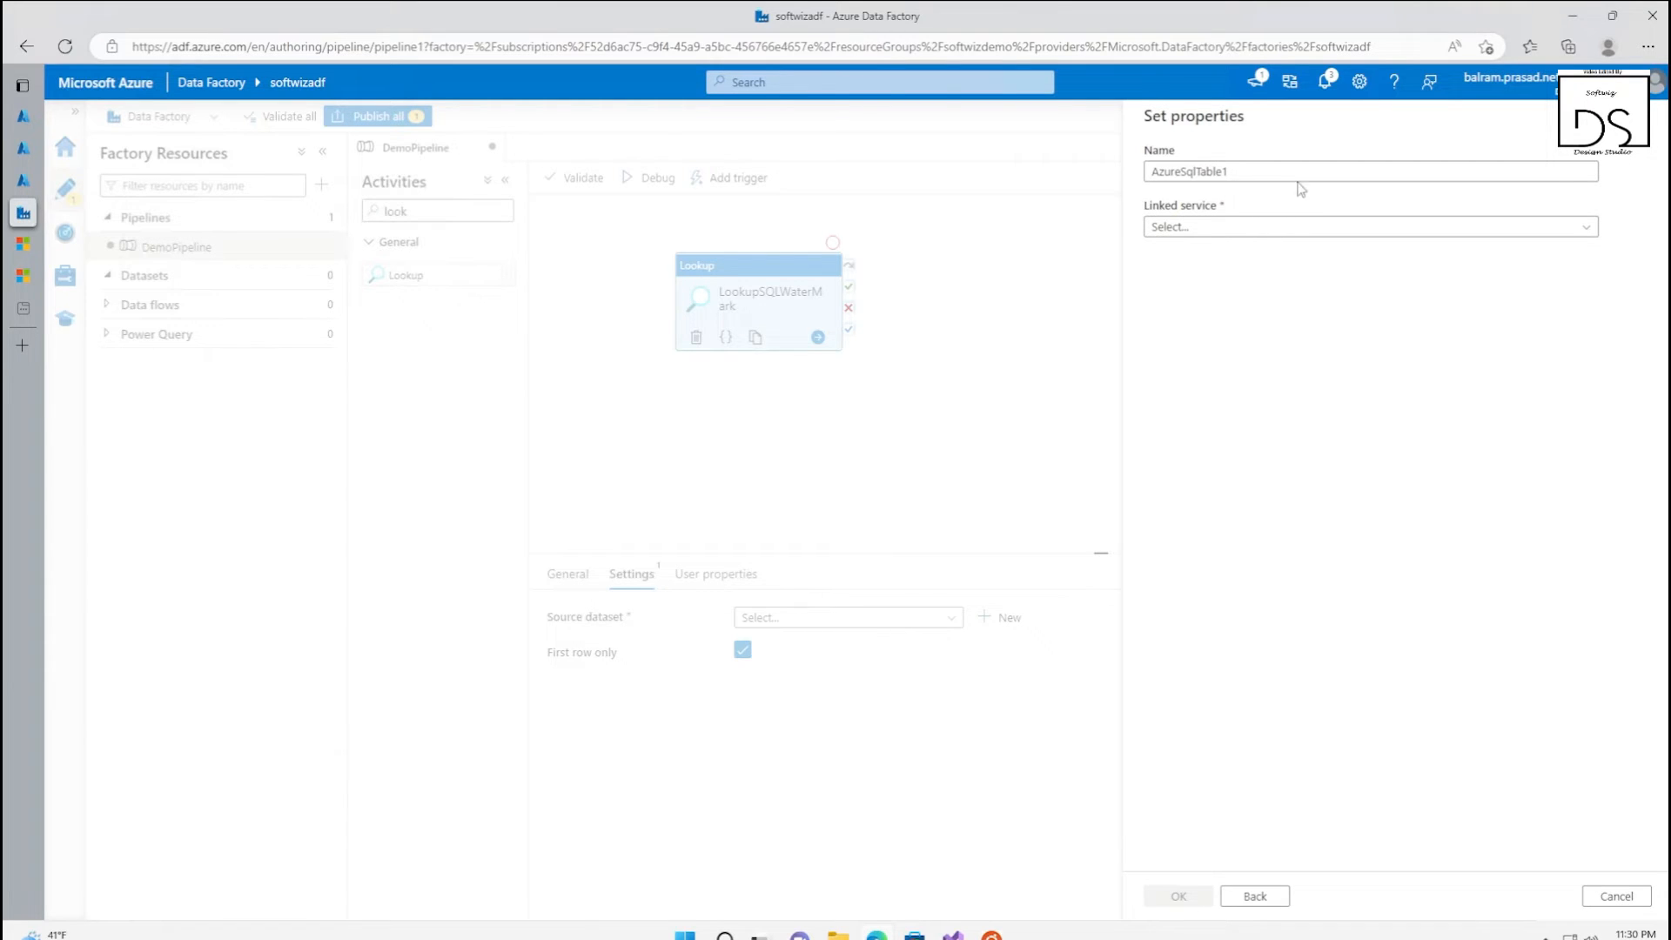
Name the dataset watermarktable, link it to SoftwizSourceSQL with table dbo.watermarktable, and create it
left_click(1256, 170)
key("ctrl+a")
type("watermarktable")
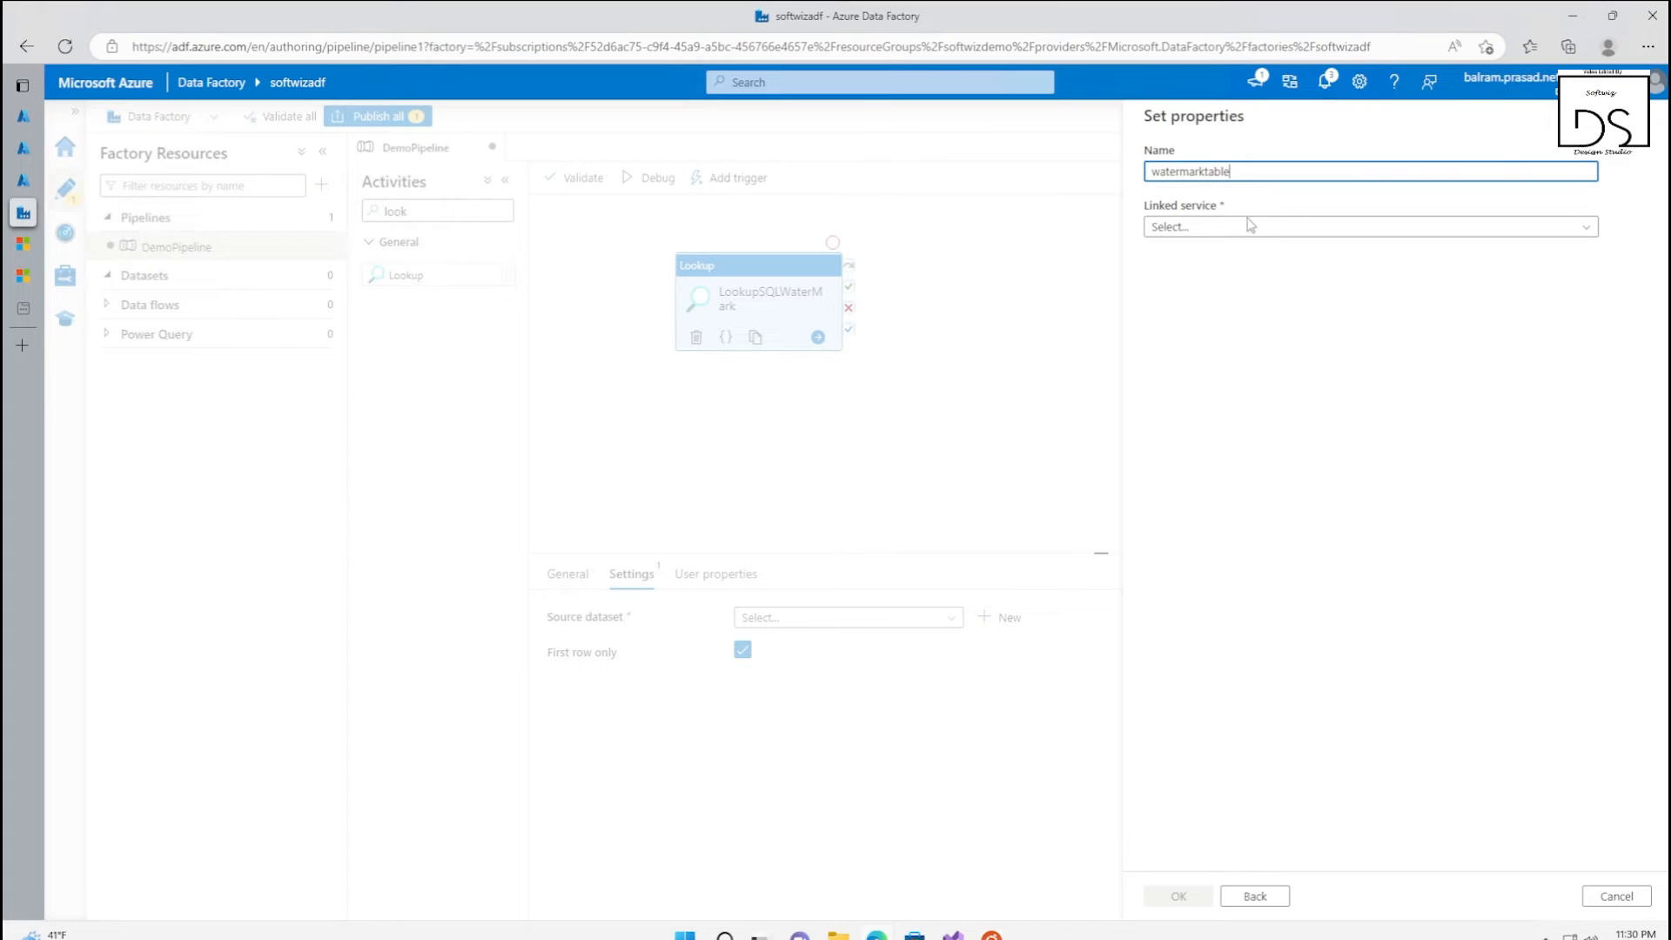
left_click(1253, 229)
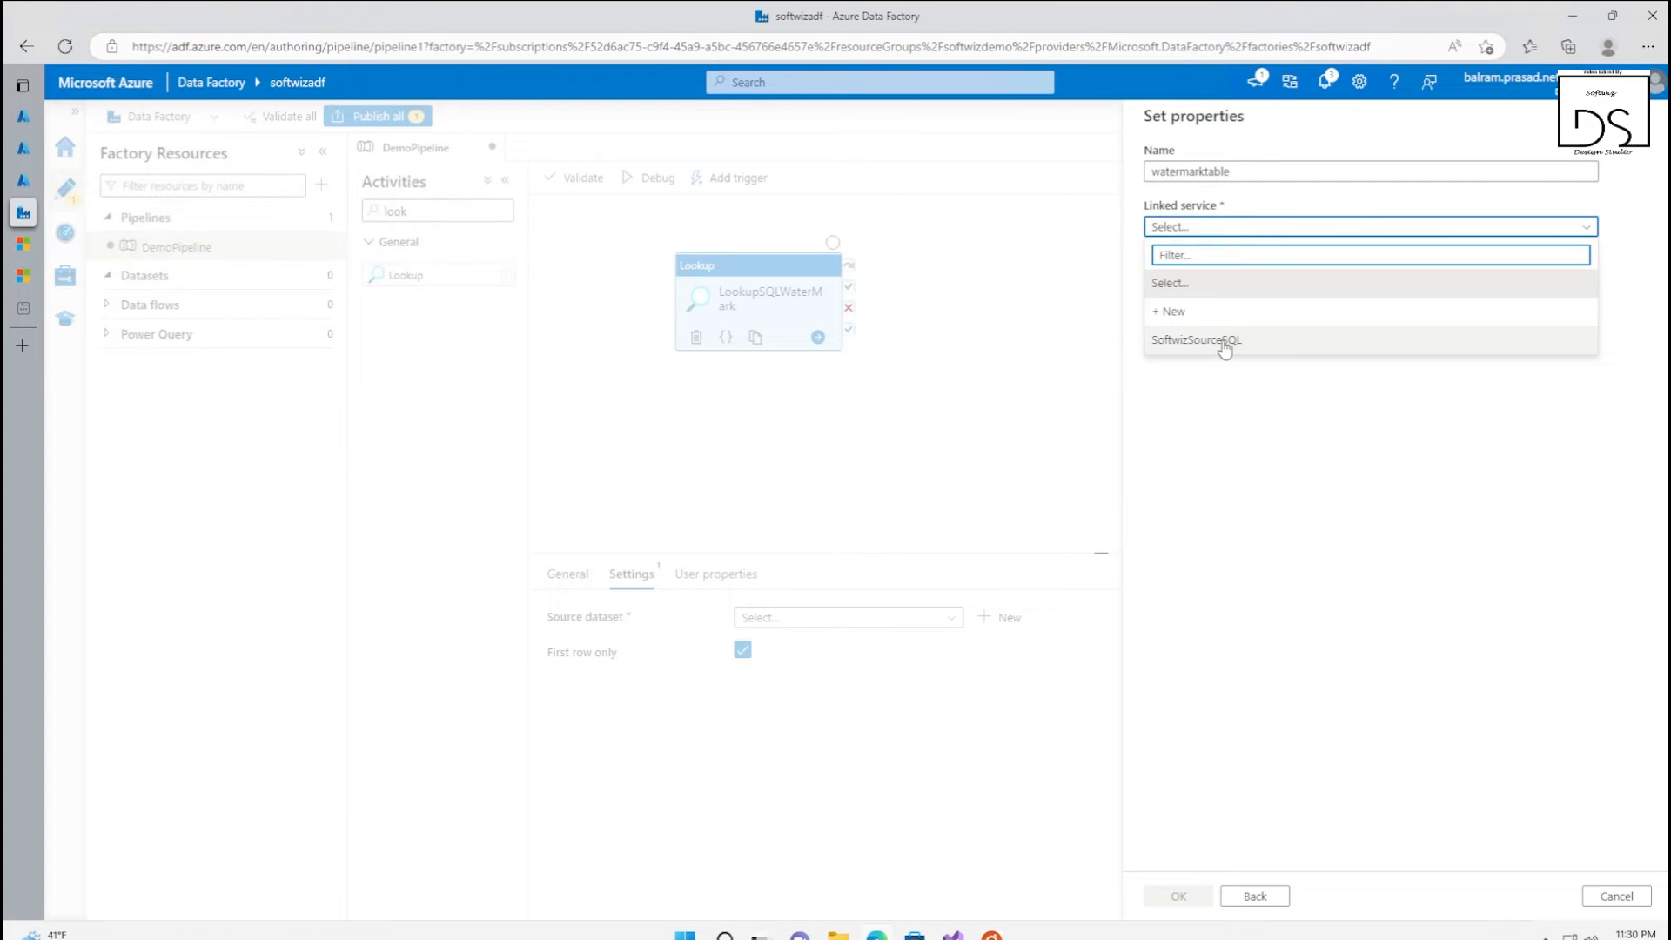
left_click(1224, 341)
left_click(1257, 284)
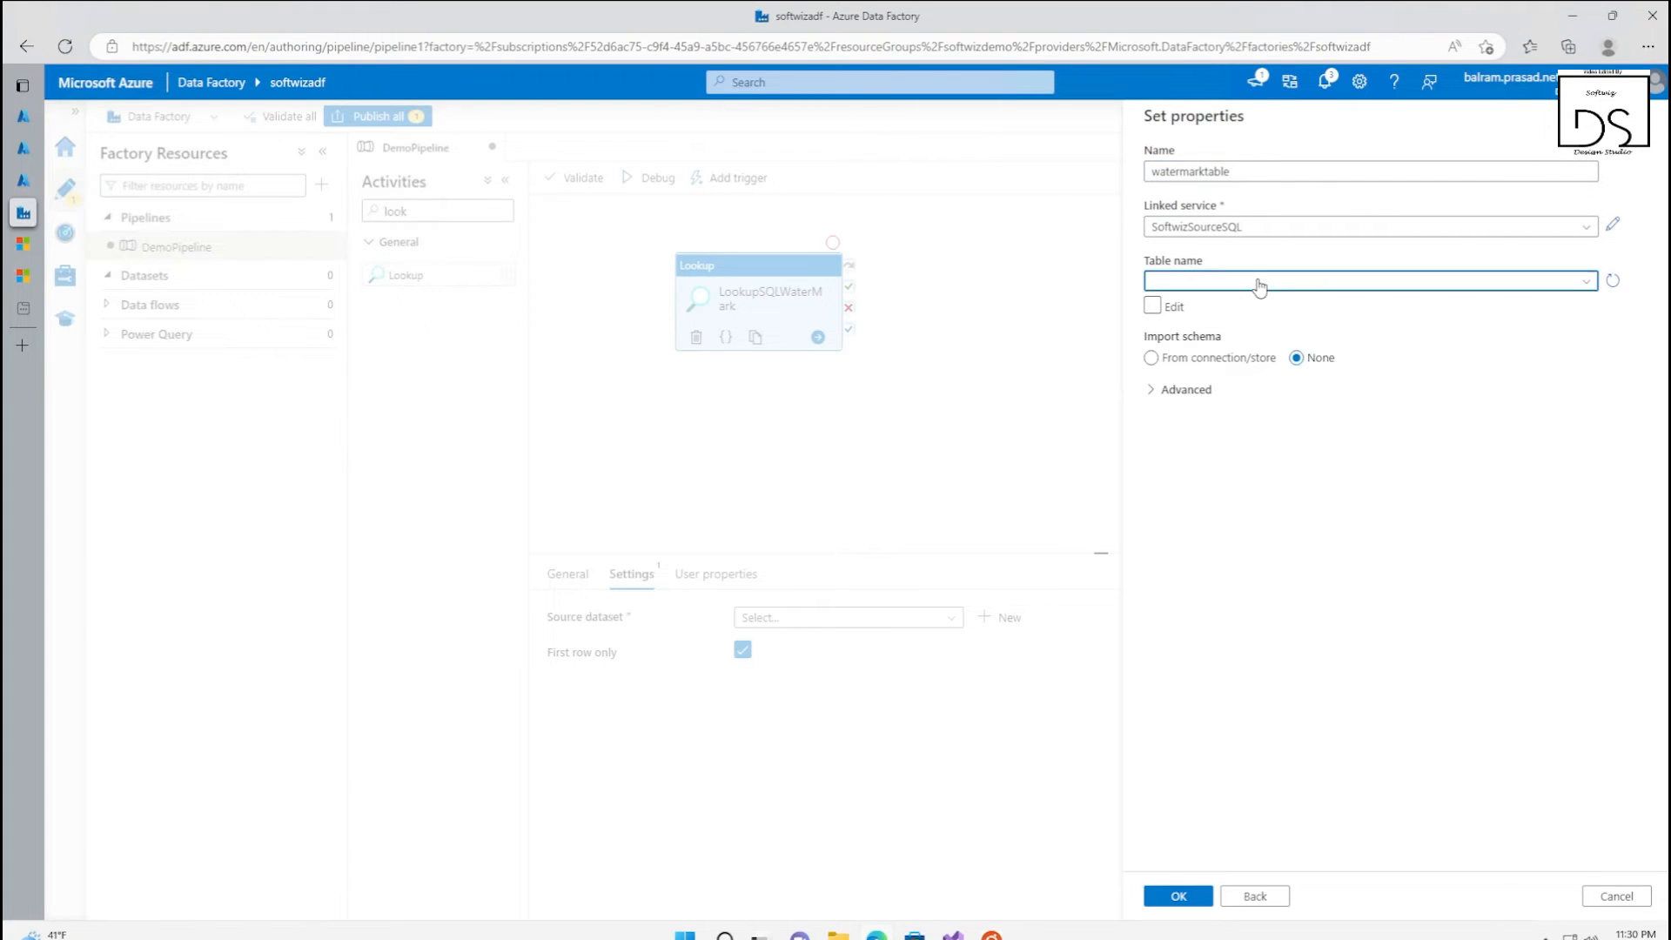
left_click(1232, 363)
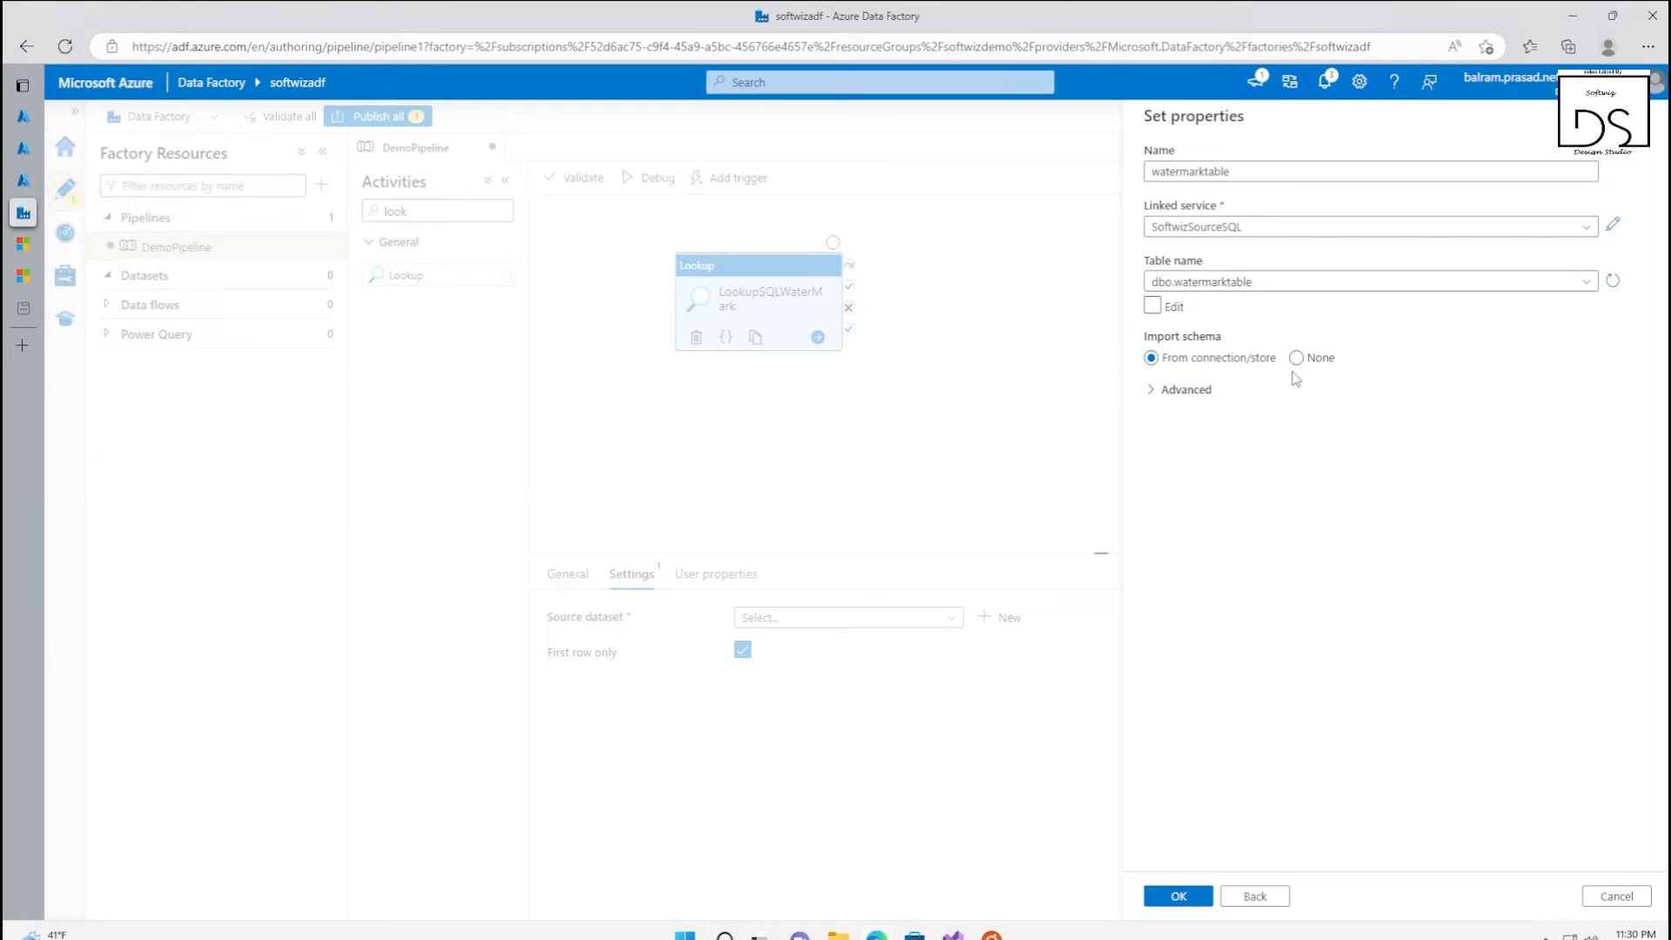
left_click(1192, 896)
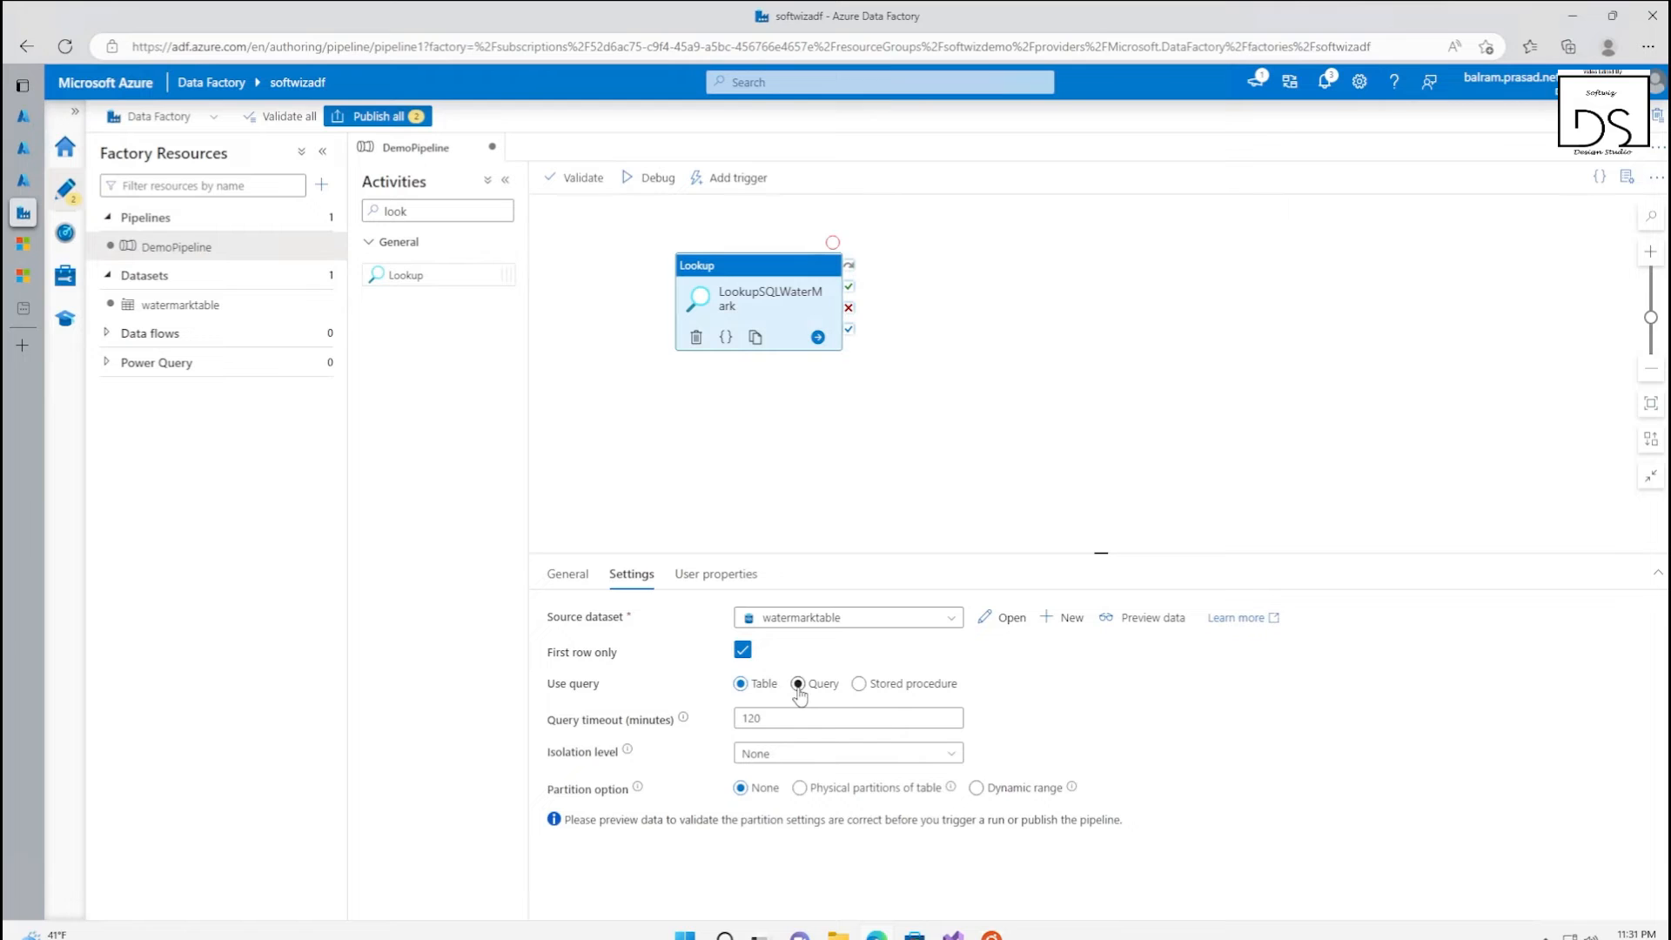
Make the LookupSQLWaterMark activity use the query SELECT max(WatermarkValue) as oldWatermarkvalue FROM [dbo].[watermarktable] where tablename='softwizdemotable'
left_click(797, 684)
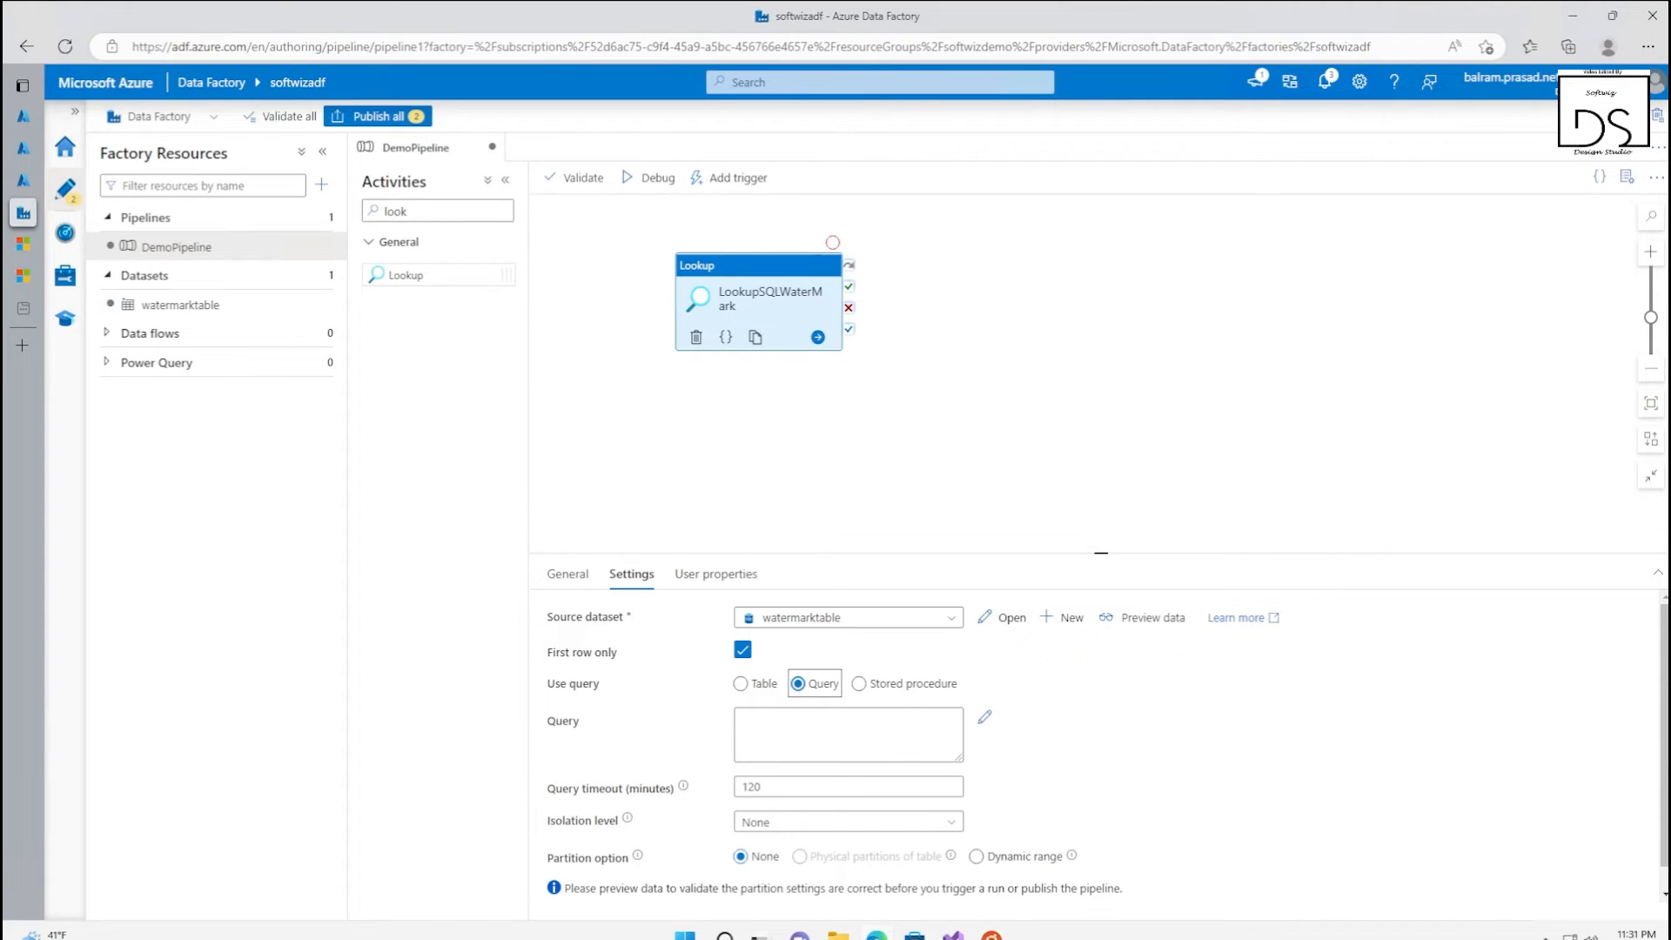
left_click(770, 738)
key("ctrl+v")
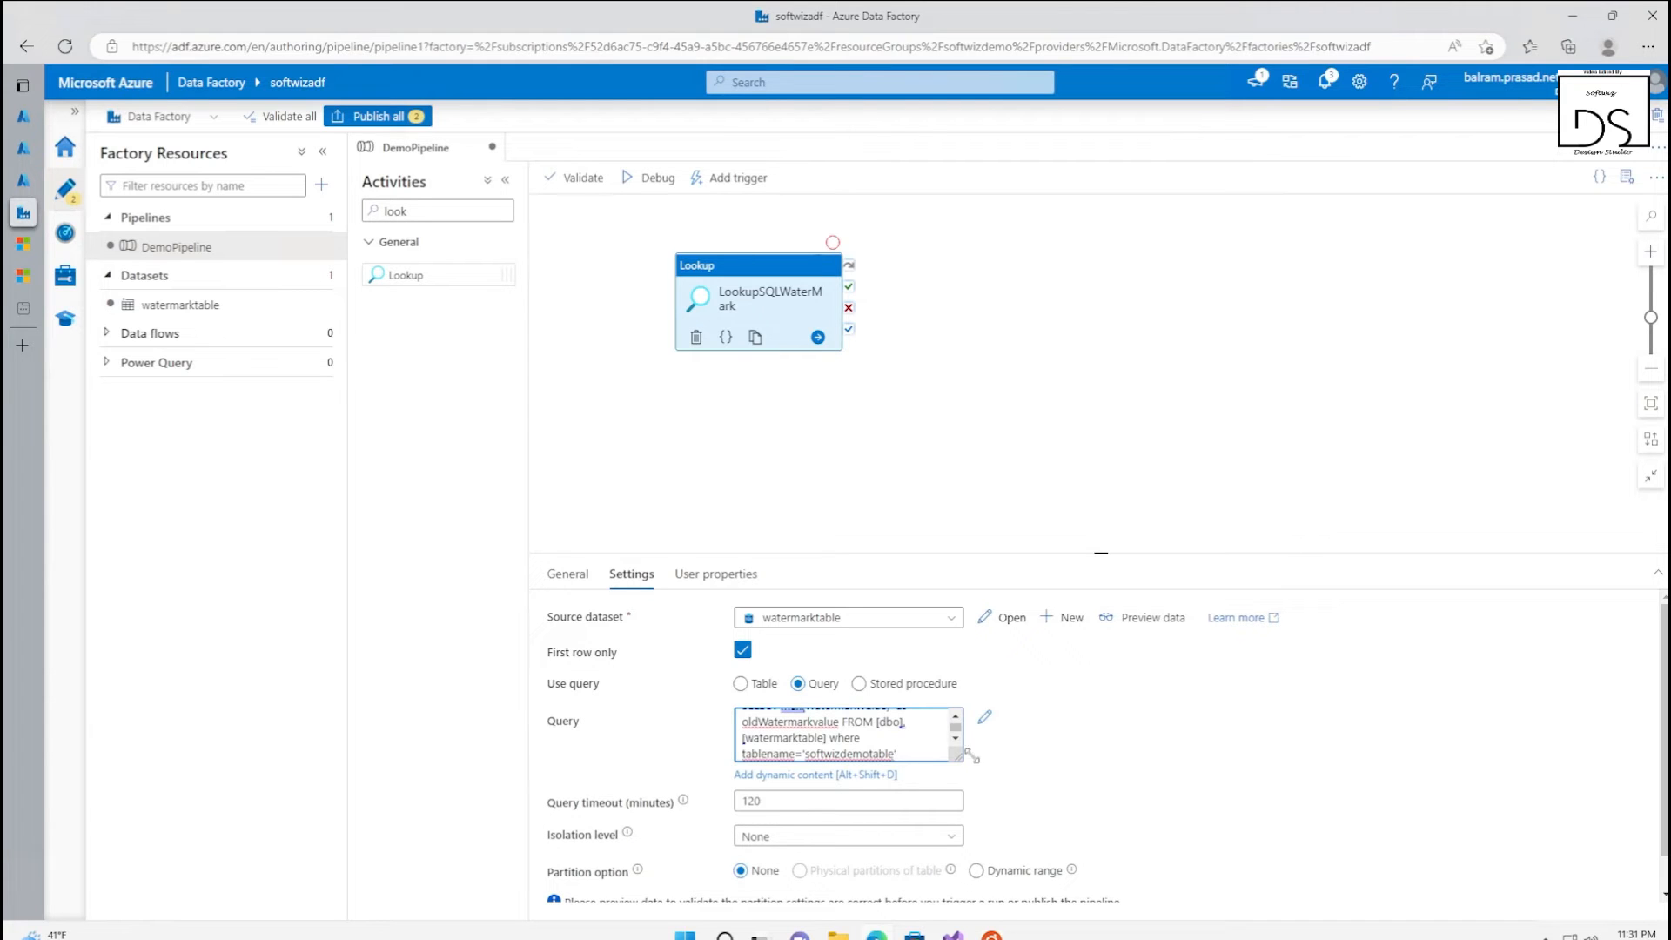
left_click_drag(967, 756, 1086, 837)
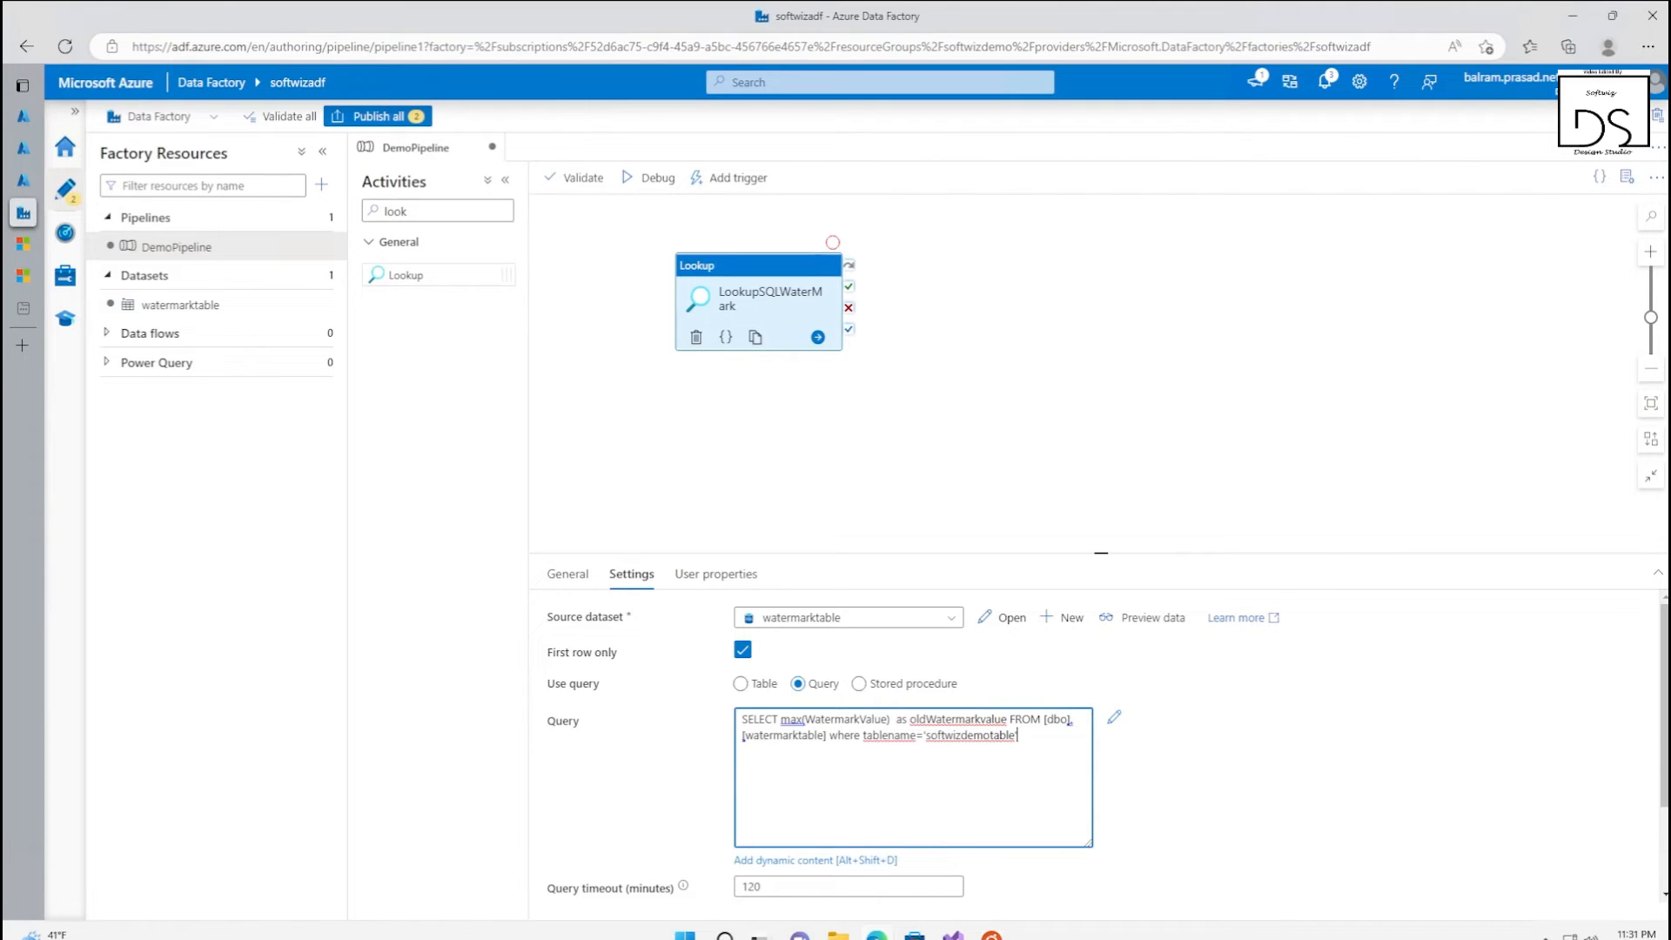
Test the old-watermark query by running a copy of it in the softwizdemo database's query editor in the Azure portal, and return to Data Factory
key("ctrl+a")
key("ctrl+c")
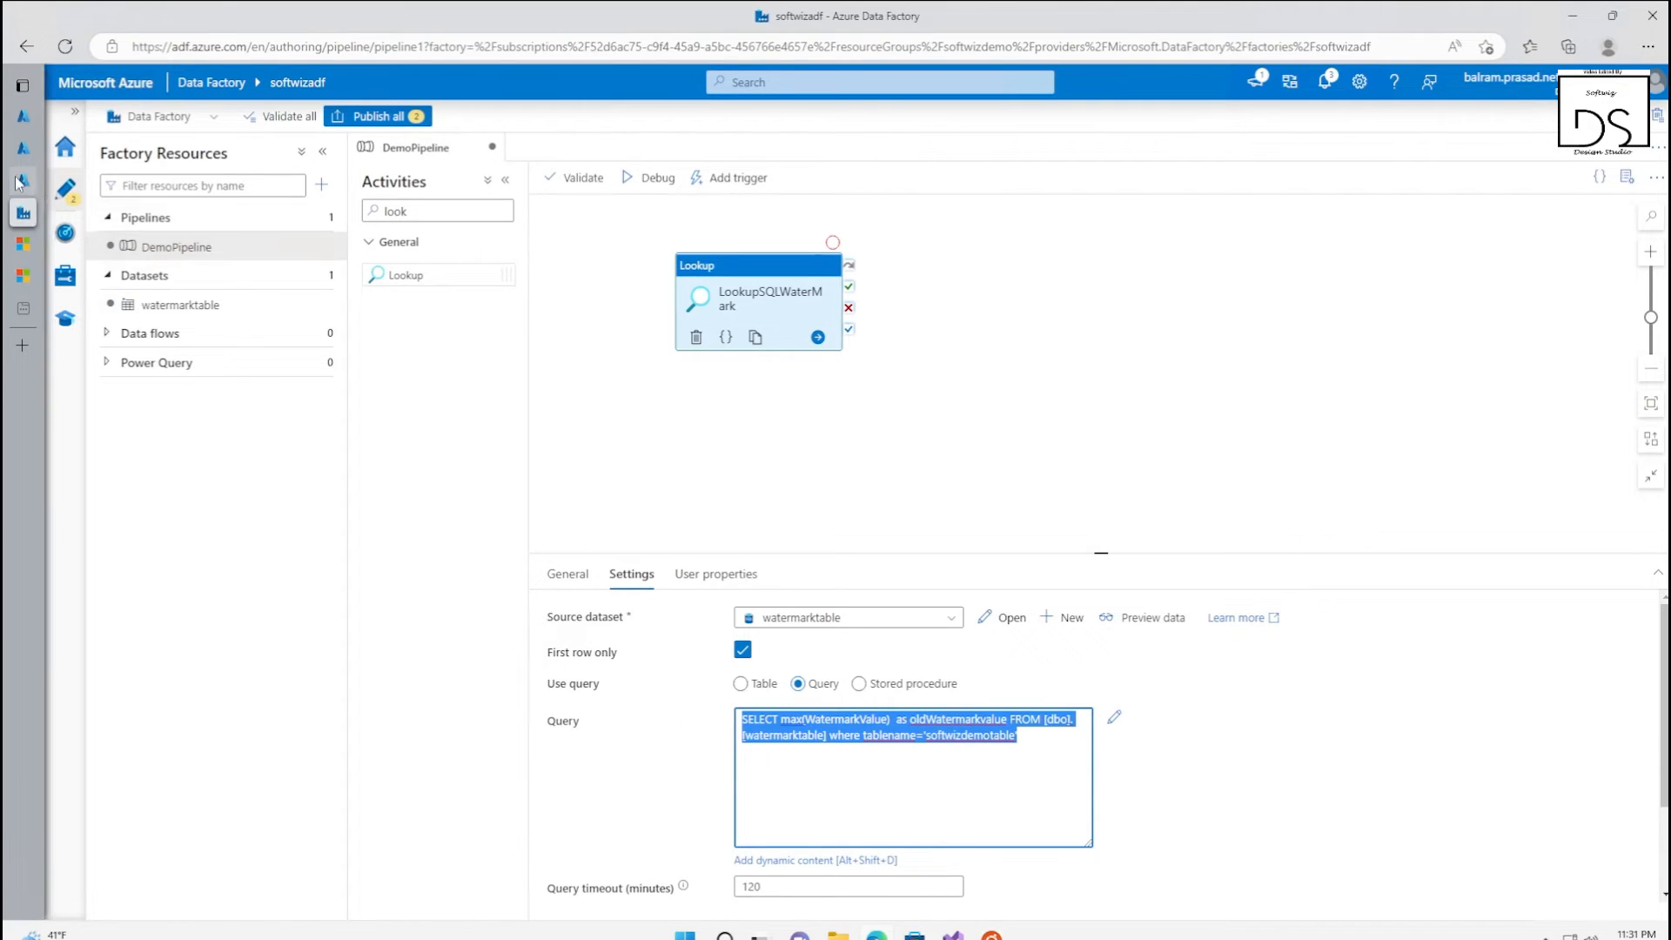
mouse_move(23, 184)
left_click(59, 148)
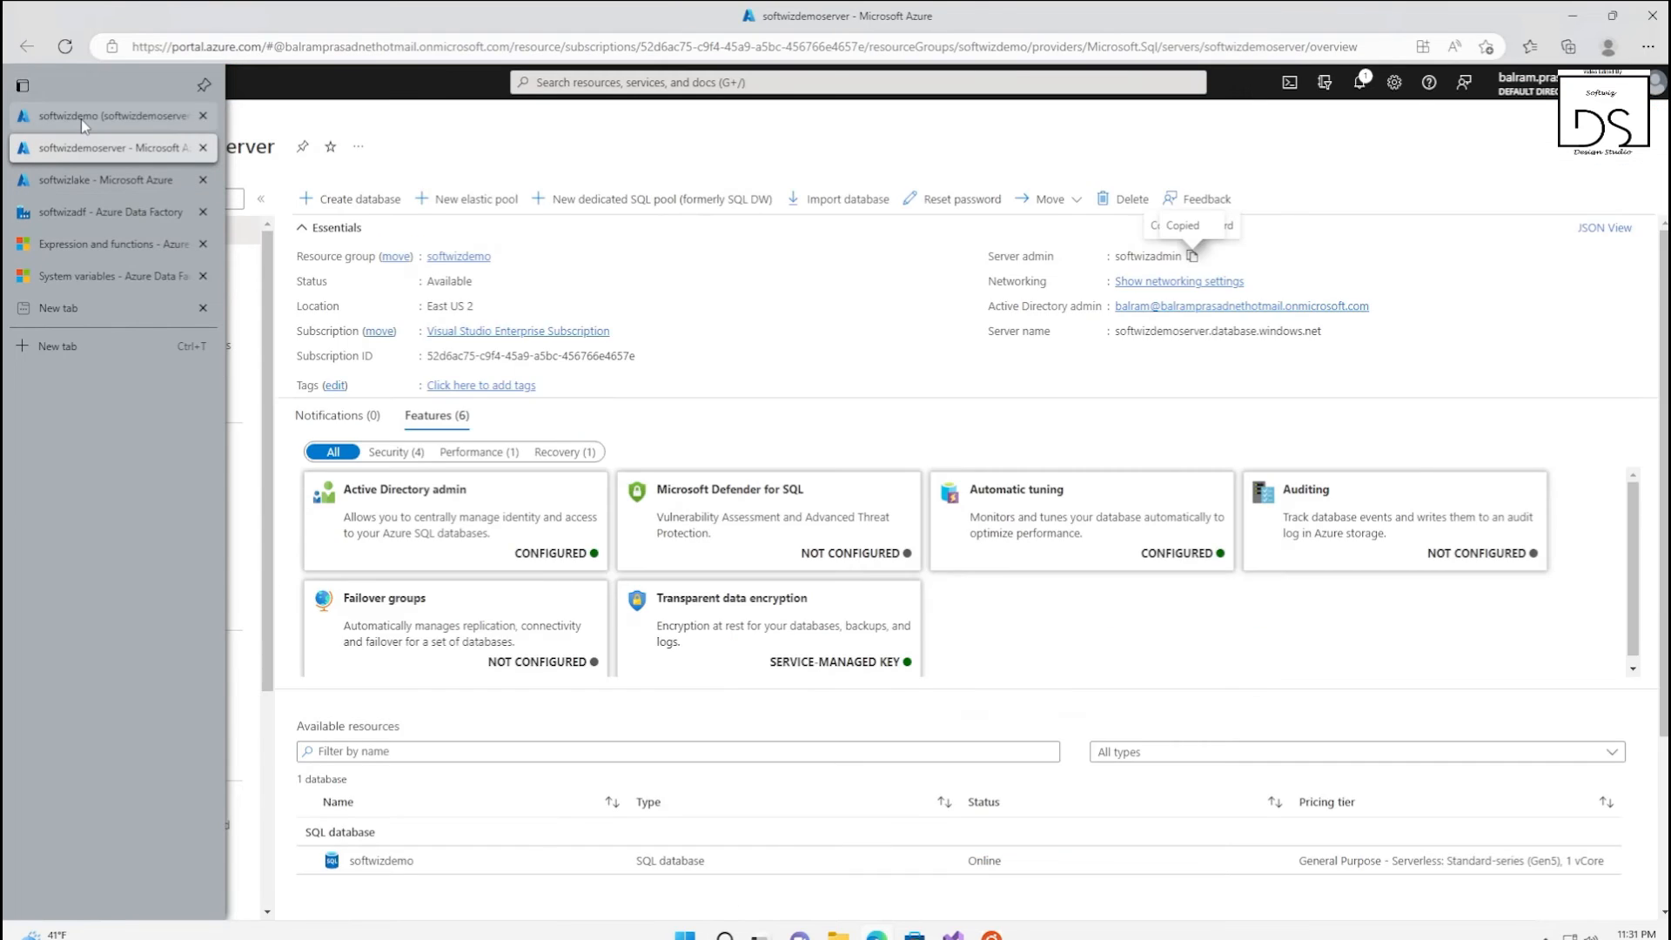
left_click(81, 117)
left_click(383, 199)
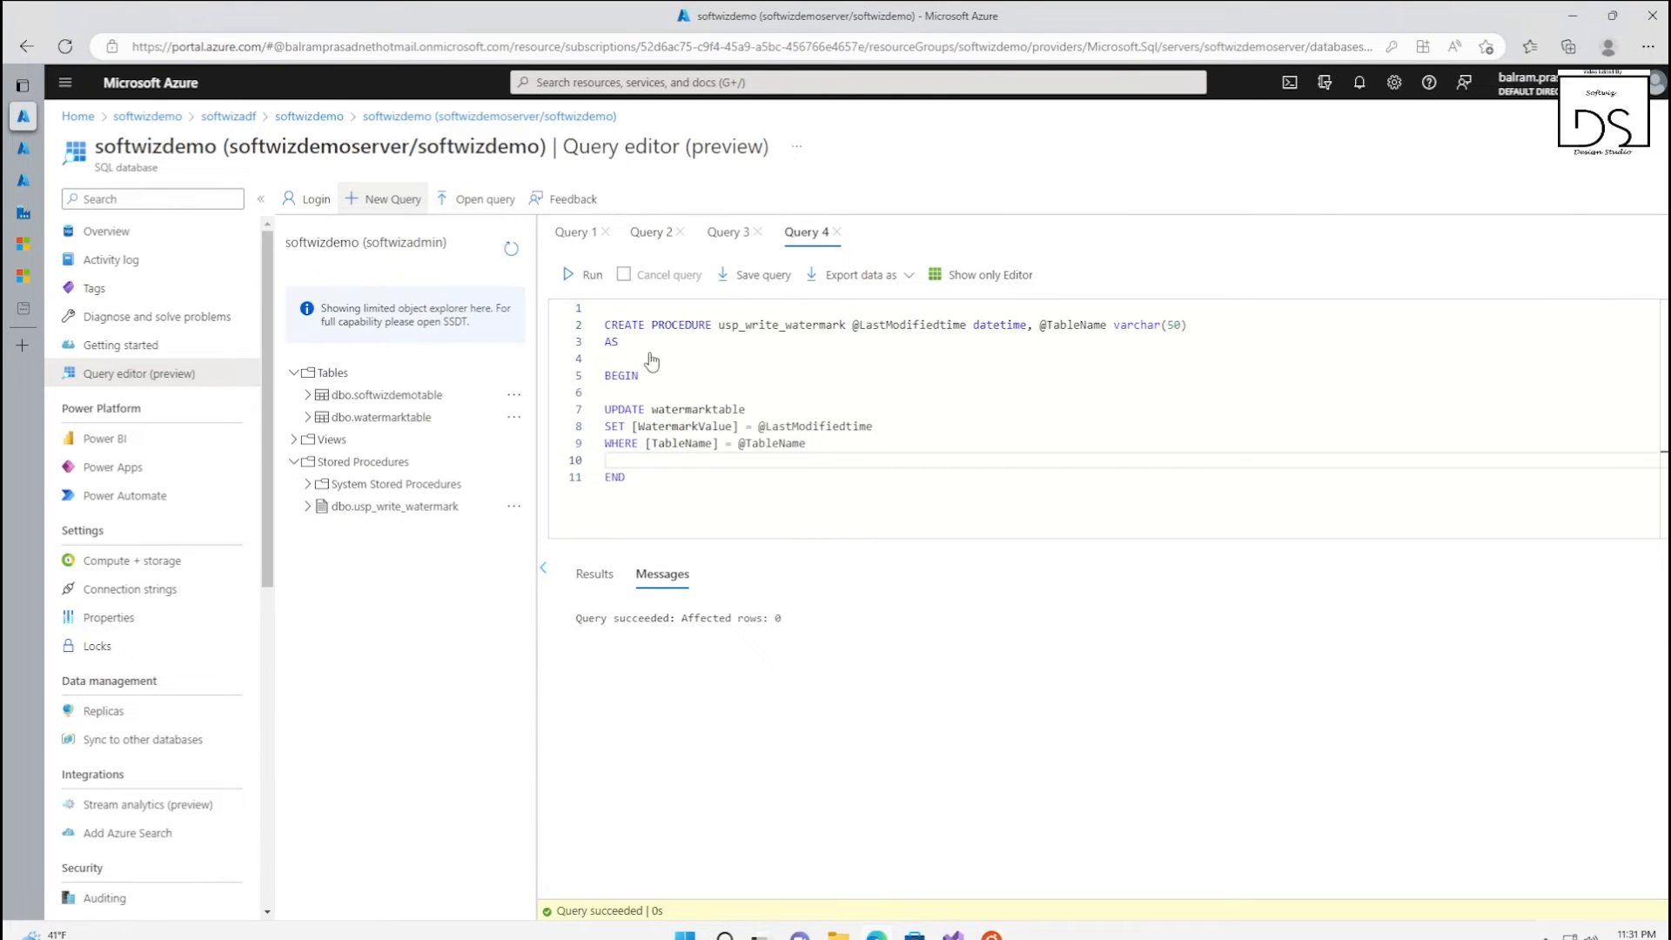
key("ctrl+v")
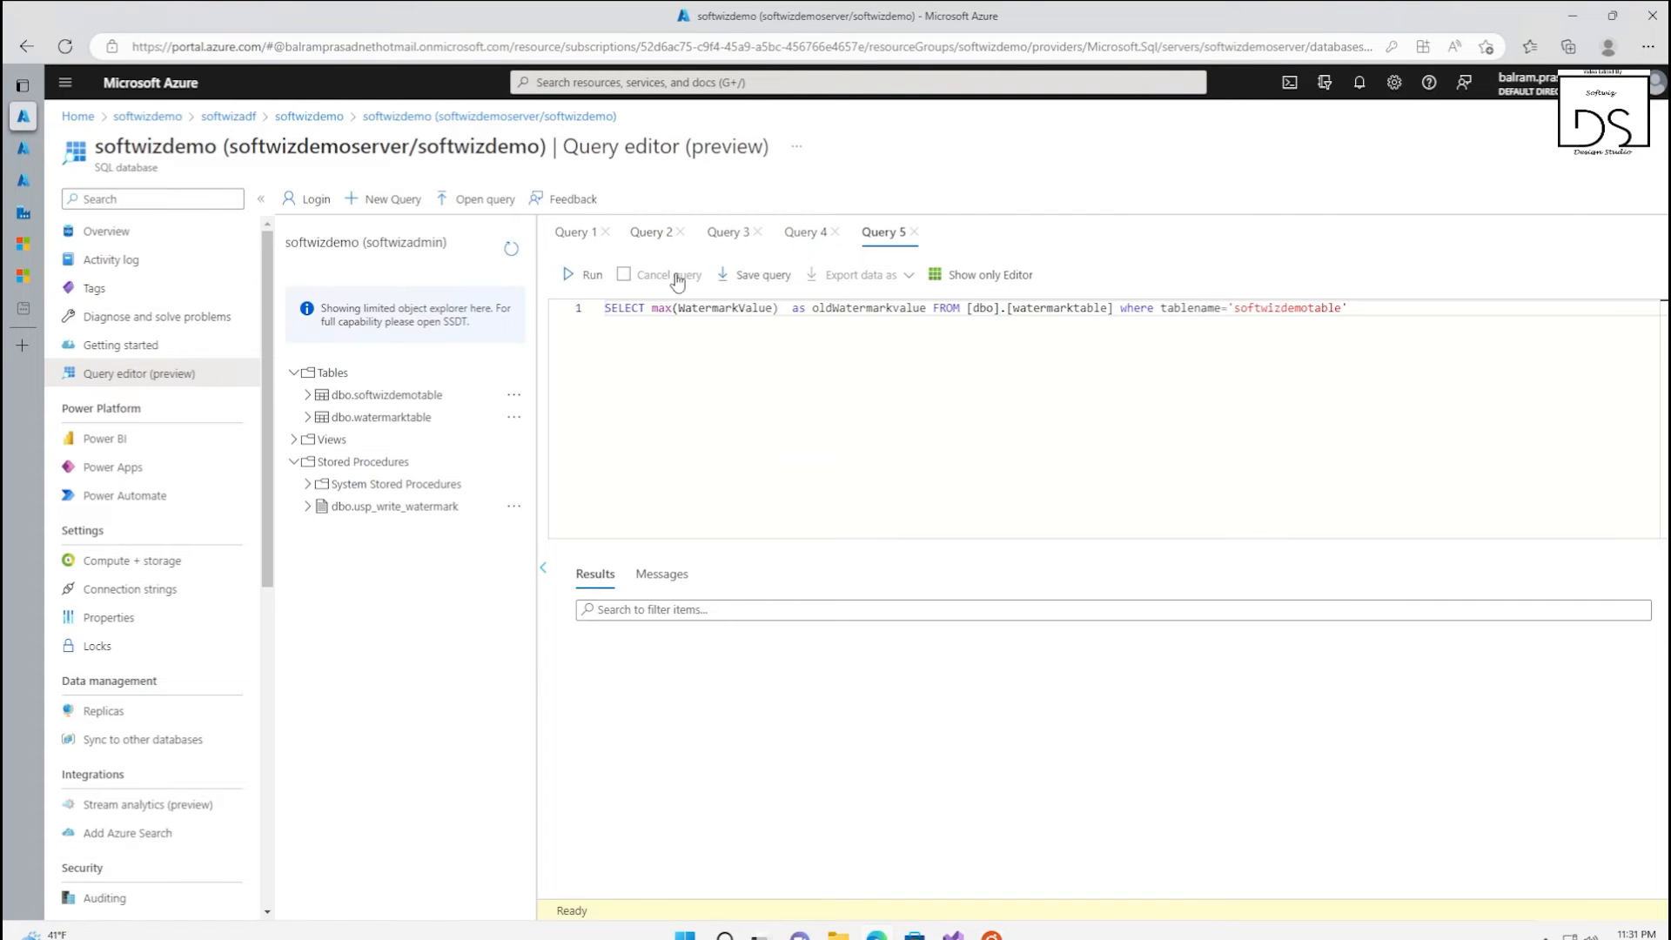
left_click(585, 275)
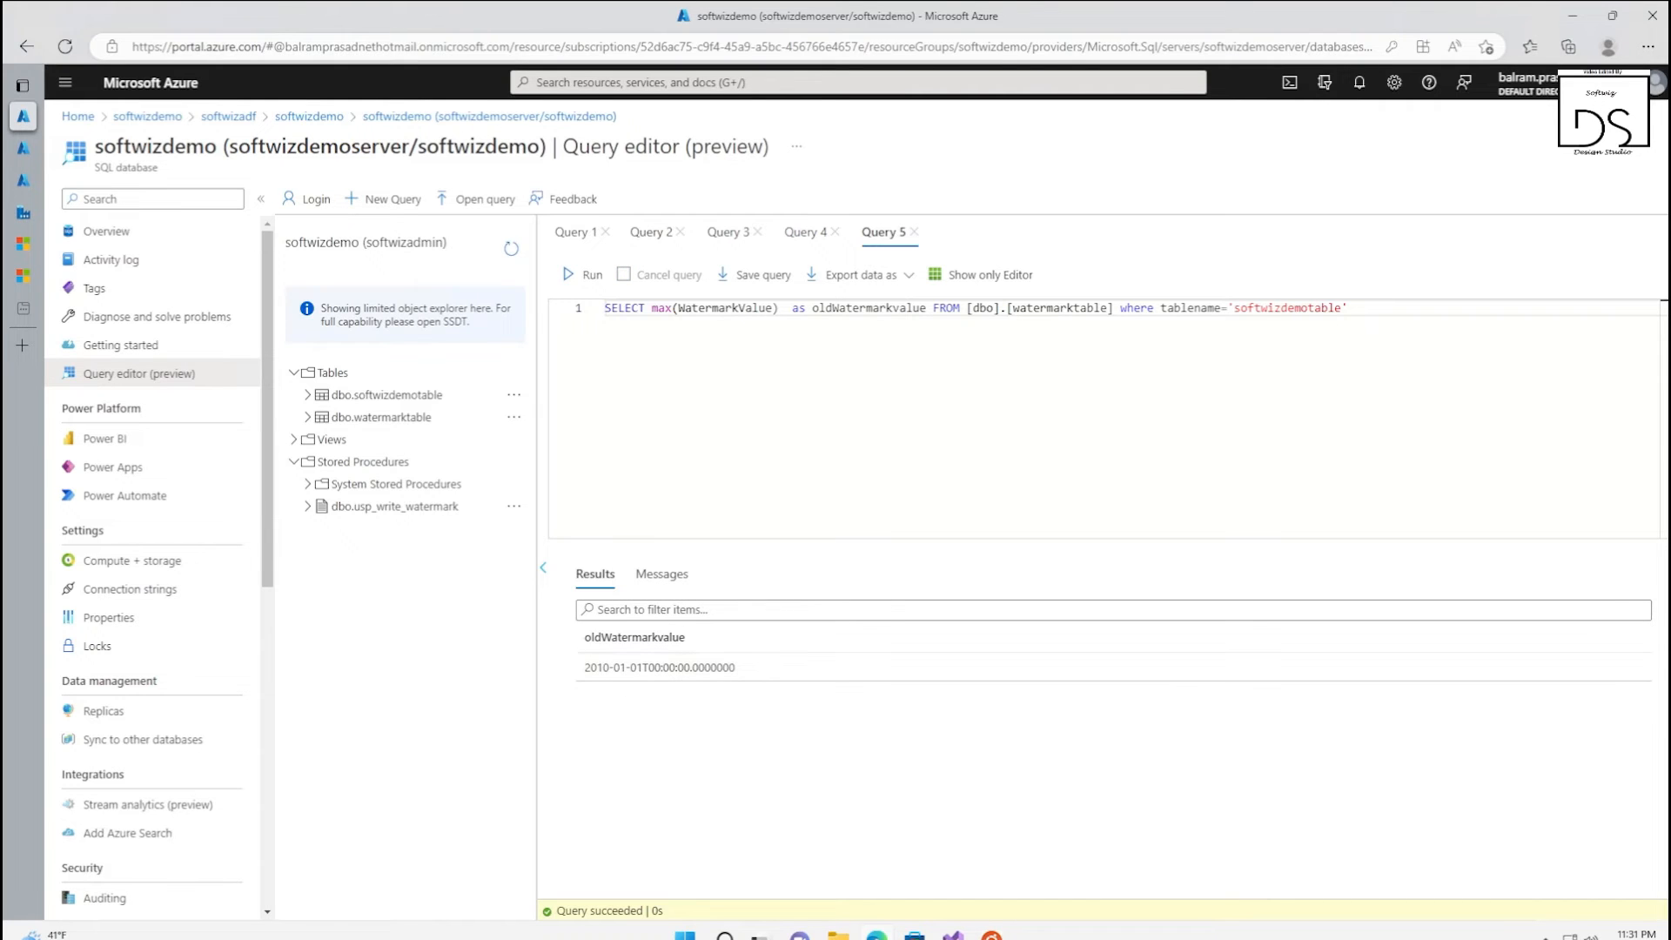
mouse_move(23, 212)
left_click(131, 212)
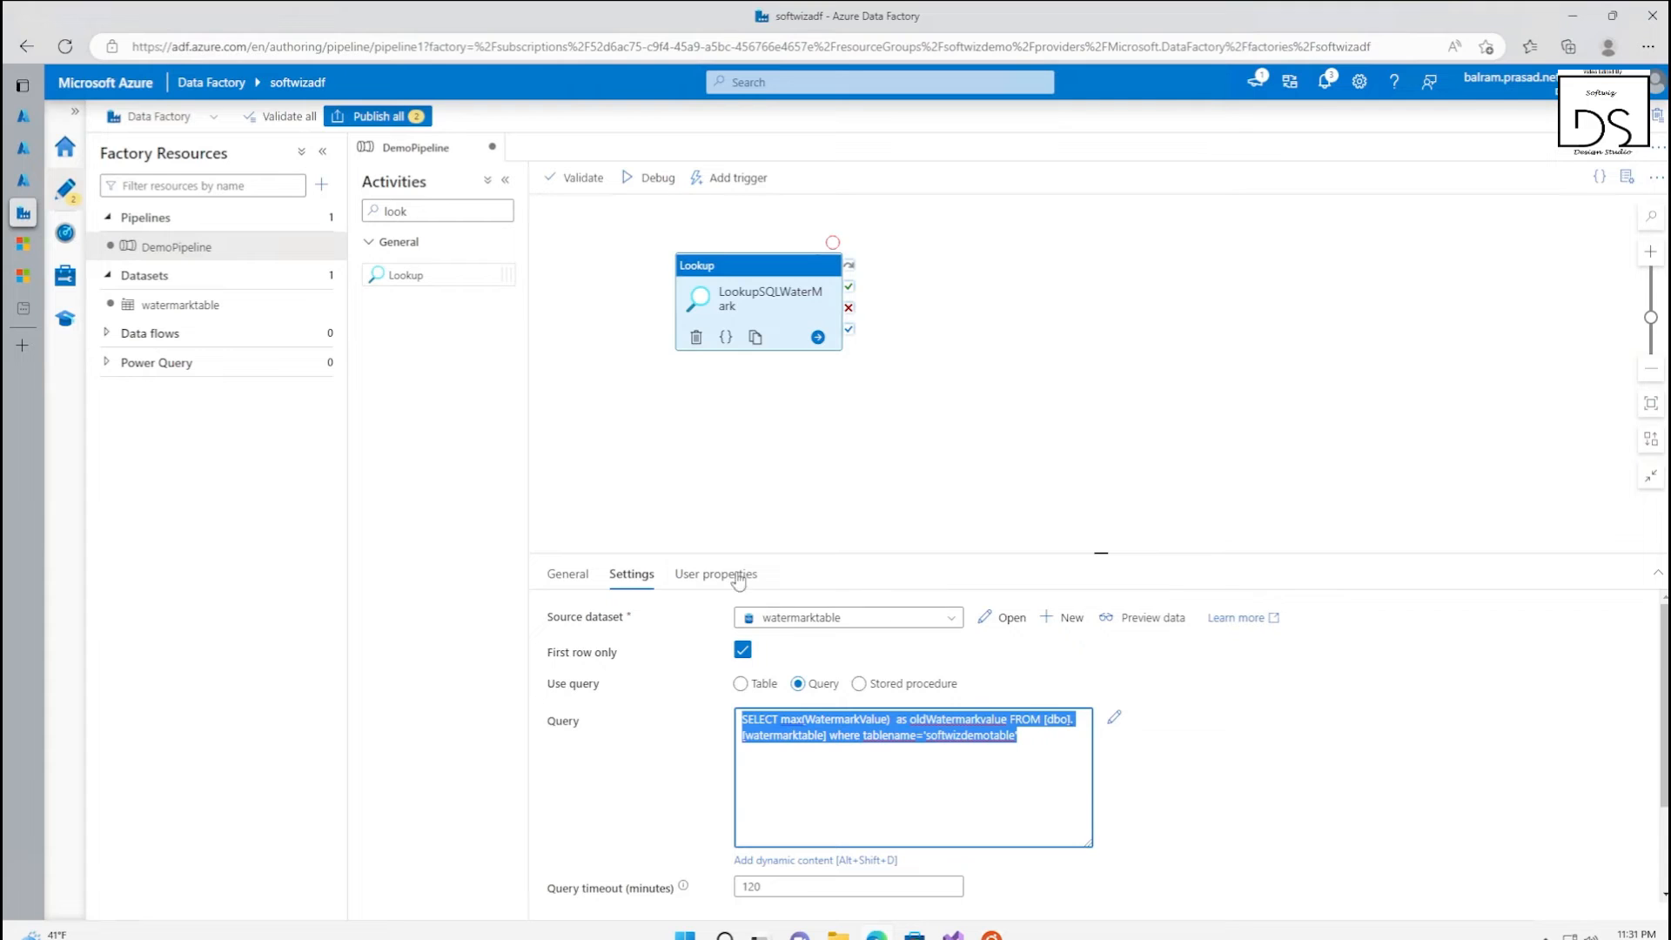
Add a second Lookup activity below LookupSQLWaterMark and name it NewWaterMarkValue
left_click(837, 411)
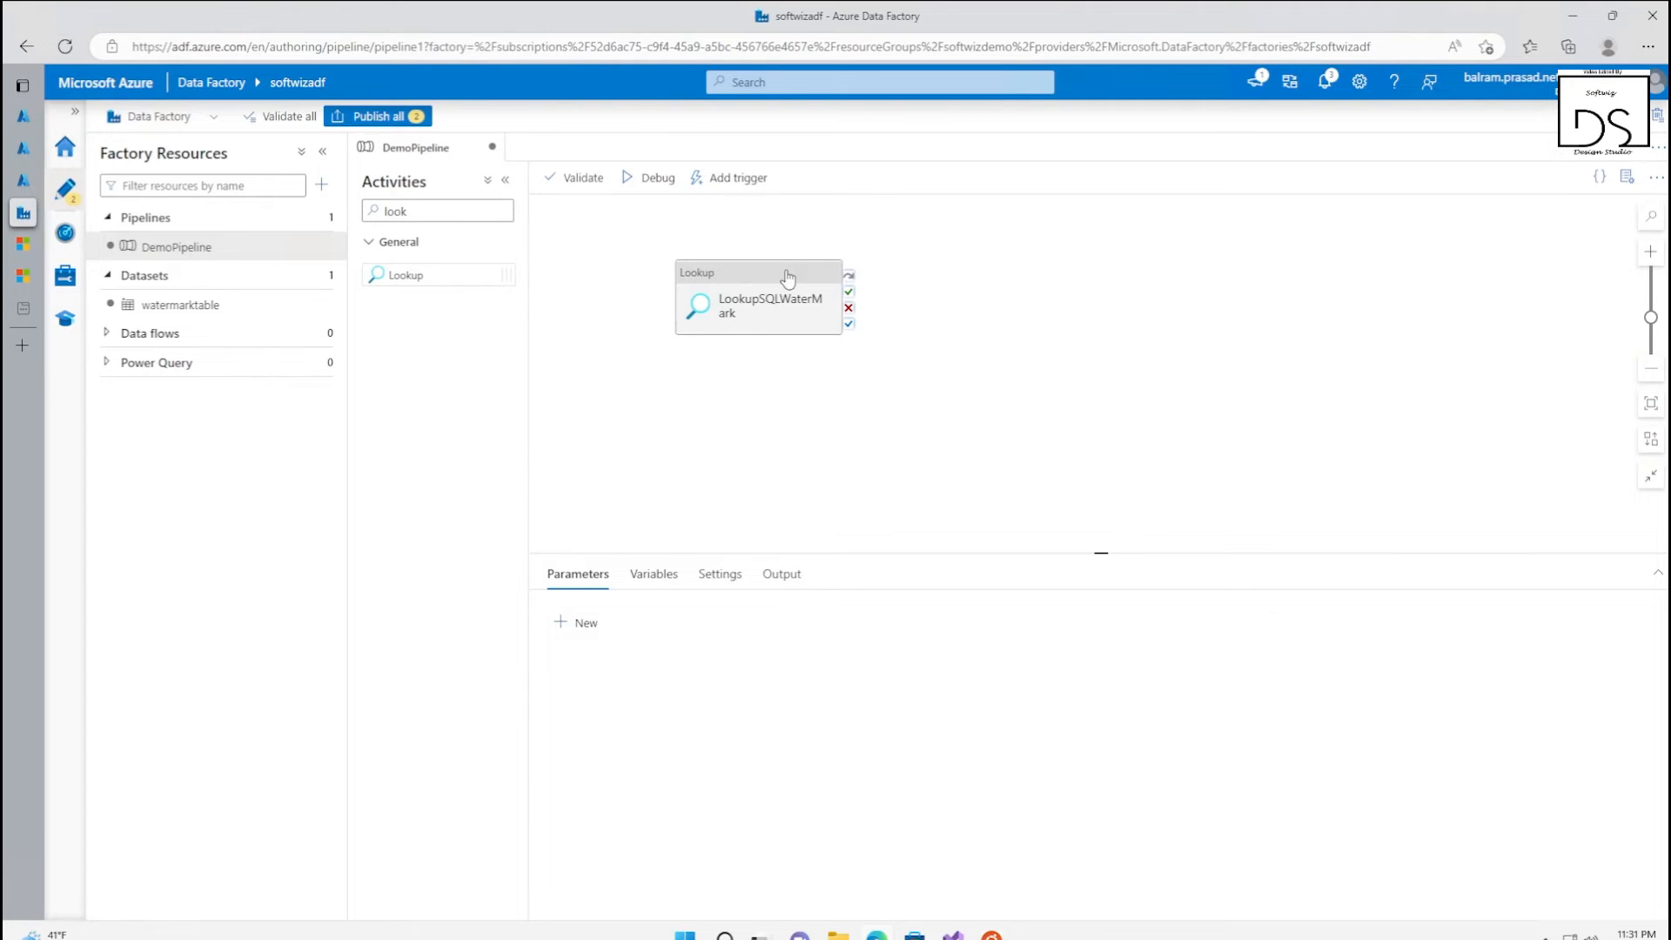
left_click_drag(780, 279, 821, 270)
left_click_drag(396, 275, 814, 409)
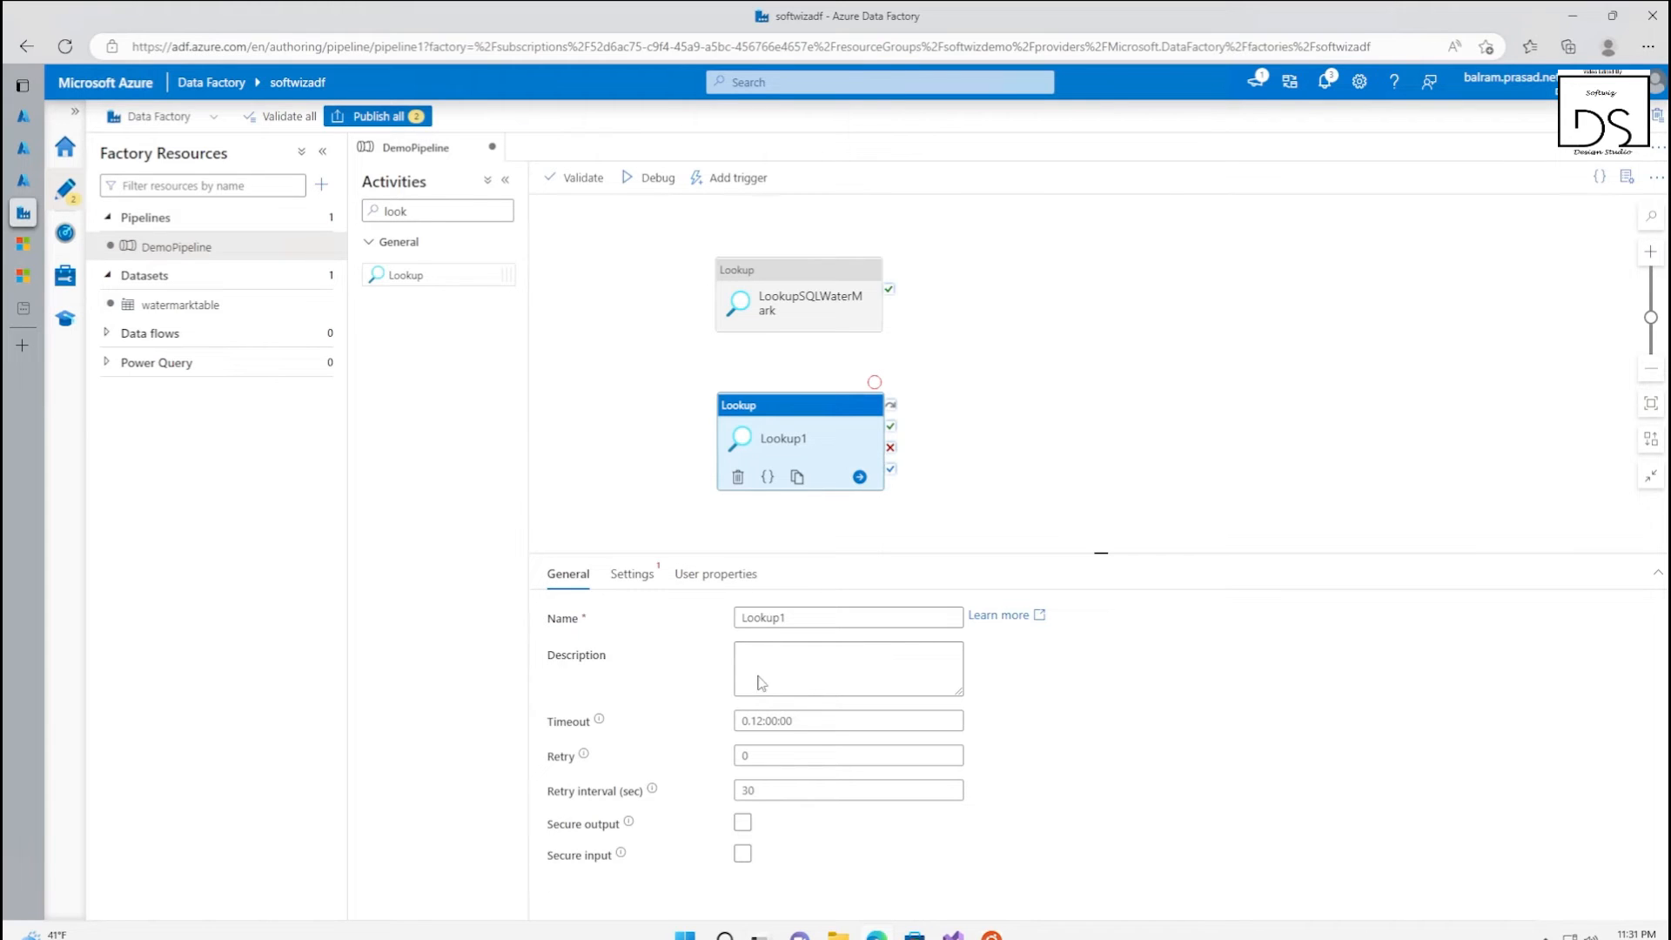
double_click(765, 617)
type("NewWaterMarkValue")
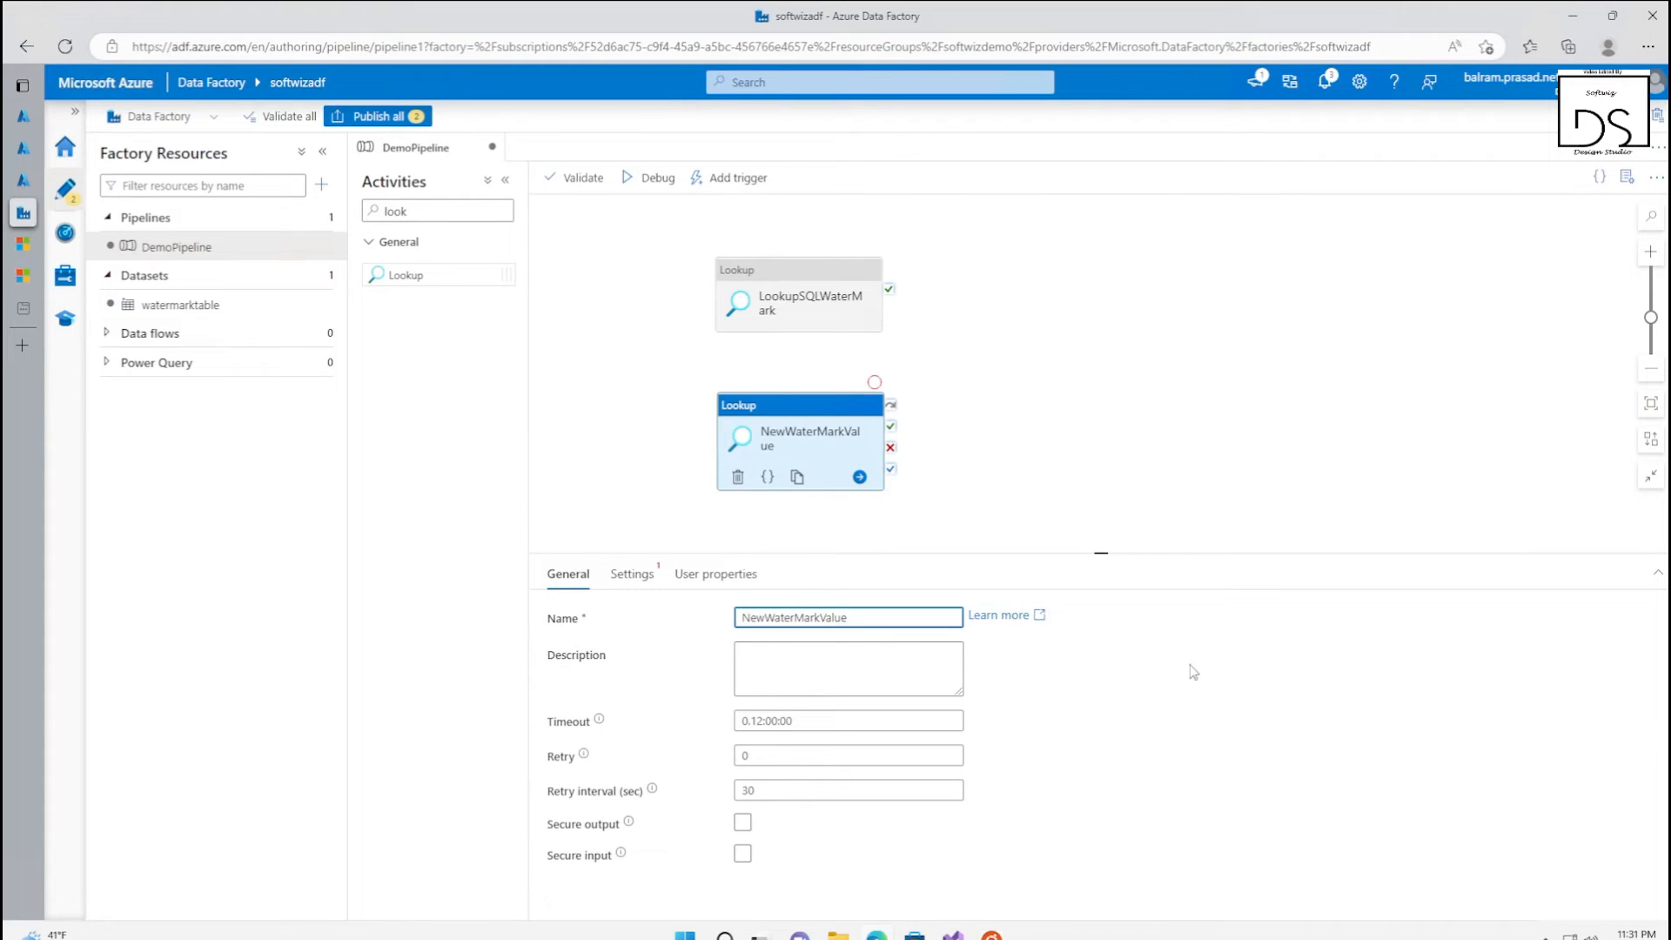
Start a new source dataset of type Azure SQL Database for the NewWaterMarkValue activity
left_click(642, 583)
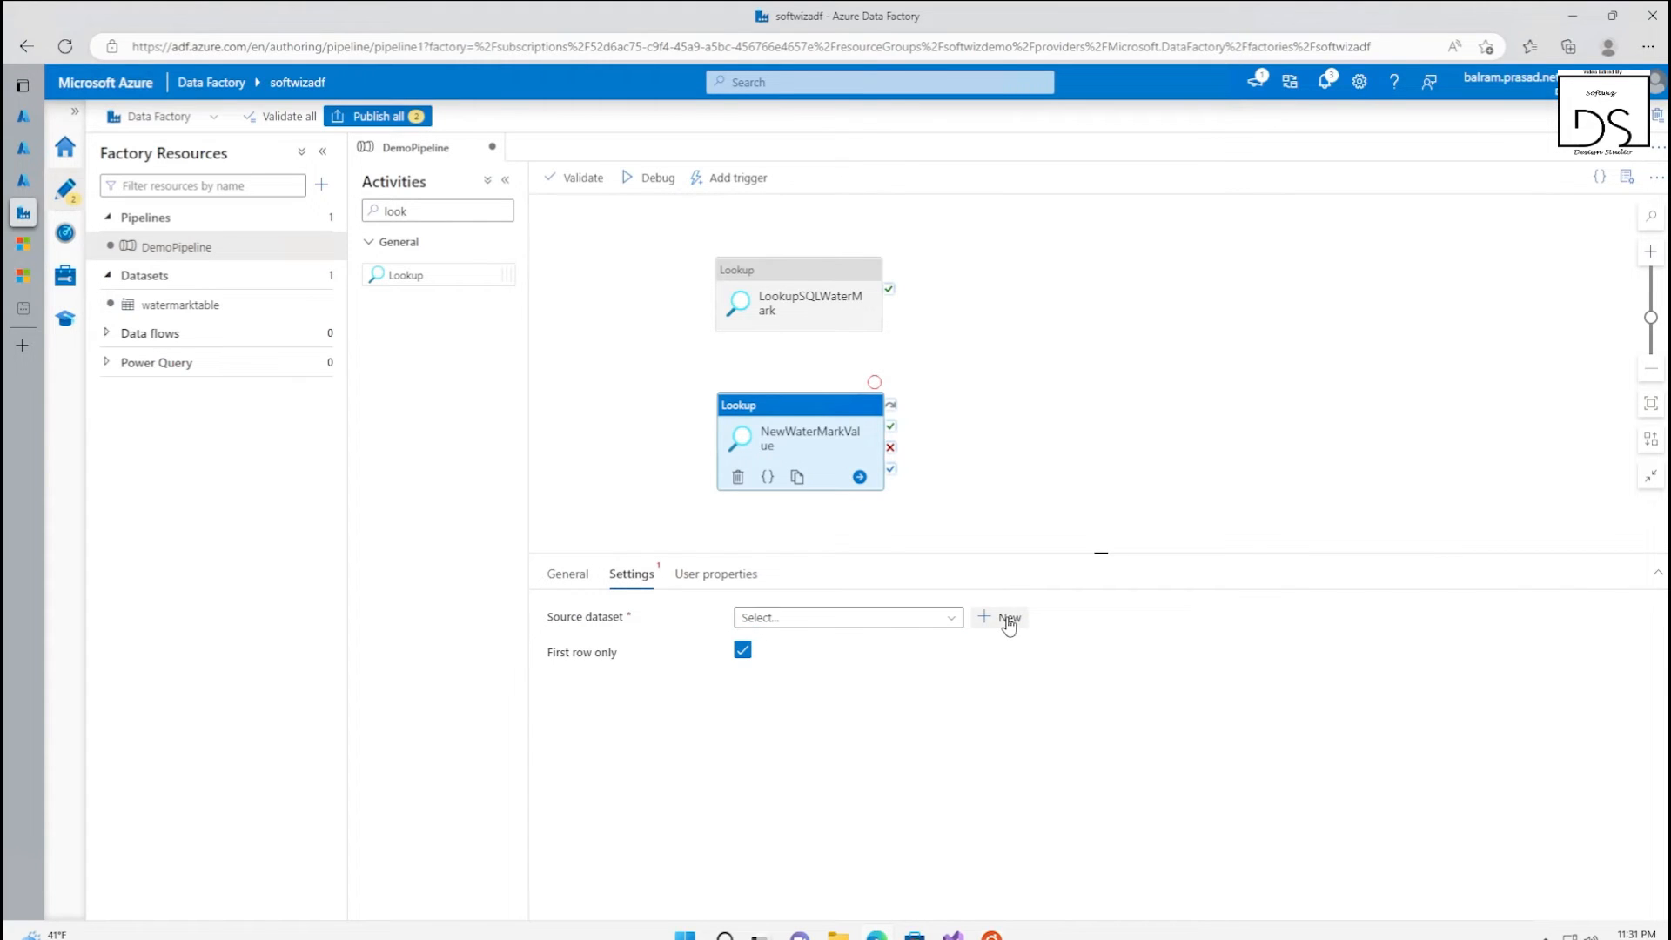
left_click(895, 620)
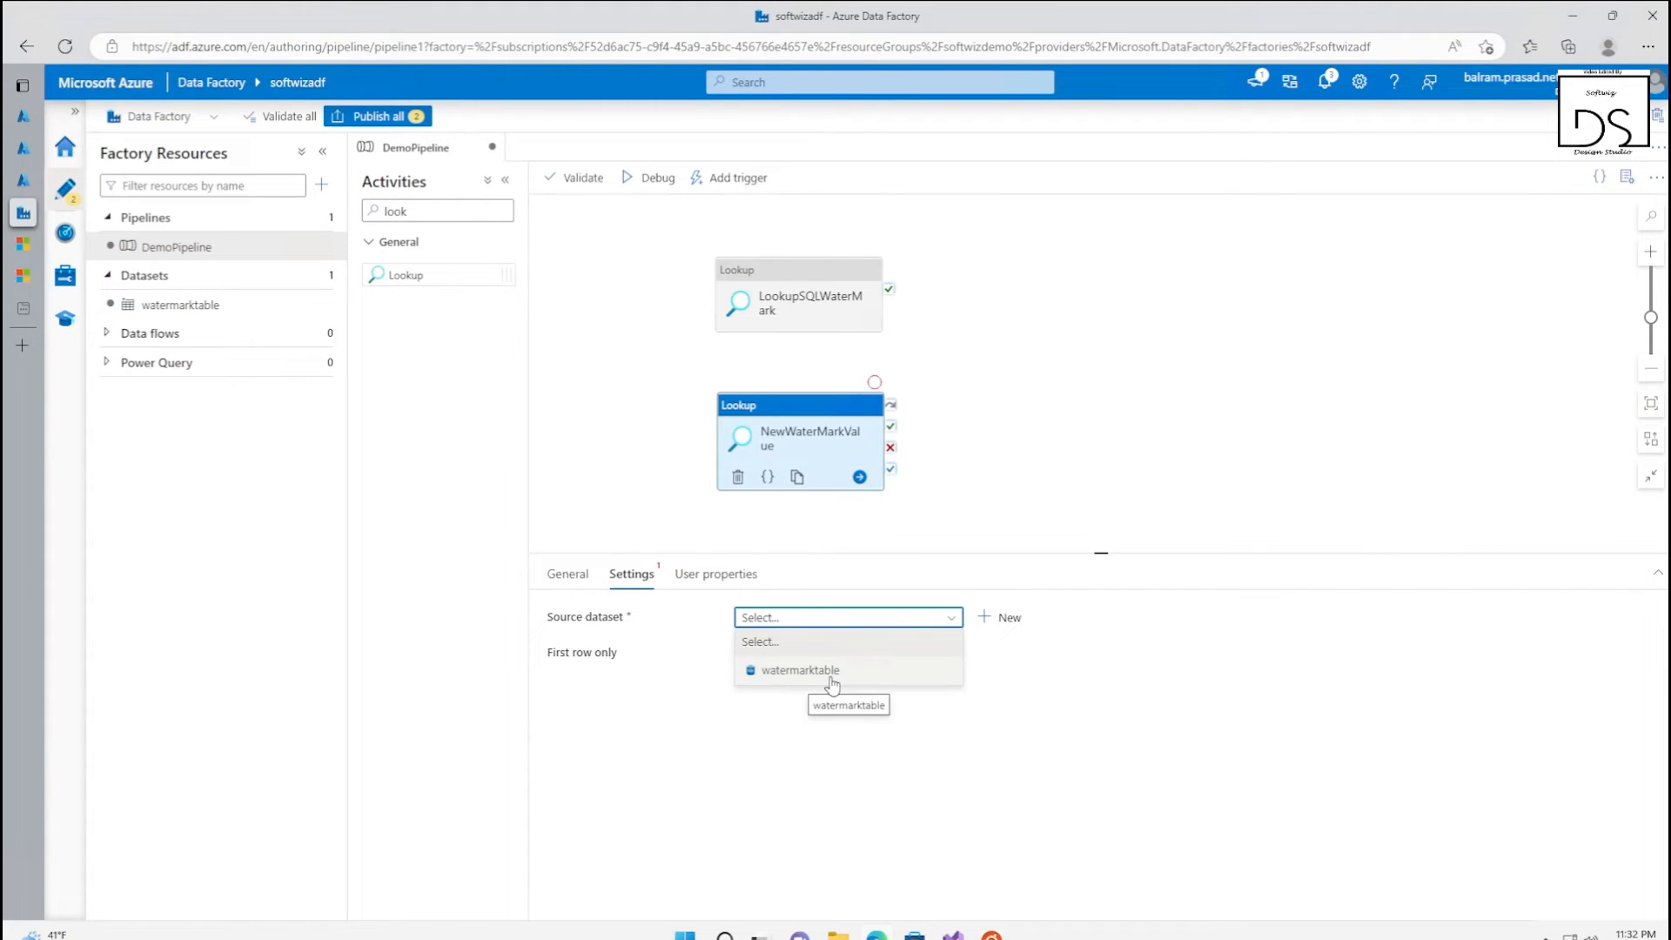
left_click(1000, 617)
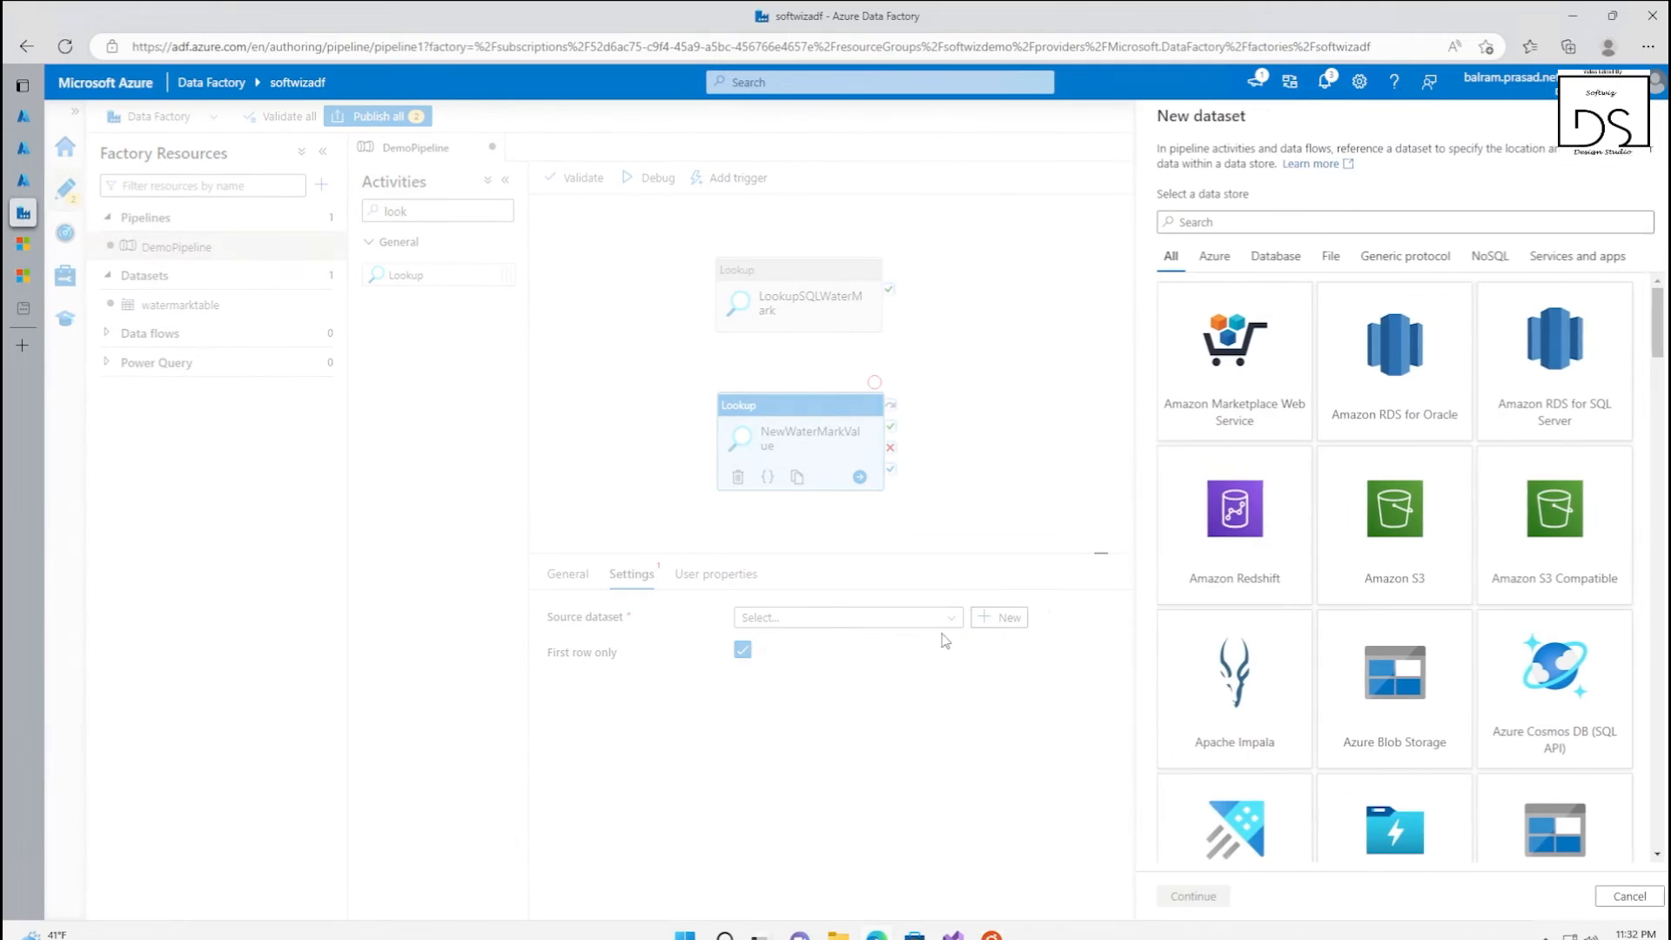
type("azure")
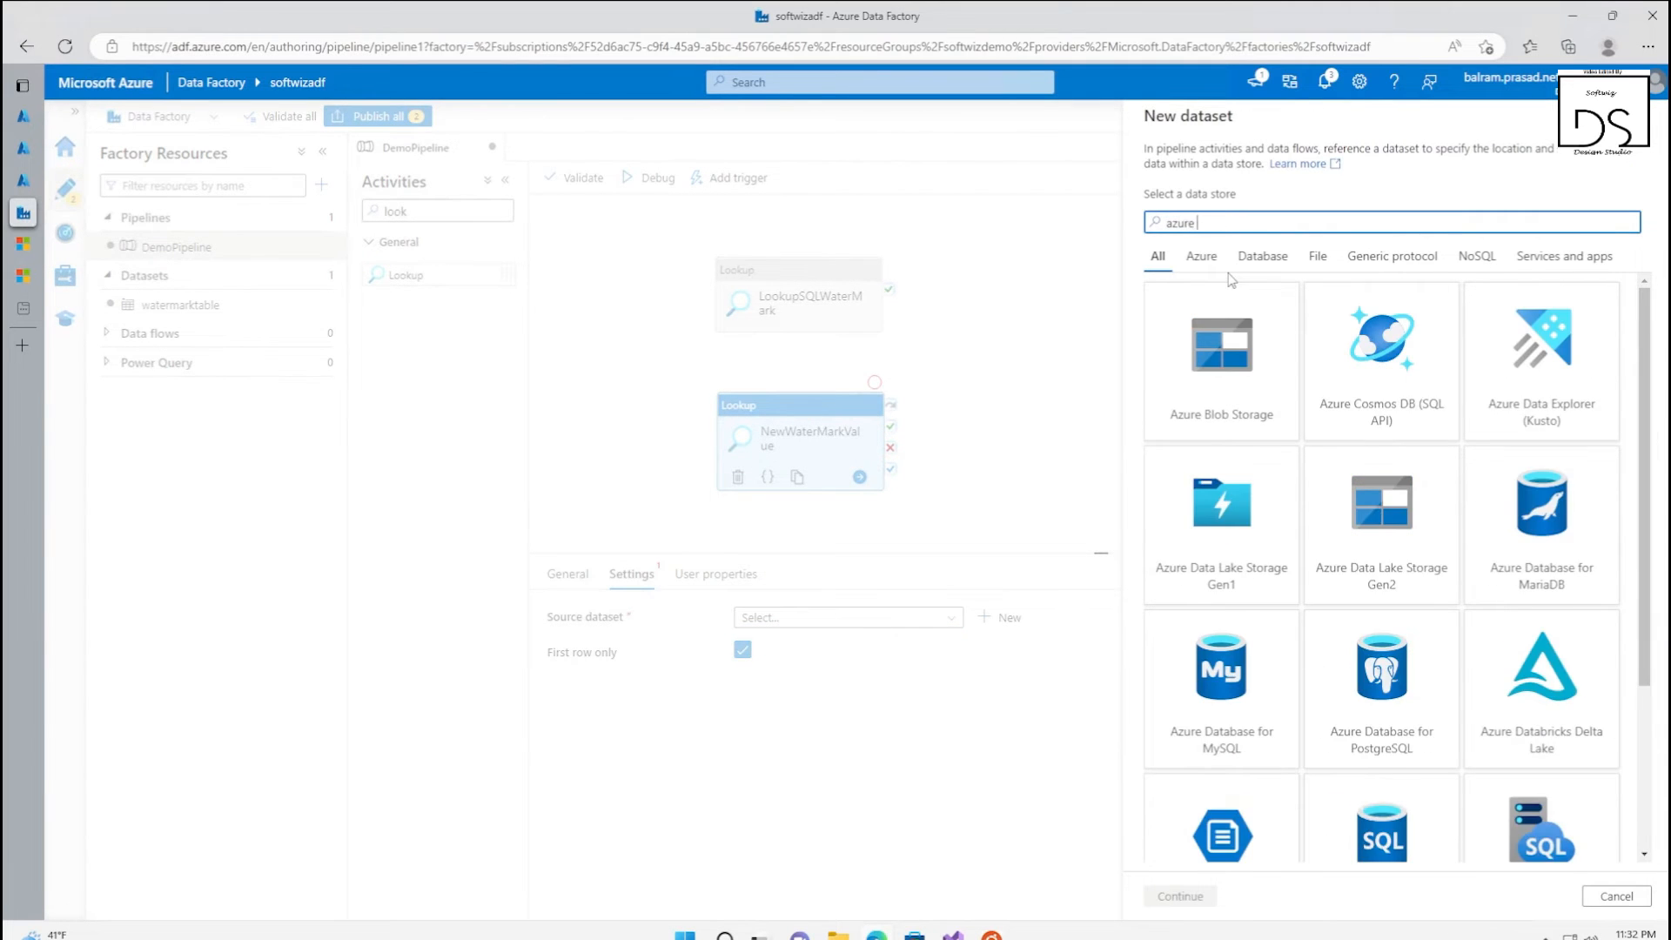
type(" sql")
left_click(1236, 352)
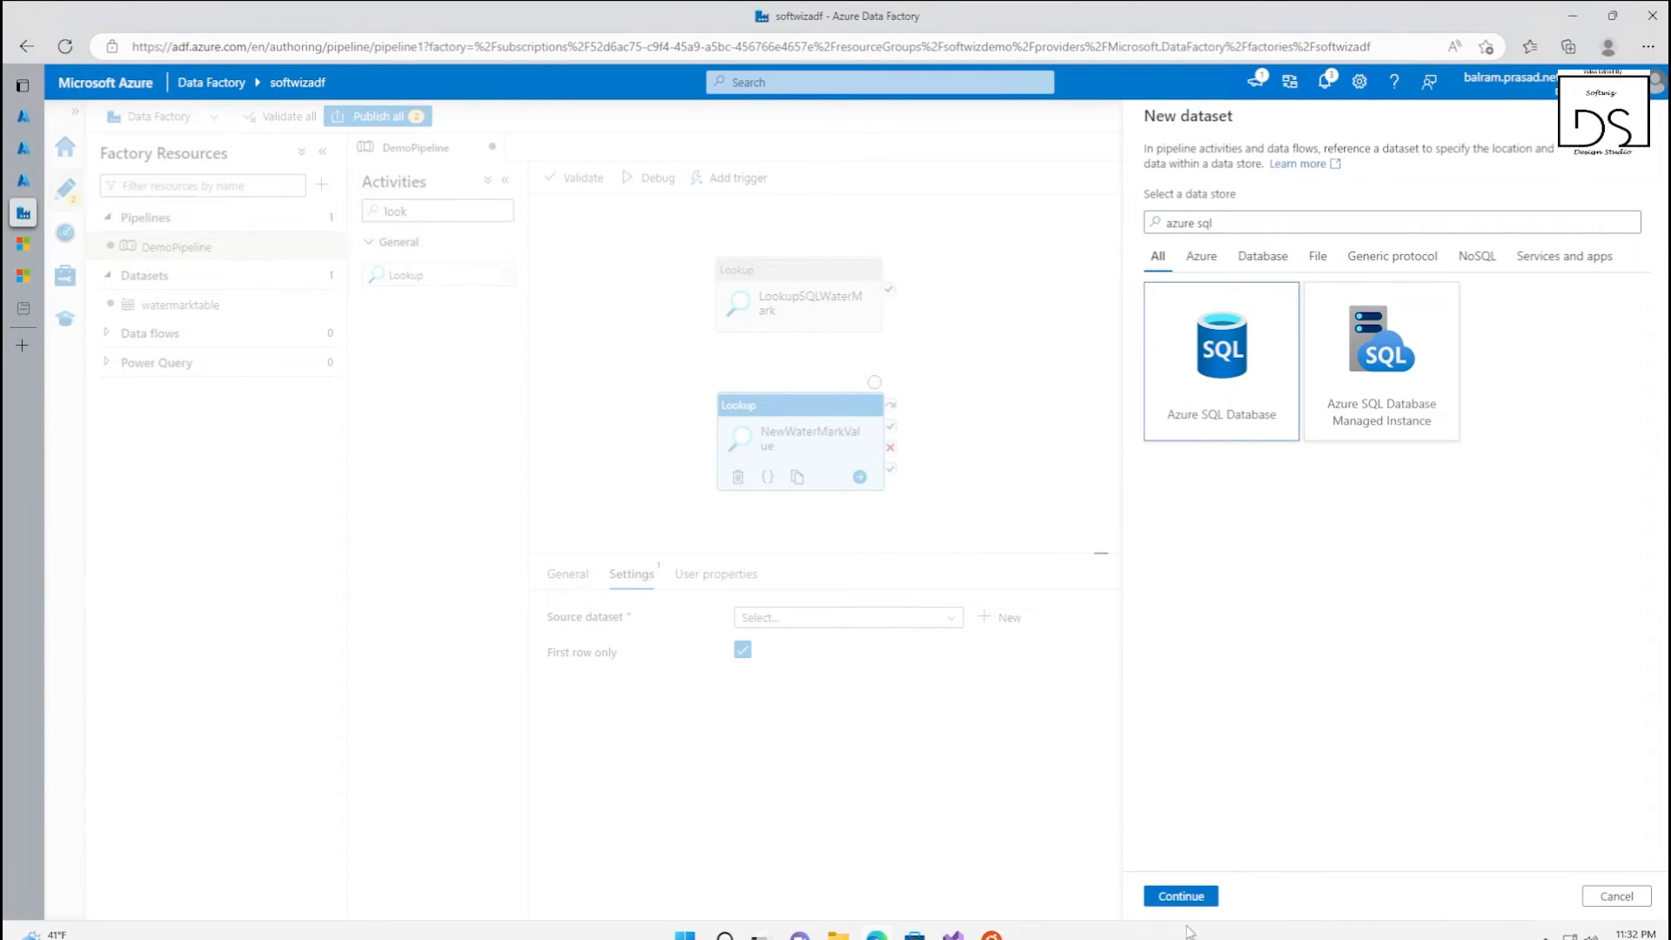
left_click(1184, 896)
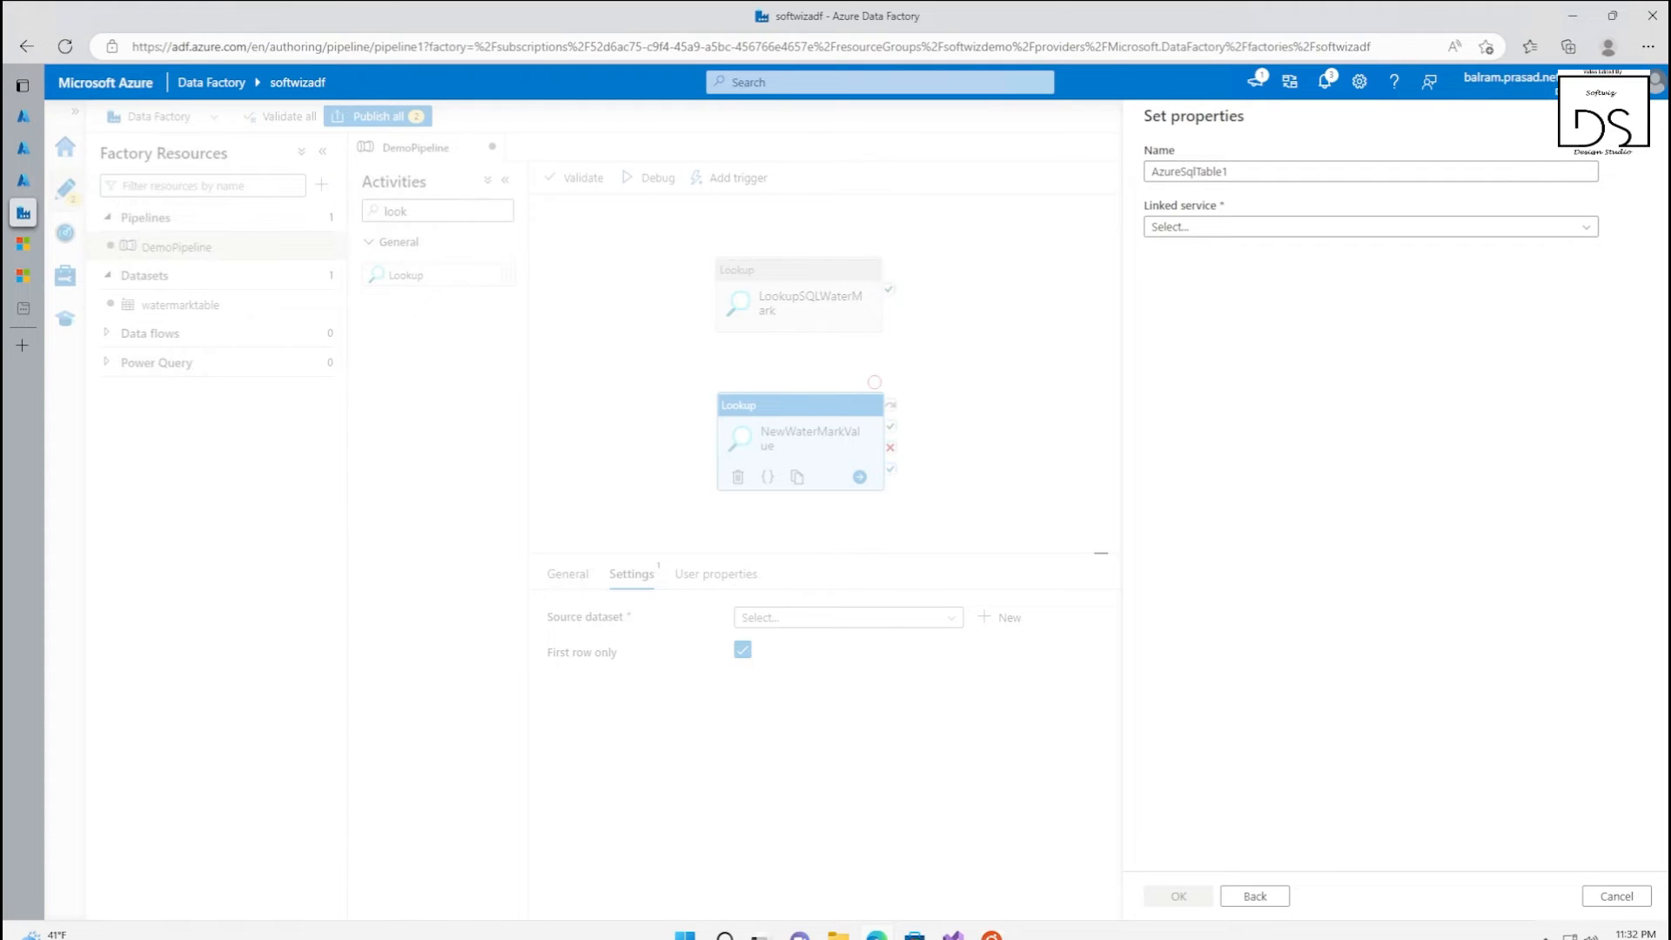
Name the dataset softwizdemotable, link it to SoftwizSourceSQL with table dbo.softwizdemotable, and create it
double_click(1294, 169)
type("softwizdemotable")
left_click(1258, 227)
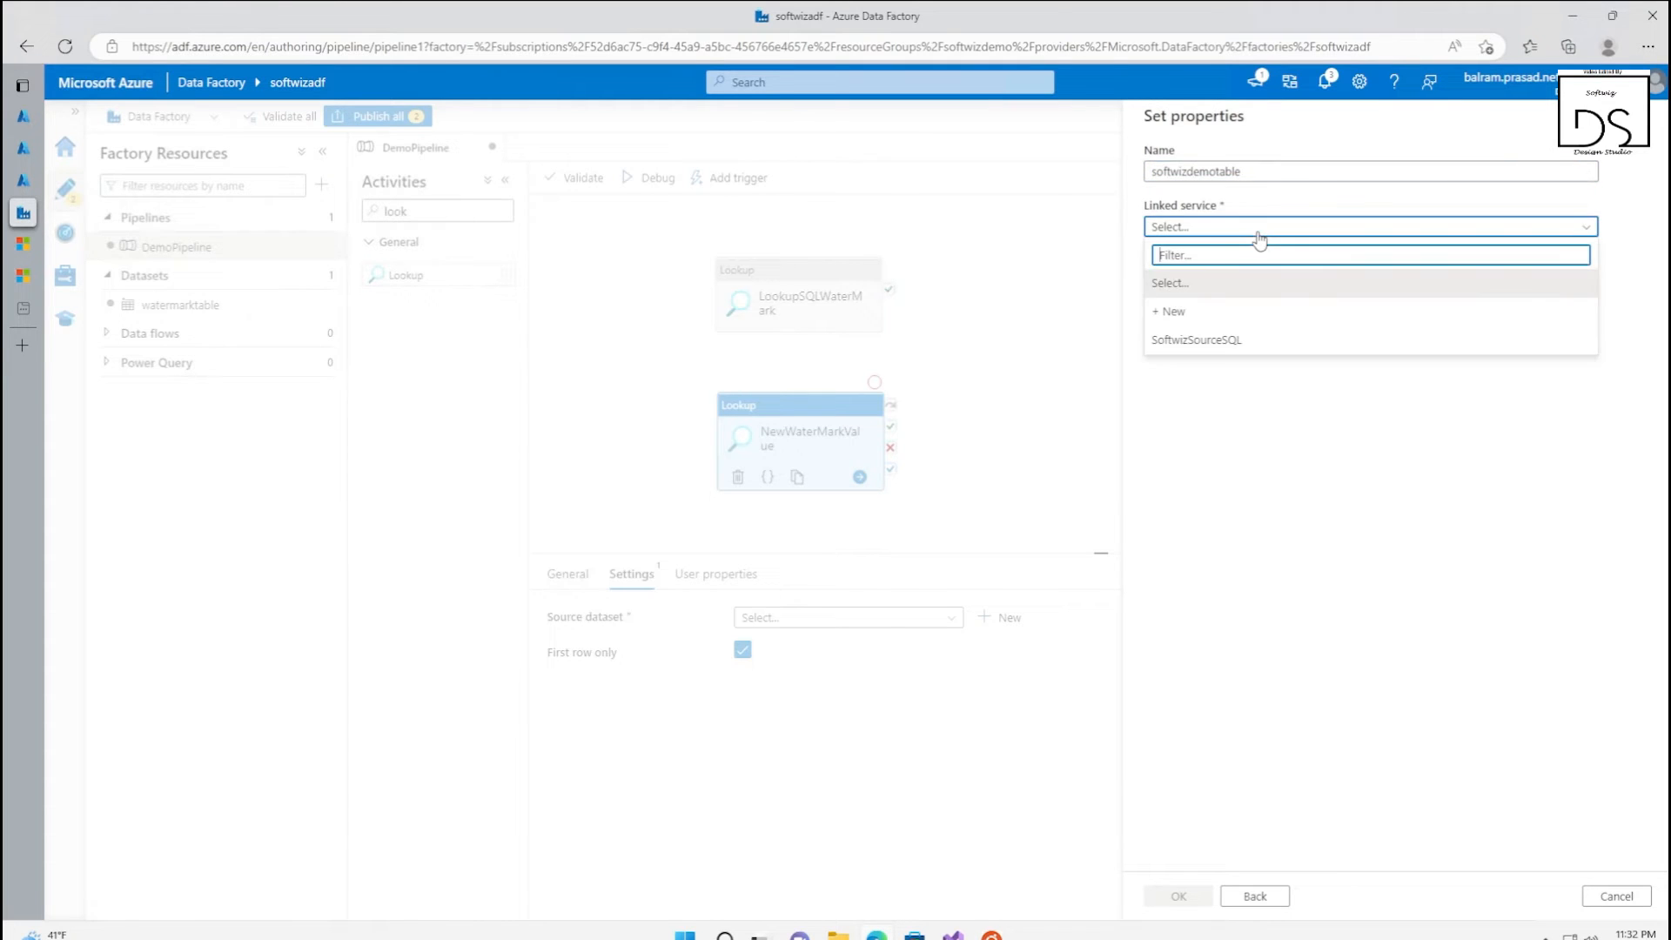
left_click(1214, 341)
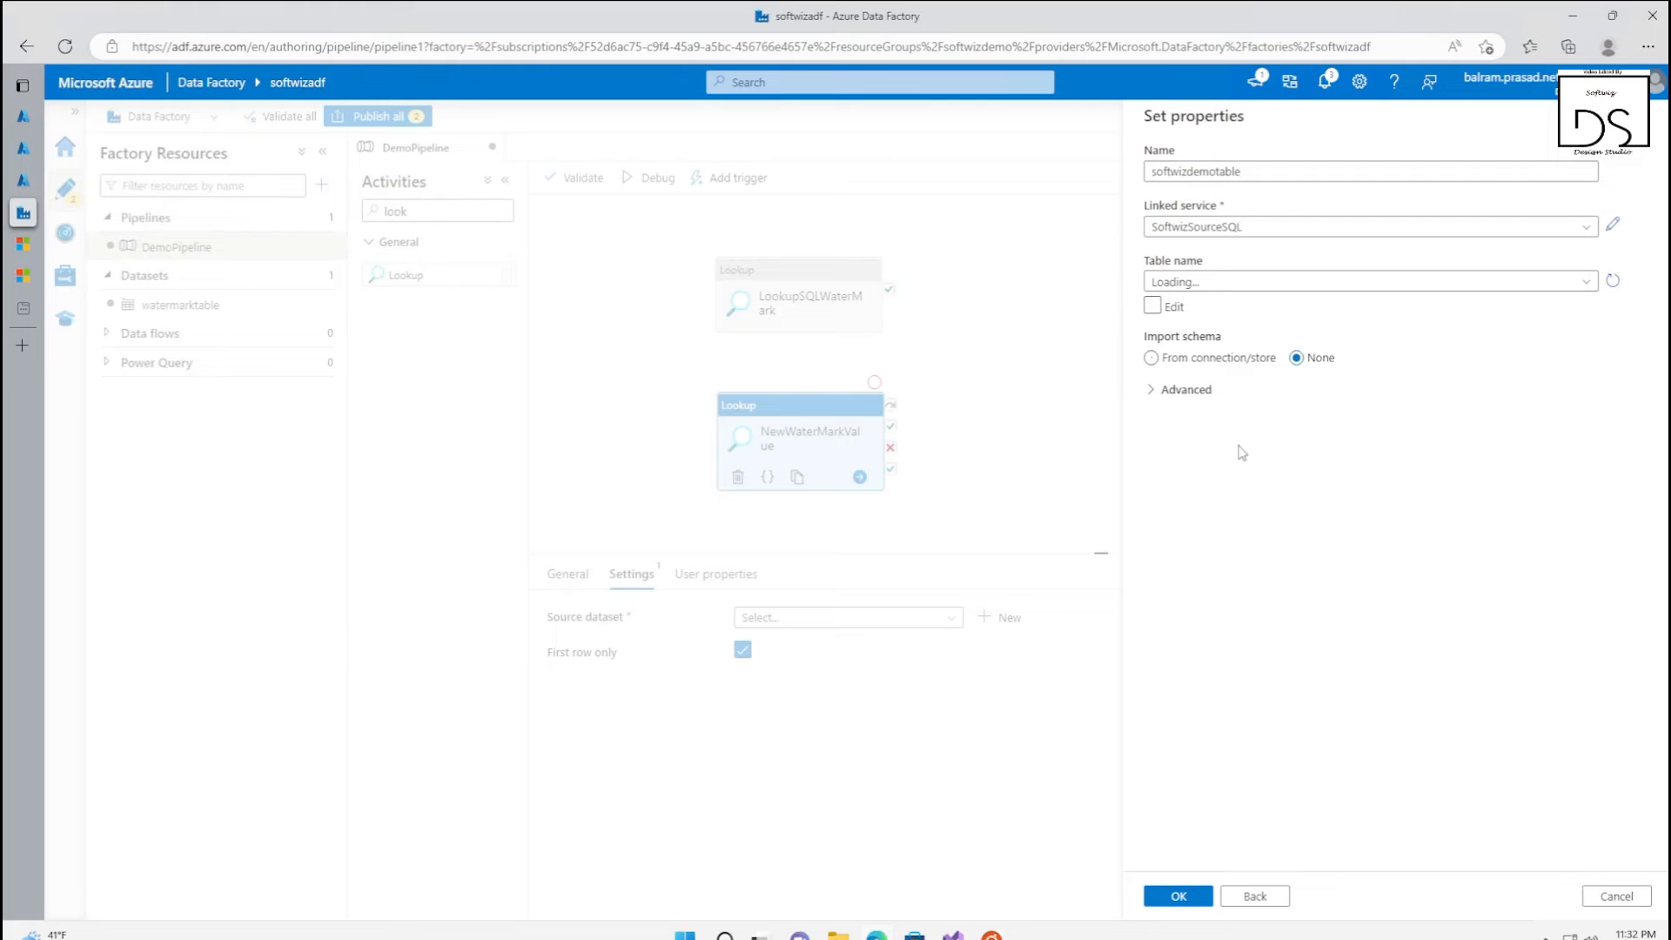
left_click(1263, 282)
left_click(1261, 282)
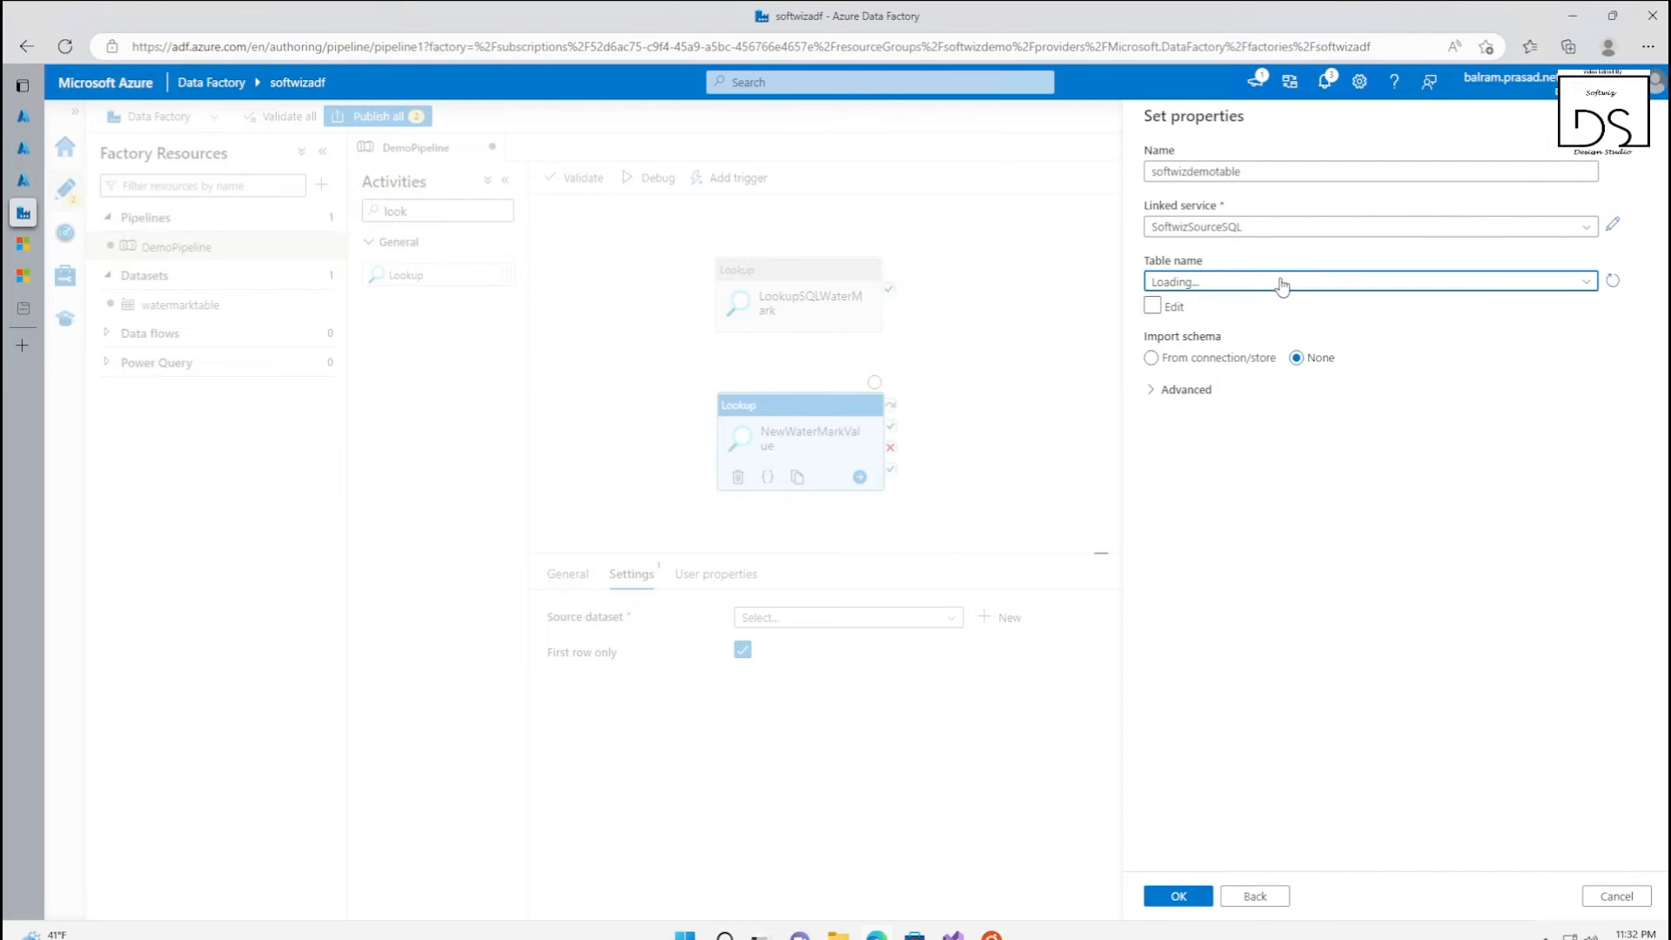
left_click(1236, 340)
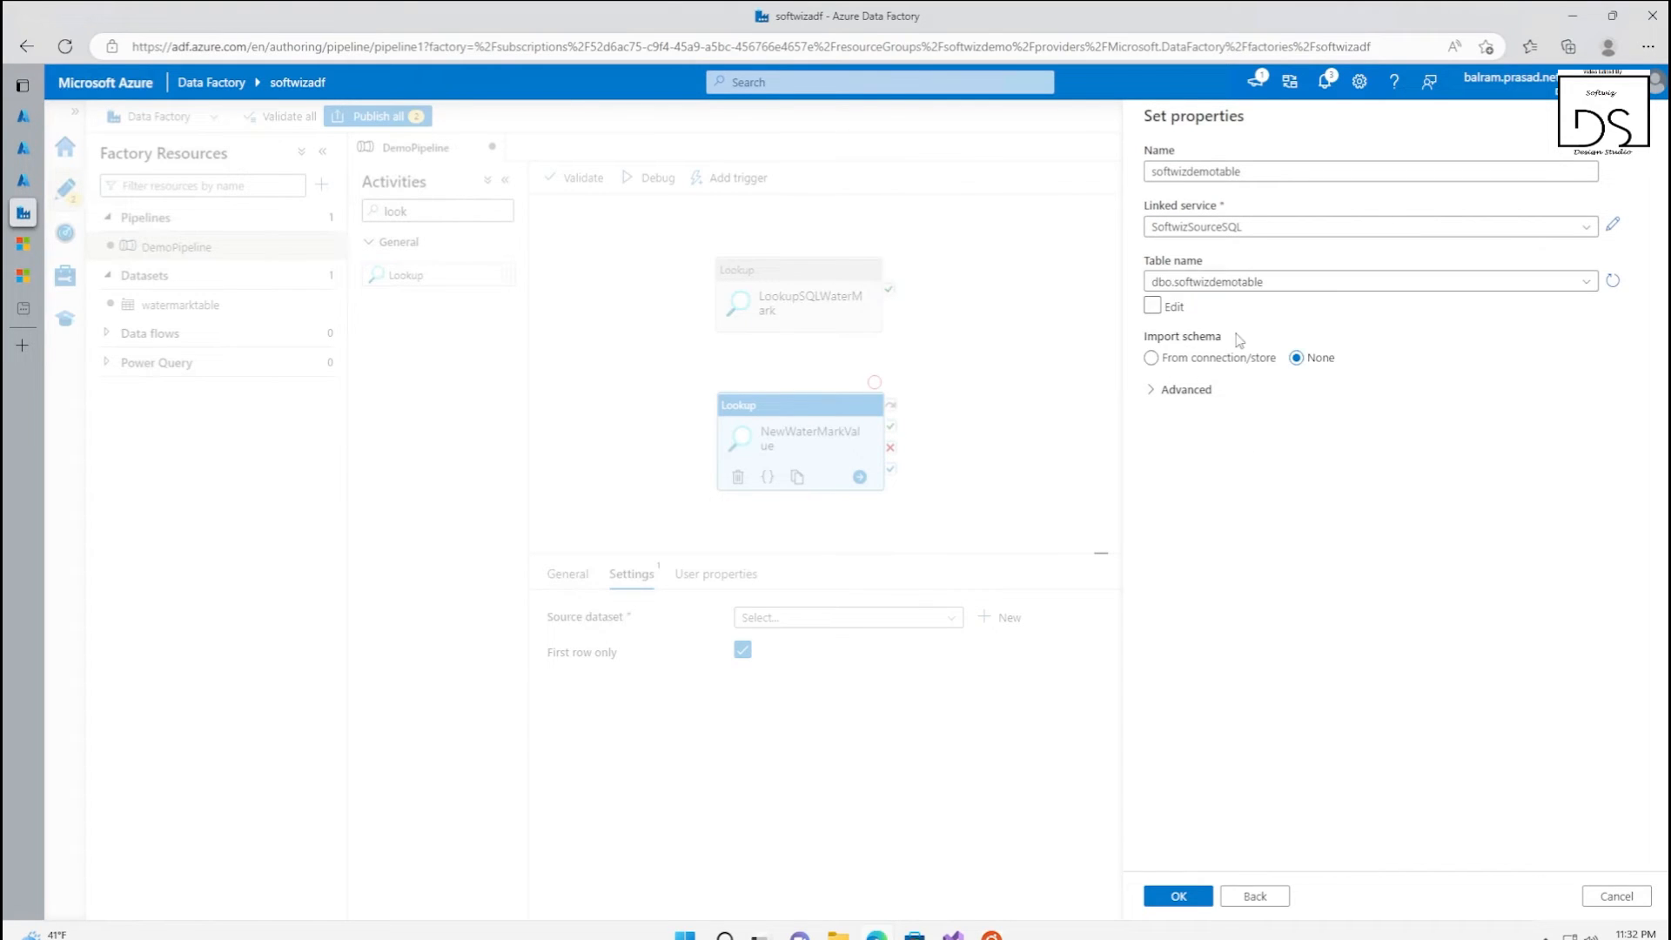
left_click(1179, 896)
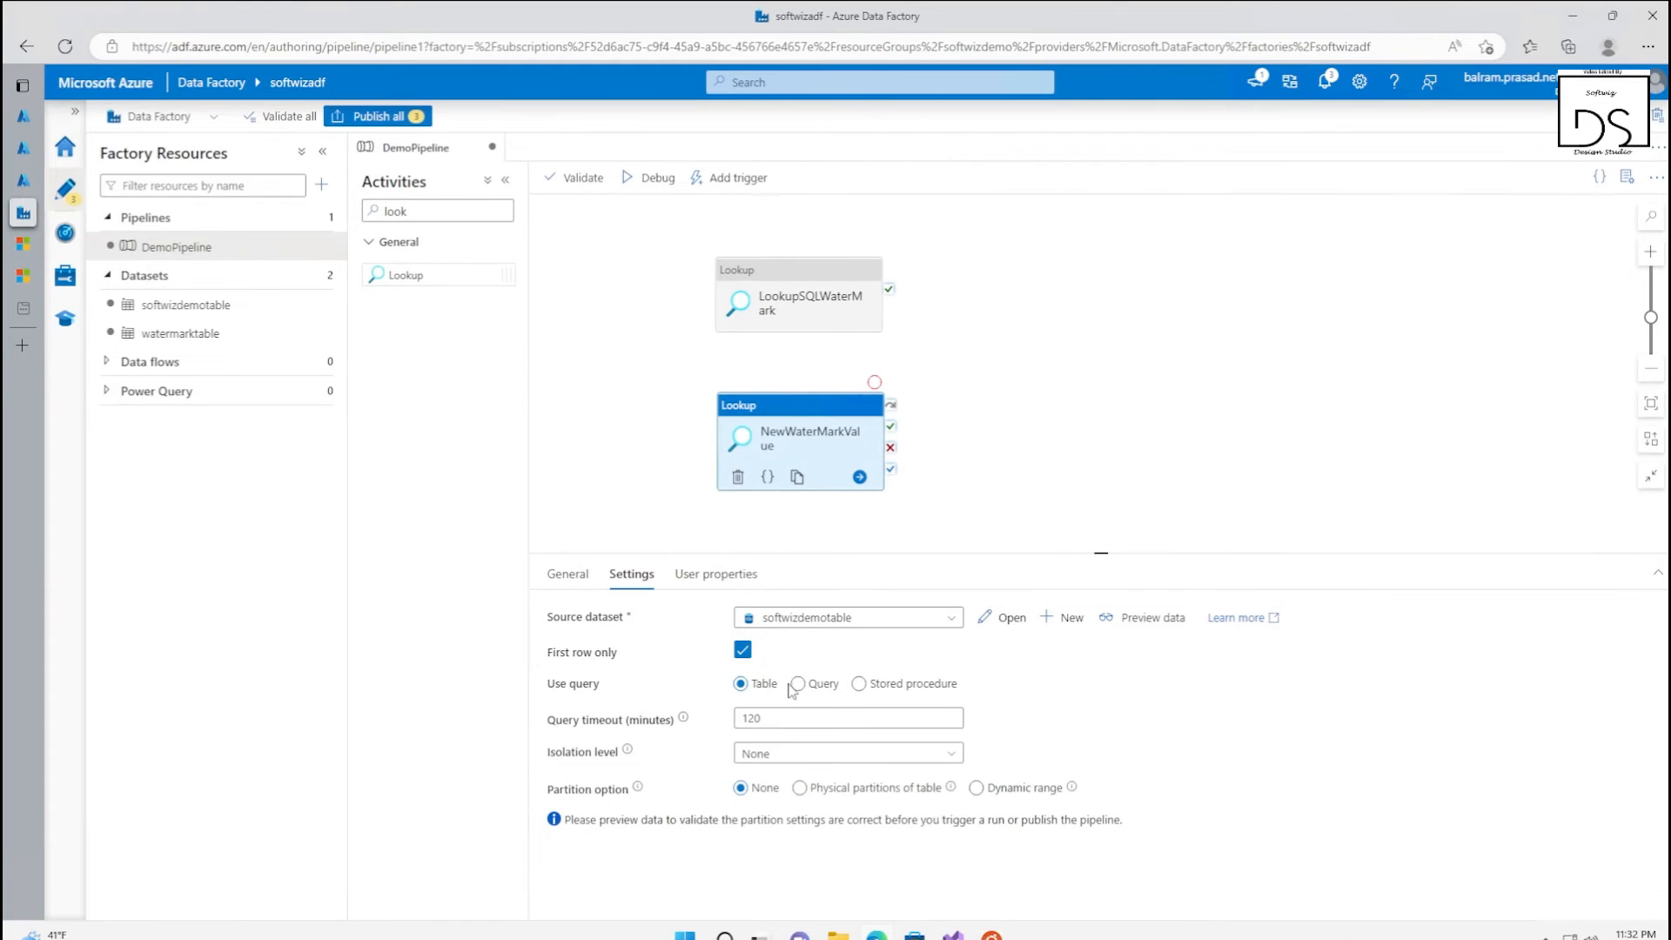
Make the NewWaterMarkValue activity use the query SELECT max(LastModifytime) as newwatermarkvalue FROM [dbo].[softwizdemotable]
left_click(797, 684)
left_click(809, 736)
type("SELECT MAX(LastModifytime) as newwatermarkvalue FROM [dbo].[softwizdemotable]")
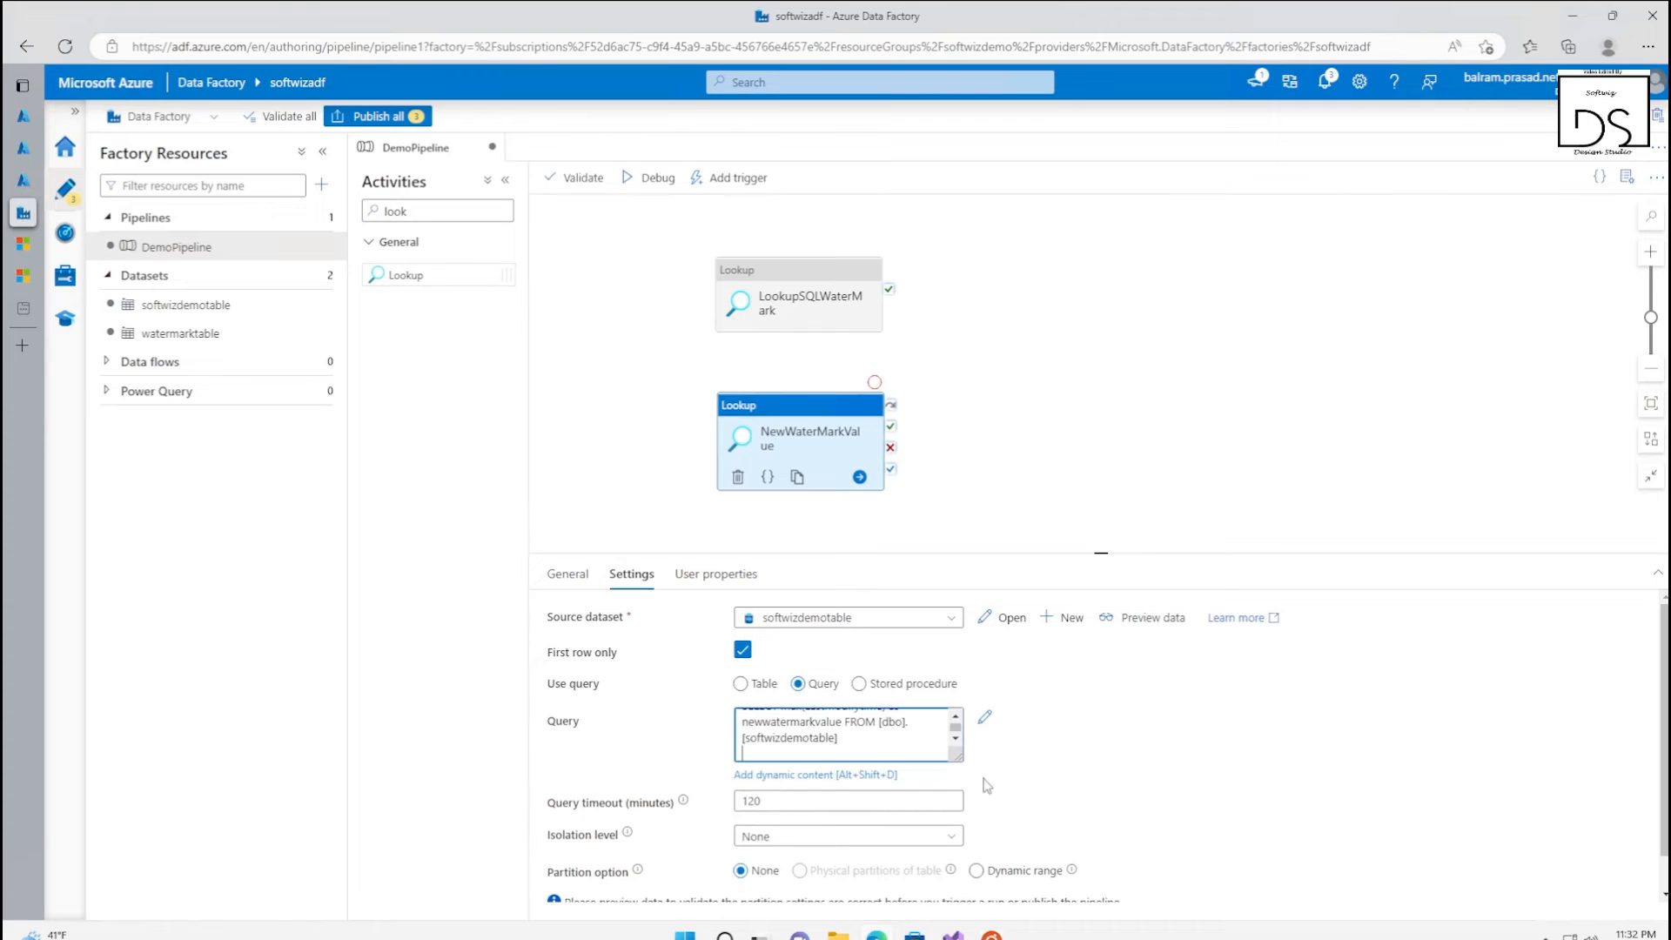
left_click_drag(955, 755, 1197, 877)
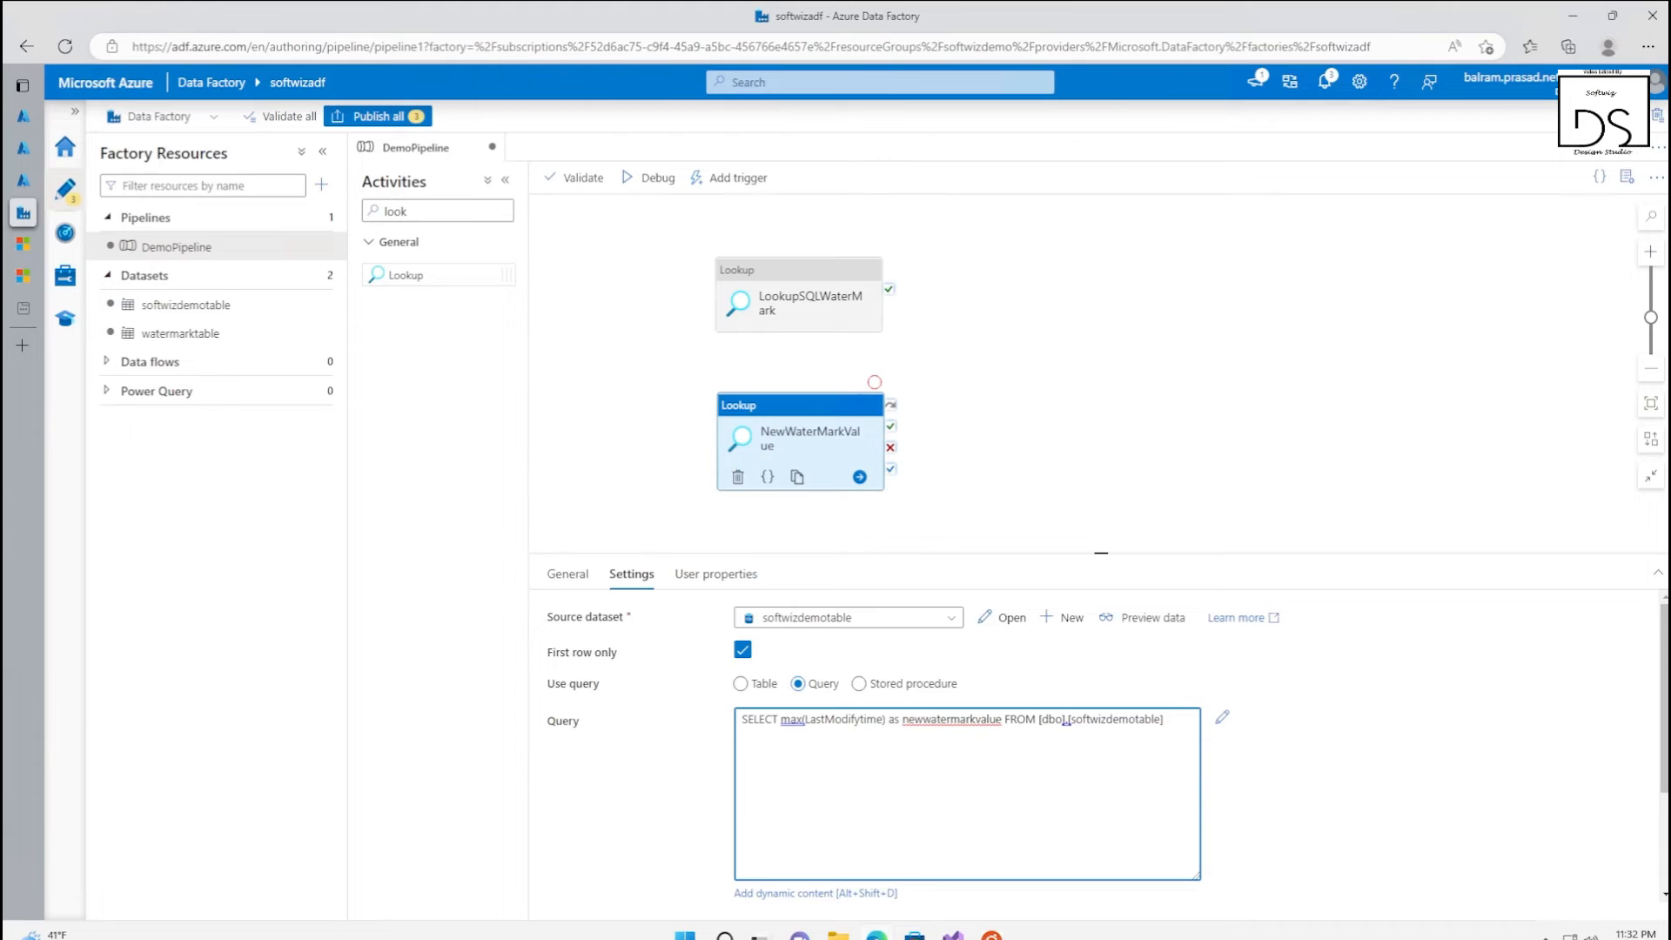
Preview the data returned by the NewWaterMarkValue query and close the preview
left_click(1141, 619)
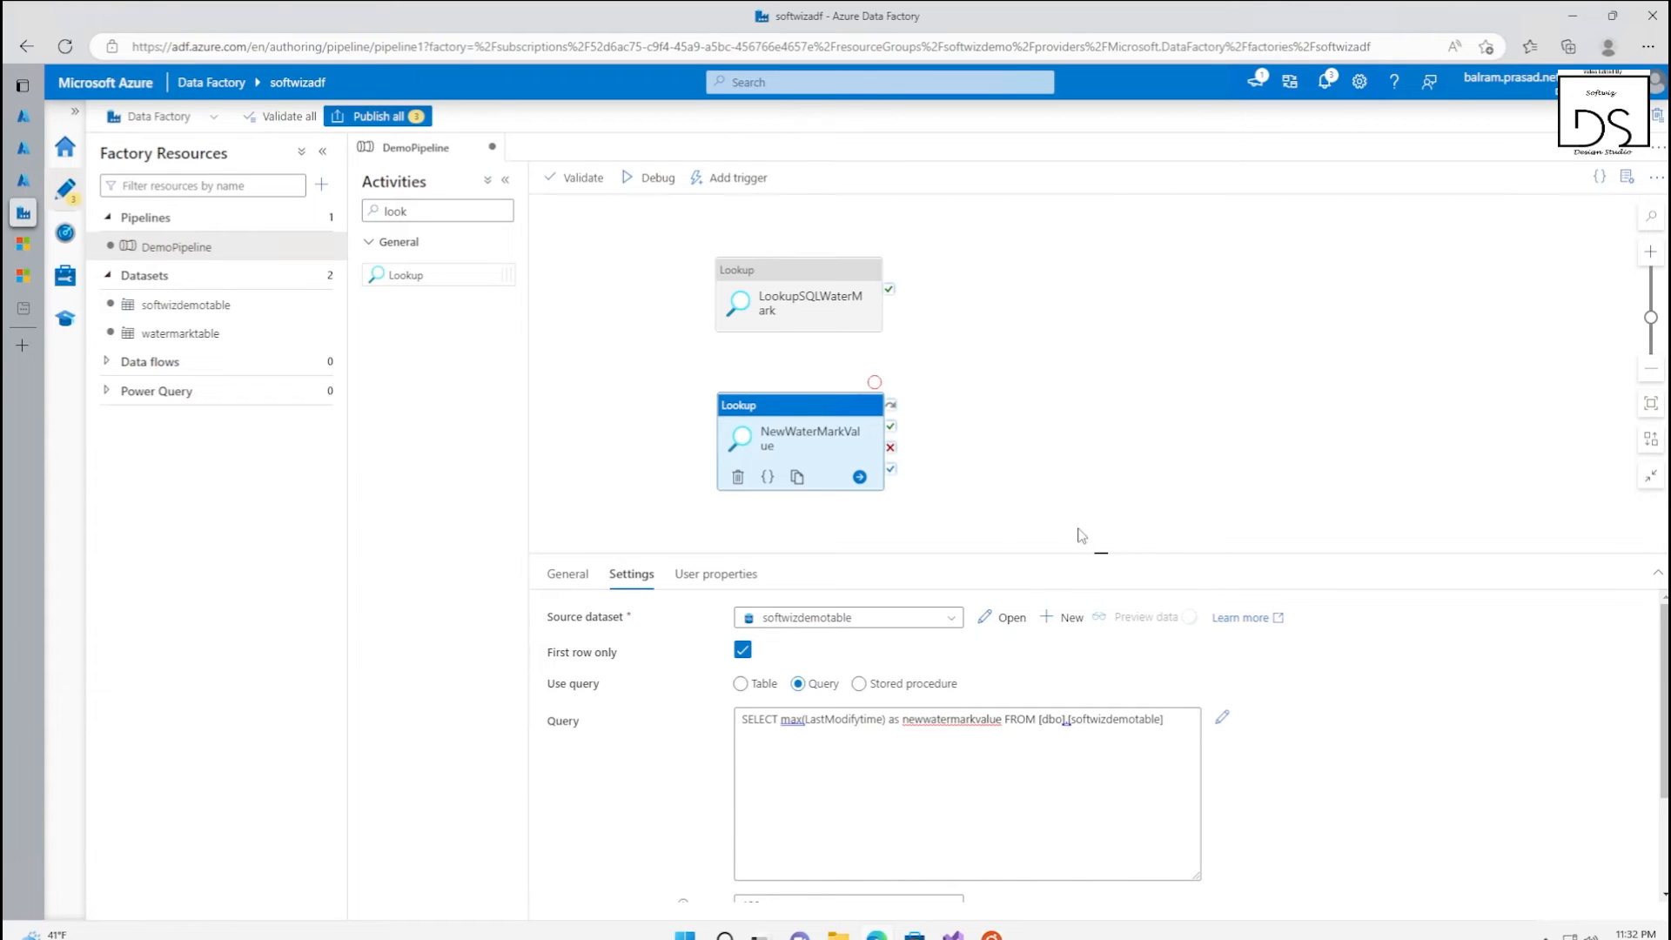
left_click(1138, 619)
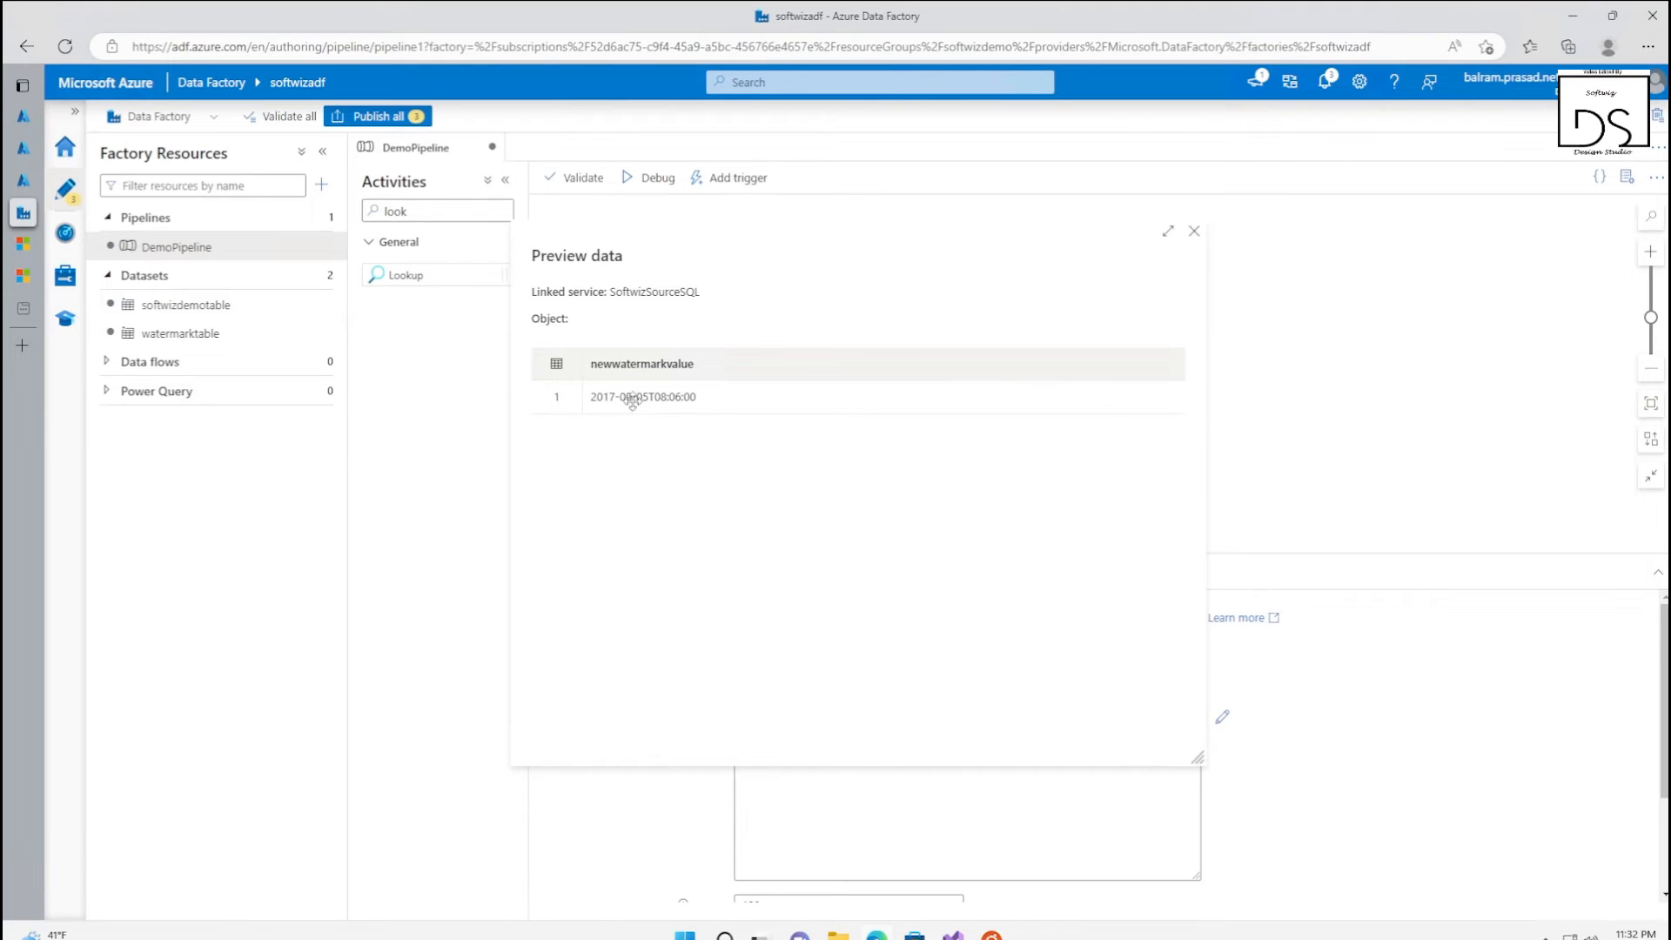
left_click(1194, 230)
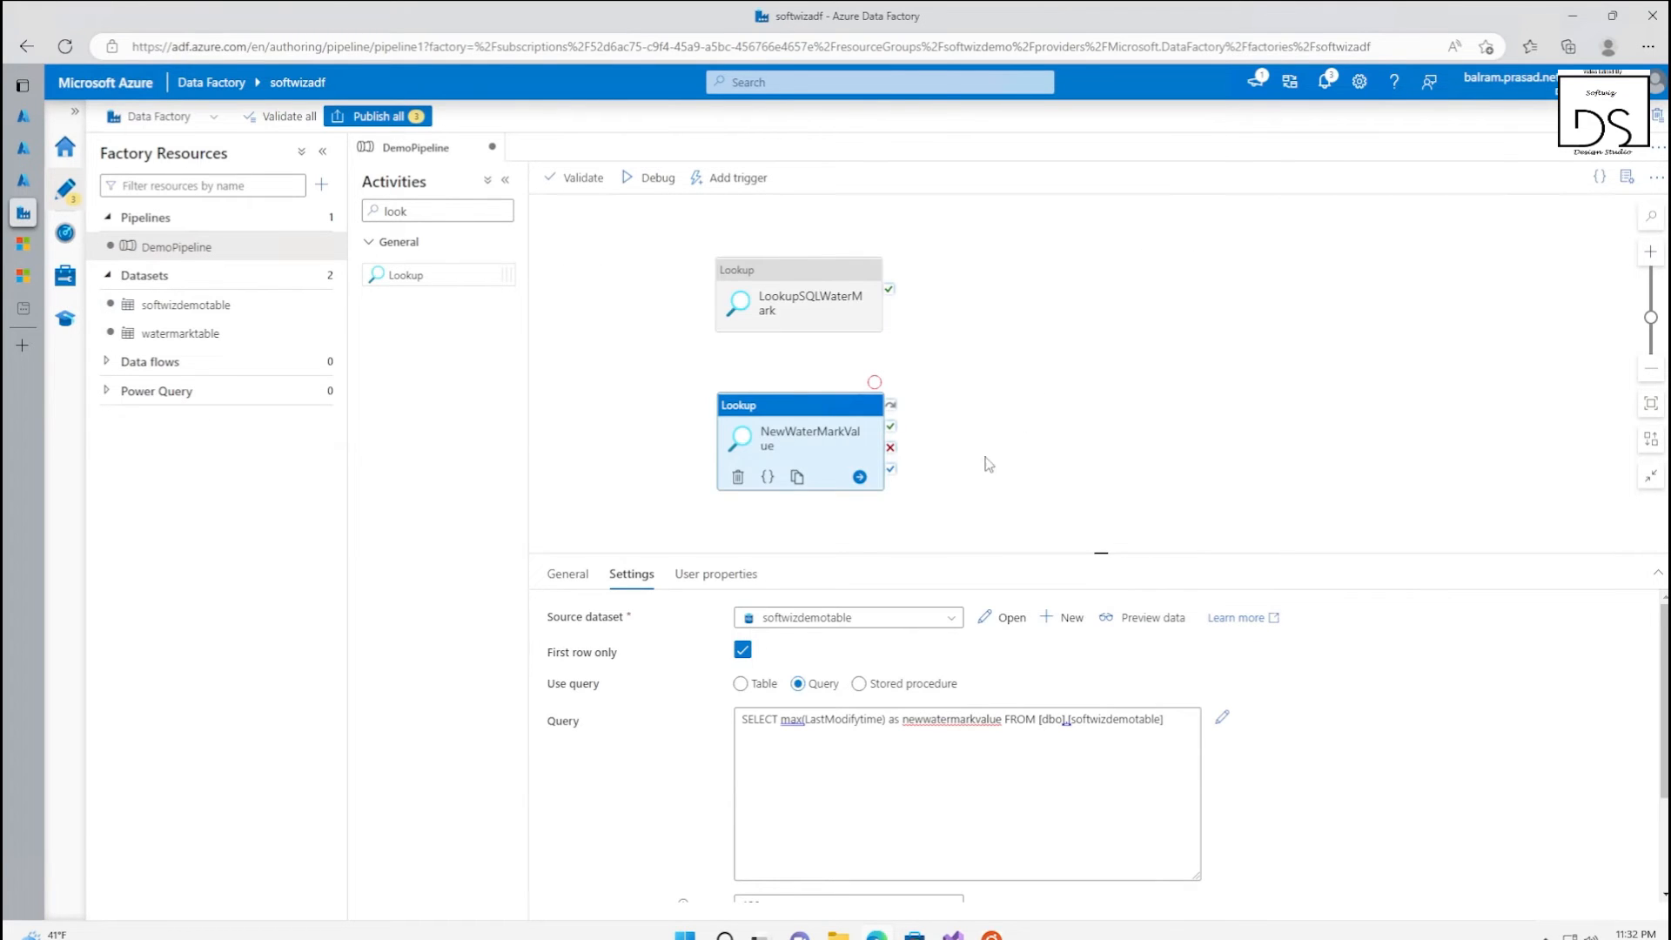
Add a Copy data activity to DemoPipeline and connect the success outputs of both Lookup activities to it
double_click(397, 212)
type("copy")
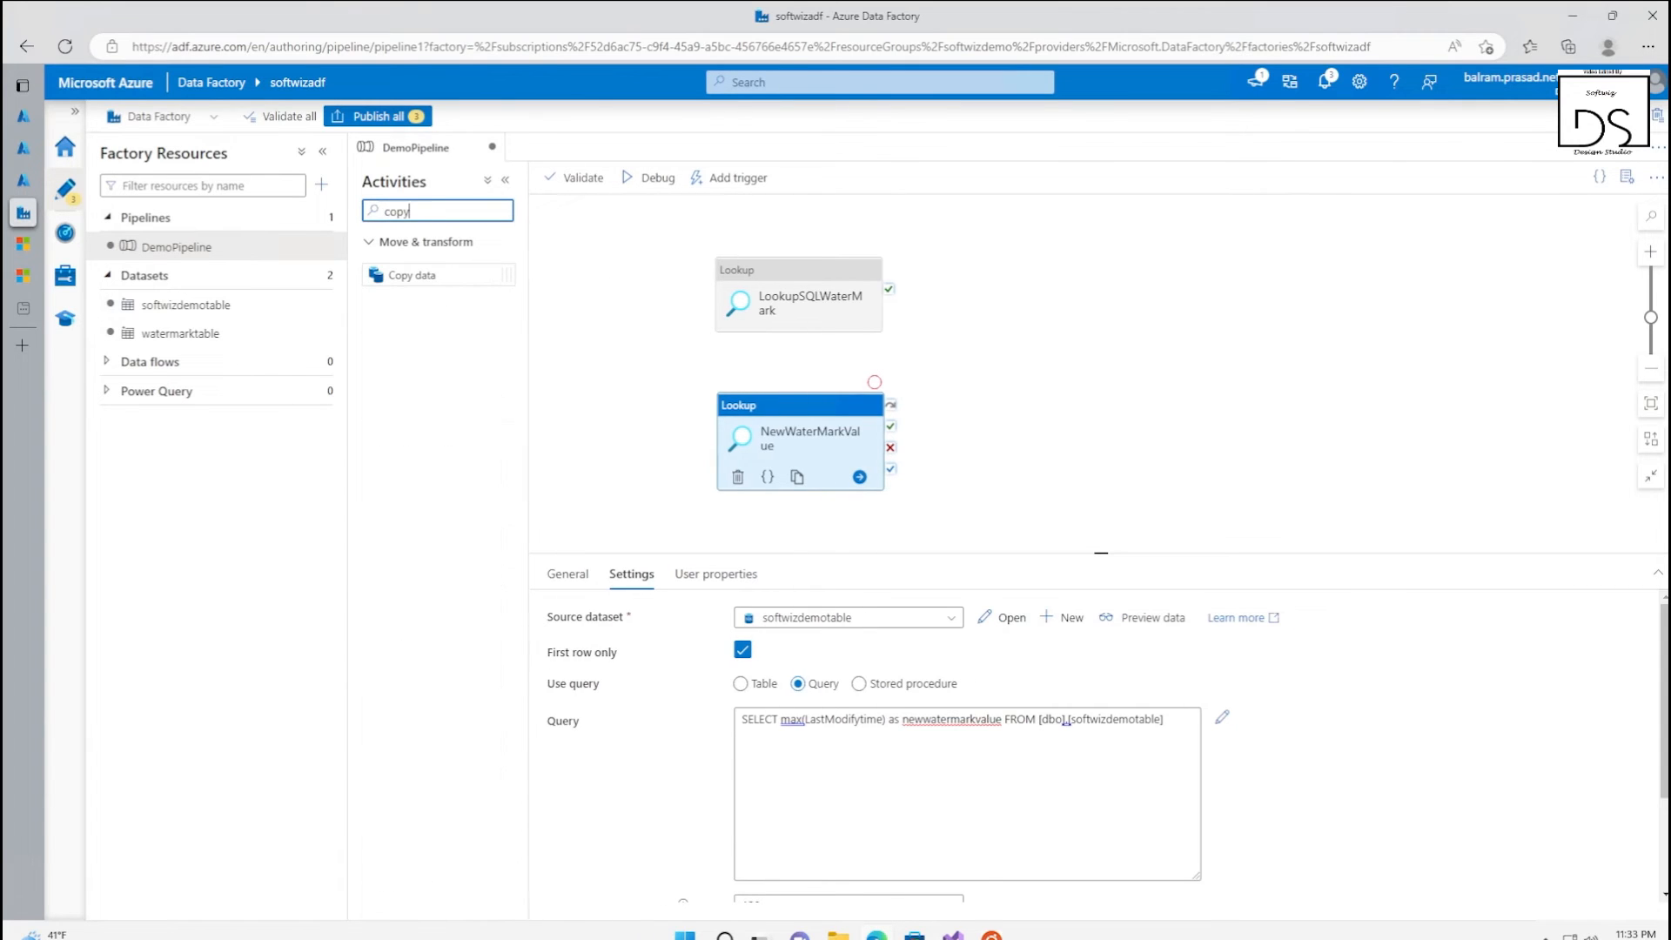
left_click_drag(421, 276, 1094, 374)
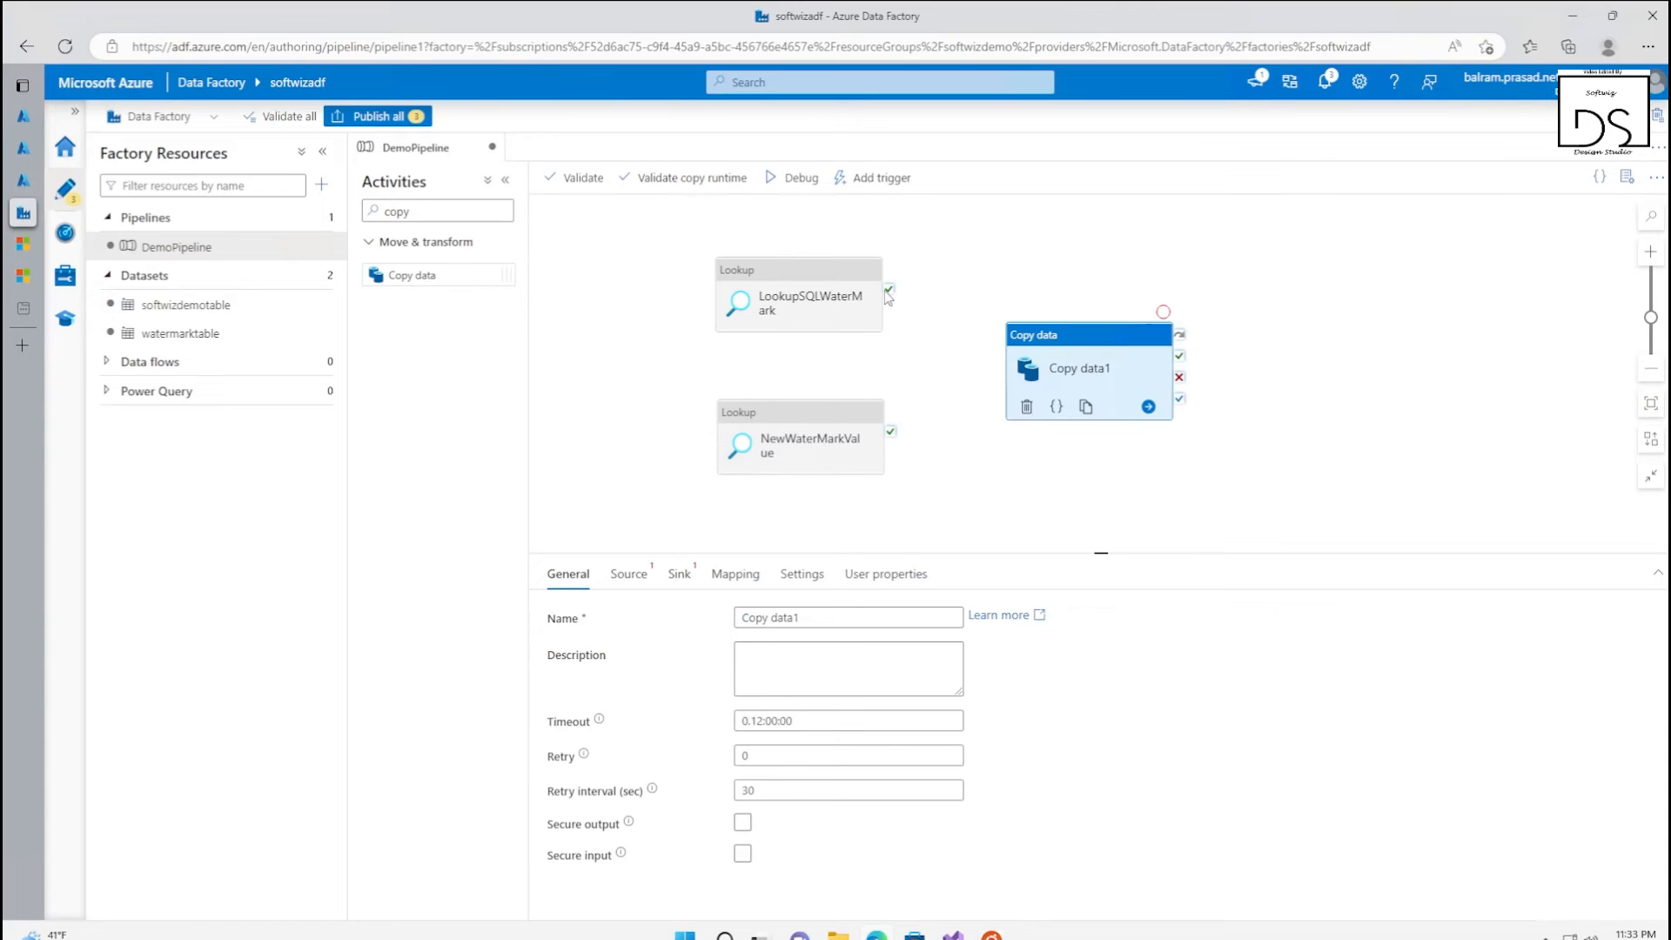
left_click_drag(891, 293, 1087, 383)
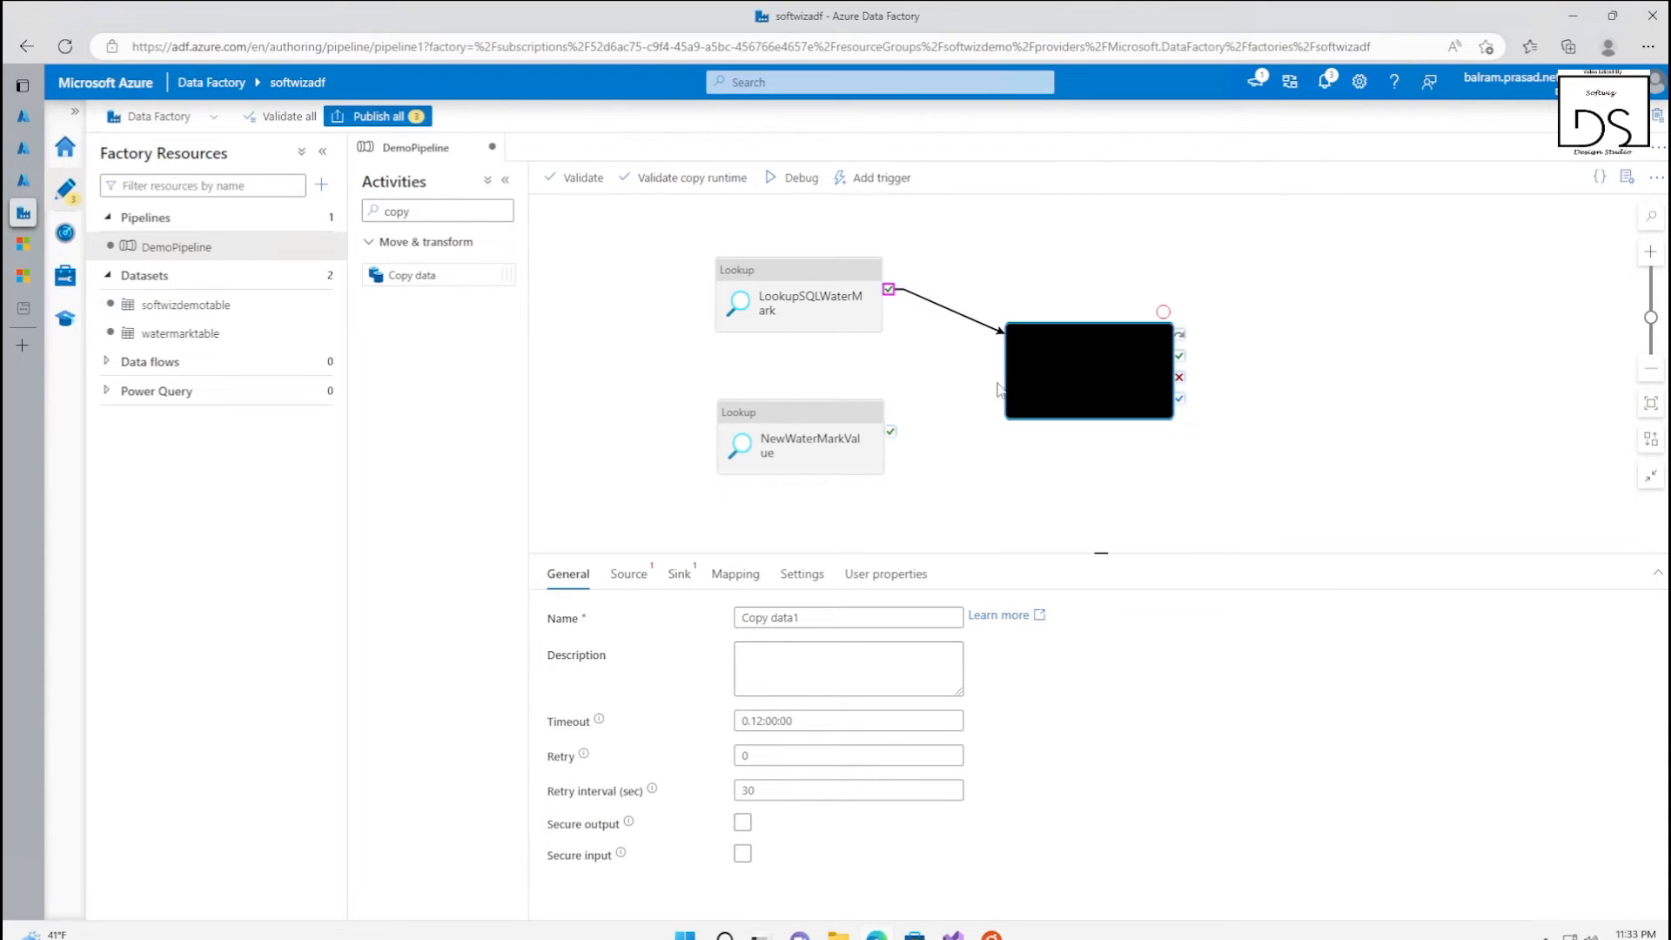
left_click(906, 426)
left_click_drag(890, 431, 1006, 376)
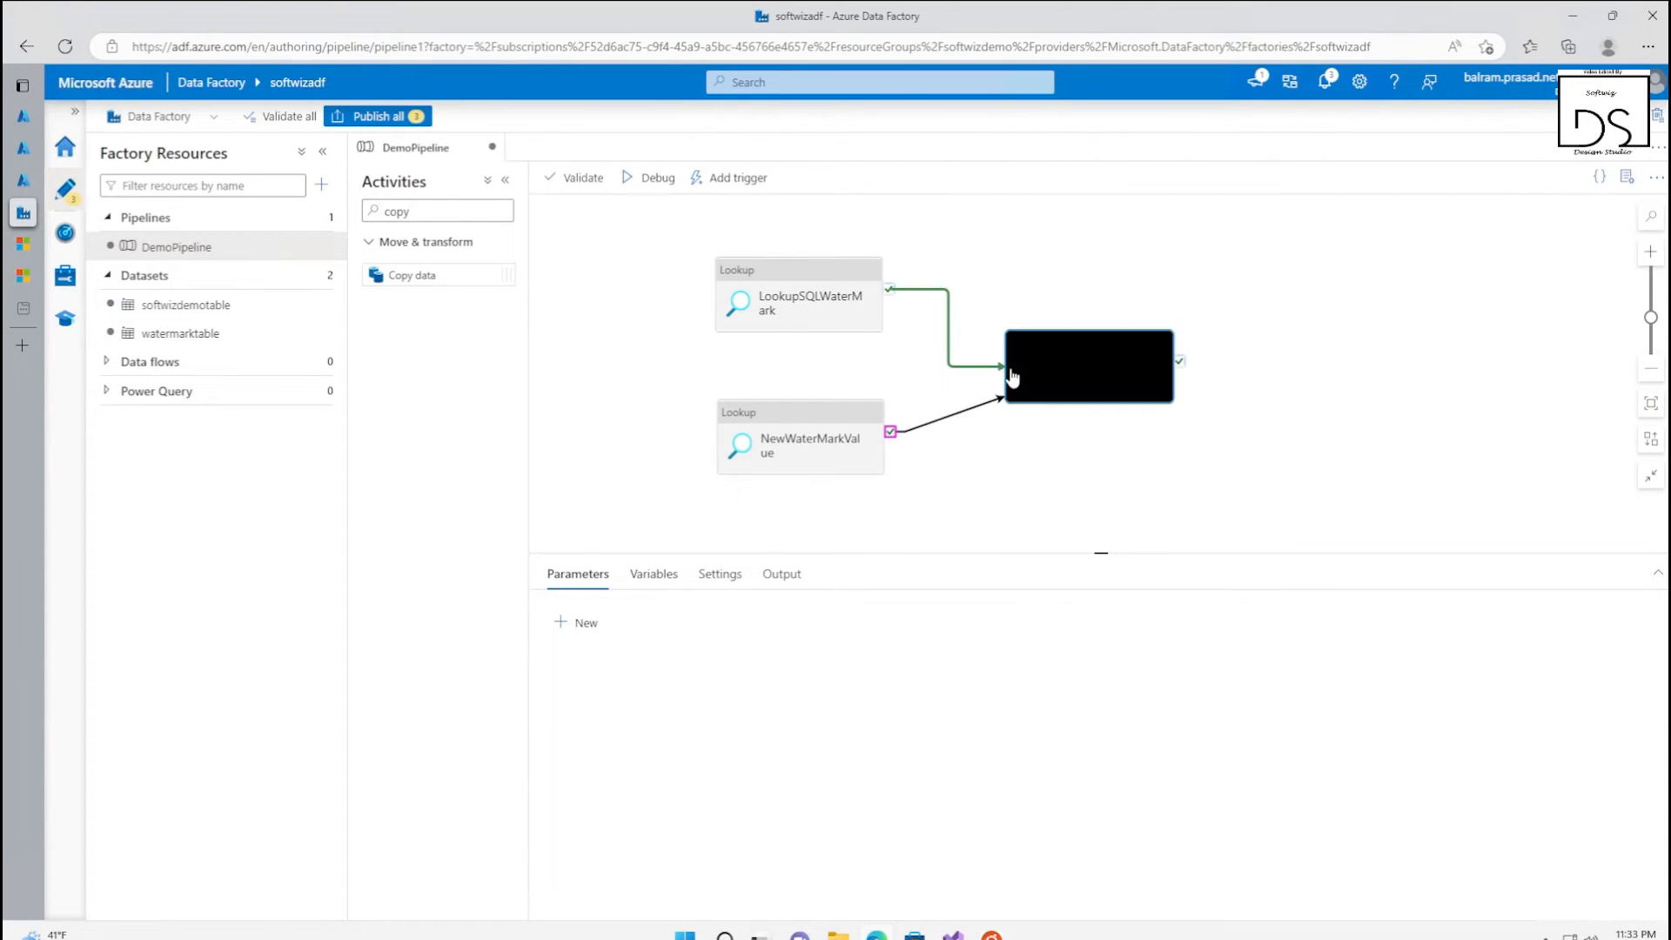
Rename the Copy data activity as "Copy data from sql to lake"
left_click(1076, 383)
left_click(813, 617)
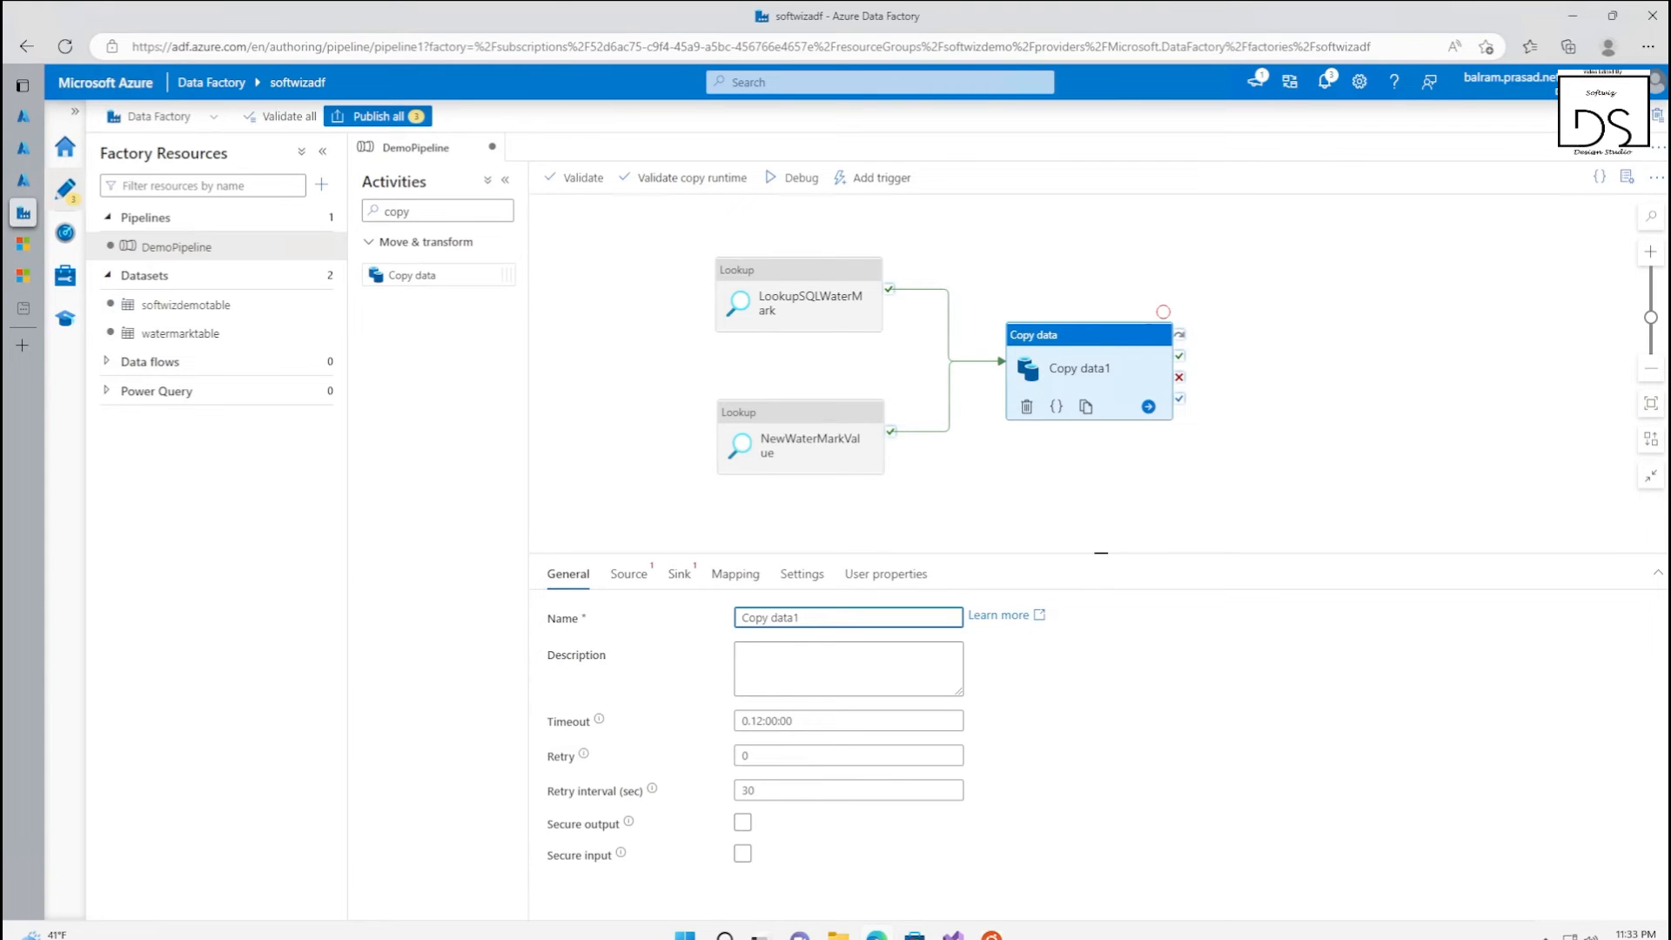
type("from sql to lake")
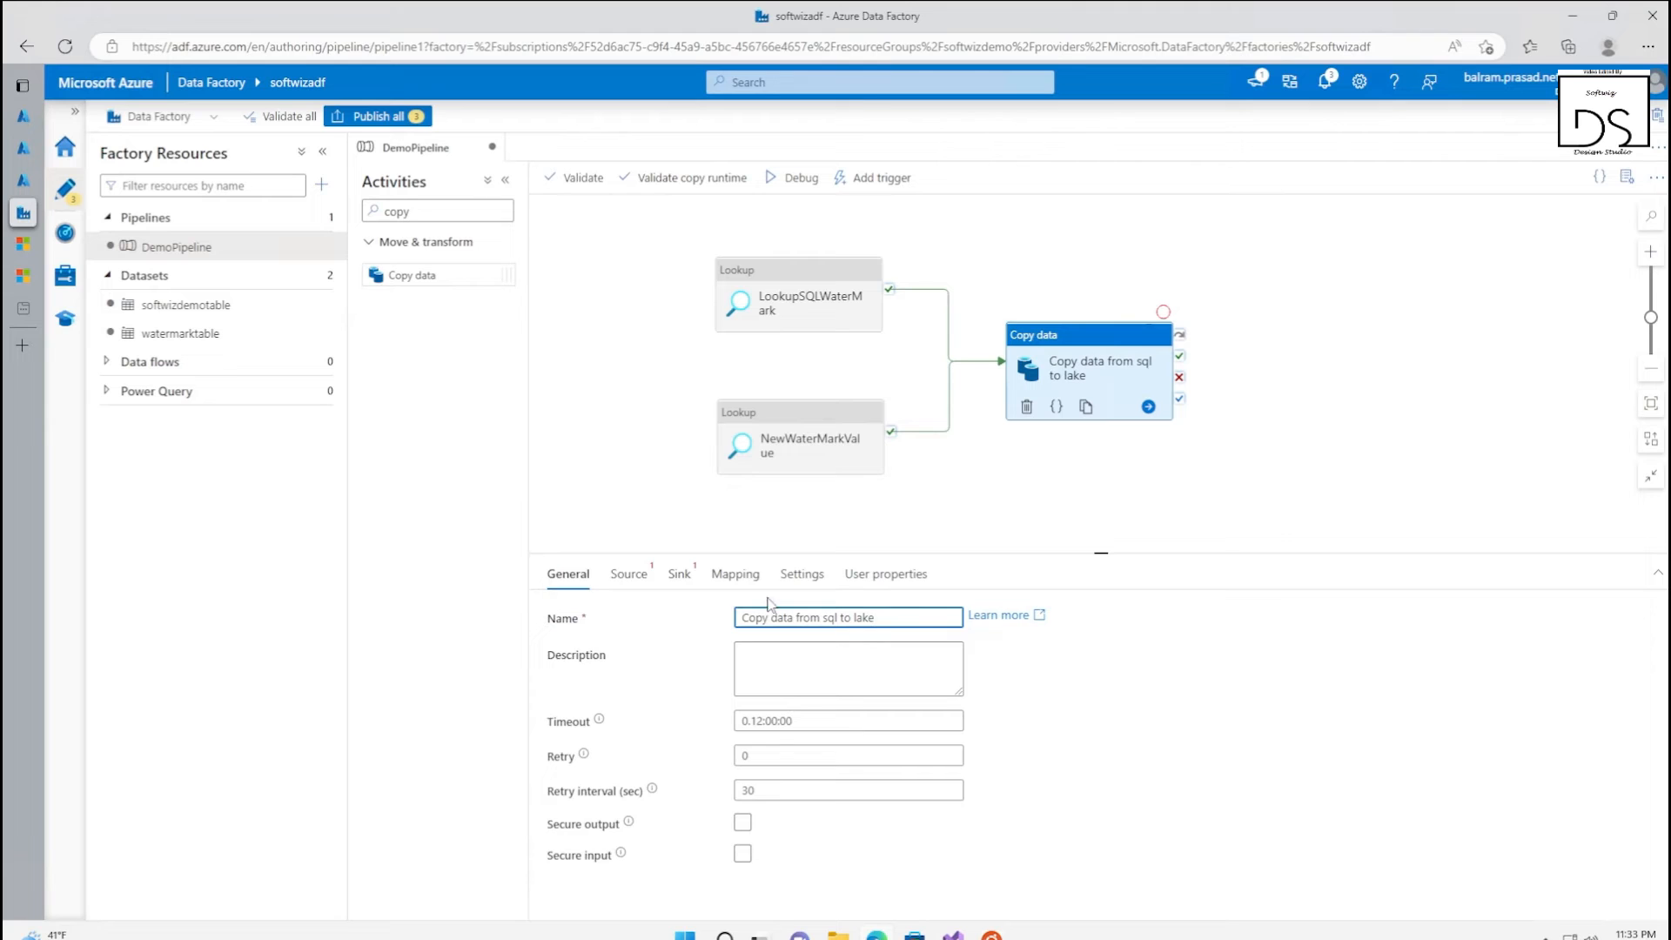
Set the copy source to softwizdemotable with query select * from softwizdemotable where LastModifytime > '@{activity('LookupSQLWaterMark').output.firstRow.oldWatermarkvalue }' and LastModifytime <= '@{activity('NewWaterMarkValue').output.firstRow.newwatermarkvalue }'
left_click(627, 574)
left_click(838, 619)
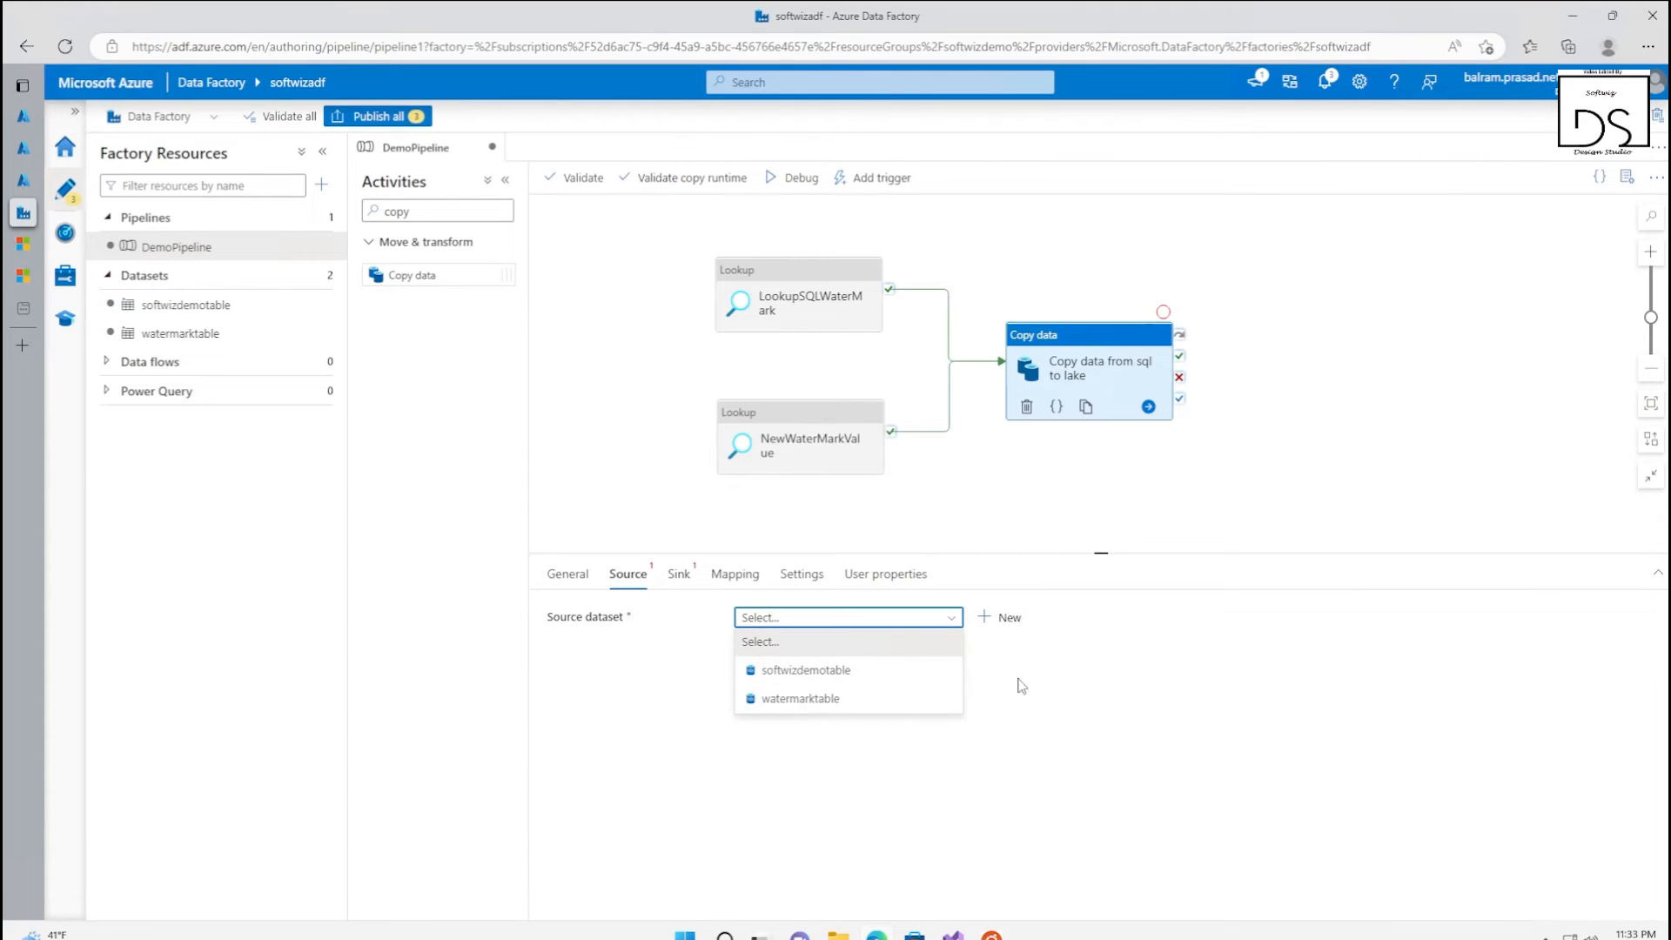
left_click(879, 672)
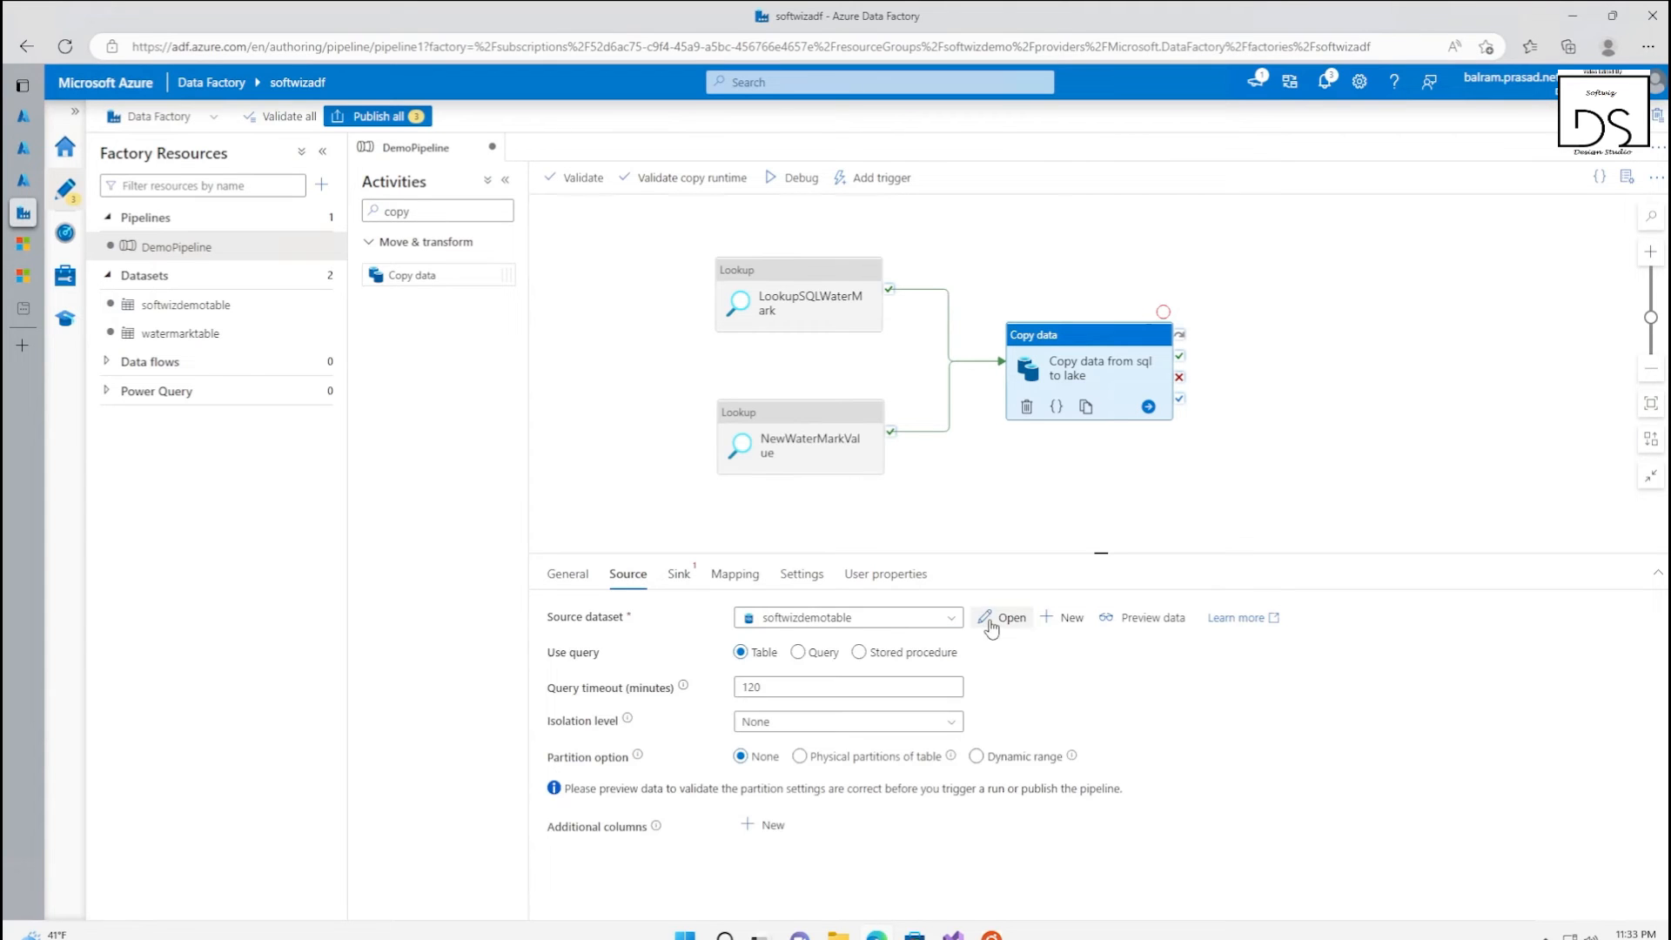
left_click(798, 653)
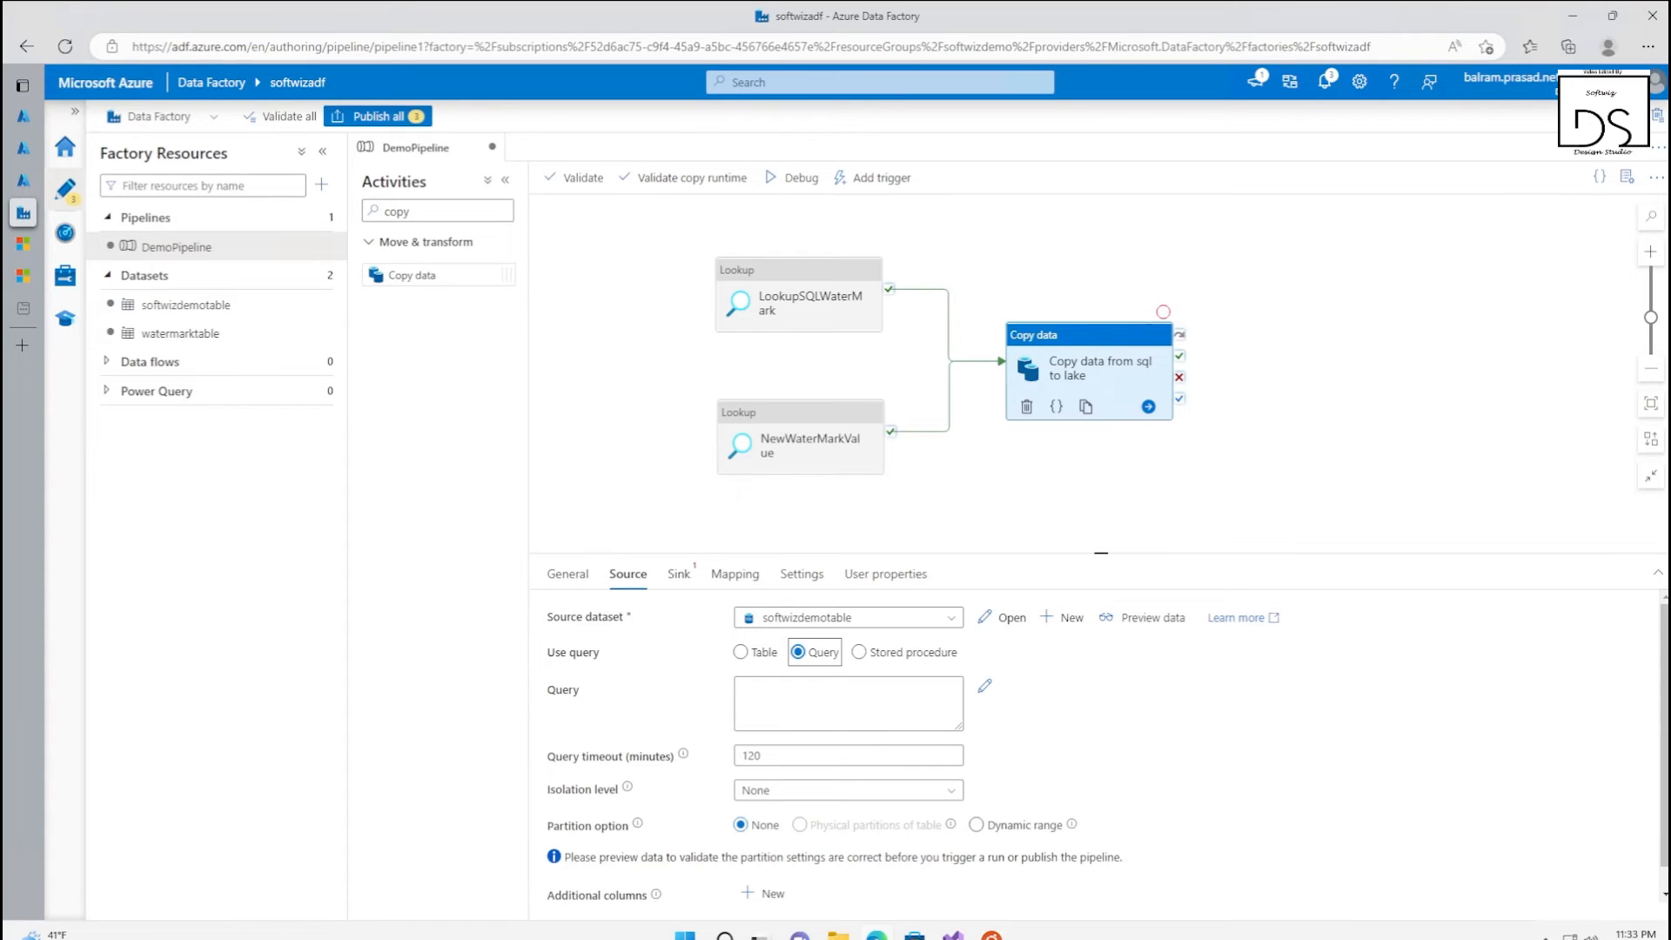
left_click(790, 704)
key("ctrl+v")
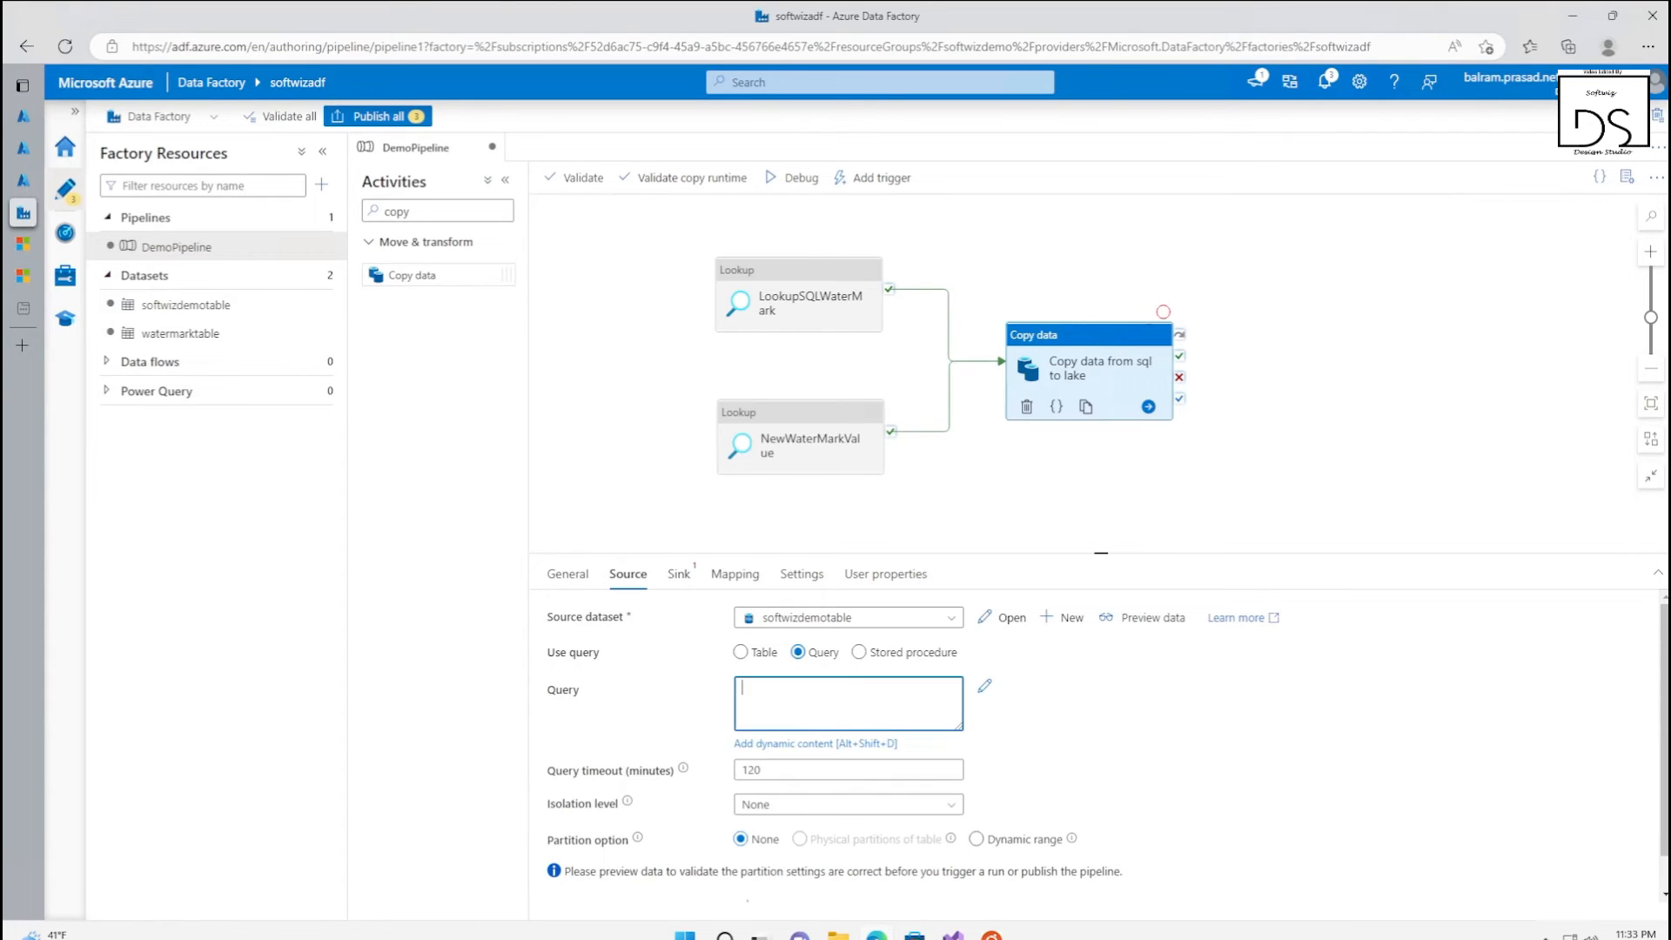
left_click_drag(958, 726, 1238, 918)
Check the LastModifytime column used in the source query against the INSERT statement in the softwizdemo query editor, and return to softwizadf
left_click(841, 688)
left_click(769, 704)
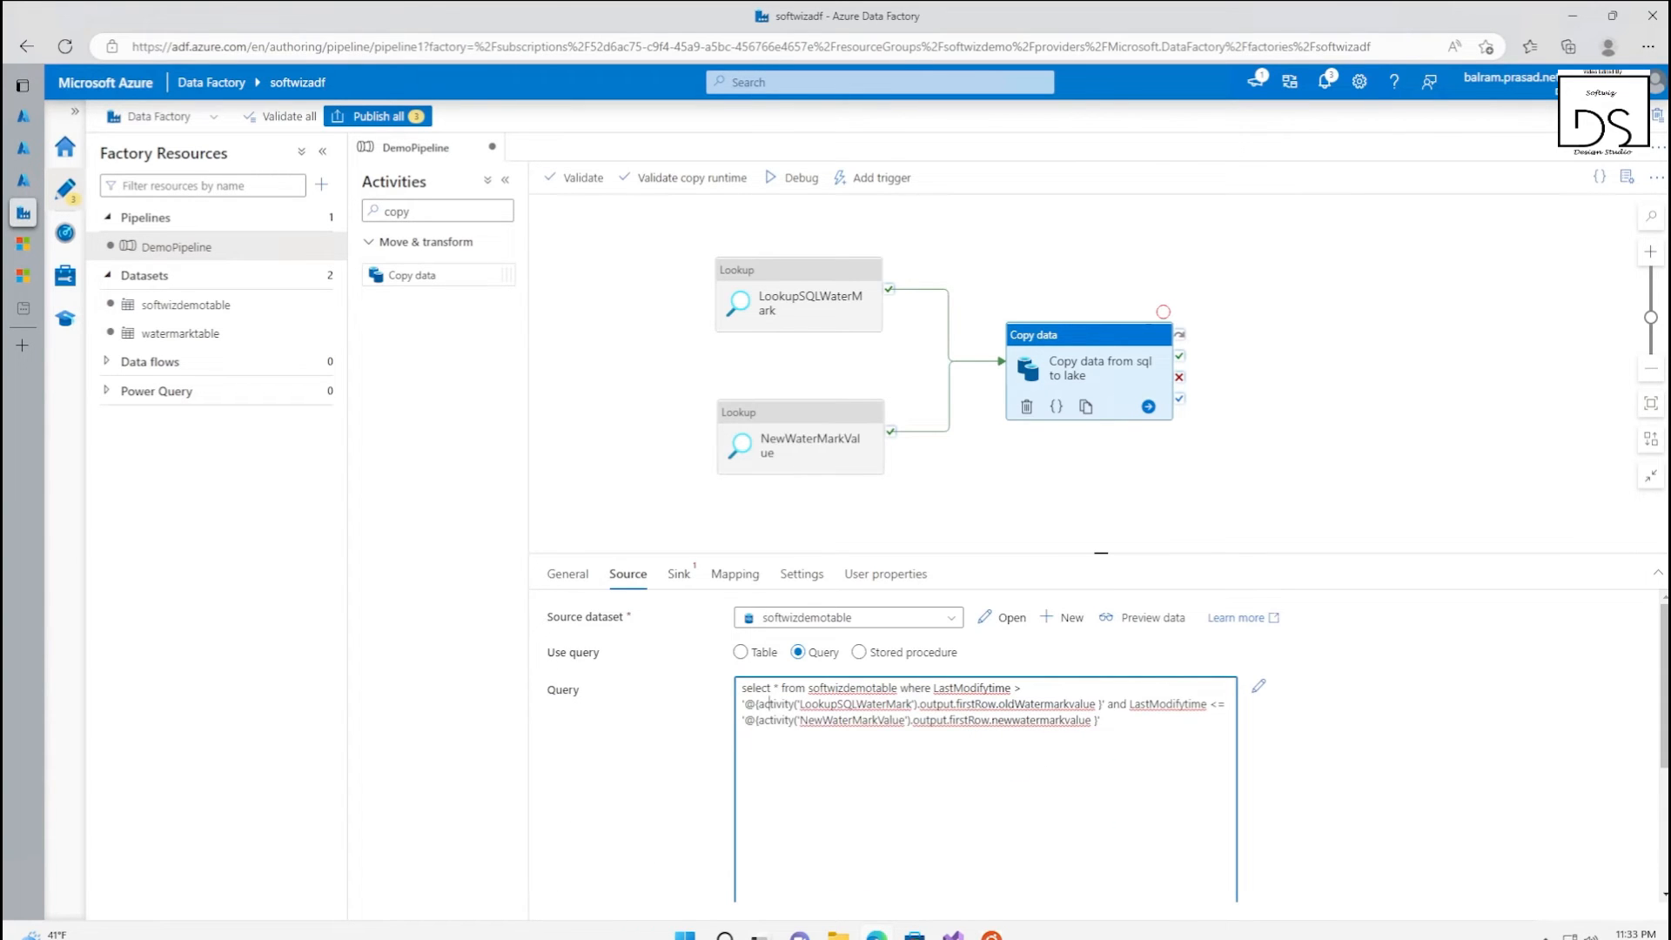
left_click(826, 688)
left_click(979, 689)
left_click(1027, 689)
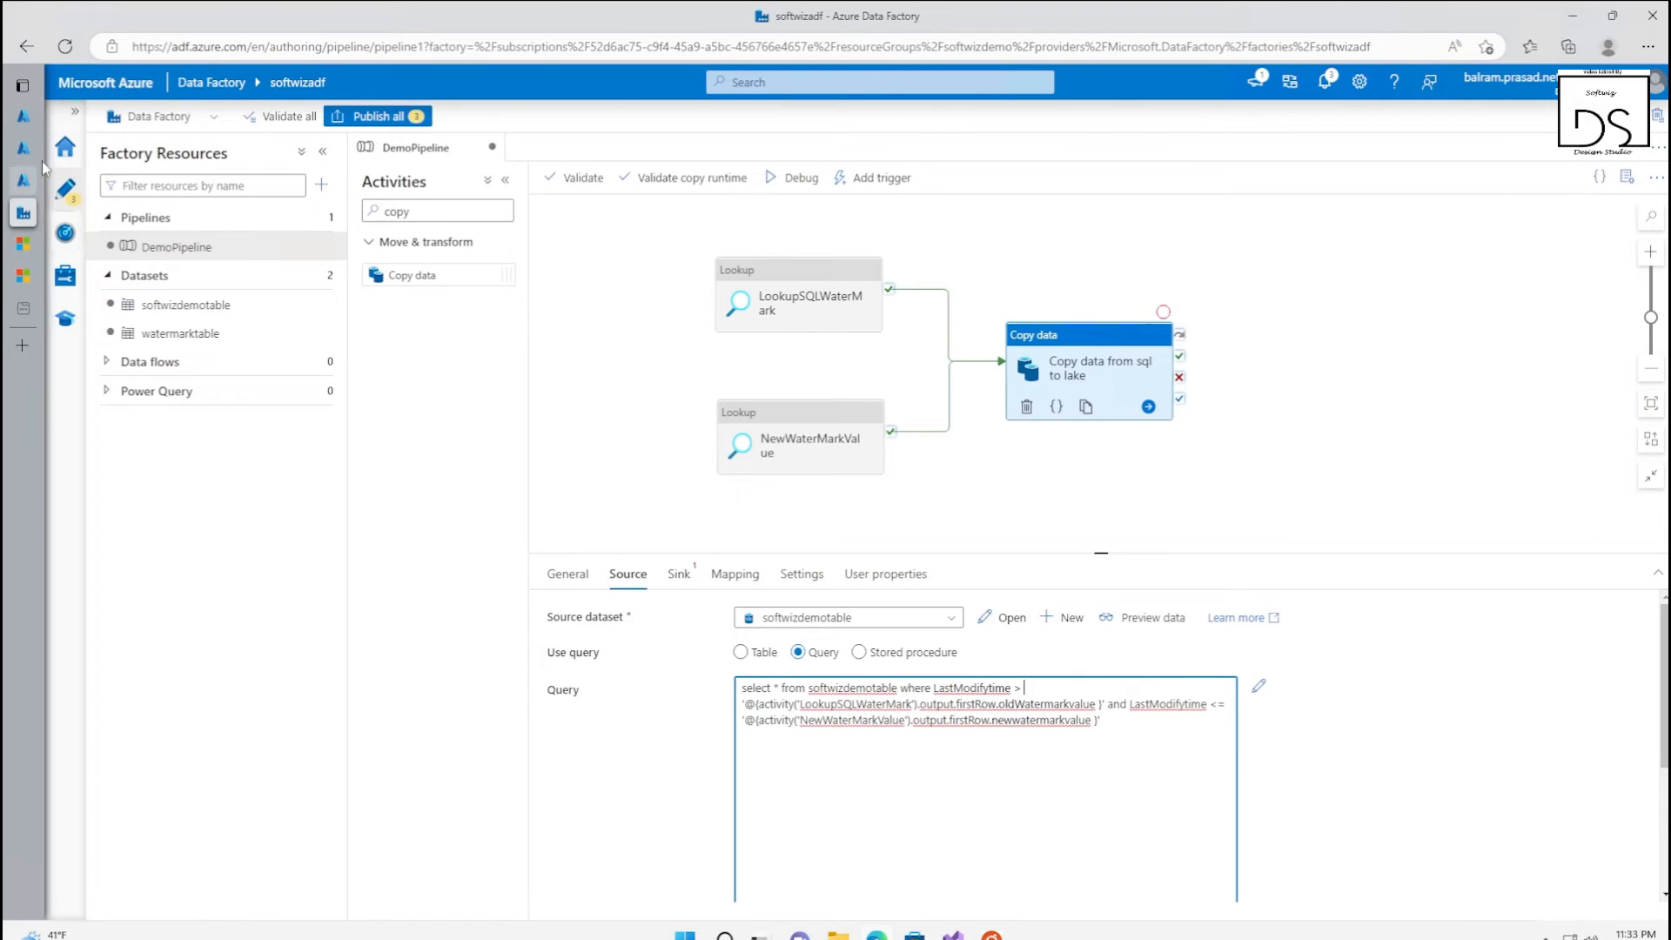
left_click(104, 116)
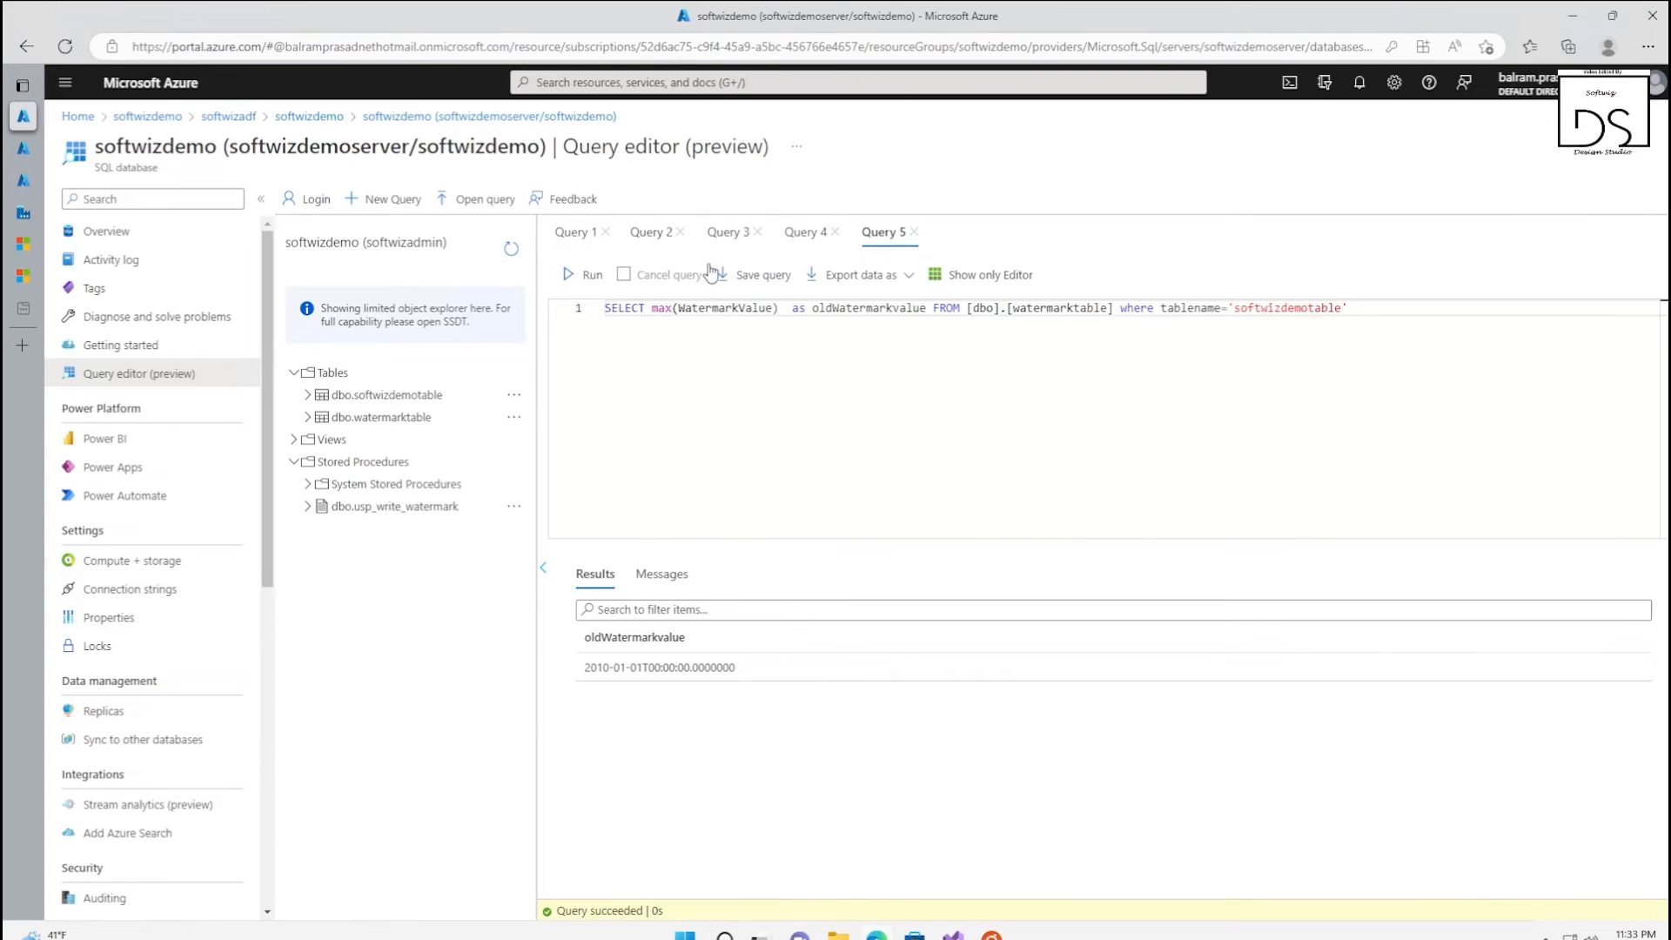
left_click(727, 231)
left_click(573, 232)
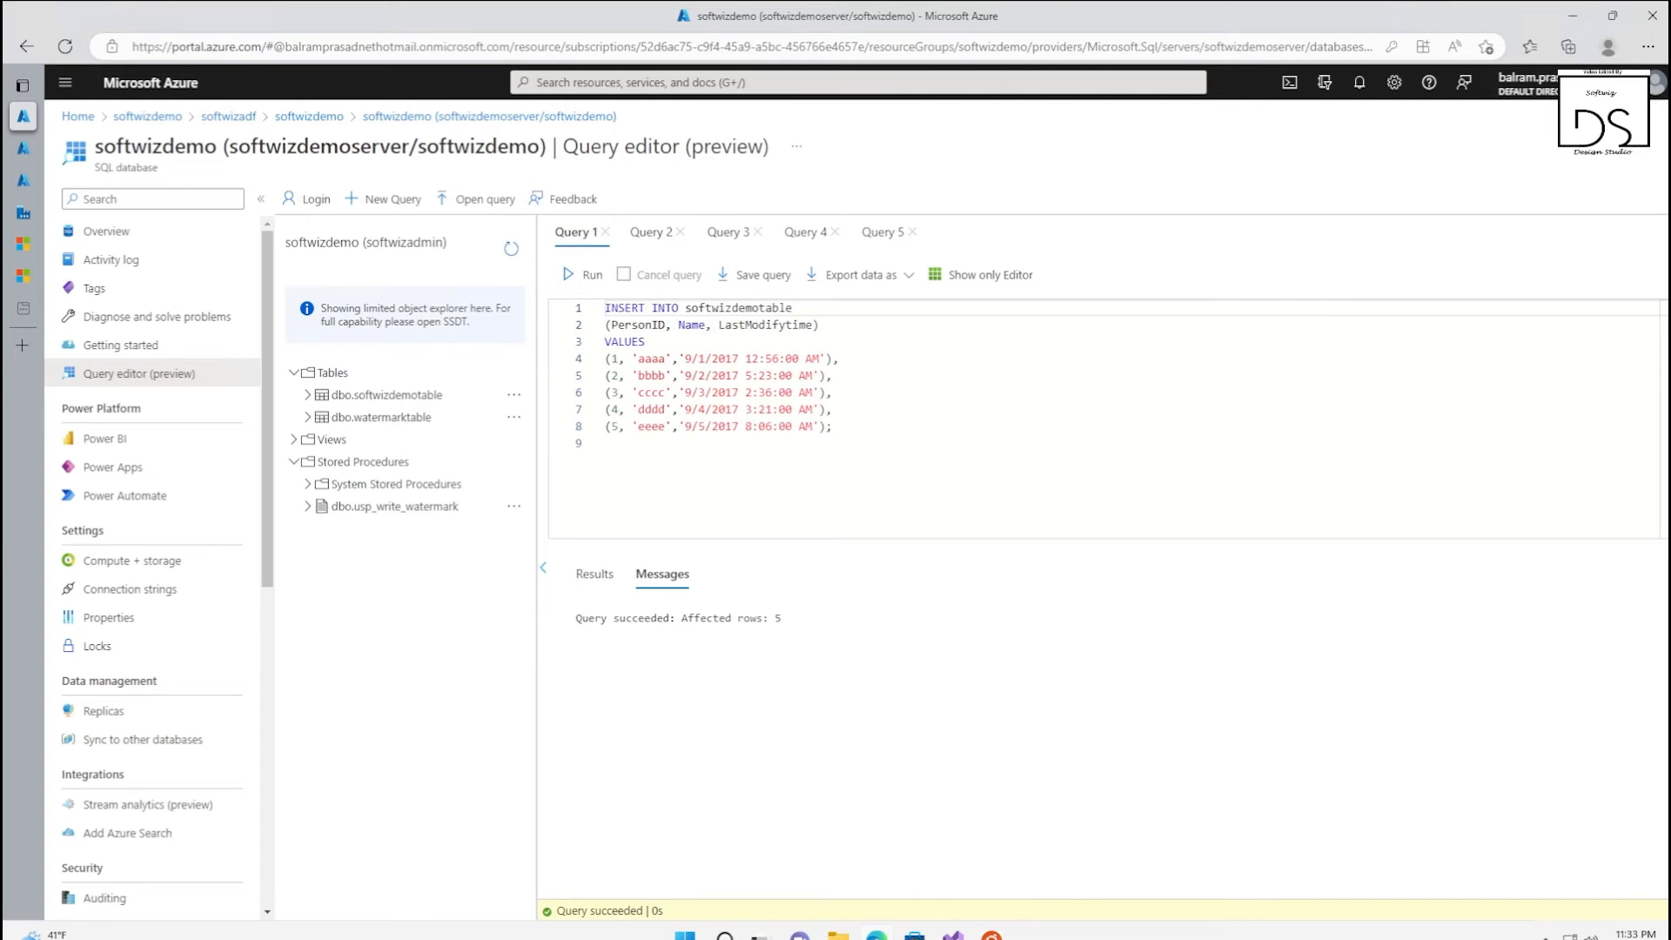
double_click(810, 325)
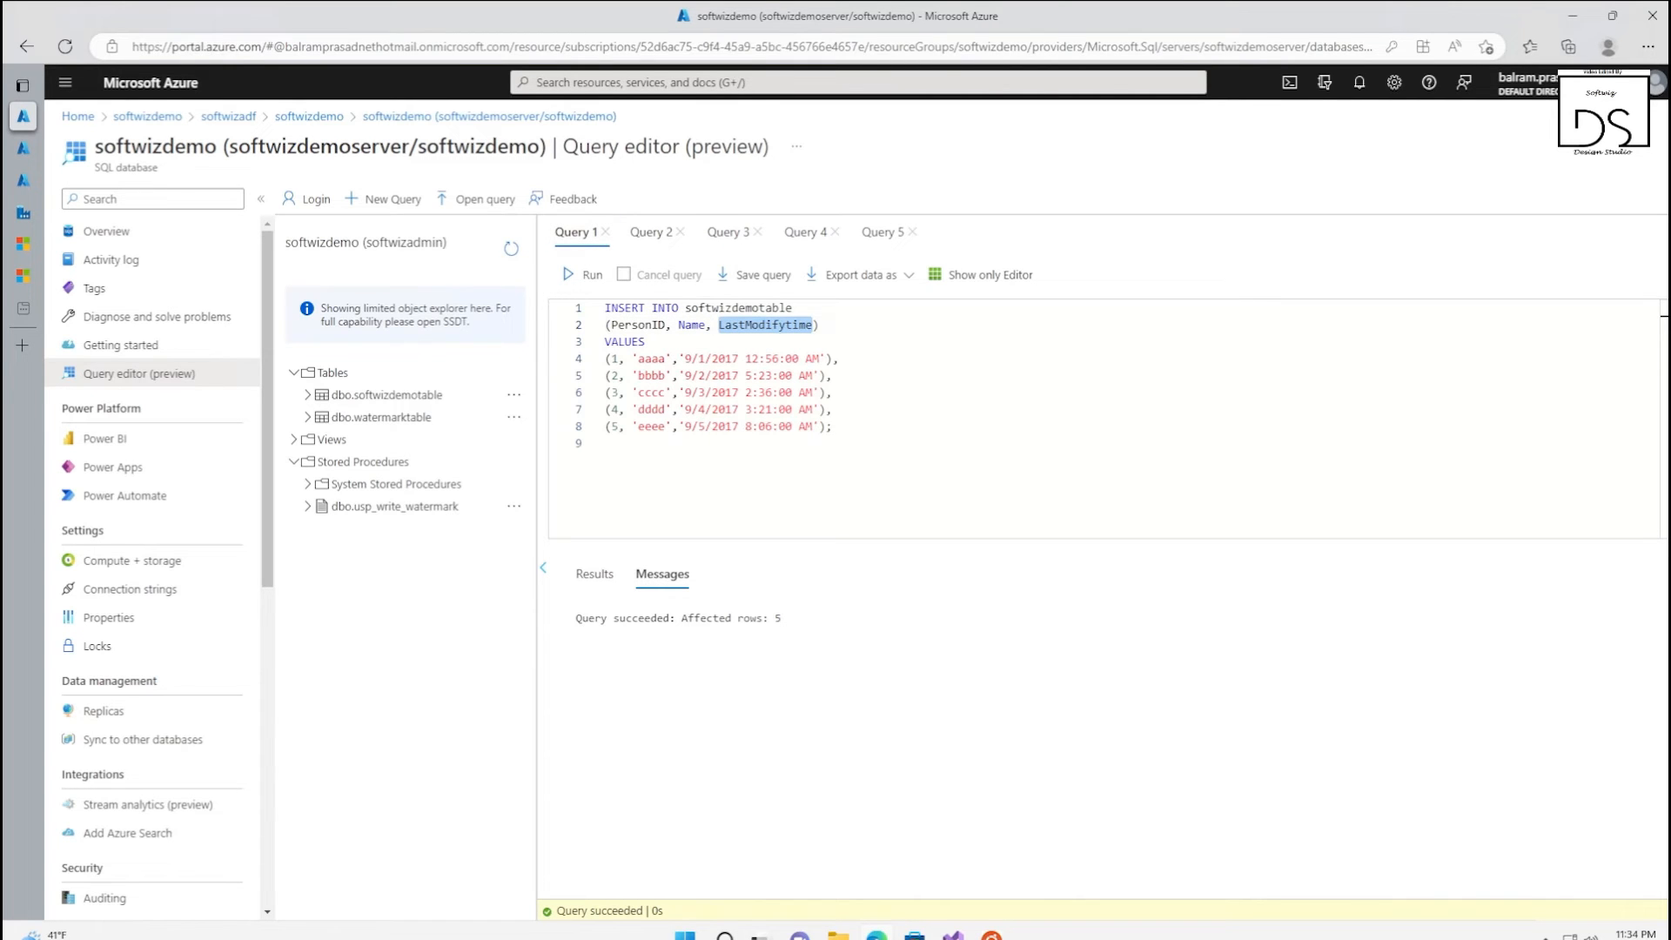
left_click(22, 213)
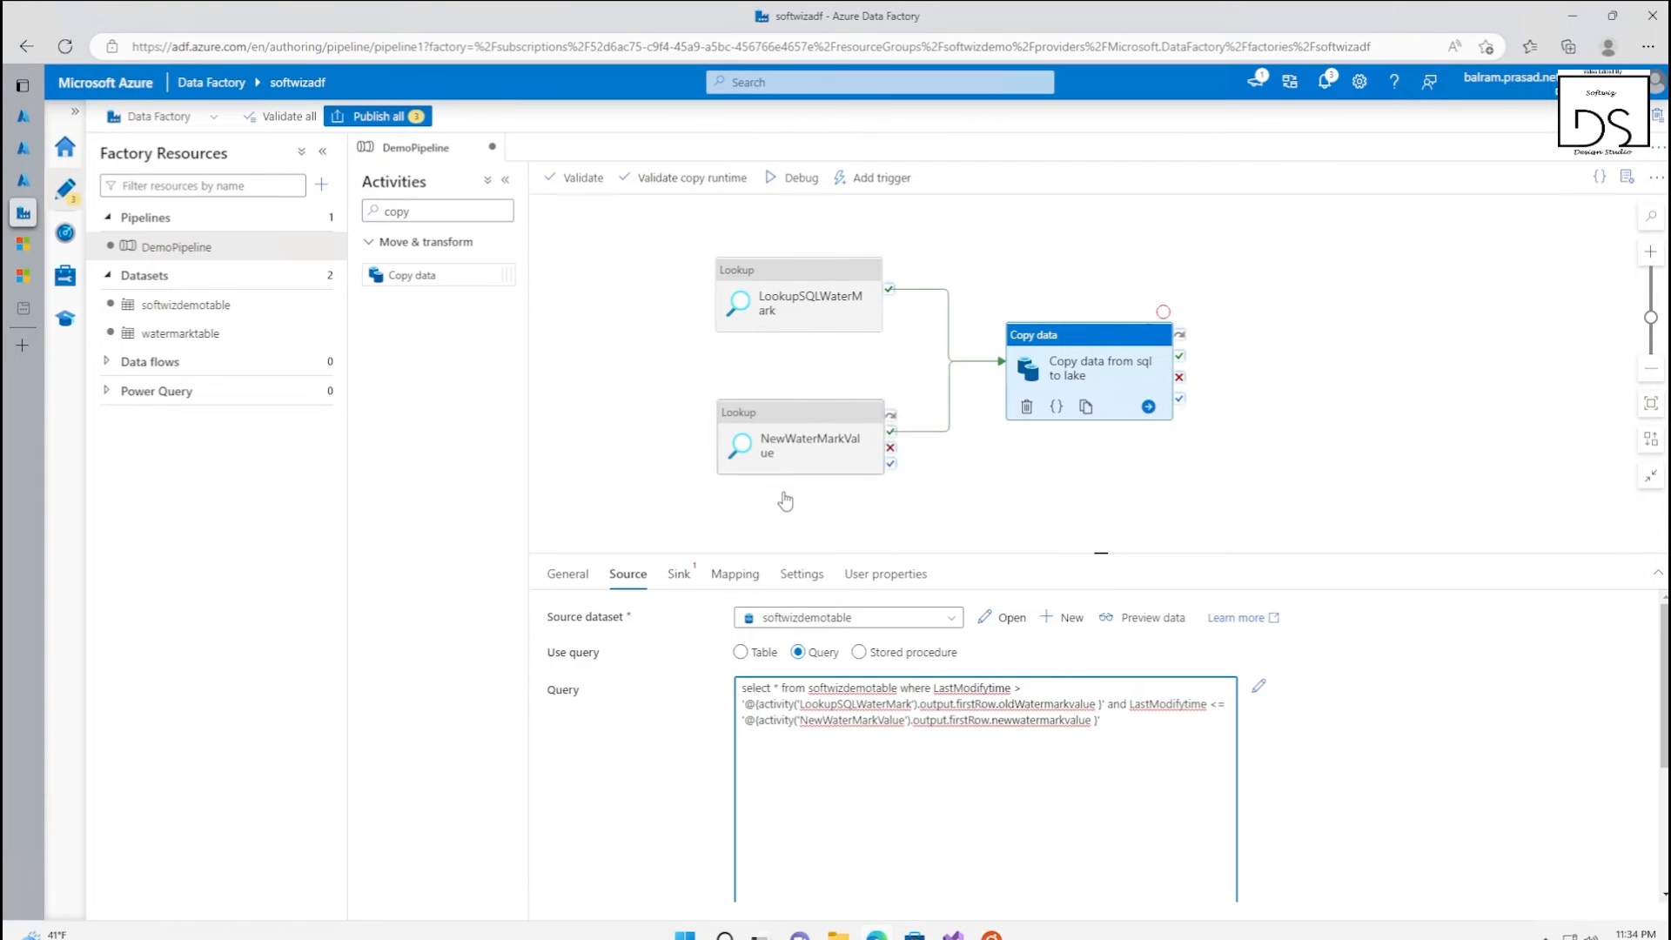
Compare the oldWatermarkvalue and newwatermarkvalue aliases in the two Lookup queries with the references in the copy activity's source query
left_click(794, 448)
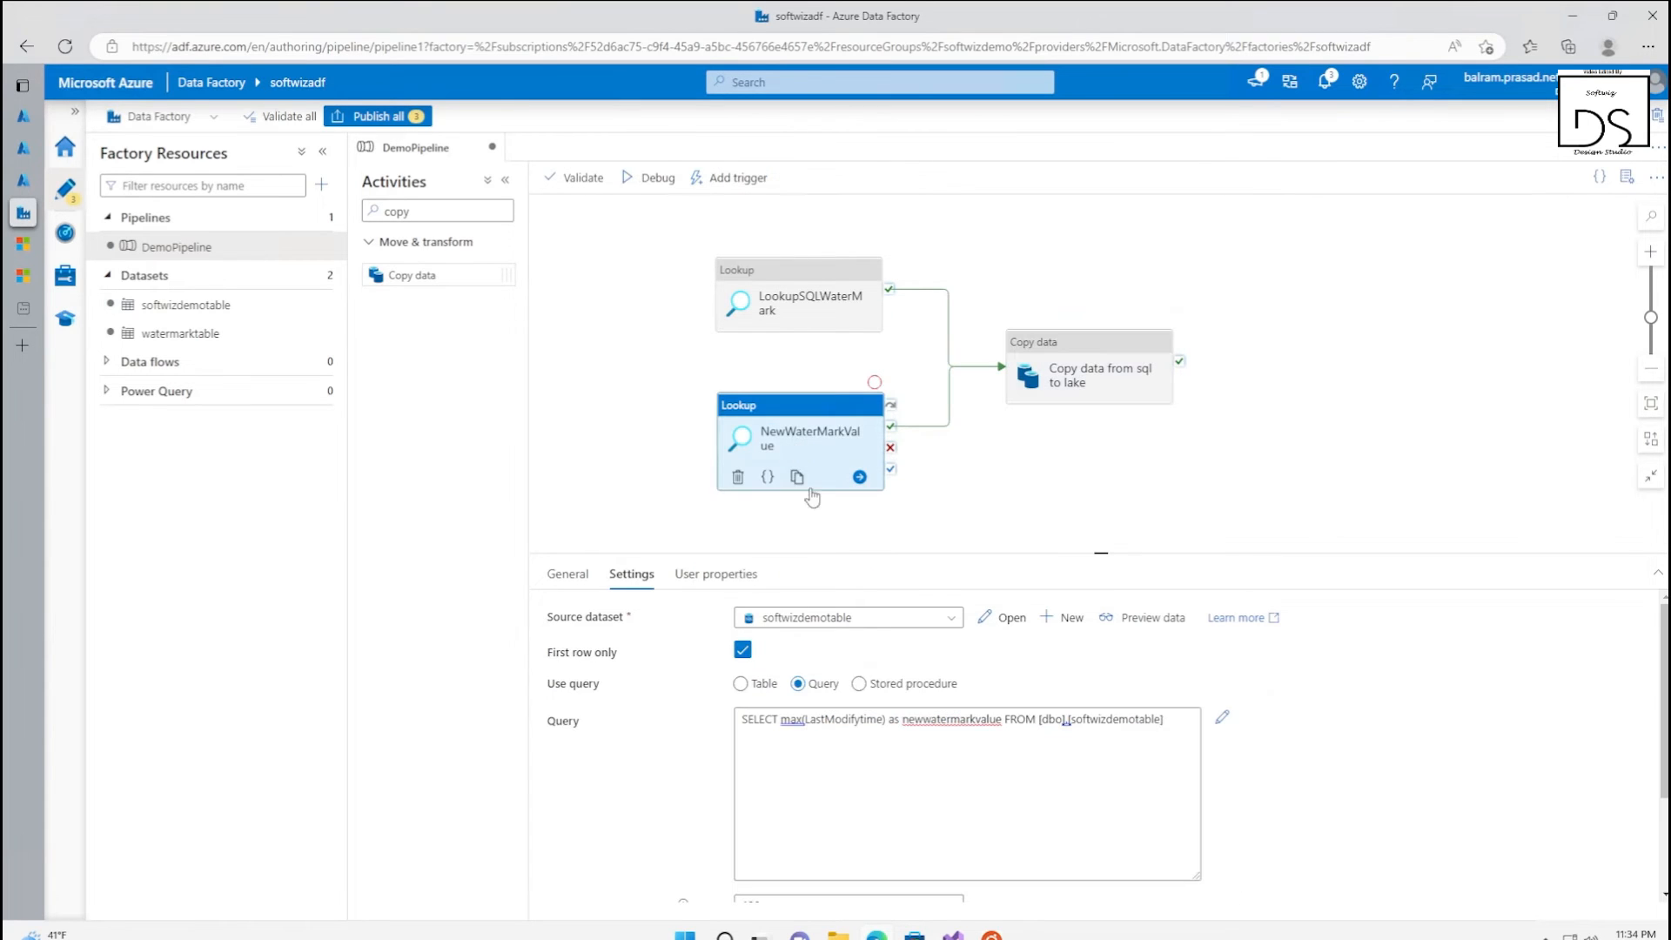
left_click(1123, 374)
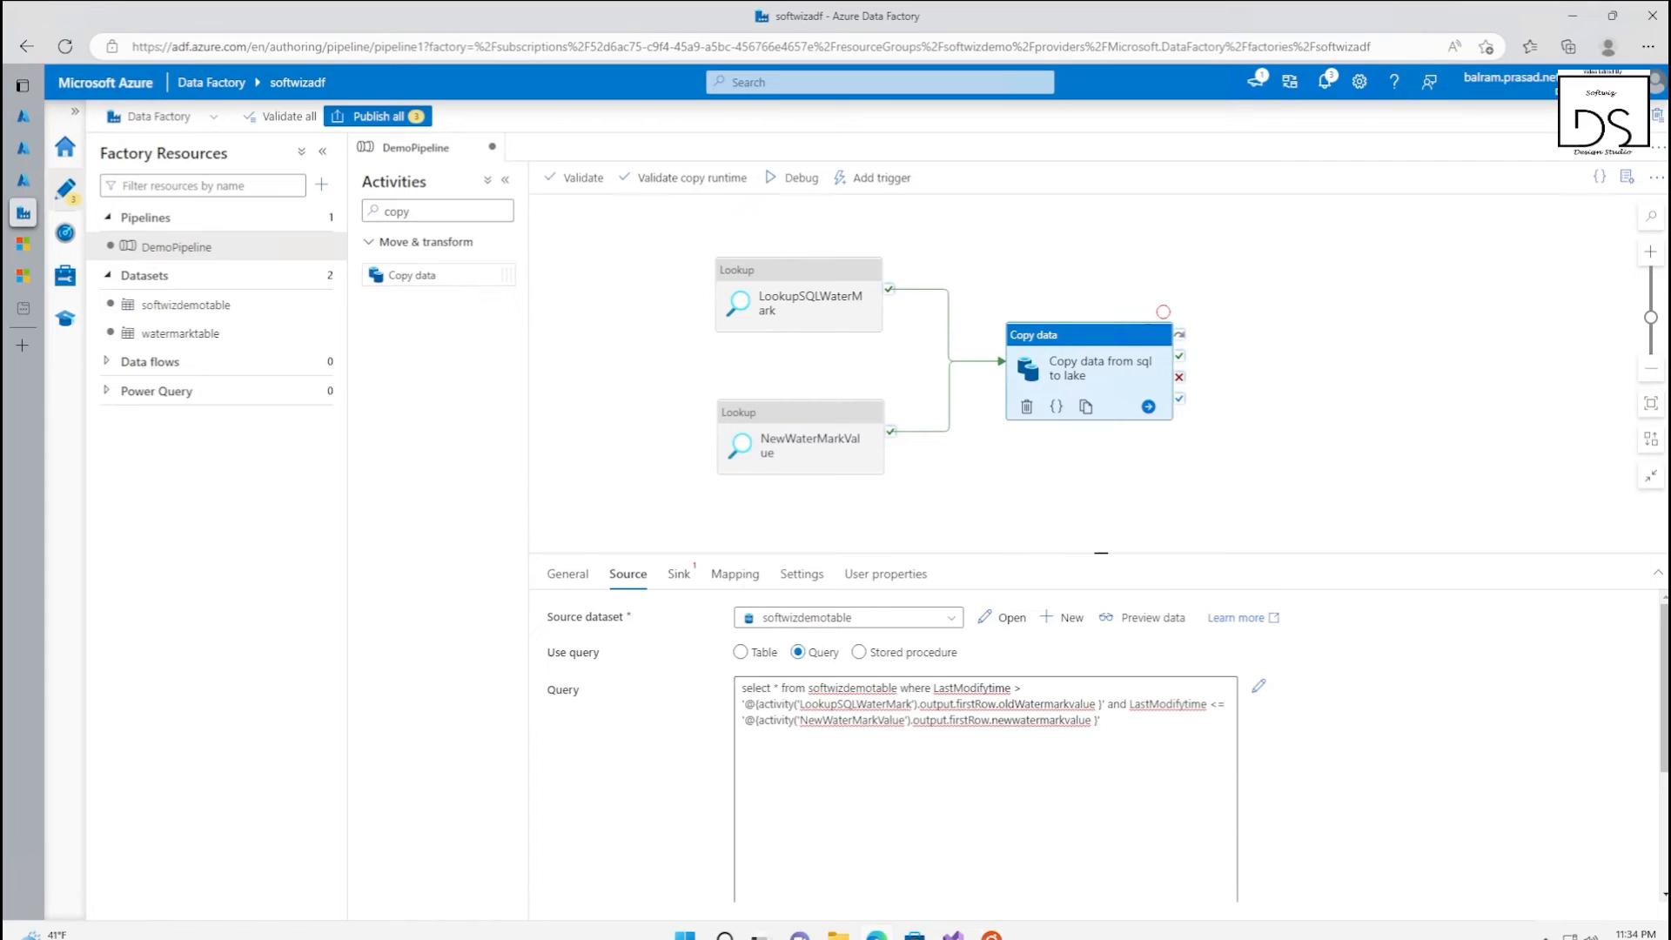
left_click(800, 314)
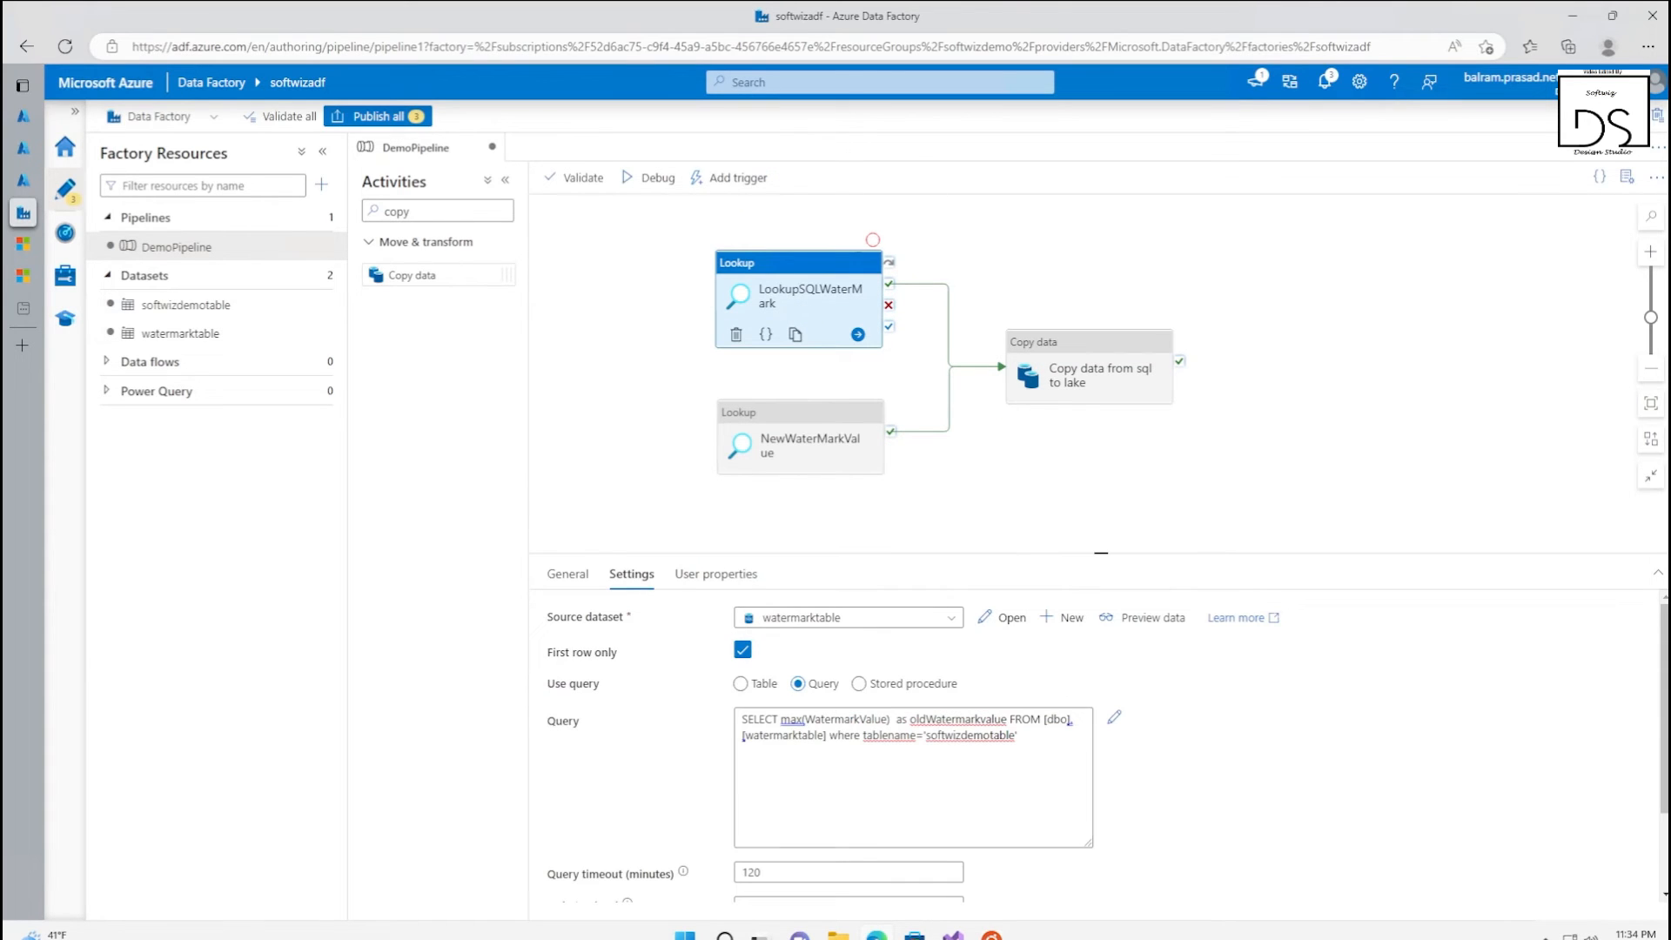
left_click(1096, 378)
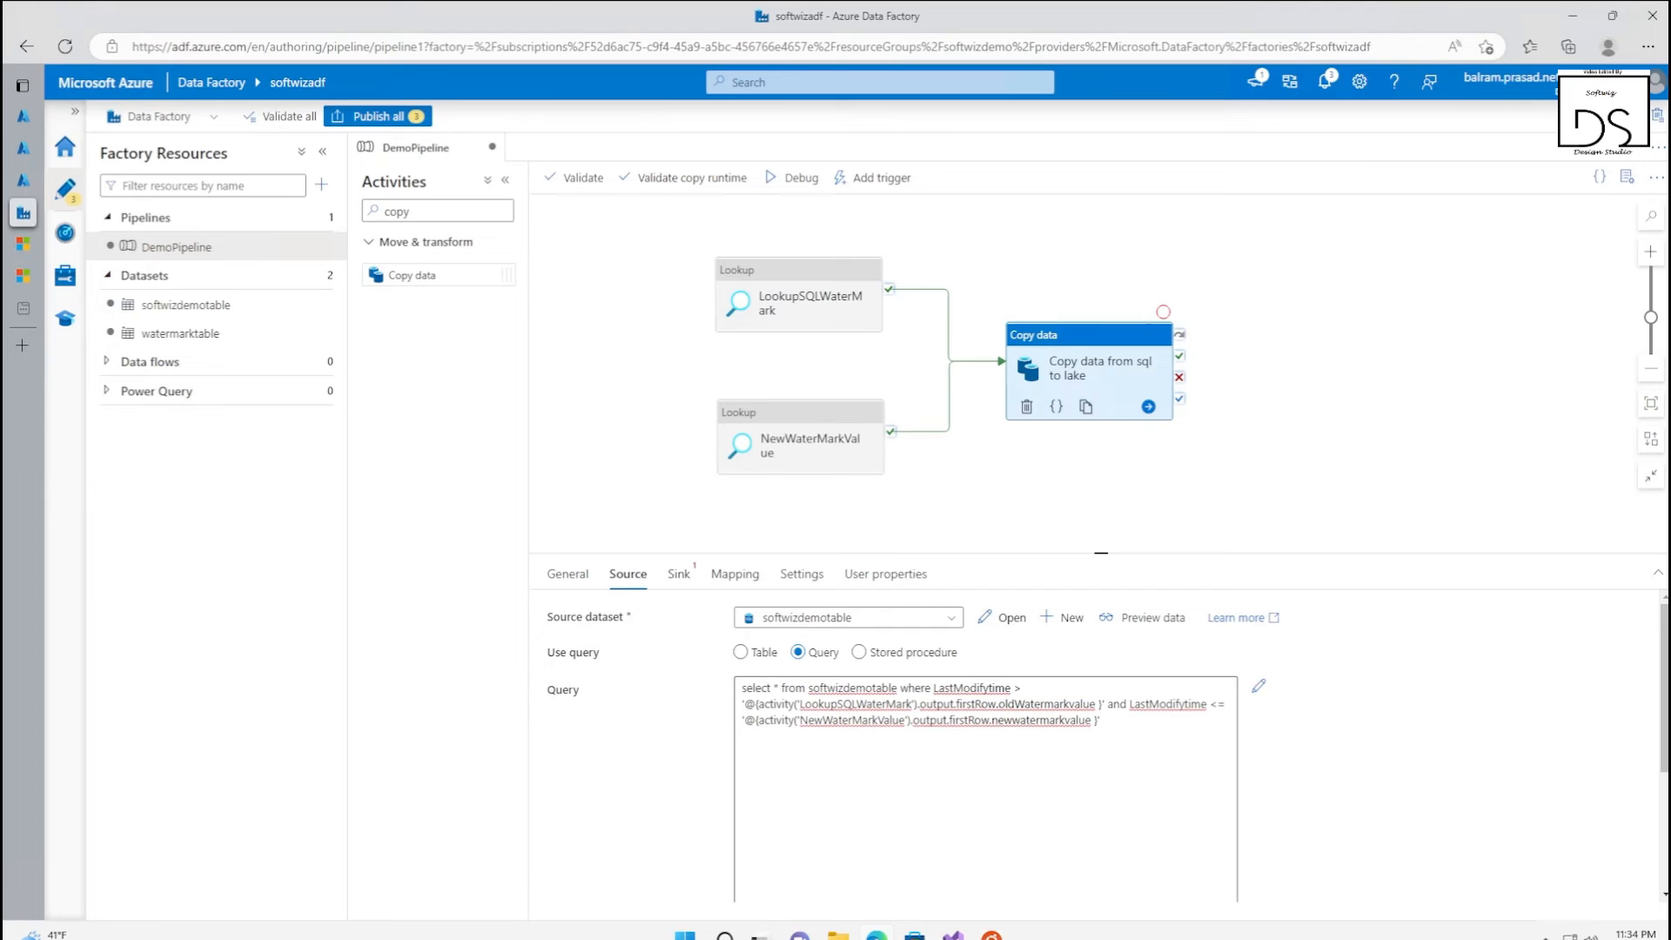
left_click(770, 314)
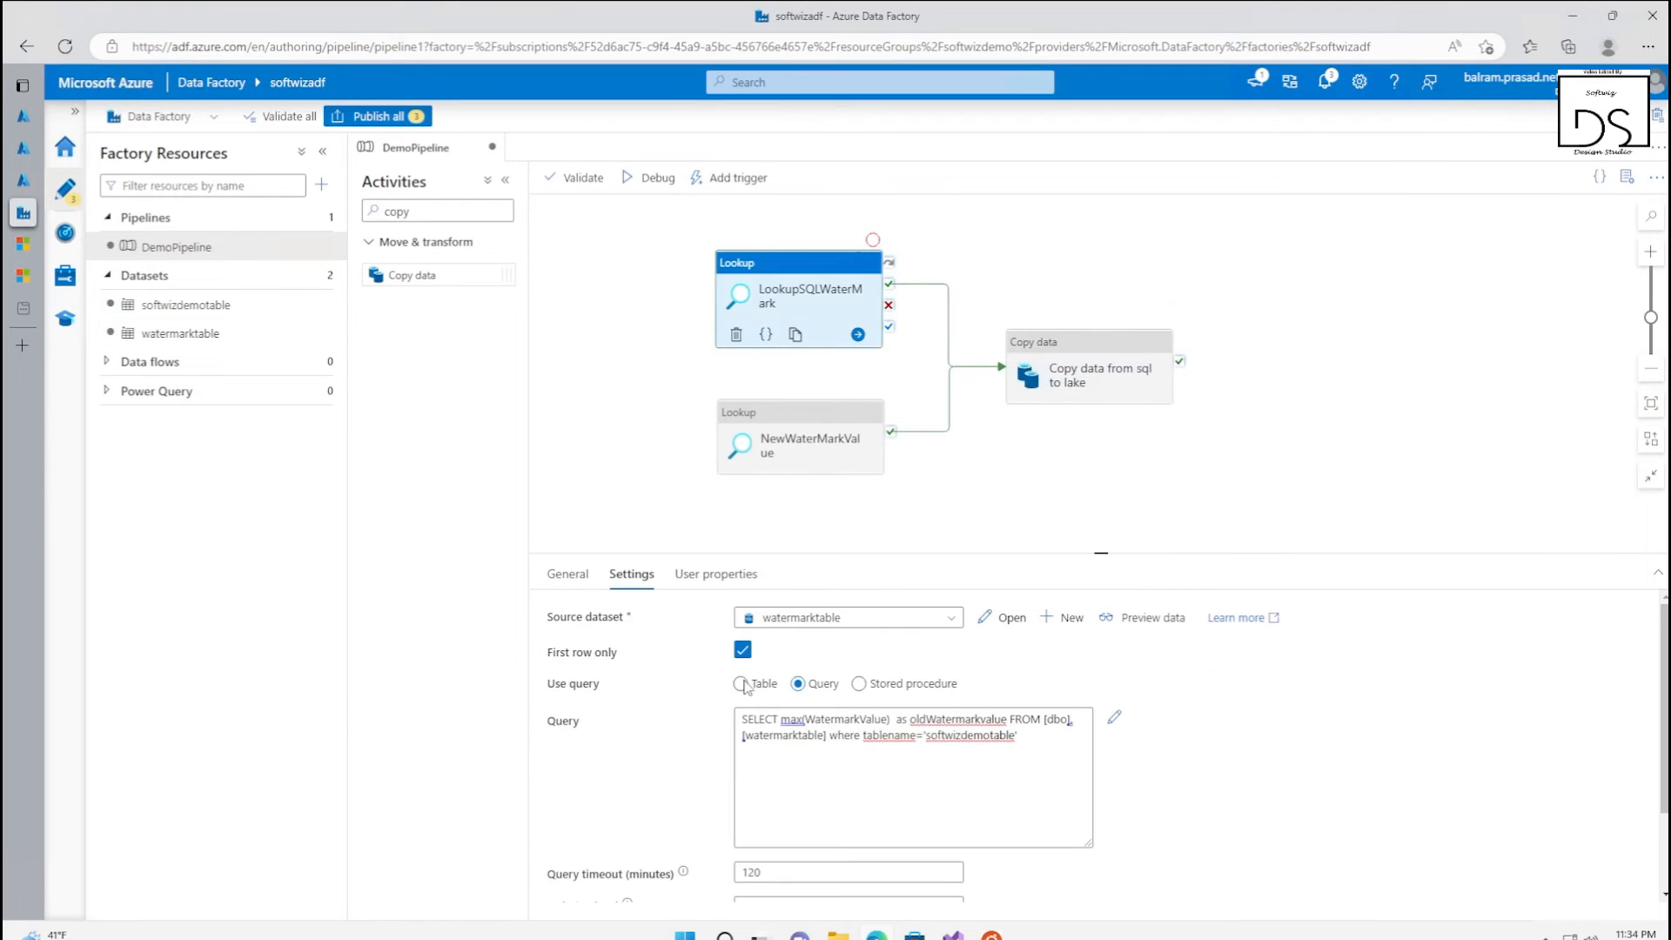
left_click(1077, 369)
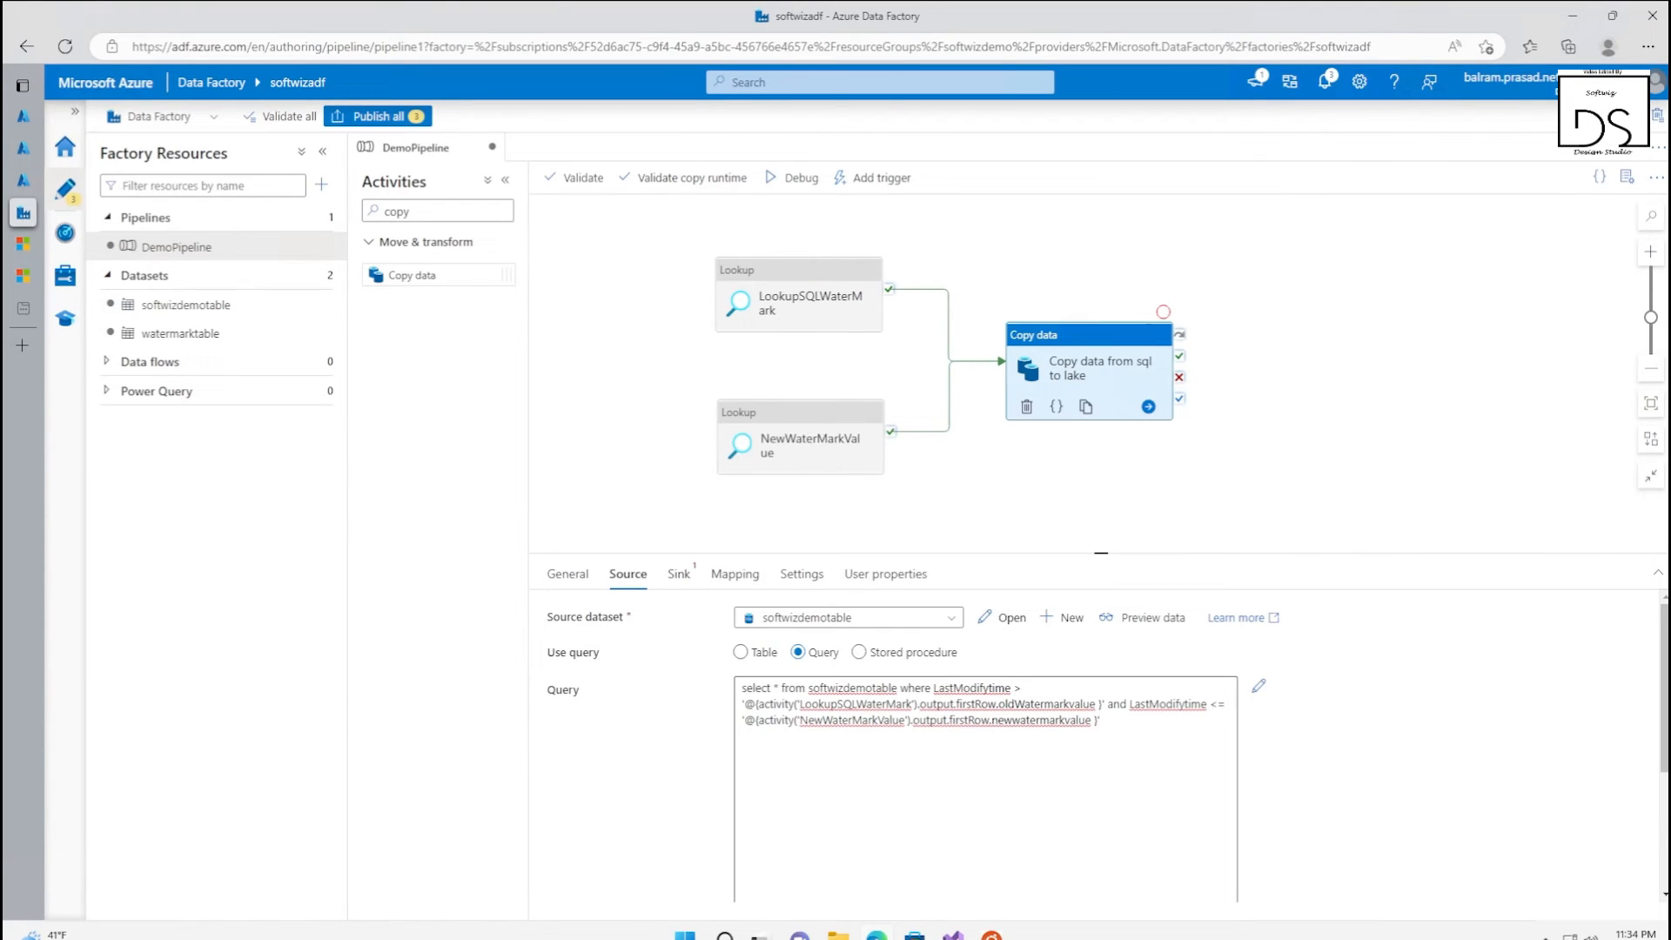
left_click(802, 292)
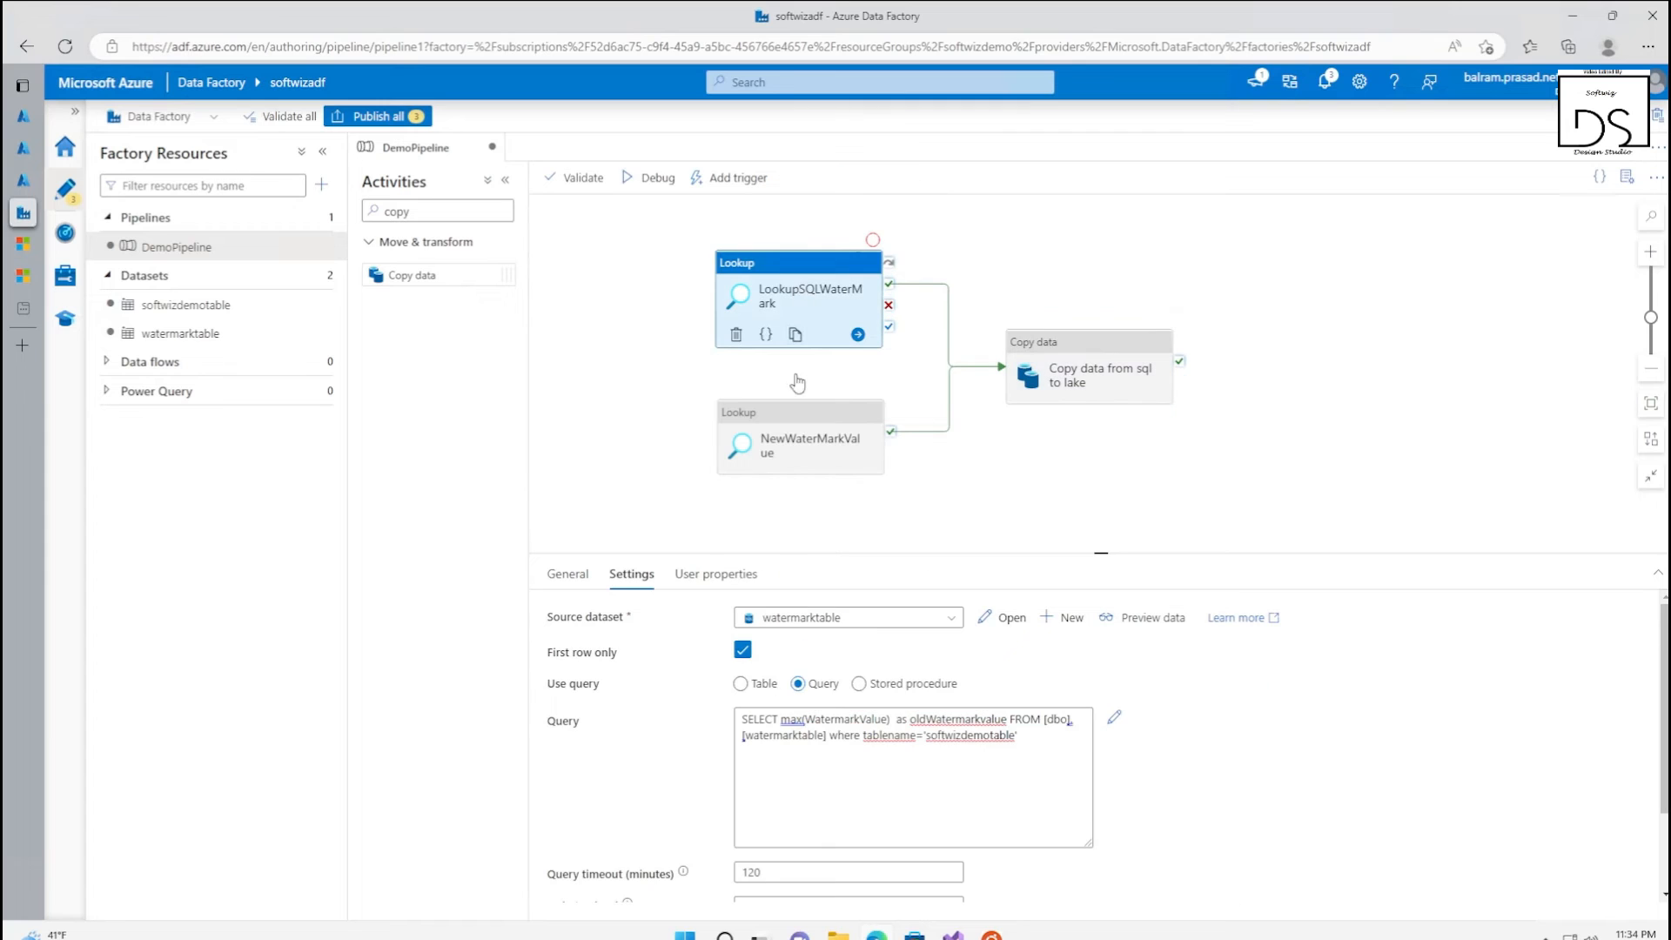
double_click(957, 720)
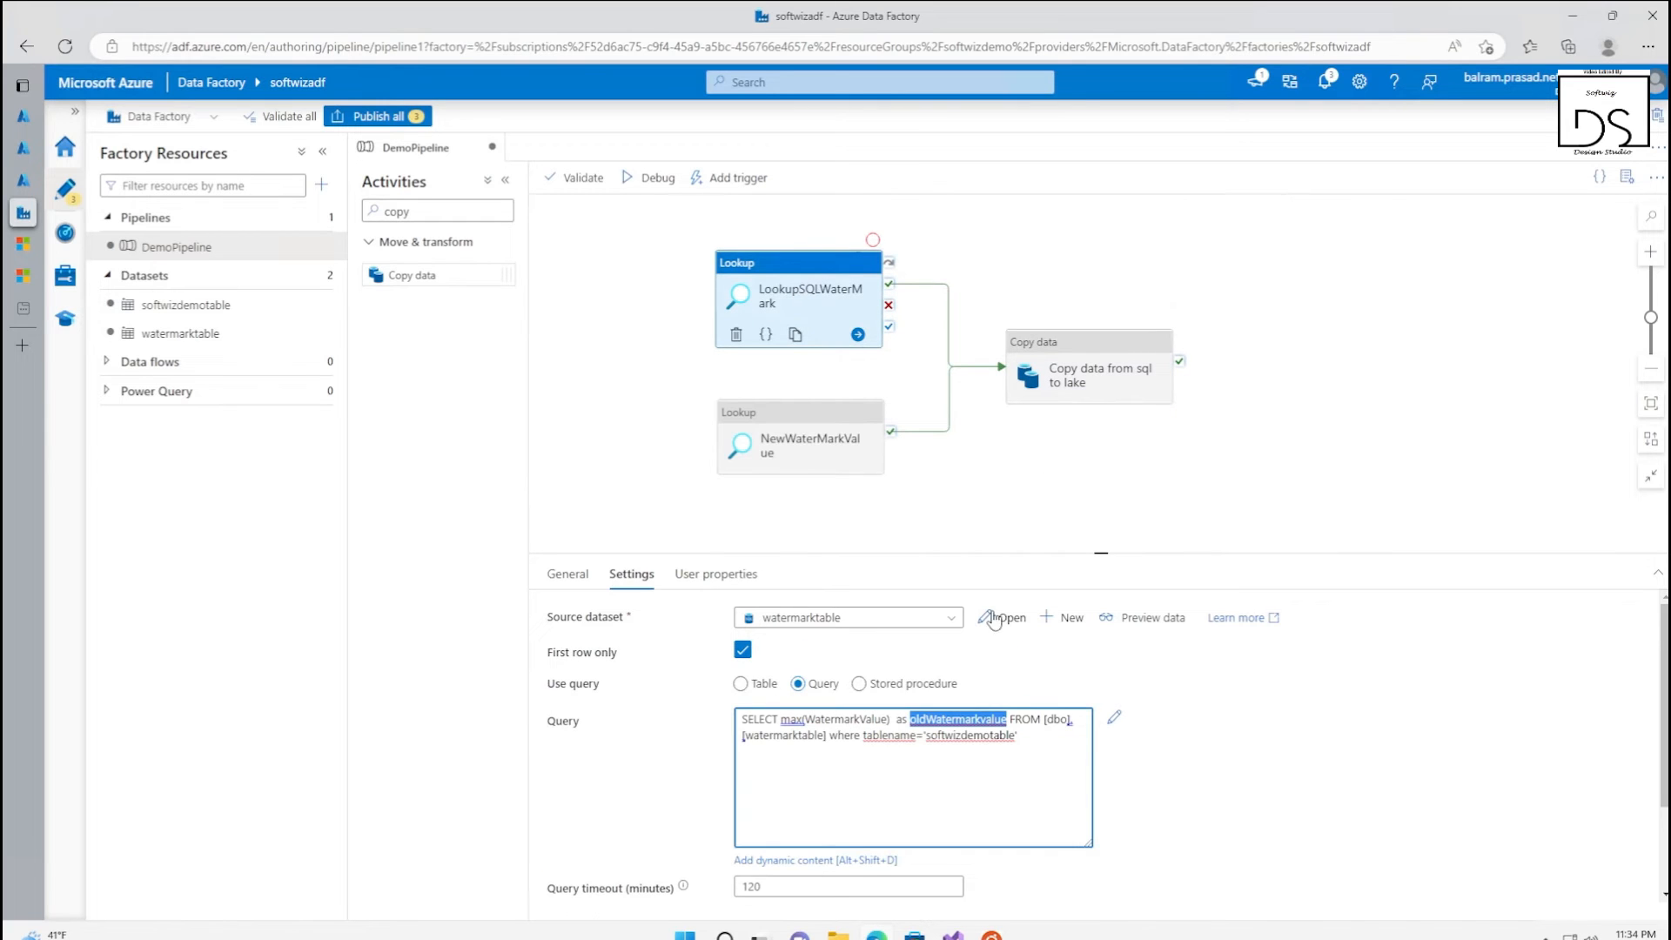
left_click(1088, 370)
left_click(792, 454)
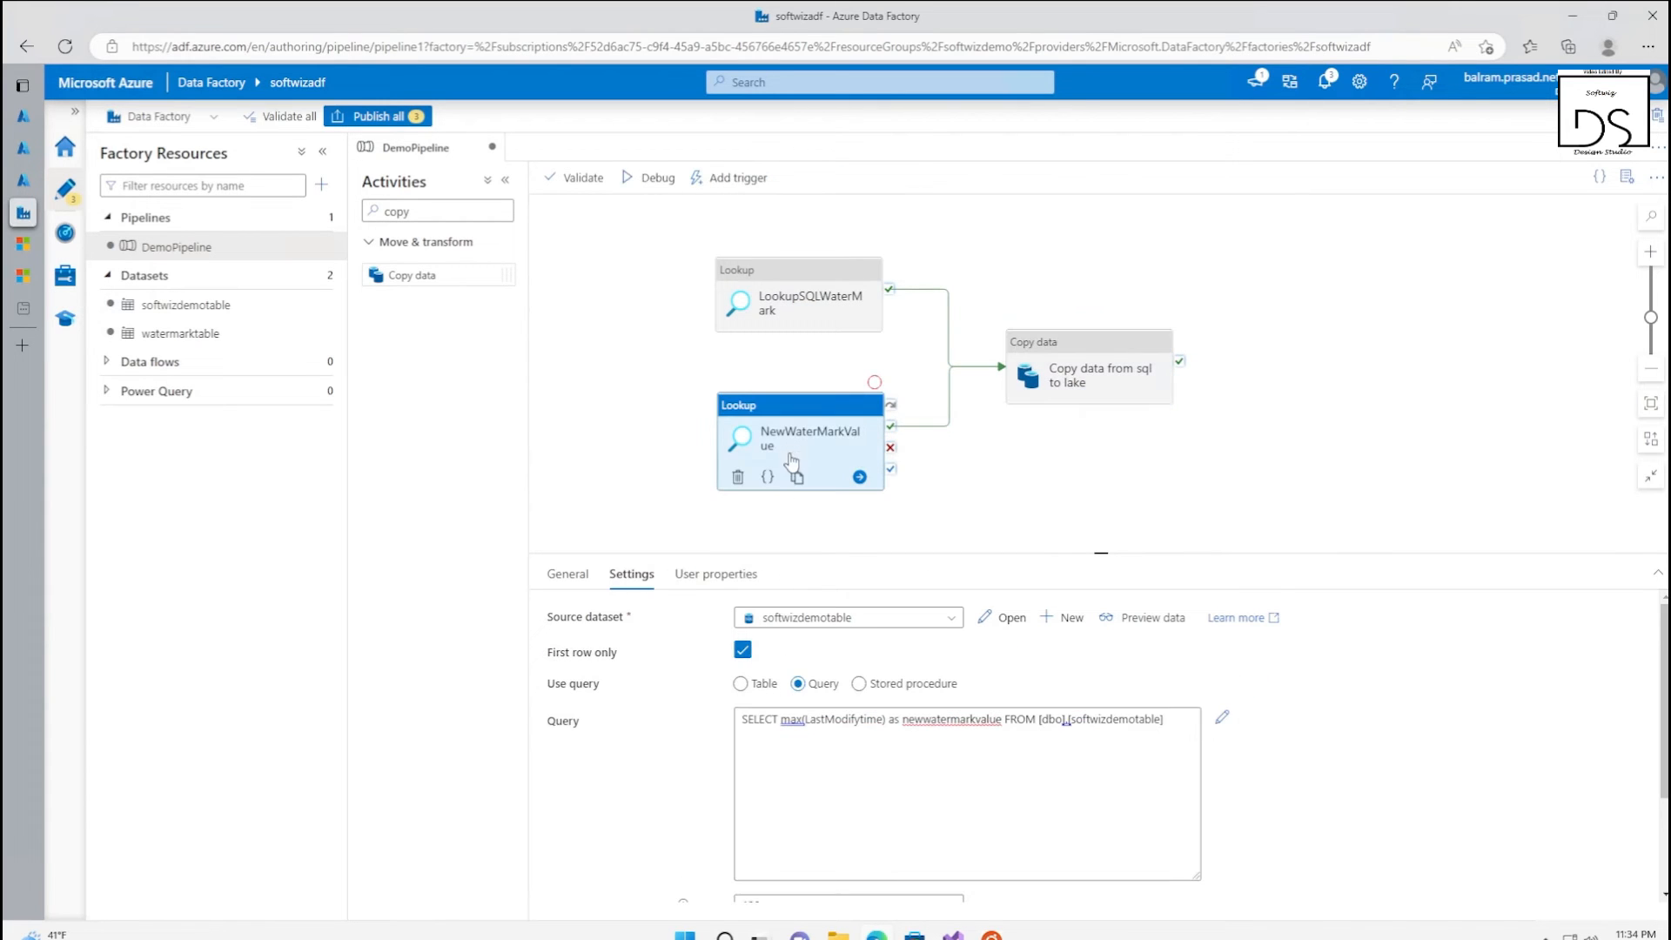
left_click(1110, 363)
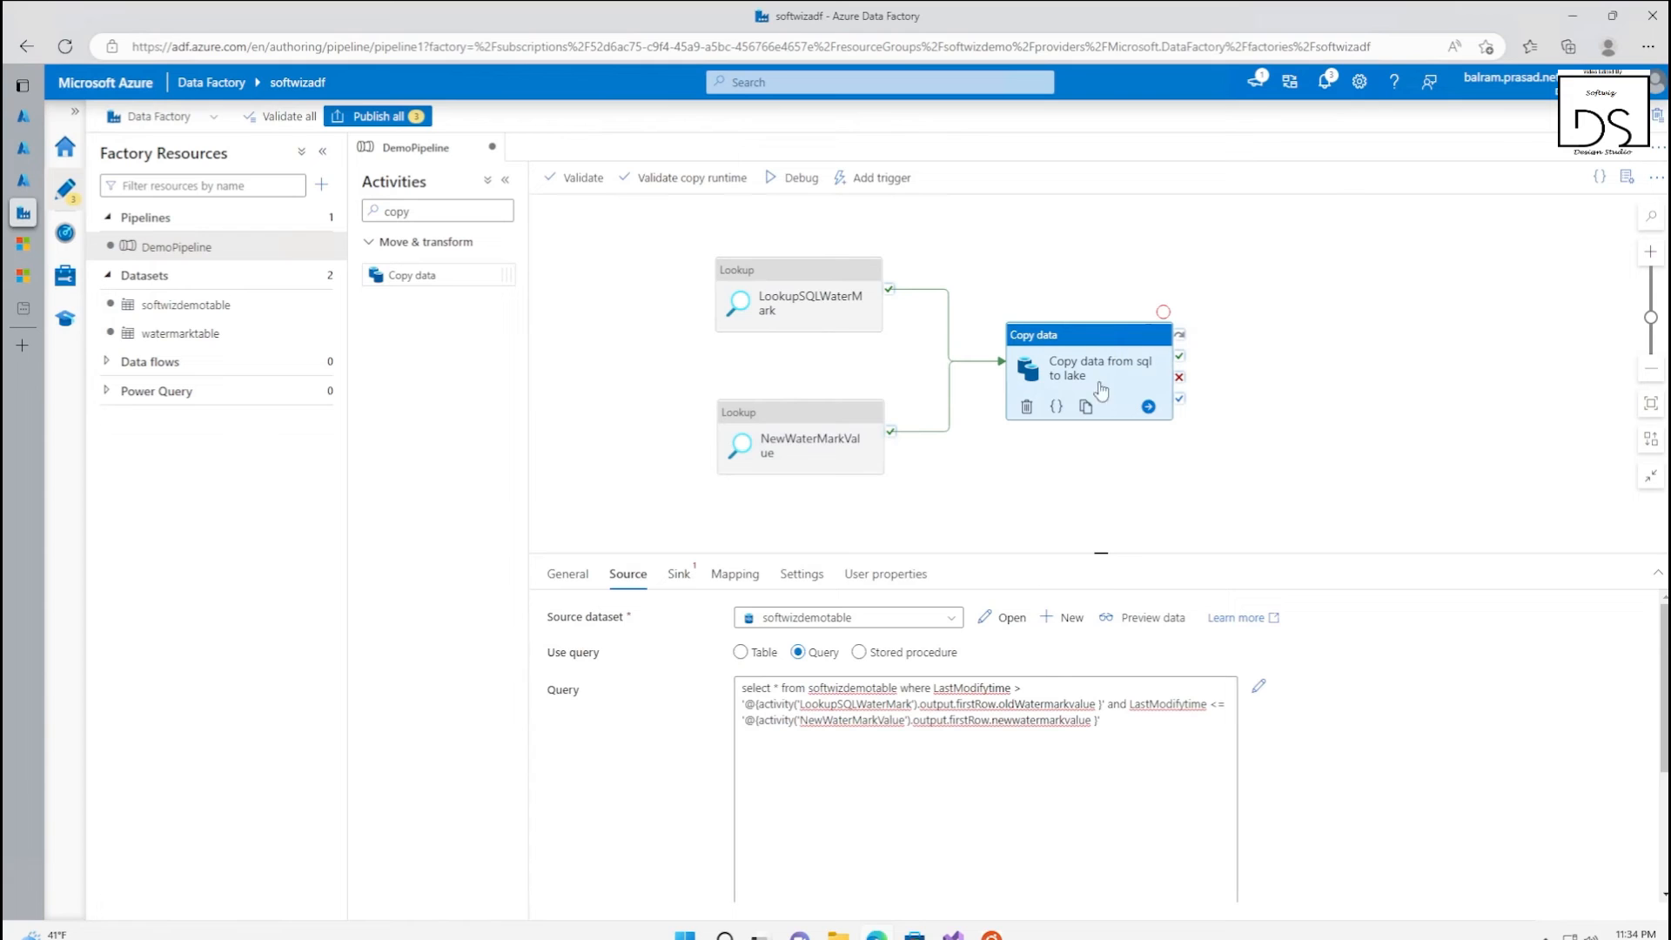
left_click(1004, 720)
double_click(1004, 720)
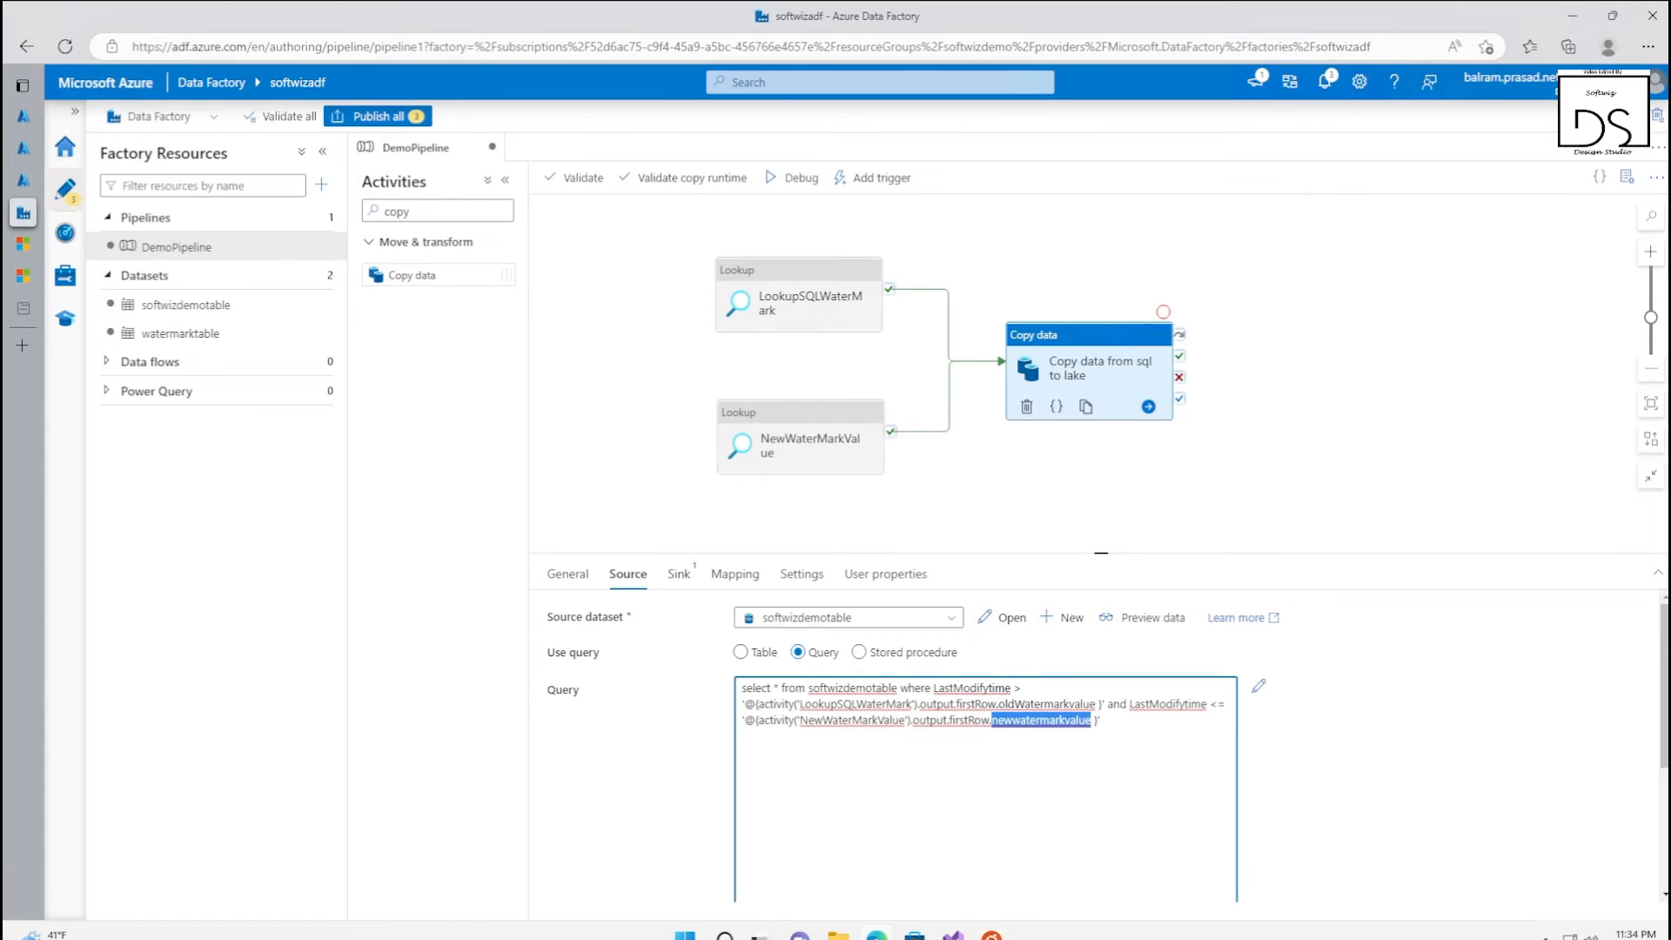
left_click(1260, 482)
Start a new sink dataset for the copy activity on Azure Data Lake Storage Gen2 in DelimitedText format
left_click(1116, 379)
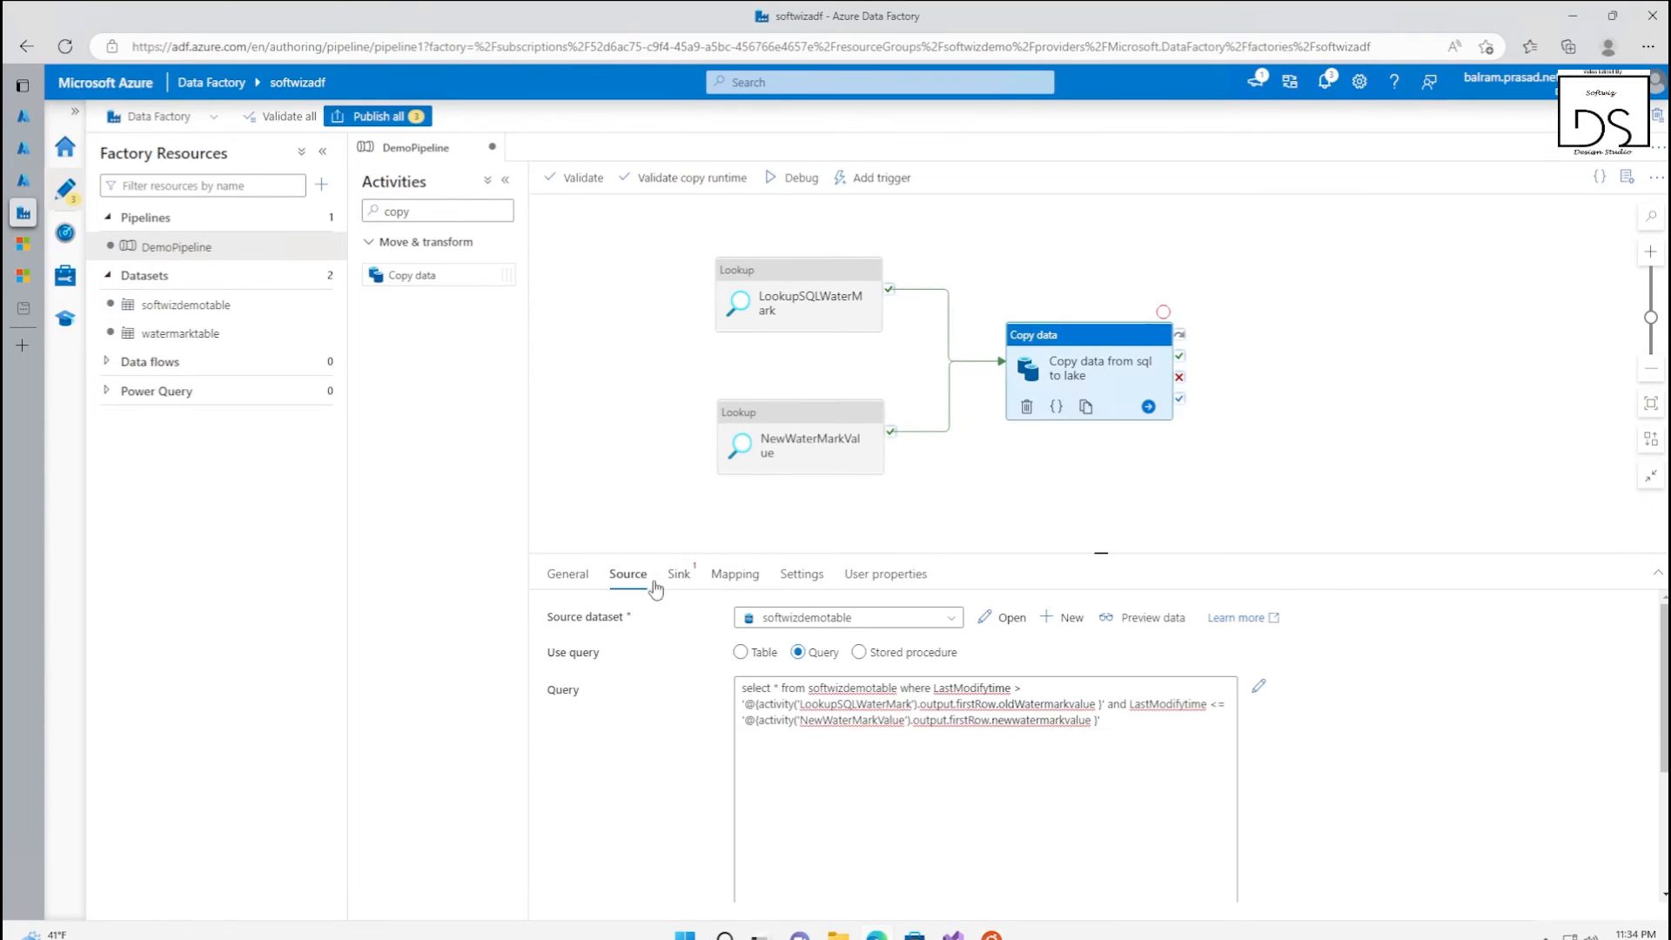
left_click(678, 574)
left_click(814, 617)
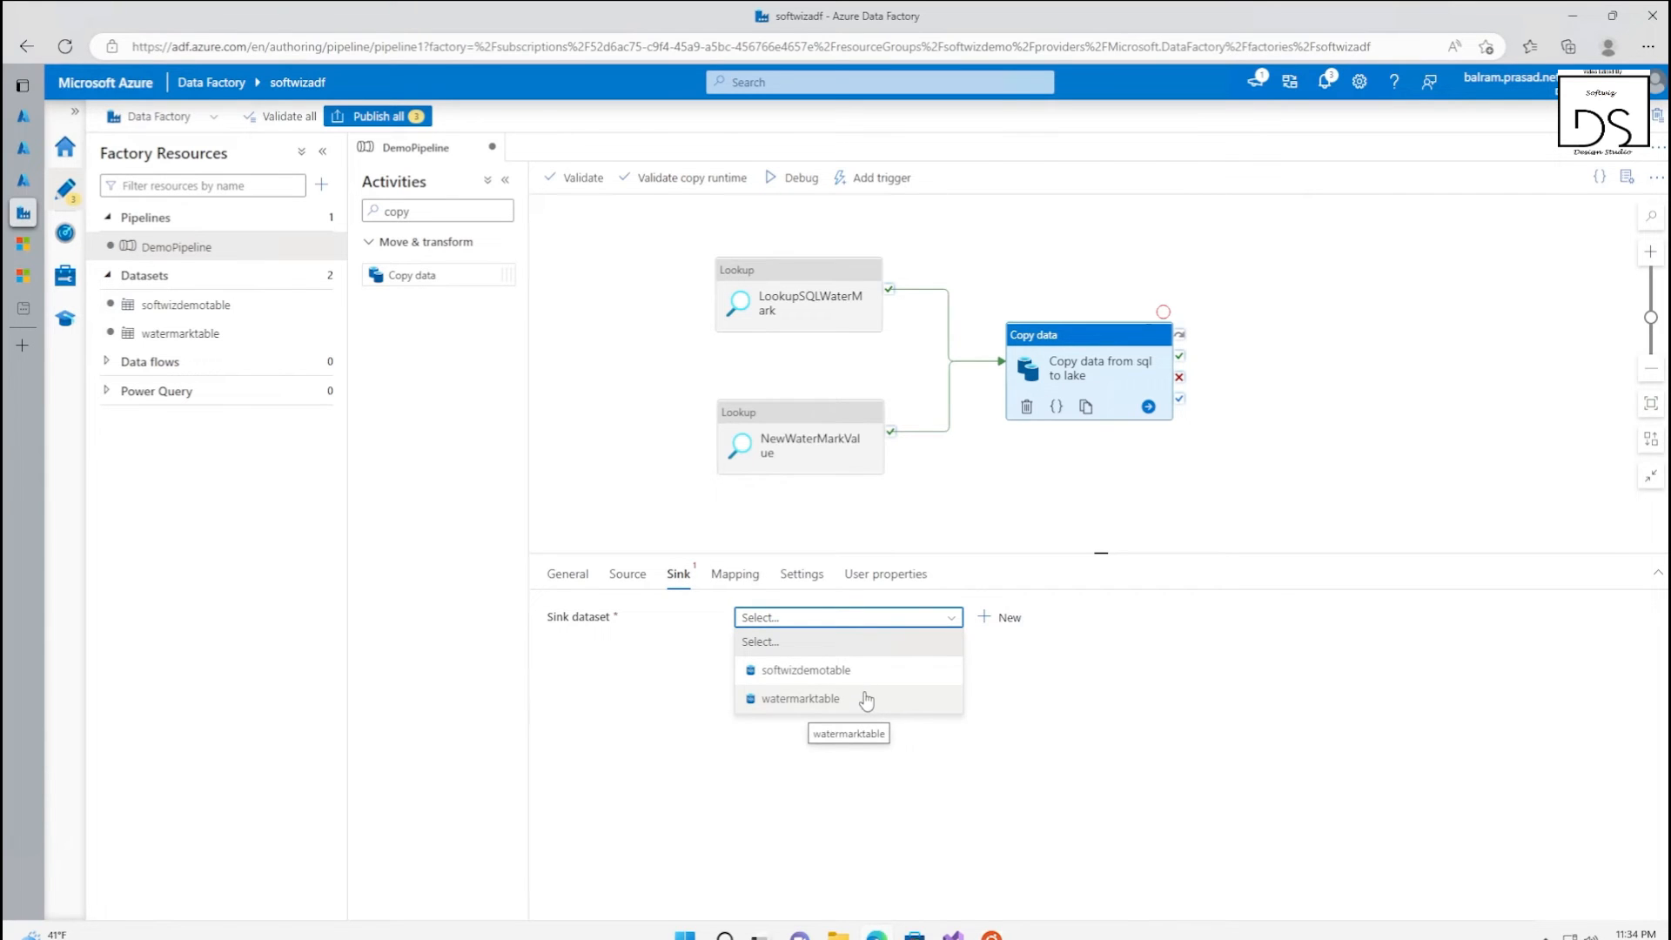
left_click(1067, 689)
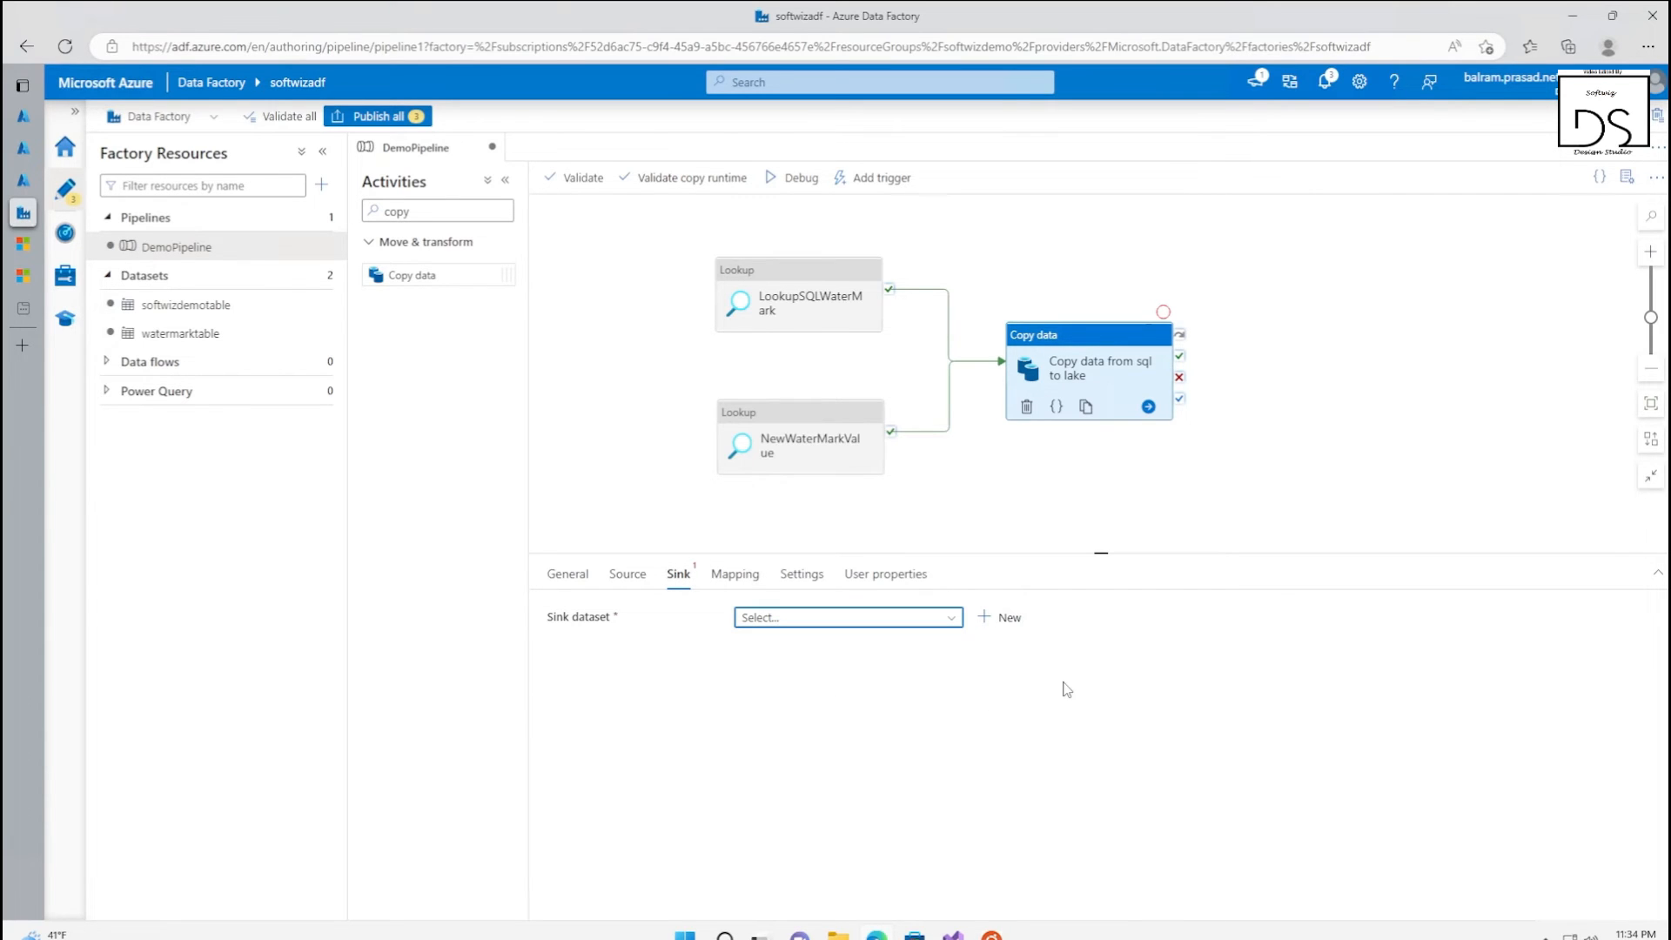
left_click(1007, 619)
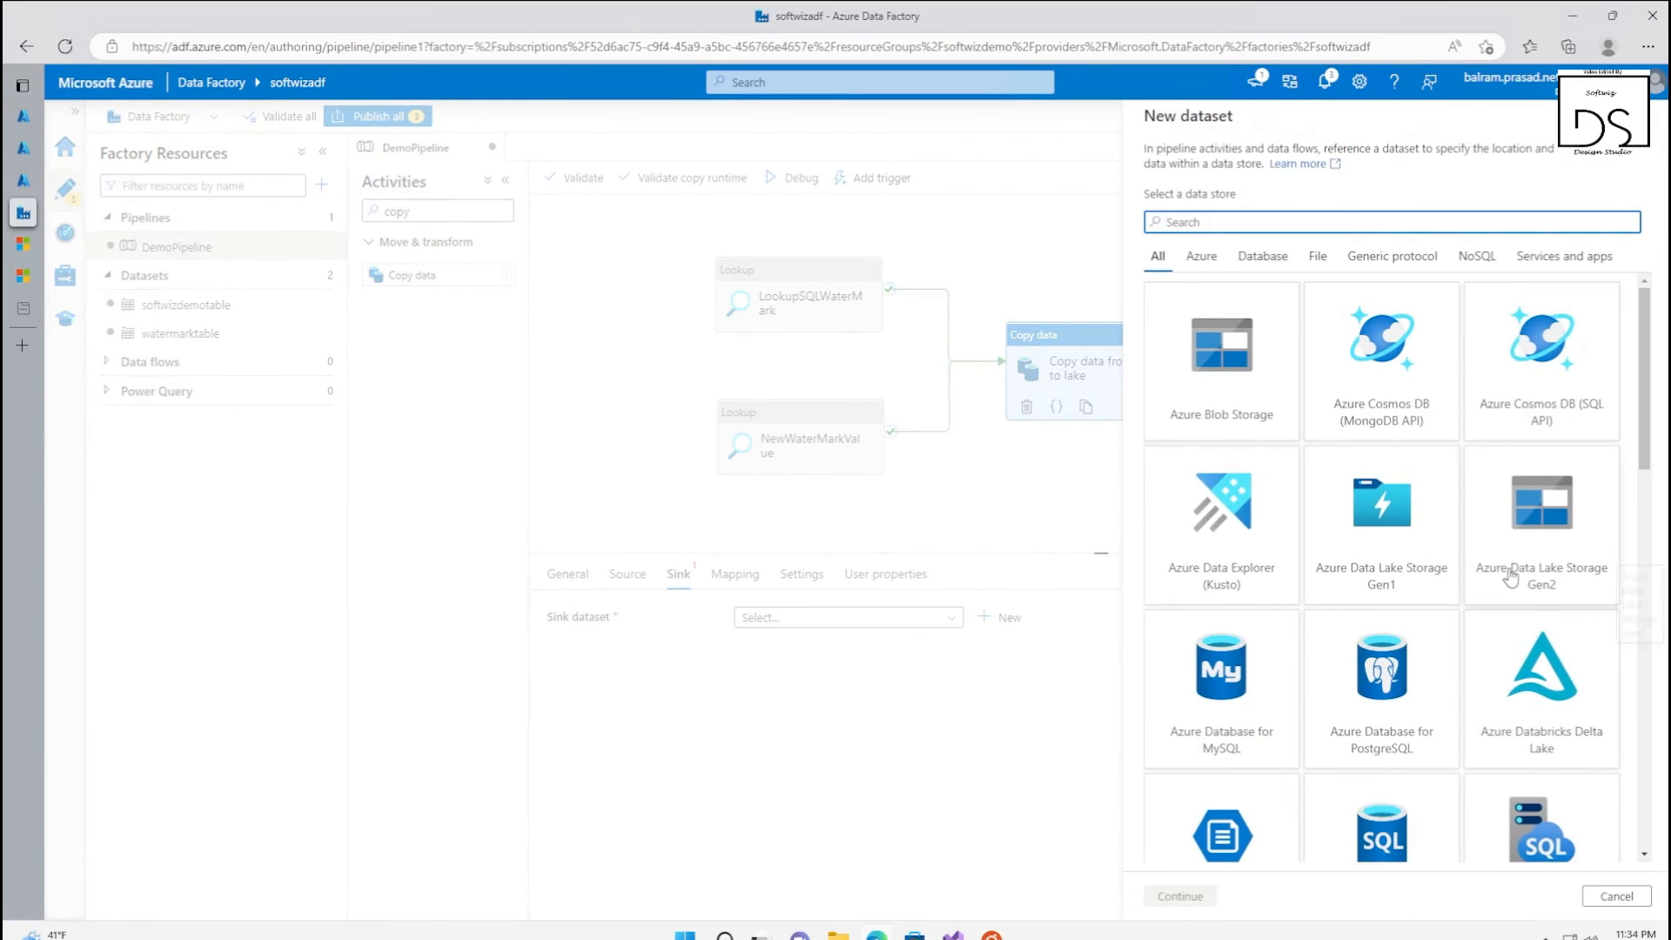
left_click(1181, 895)
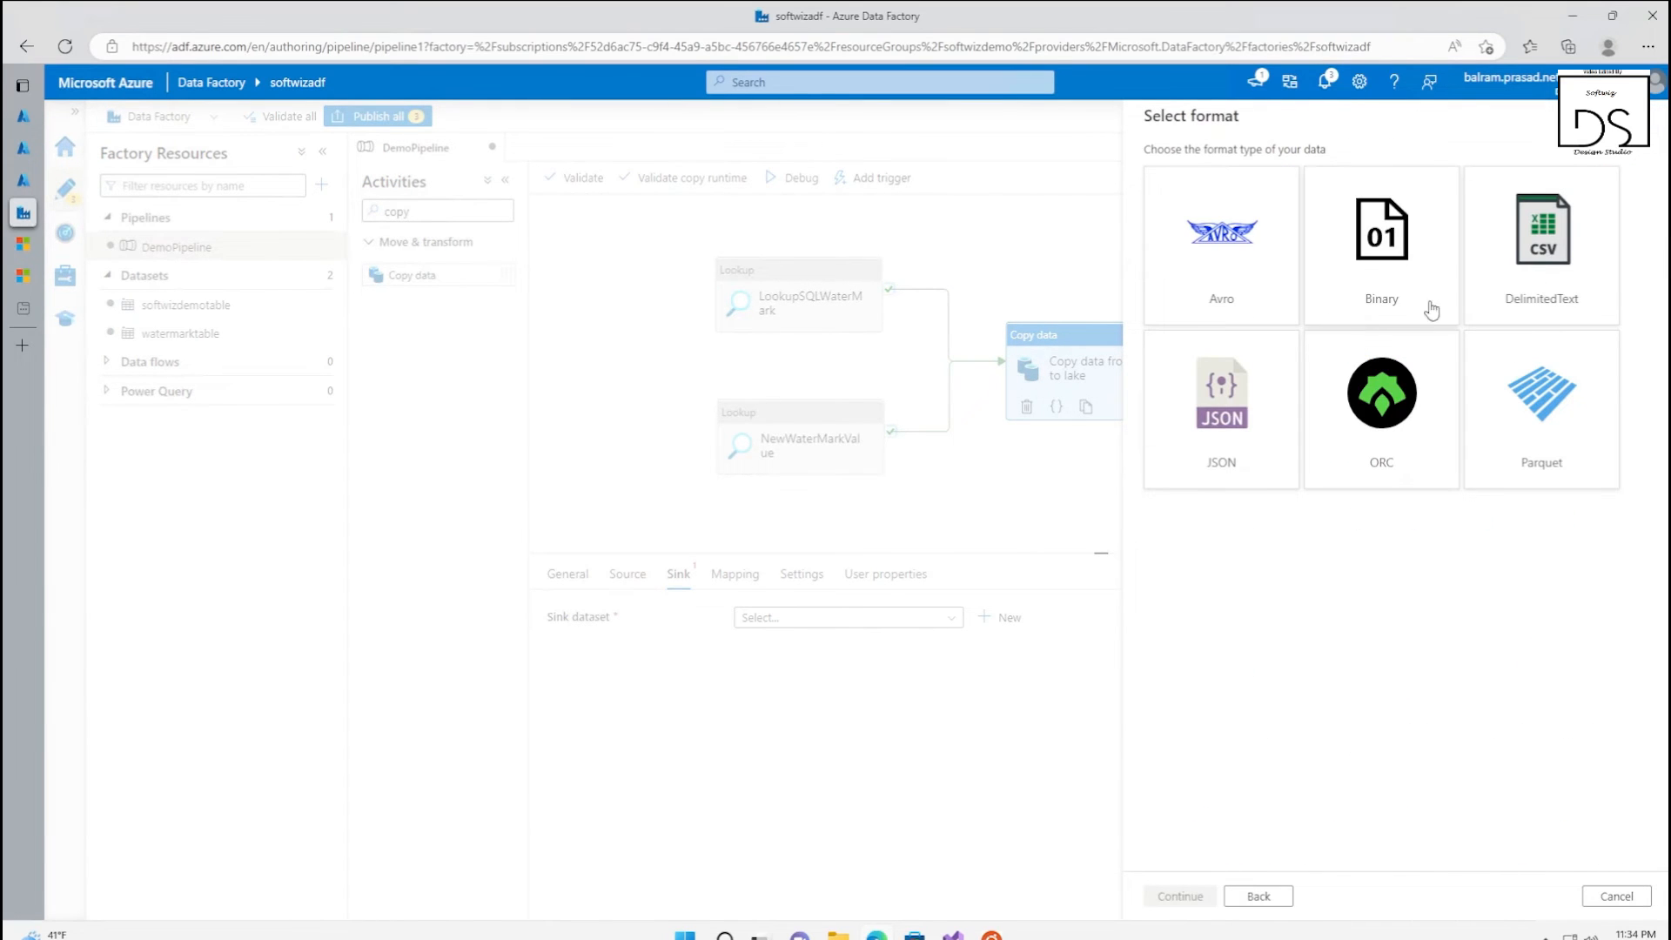
left_click(1572, 276)
left_click(1180, 896)
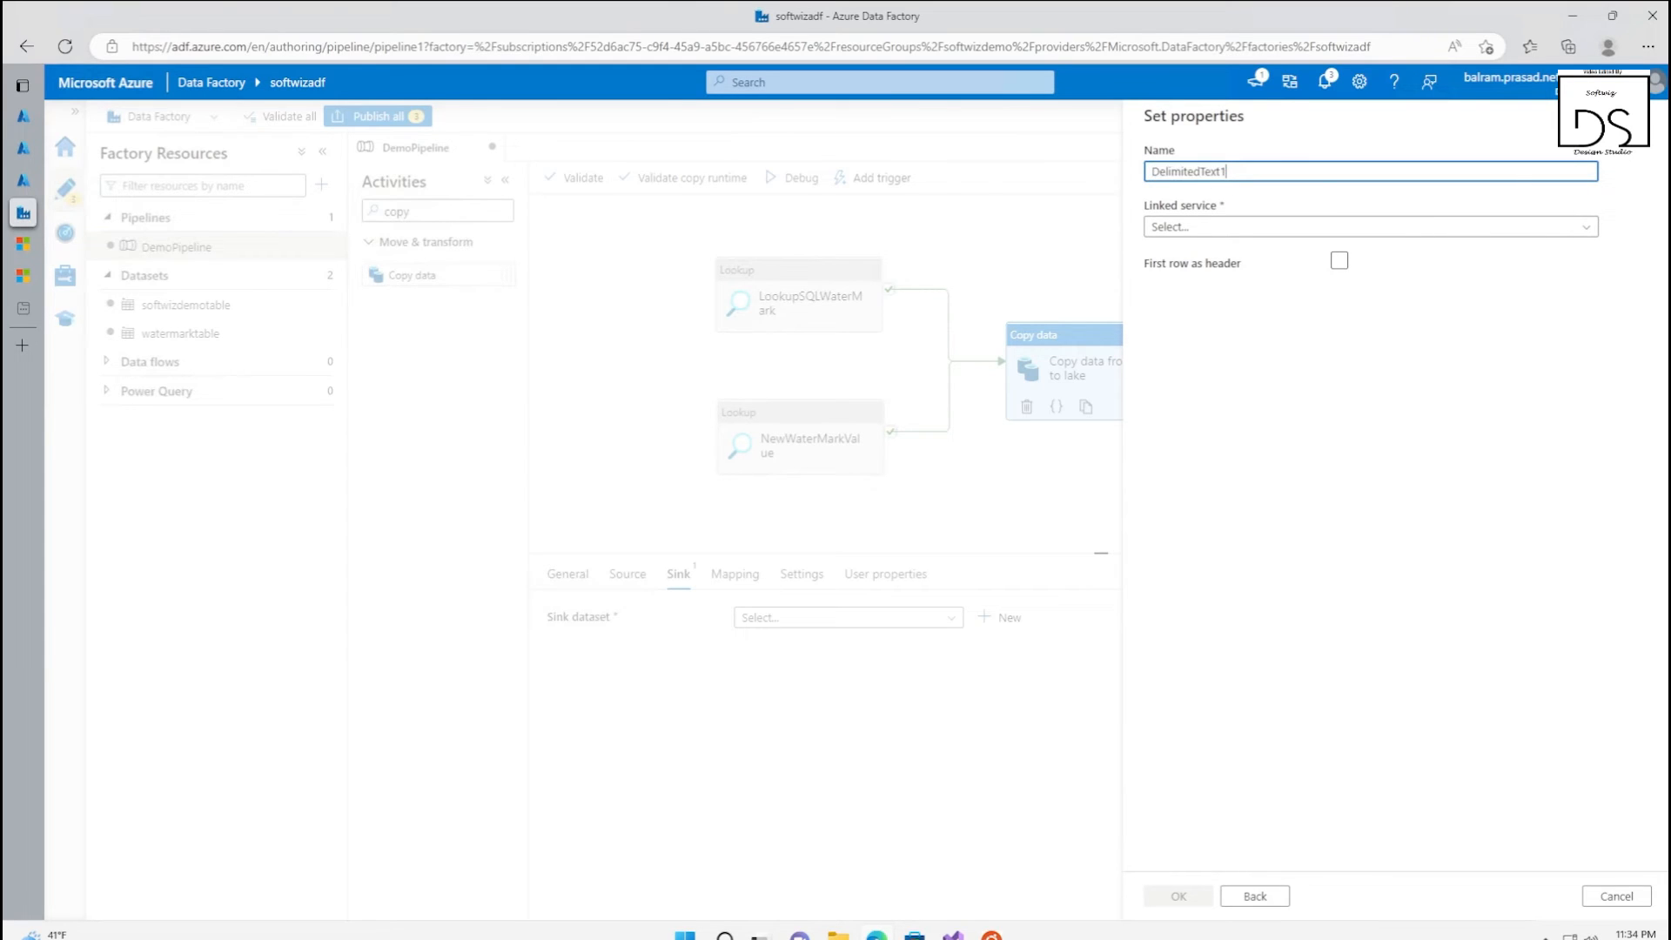
Name the sink dataset softwizdemotabletxt and link it to the Softwizdemodestinationlake linked service
key("ctrl+v")
type("txt")
left_click(1368, 226)
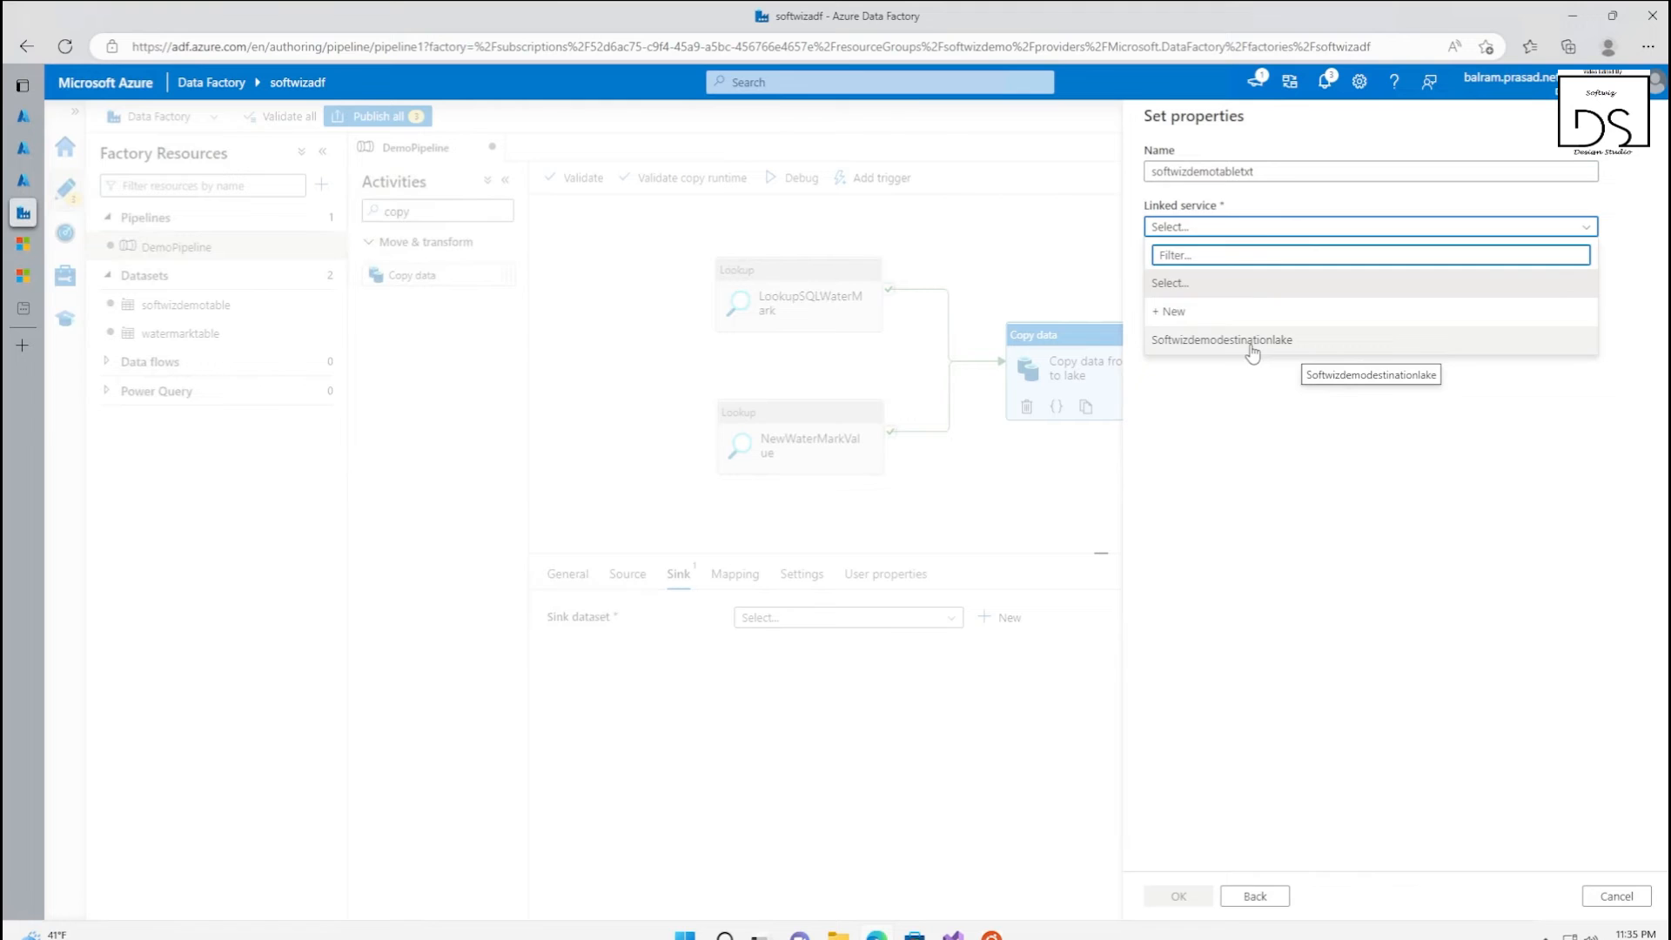
left_click(1250, 342)
Set the sink dataset's file path to the data file system with softwizdemotable as the directory
left_click(1229, 284)
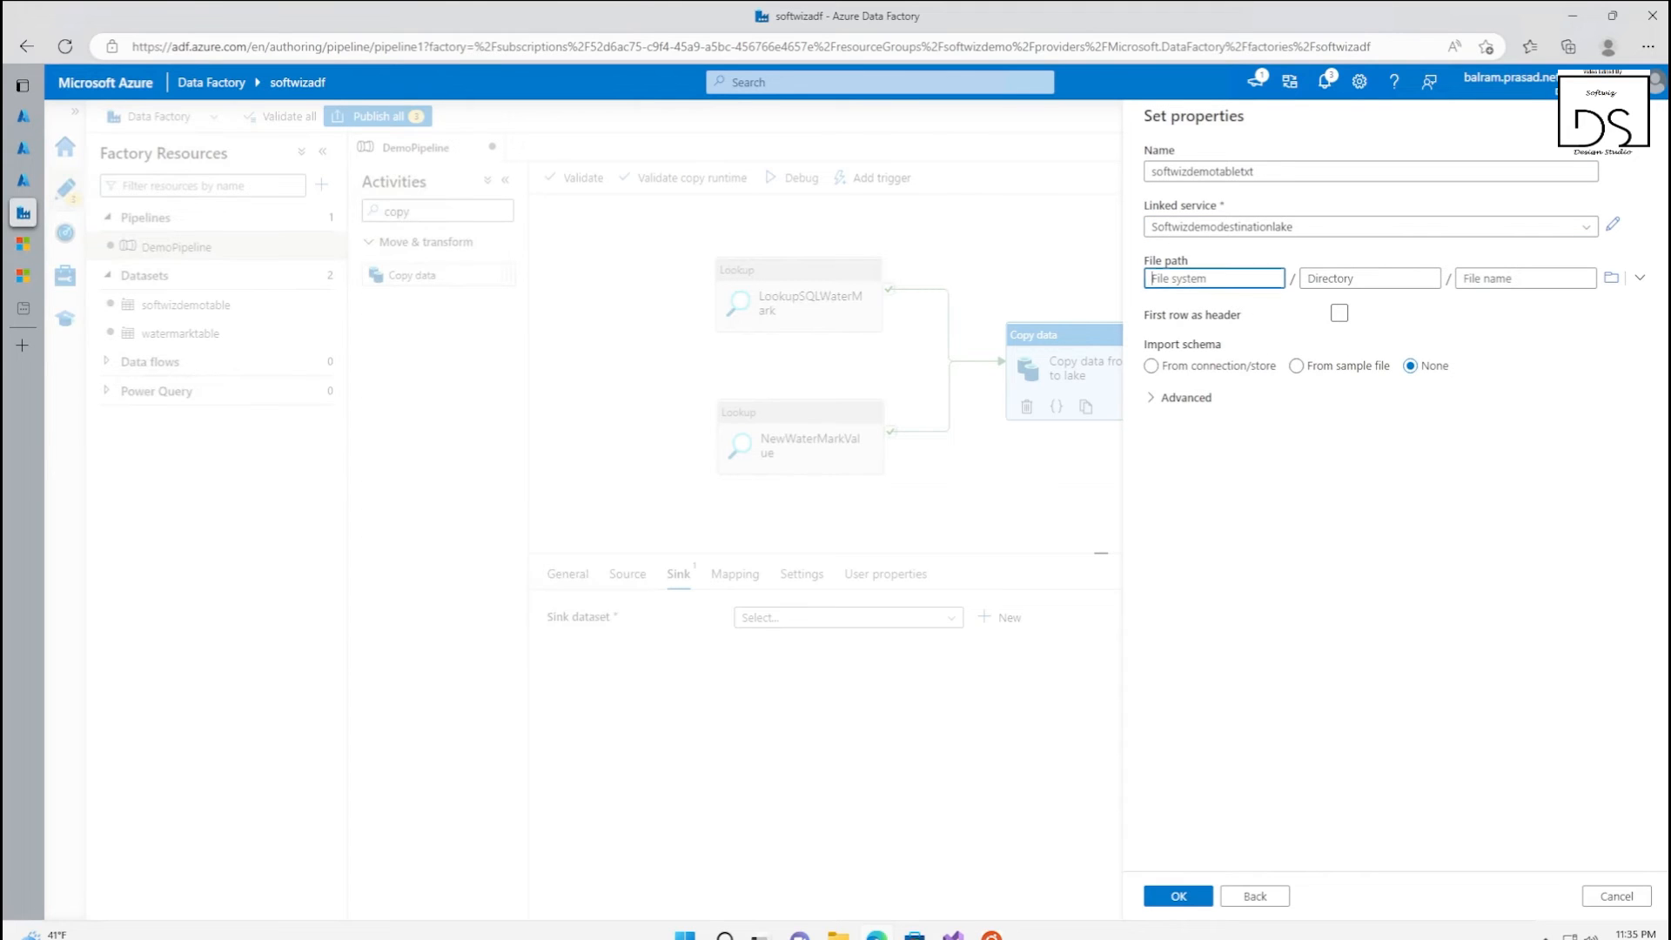
left_click(1612, 281)
left_click(1170, 211)
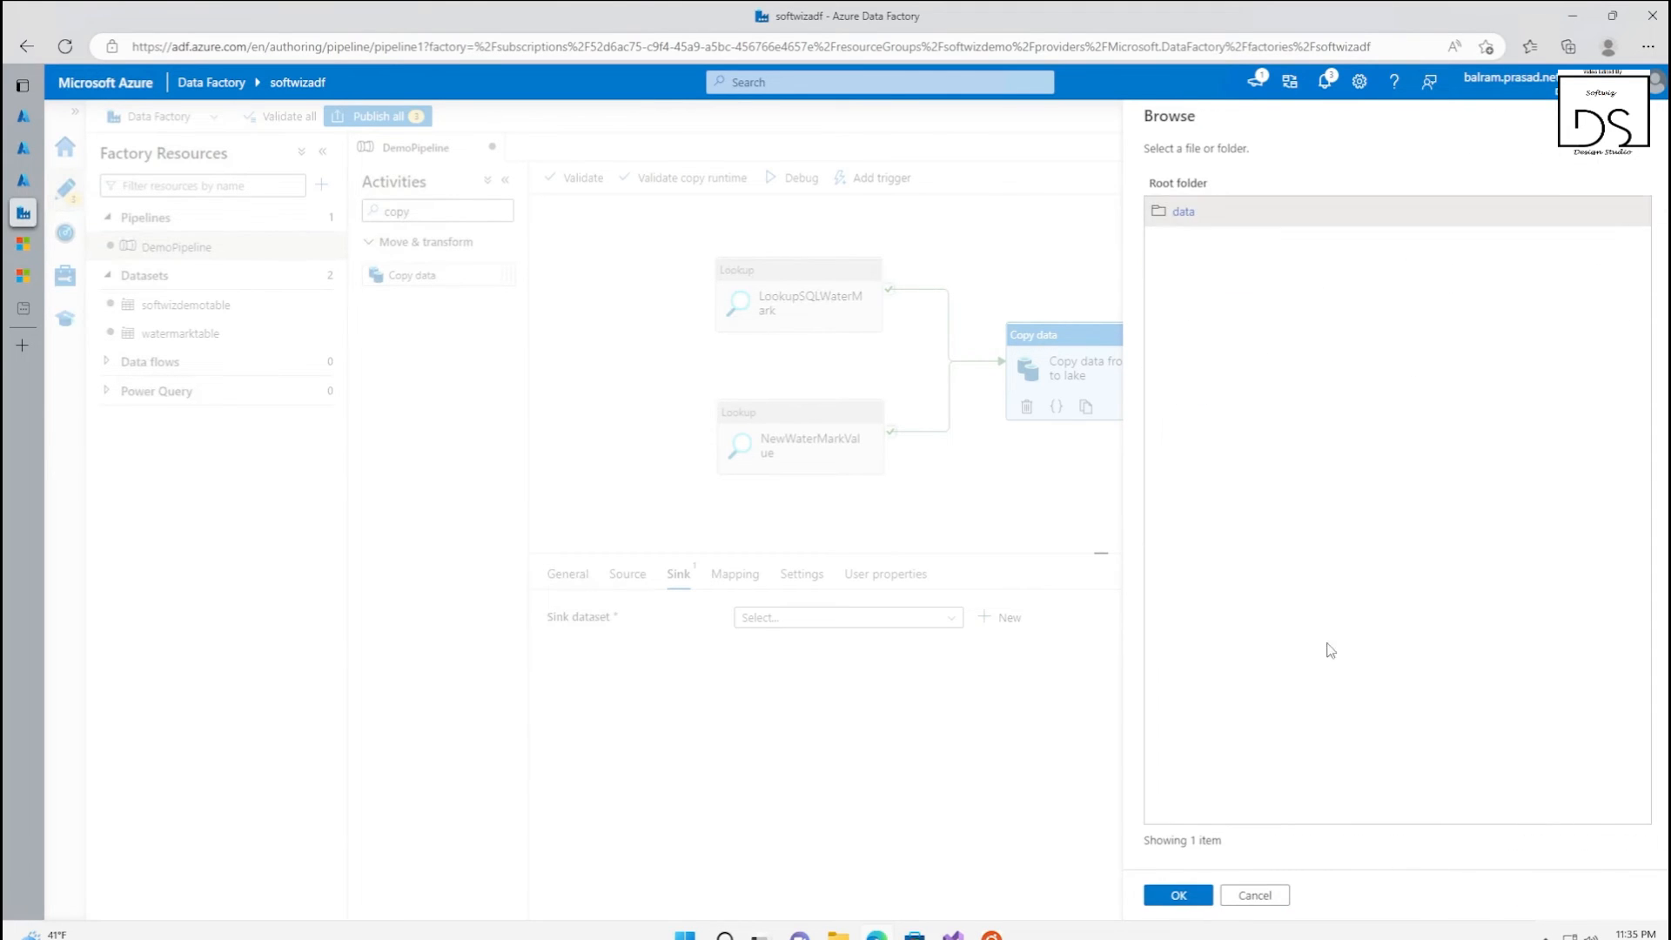
left_click(1179, 896)
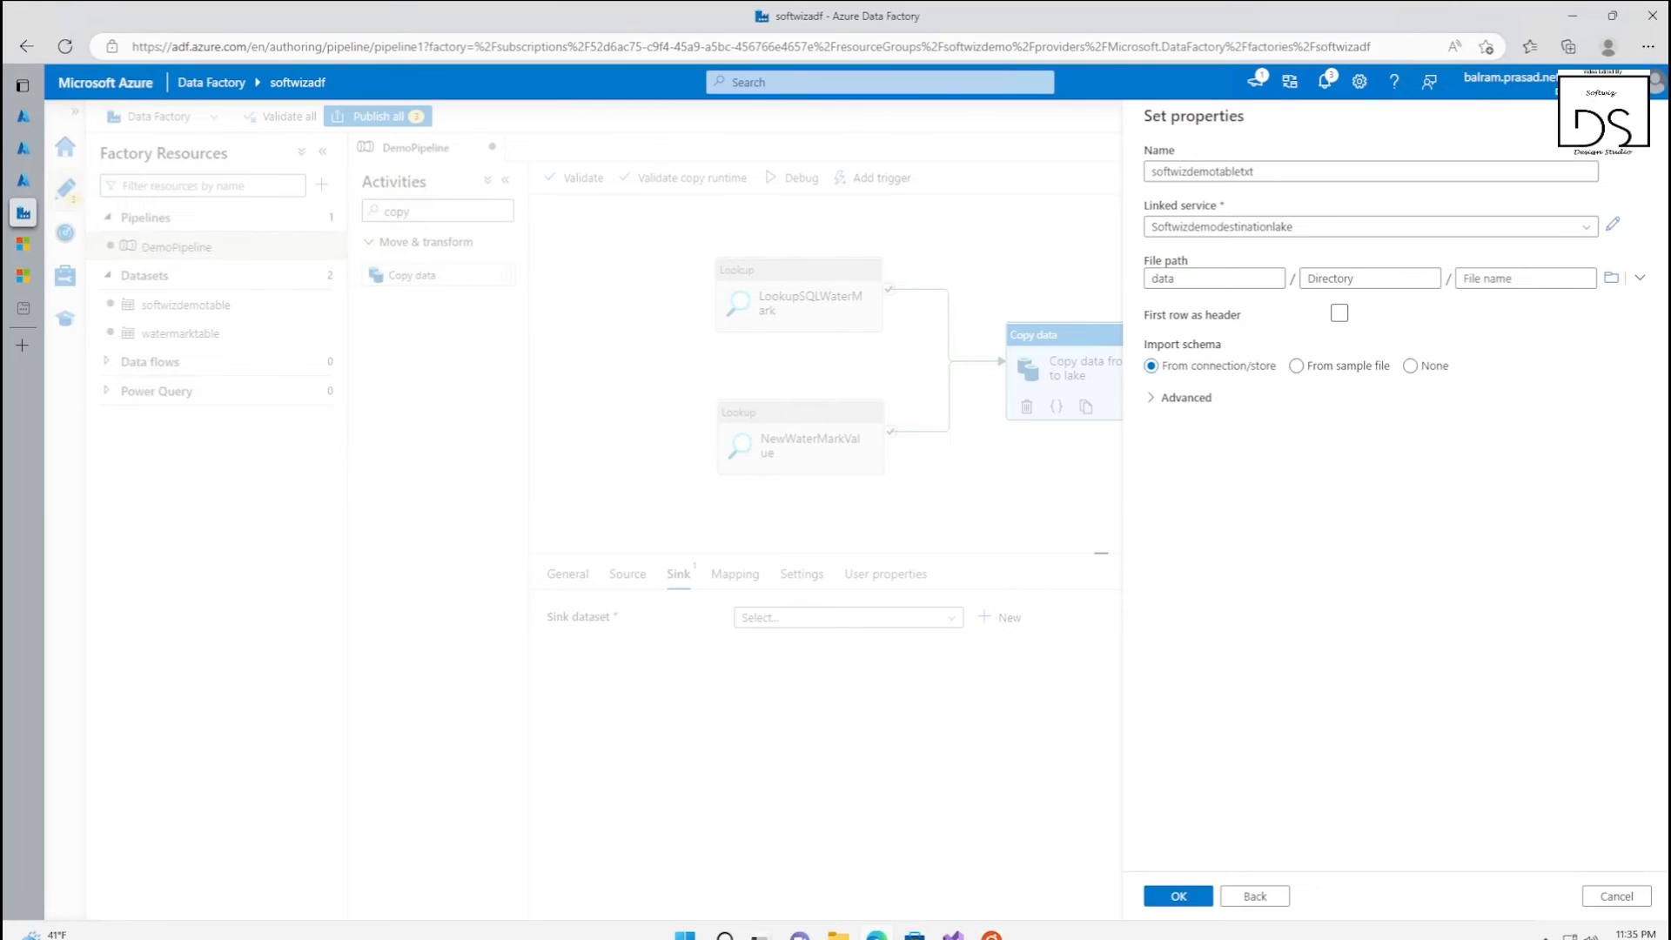
left_click(1363, 280)
key("ctrl+v")
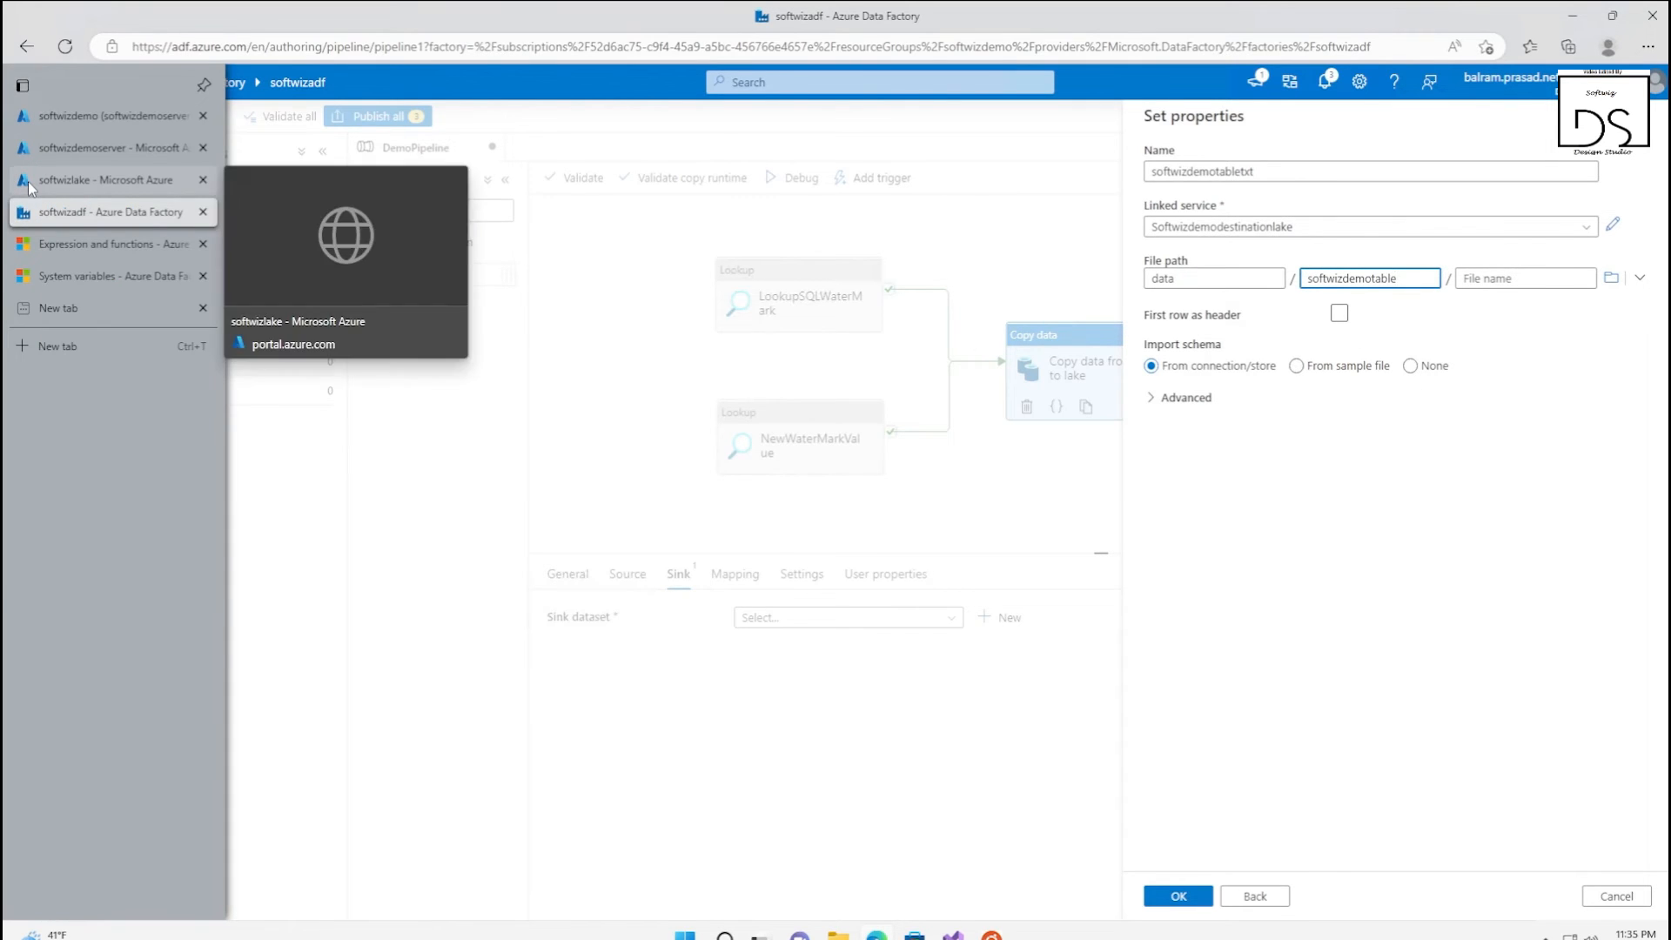
Switch to the softwizlake storage account in the Azure portal and open its storage browser
left_click(28, 181)
left_click(90, 148)
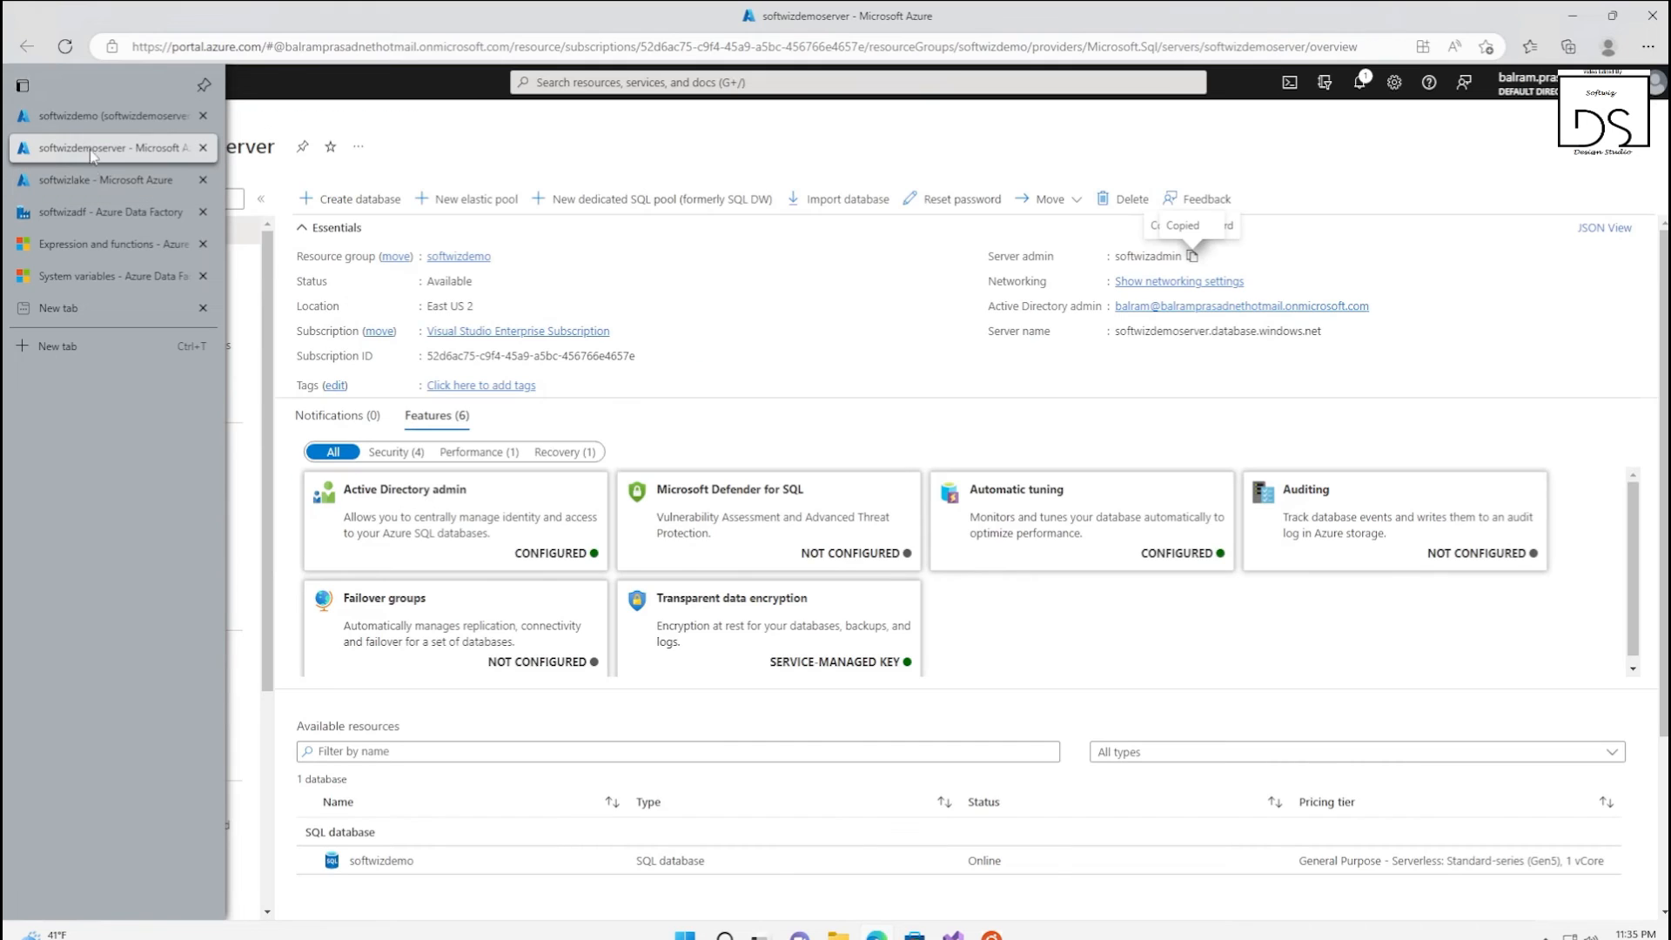
left_click(83, 184)
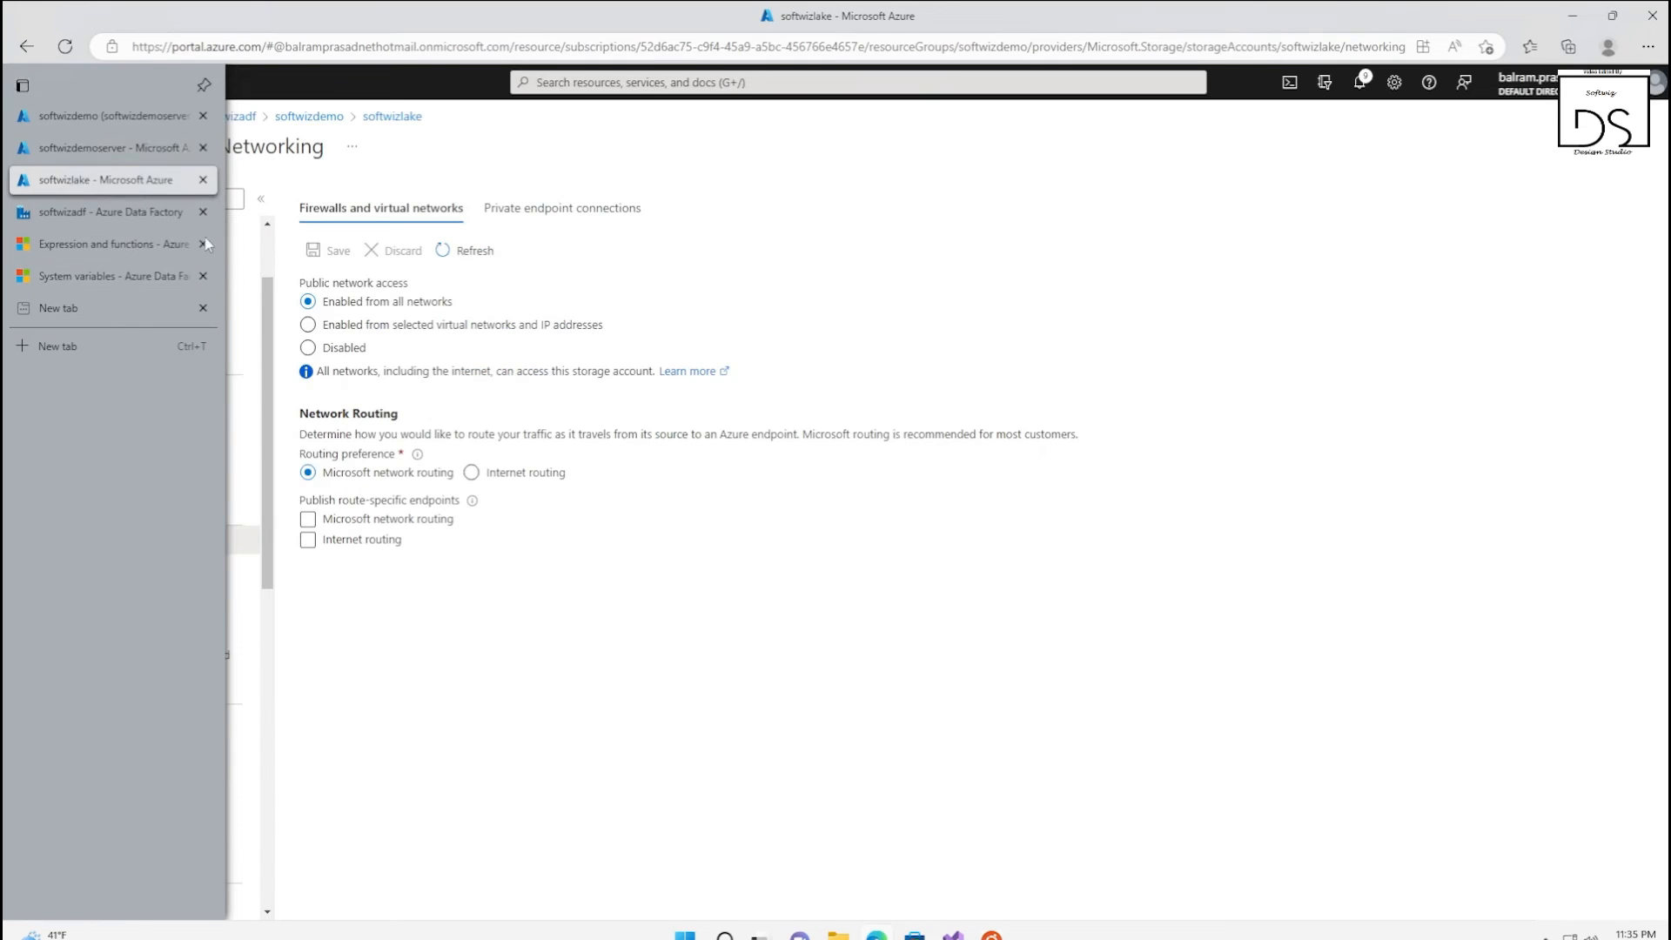
left_click(161, 331)
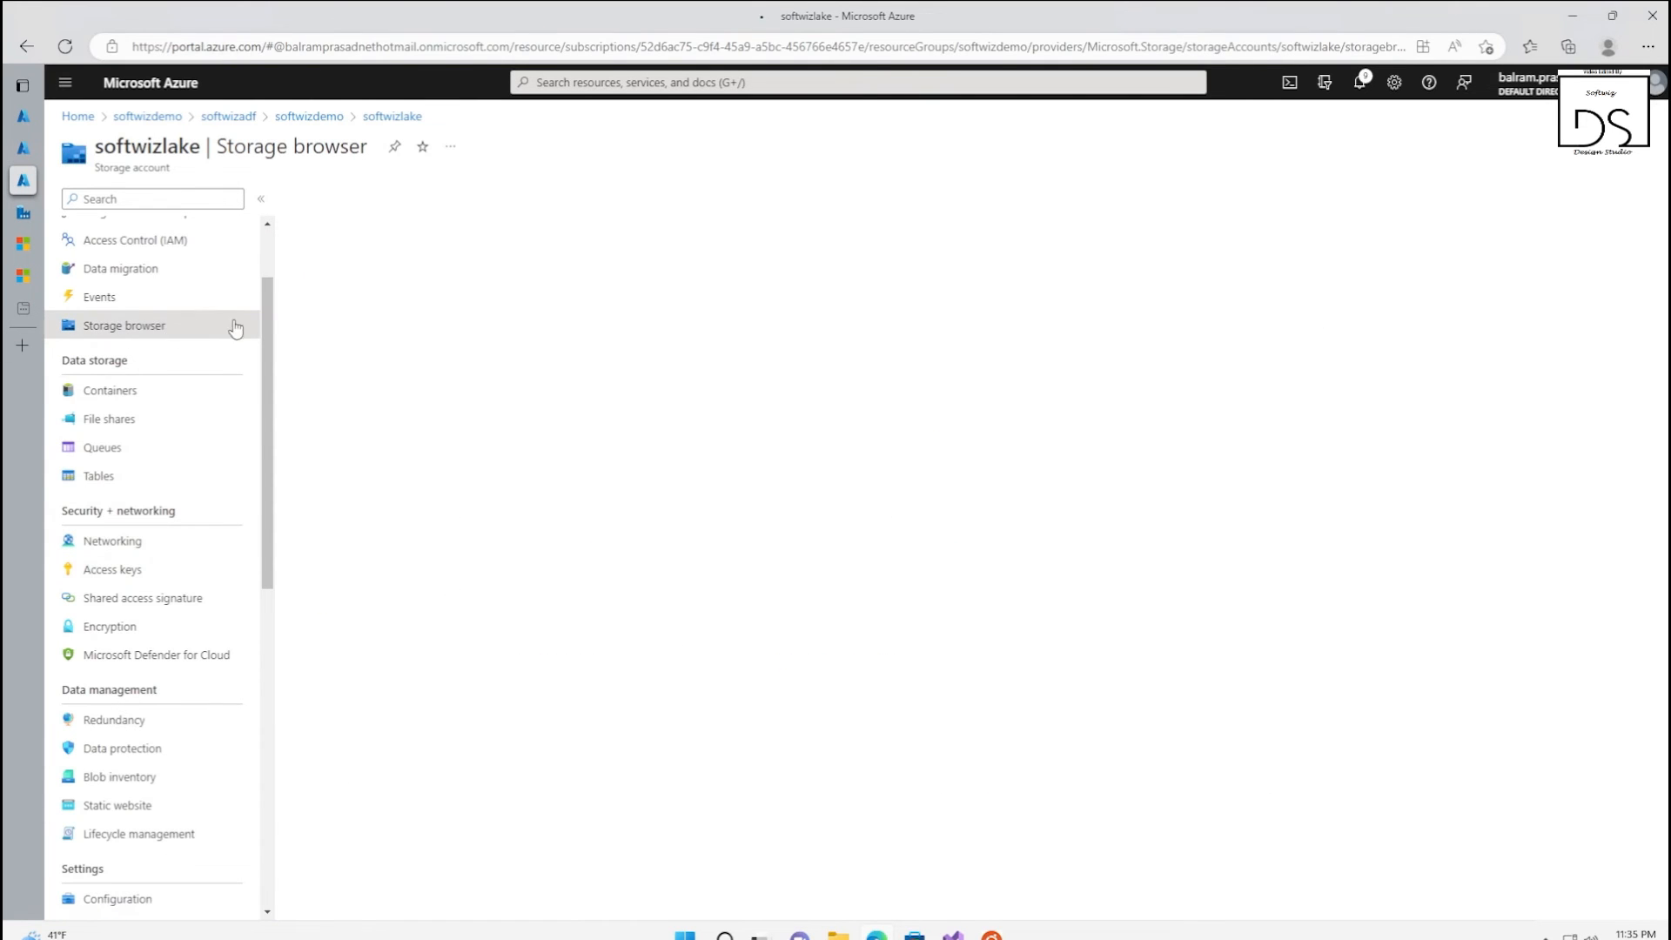
Add a directory named softwizdemotable to the data blob container
left_click(377, 294)
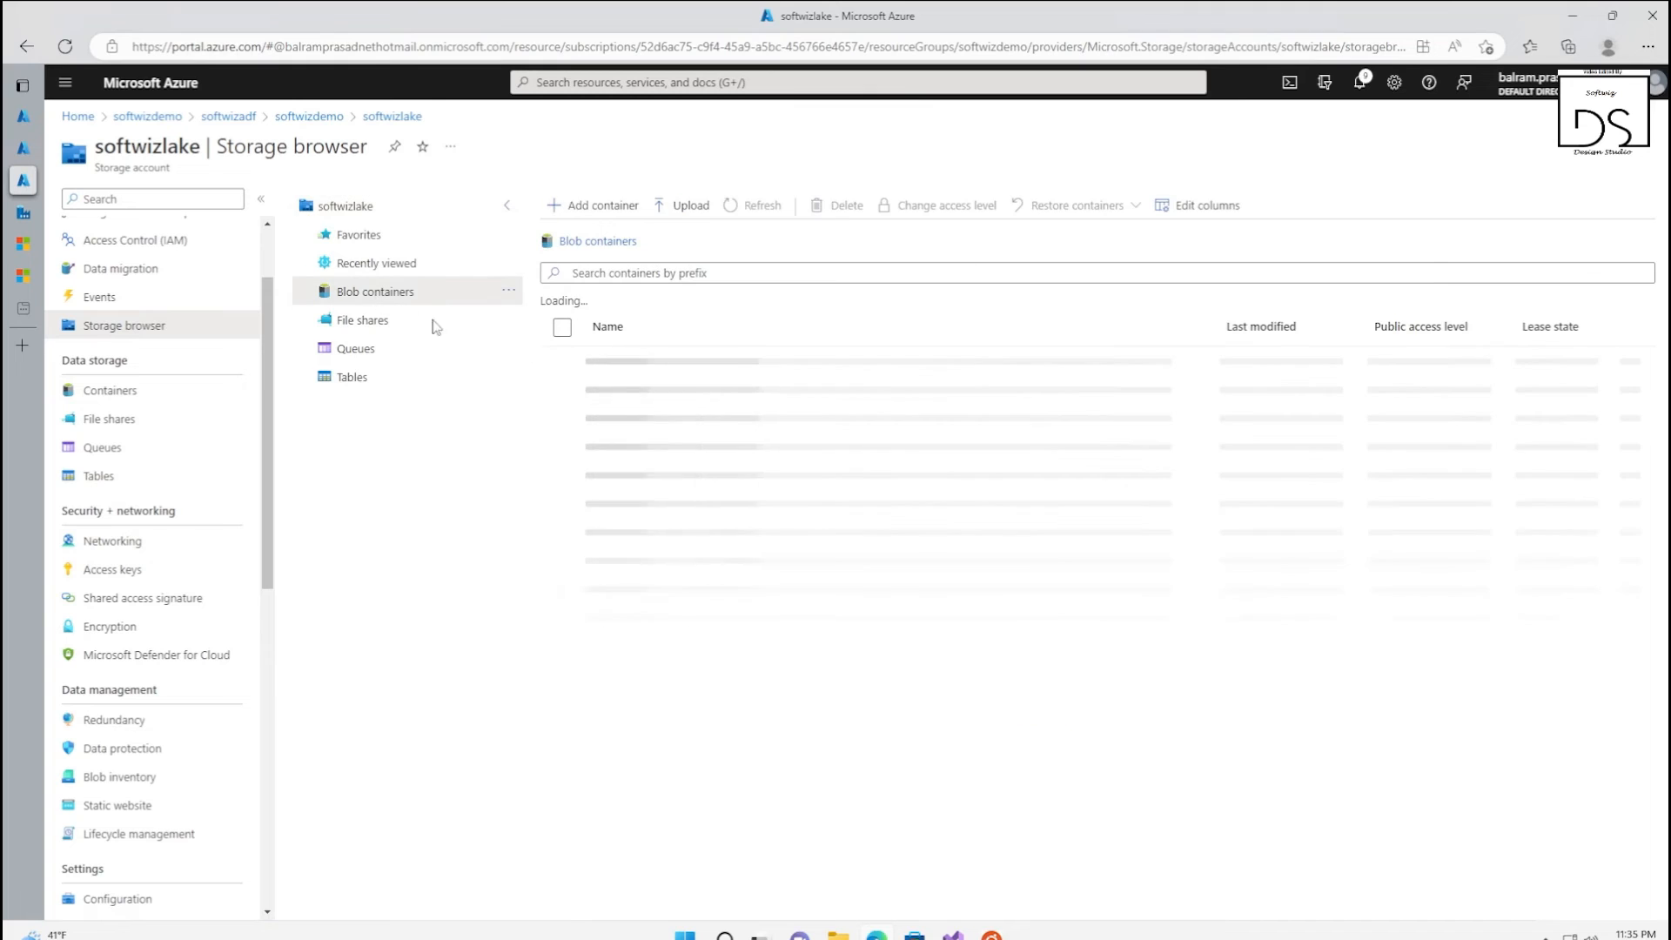
left_click(653, 403)
left_click(653, 405)
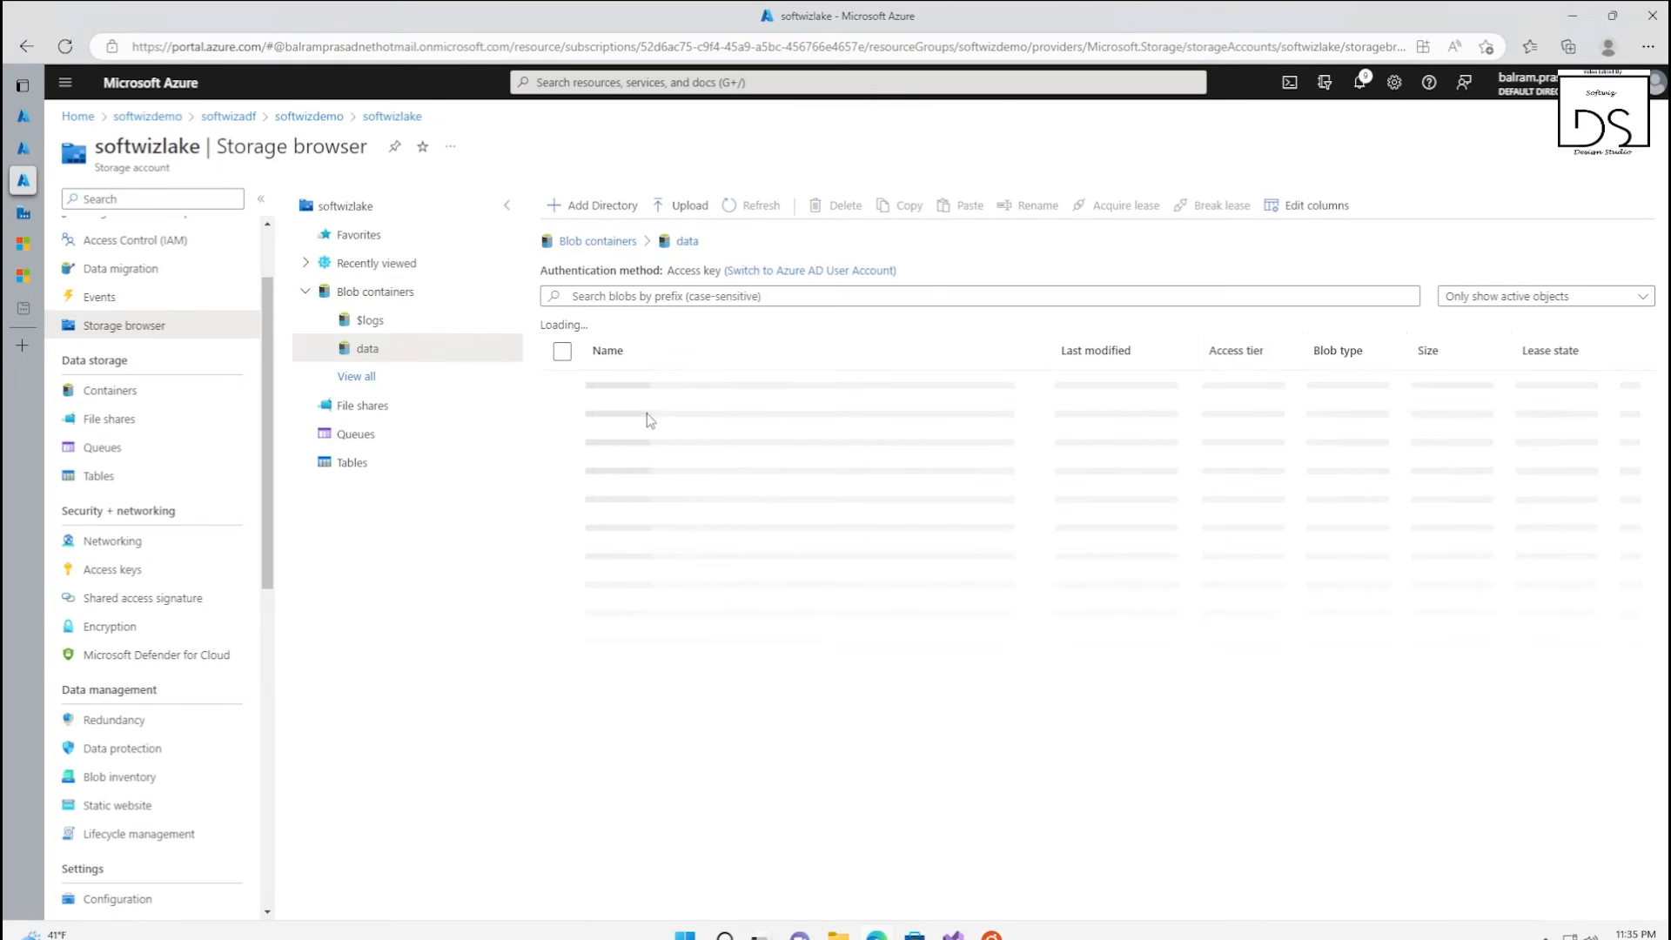
left_click(604, 214)
type("softwizdemotable")
left_click(1488, 896)
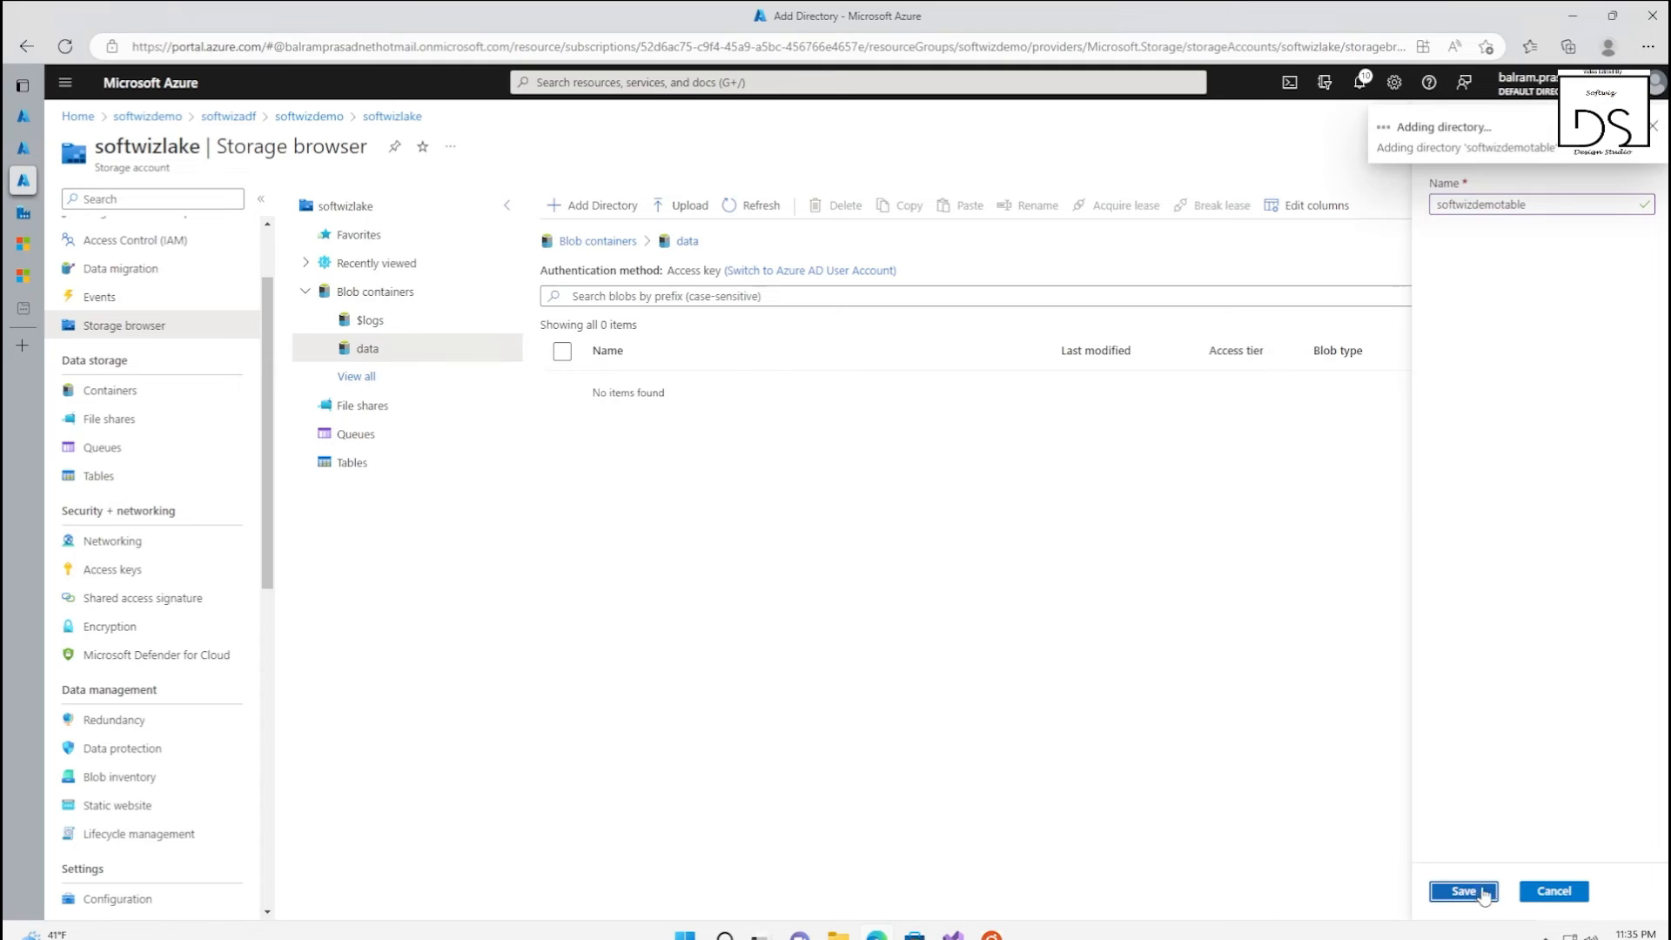
Switch back to Azure Data Factory and create the softwizdemotabletxt dataset with softwizdemotable as its directory
left_click(24, 211)
type("softwizdemotable")
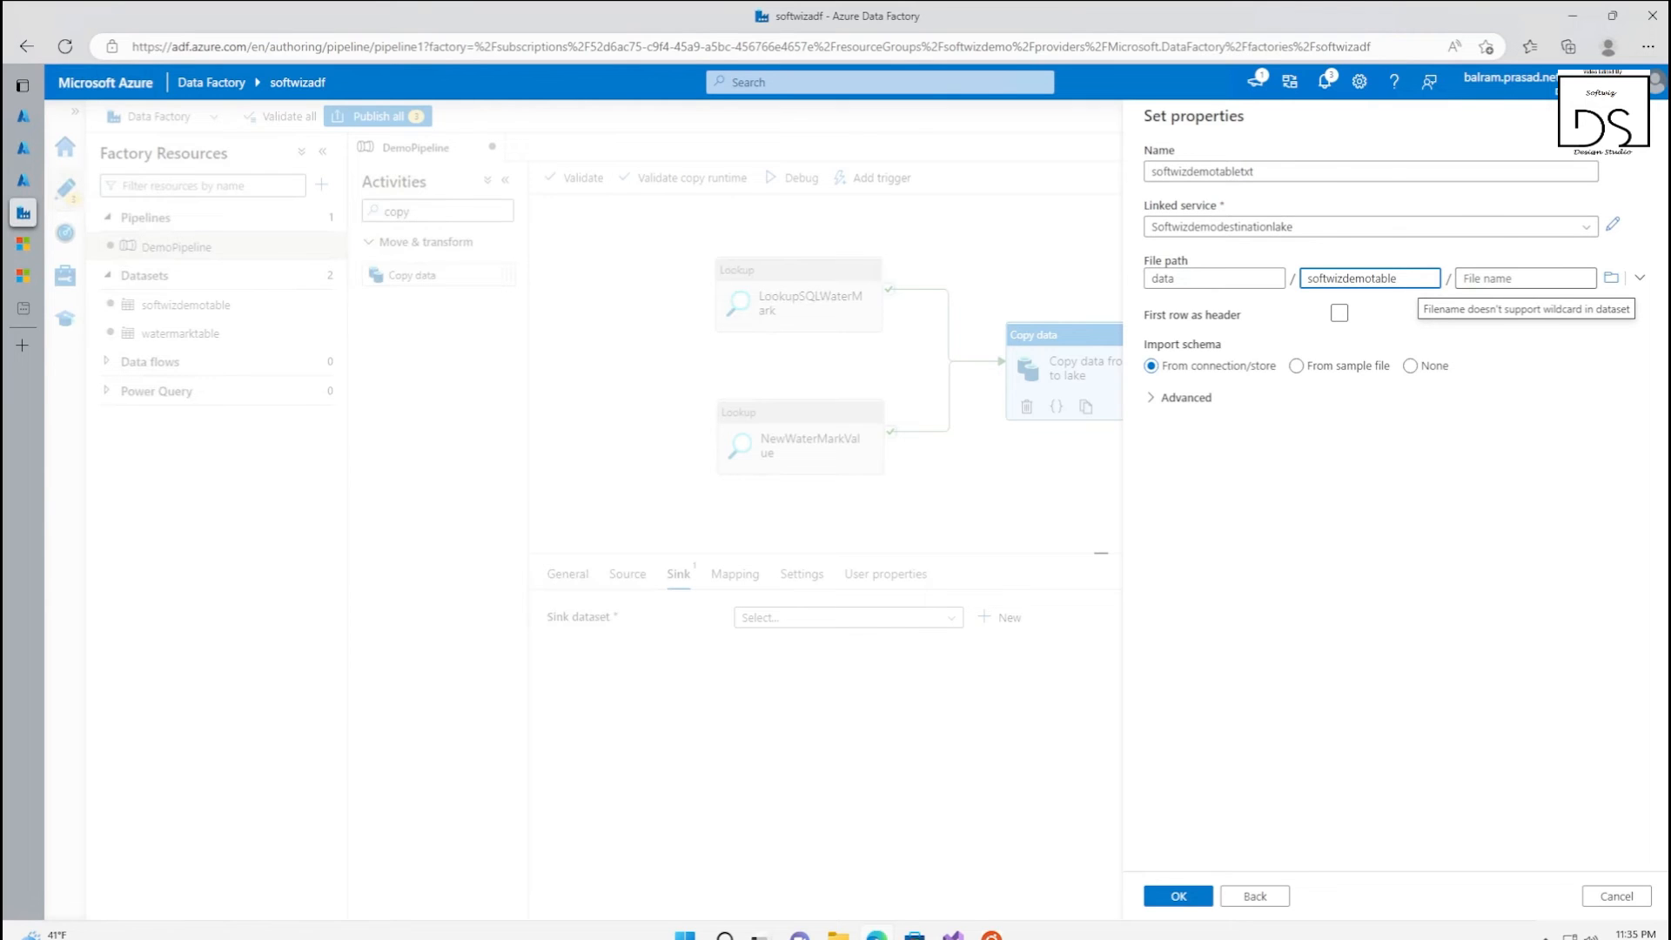
left_click(1184, 896)
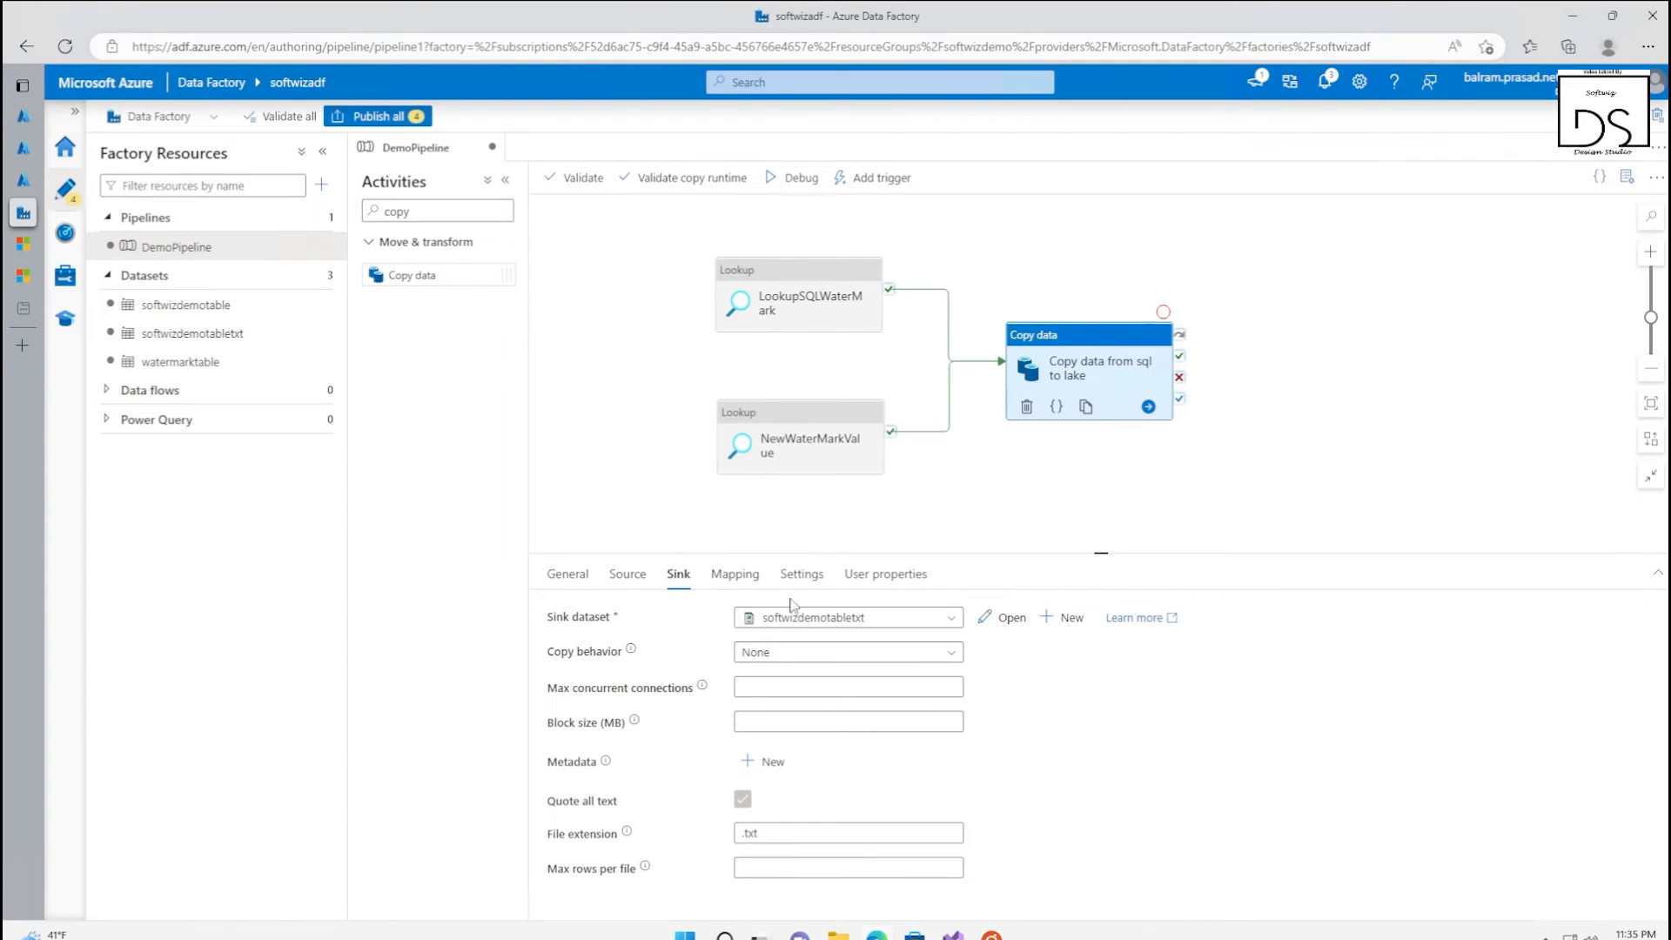
Open the expression builder for the softwizdemotabletxt file name and copy the Append Trigger Time example from the expressions documentation
left_click(1010, 618)
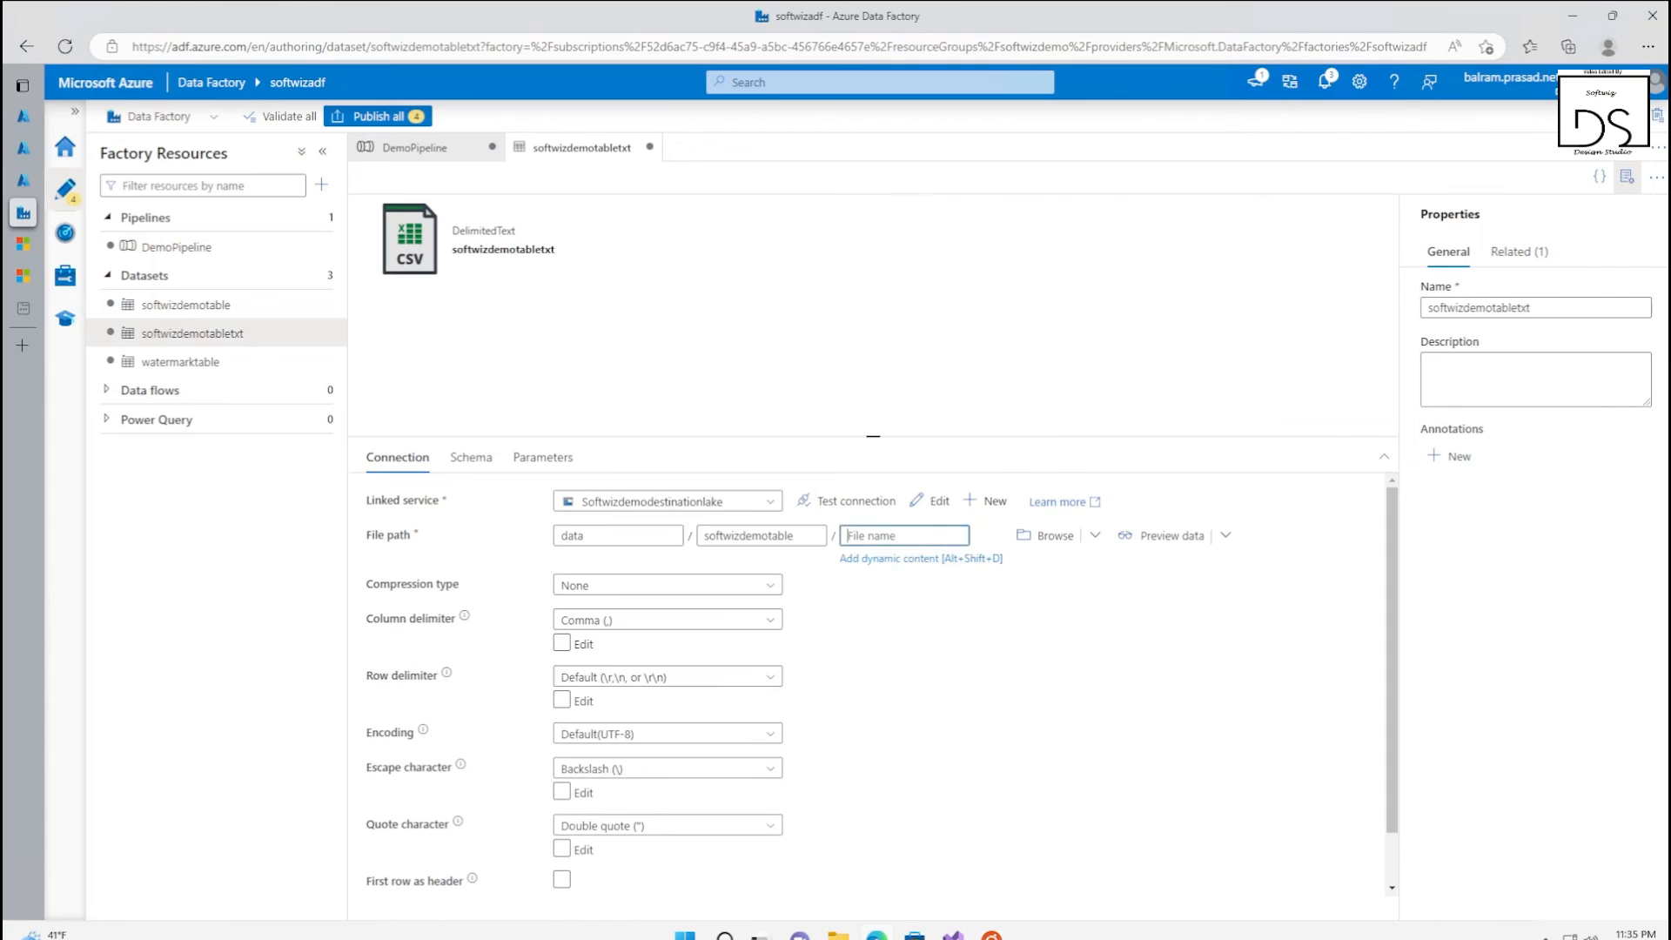
left_click(921, 557)
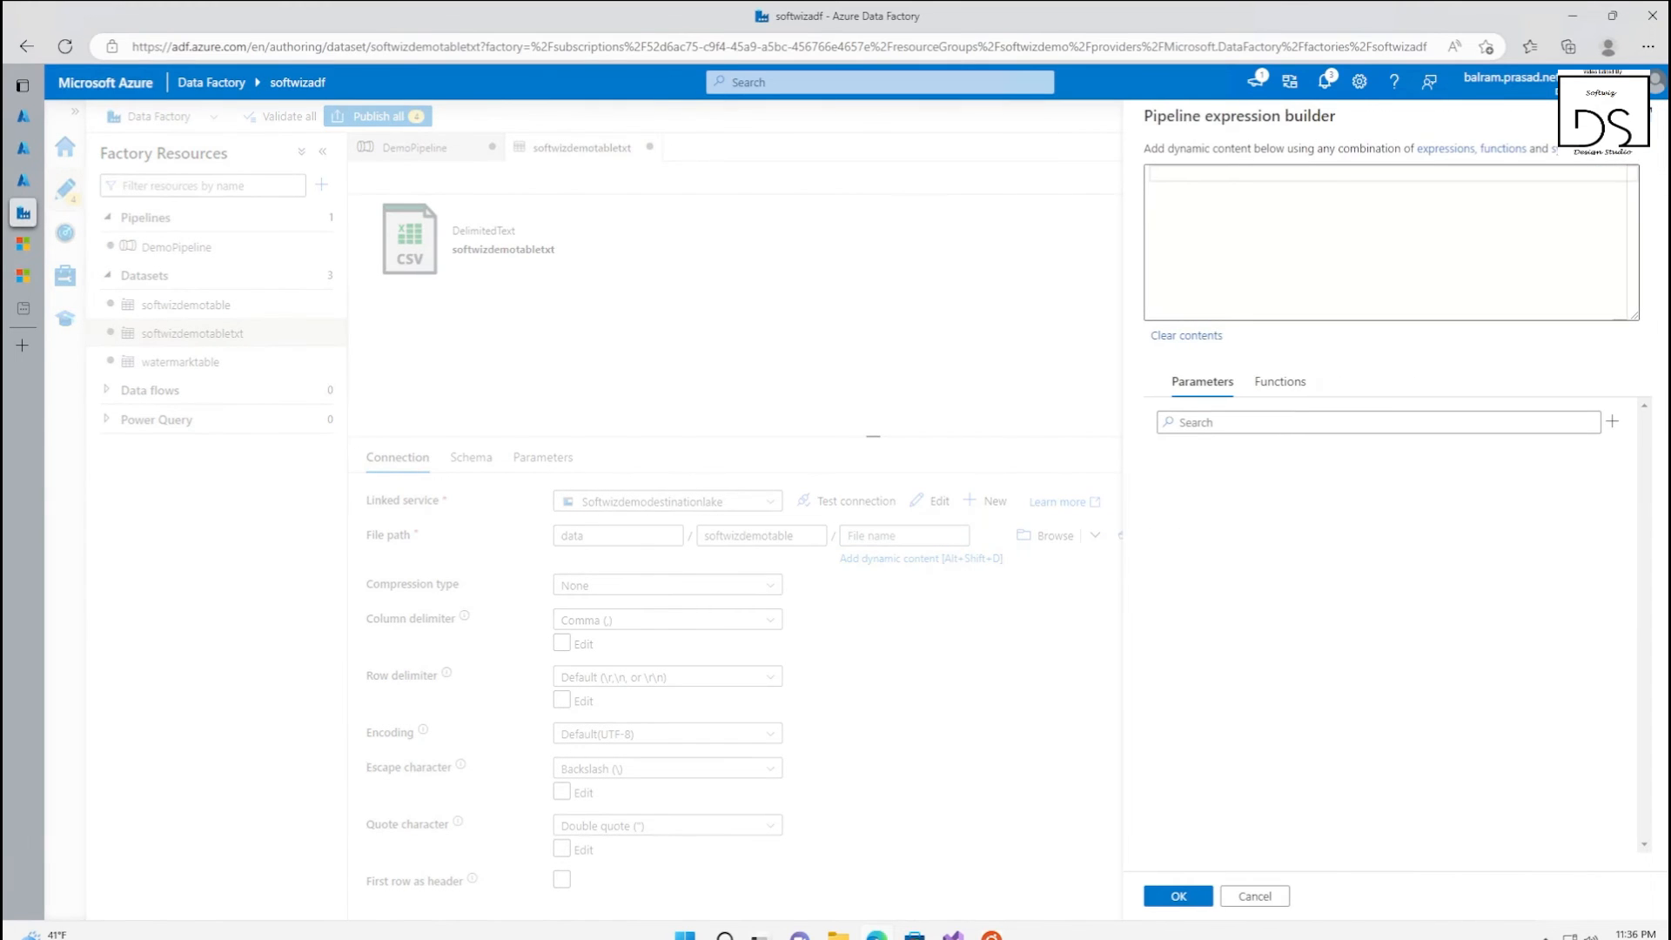
left_click(1438, 160)
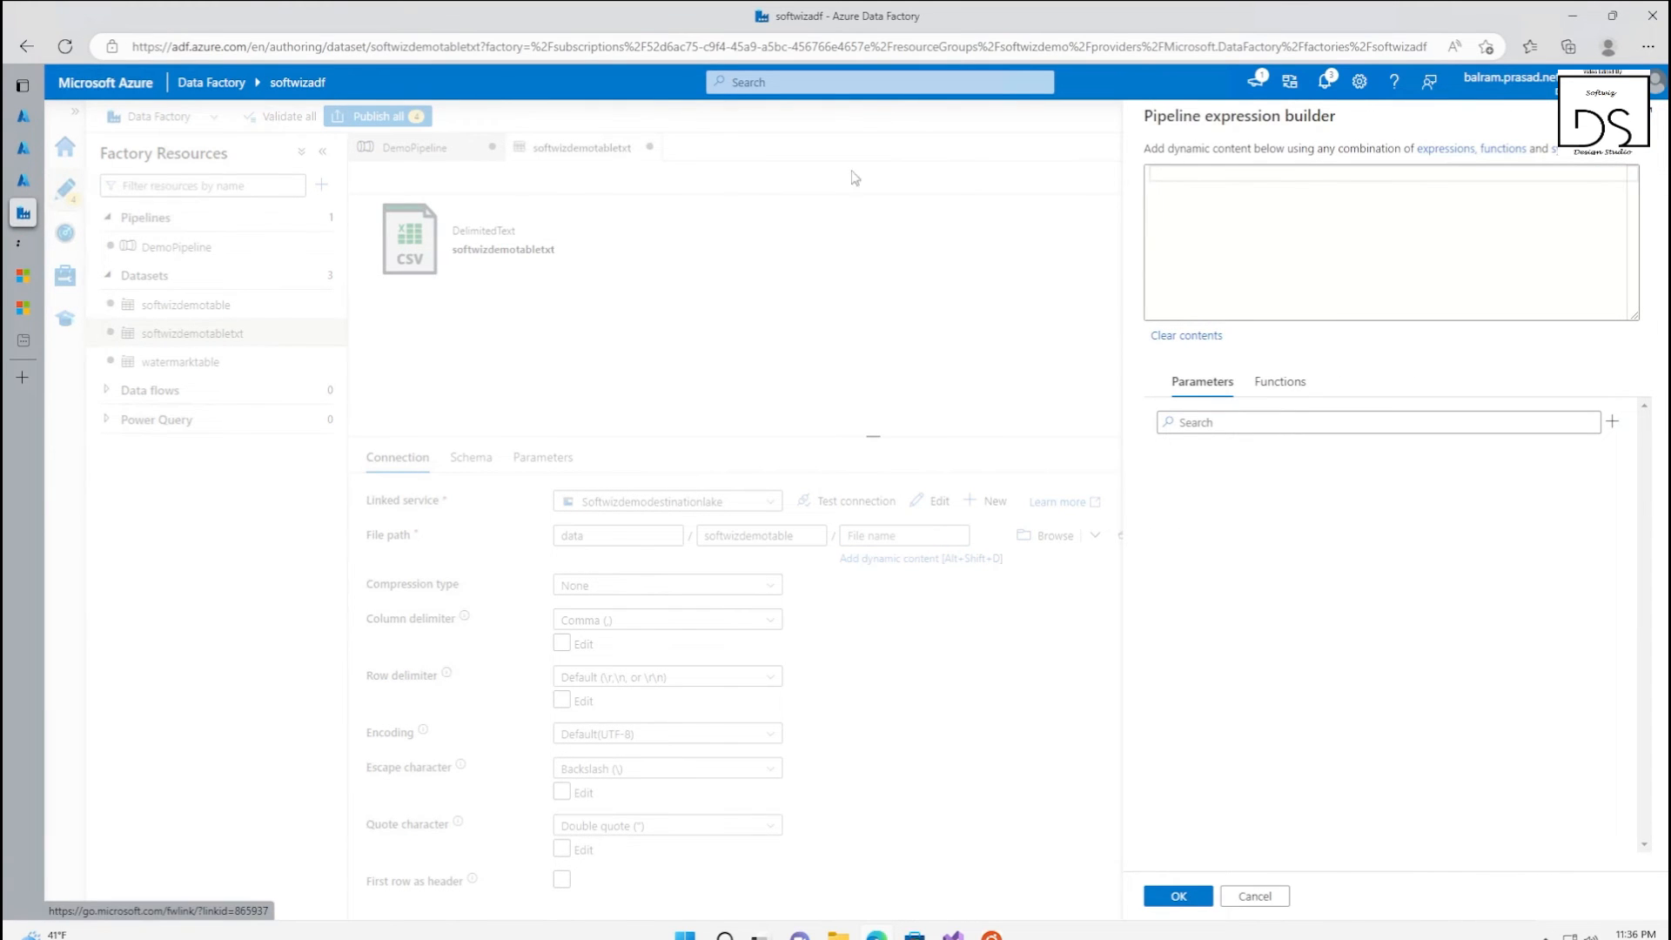
left_click(33, 248)
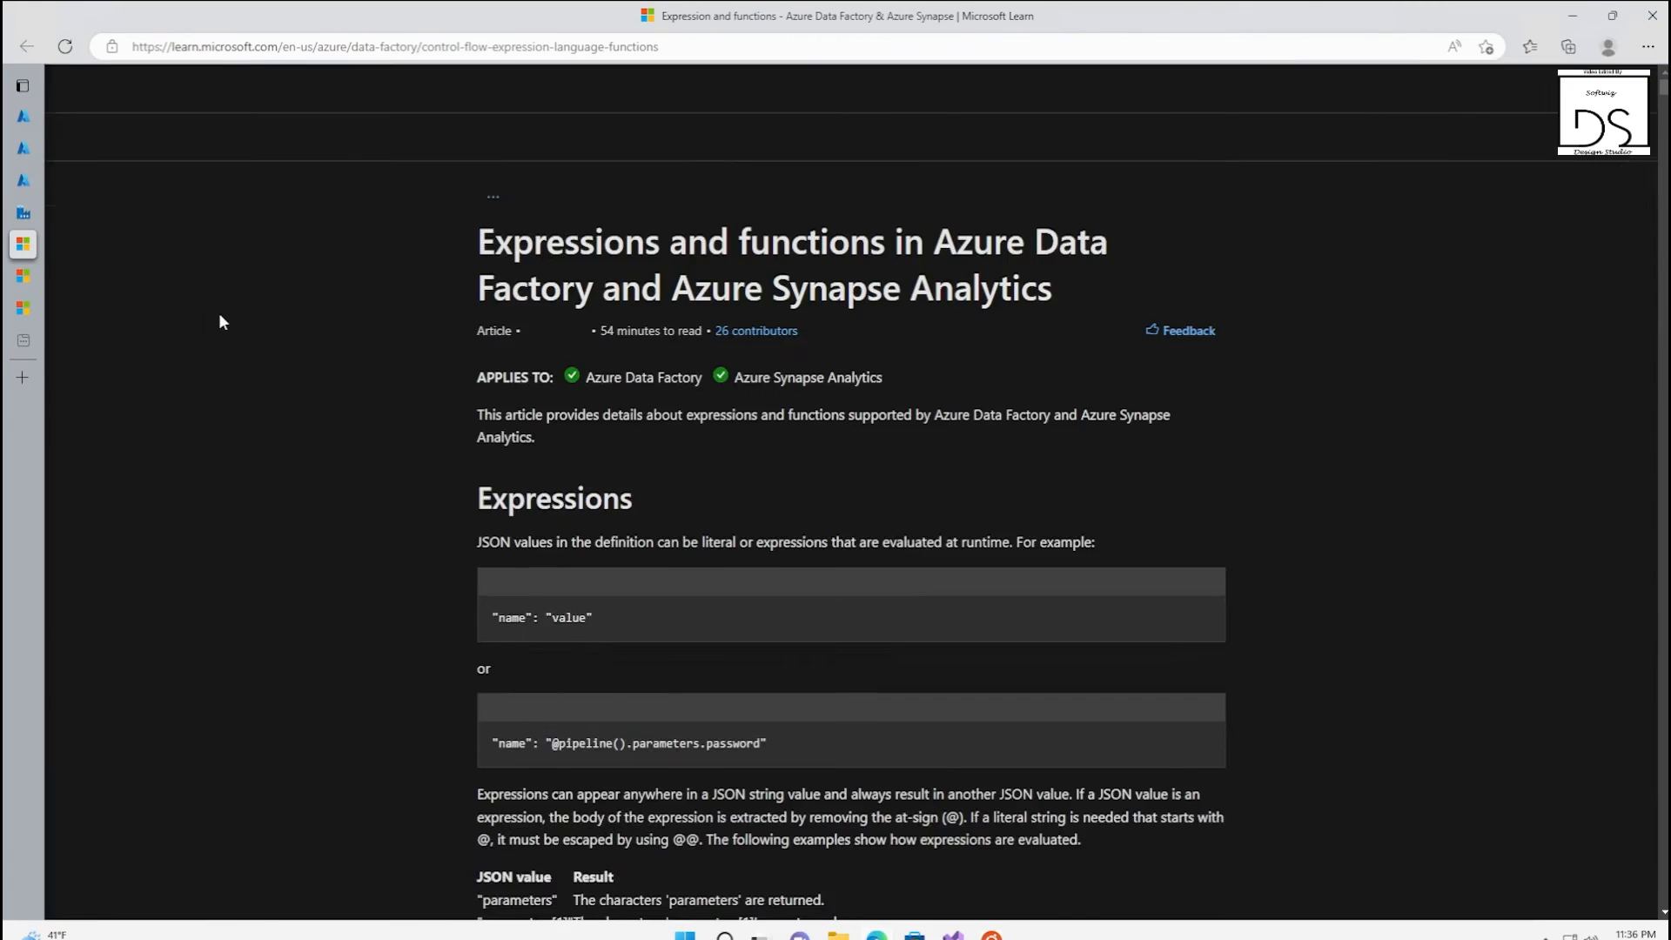
scroll(703, 652, "down", 10)
scroll(704, 662, "down", 1)
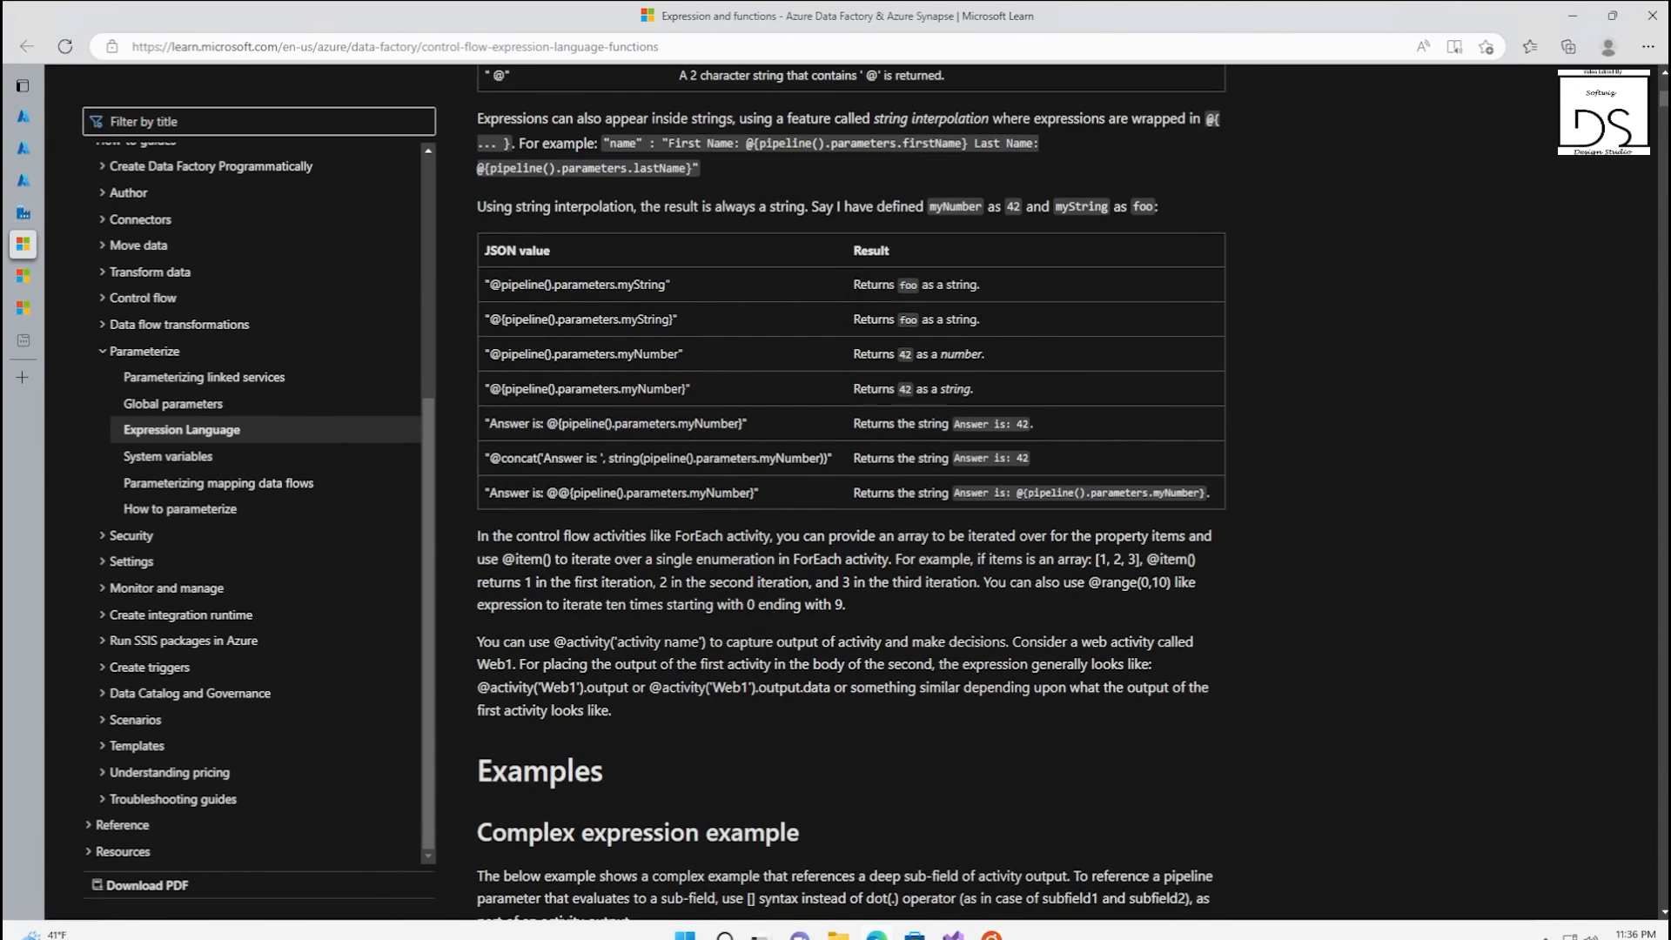
scroll(875, 581, "down", 4)
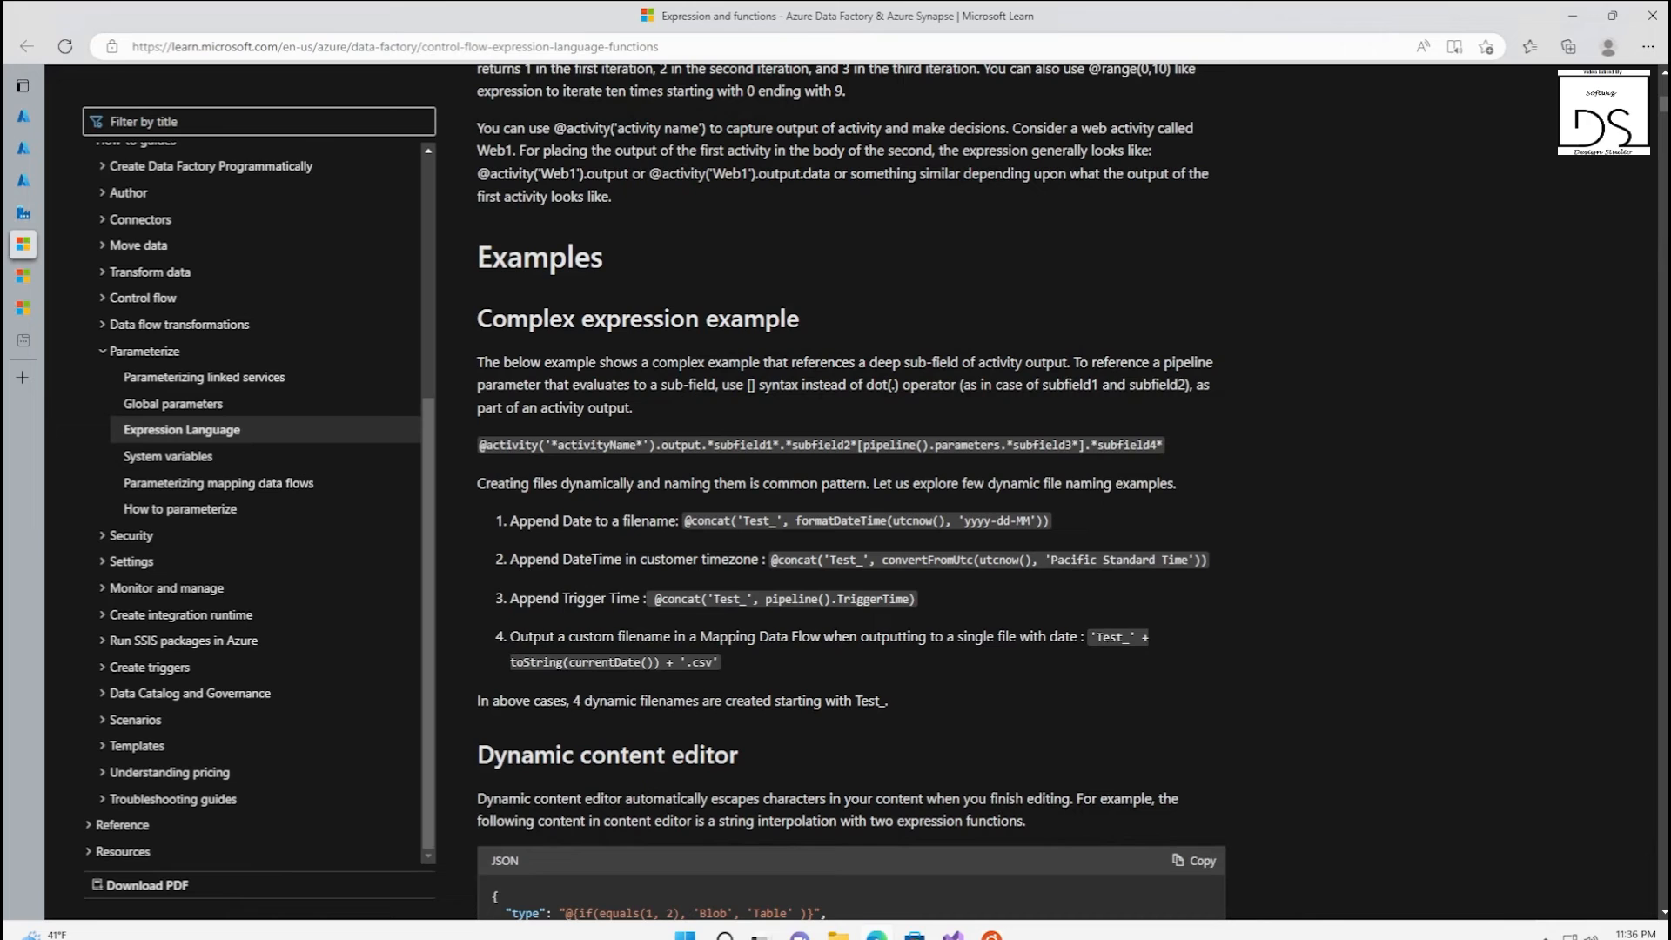
left_click_drag(649, 599, 921, 602)
key("ctrl+c")
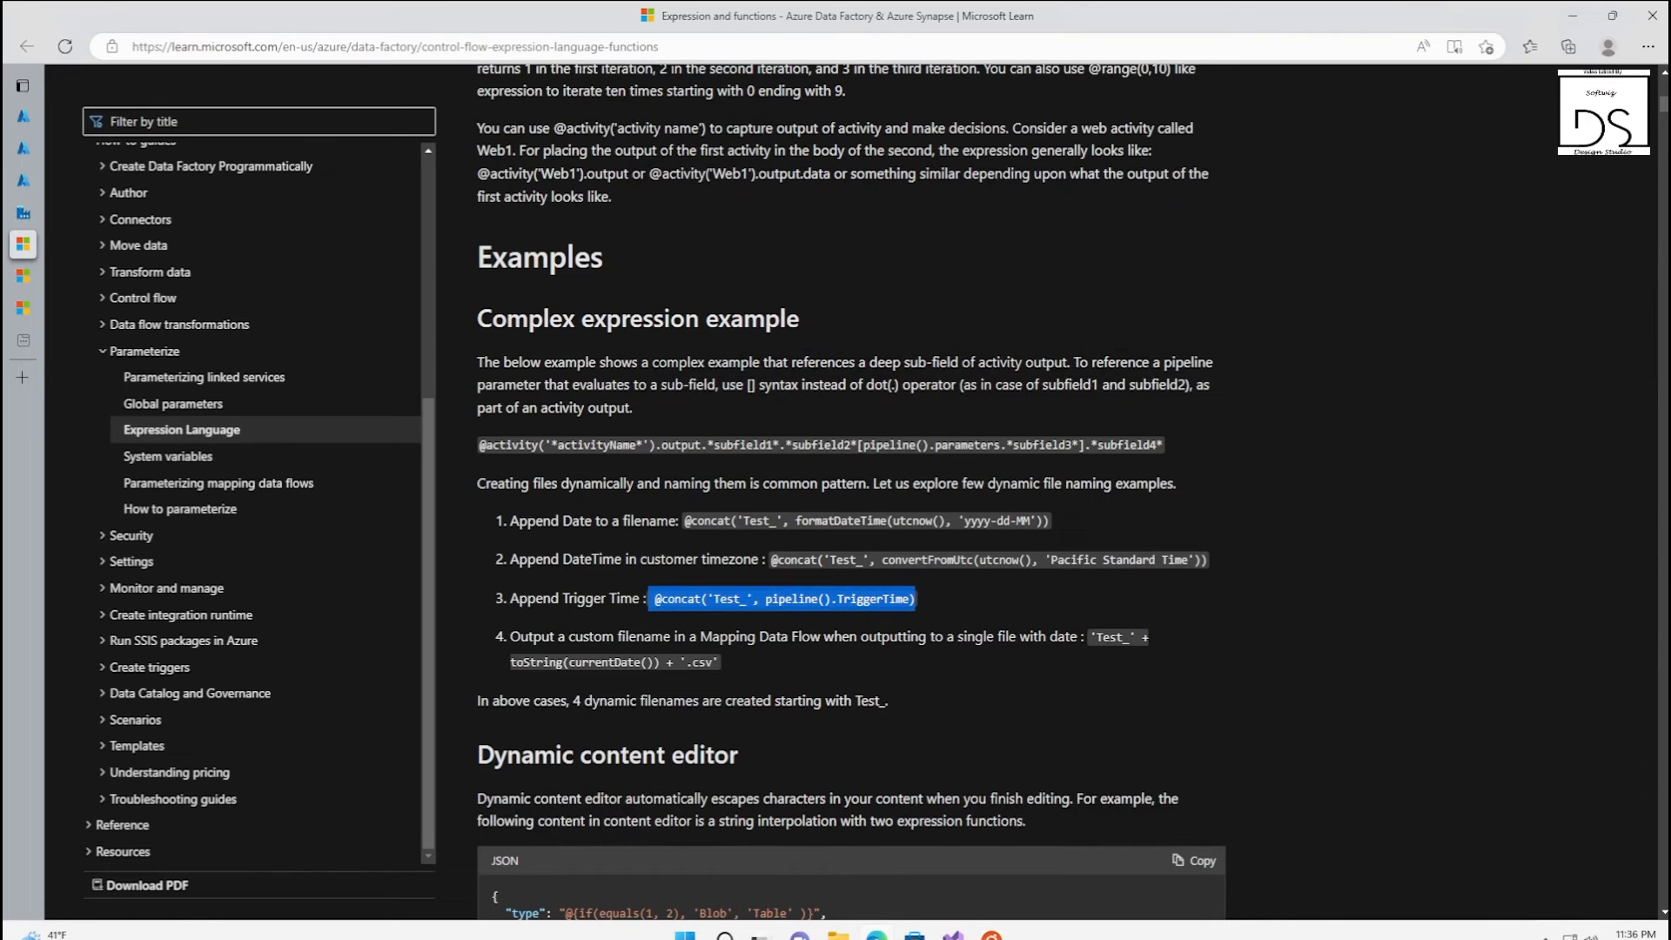
left_click(52, 212)
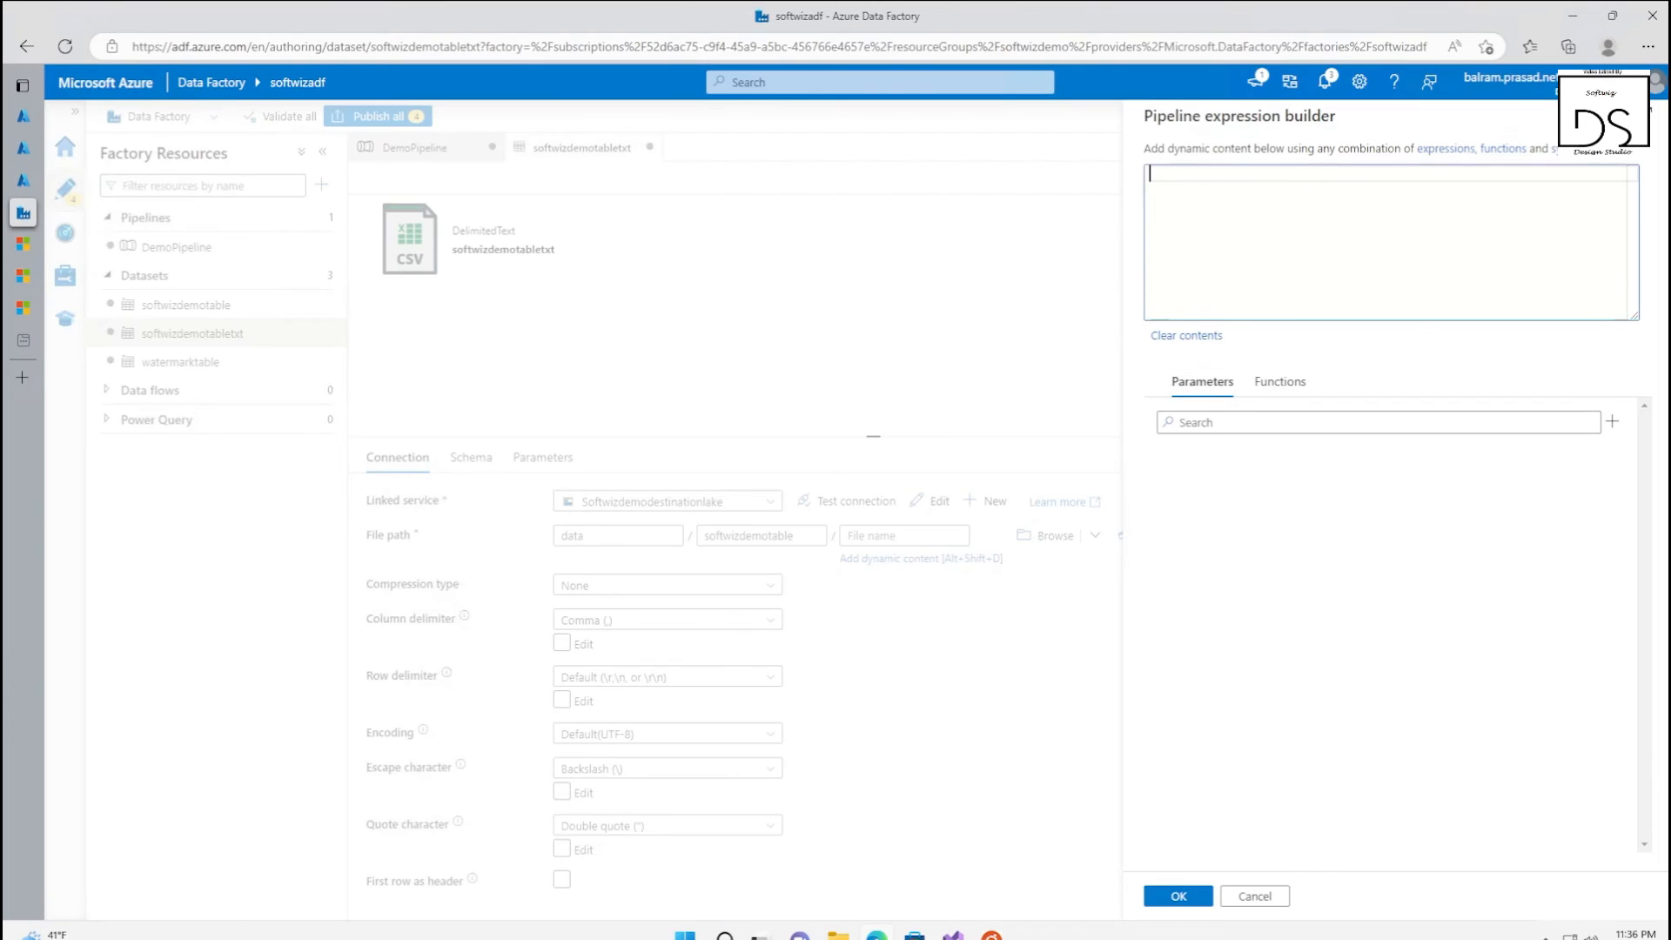
key("ctrl+v")
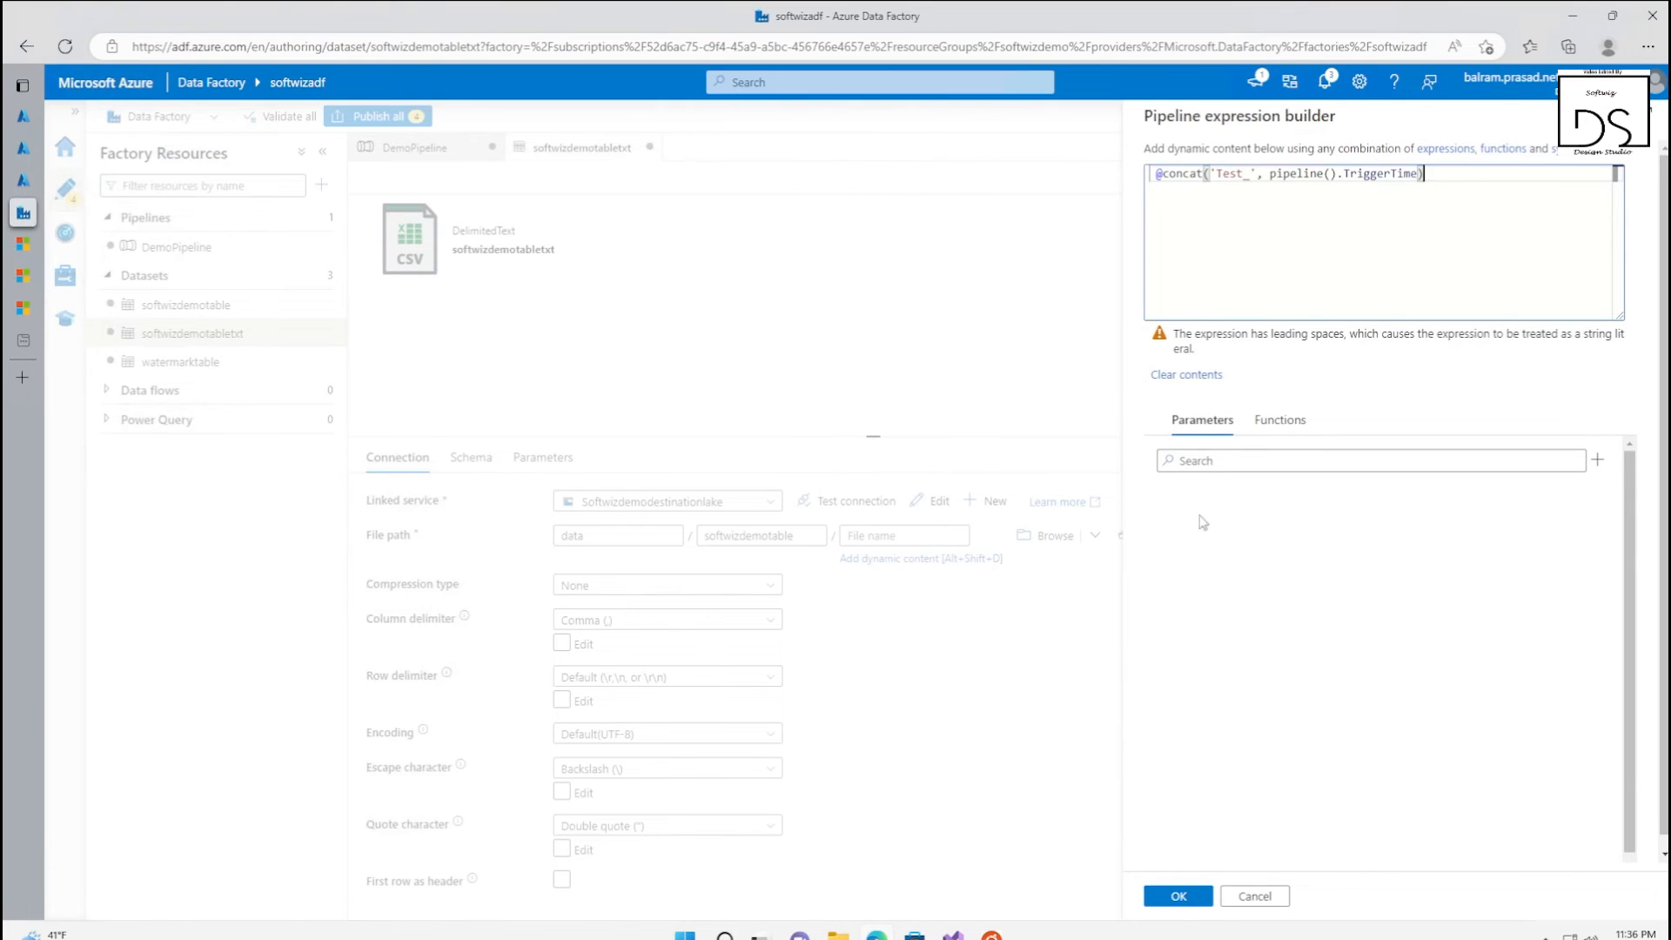
left_click(1179, 896)
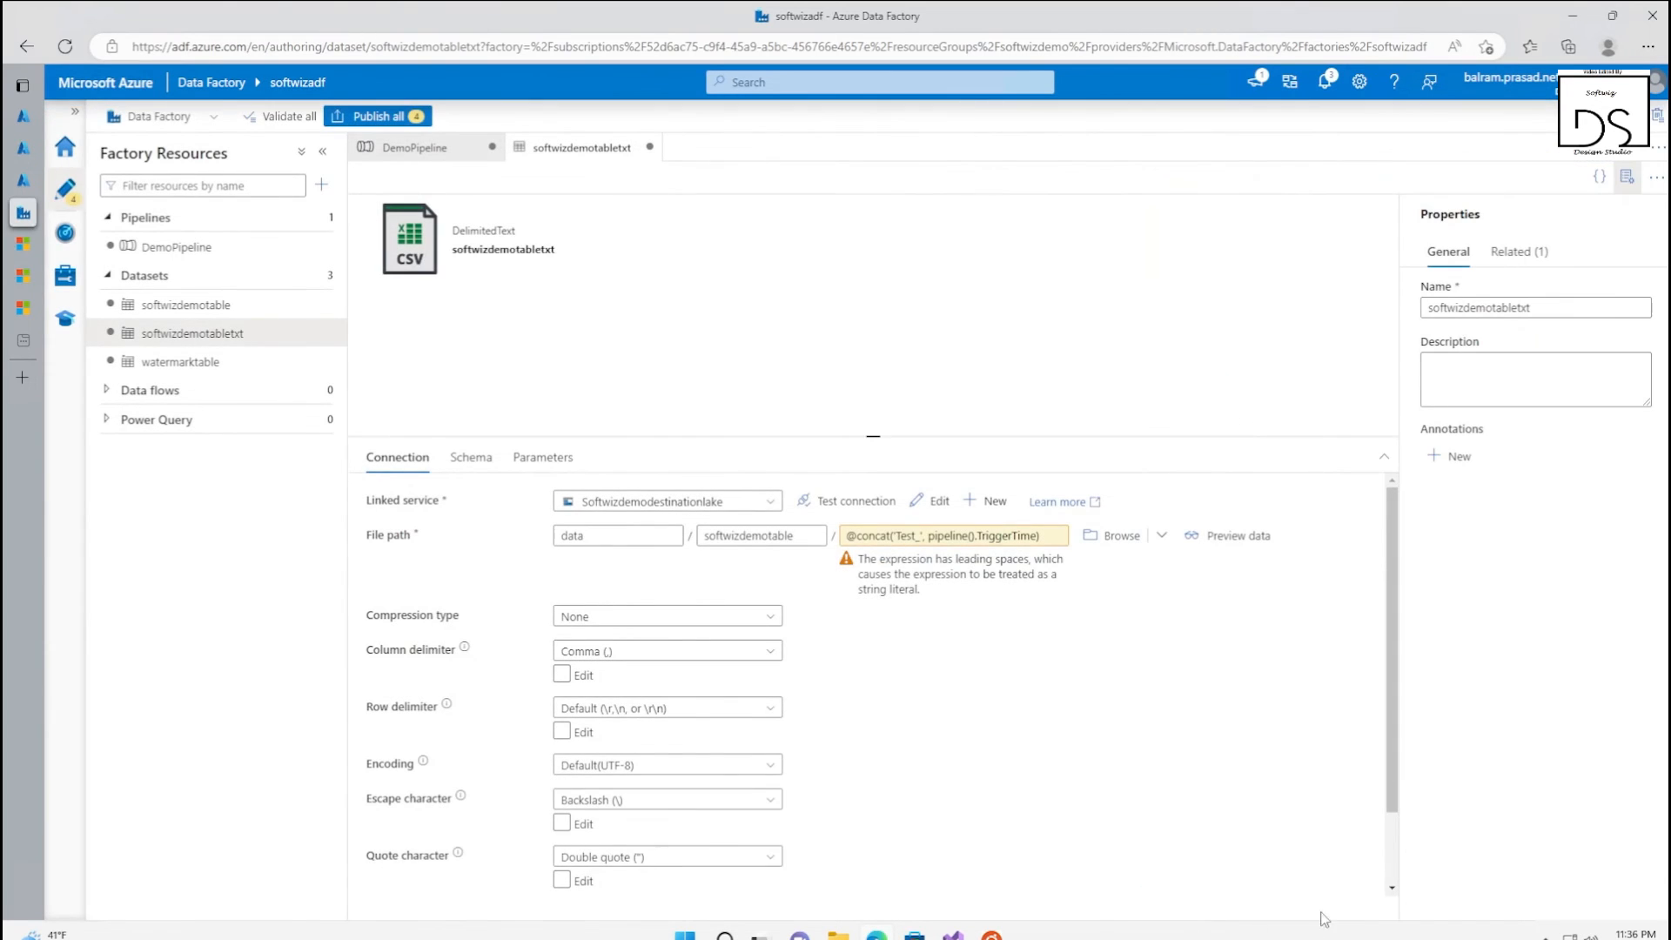
left_click(987, 538)
left_click(1418, 173)
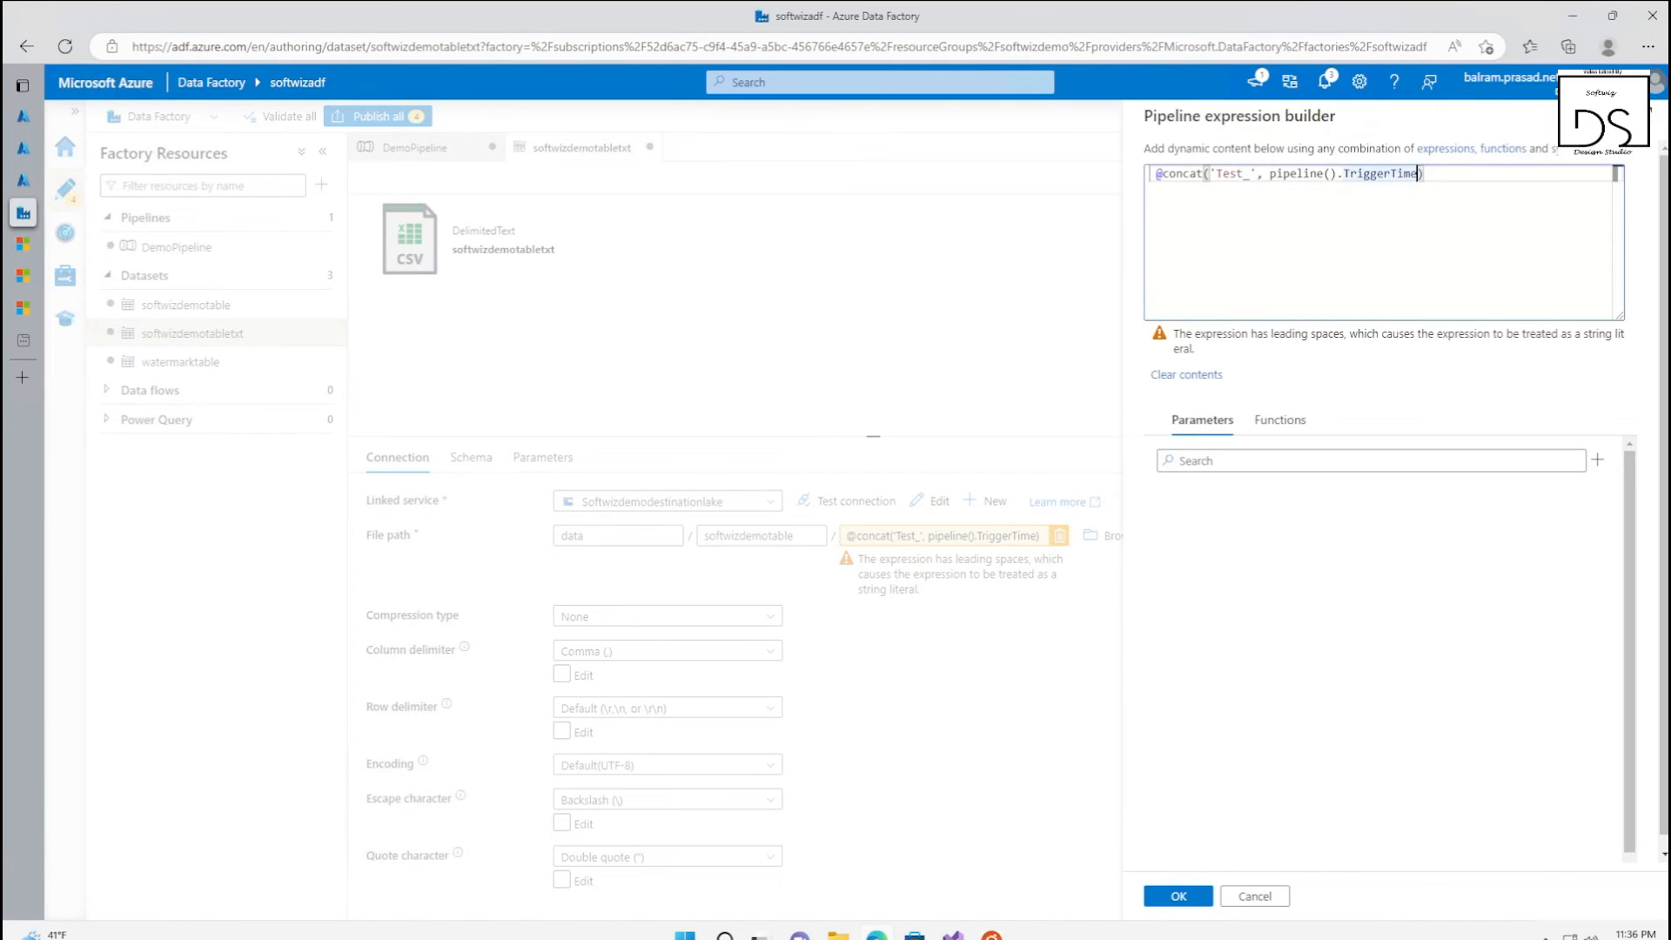
key("Home")
key("BackSpace")
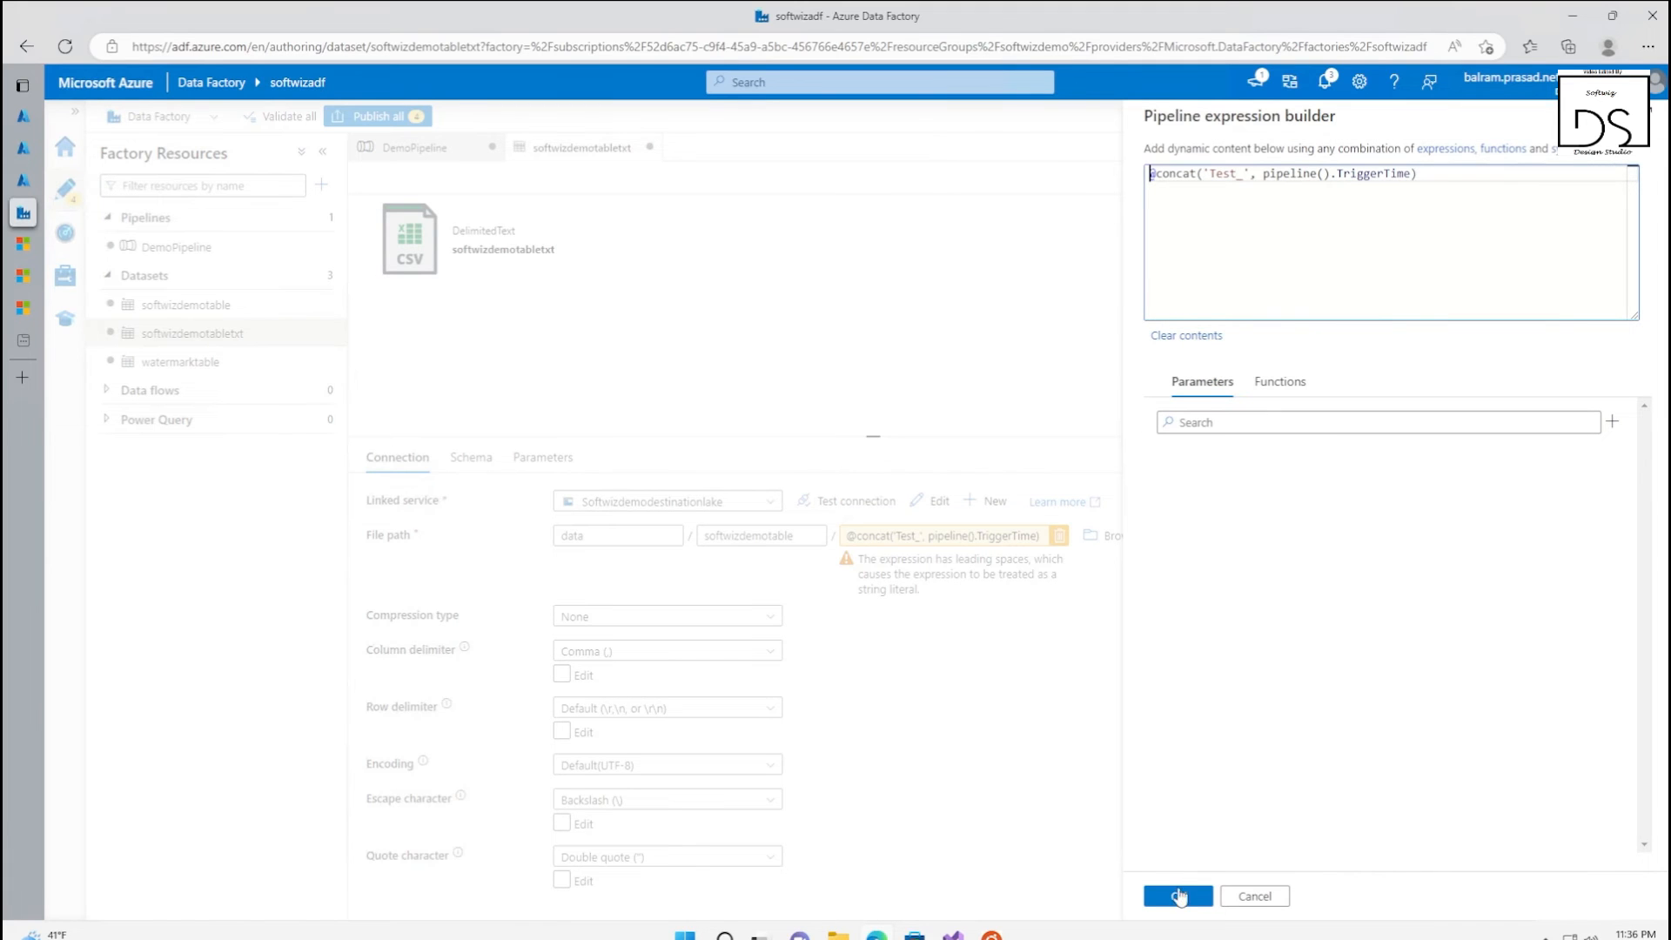
left_click(1181, 896)
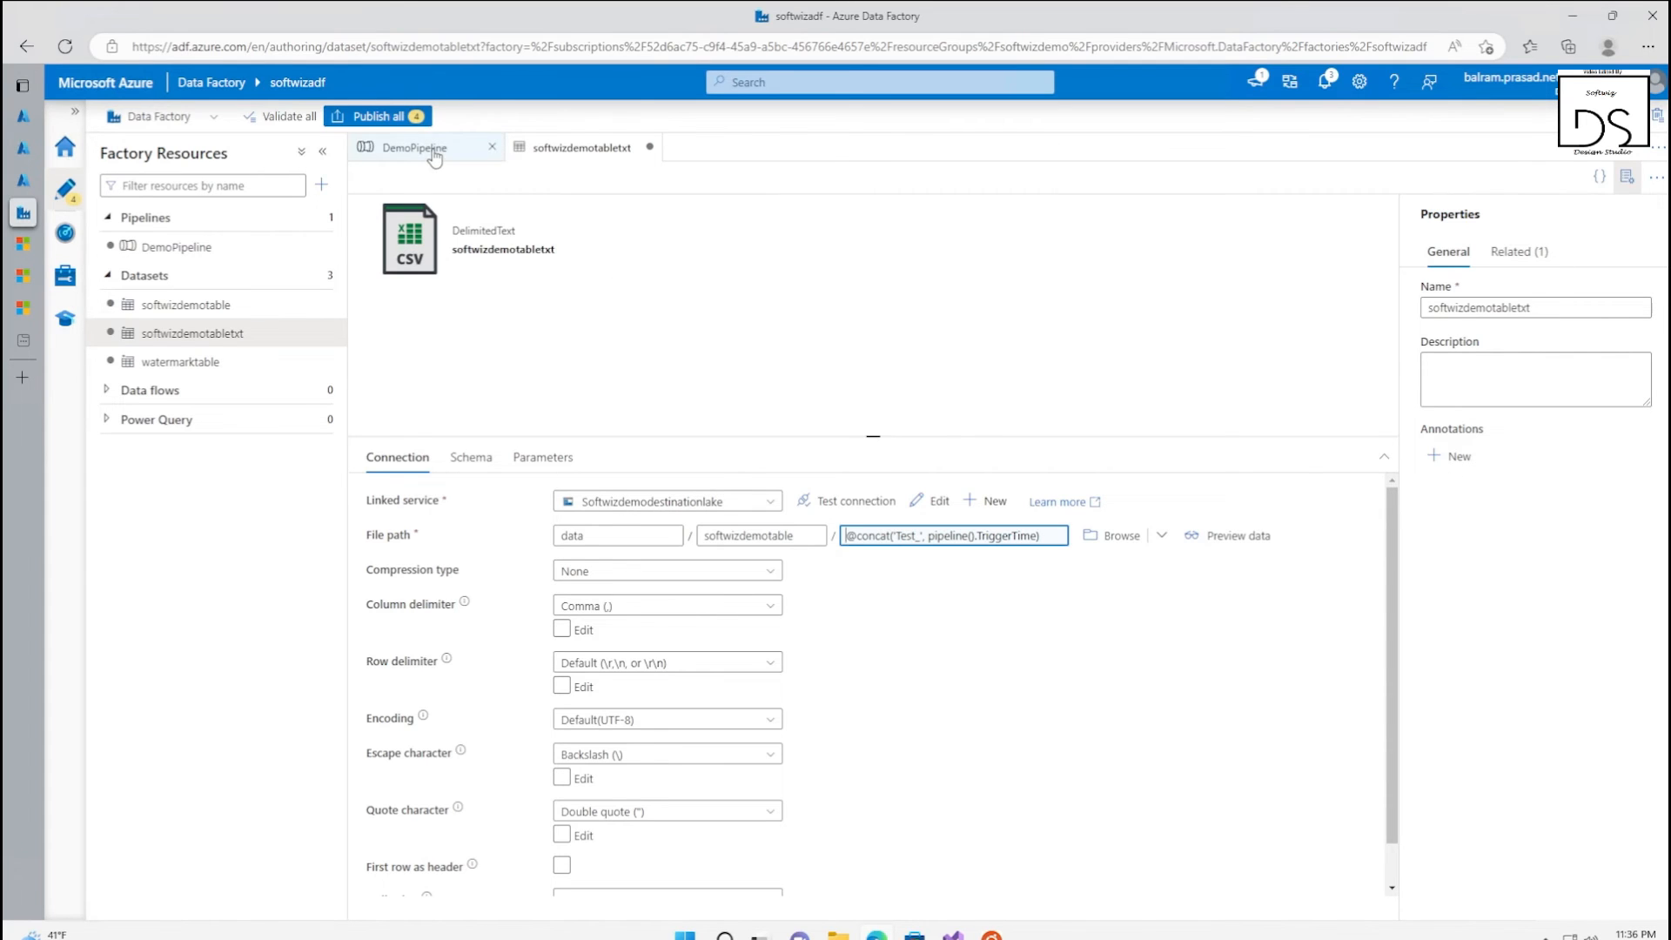
Add a Stored procedure activity to DemoPipeline and connect it to the copy activity's success output
left_click(469, 161)
left_click(1325, 459)
double_click(397, 212)
type("stor")
left_click_drag(418, 275, 1336, 380)
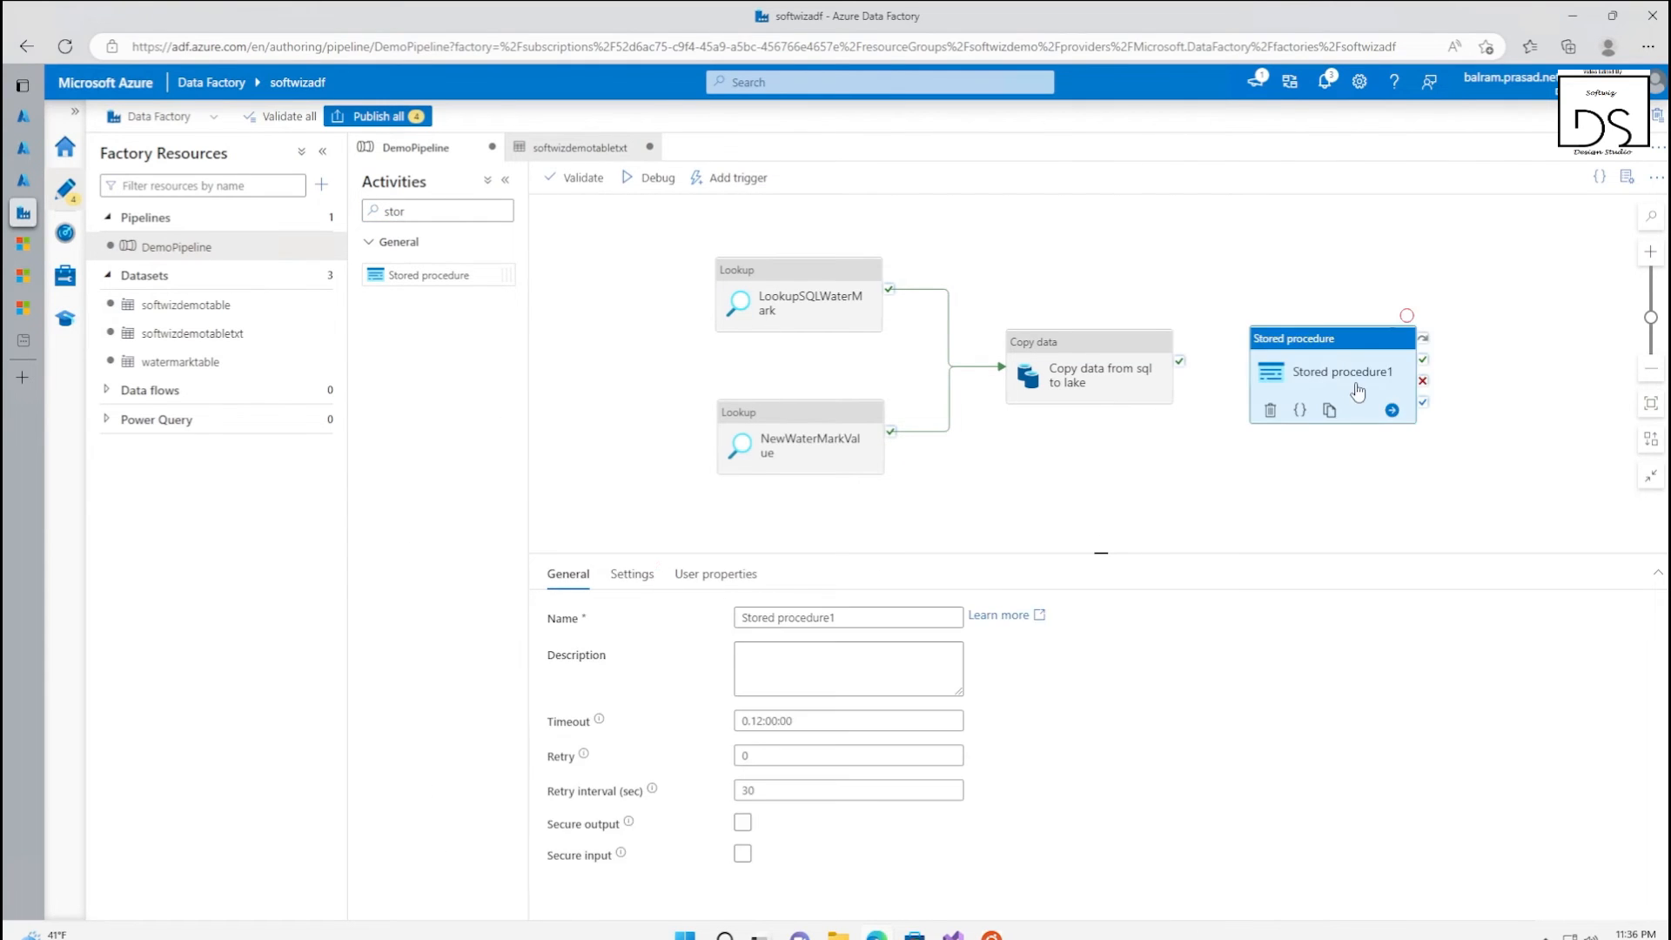
left_click_drag(1182, 370, 1331, 383)
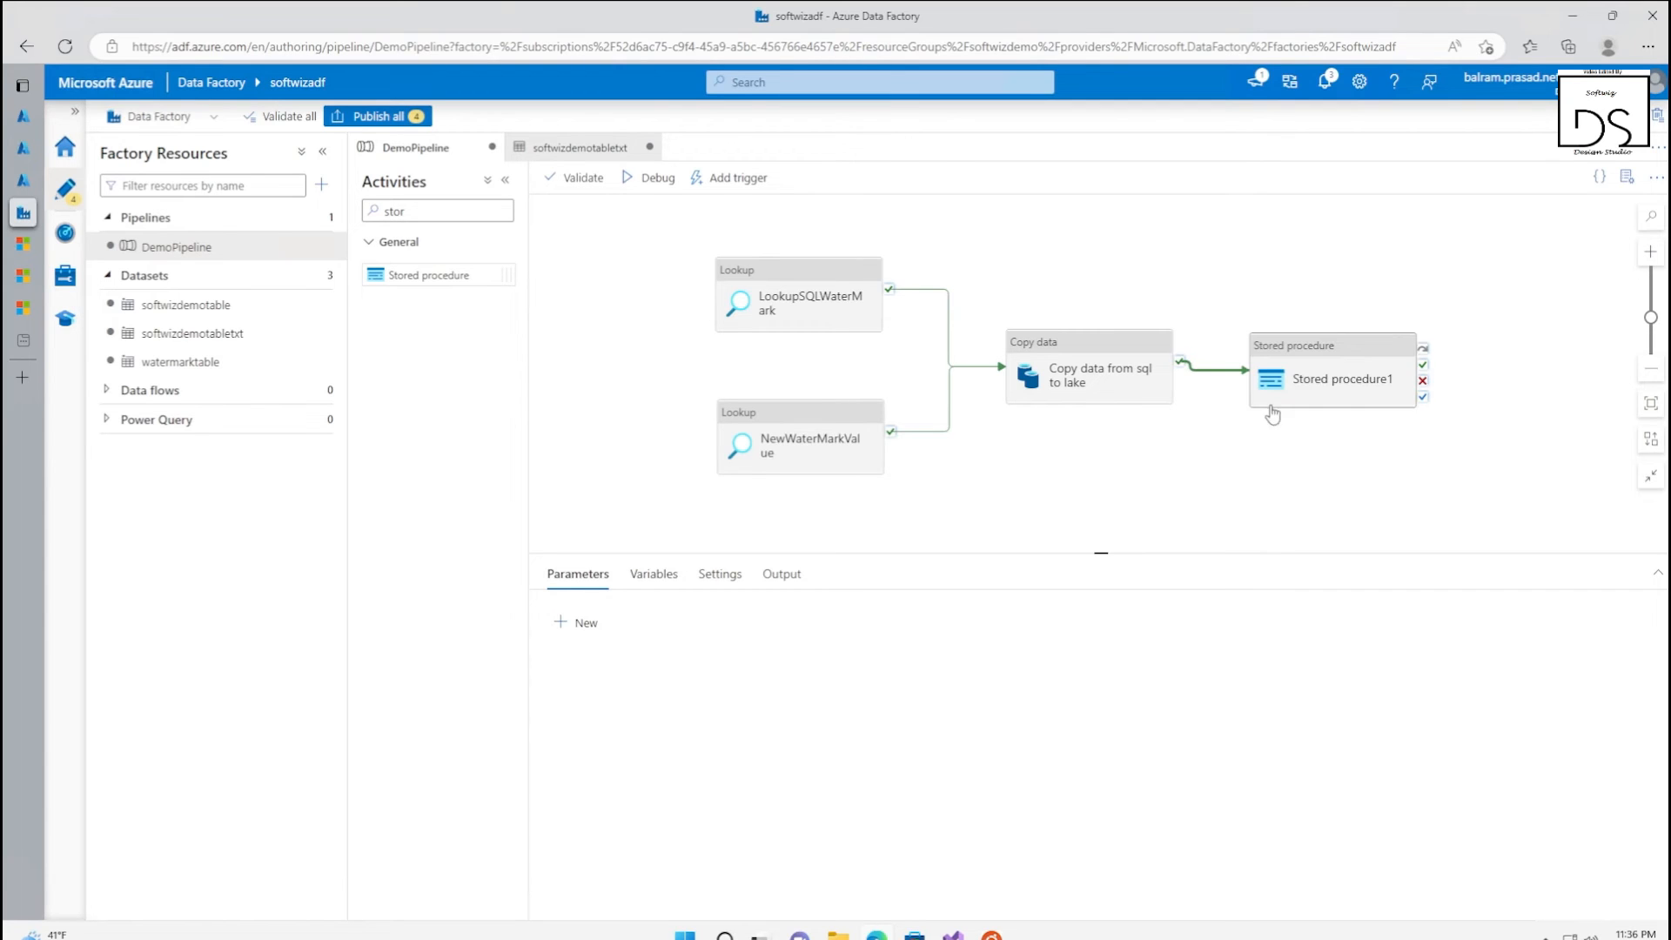
Rename the stored procedure activity as update watermark
left_click(1357, 399)
triple_click(797, 617)
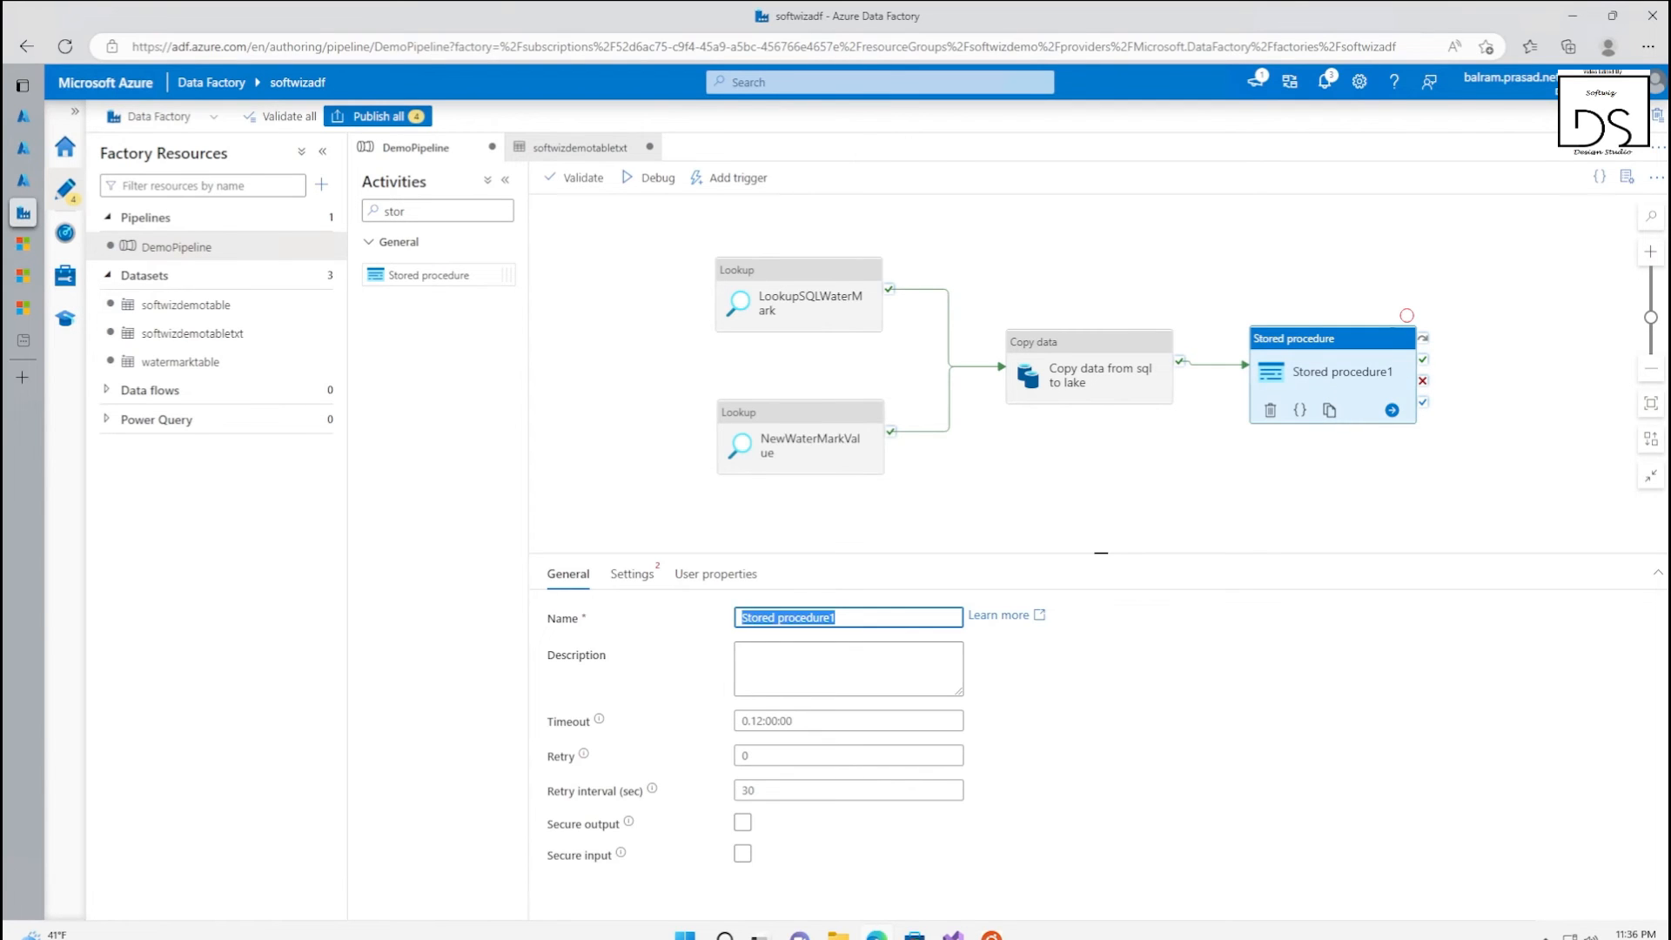
type("updte")
key("BackSpace")
key("BackSpace")
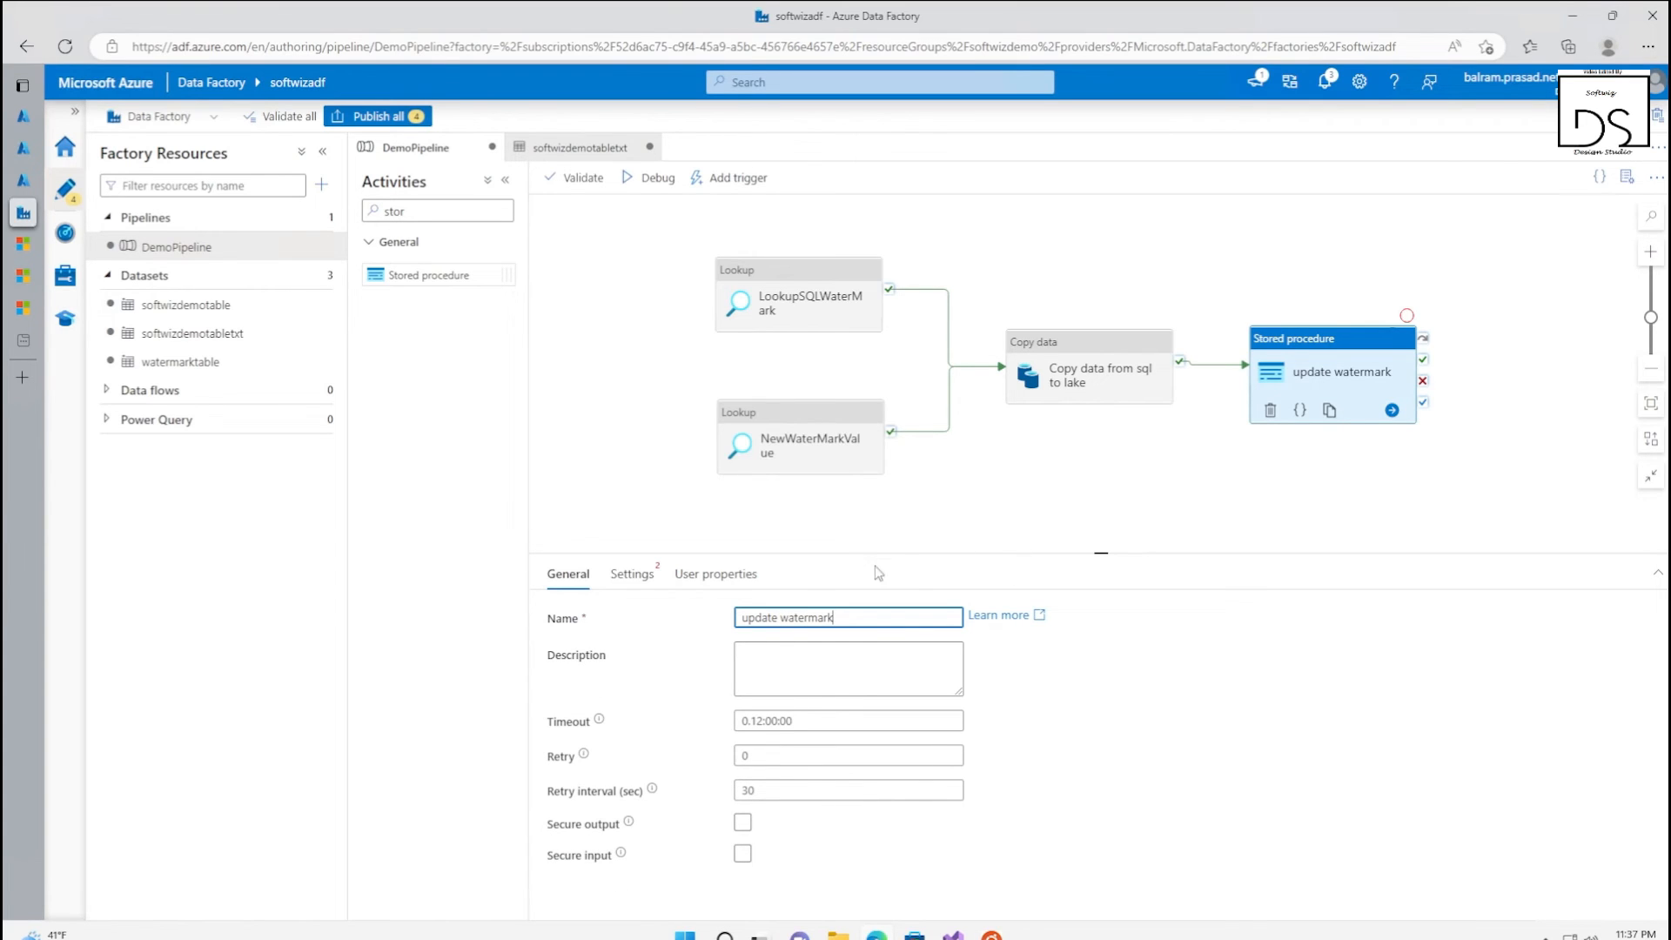
Configure the update watermark activity to run [dbo].[usp_write_watermark] through SoftwizSourceSQL and import the procedure's parameters
left_click(623, 578)
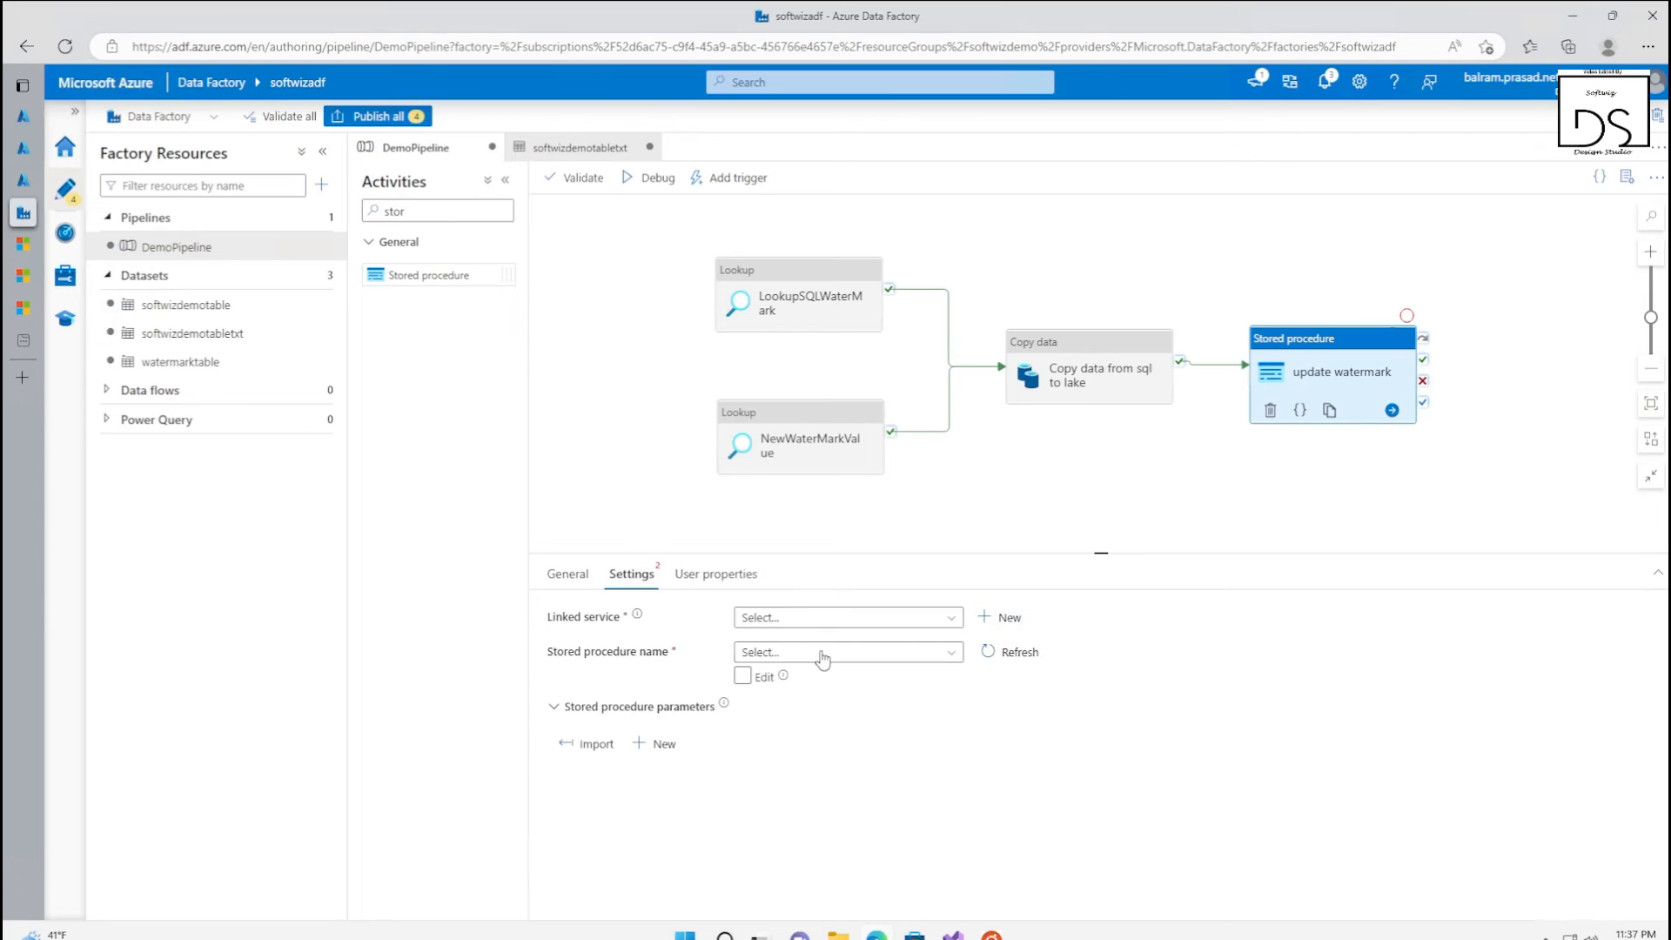
left_click(837, 619)
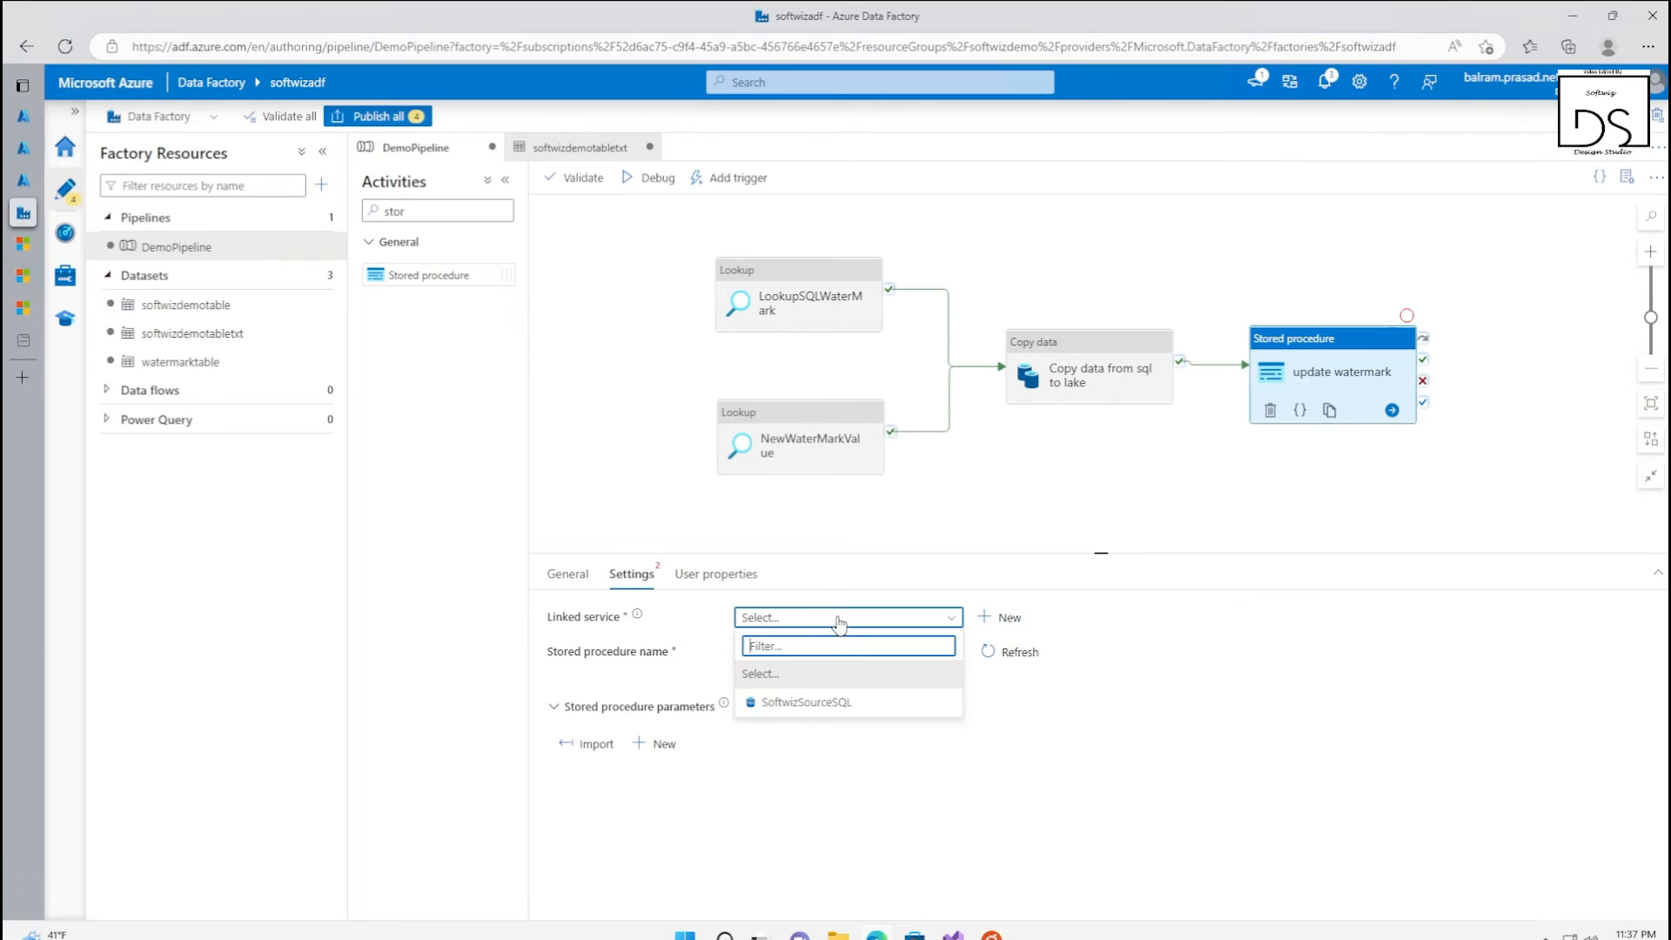
left_click(812, 703)
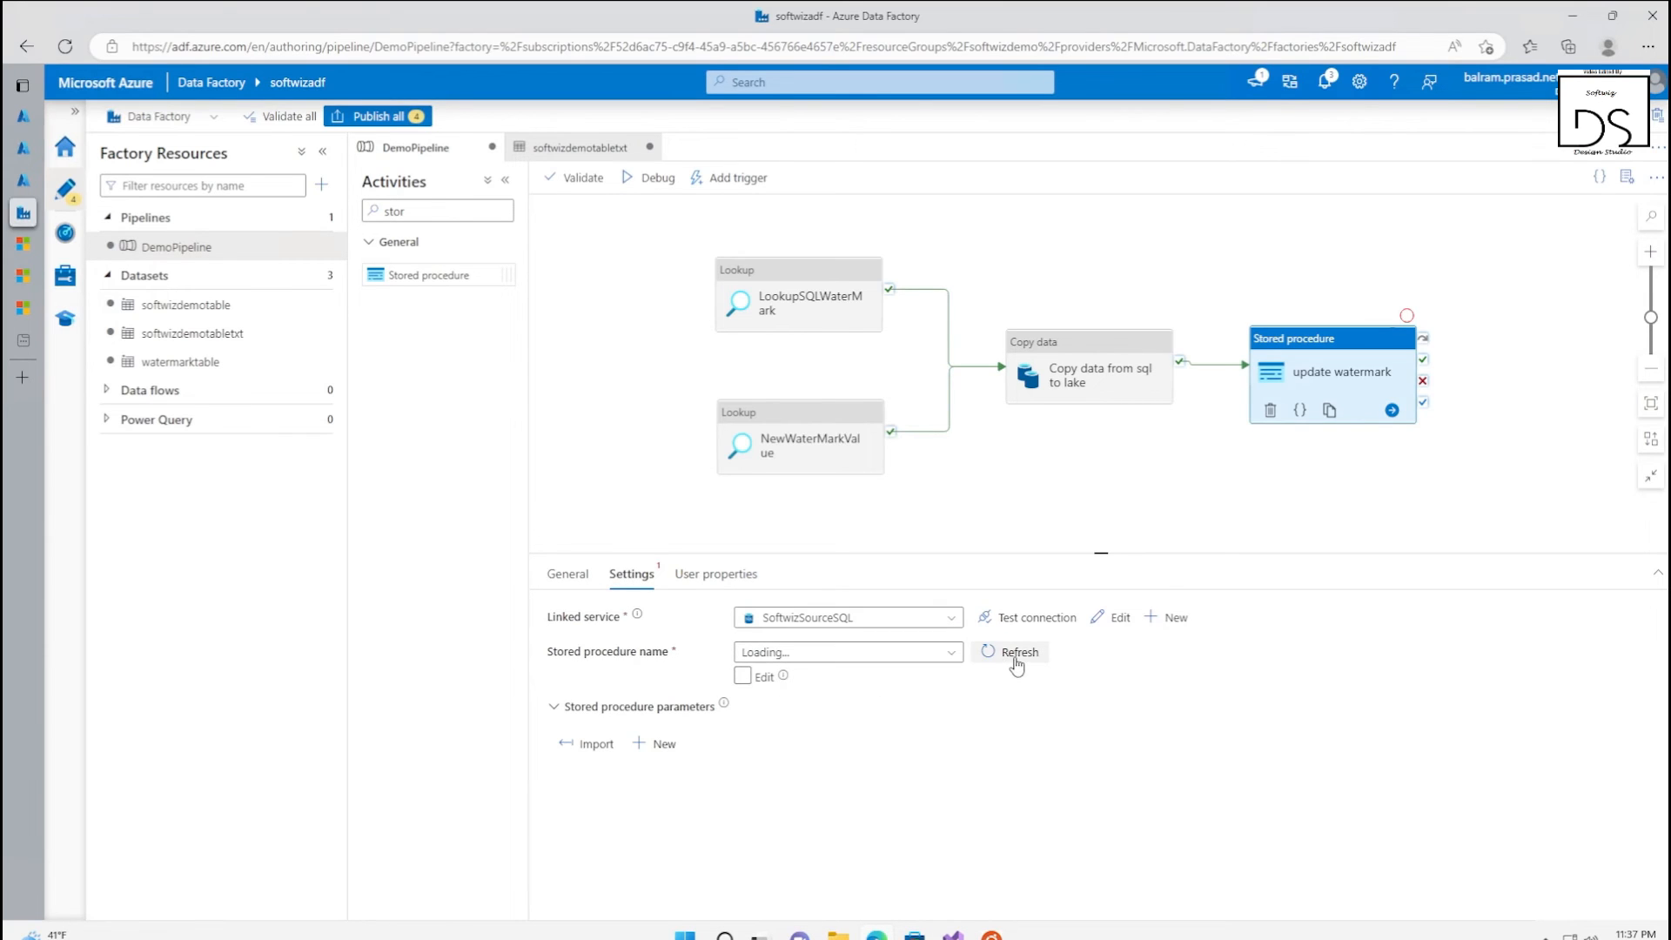
left_click(950, 655)
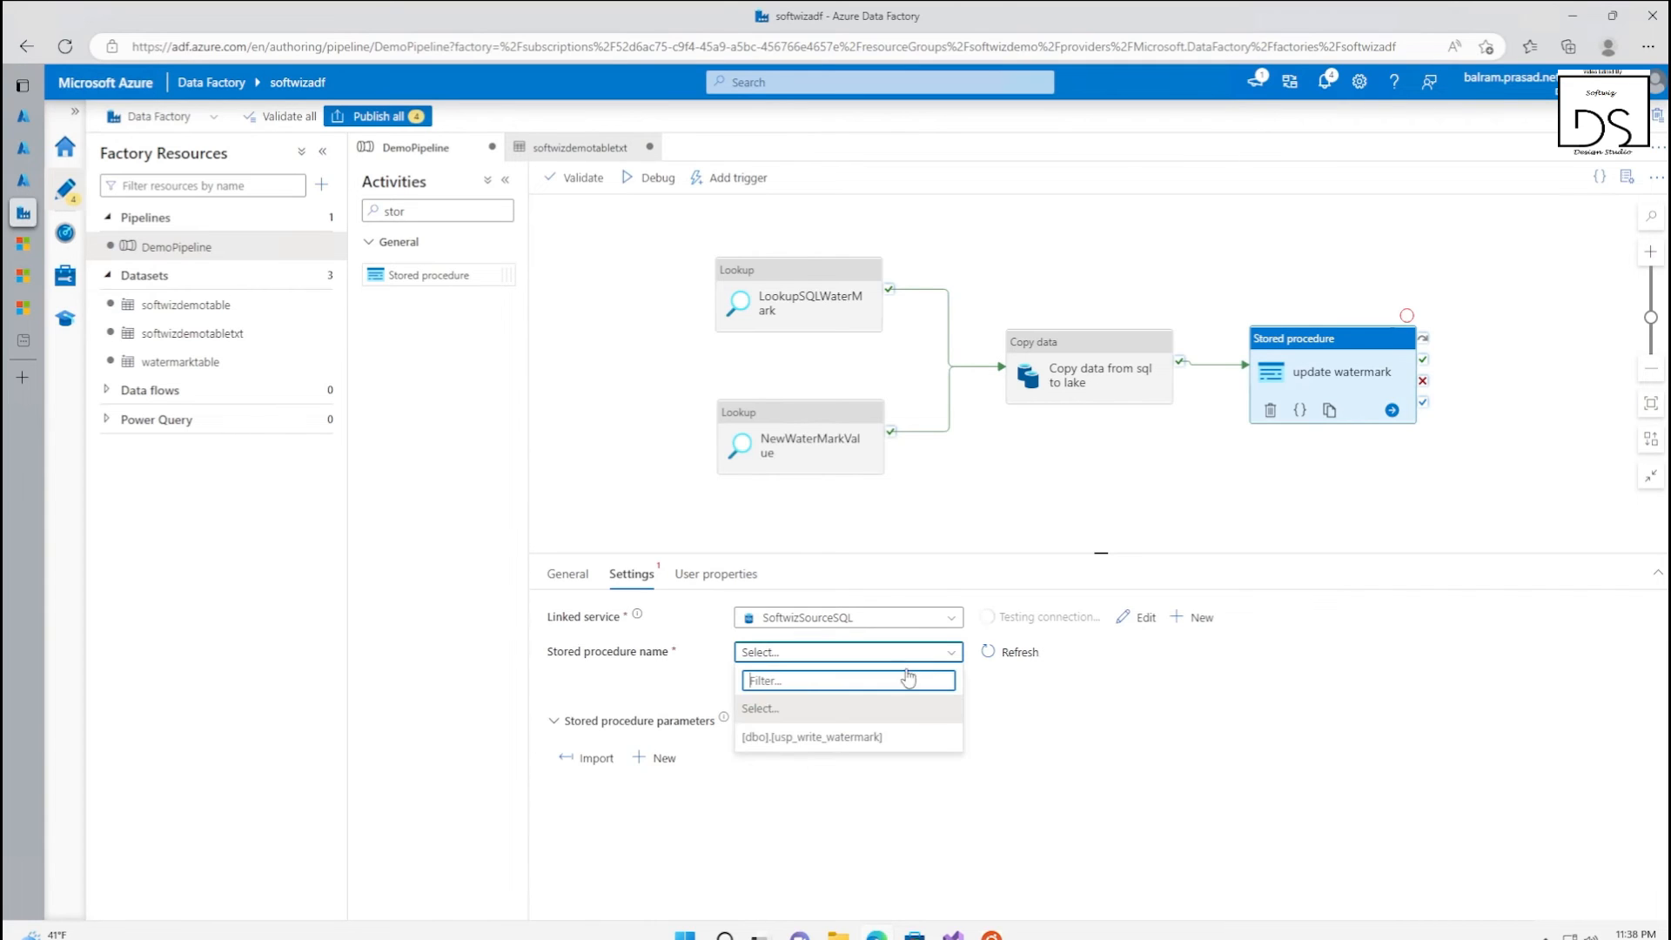
left_click(832, 738)
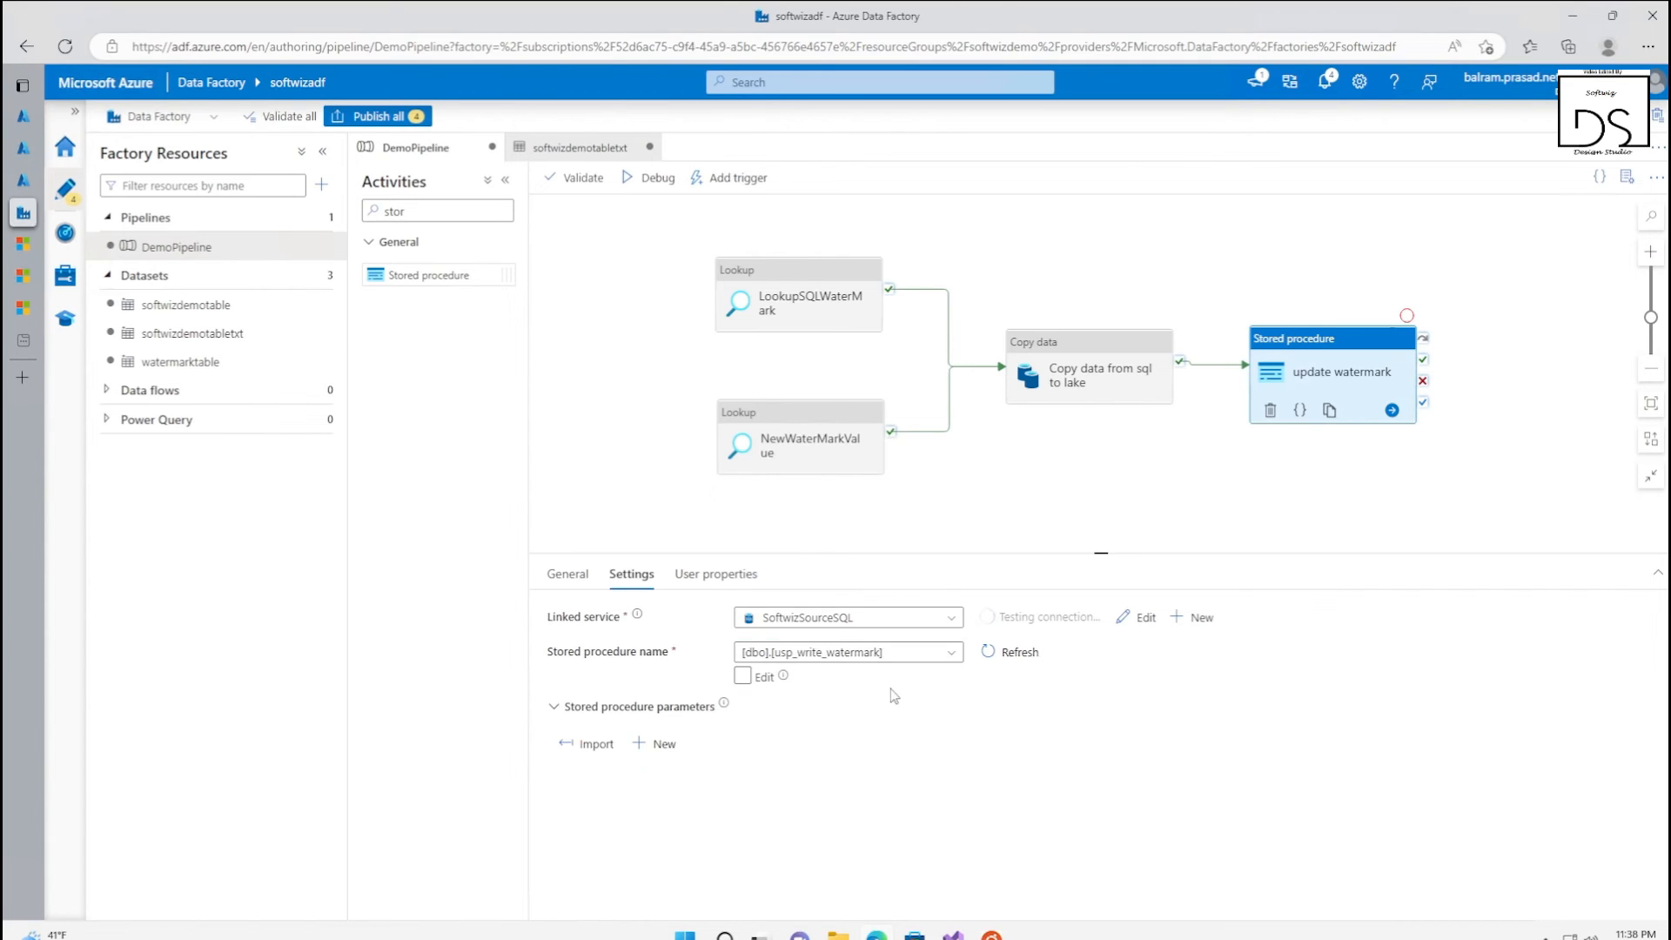
left_click(595, 750)
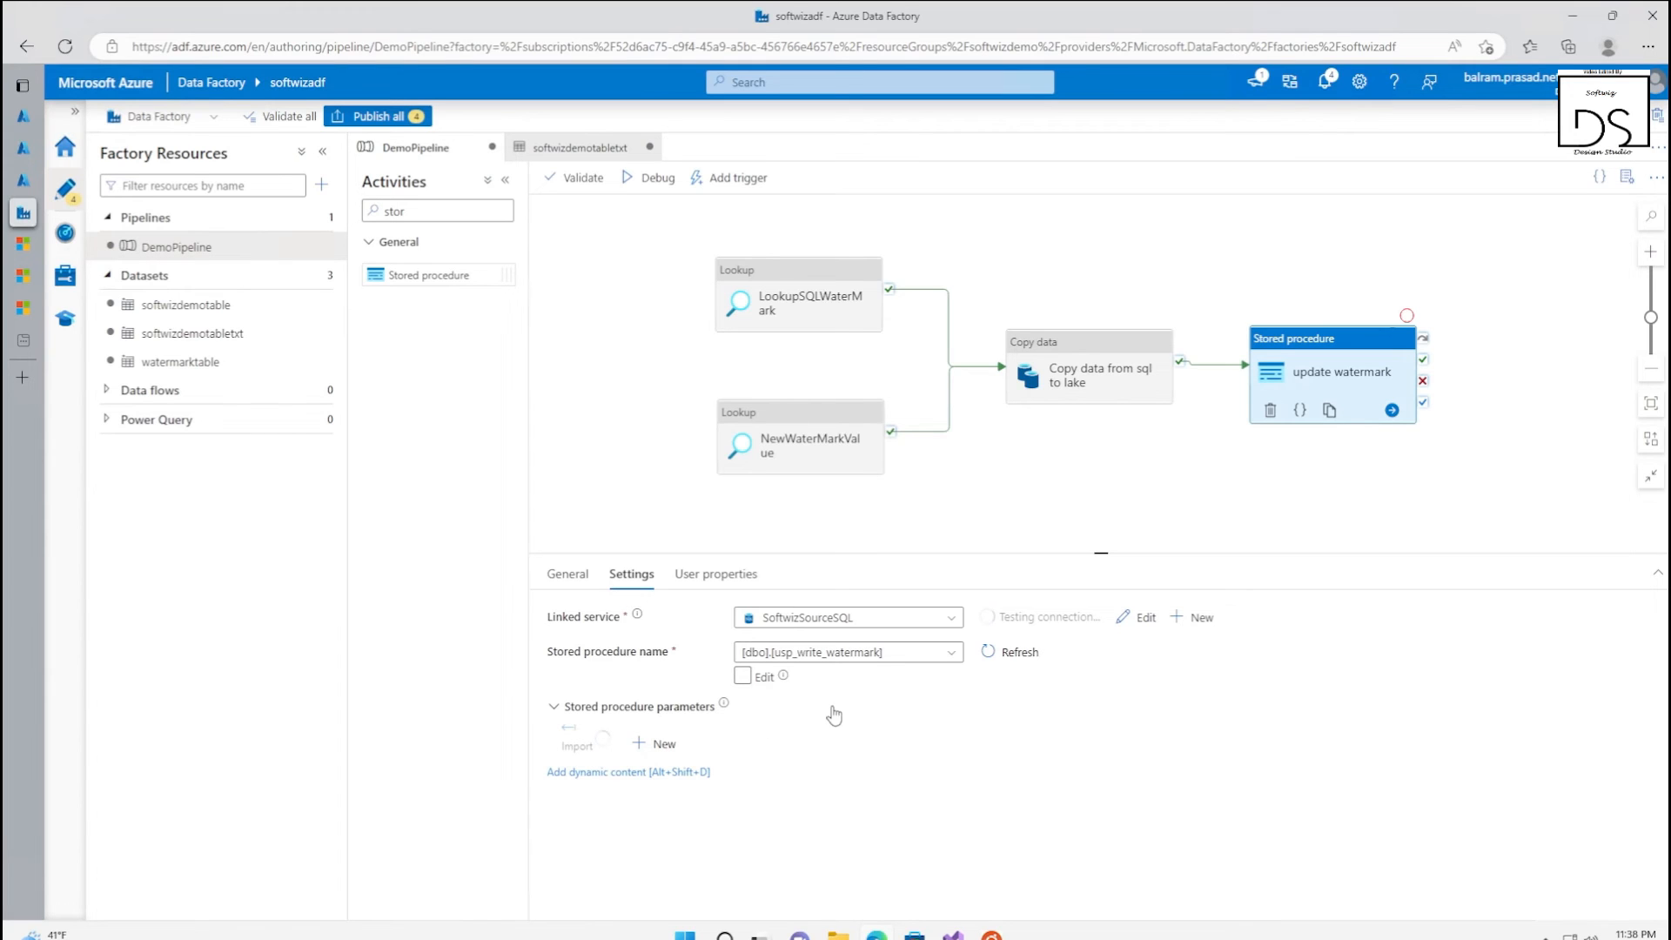
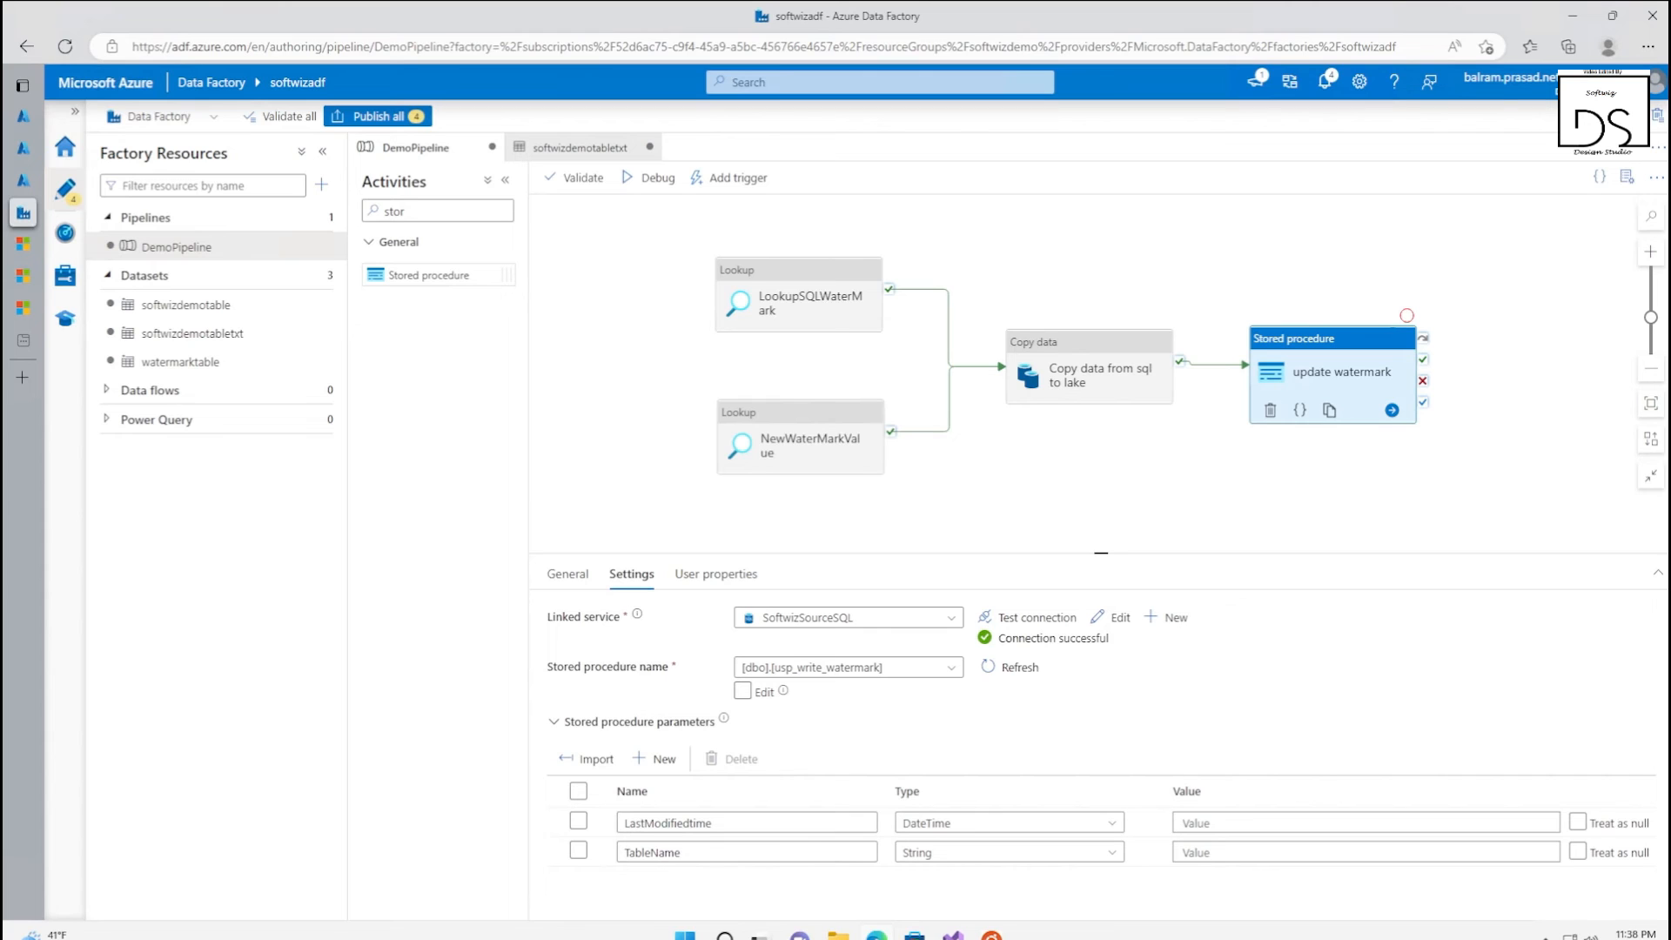
Set the procedure's TableName parameter to softwizdemotable and LastModifiedtime to @{activity('NewWaterMarkValue').output.firstRow.newwatermarkvalue}
left_click(1240, 854)
type("softwizdemotable")
left_click(1244, 824)
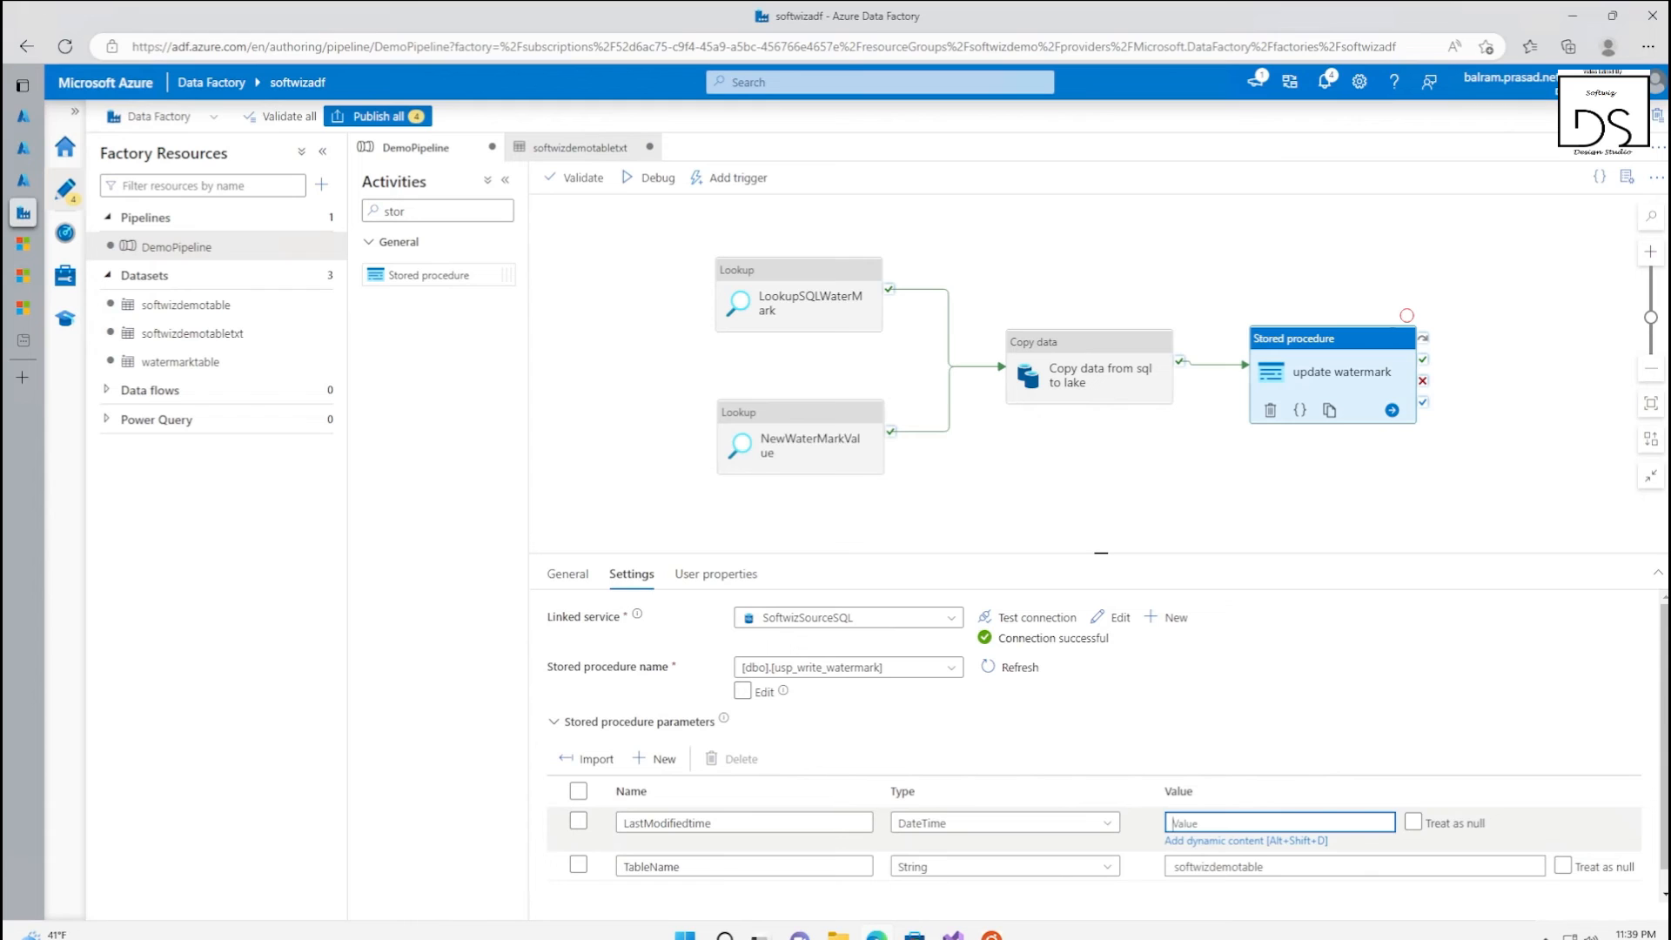
type("@{activity('NewWaterMarkValue').output.firstRow.newwatermarkvalue}")
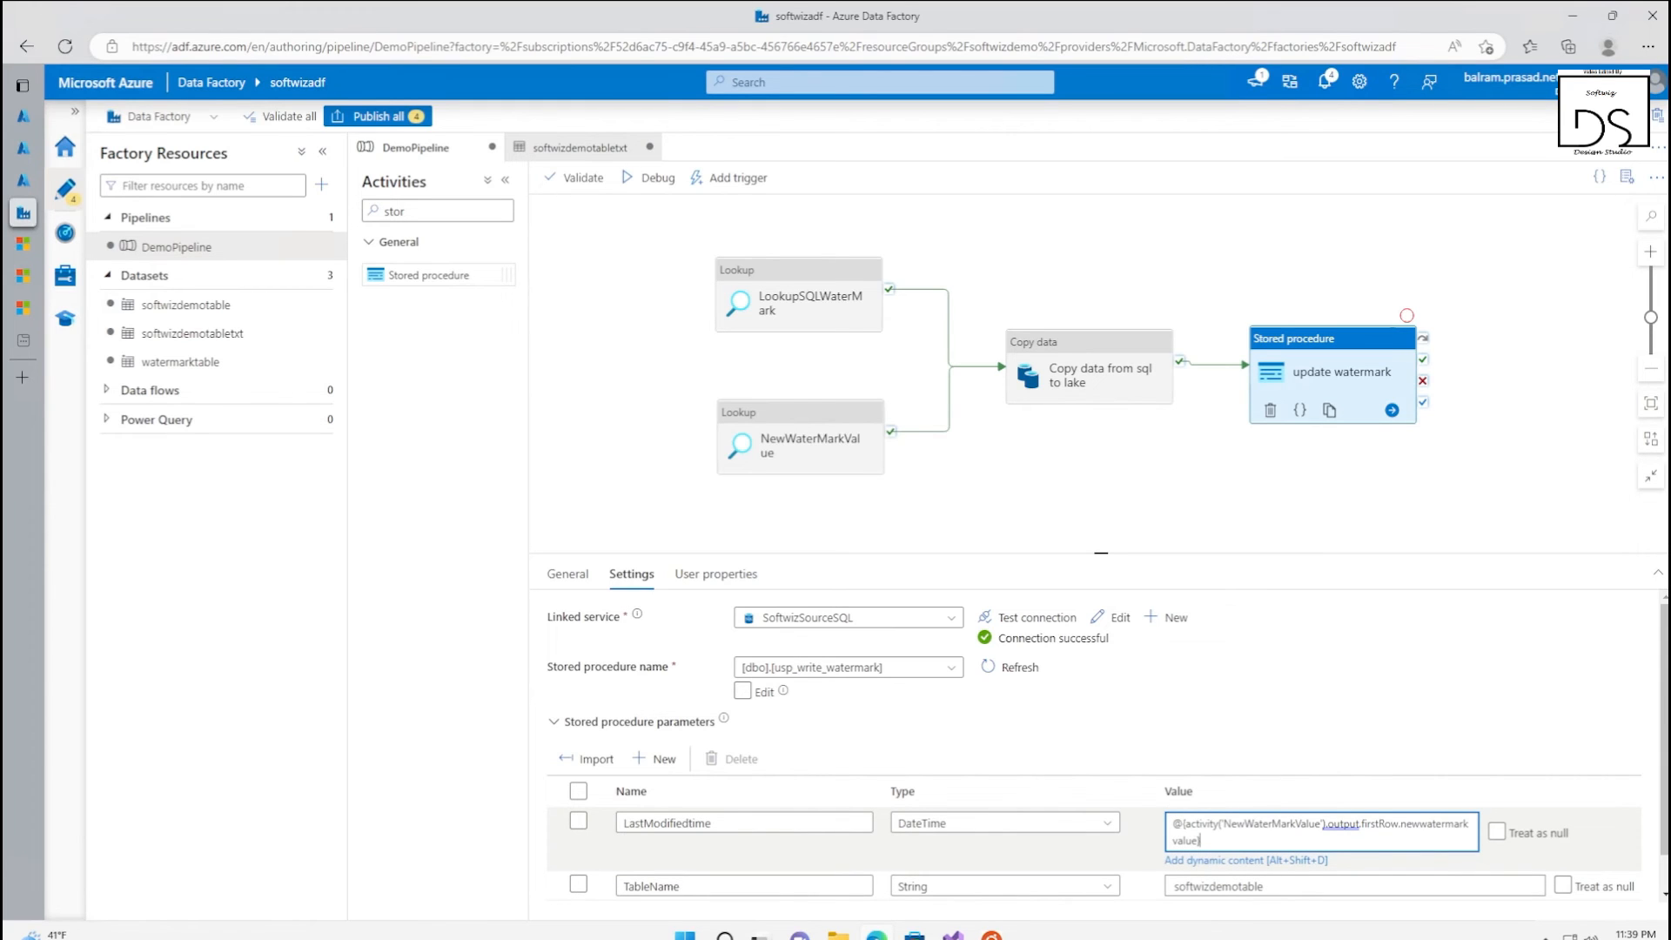
double_click(1272, 824)
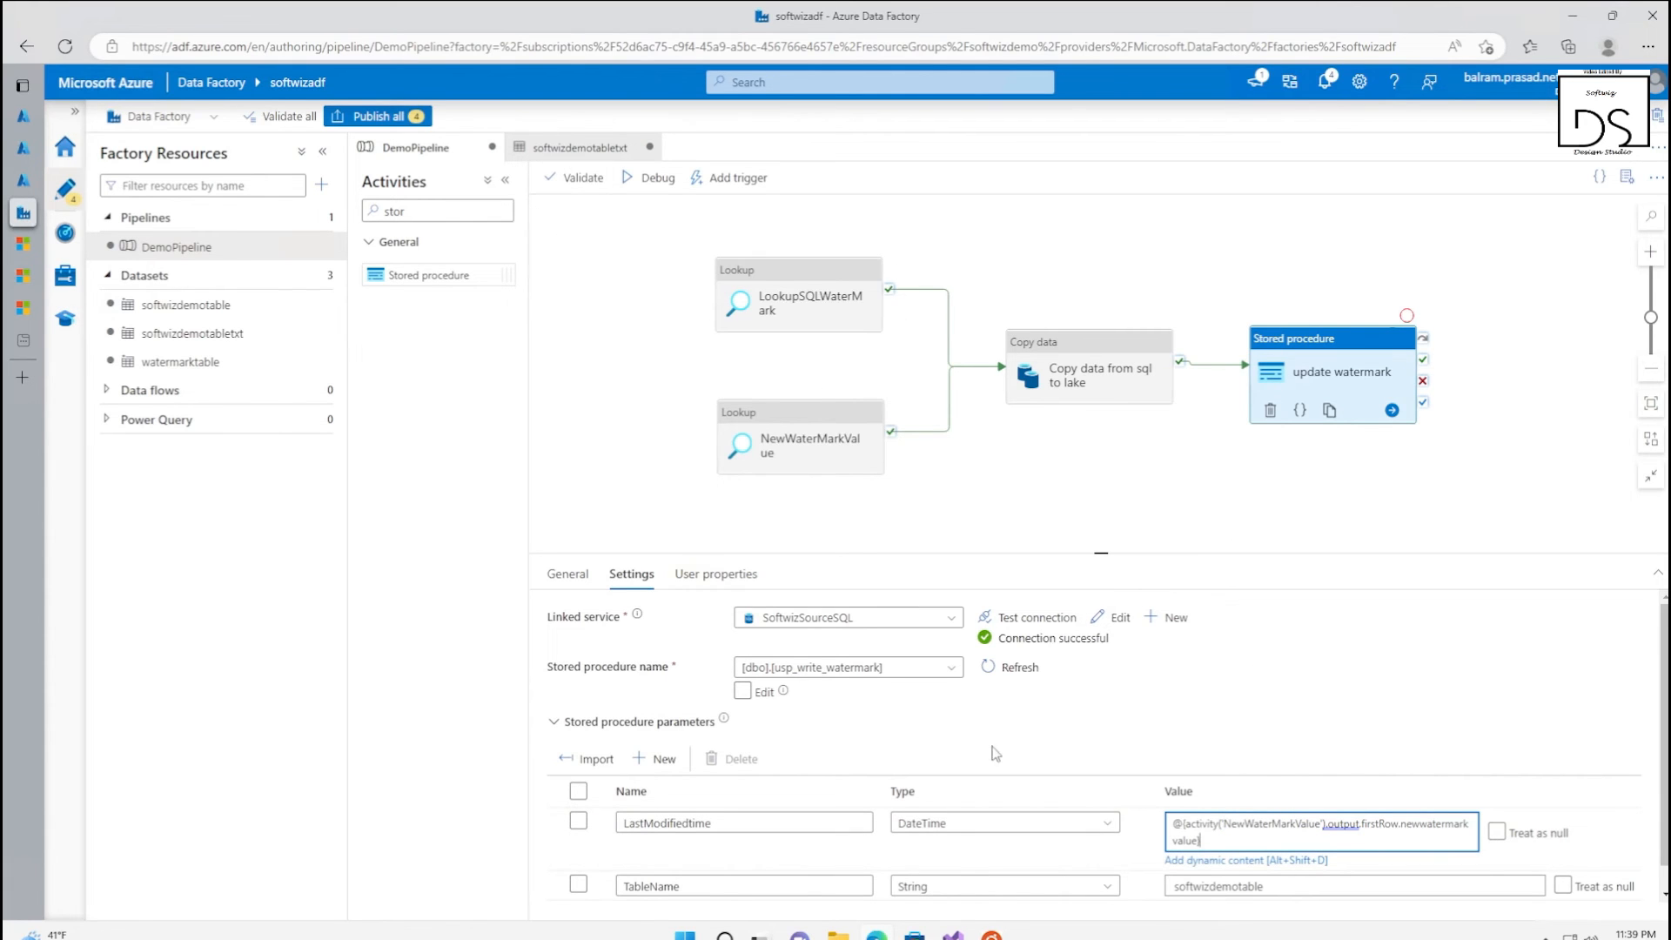
Publish all pending pipeline and dataset changes and trigger DemoPipeline to run now
left_click(387, 115)
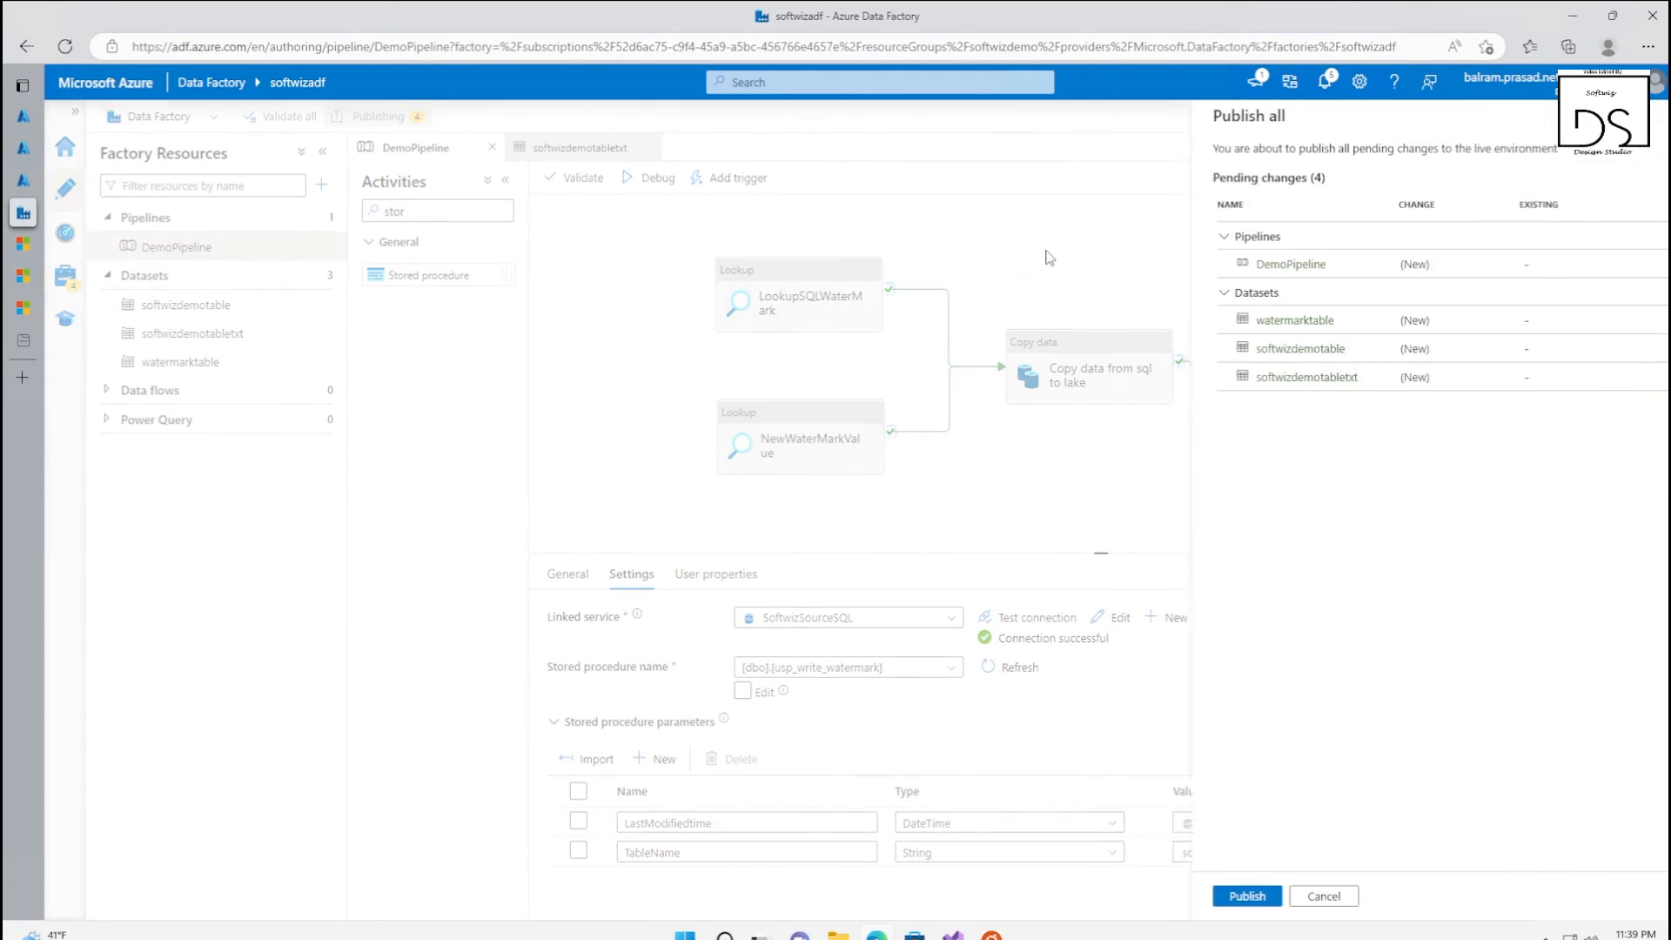
left_click(1227, 896)
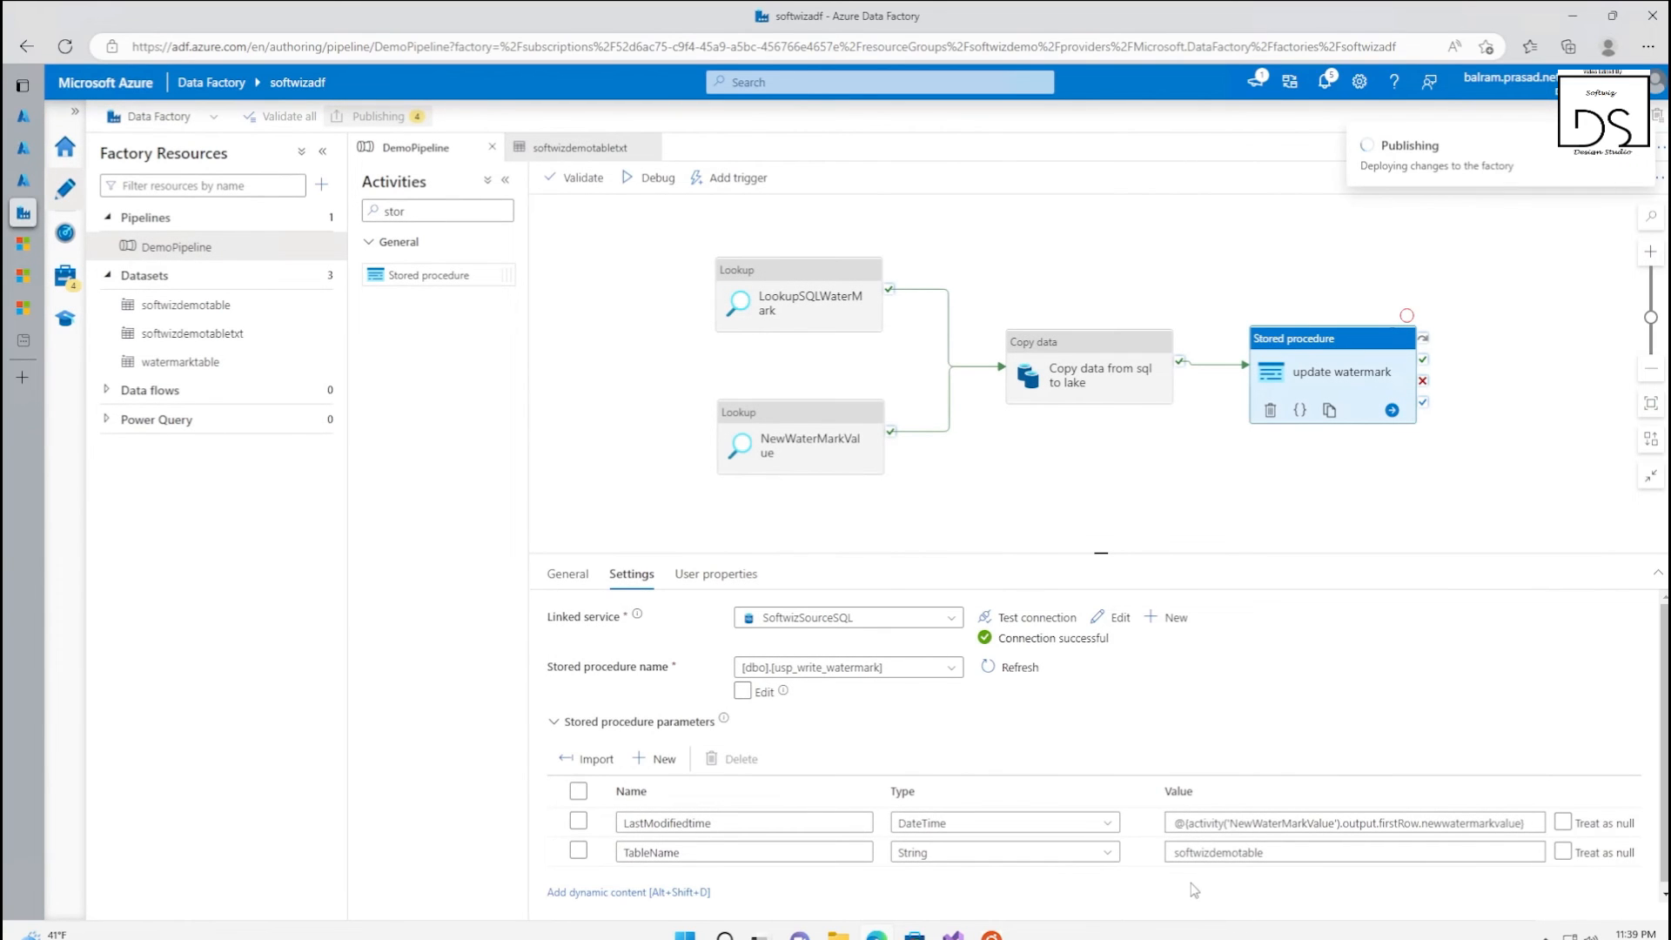
left_click(733, 178)
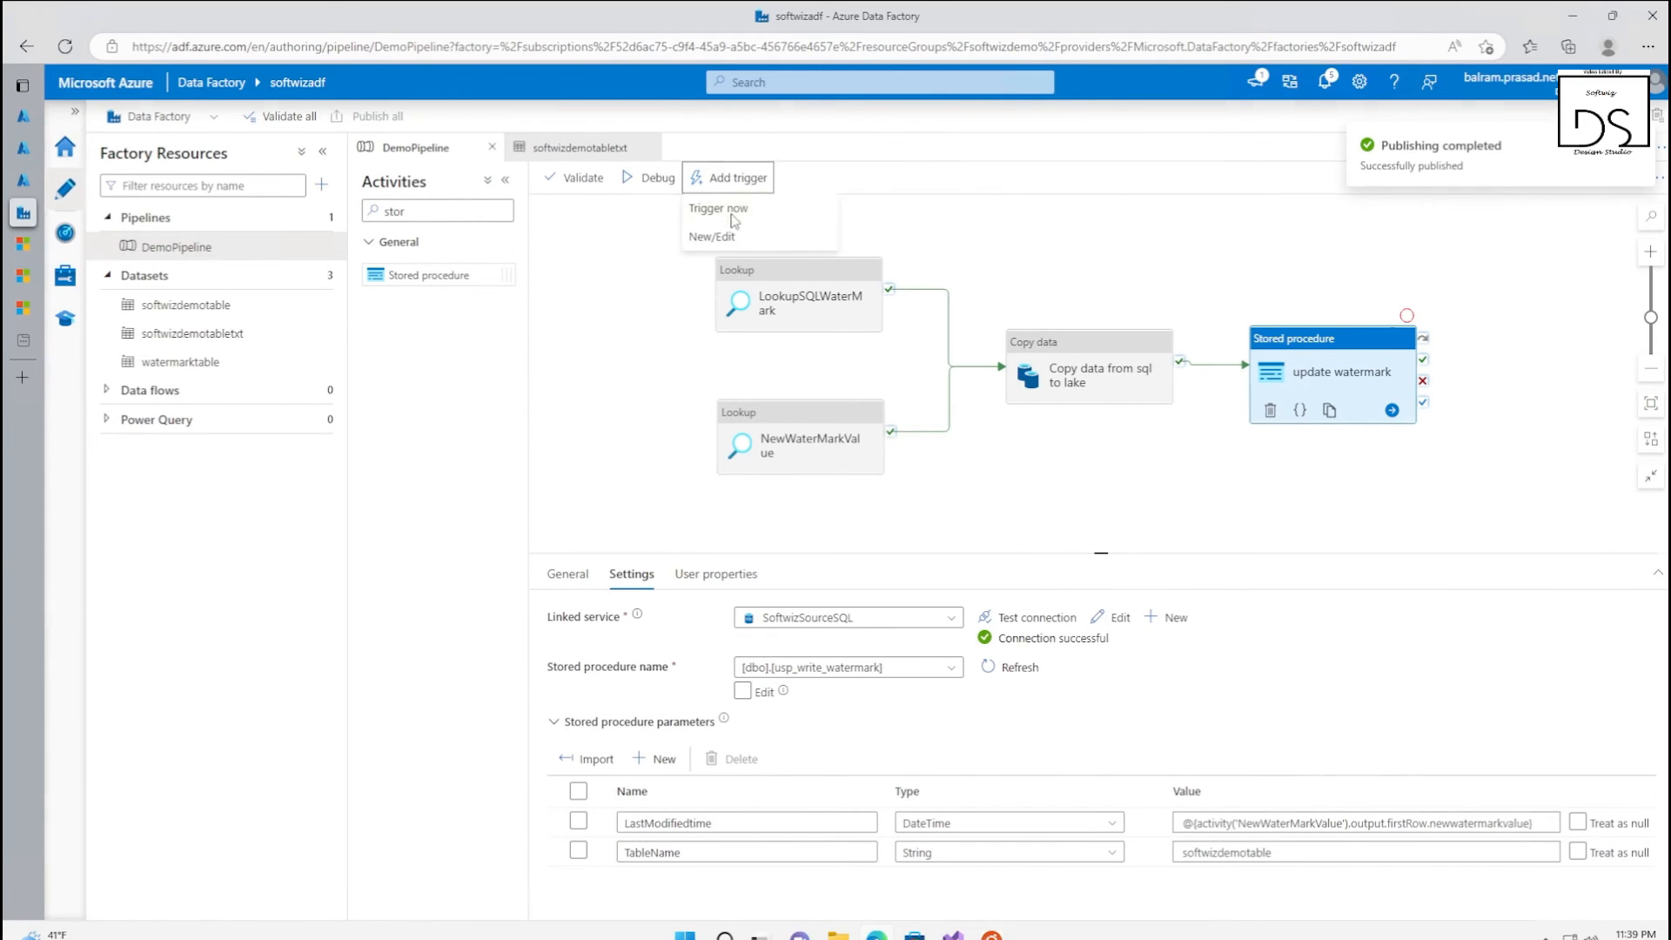
left_click(732, 211)
left_click(1200, 898)
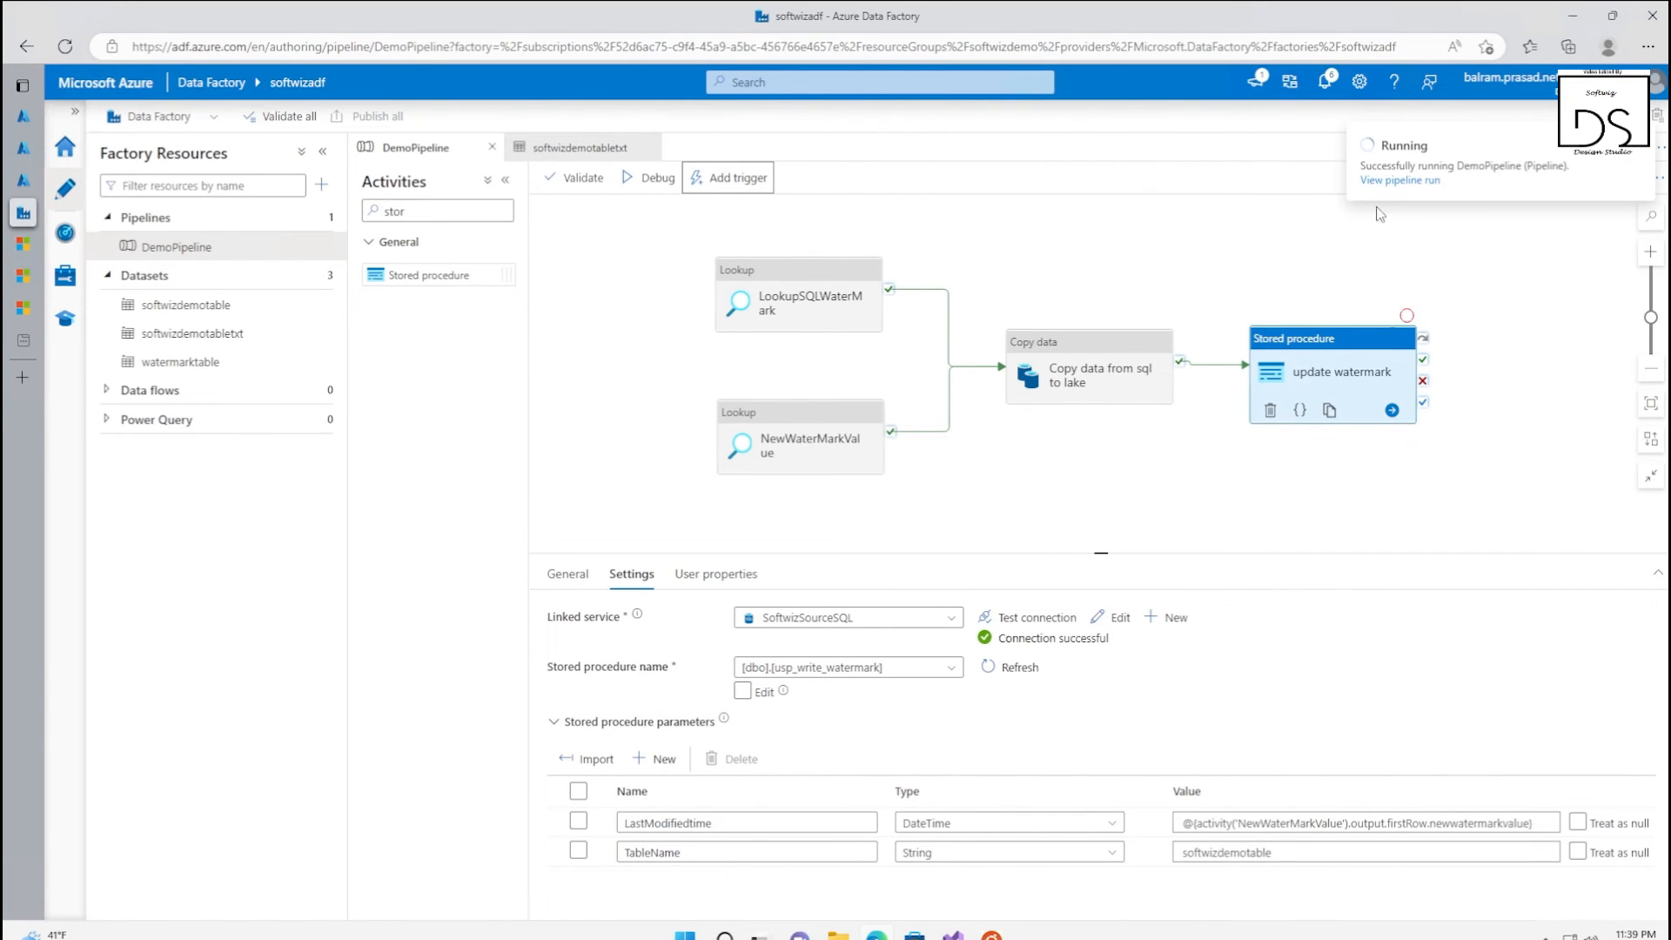
Open the triggered pipeline run, refresh it and inspect the newwatermarkvalue in the NewWaterMarkValue lookup's output
left_click(1389, 182)
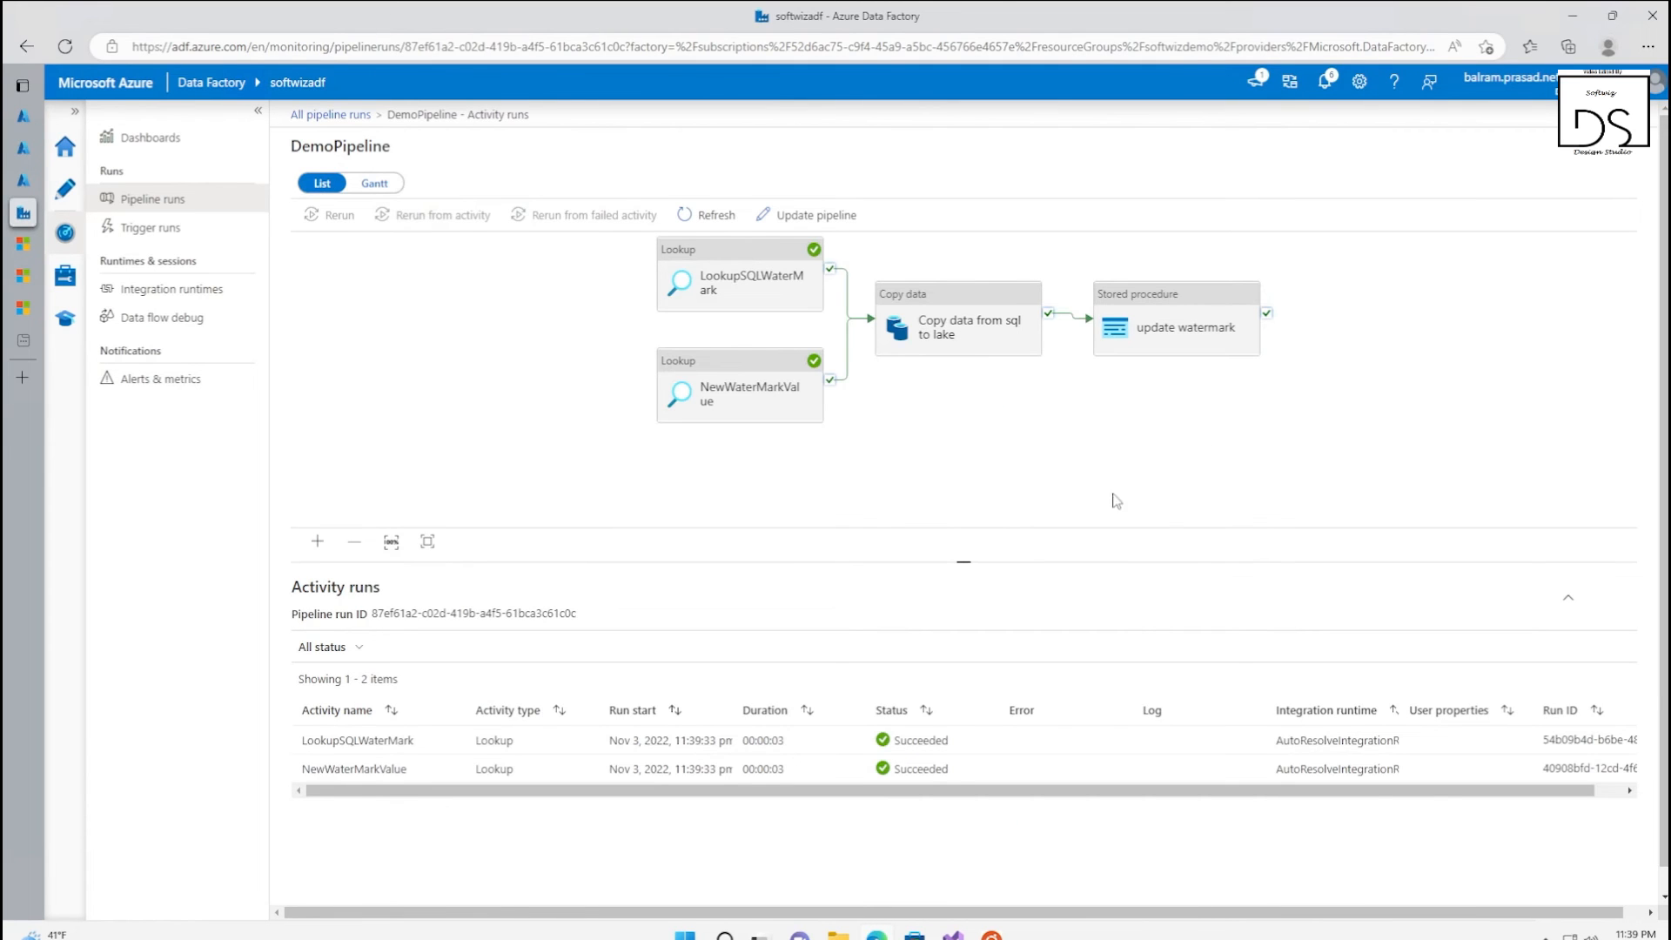
left_click(700, 215)
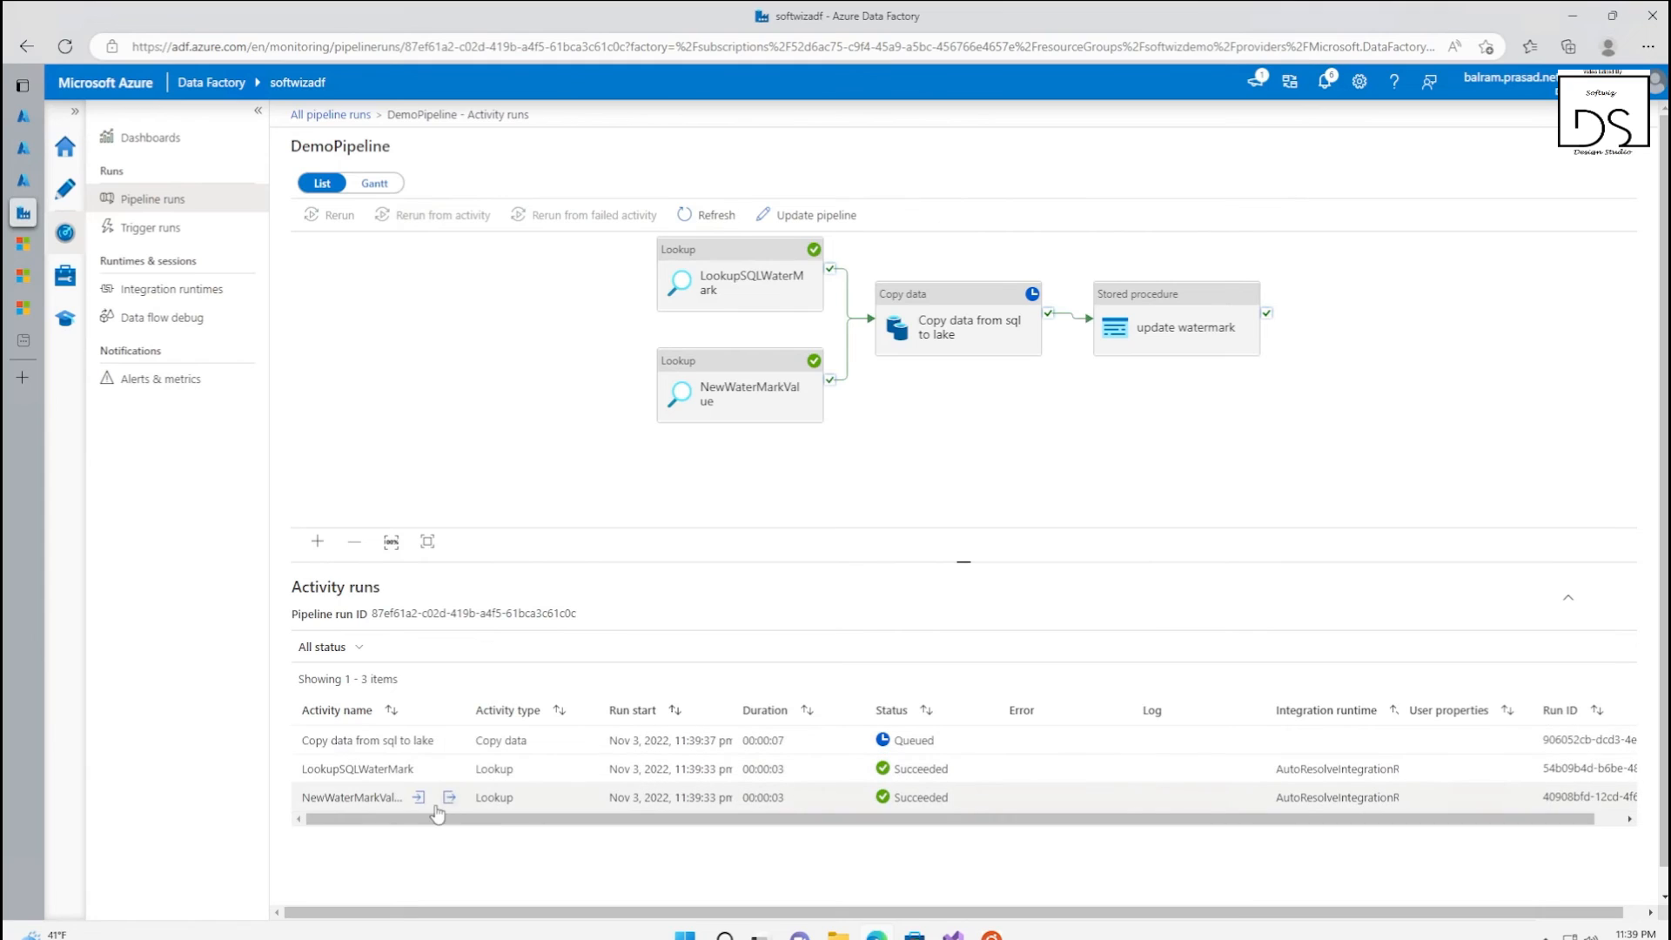
left_click(447, 799)
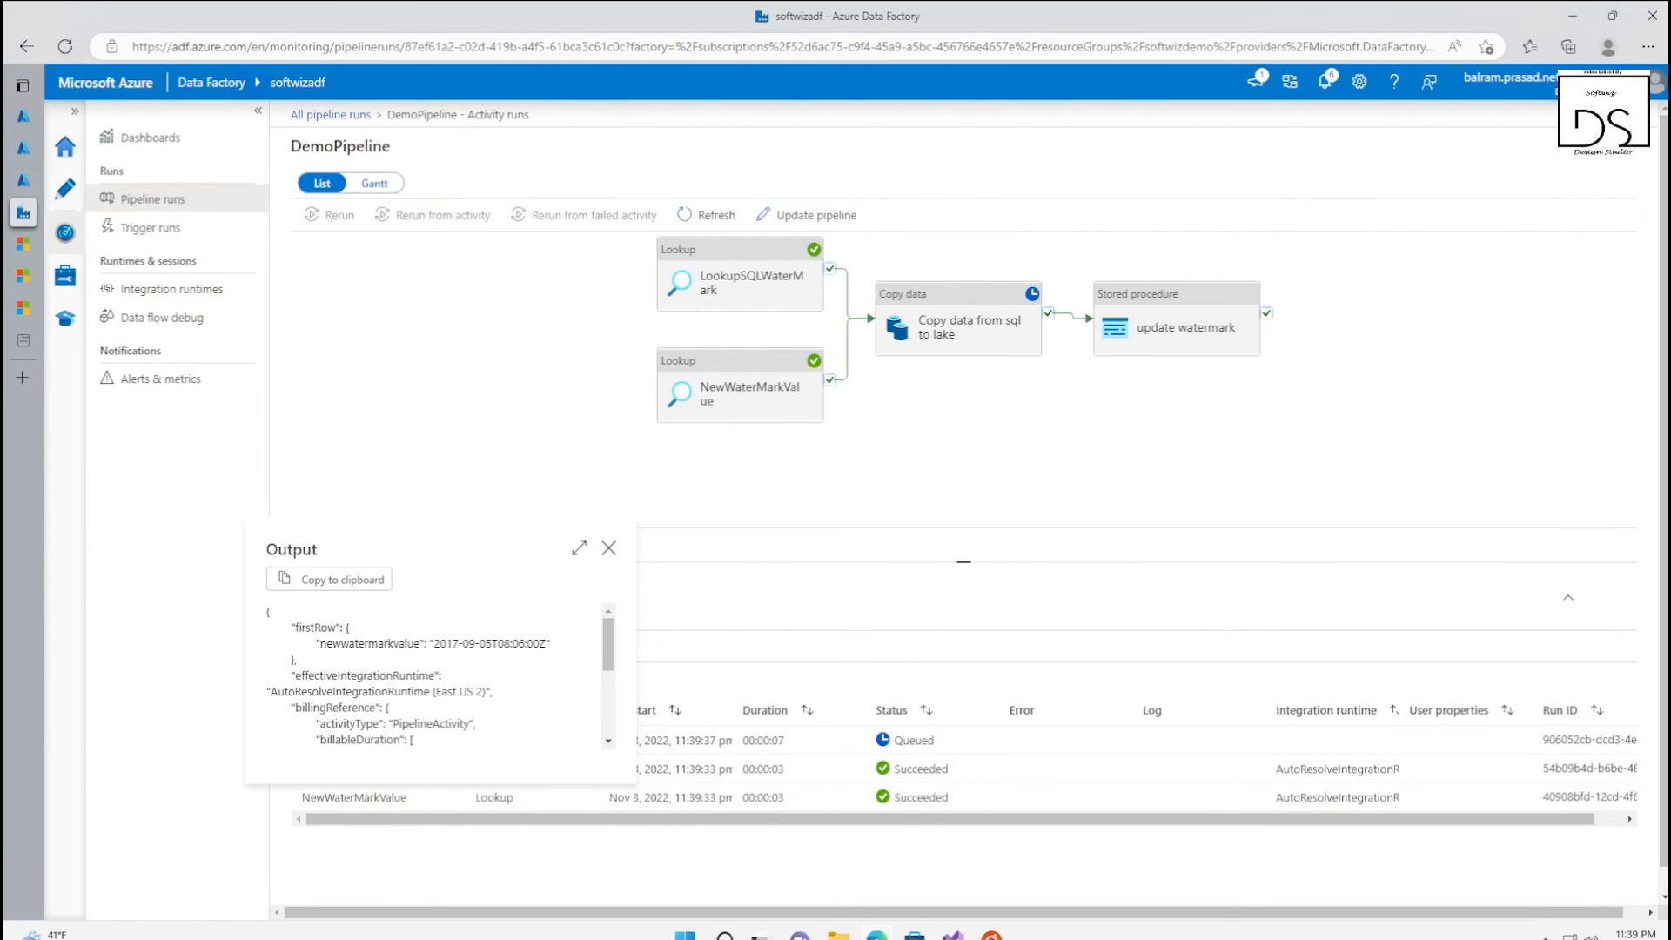
left_click_drag(349, 644, 441, 654)
left_click(393, 644)
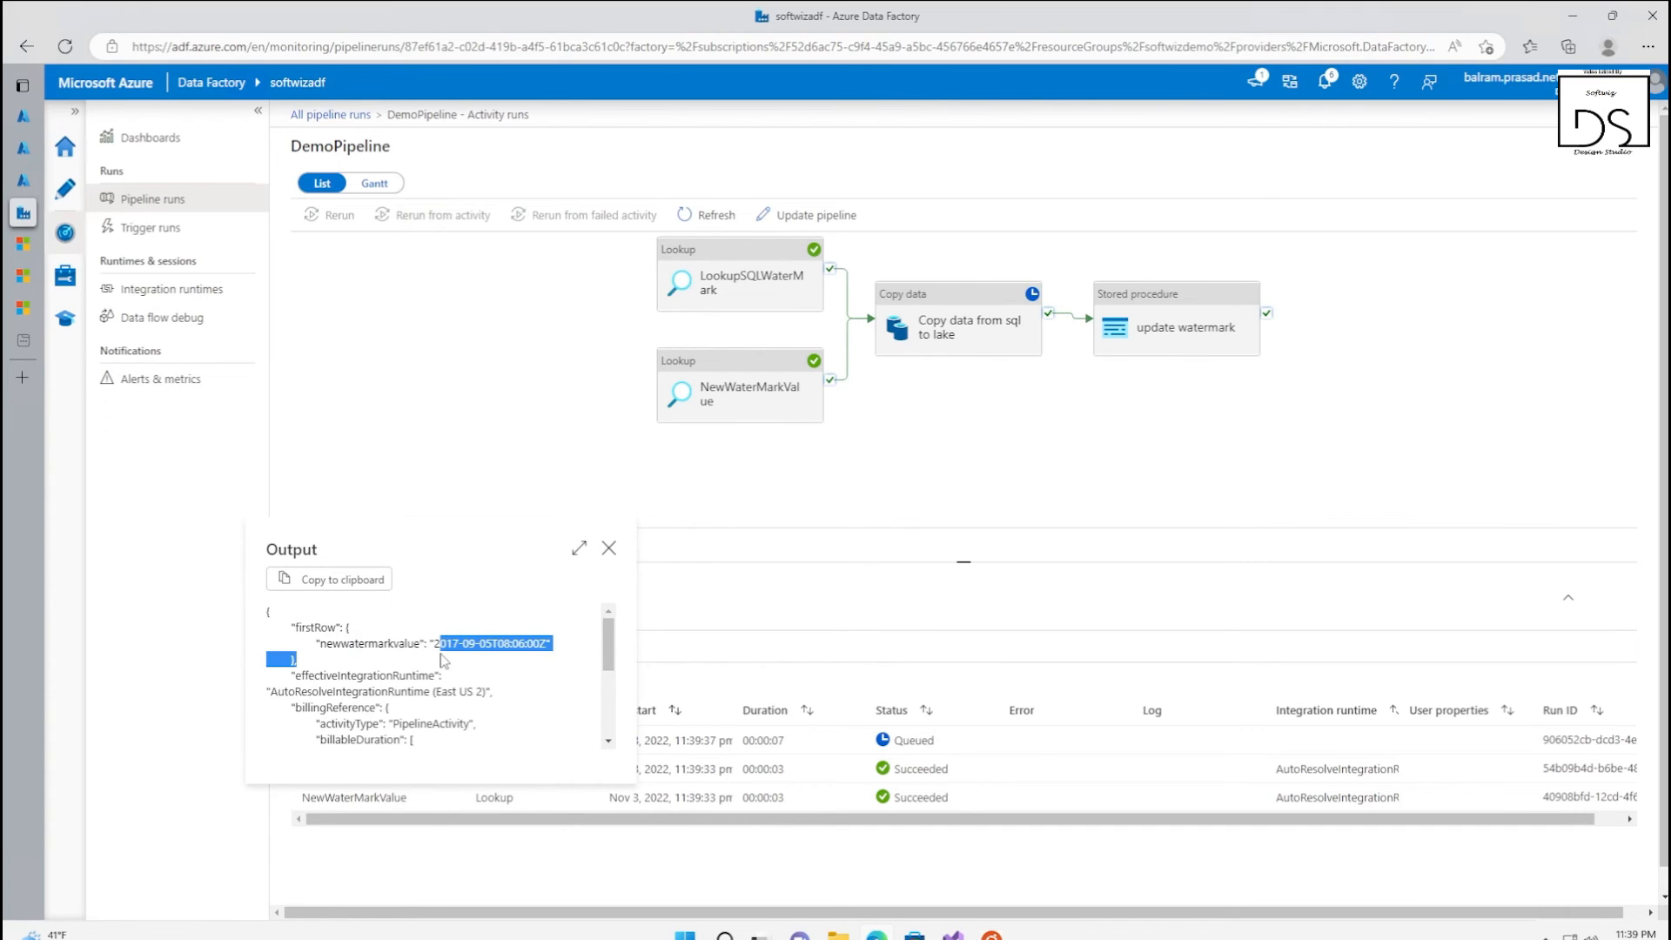
left_click(402, 671)
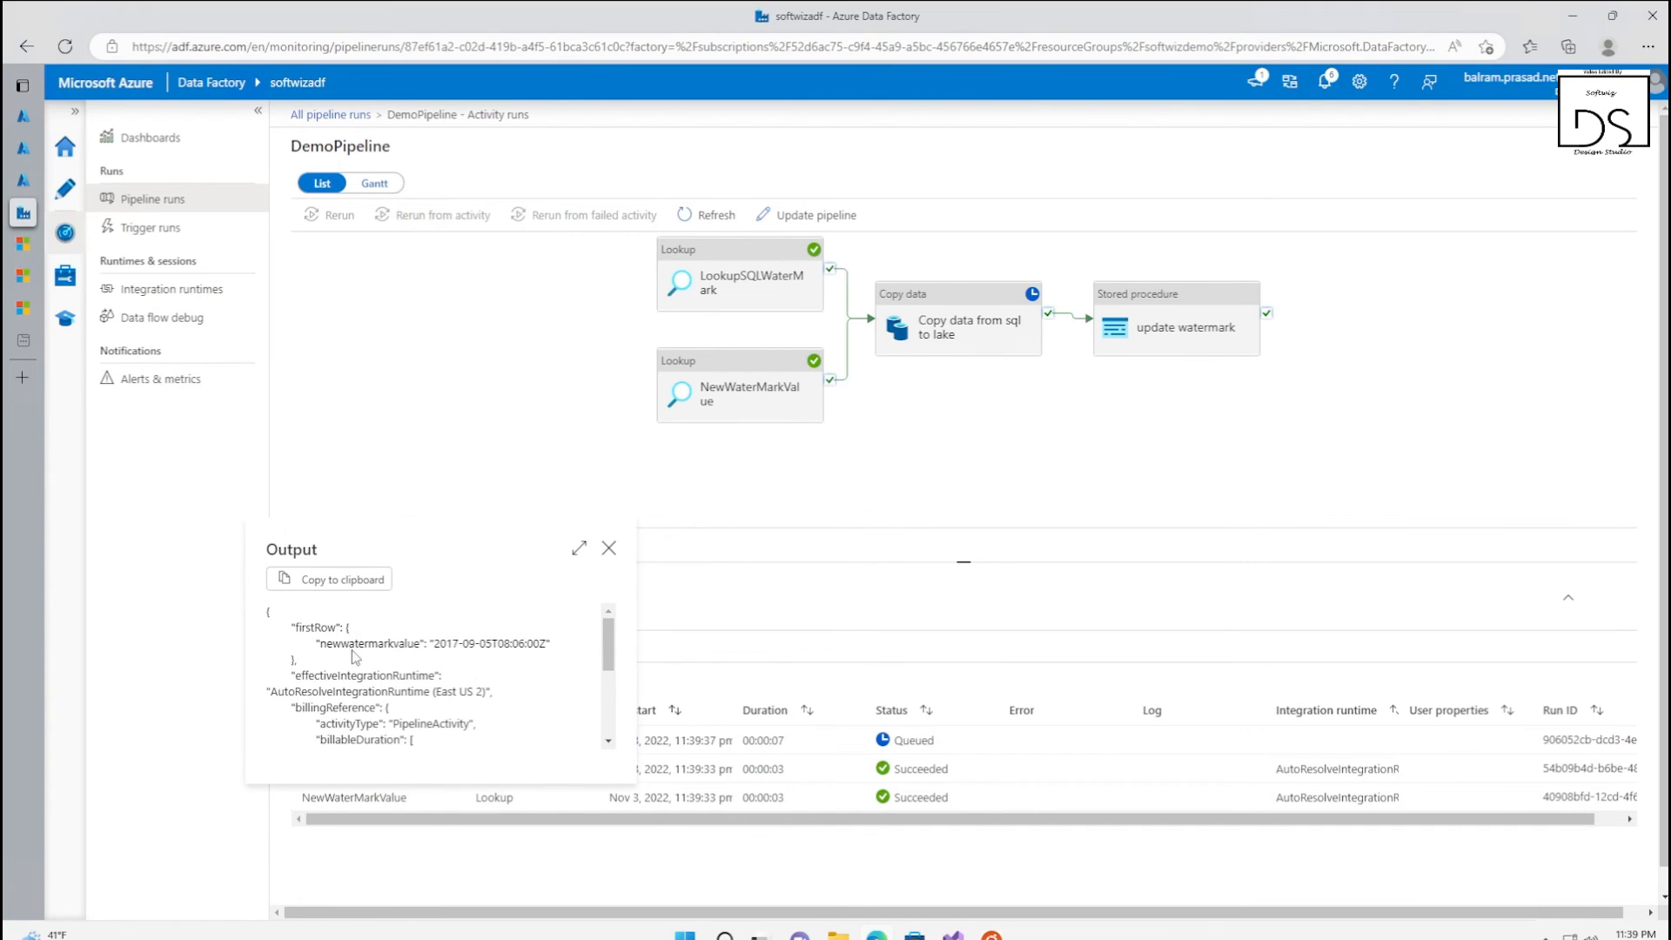
left_click(609, 548)
Inspect the oldWatermarkvalue in the LookupSQLWaterMark activity's output
left_click(745, 283)
mouse_move(445, 807)
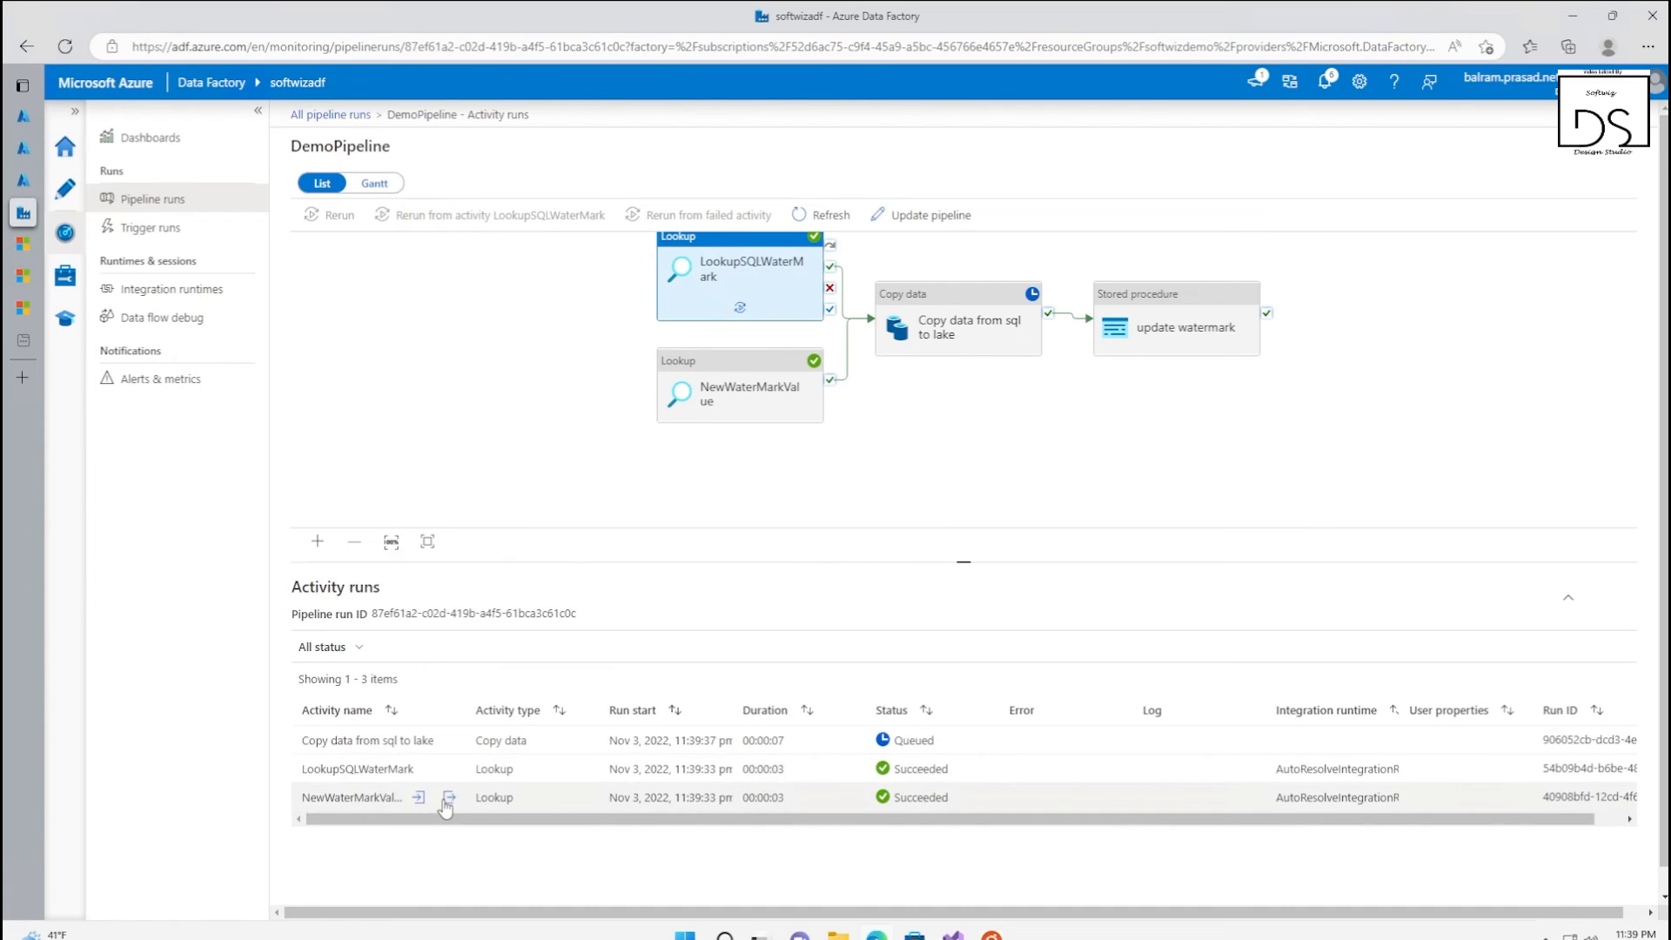
left_click(449, 770)
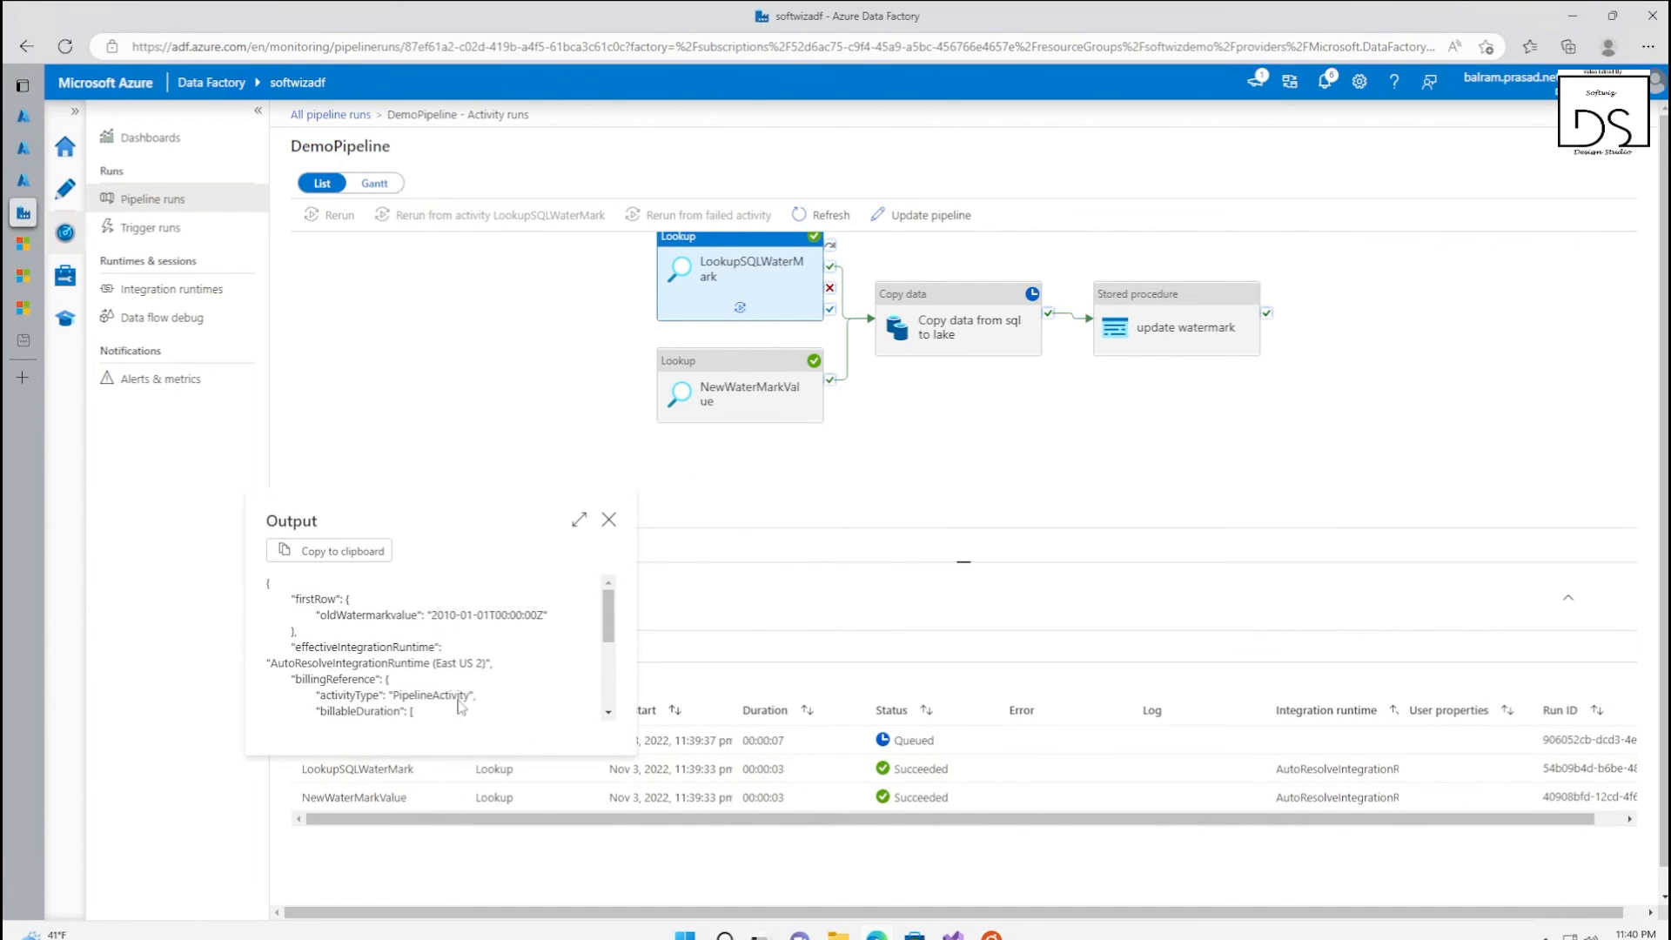
double_click(383, 615)
left_click(451, 627)
left_click_drag(433, 616, 545, 633)
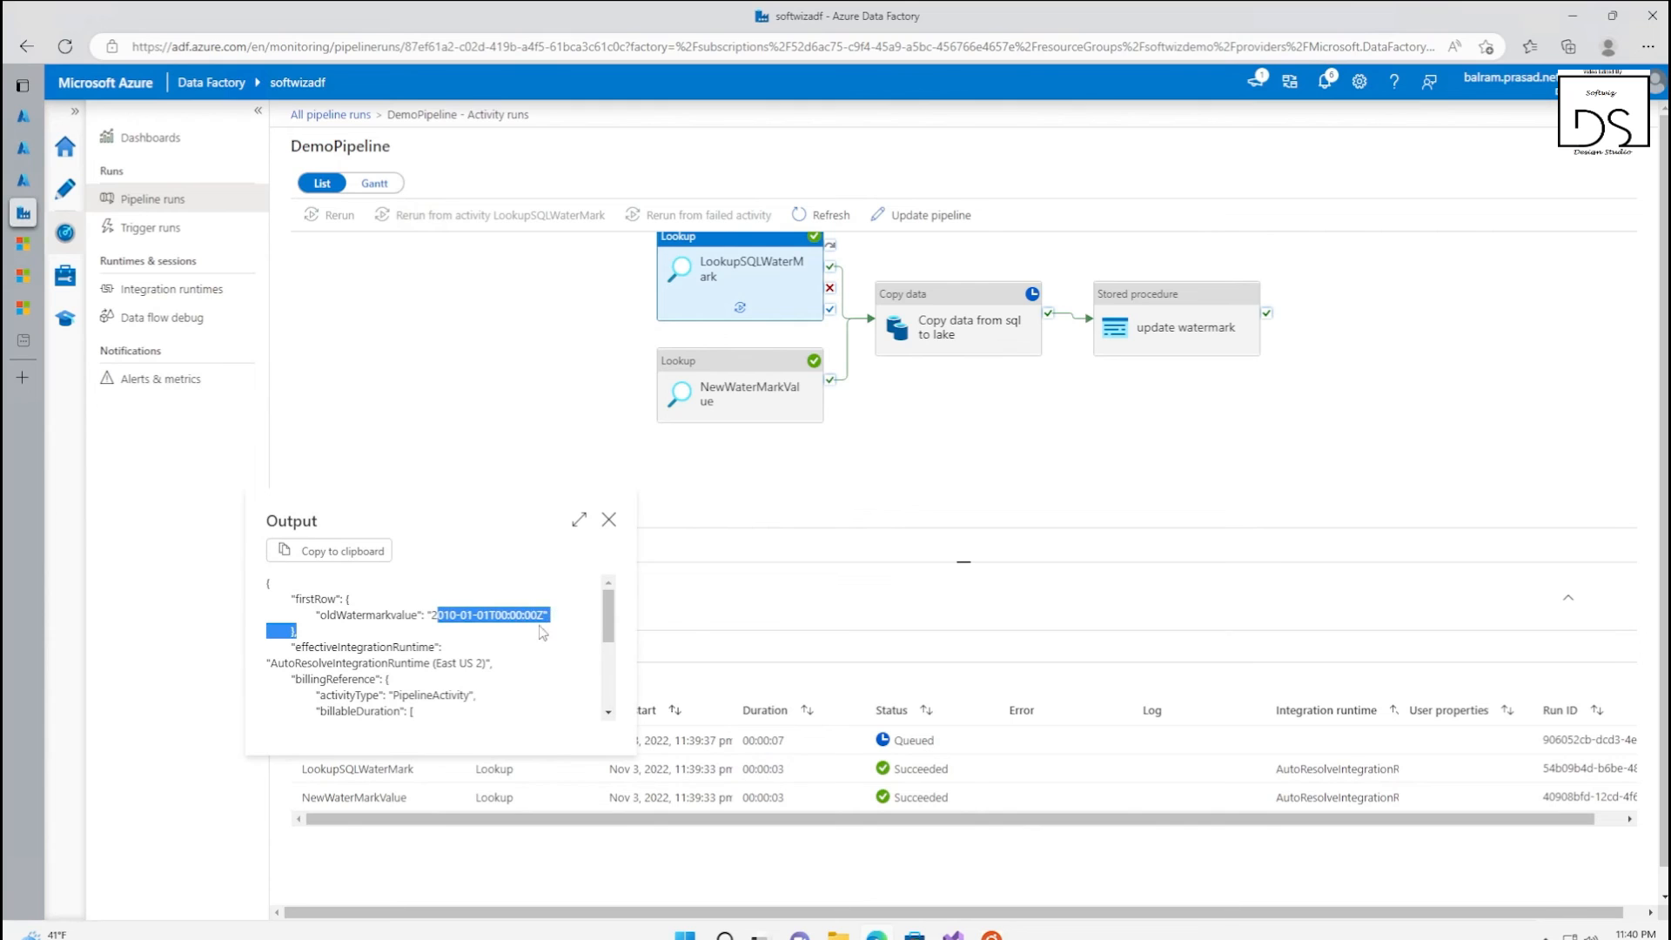
left_click(610, 523)
Refresh the DemoPipeline run to check the status of the copy and update watermark activities
left_click(821, 215)
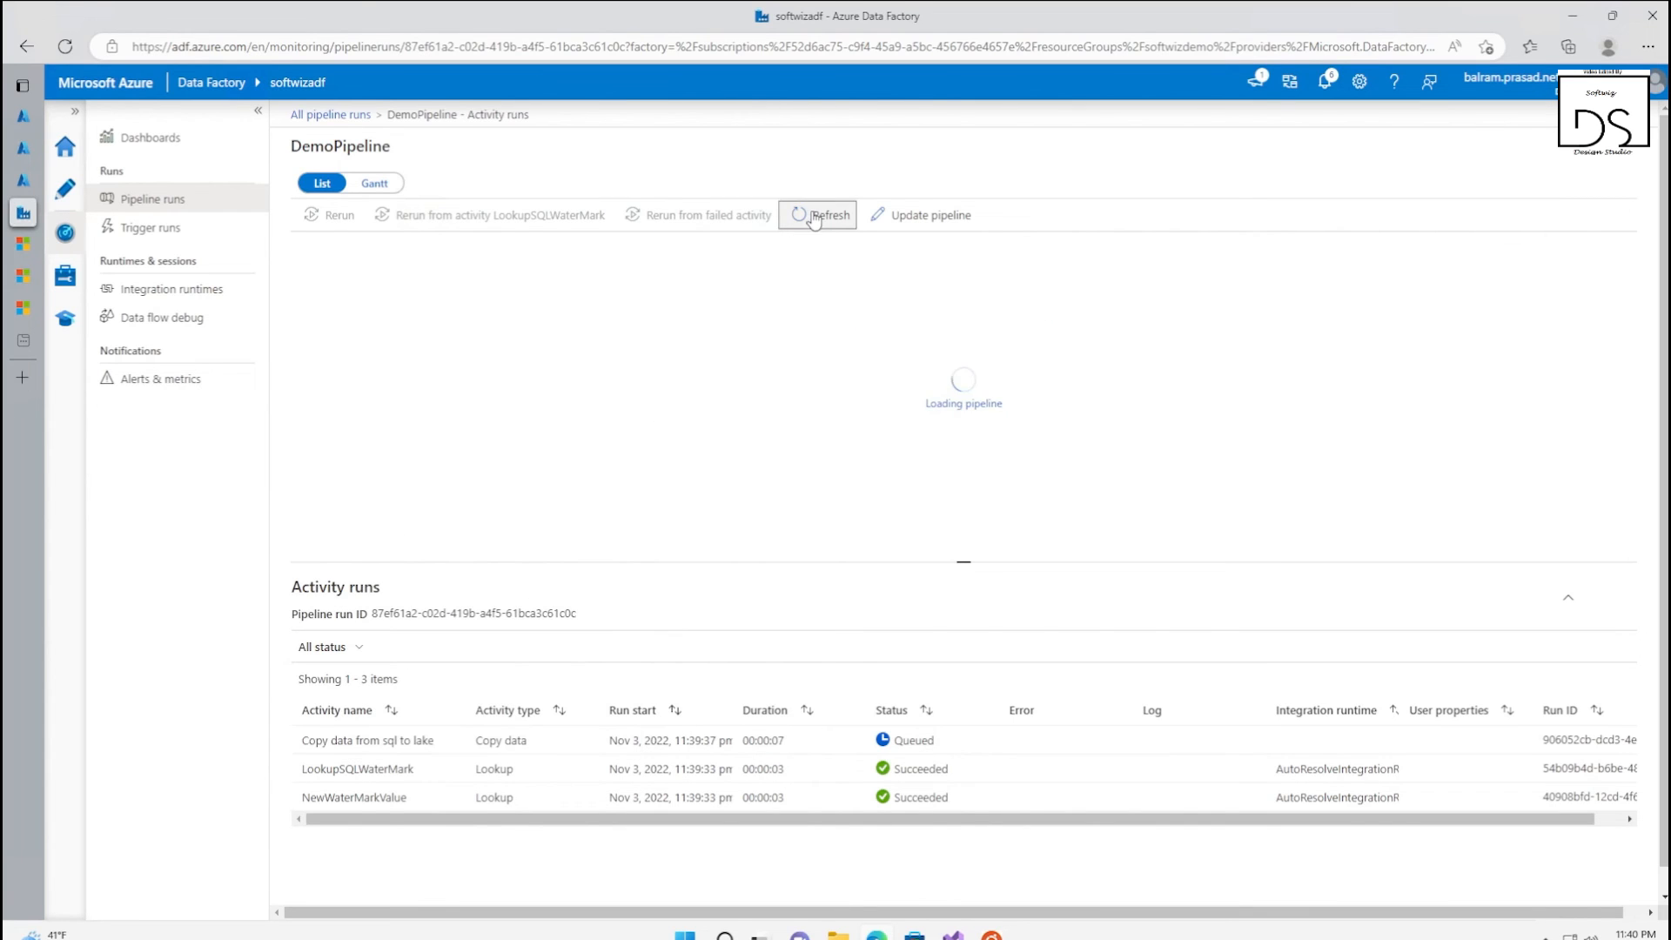
left_click(1006, 334)
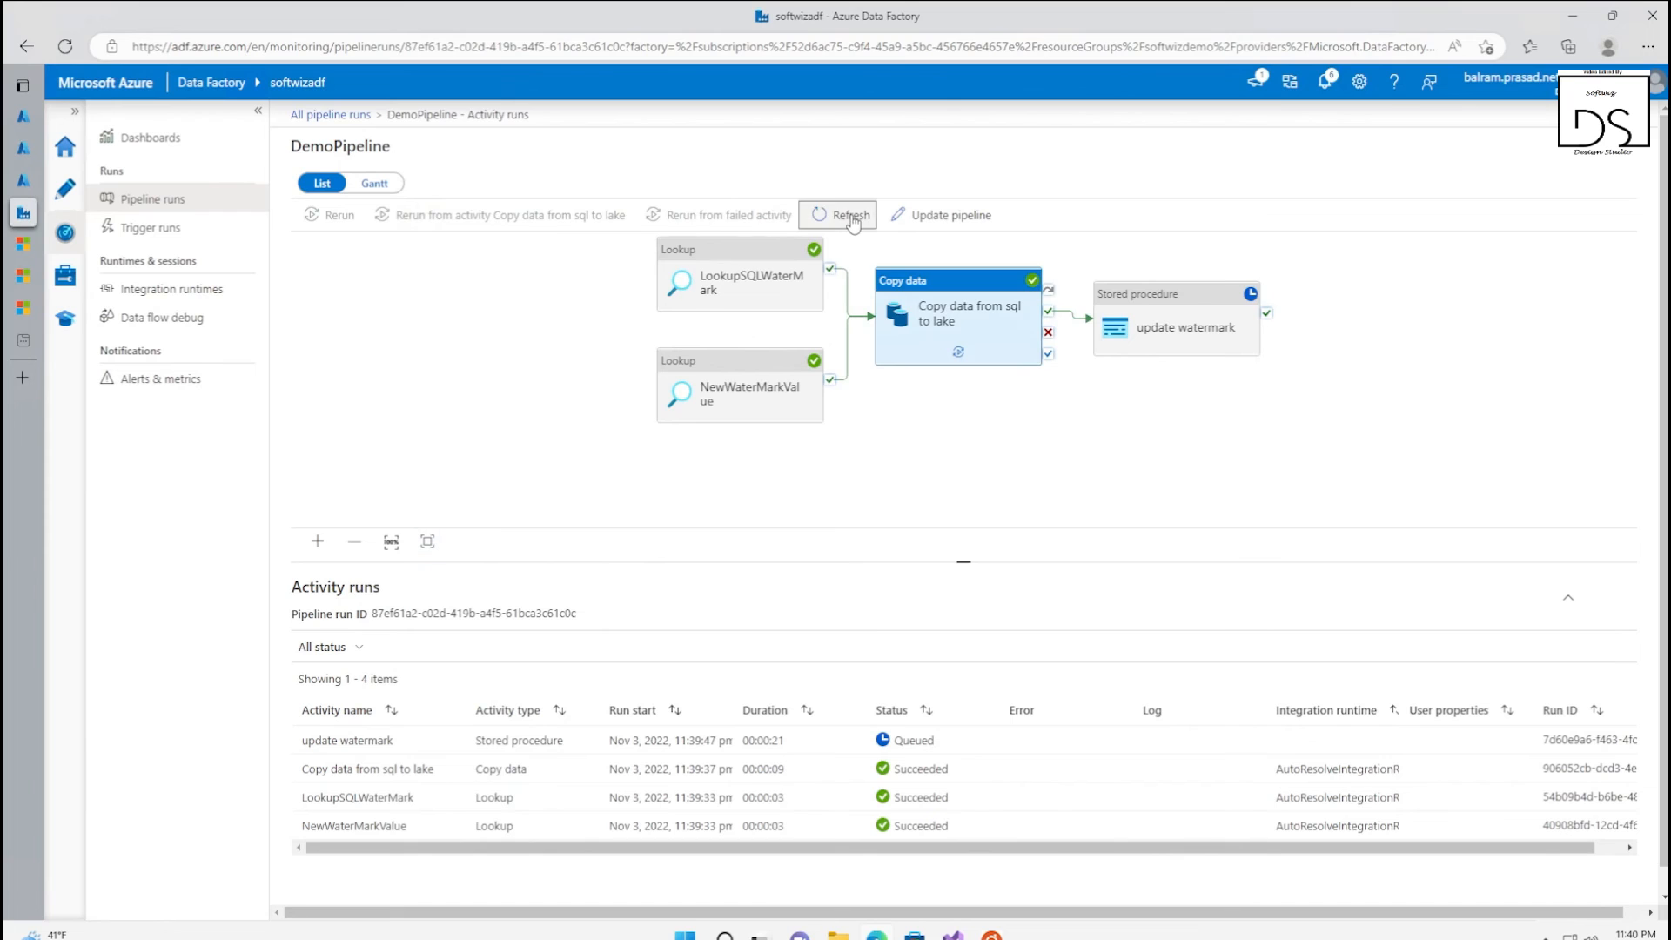
left_click(842, 215)
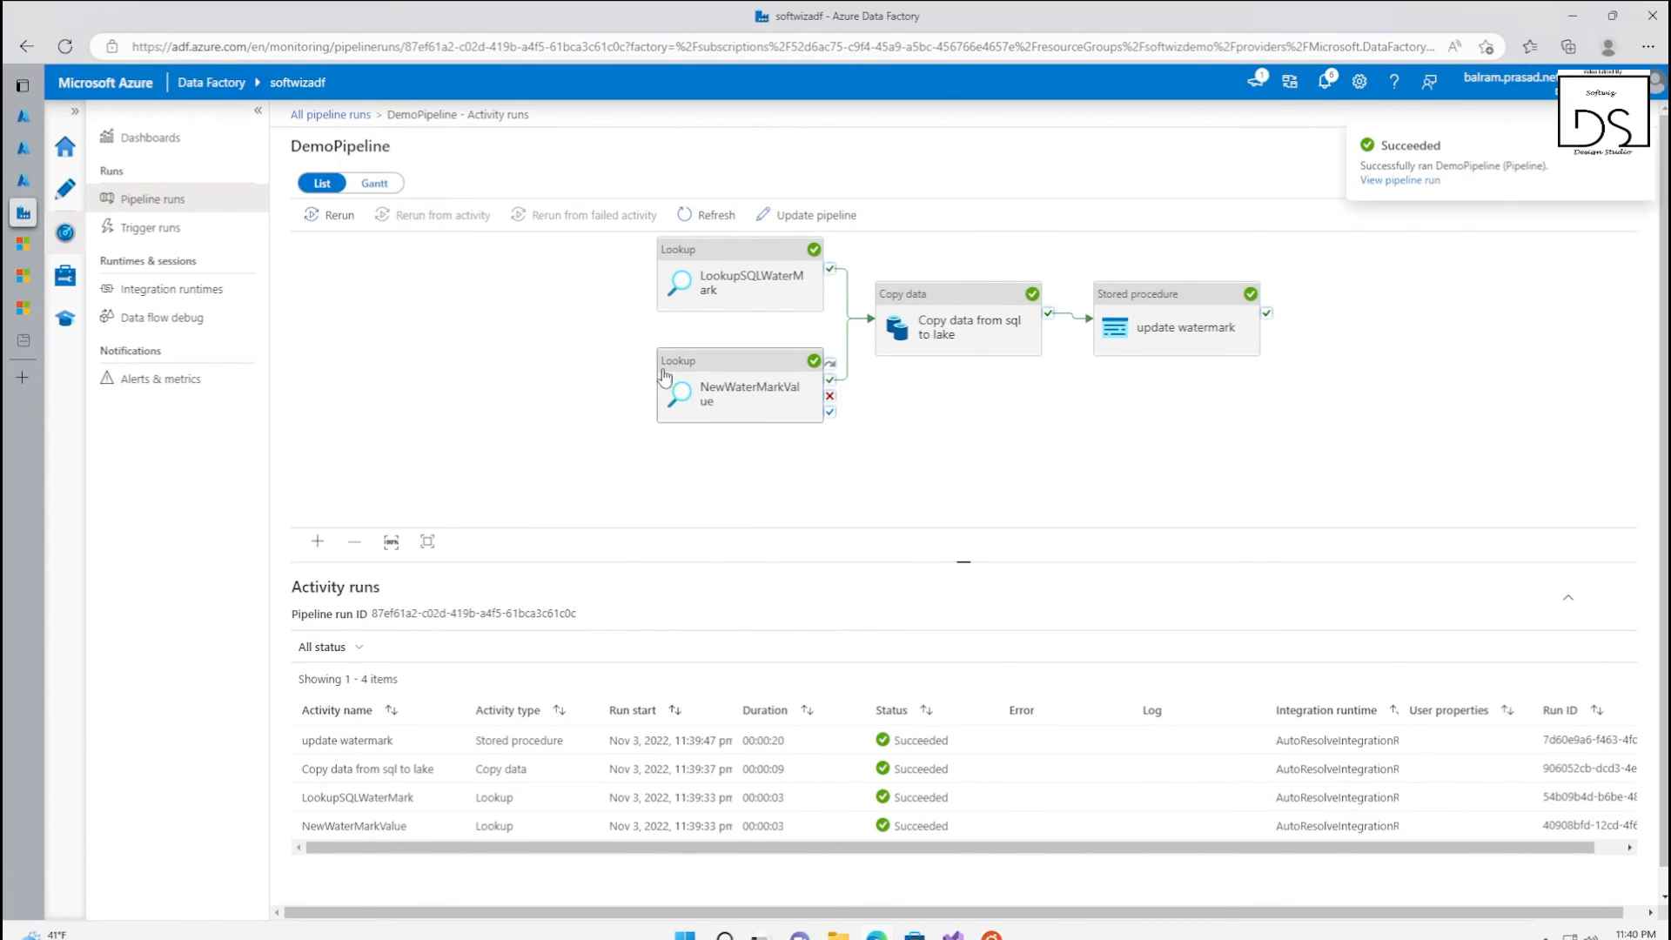
Switch to the softwizlake storage browser, refresh the softwizdemotable folder and view the properties of the new Test_ file
mouse_move(36, 180)
left_click(99, 181)
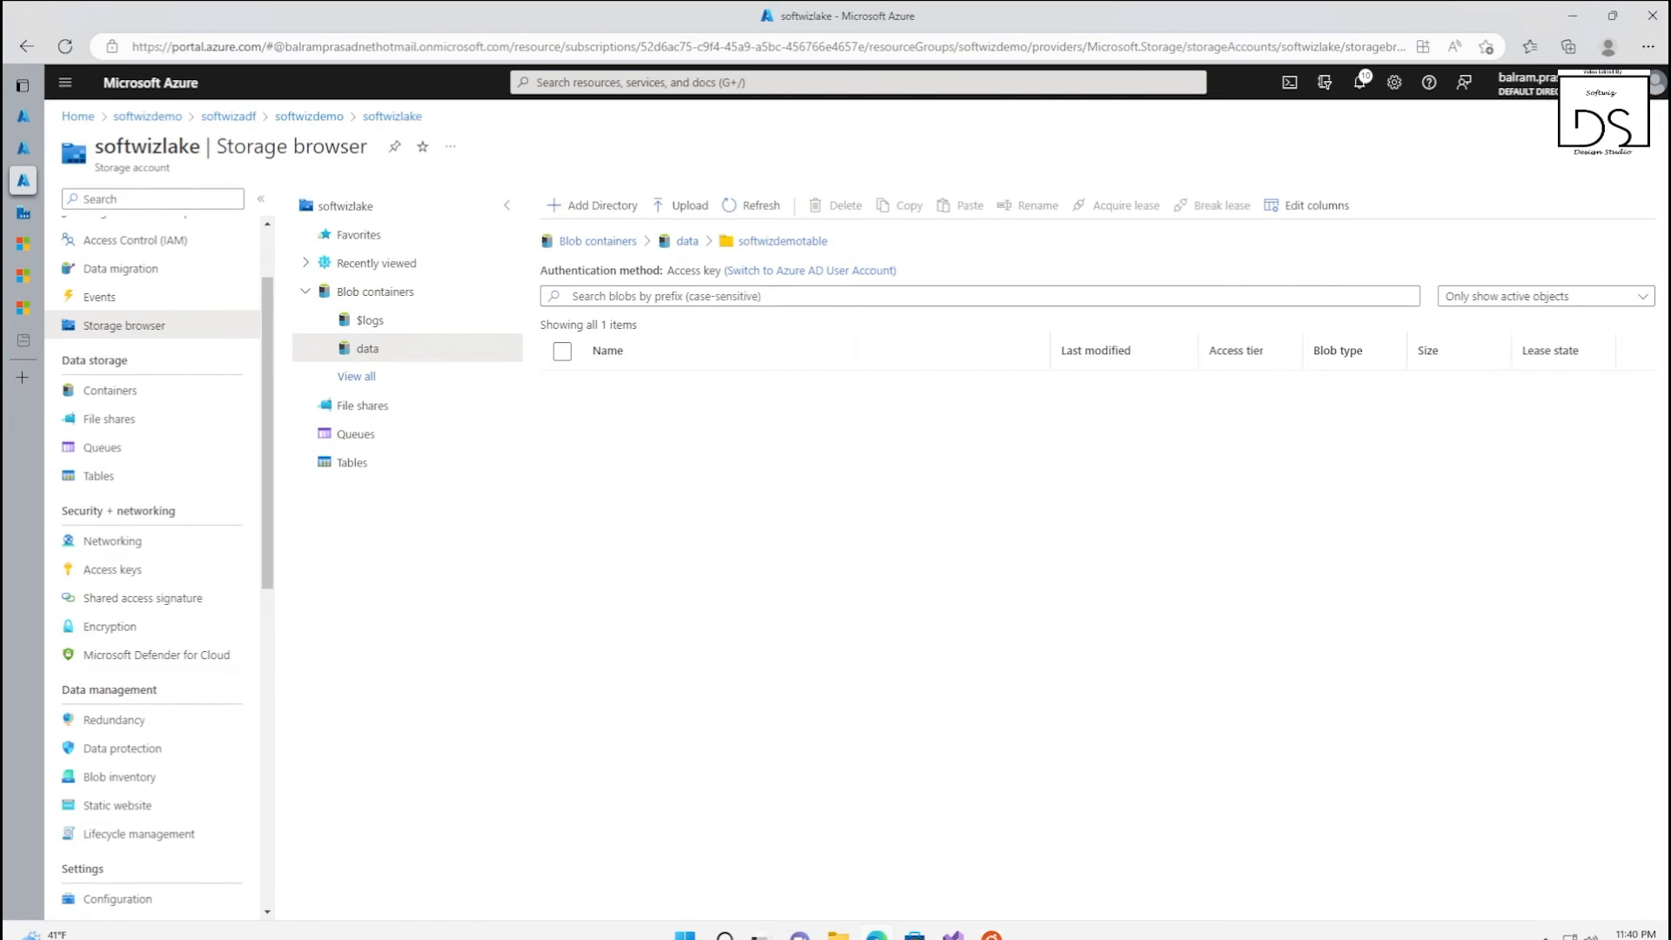
left_click(753, 206)
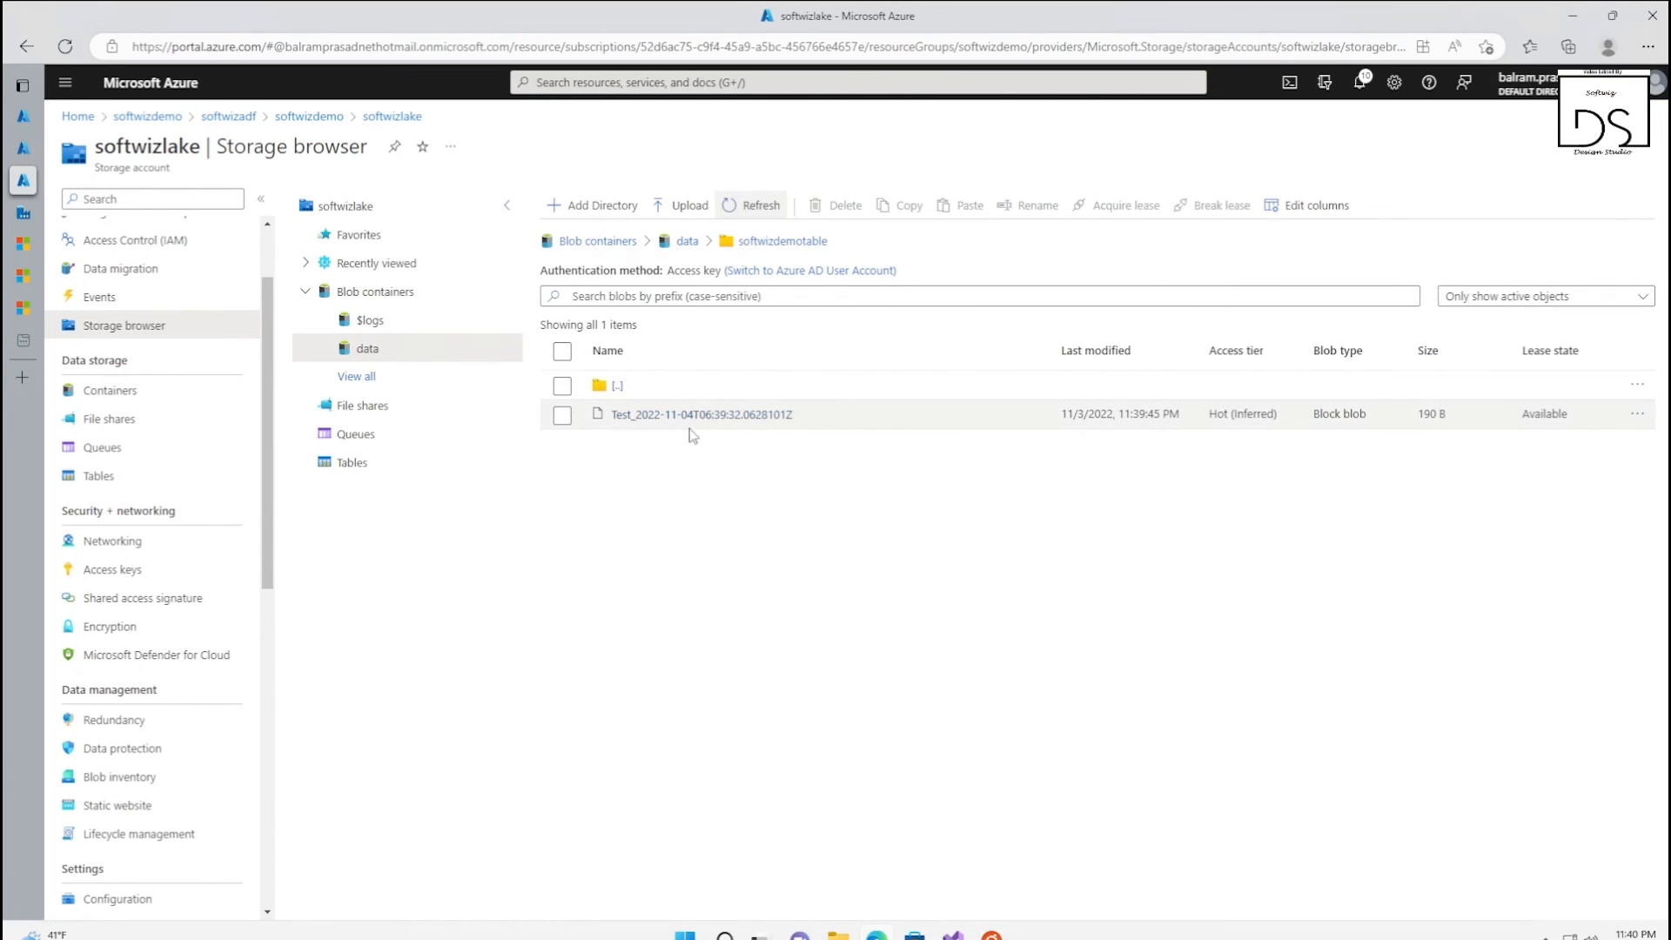
left_click(707, 415)
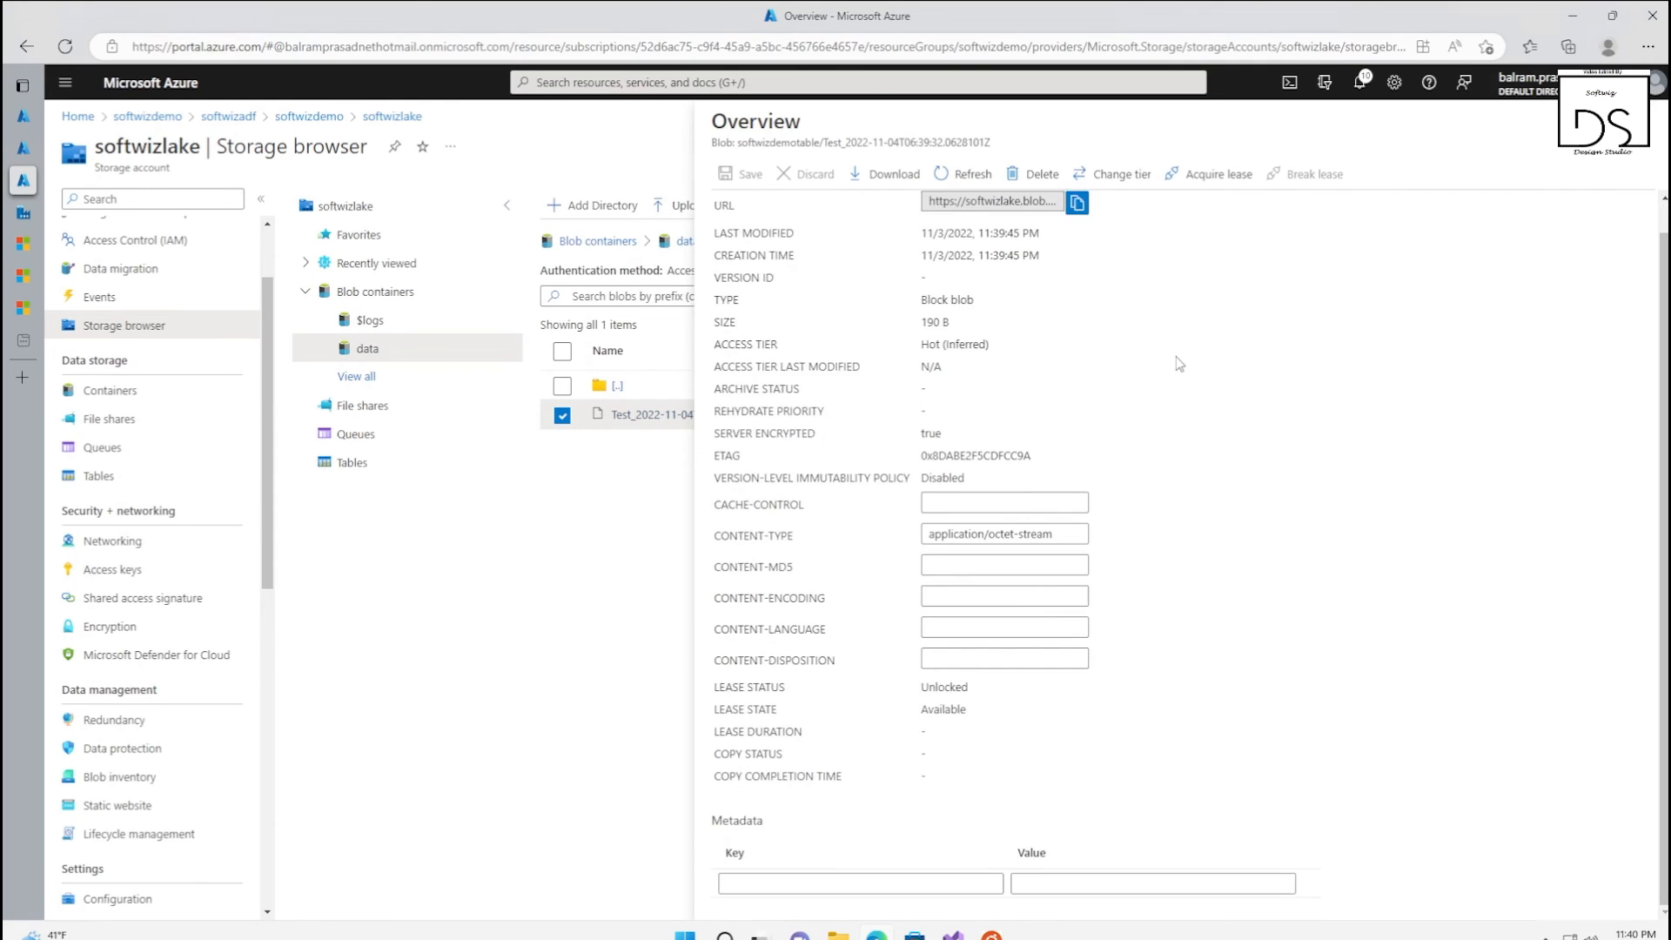
left_click(1652, 120)
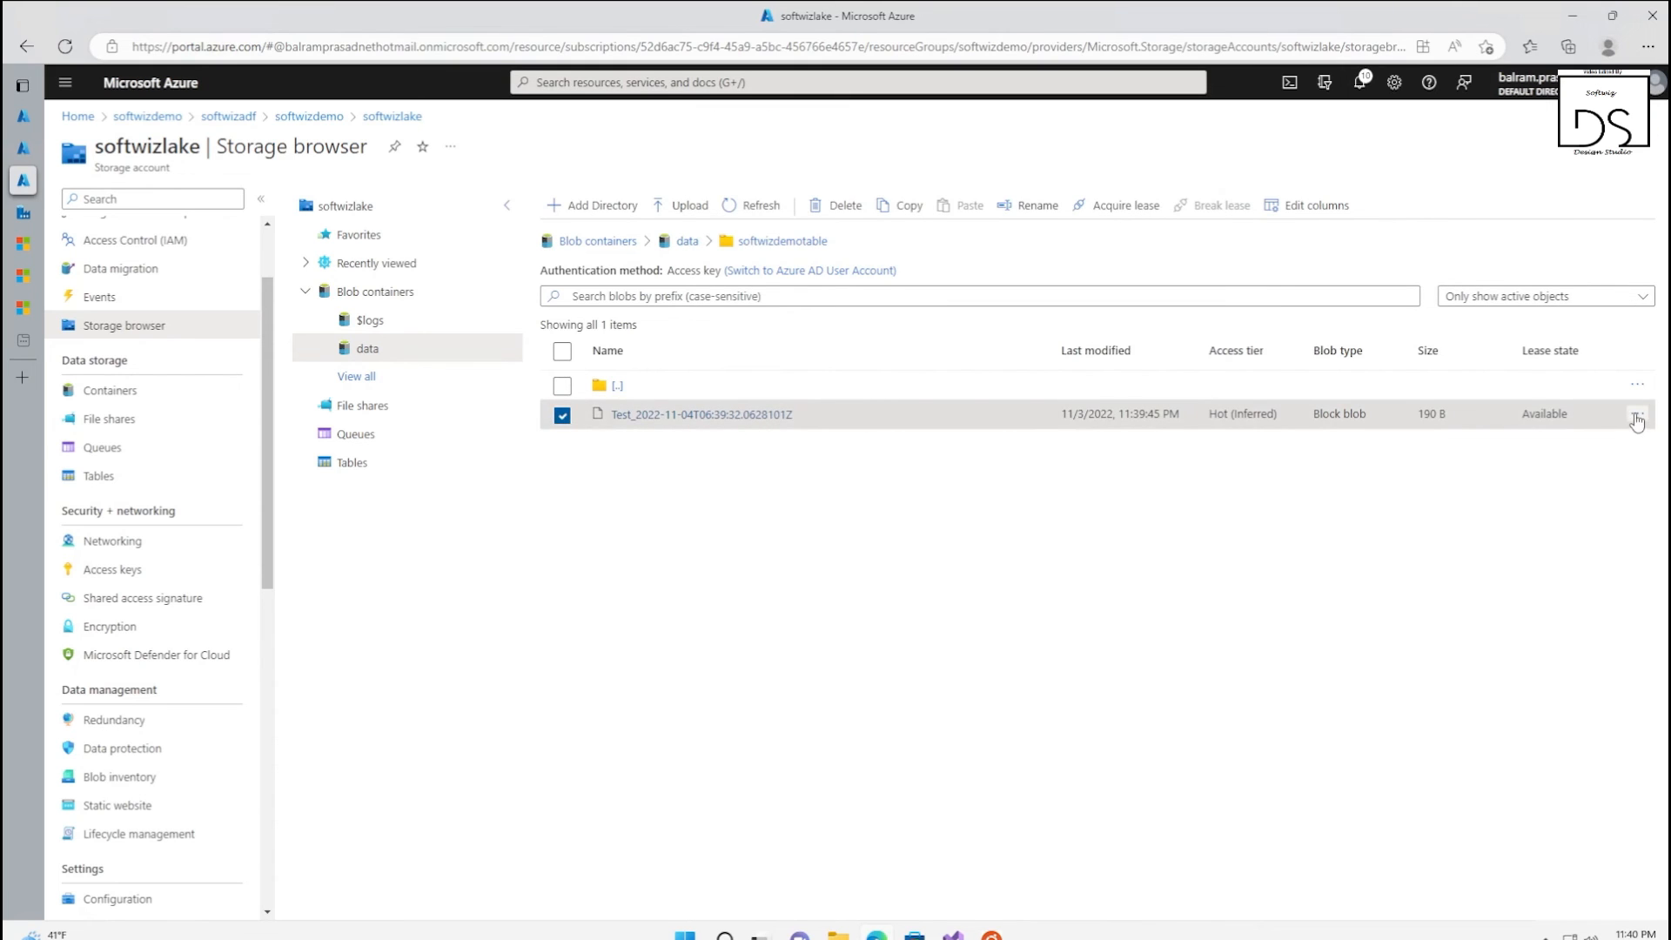
Download the new Test_ file from the softwizdemotable folder and examine its copied rows in Notepad
left_click(1637, 414)
left_click(1539, 557)
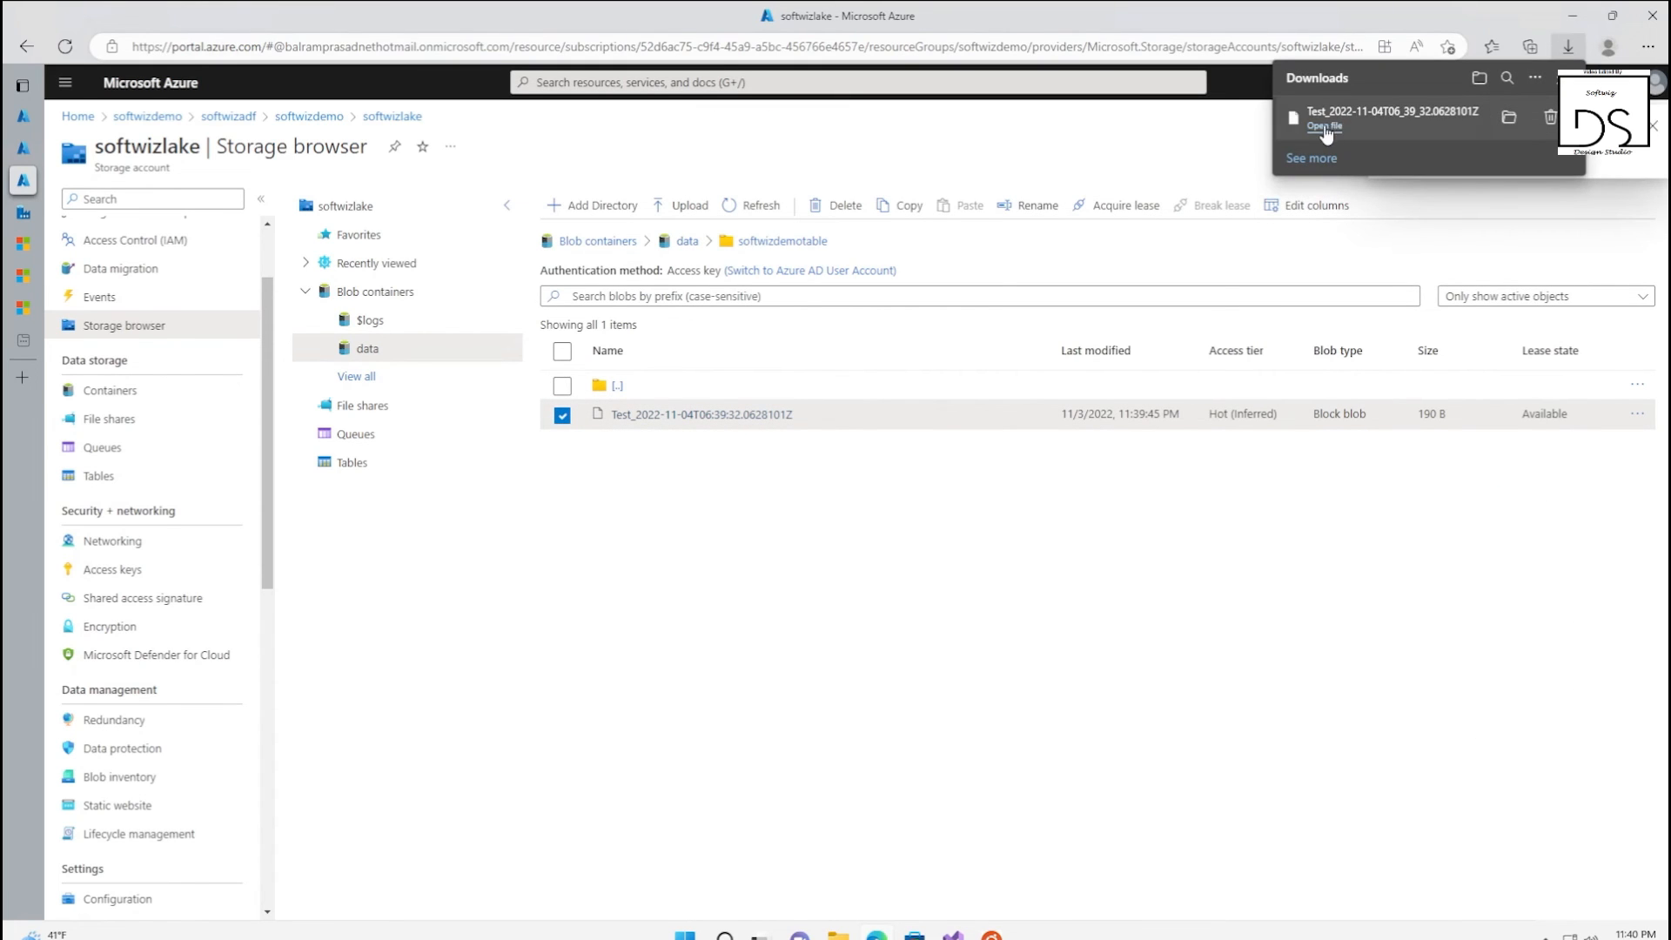
left_click(1325, 126)
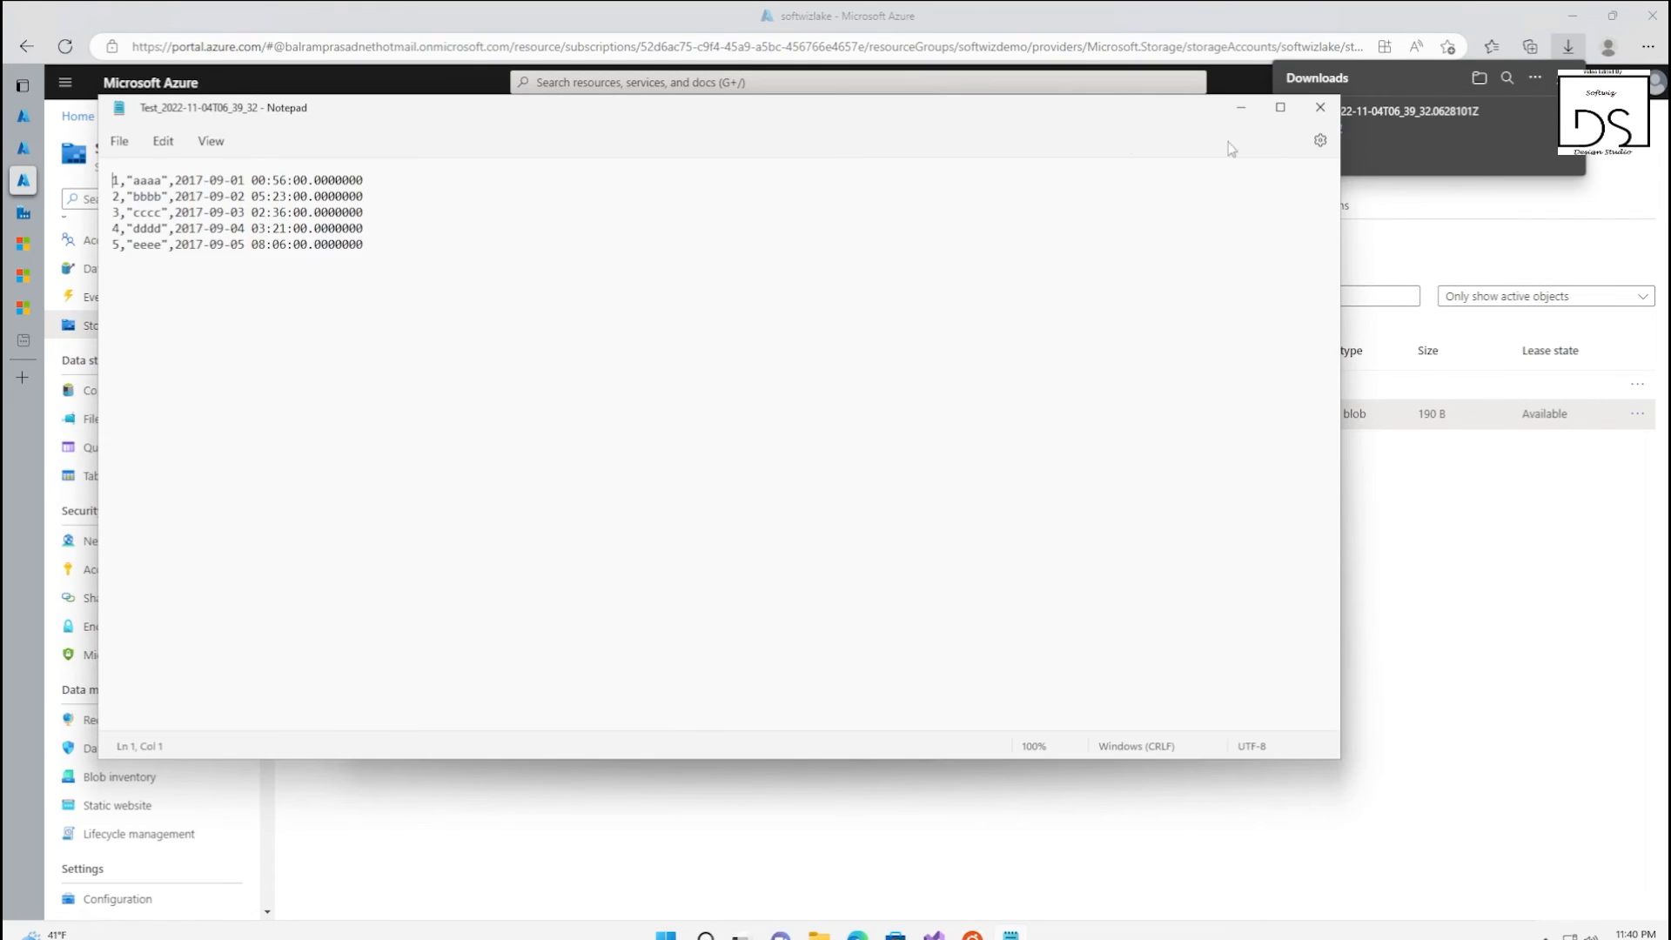
double_click(1086, 119)
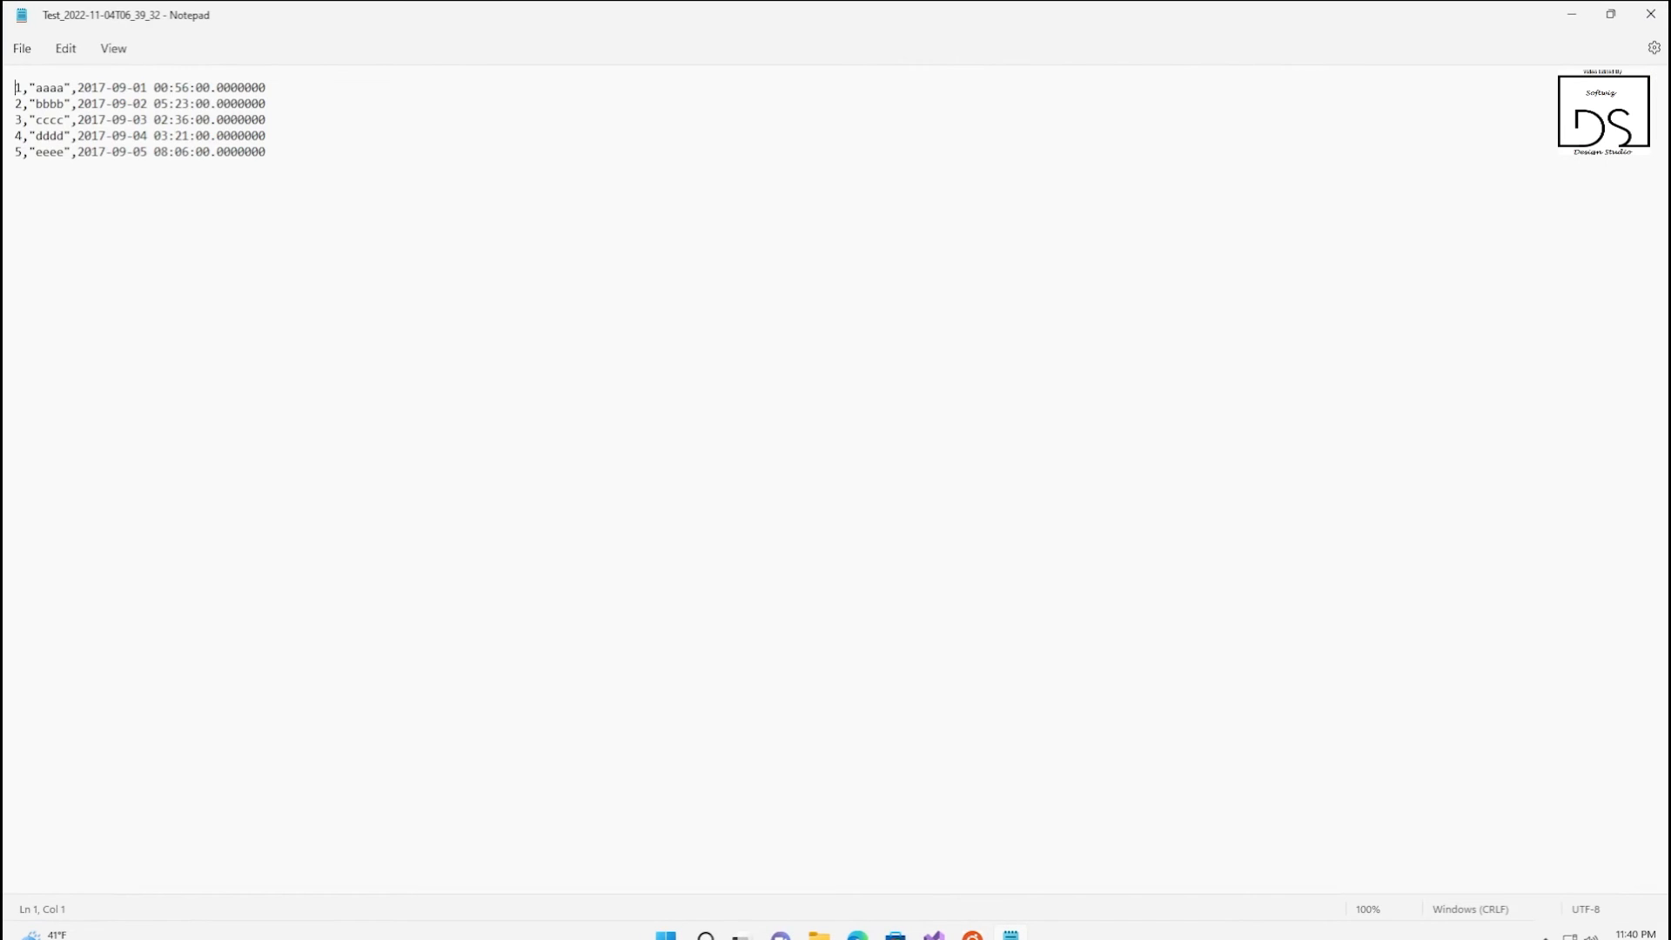
key("ctrl+a")
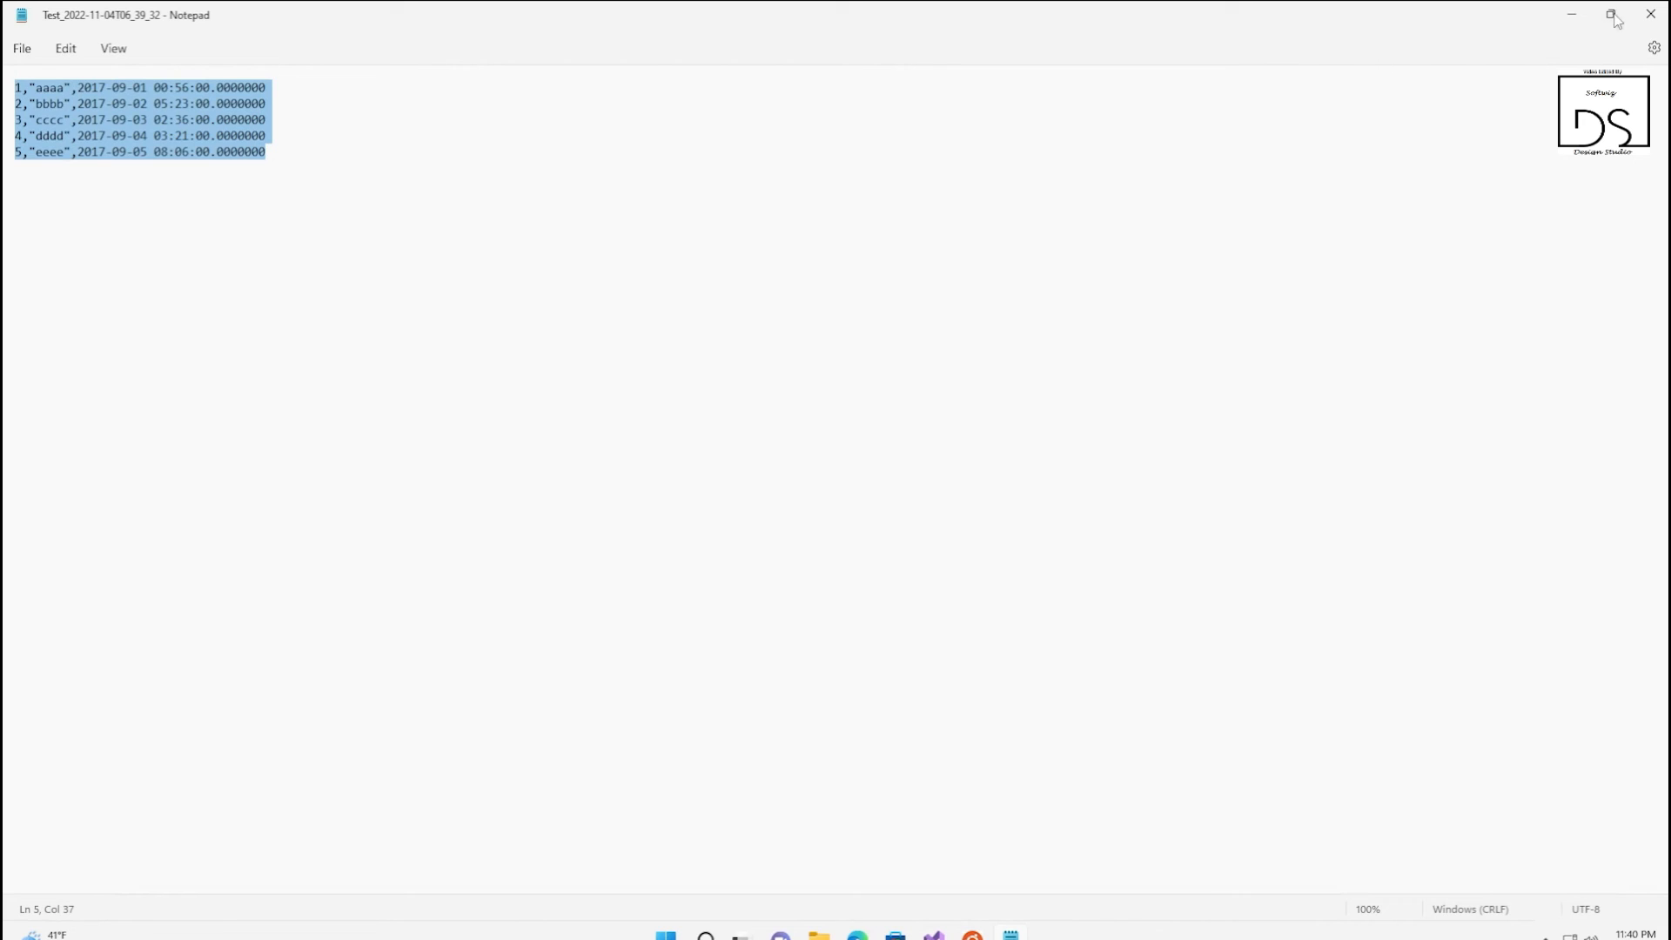
left_click(1650, 14)
left_click(670, 541)
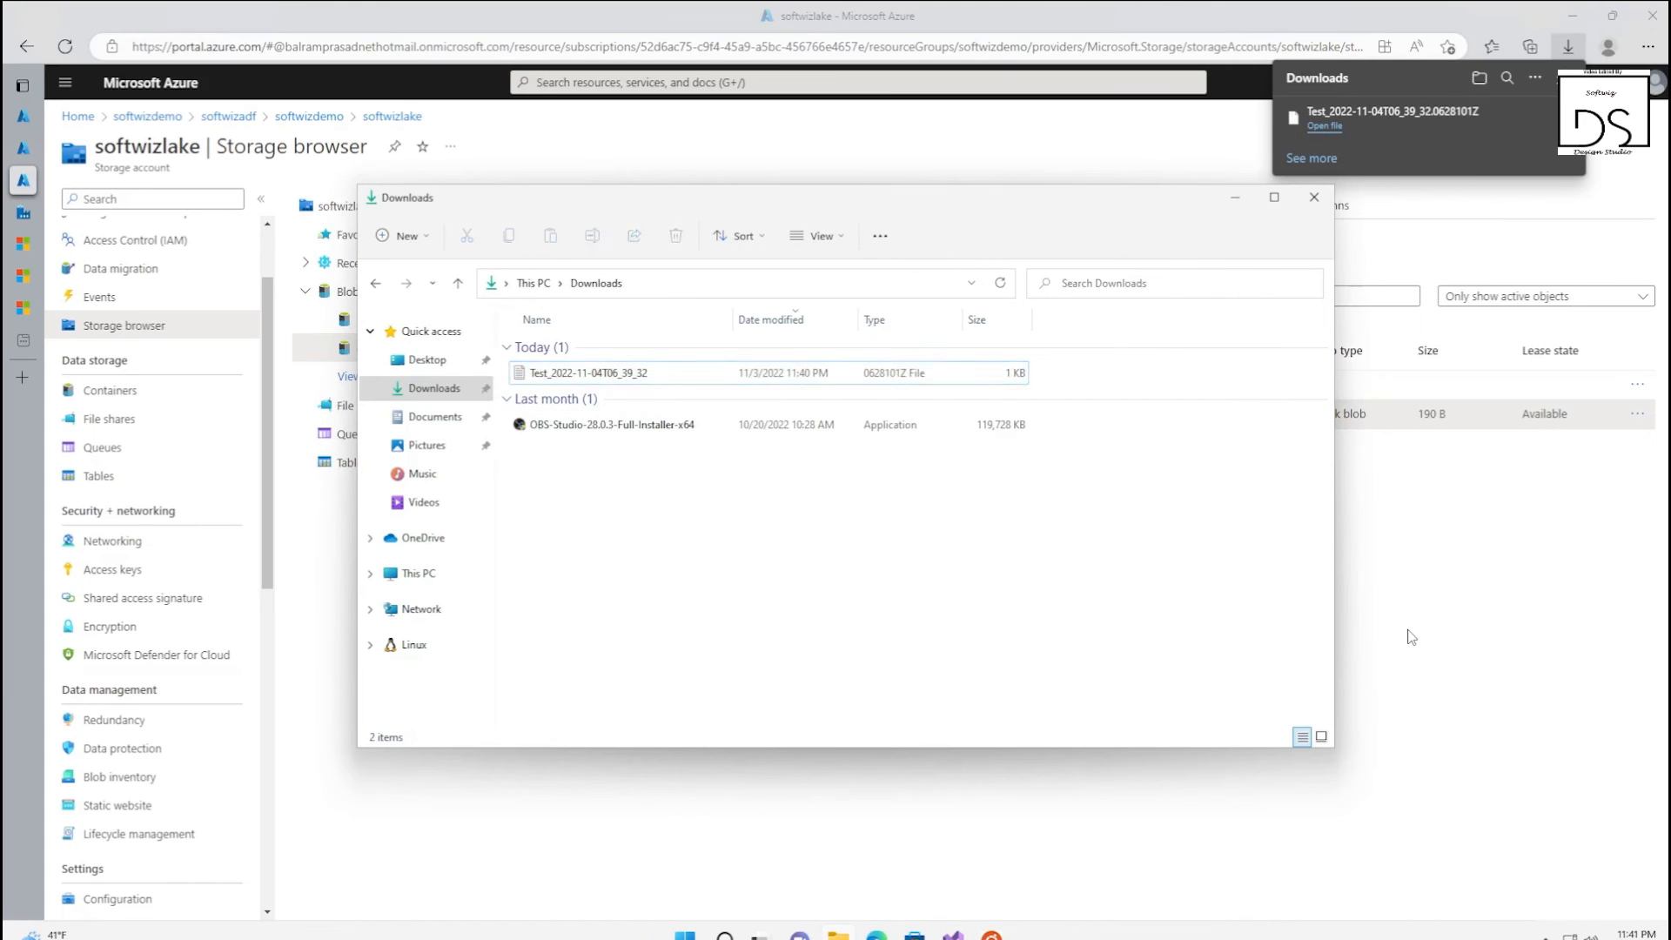
left_click(1407, 635)
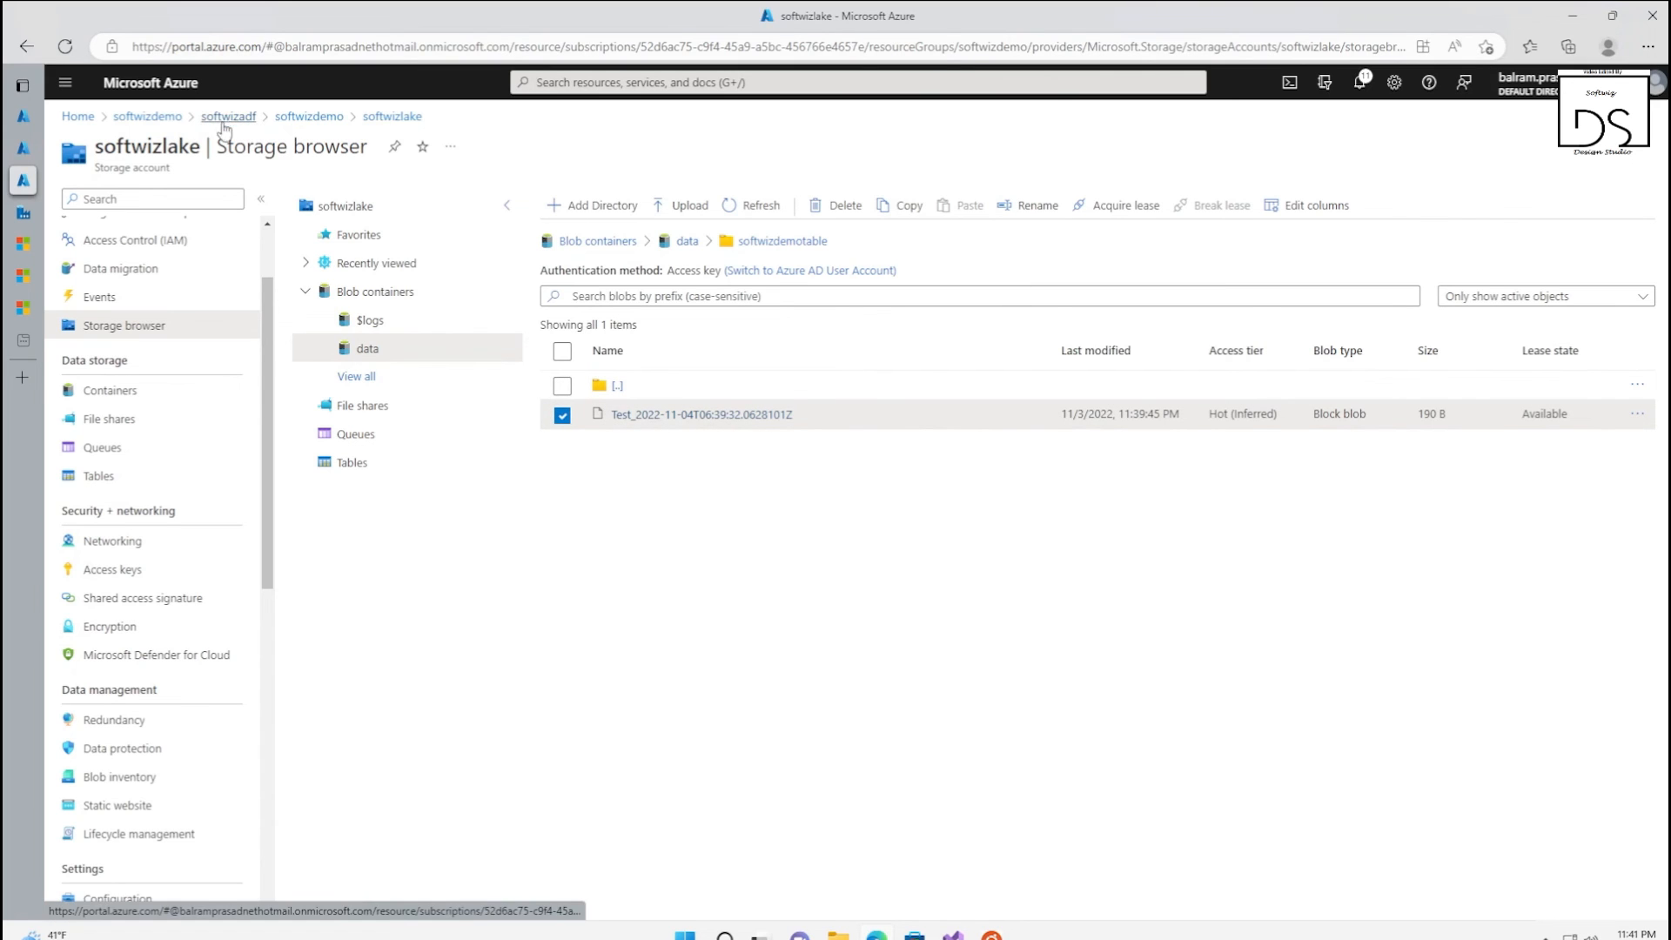
Switch to the softwizdemo query editor and rerun the Query 5 max(WatermarkValue) query to check softwizdemotable's stored watermark
left_click(37, 122)
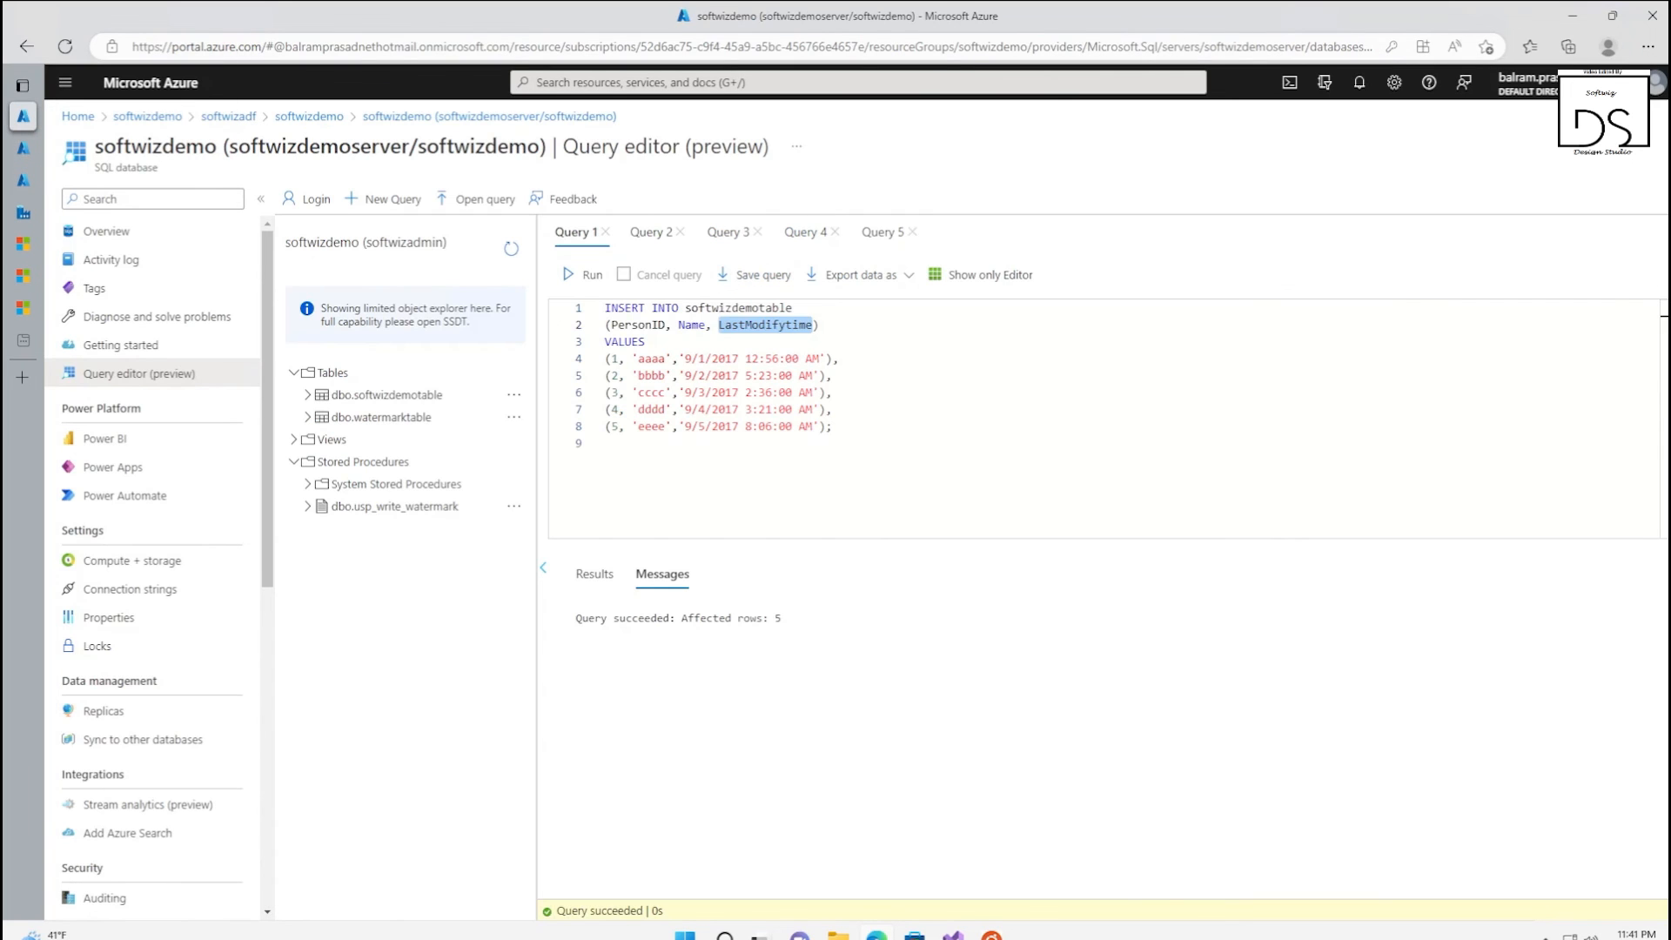
left_click(804, 233)
left_click(883, 232)
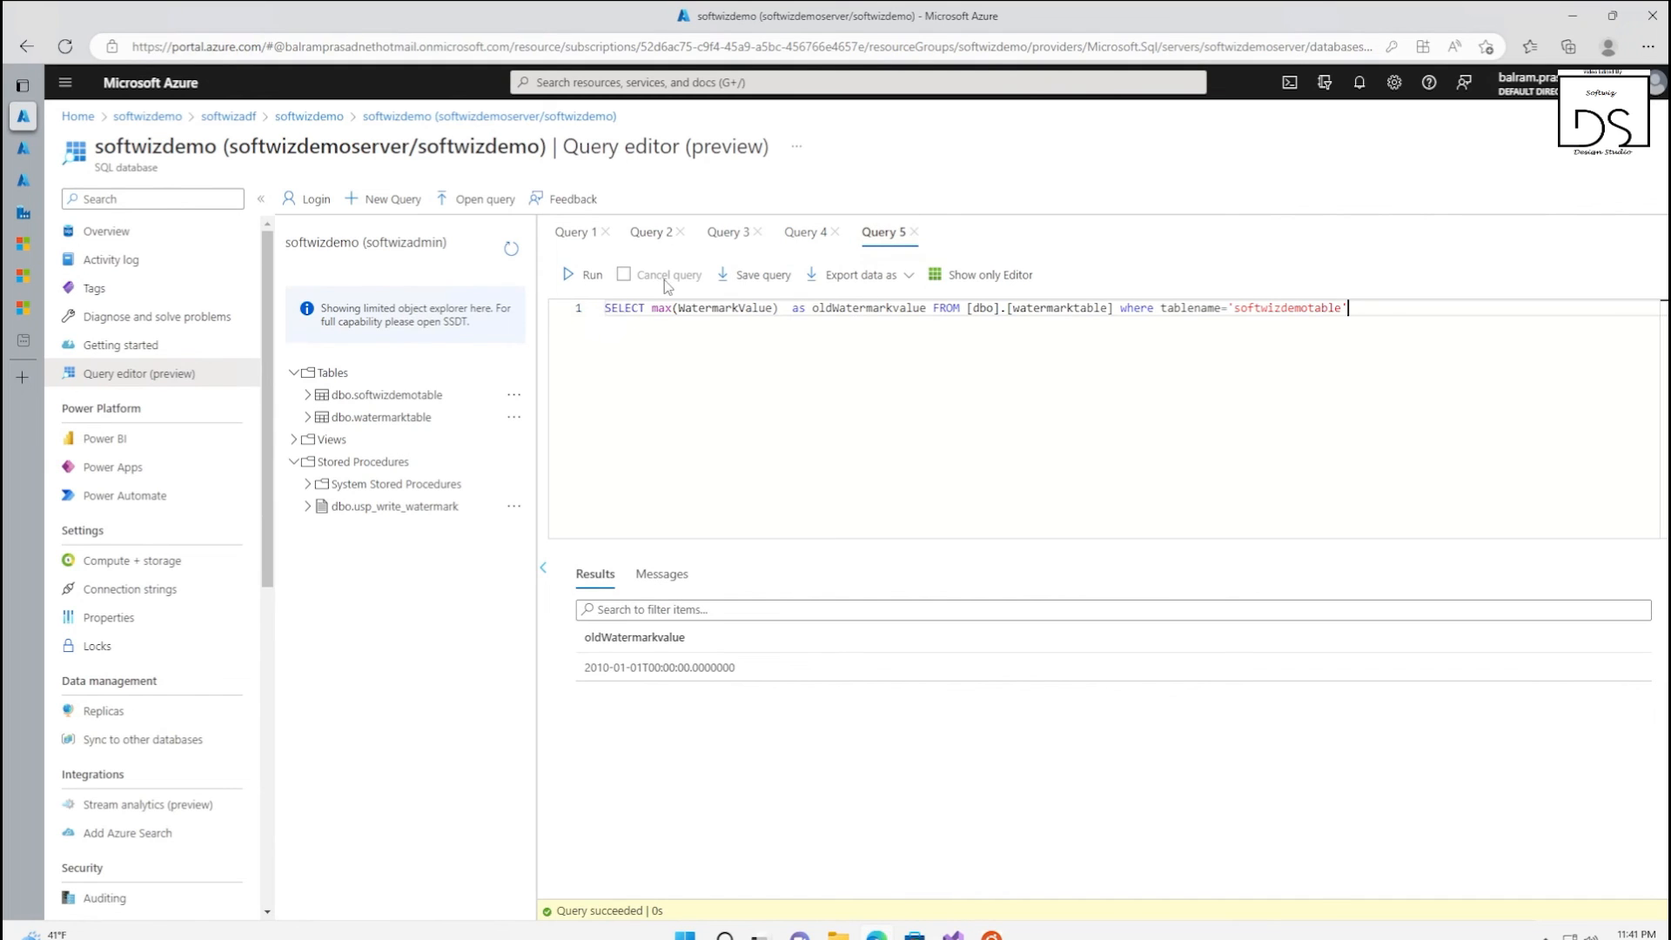
left_click(566, 277)
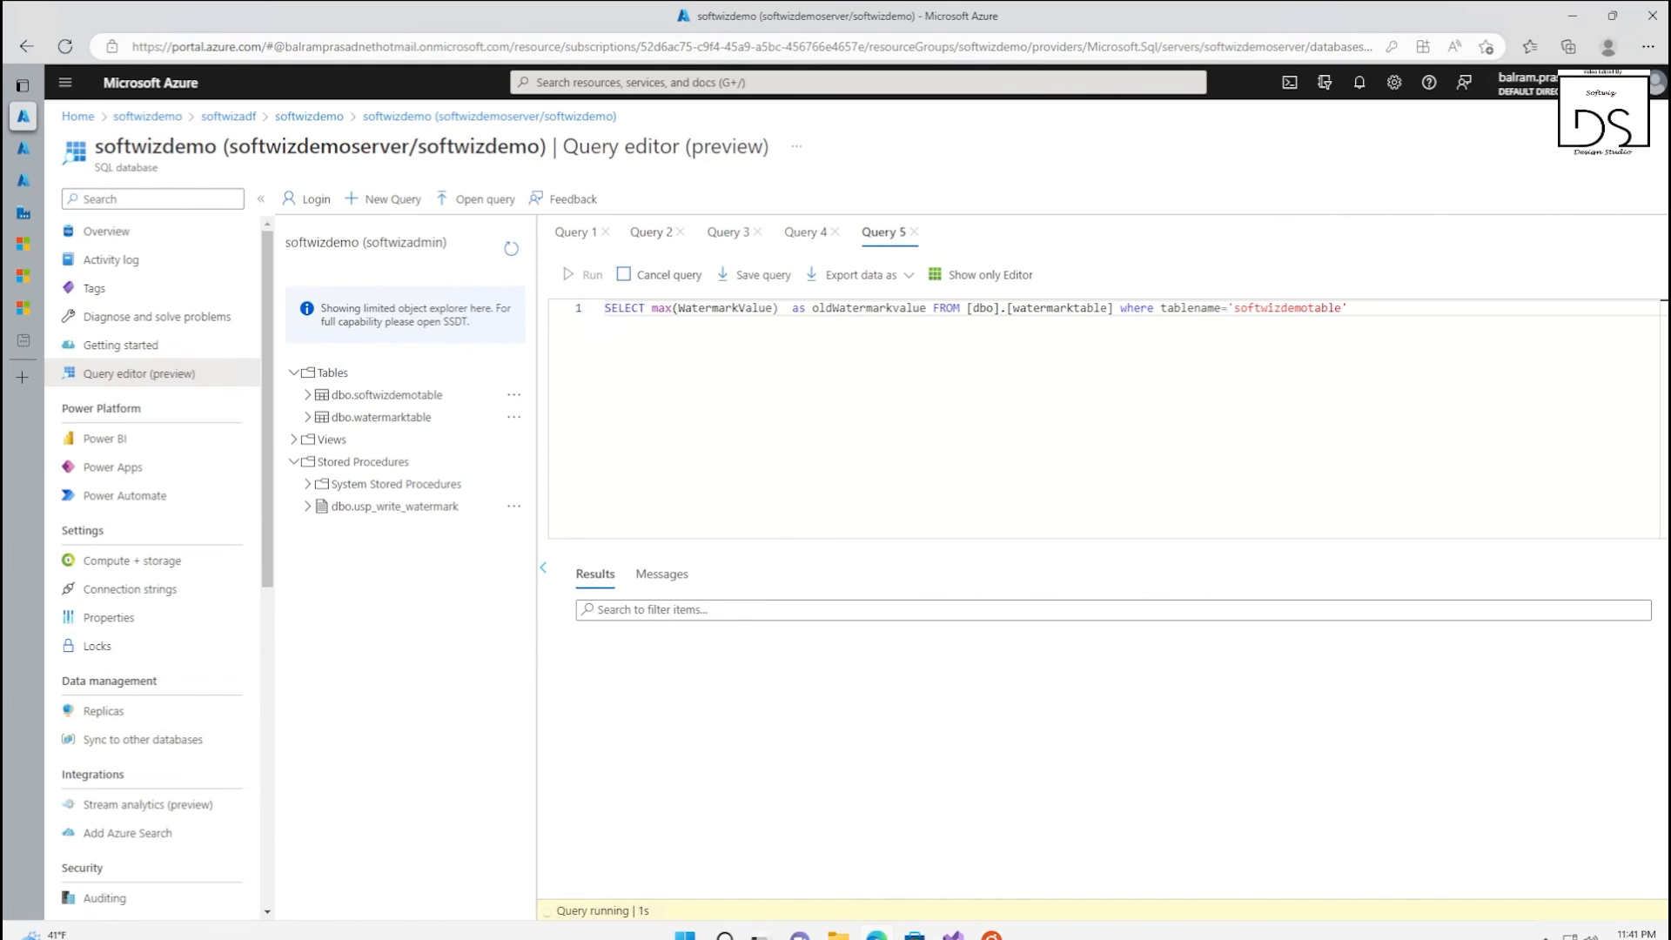
left_click_drag(596, 670, 739, 669)
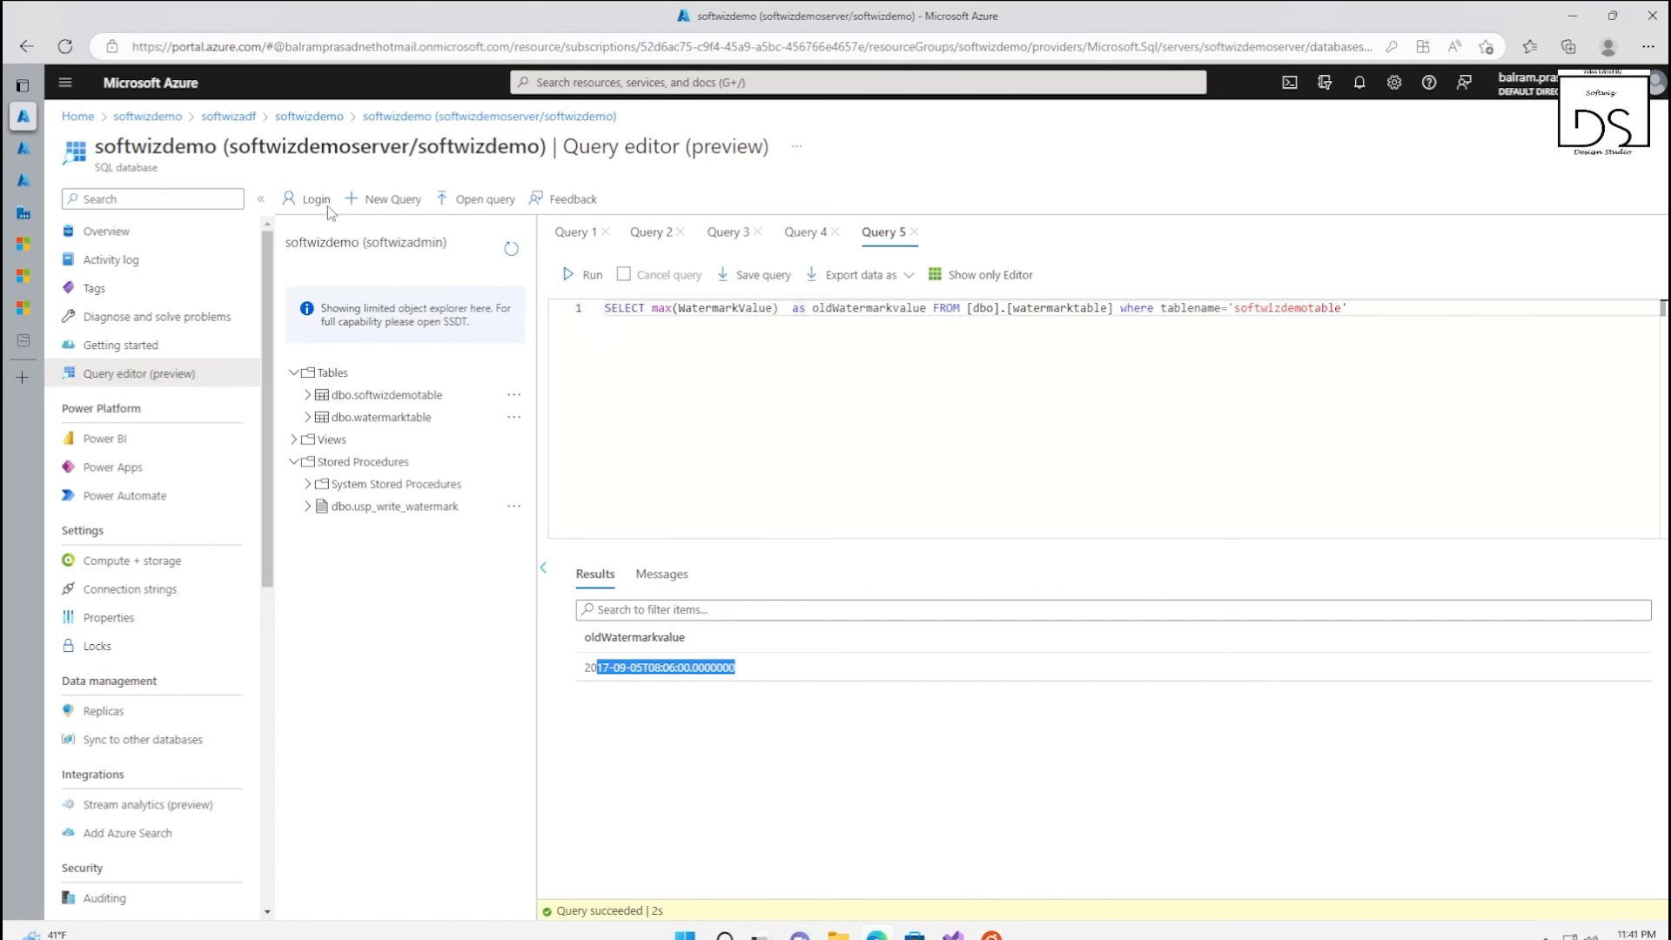
In a new query, paste the data_source_table inserts for IDs 6 and 7, rename the second row's value newdata1 and try to run them
left_click(388, 205)
type("INSERT INTO data_source_table VALUES (6, 'newdata','9/6/2012 2:23:00 AM')  INSERT INTO data_source_table VALUES (7, 'newdata','9/7/2012 9:01:00 AM')")
left_click(607, 342)
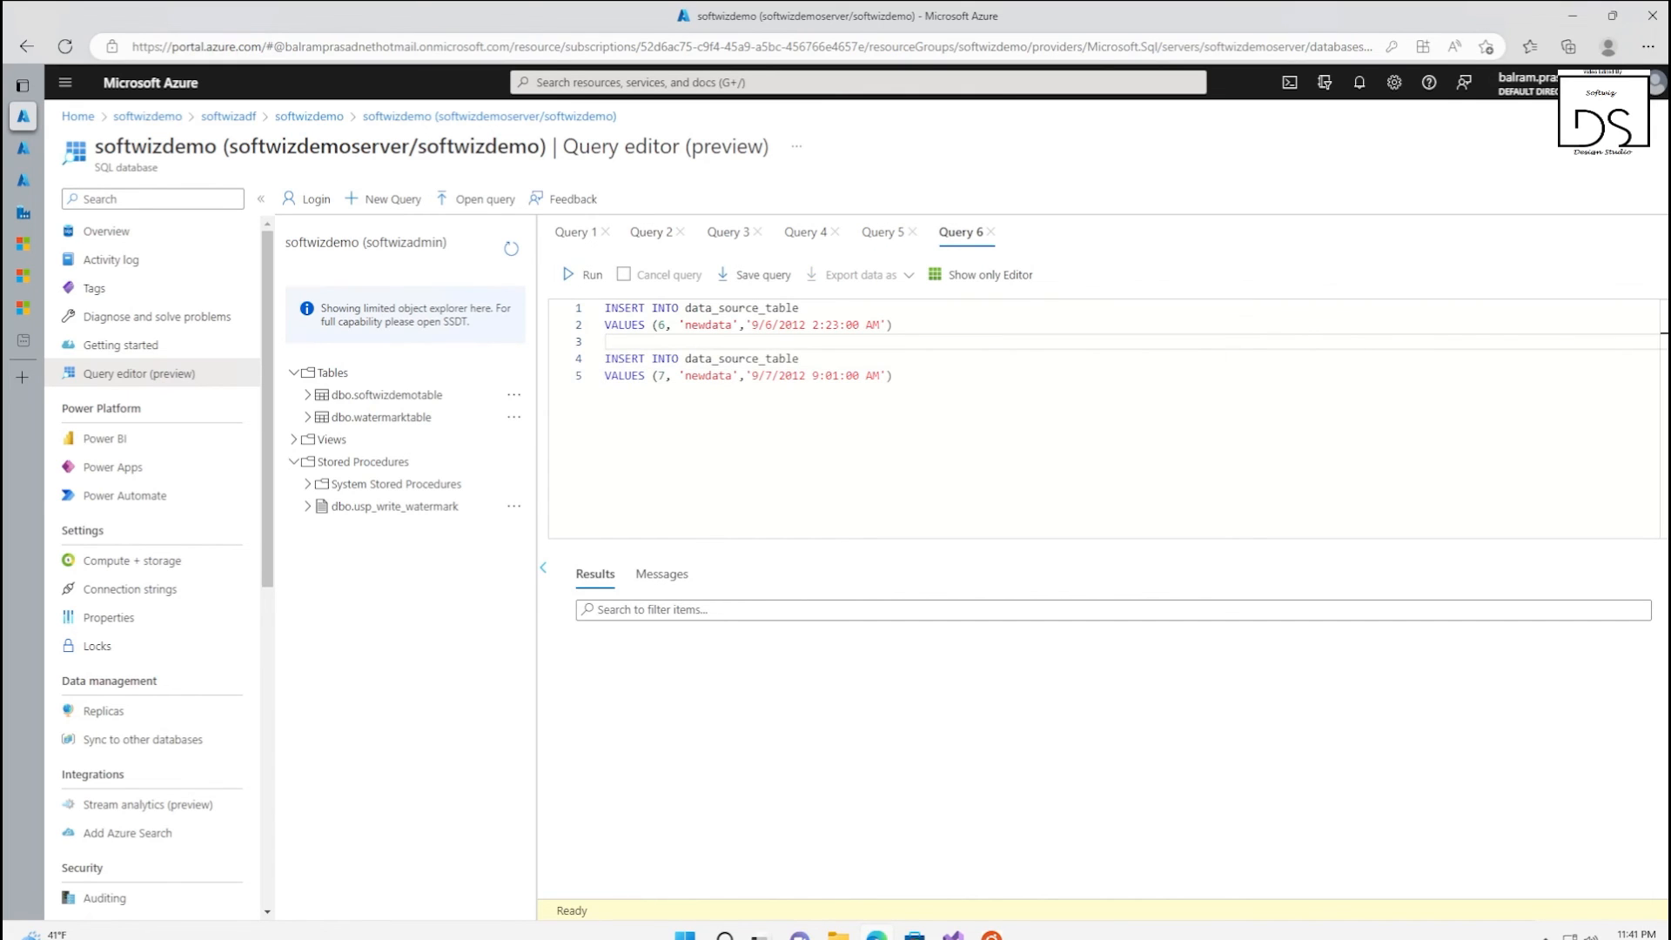
left_click(732, 376)
type("1")
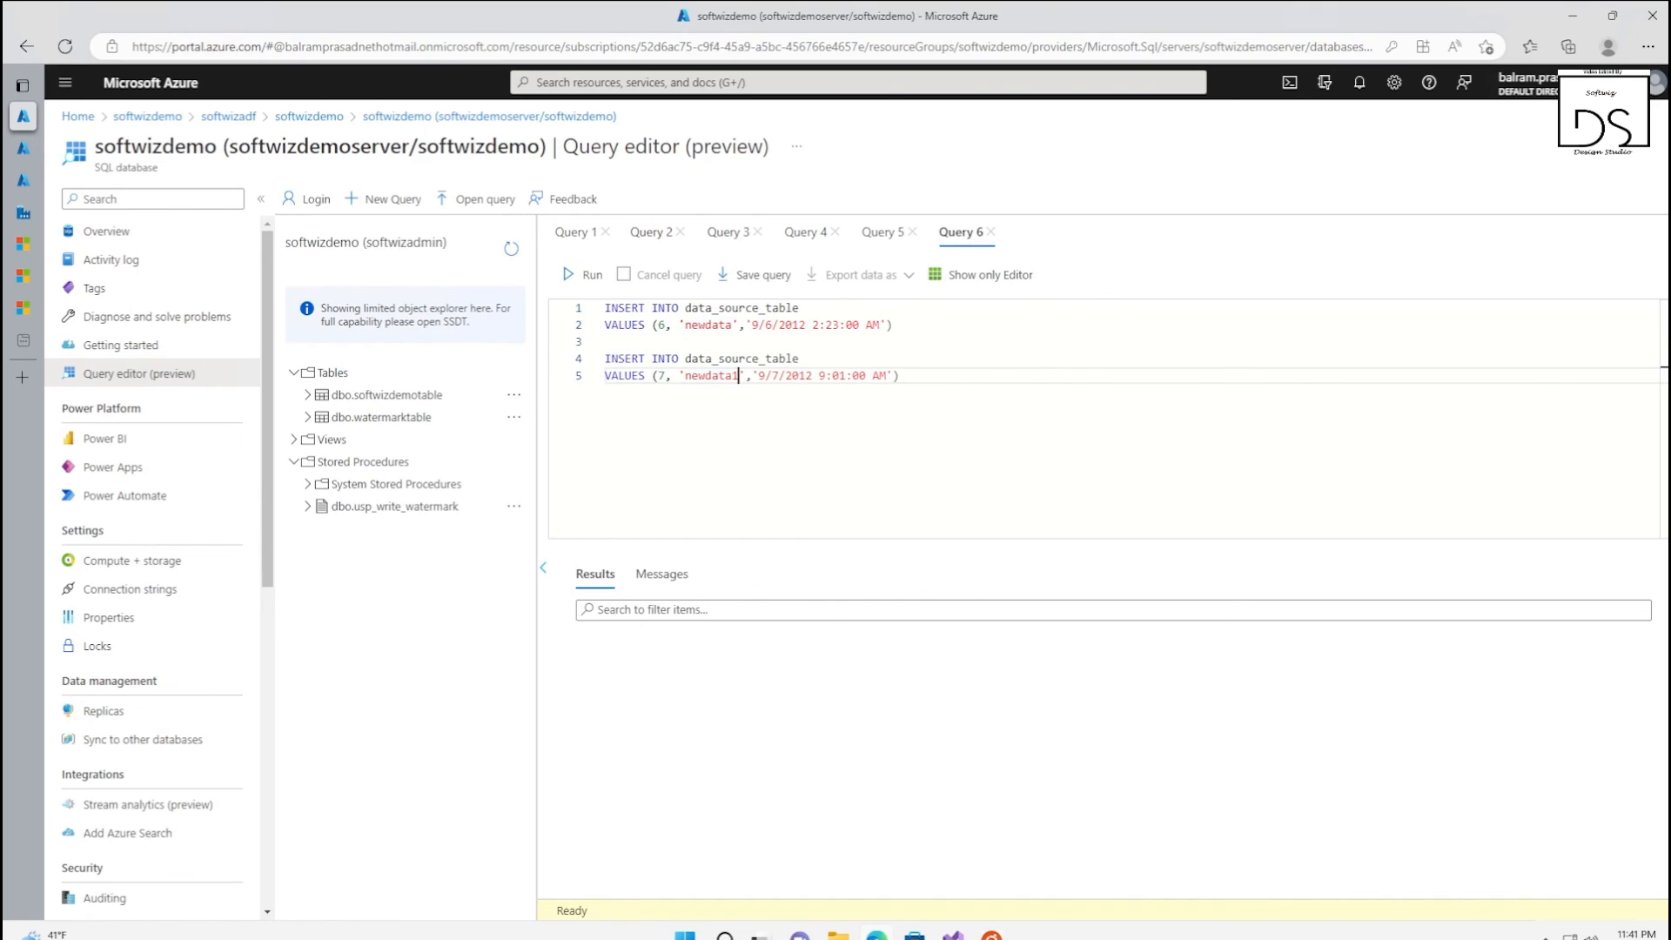
left_click(581, 274)
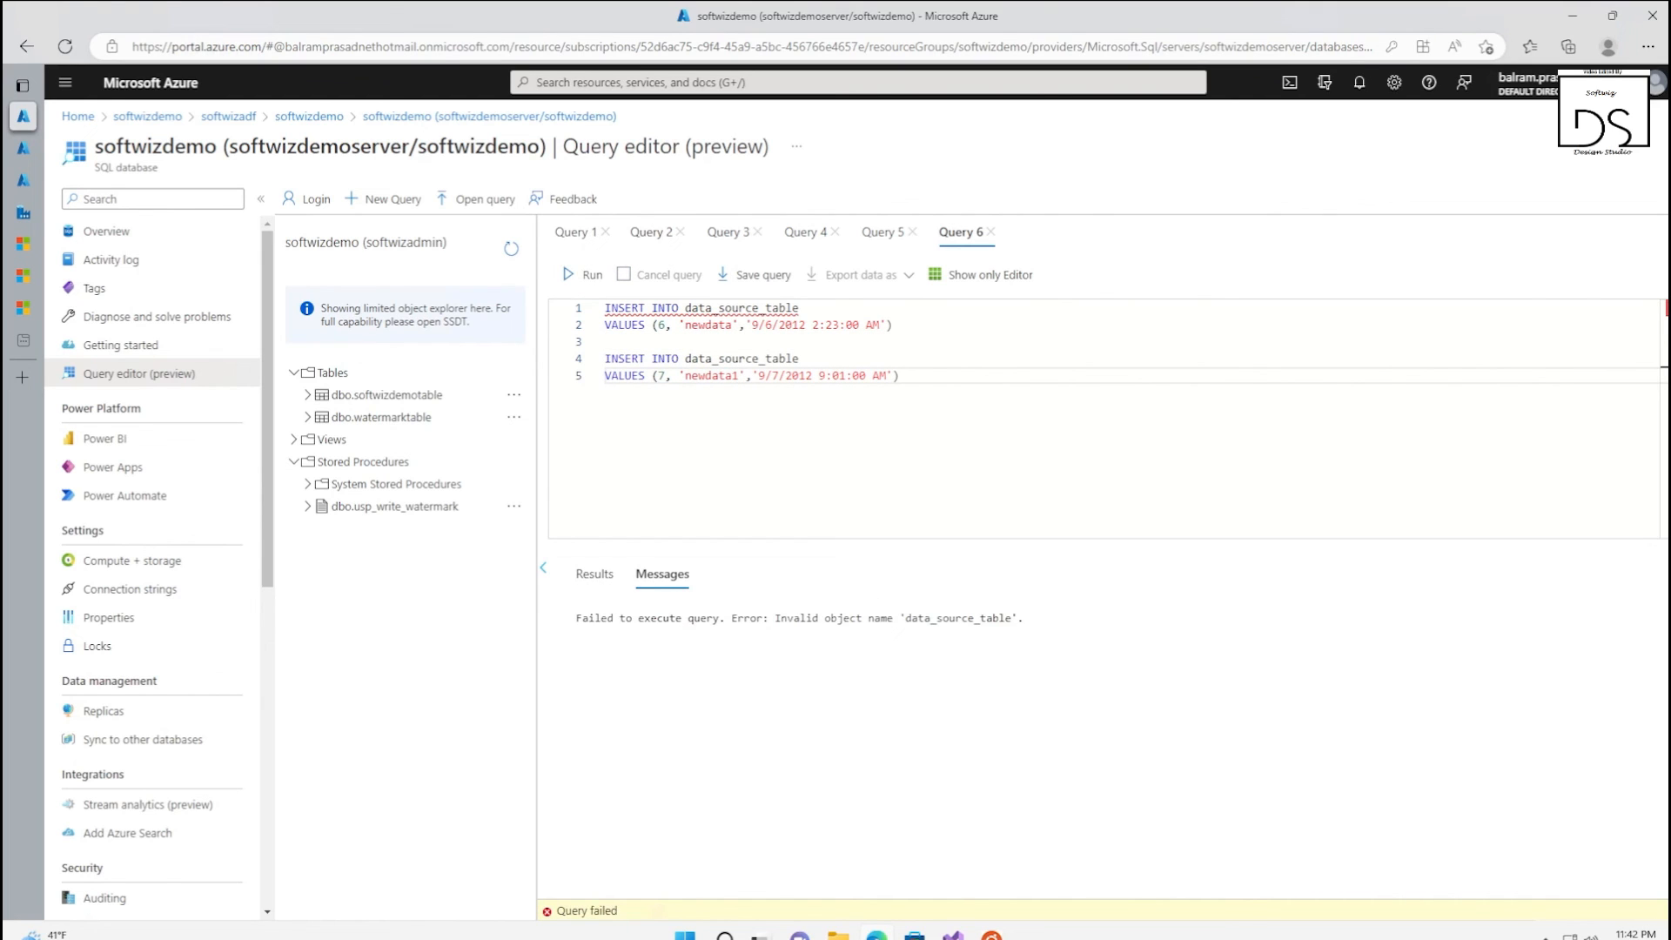
Change both Query 6 inserts to target softwizdemotable, run them and rerun the Query 2 select to check the table's rows
left_click(574, 231)
double_click(740, 308)
key("ctrl+c")
left_click(962, 232)
double_click(739, 308)
key("ctrl+v")
double_click(739, 359)
key("ctrl+v")
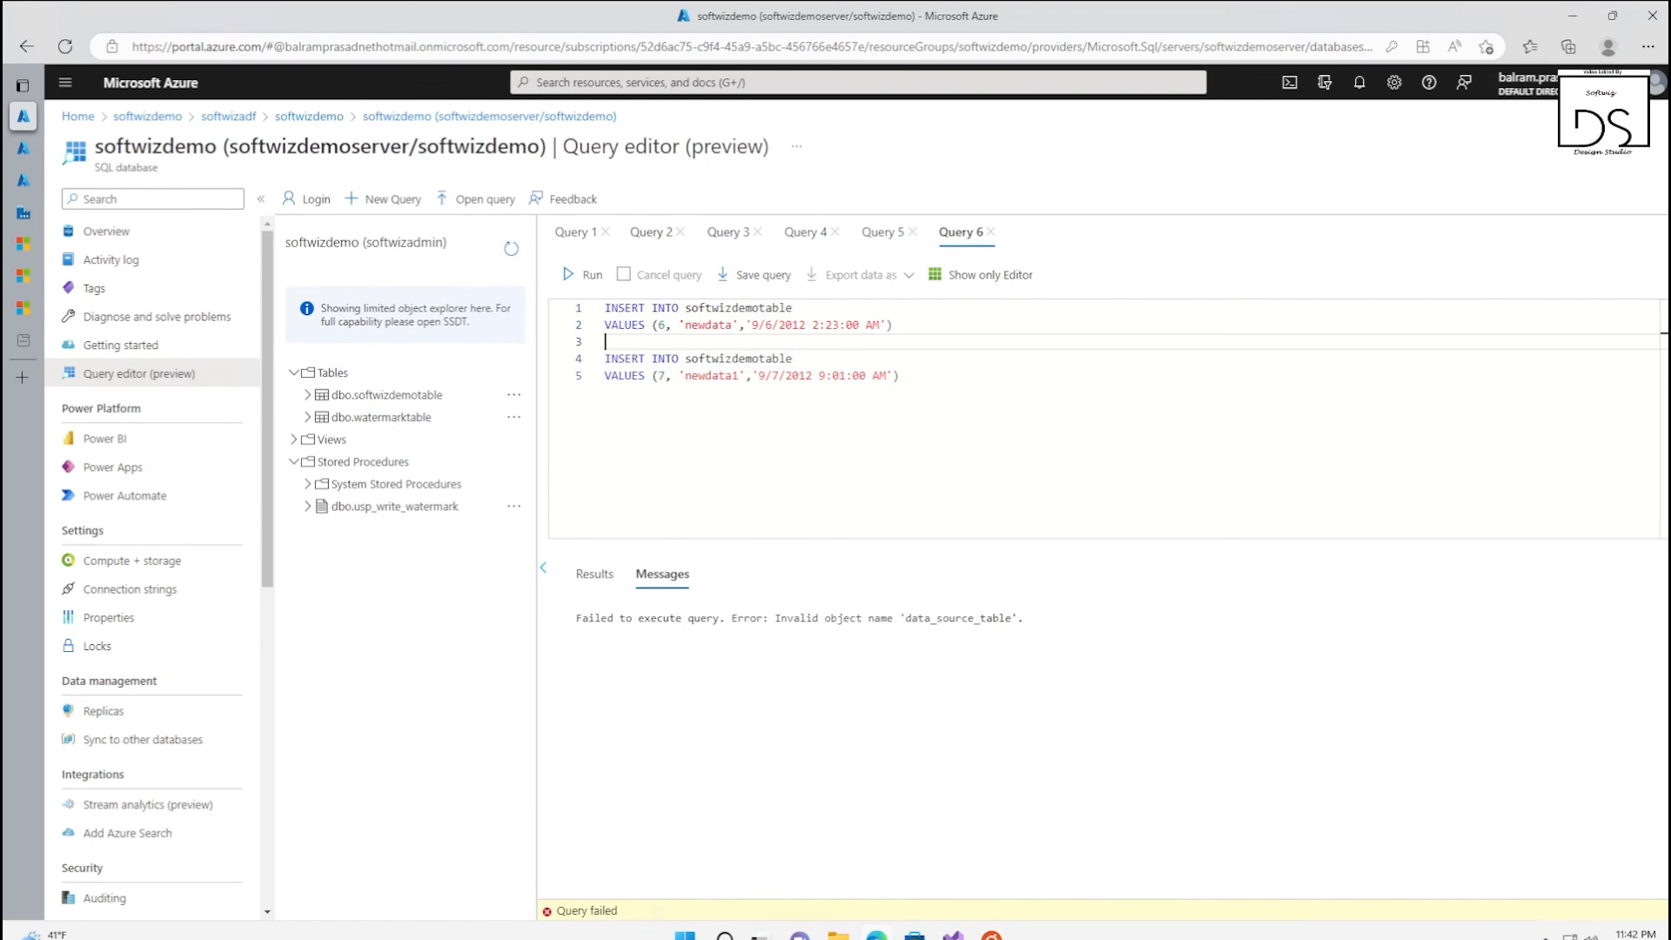
left_click(585, 274)
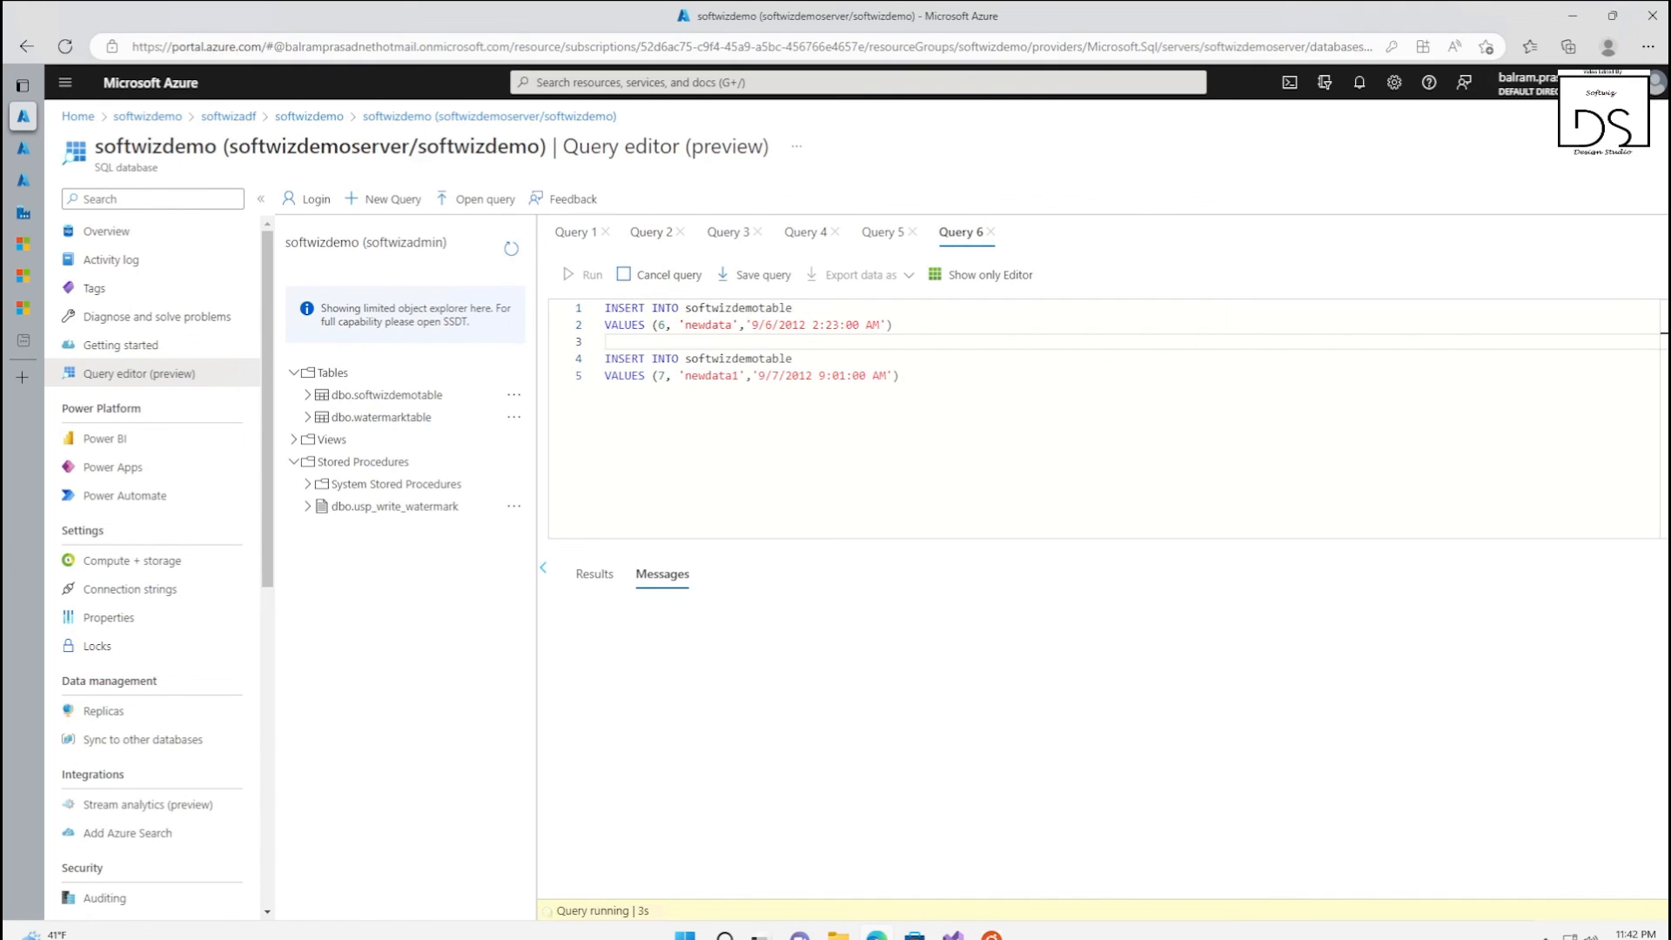
left_click(638, 235)
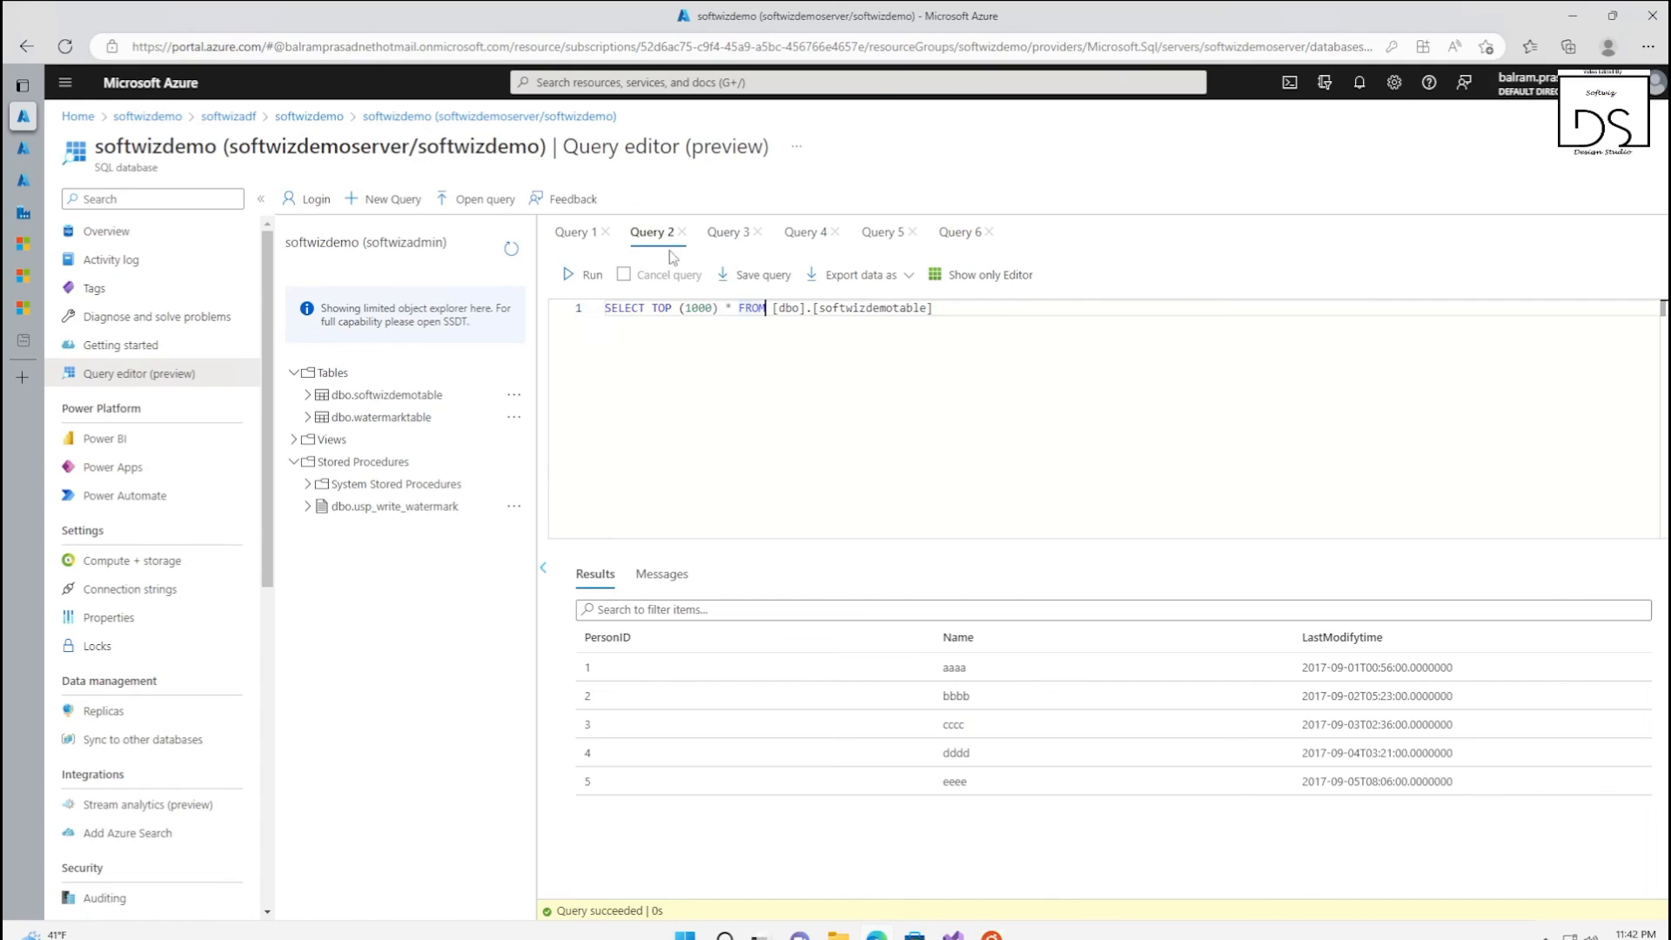
left_click(570, 274)
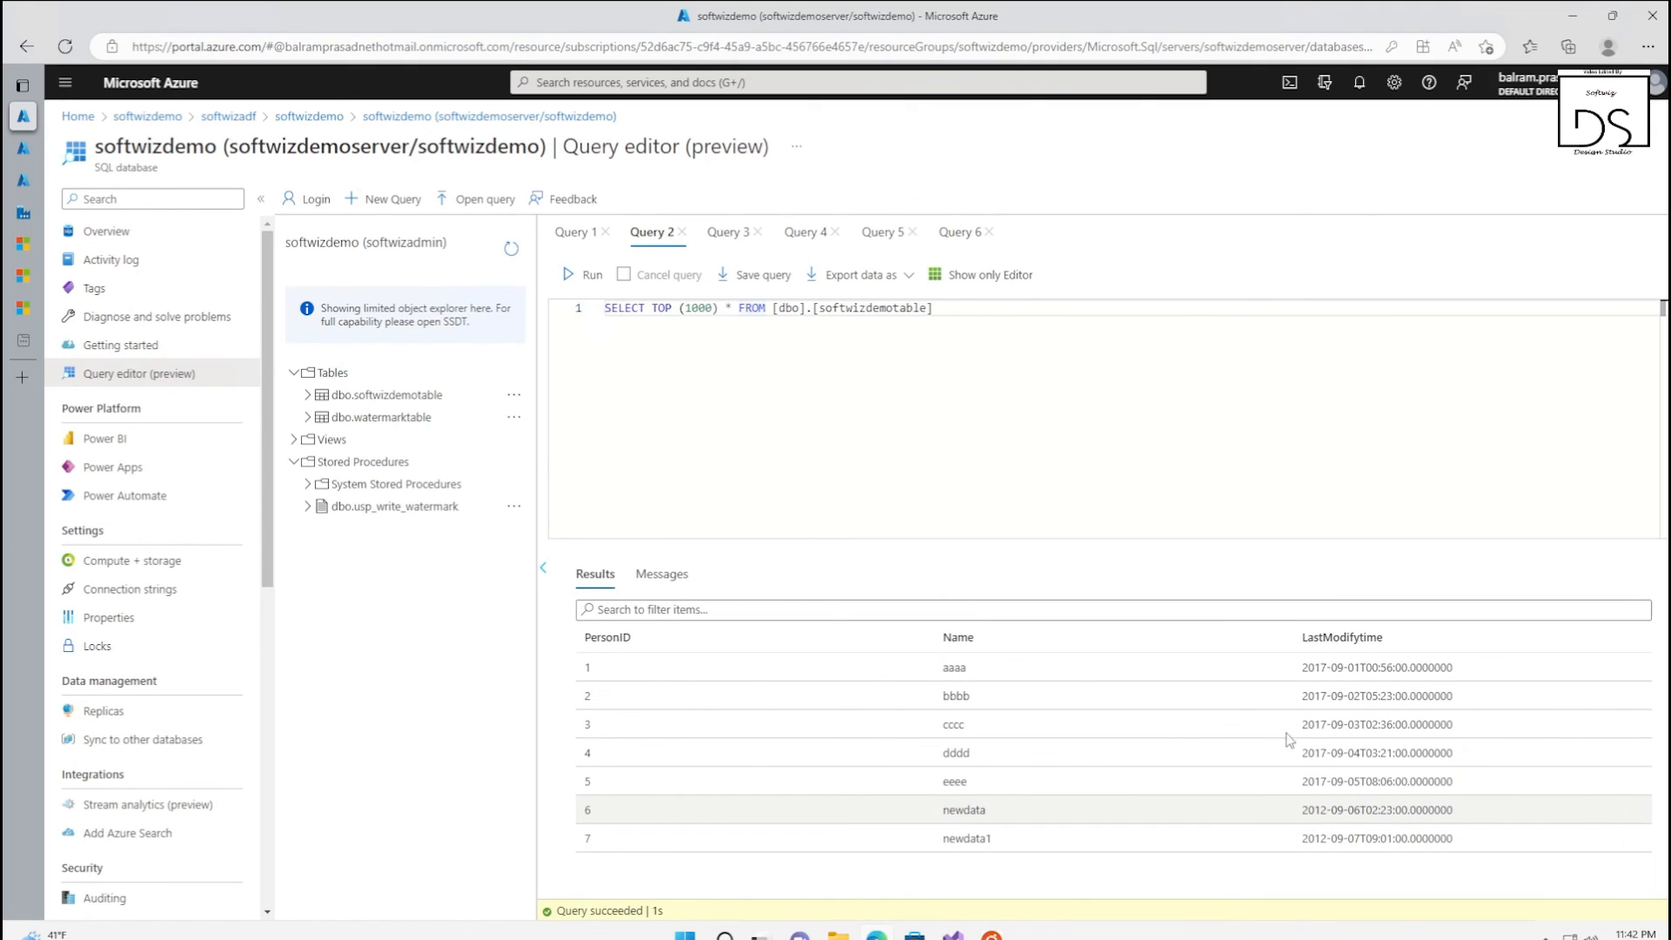
In Query 6, add an update softwizdemotable statement below the inserts and begin its set clause
left_click(956, 233)
left_click(785, 375)
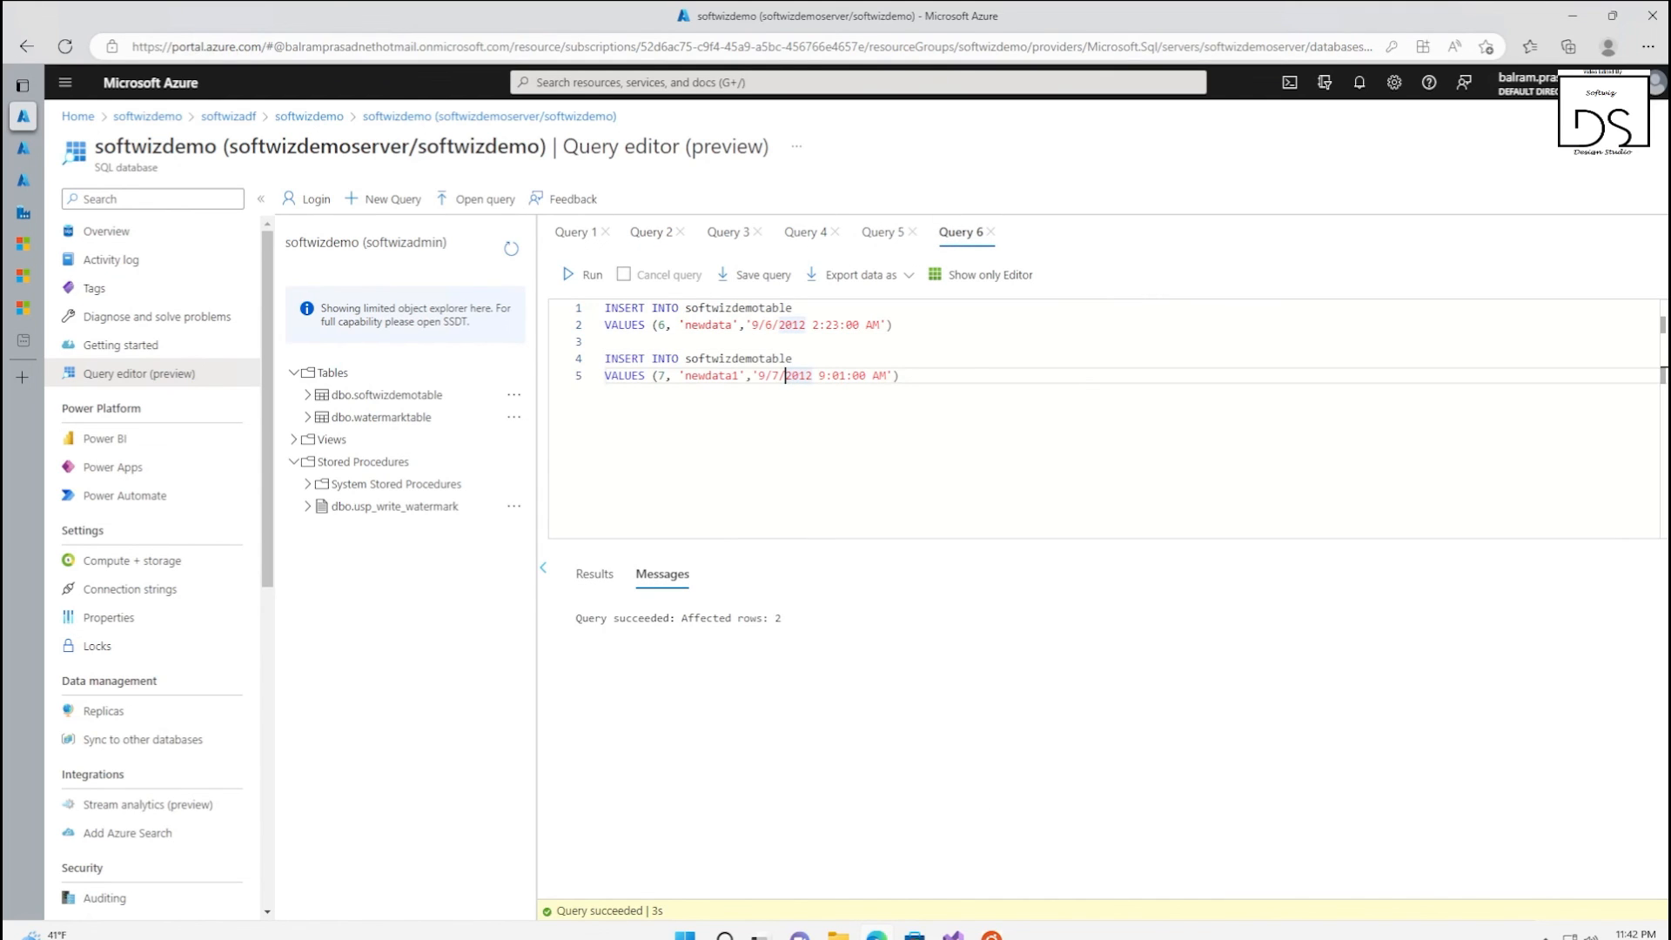
double_click(709, 308)
left_click(904, 376)
key("Return")
key("Return")
type("update softwizdemotable")
key("Return")
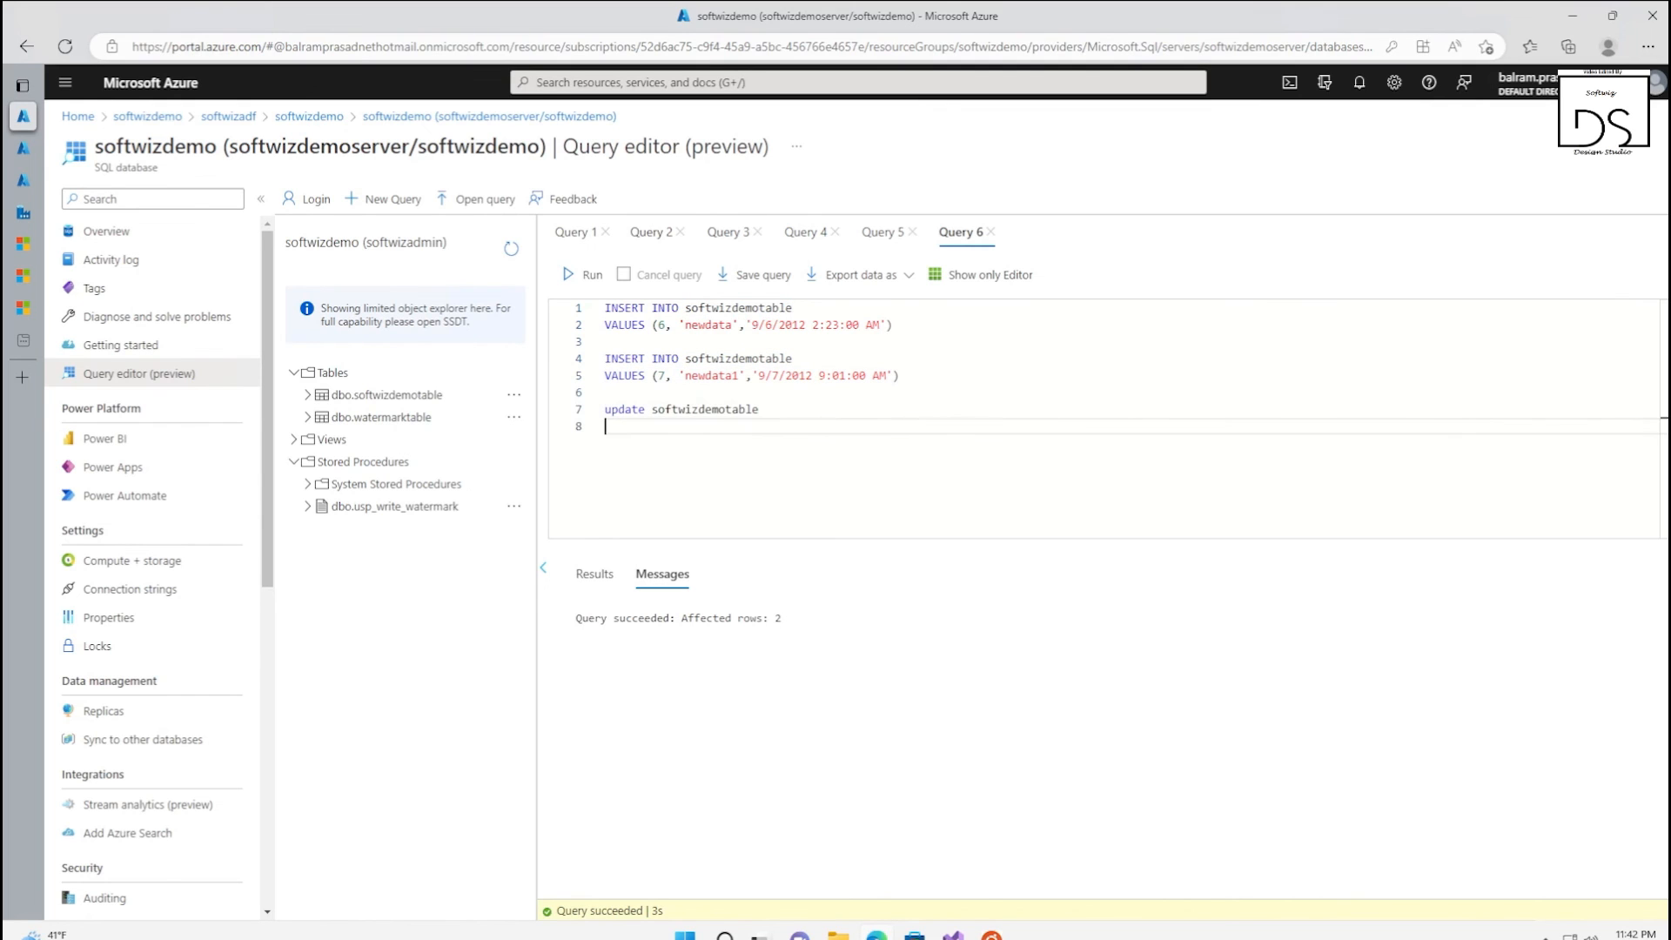
type("set")
Complete the set clause with the LastModifytime column from Query 1 and the value '9/7/2022 9:01:00 AM'
left_click(574, 232)
left_click(957, 233)
type("LastModifytime")
type("=")
left_click_drag(752, 375, 892, 375)
key("ctrl+c")
left_click(734, 427)
key("ctrl+v")
left_click(783, 427)
left_click(785, 427)
Add the condition where PersonID=6 and run only the update statement, without the inserts
key("Return")
type("where")
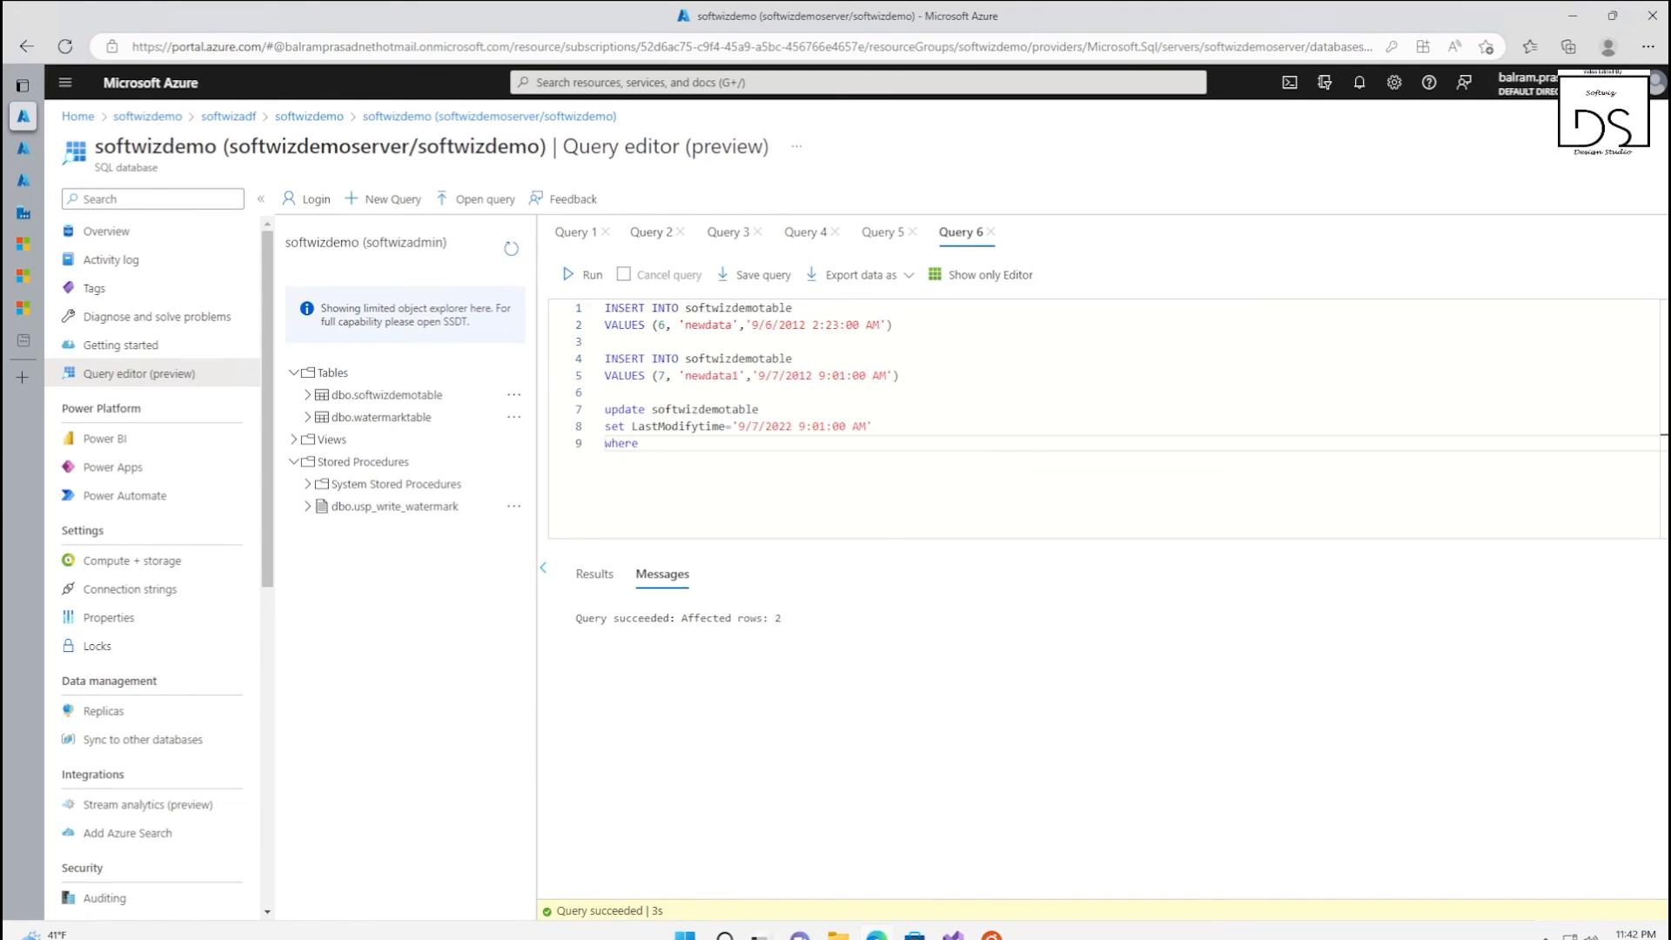
left_click(573, 233)
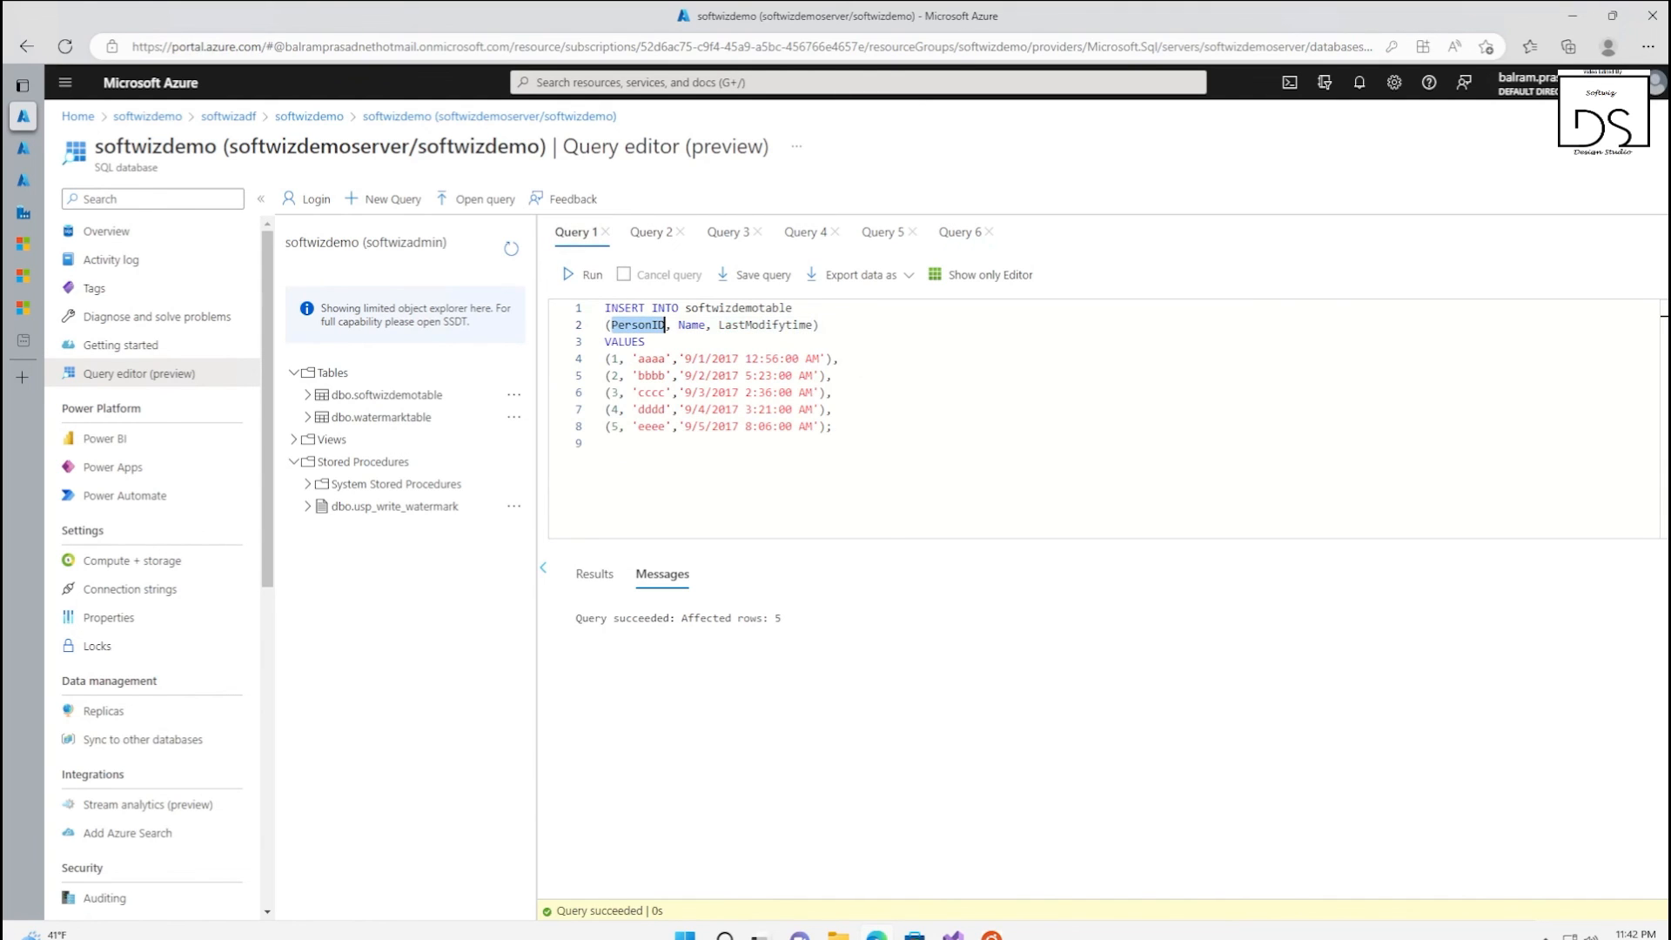
left_click(953, 272)
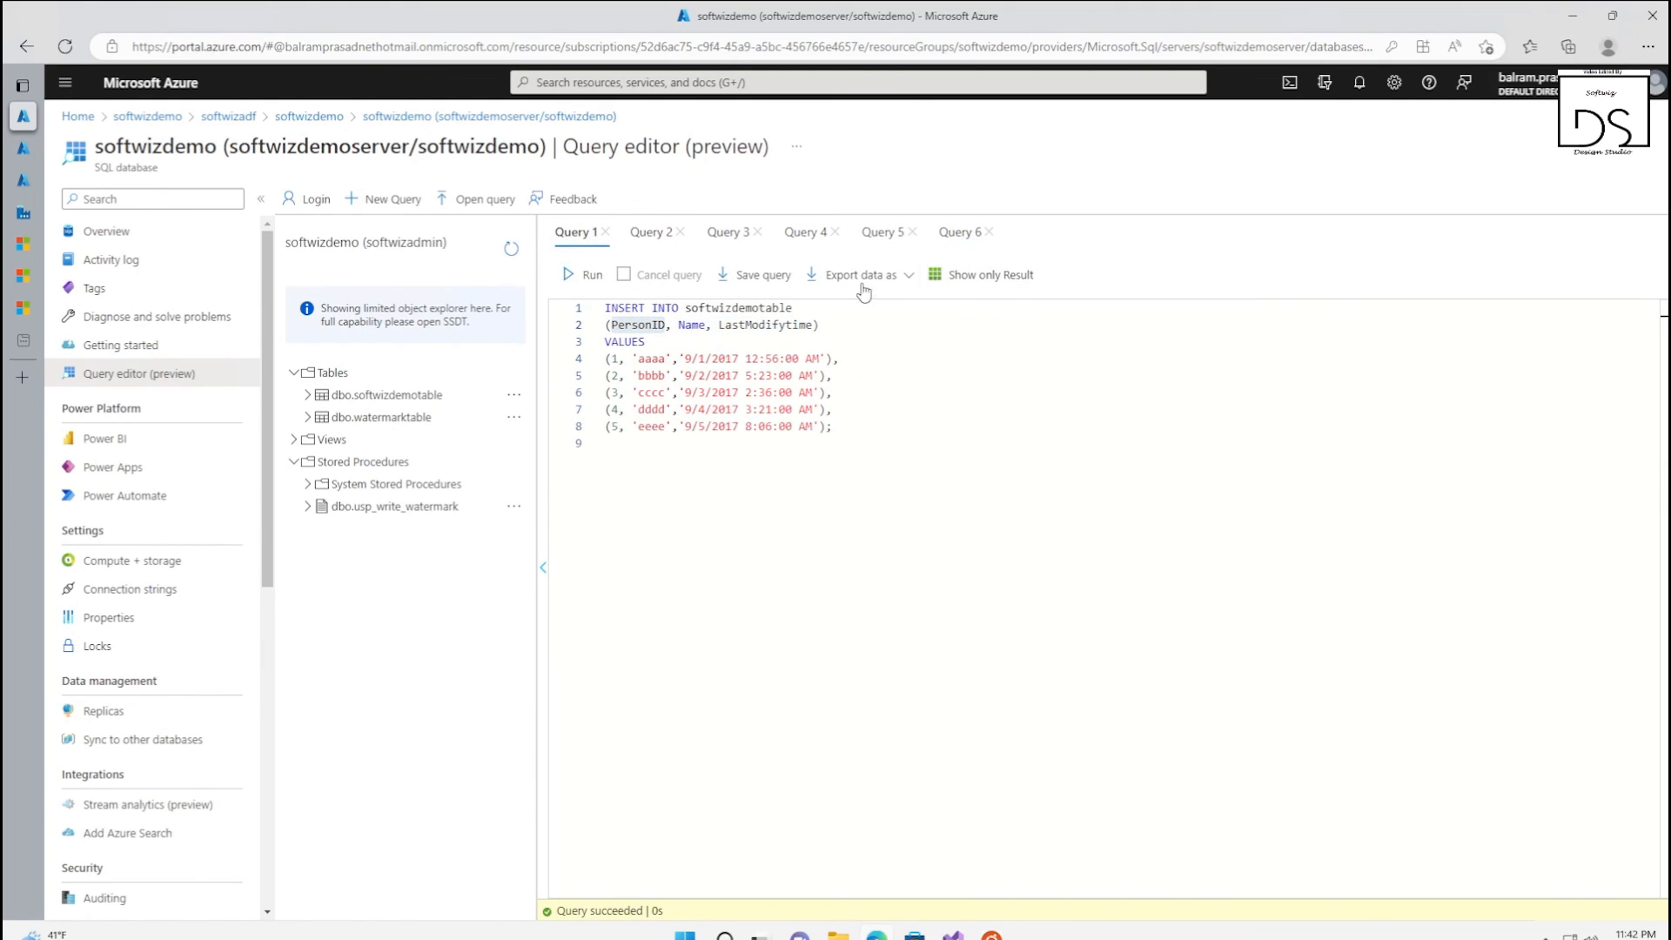
left_click(961, 274)
left_click(960, 274)
left_click(956, 235)
type("PersonID=6")
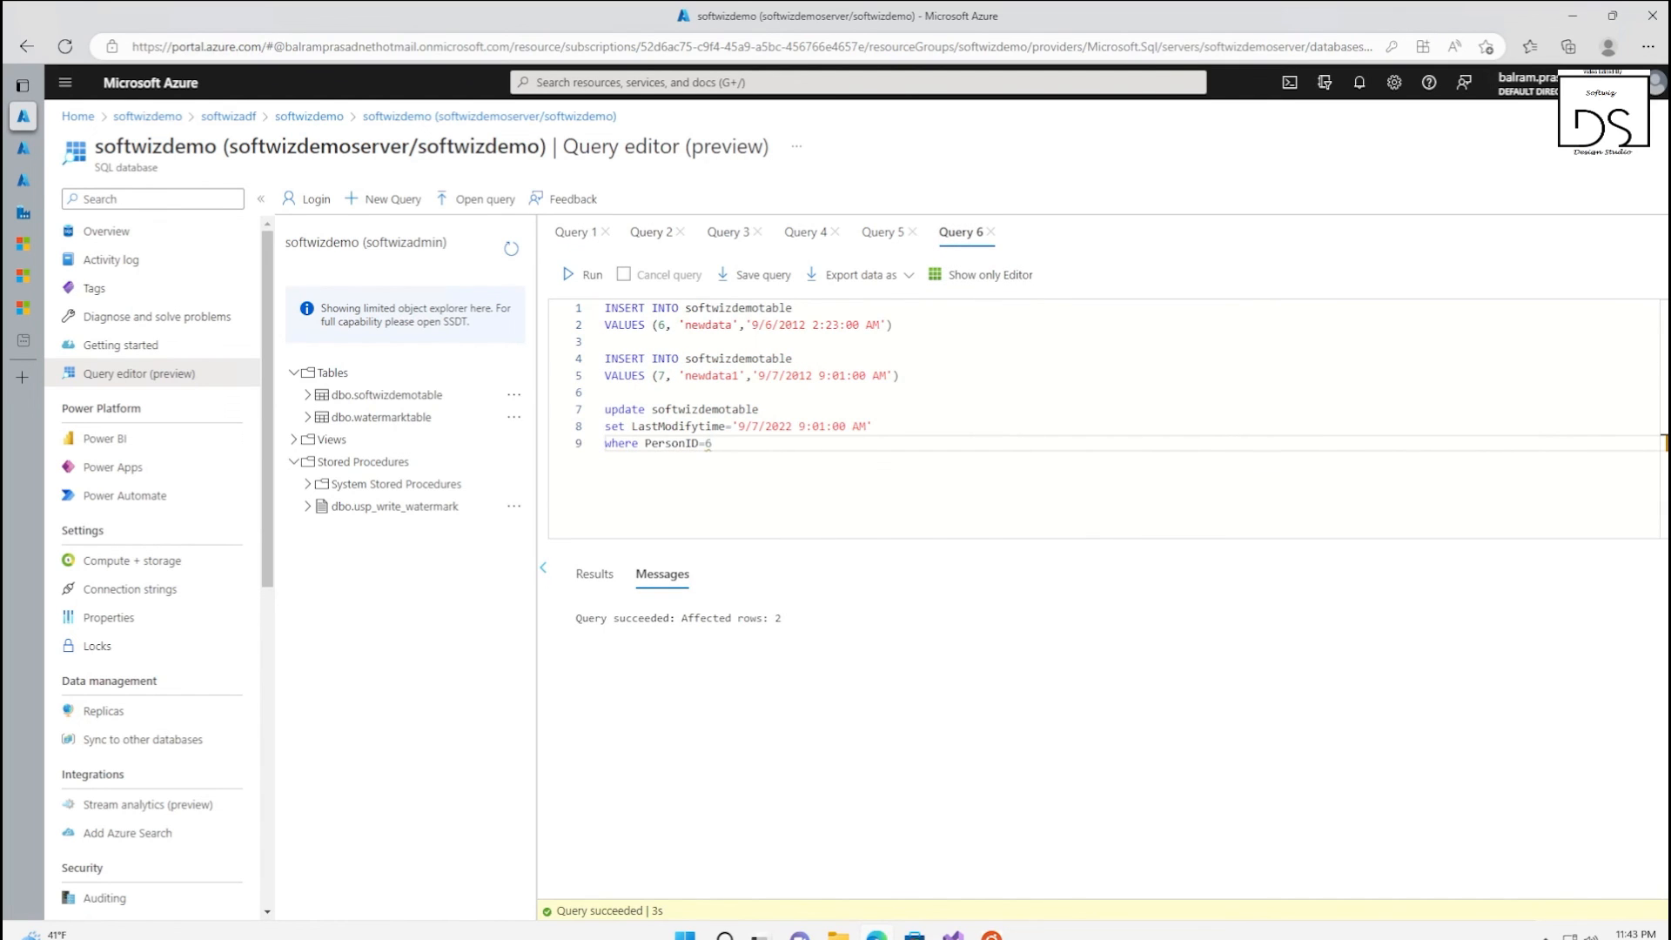
left_click(580, 412, "shift")
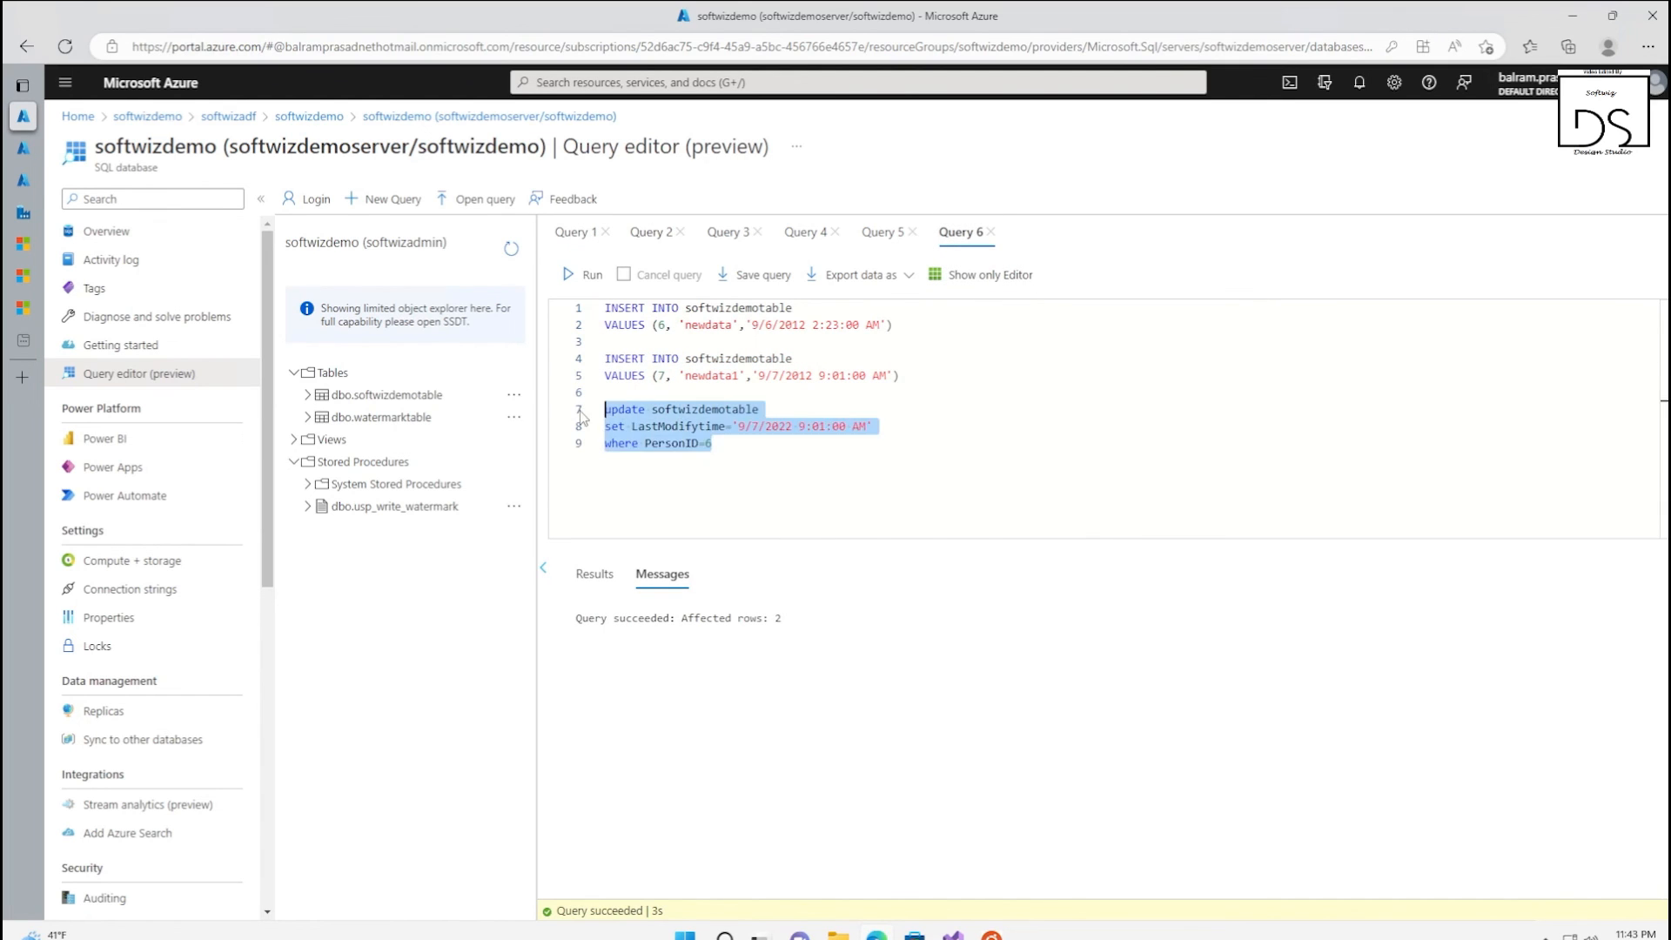
left_click(580, 275)
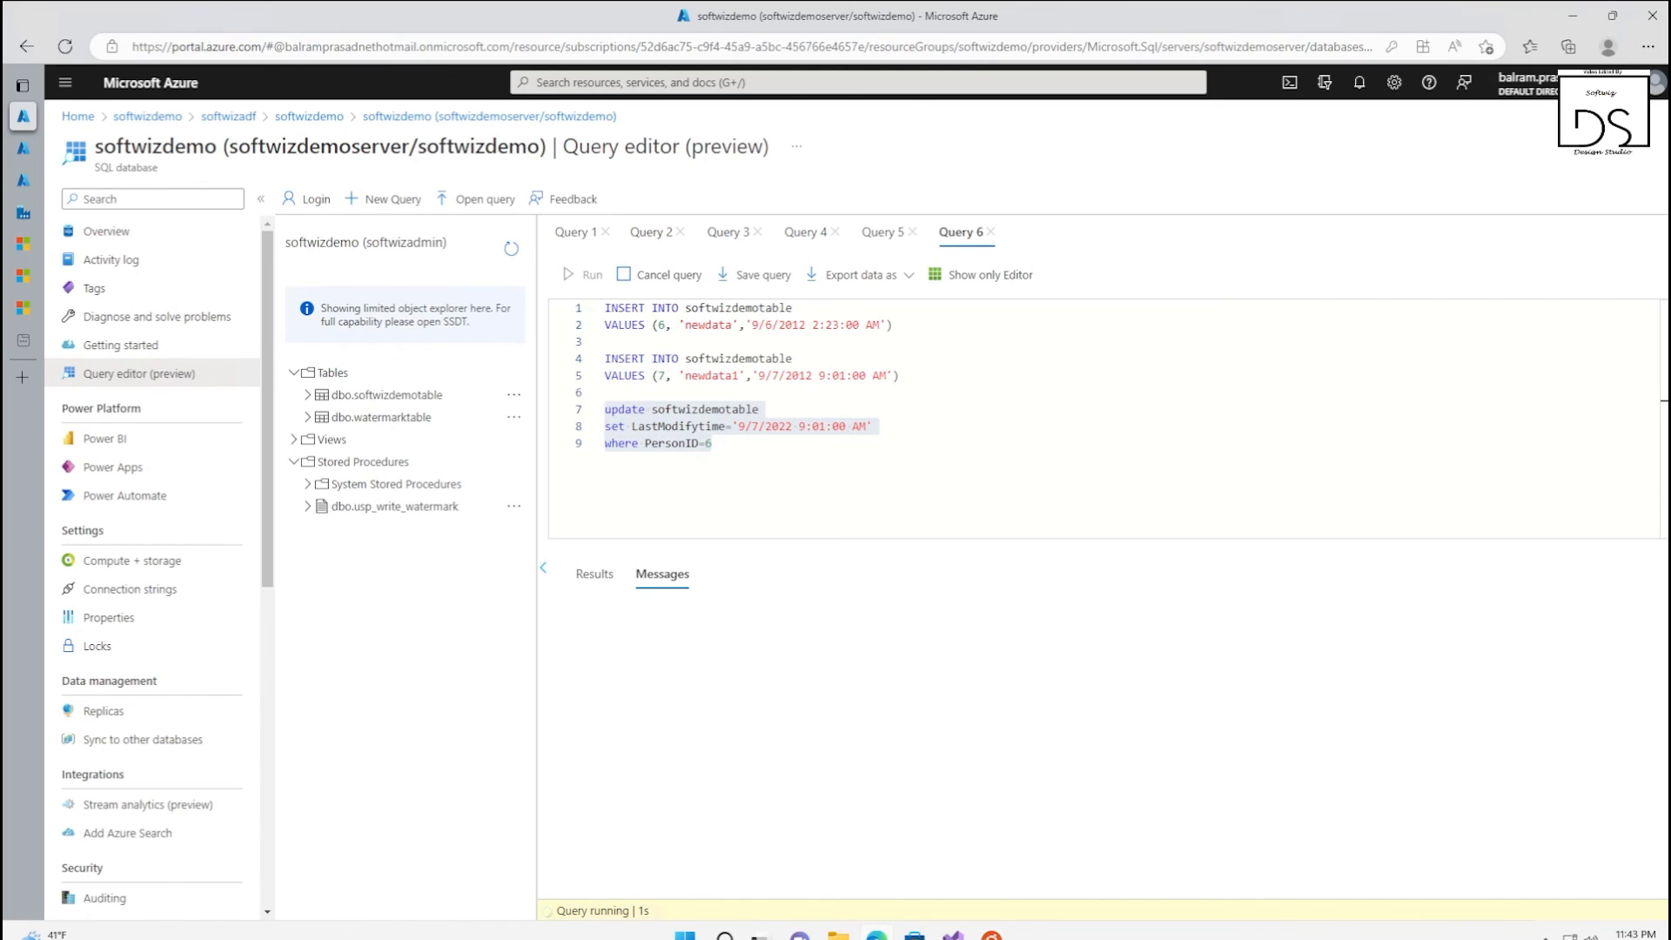
Change the update to PersonID=7 with LastModifytime '10/7/2022 9:01:00 AM' and run only that statement
left_click(713, 444)
key("BackSpace")
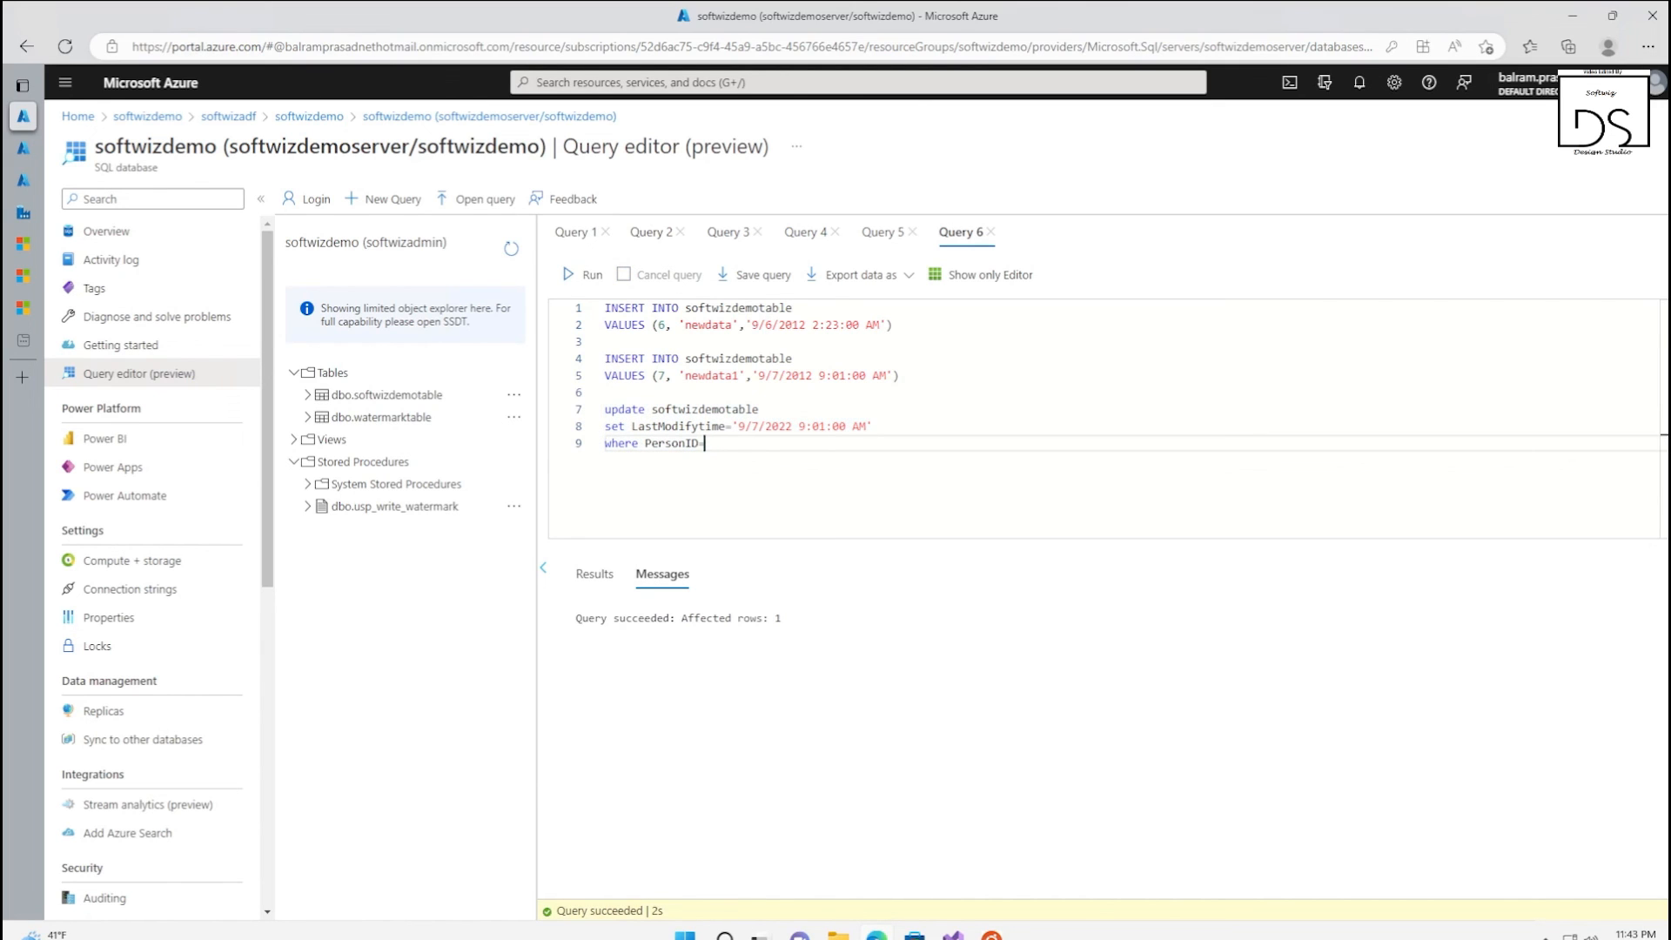
left_click(740, 426)
type("10")
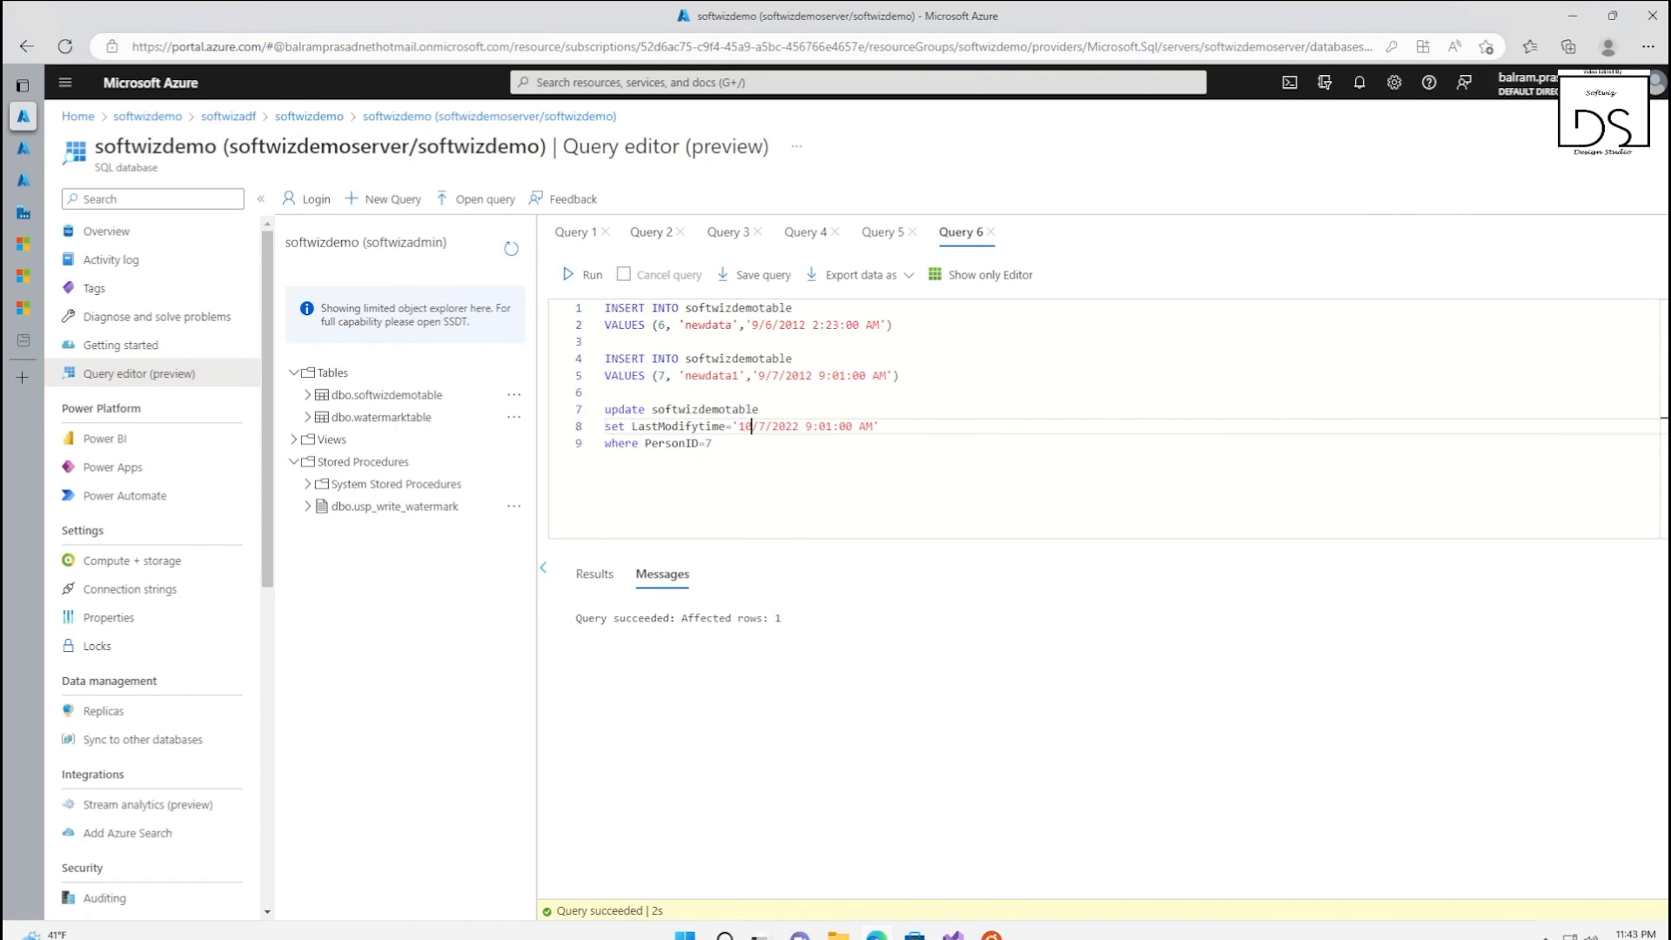
left_click_drag(712, 443, 604, 409)
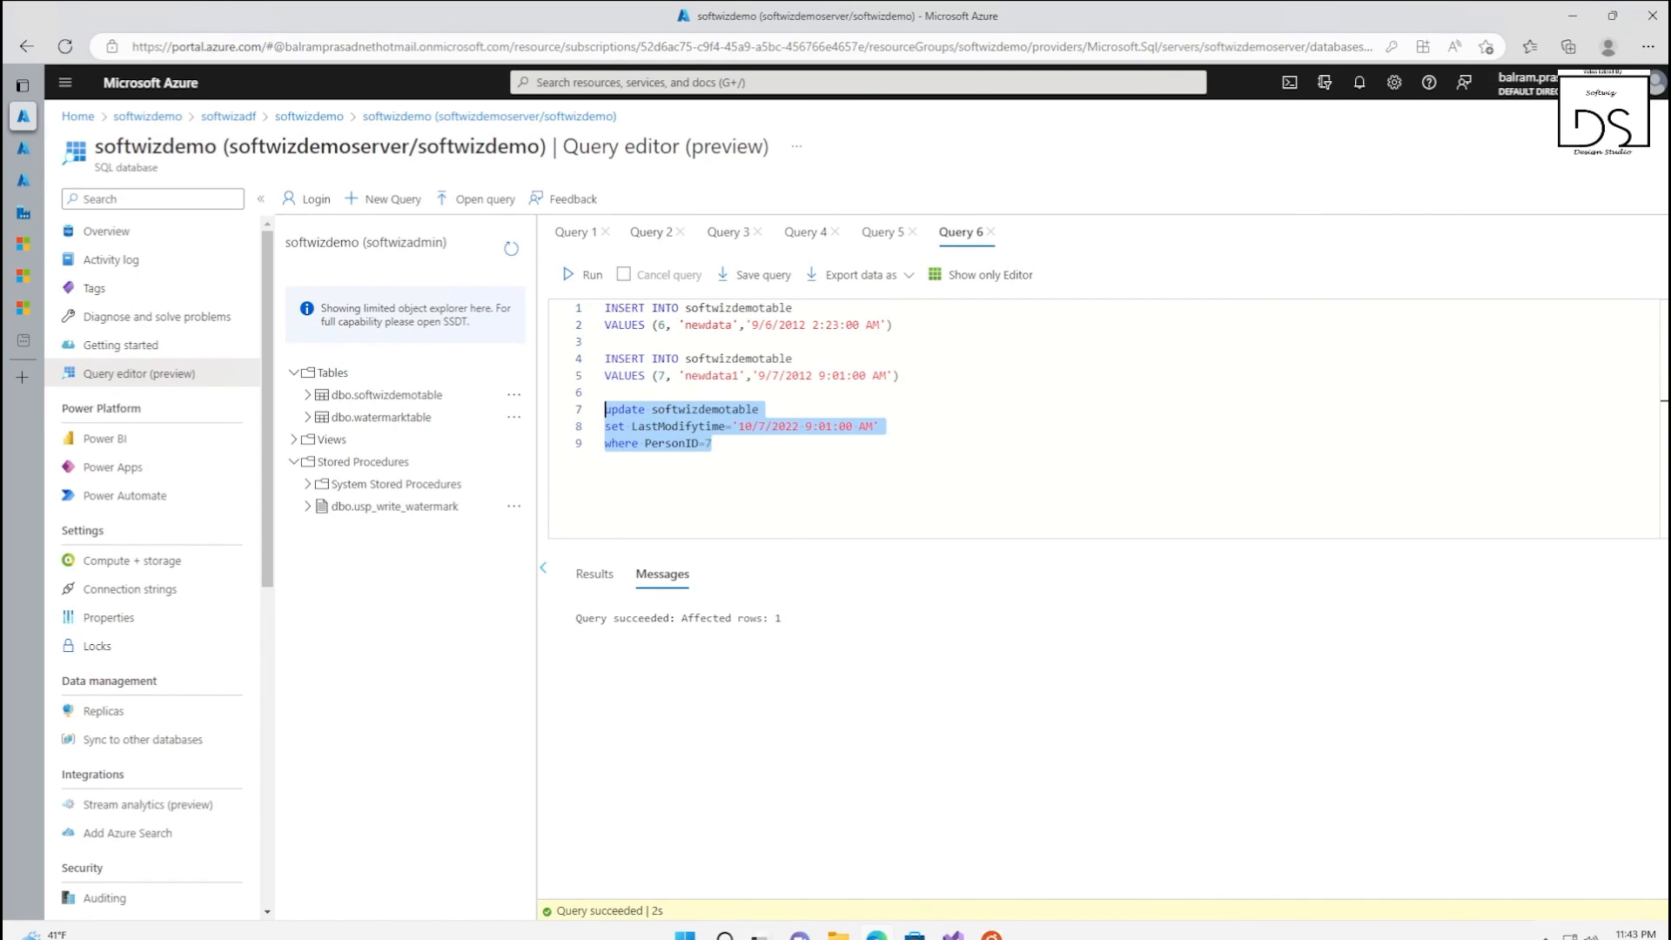
left_click(574, 283)
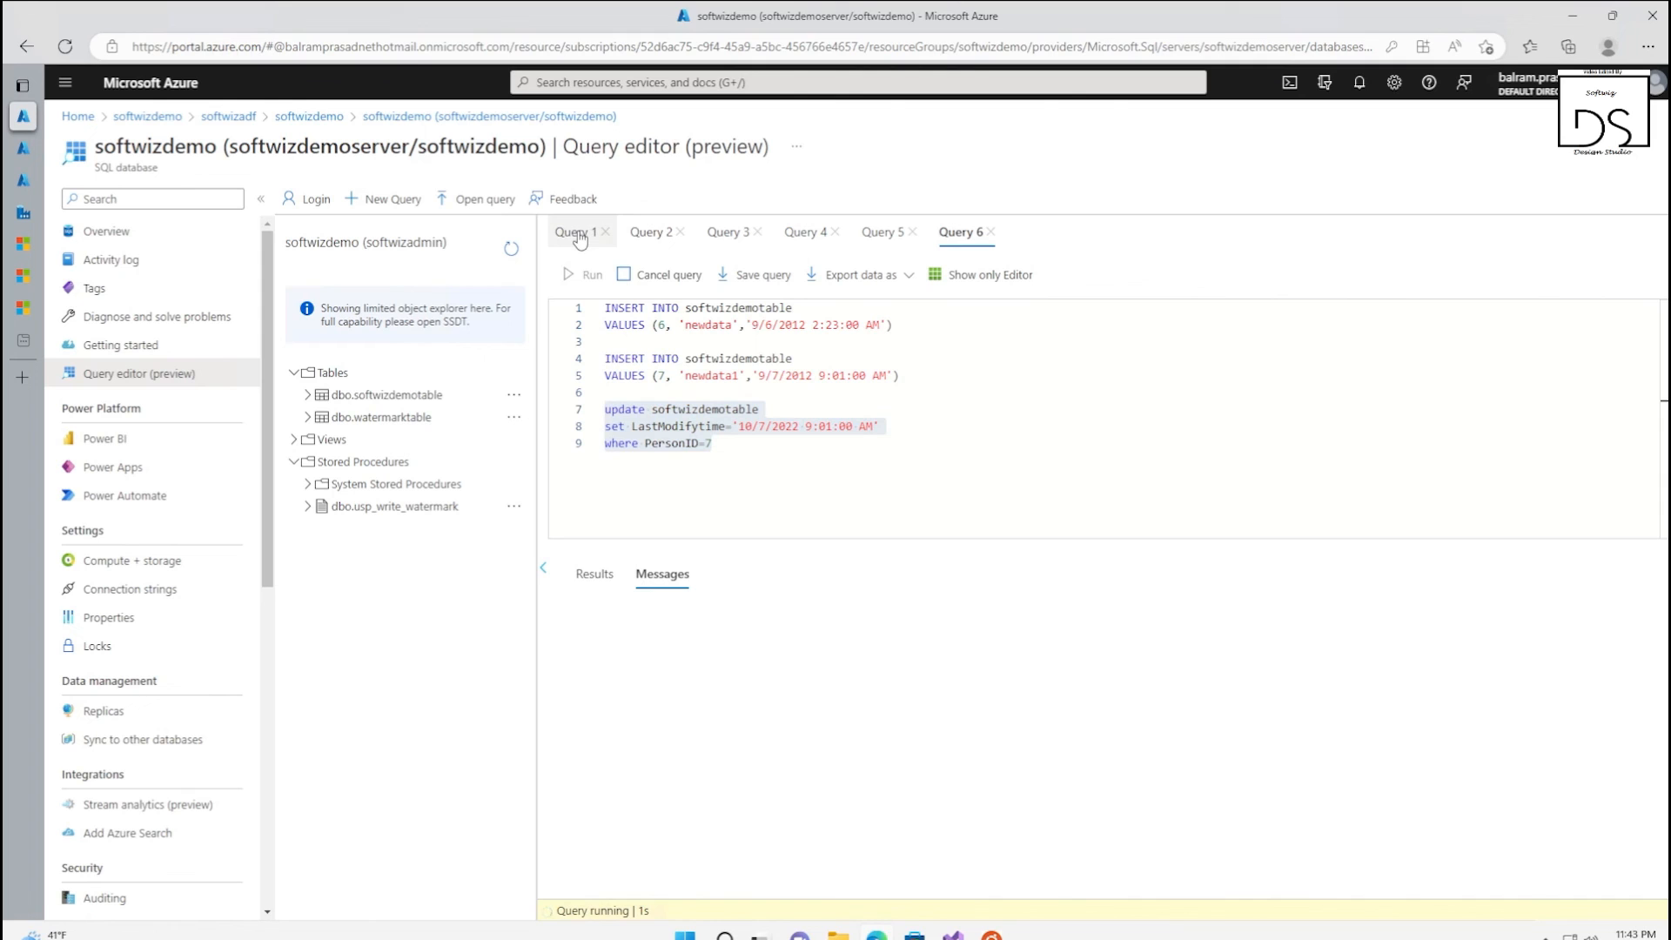
Rerun the Query 2 select on softwizdemotable to check the updated LastModifytime values
left_click(578, 240)
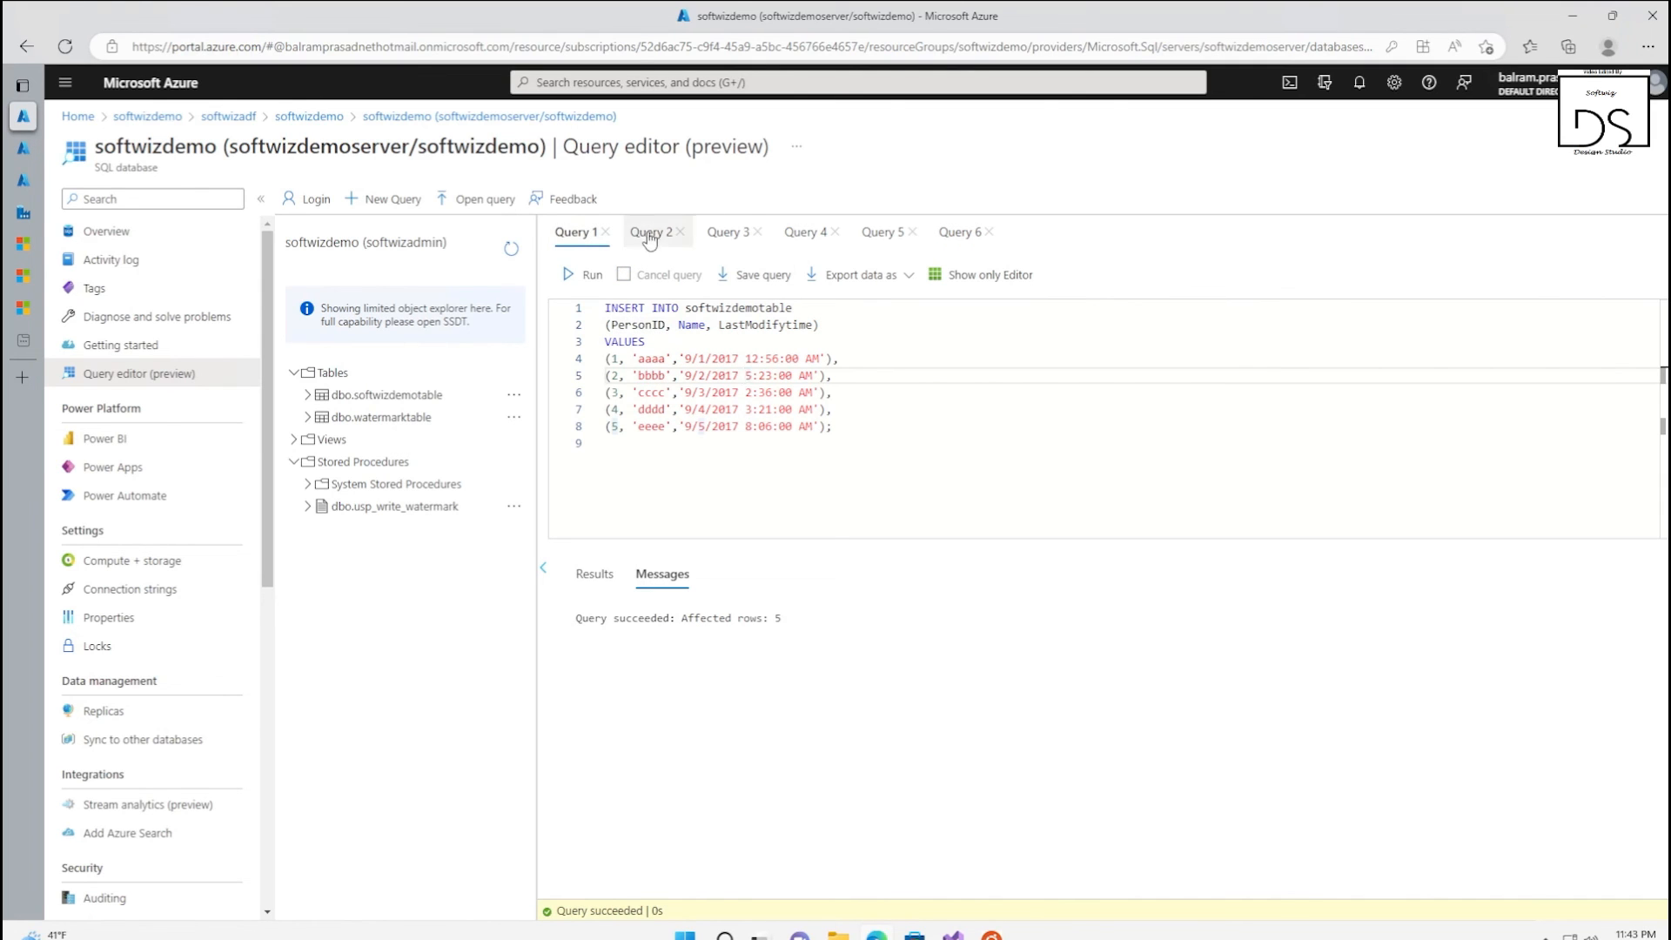
left_click(650, 233)
left_click(587, 280)
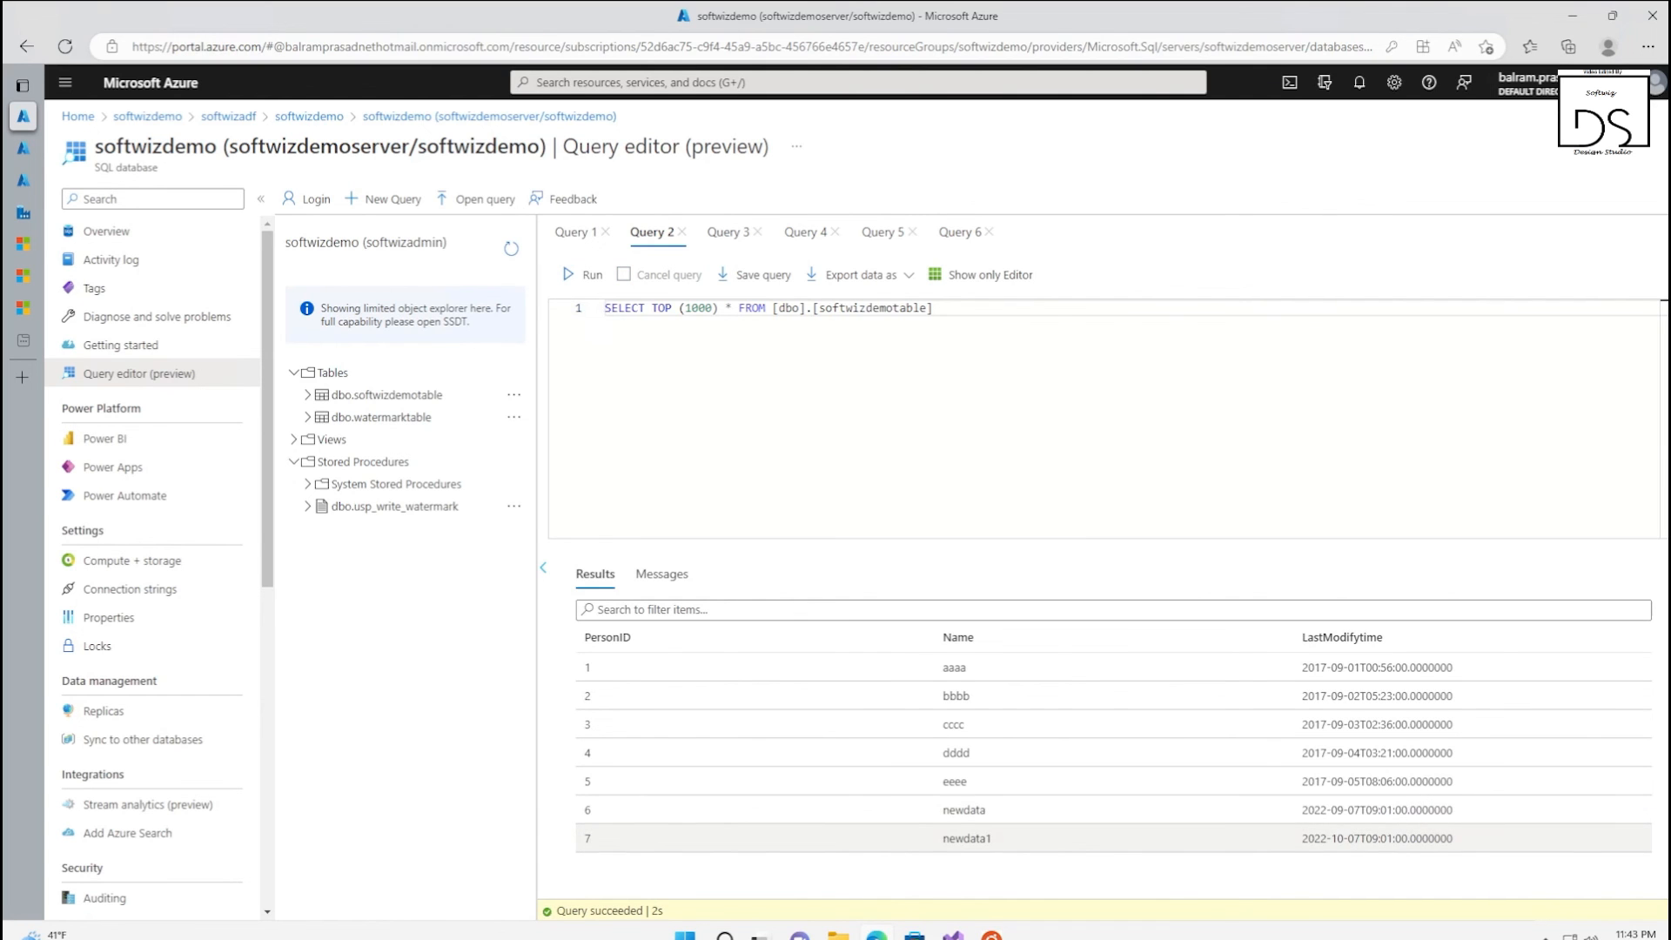
Switch to the softwizadf Data Factory and trigger DemoPipeline immediately from its authoring canvas
left_click(23, 212)
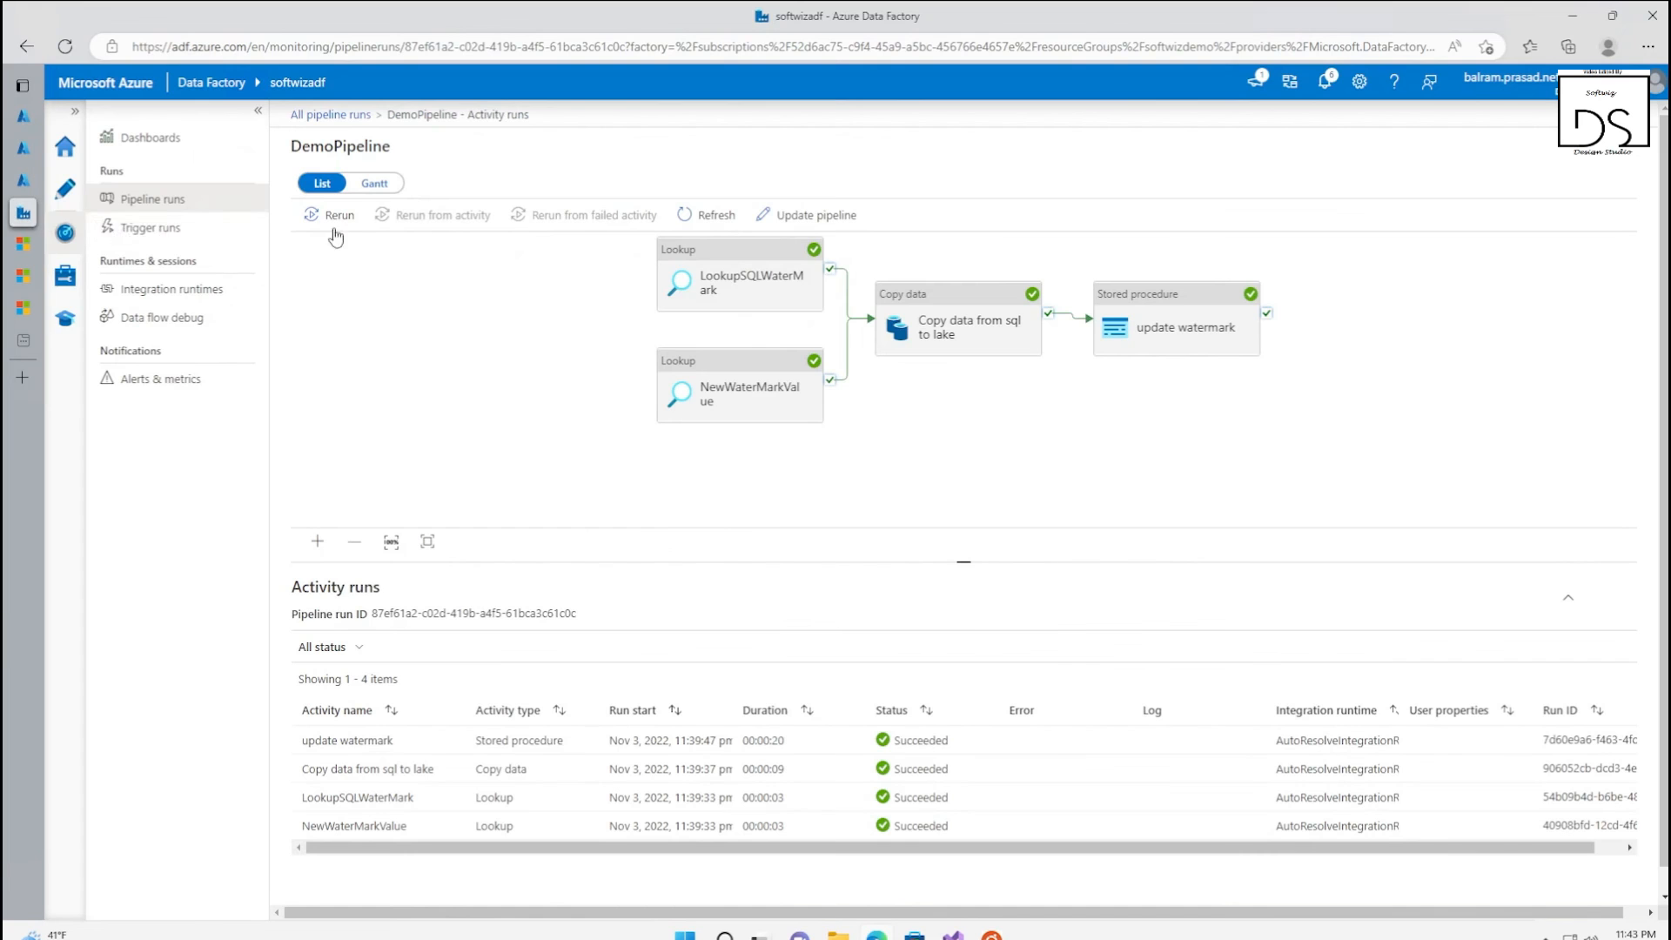
left_click(66, 190)
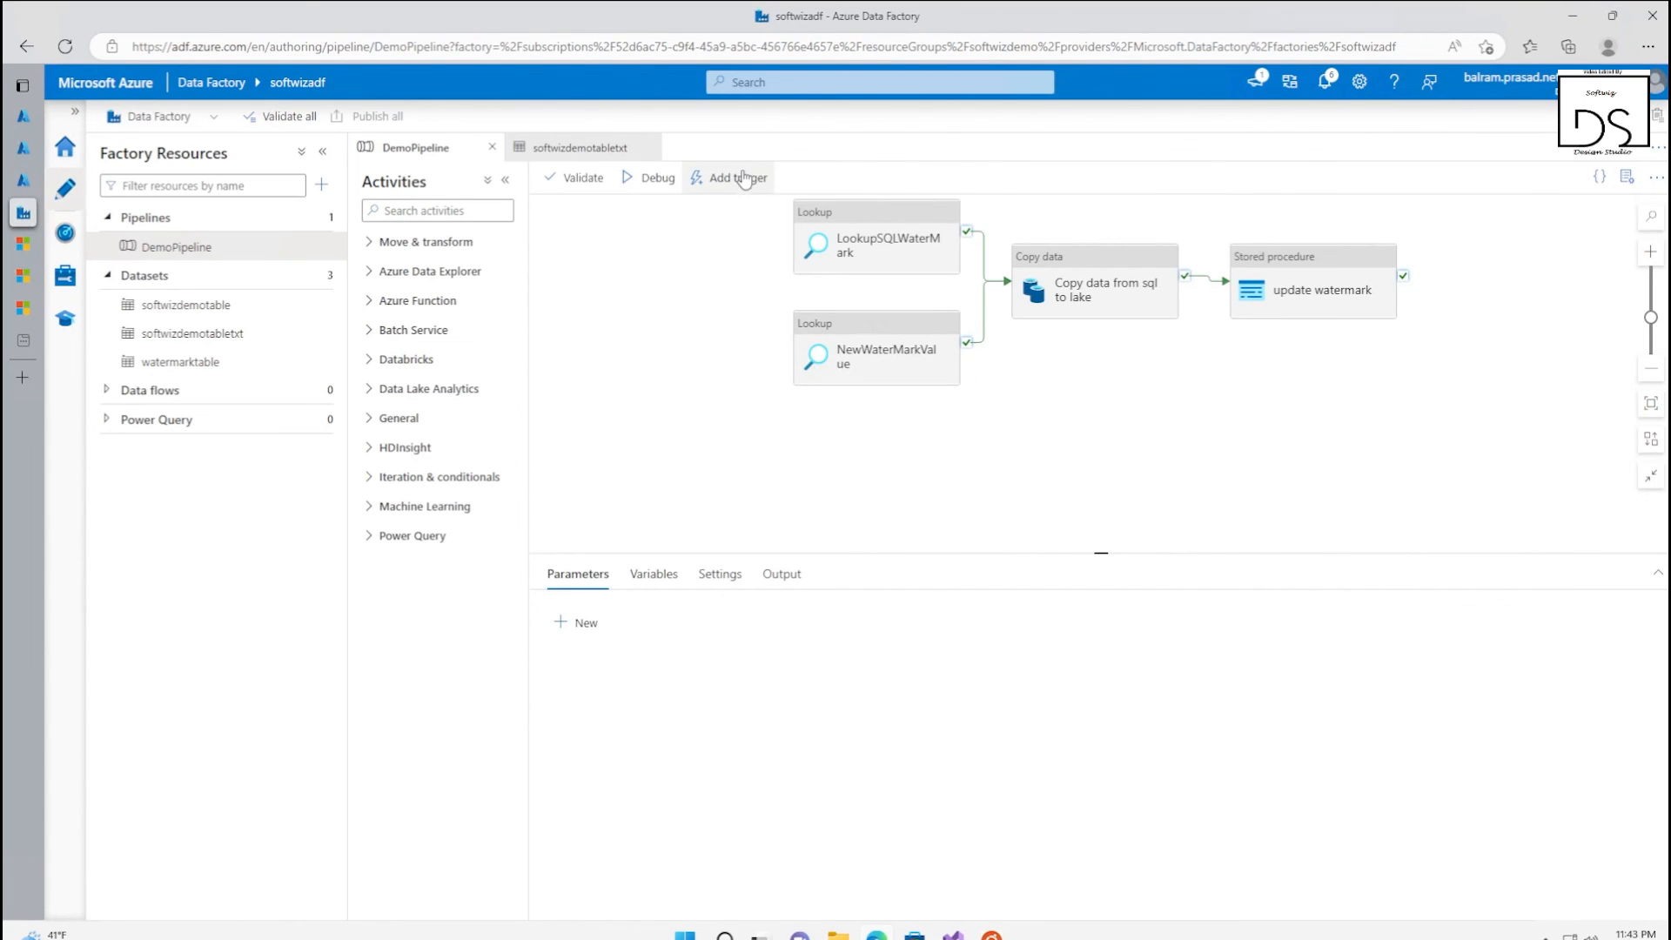
left_click(742, 178)
left_click(24, 180)
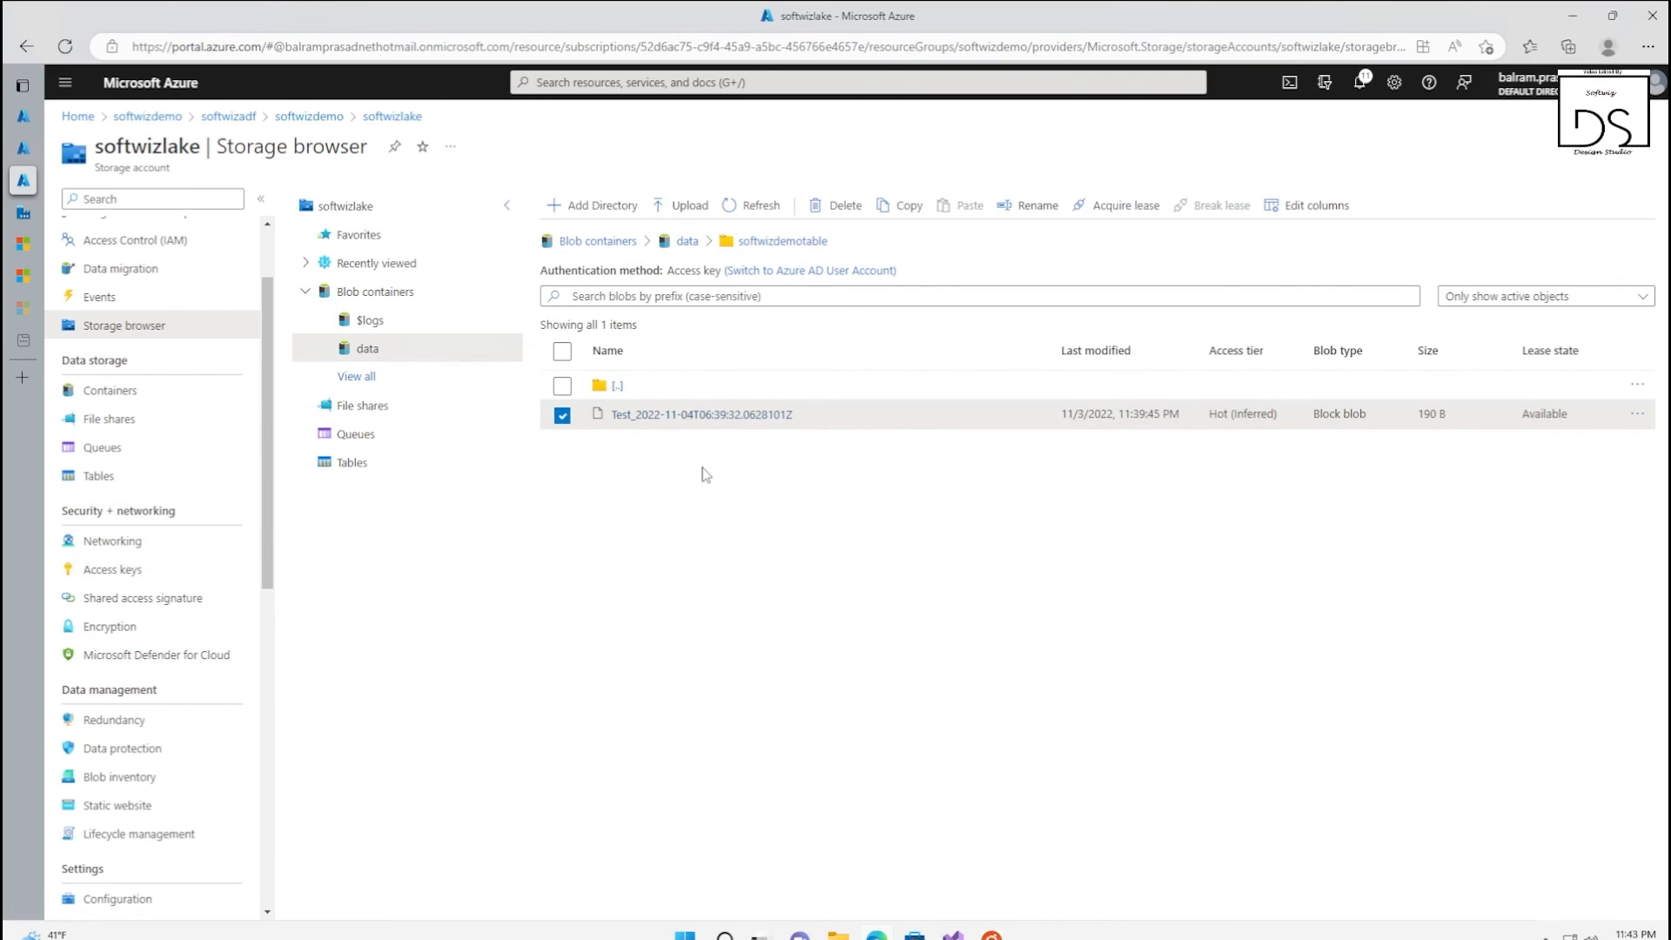
left_click(35, 214)
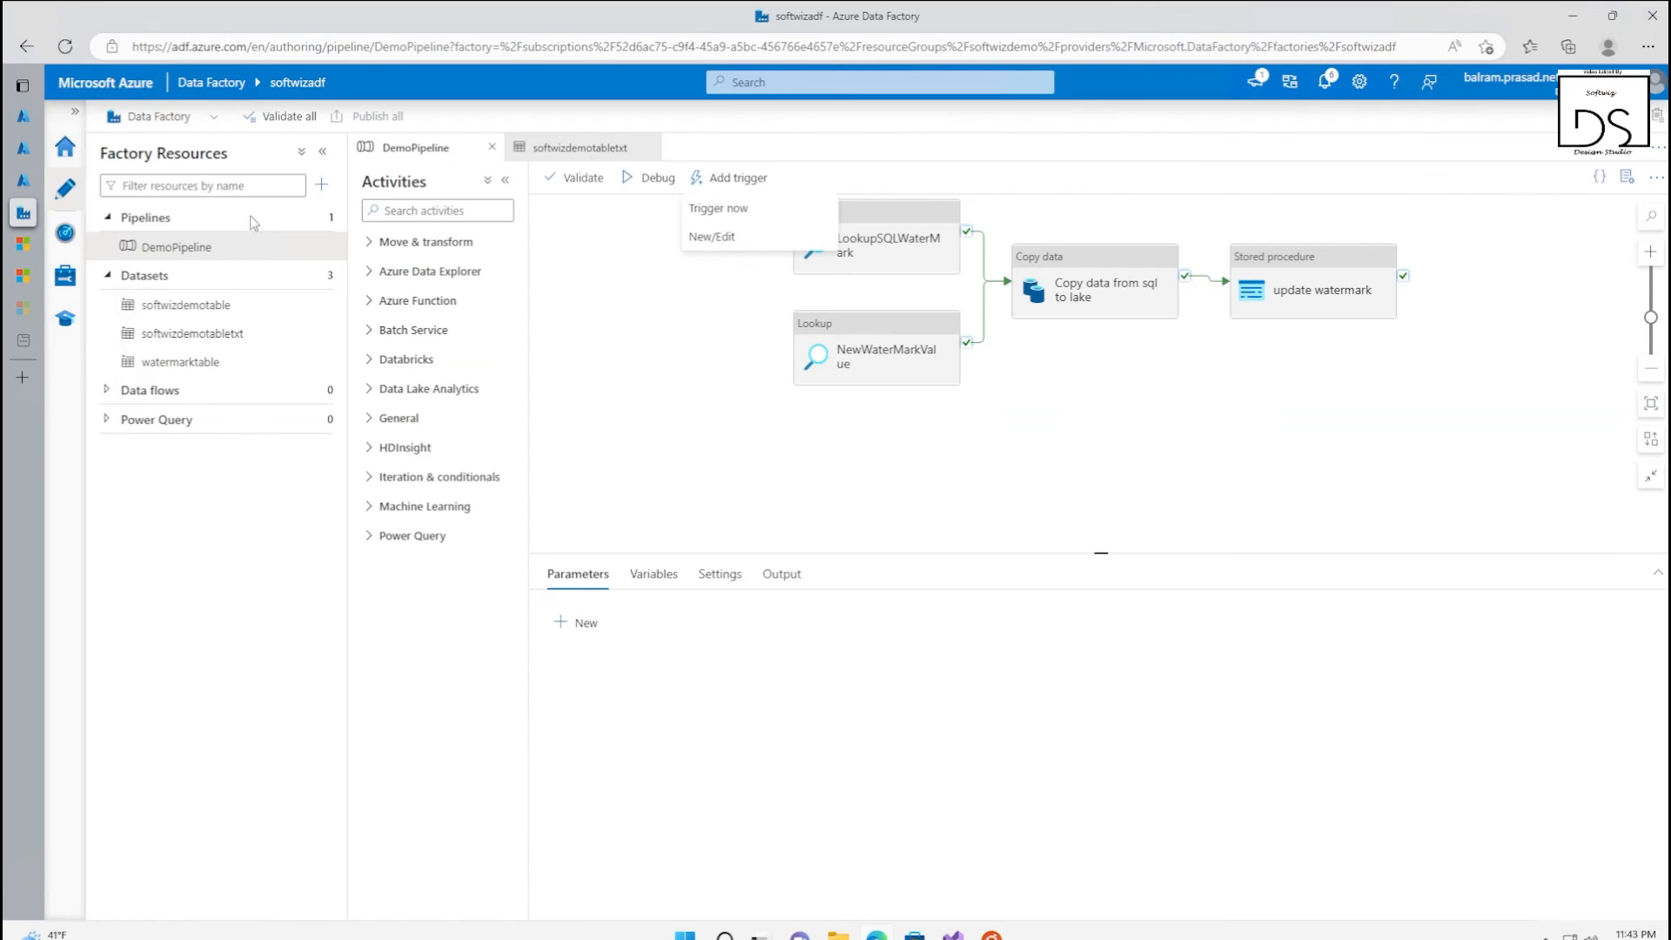
left_click(717, 208)
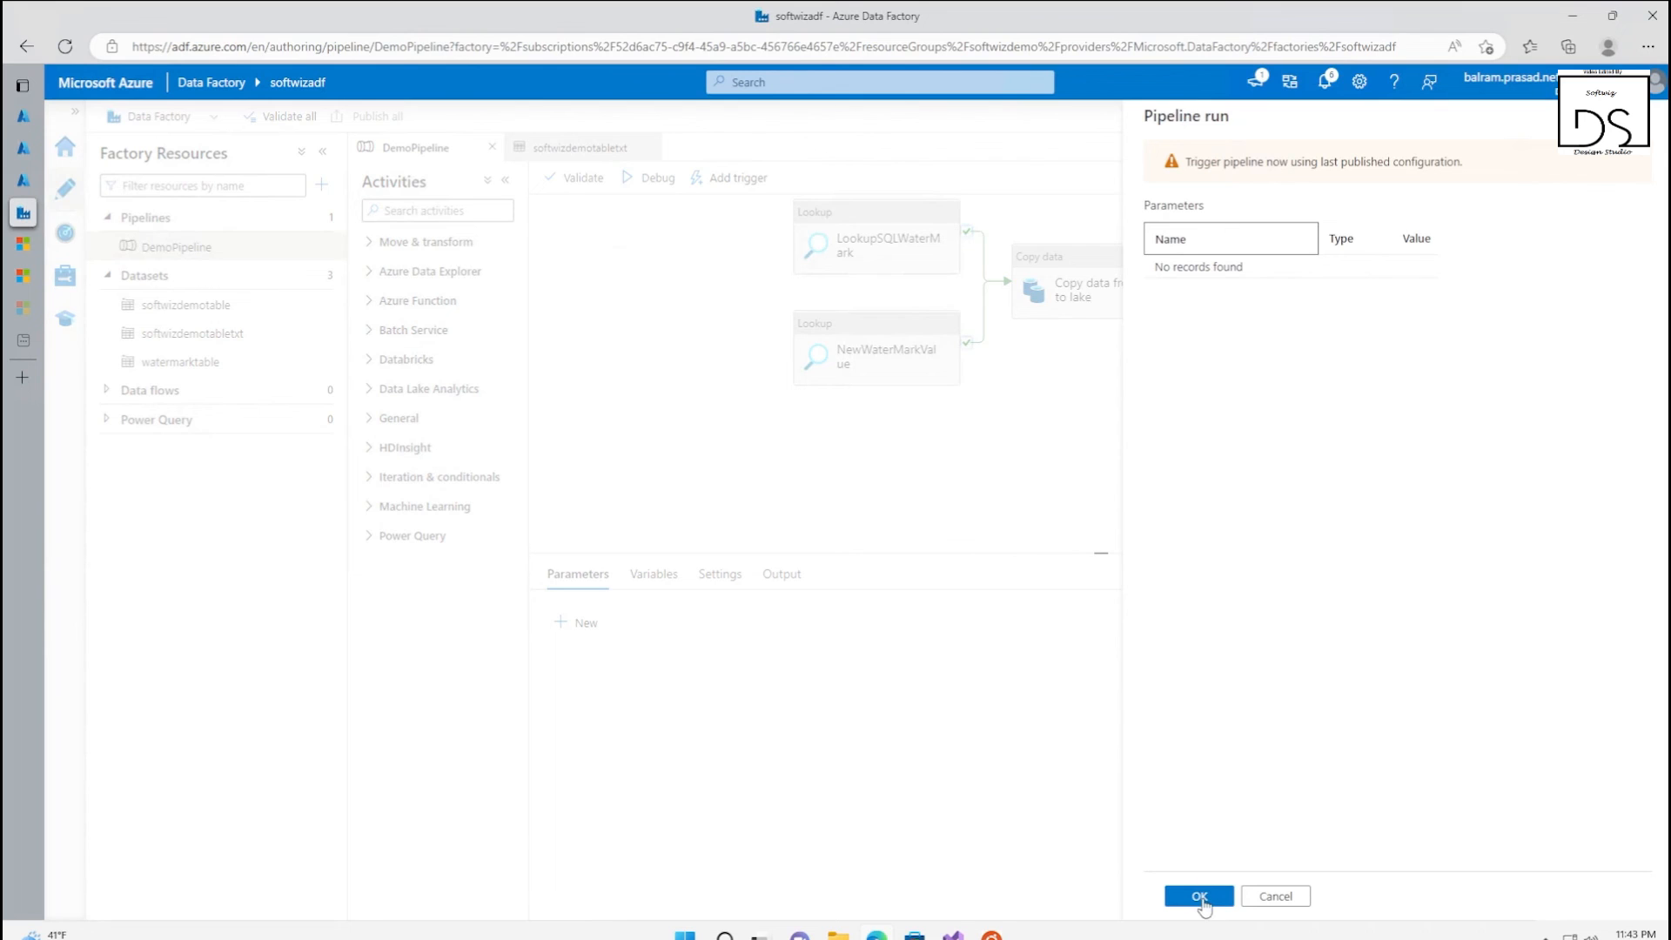
left_click(1202, 901)
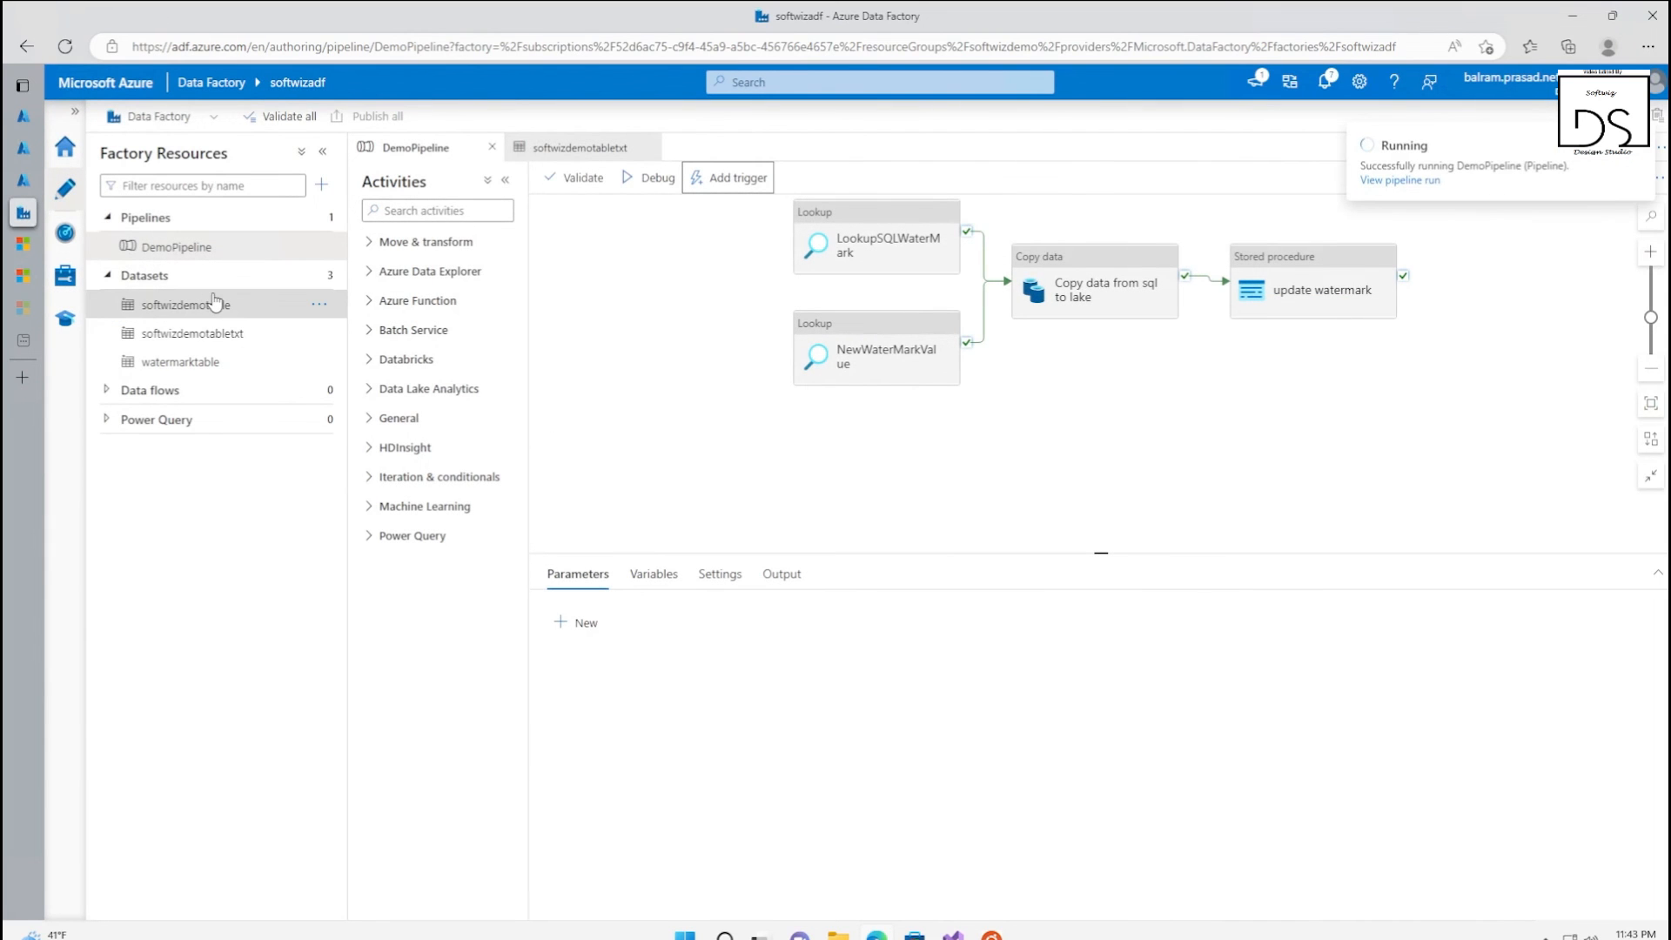
Refresh the triggered pipeline runs in monitoring and open the activity details of the newest DemoPipeline run
left_click(66, 275)
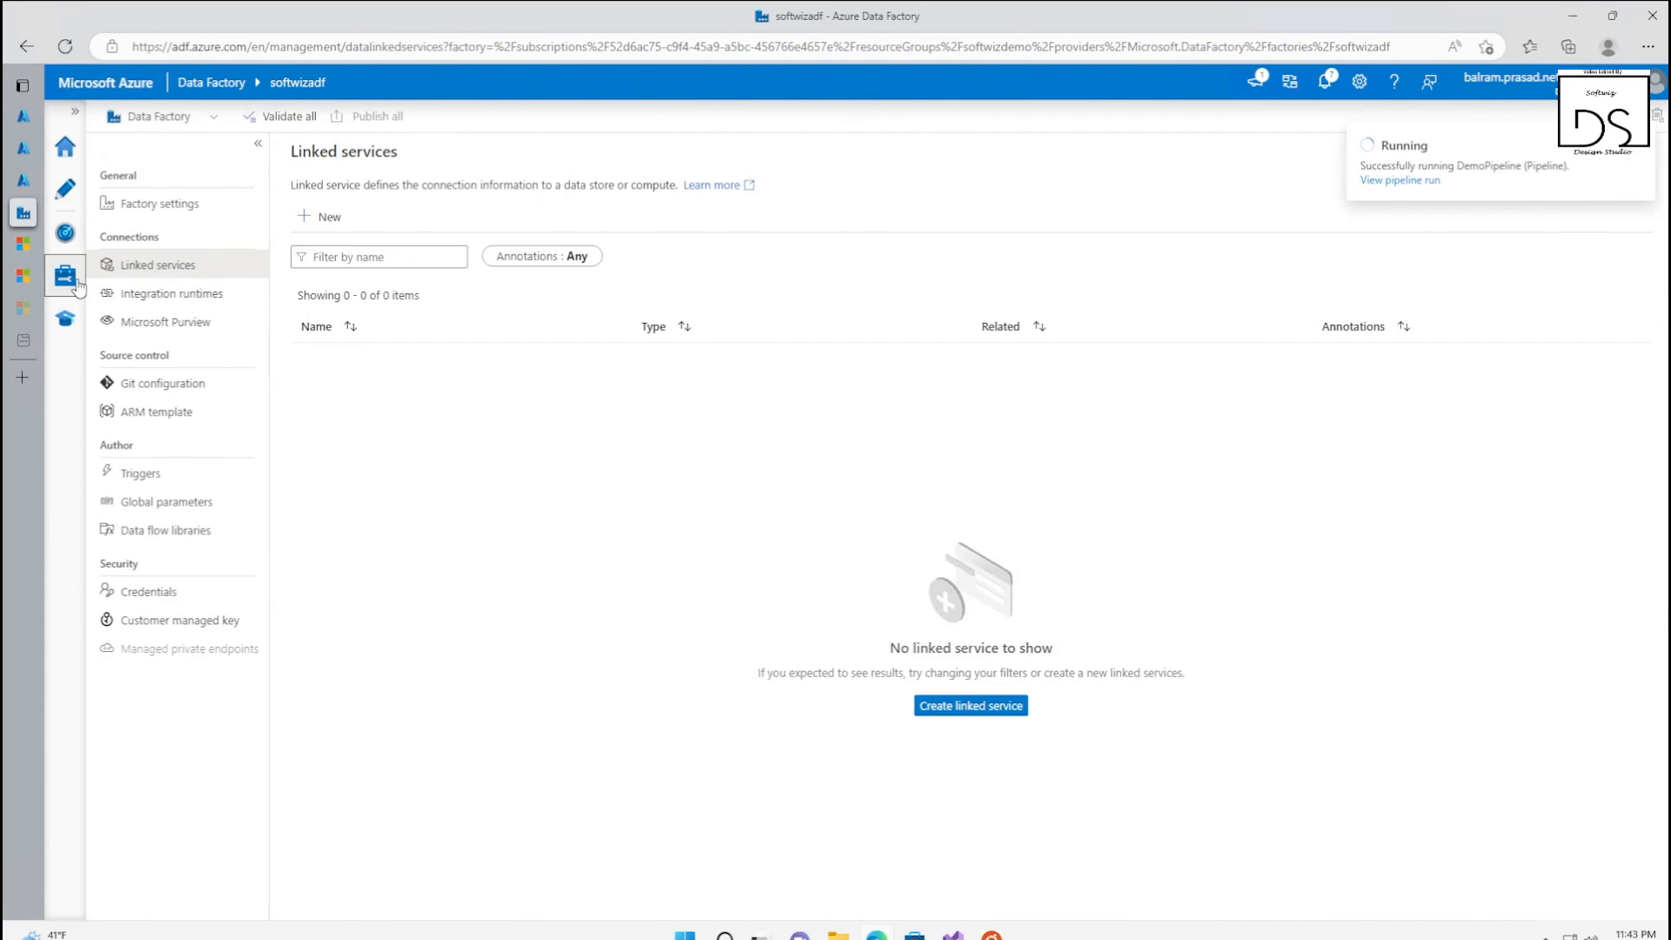
left_click(65, 232)
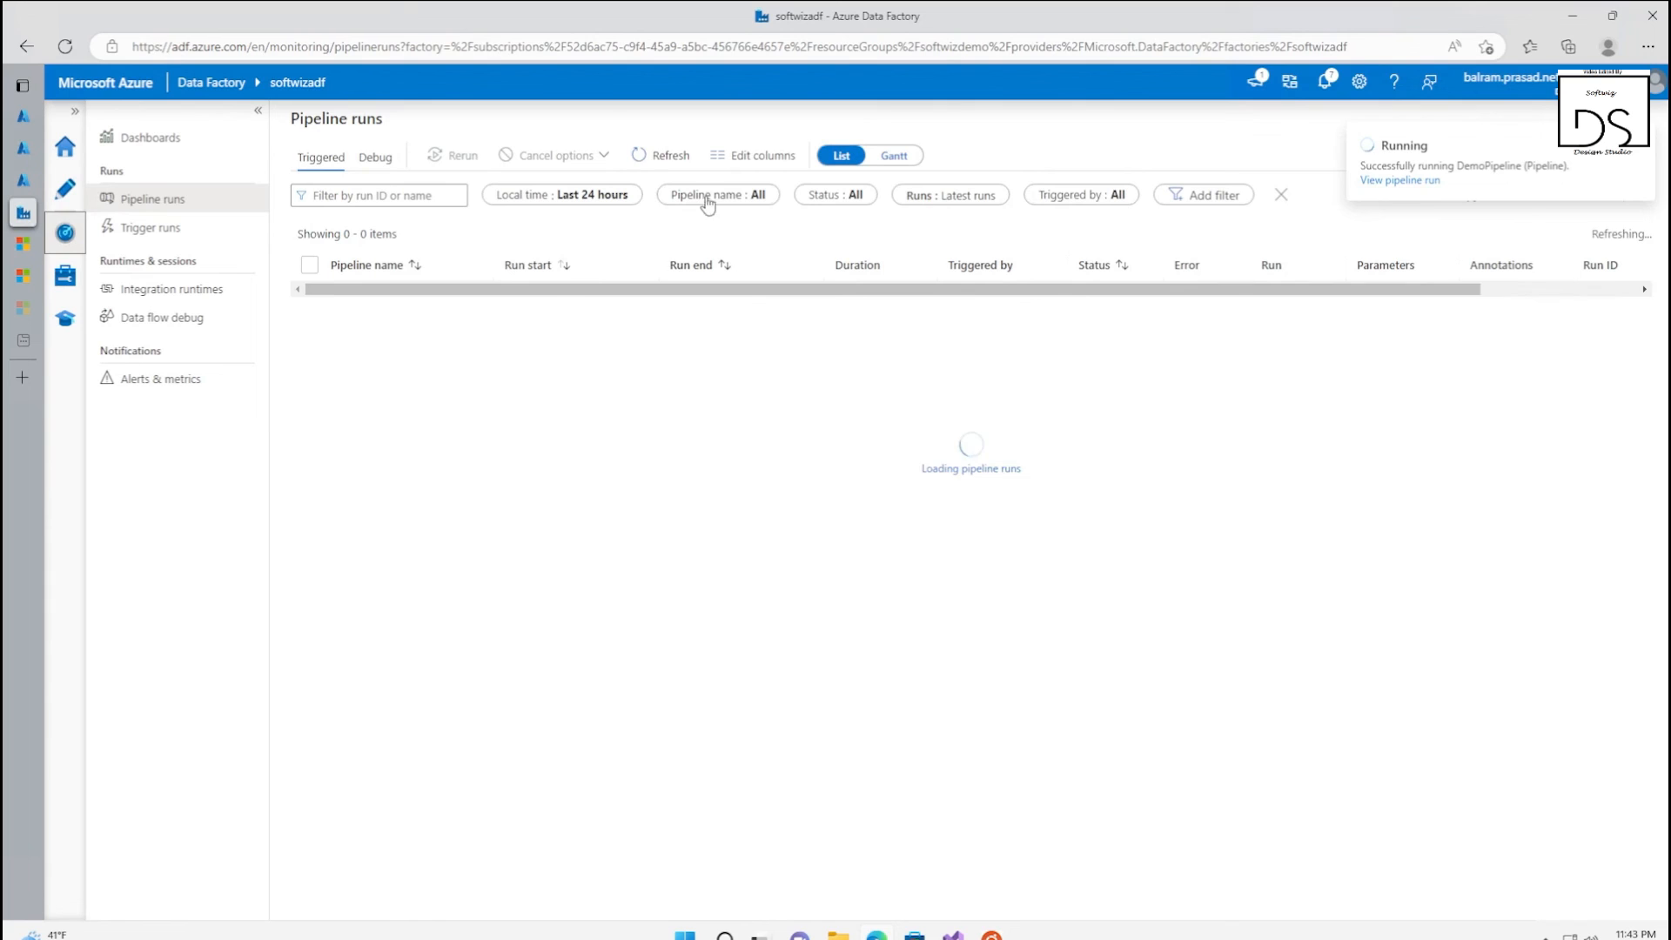
left_click(654, 159)
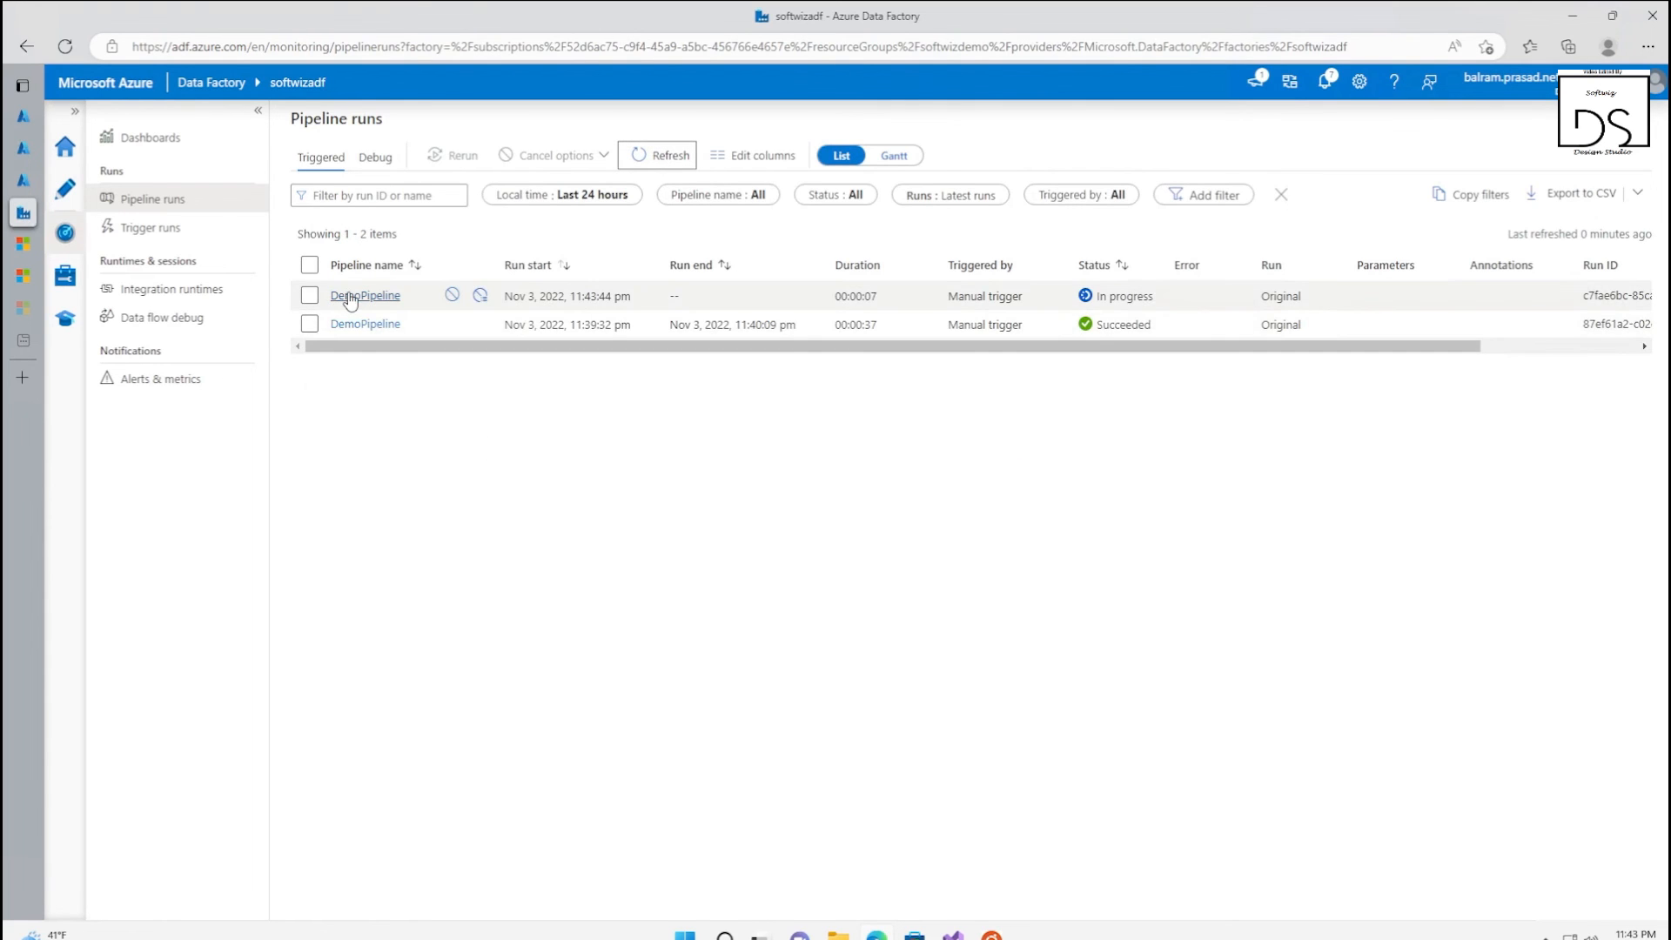
left_click(352, 298)
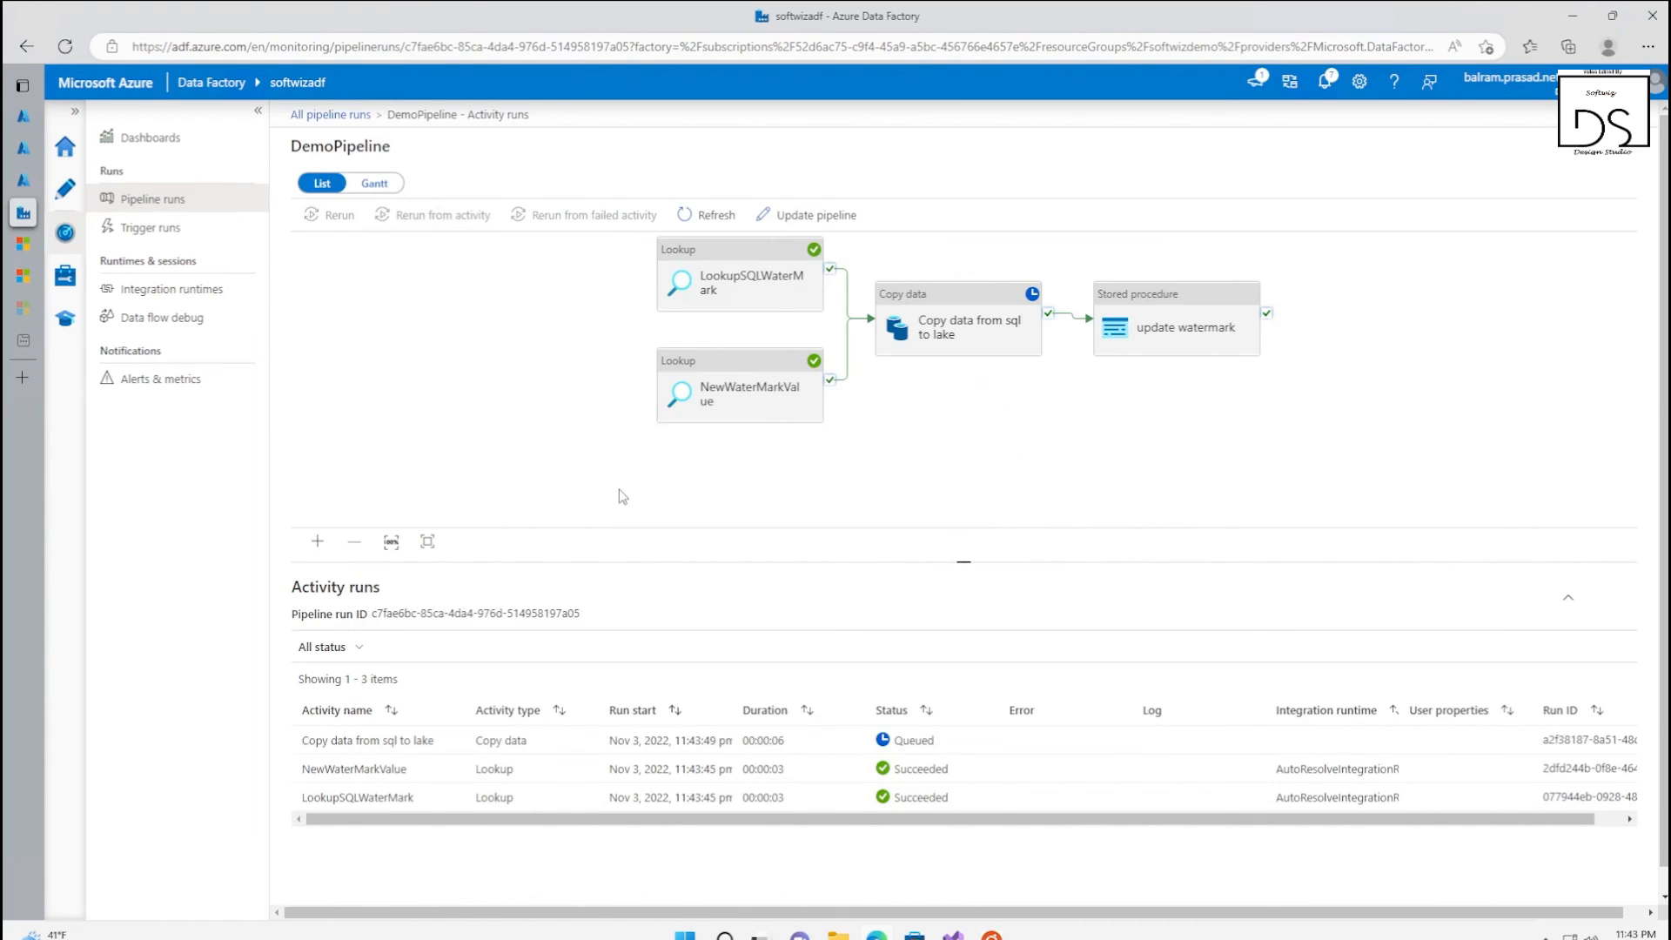
Refresh the DemoPipeline activity runs repeatedly to follow the copy and update watermark activities
left_click(702, 219)
left_click(703, 223)
left_click(704, 226)
left_click(704, 226)
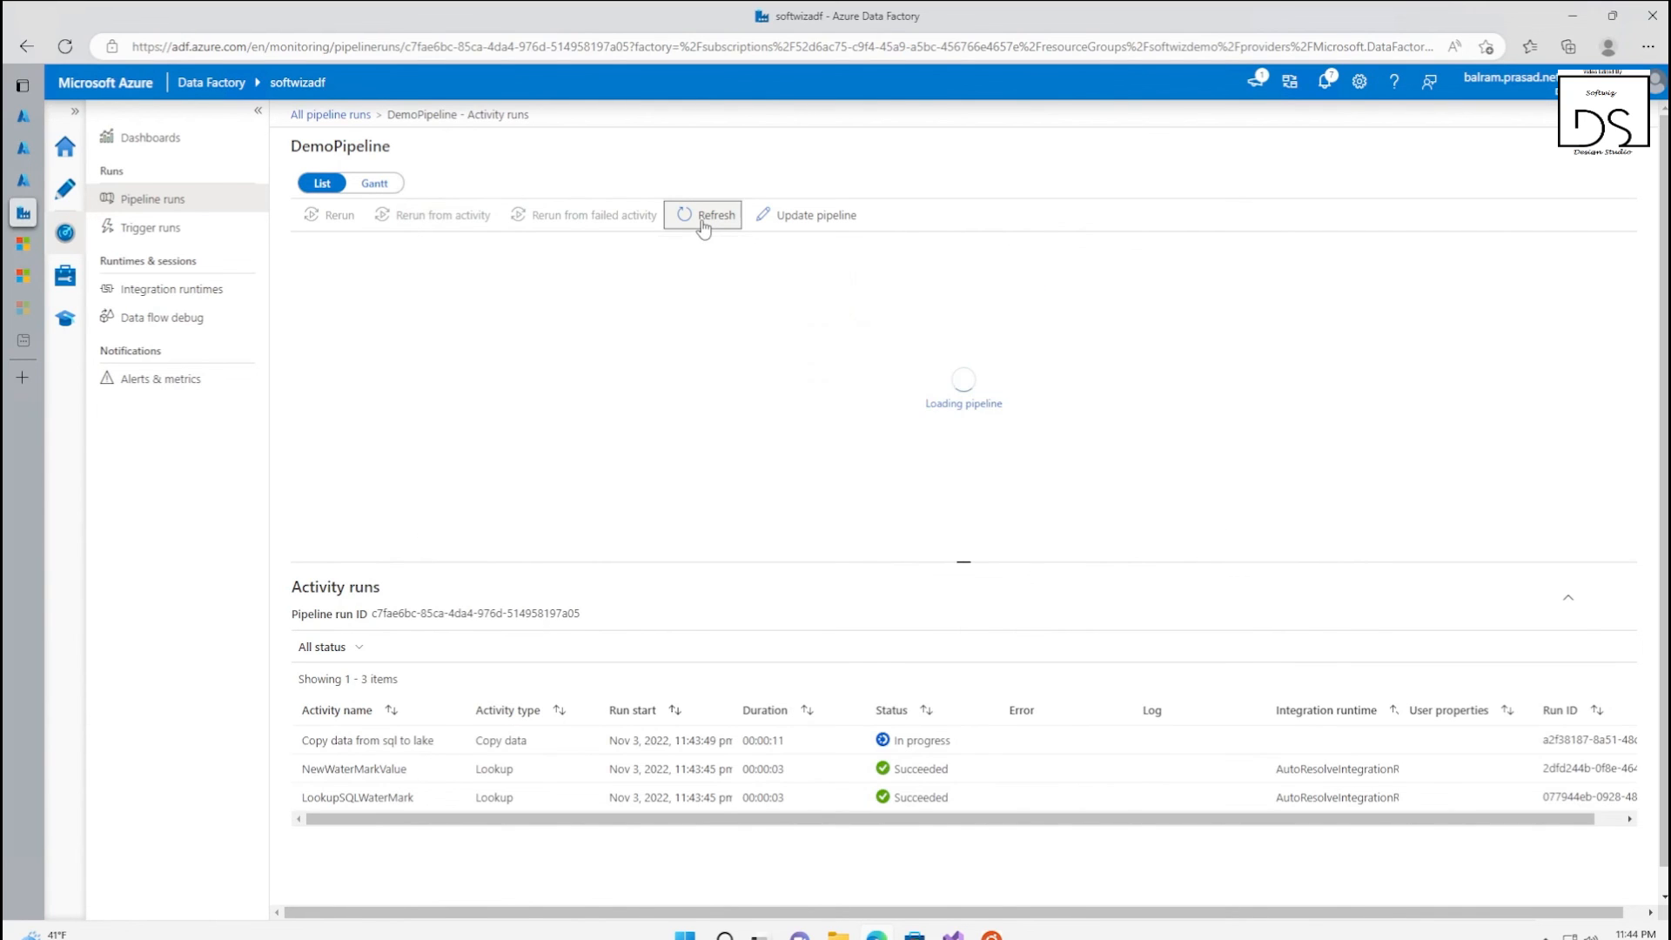
left_click(704, 227)
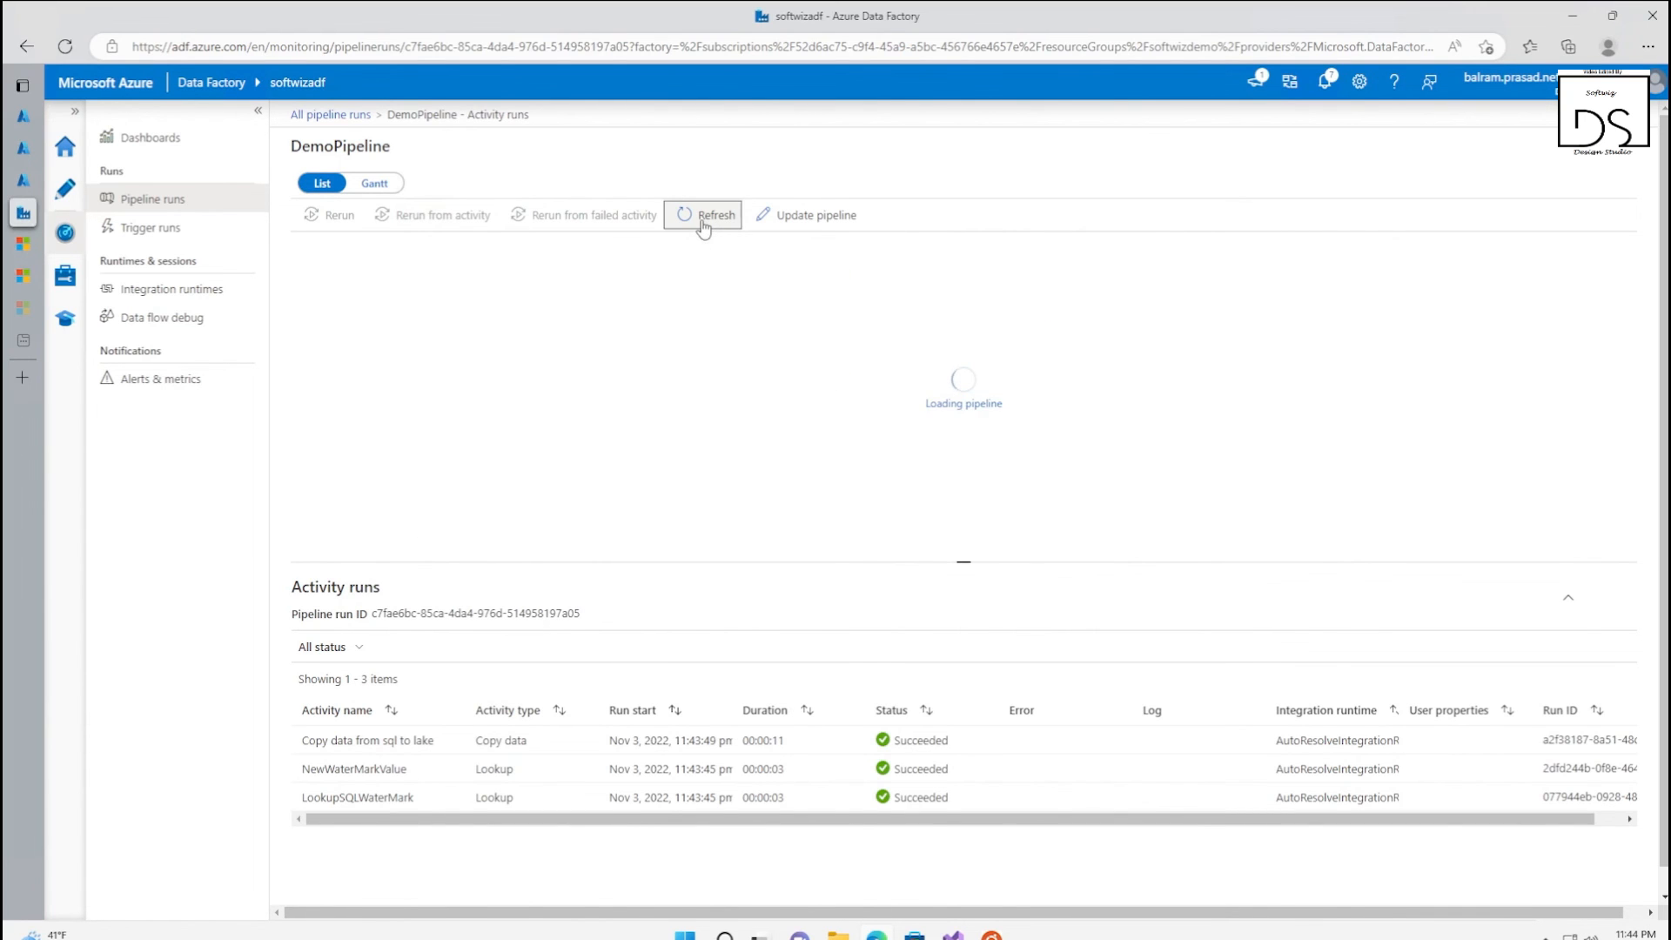
left_click(704, 224)
left_click(704, 225)
left_click(704, 225)
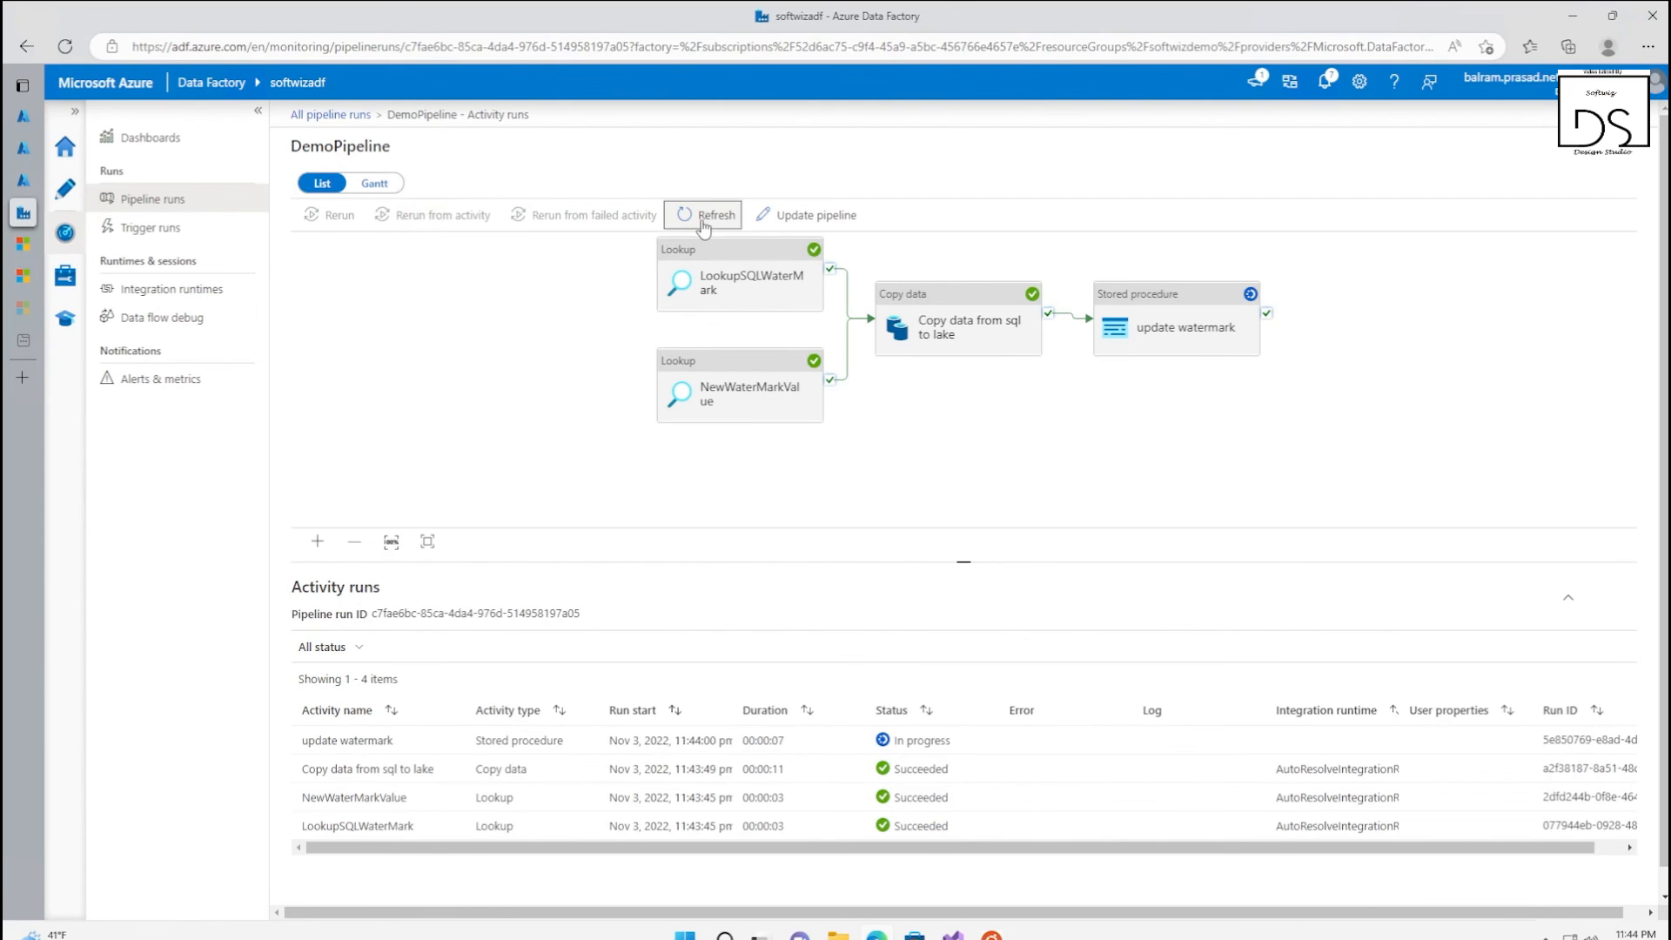
left_click(704, 225)
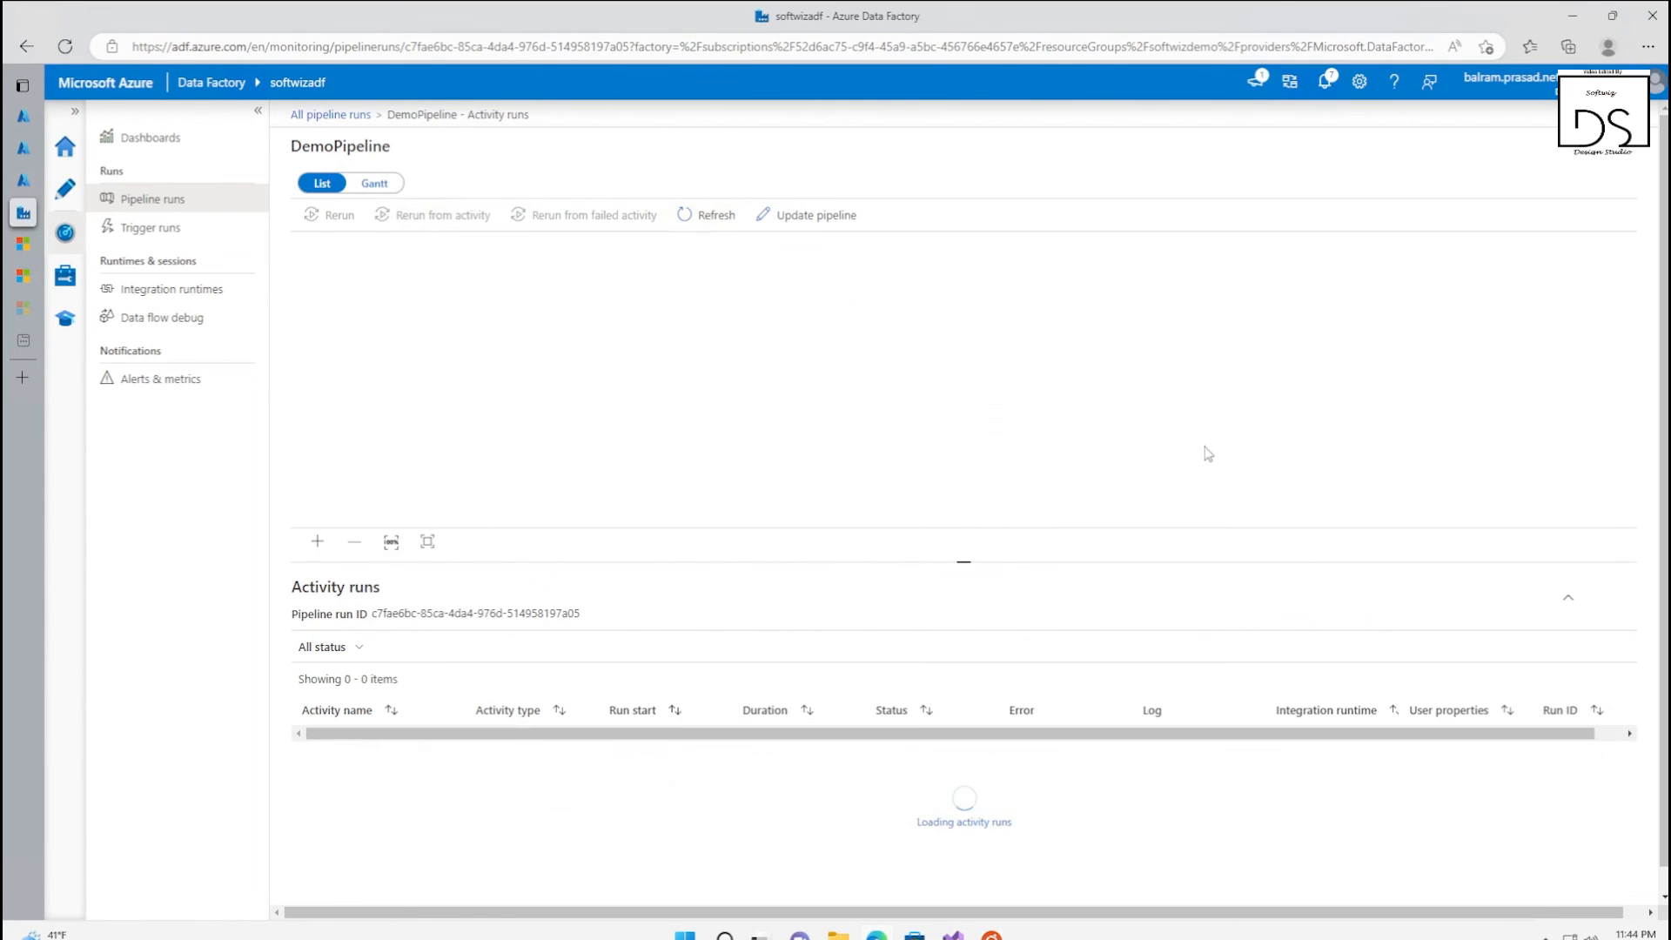
Switch to the softwizlake storage browser and refresh the softwizdemotable folder to check for a new output file
left_click(24, 180)
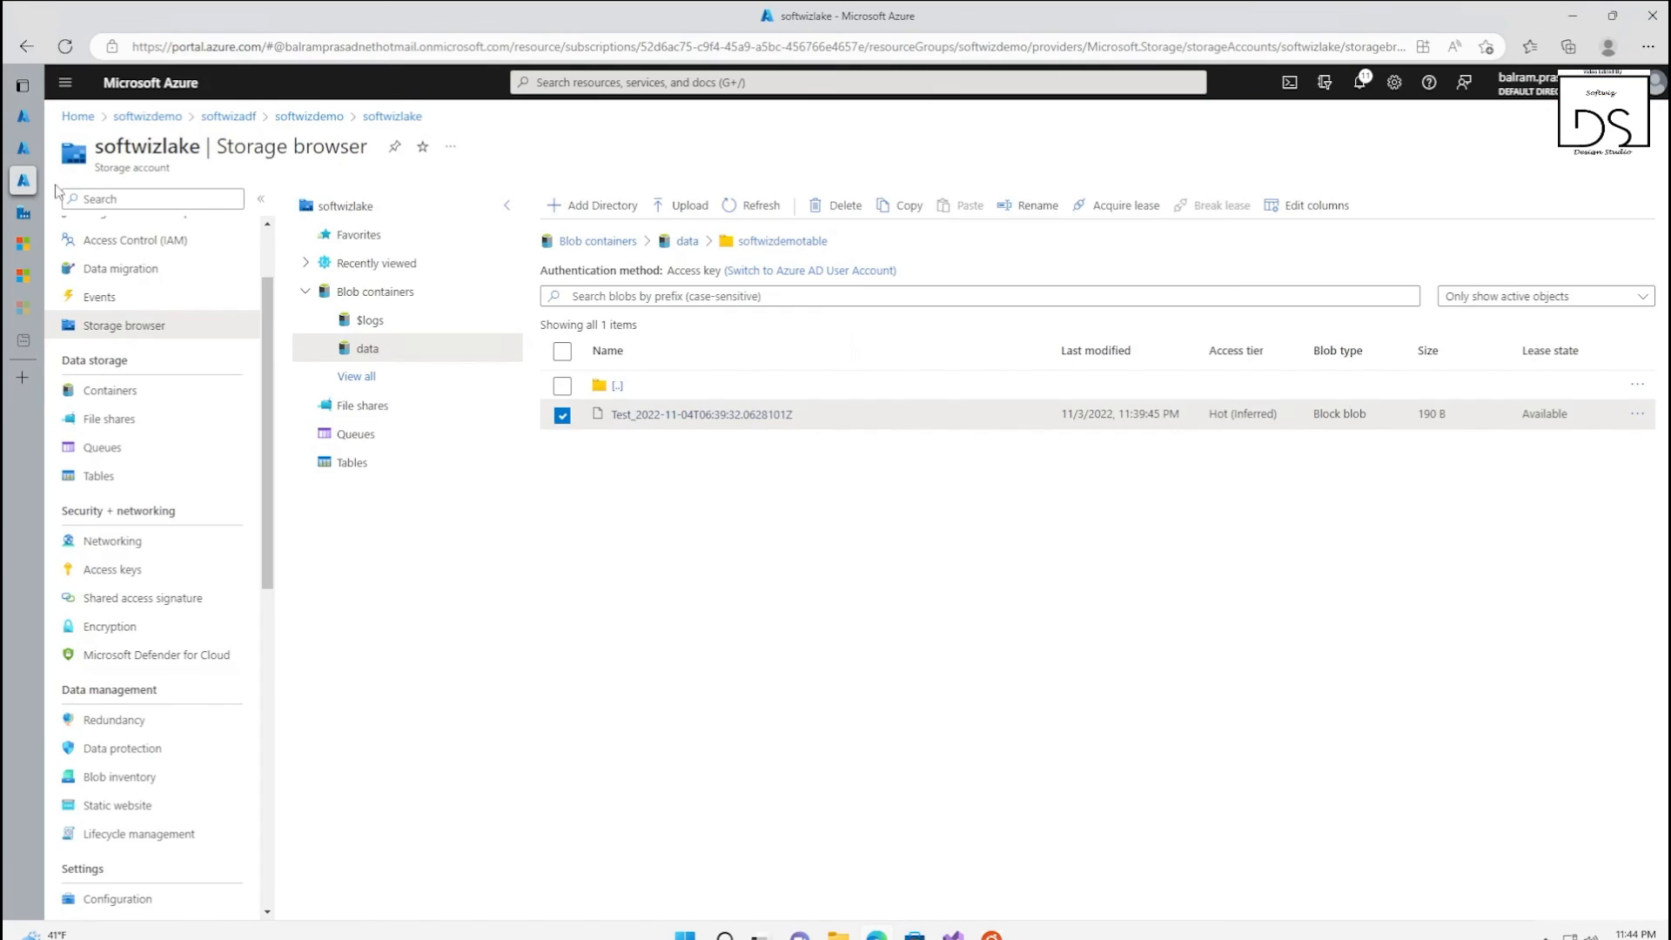
left_click(754, 206)
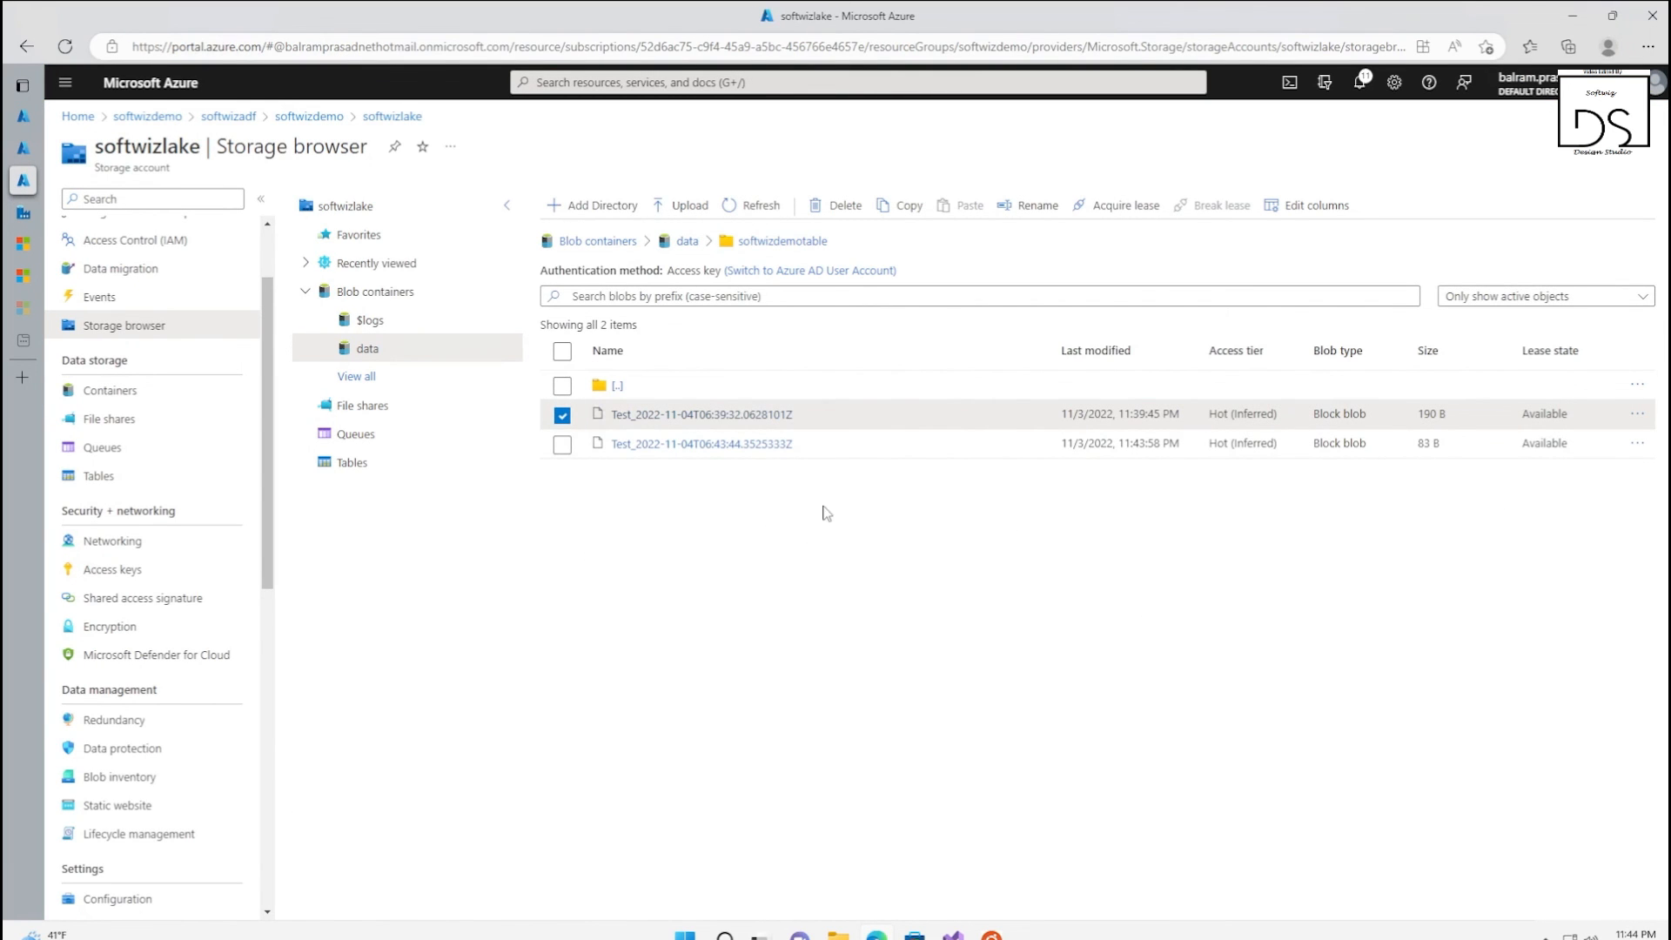
Download the newer output blob, Test_2022-11-04T06:43:44.3525333Z, from the softwizdemotable folder and show it in the Downloads folder
left_click(747, 445)
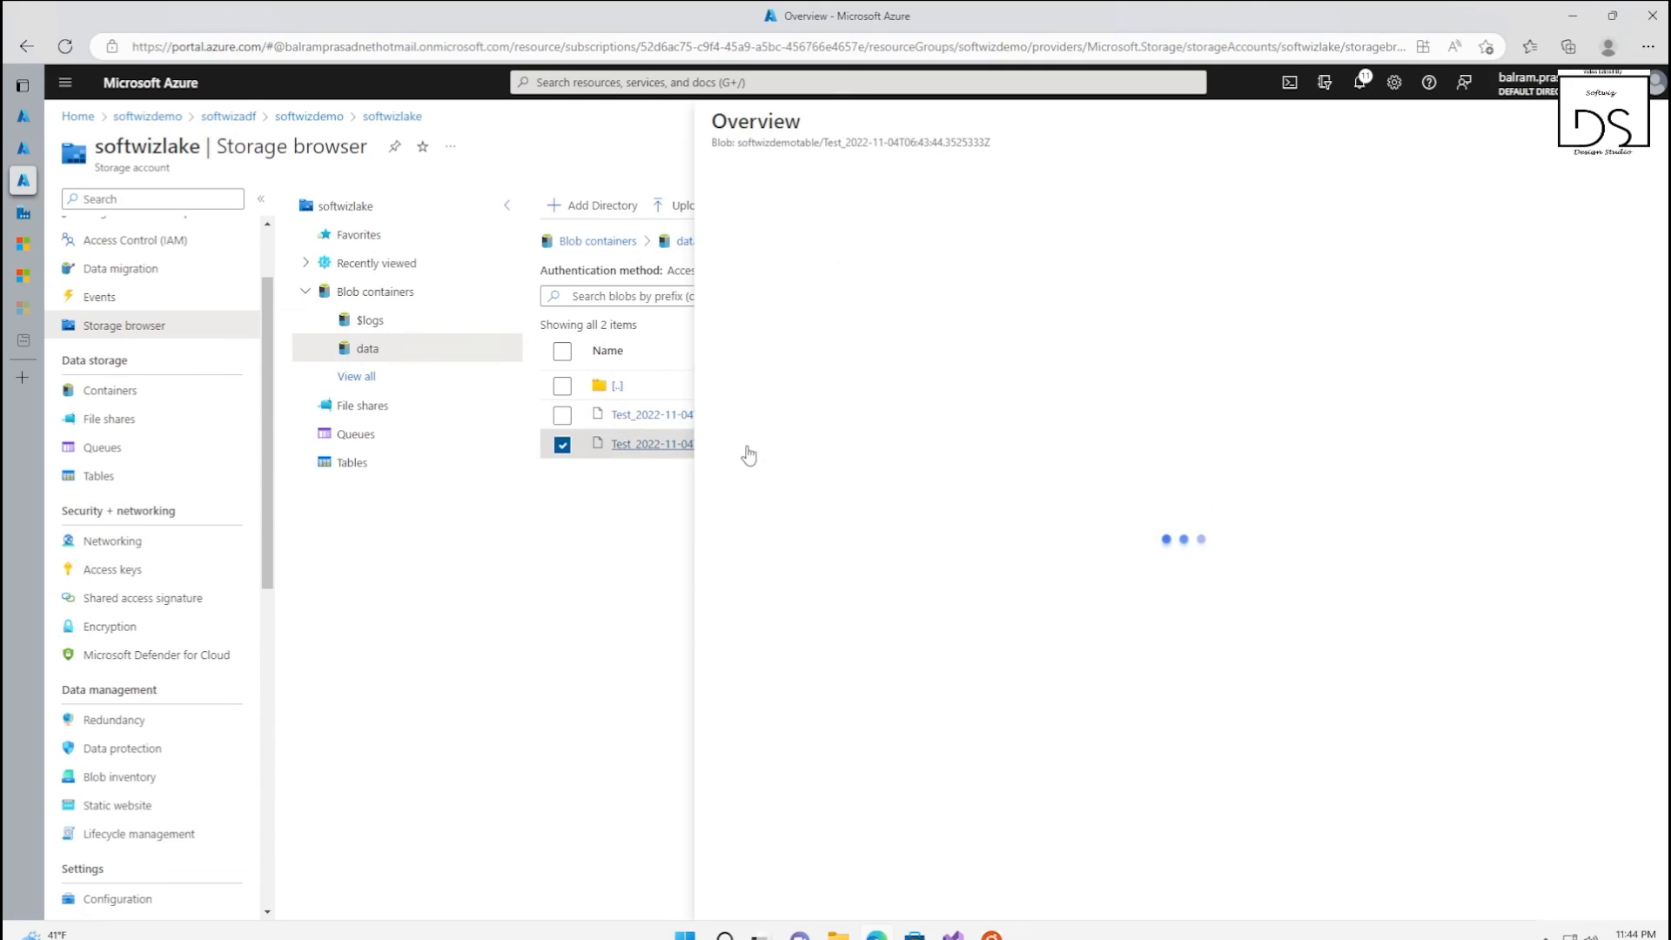
left_click(894, 176)
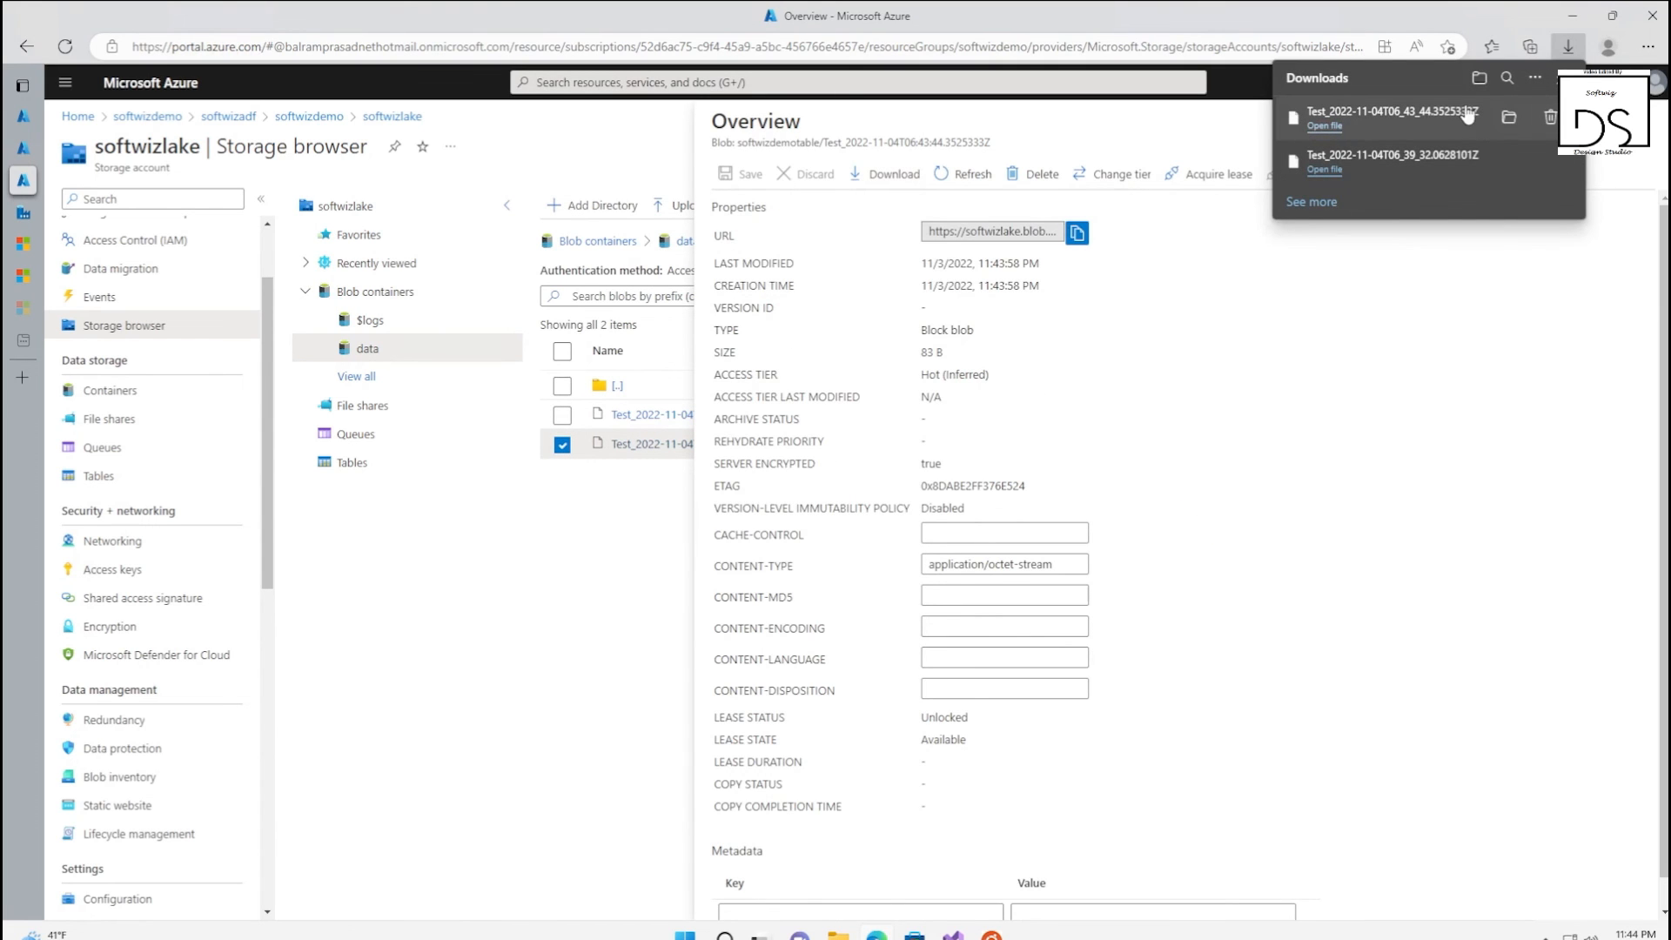
left_click(1509, 117)
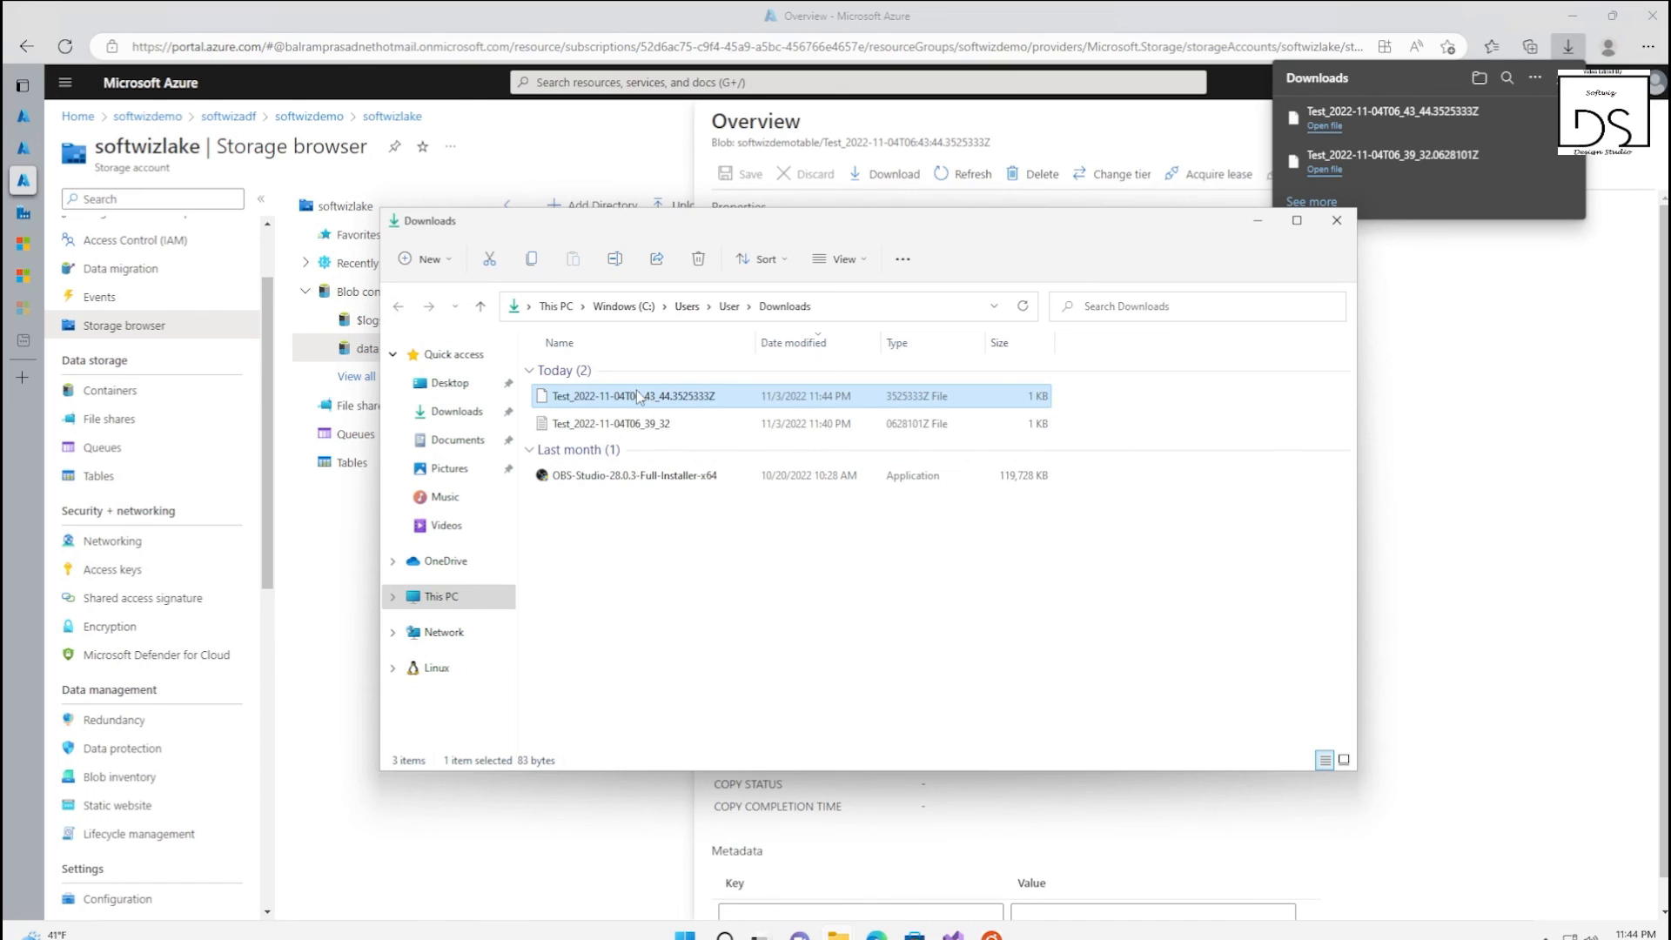
Open the downloaded Test_2022-11-04T06_43_44.3525333Z file in Notepad, check which rows it contains, and close it
right_click(639, 398)
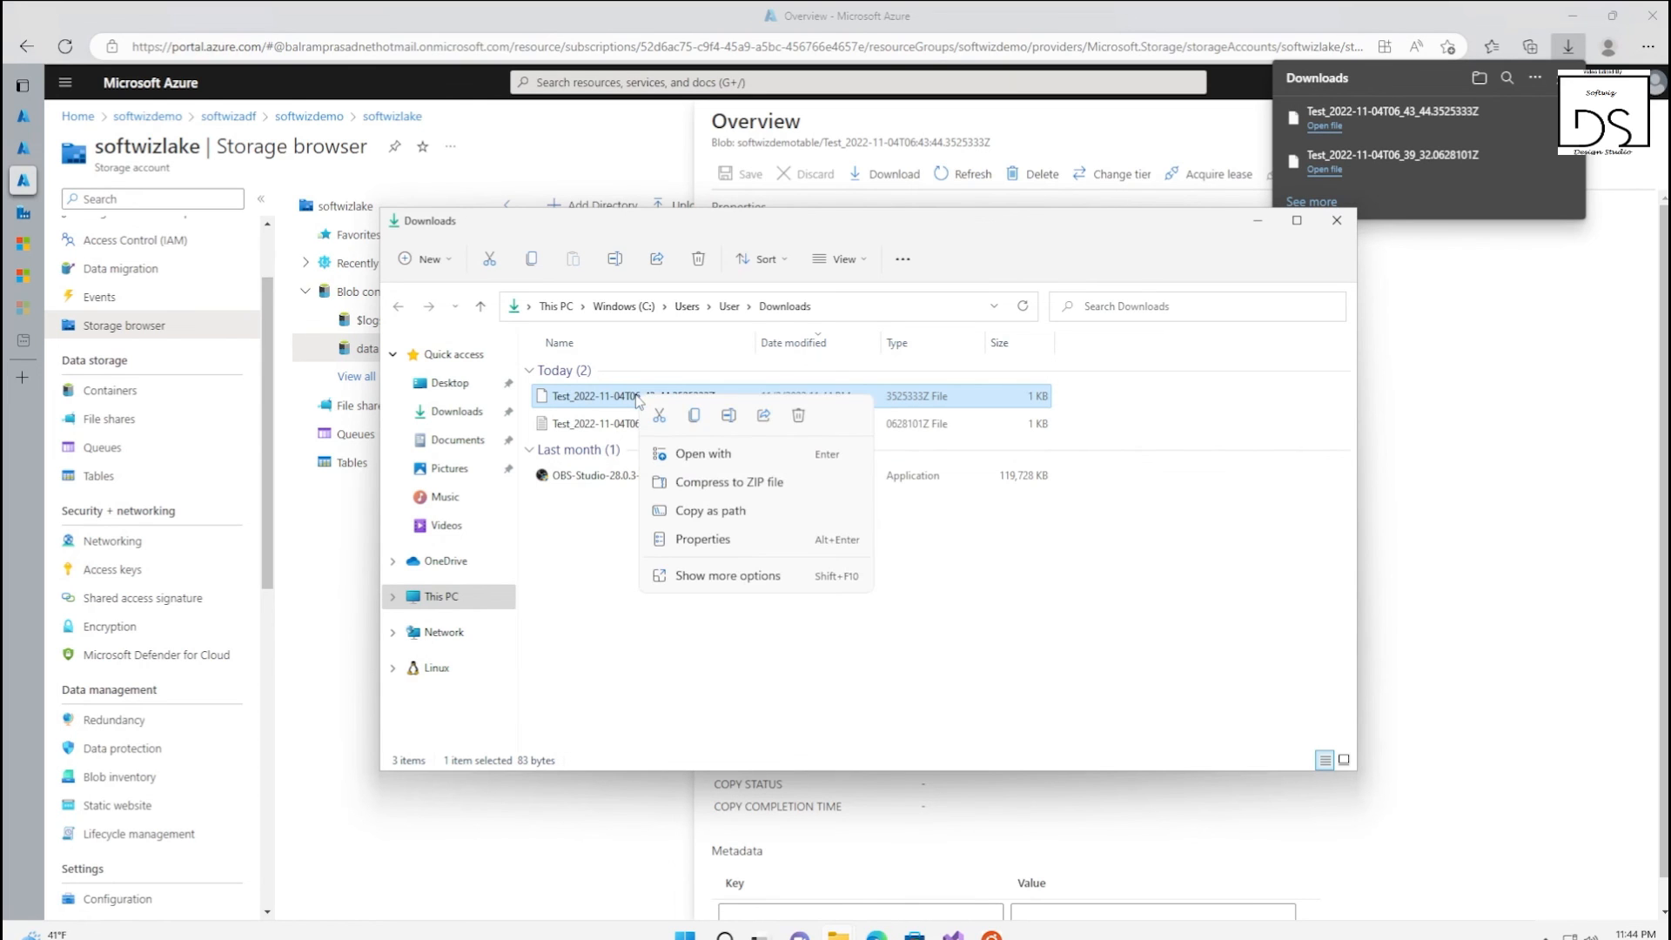
left_click(697, 454)
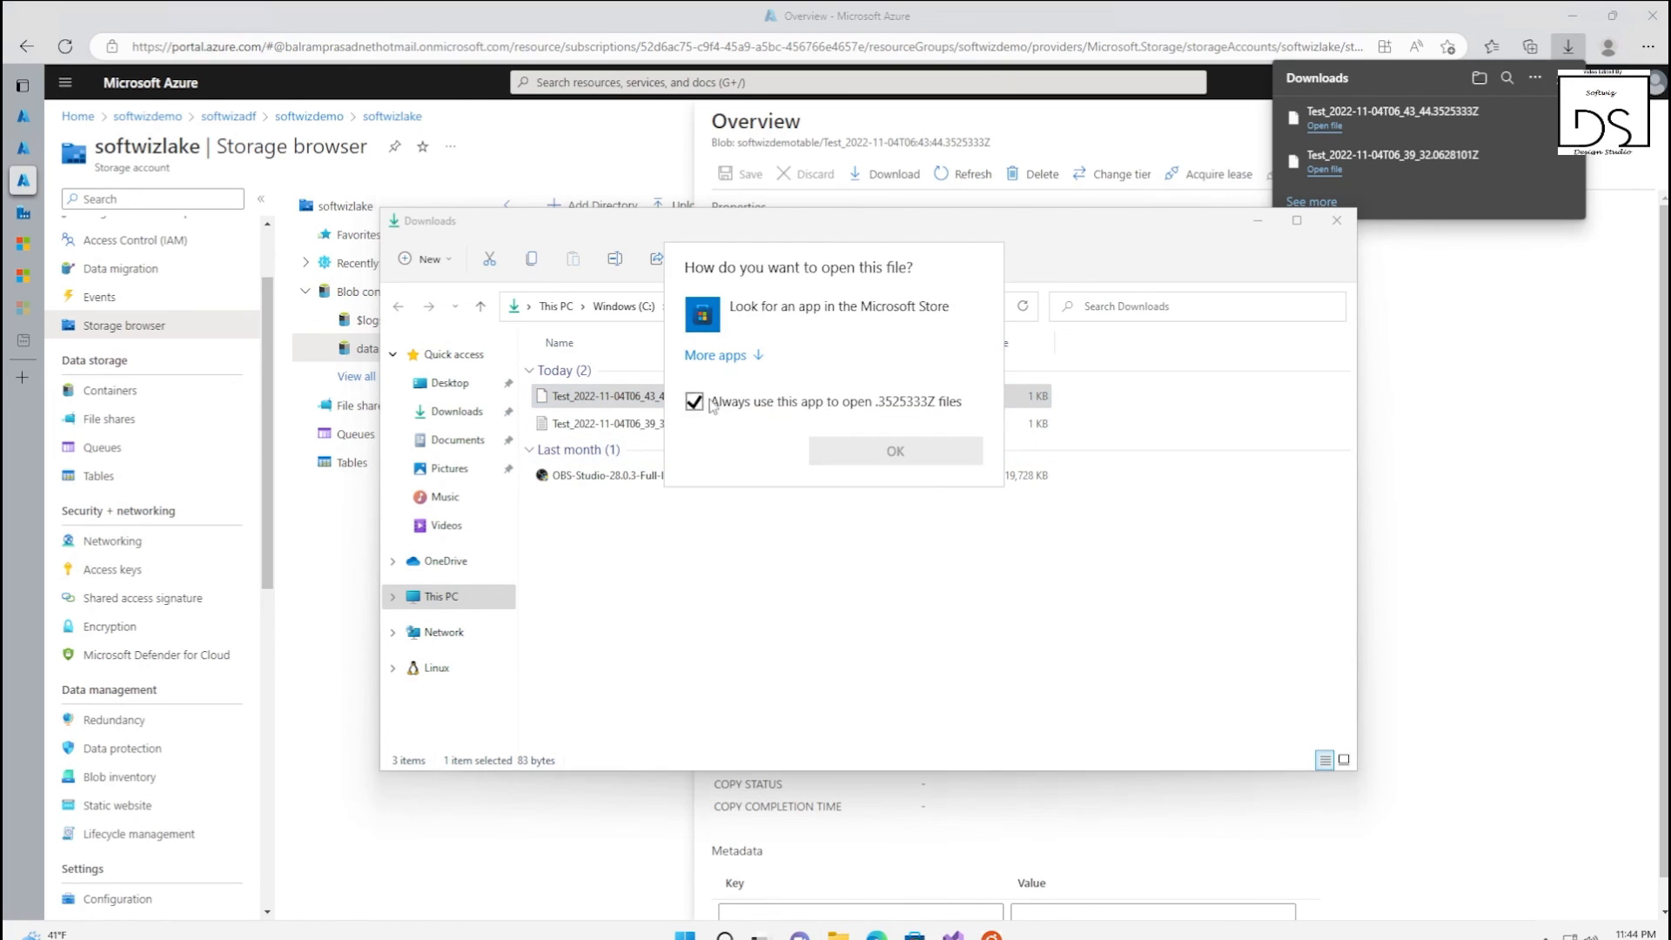
left_click(735, 355)
left_click(754, 396)
left_click(895, 584)
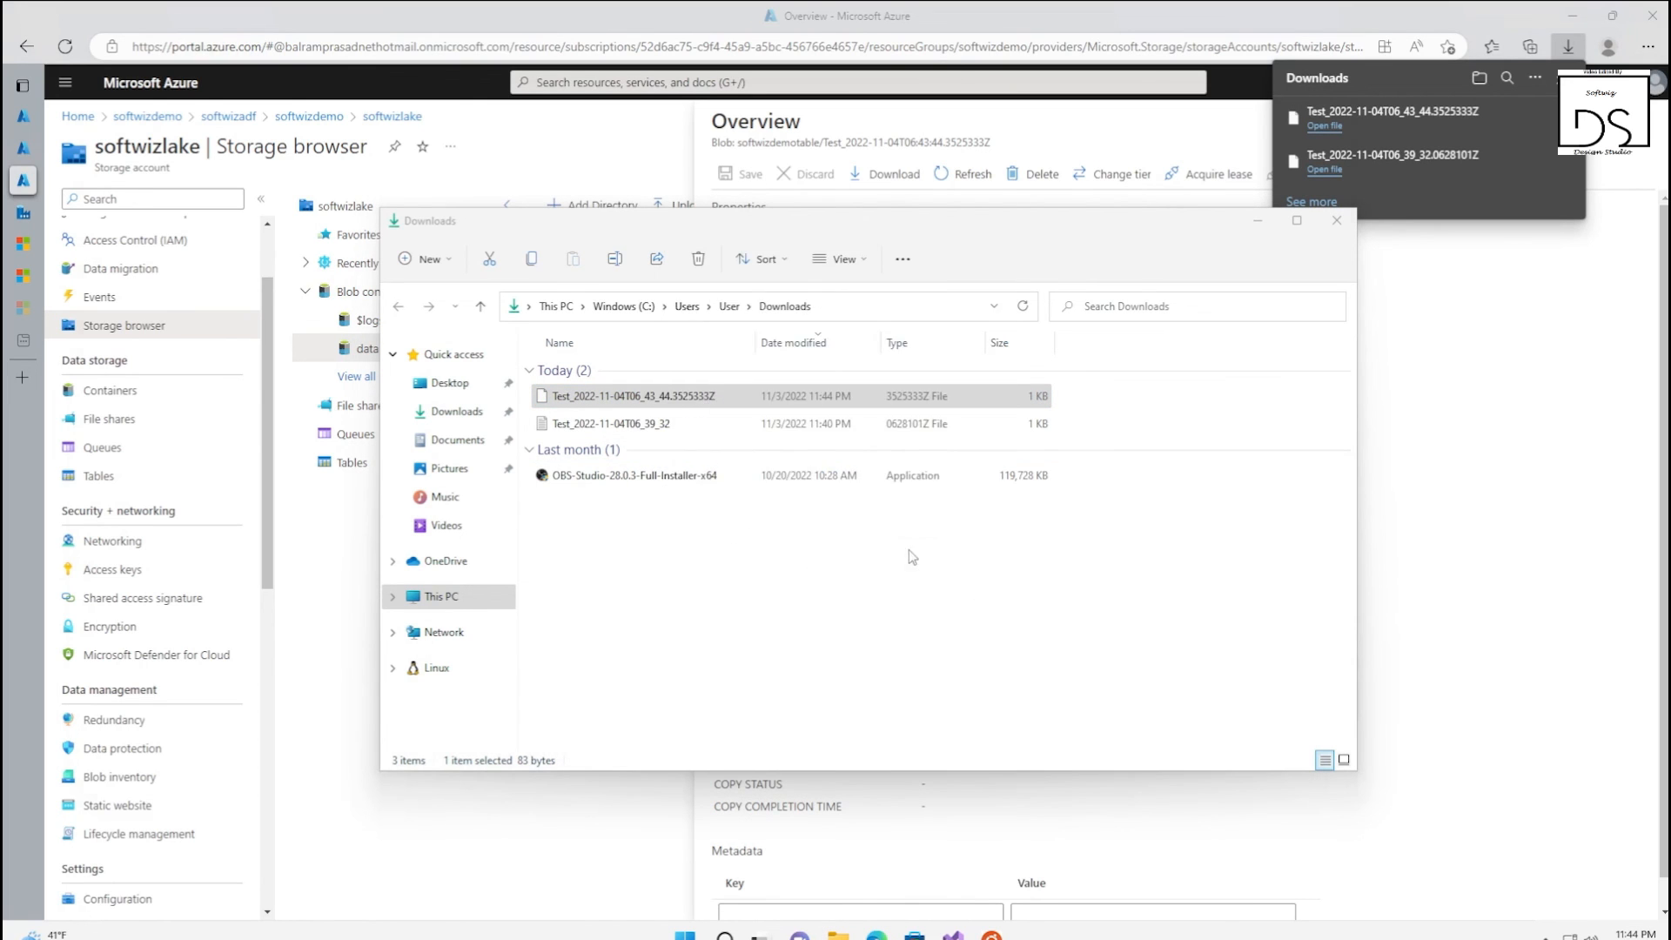
key("ctrl+a")
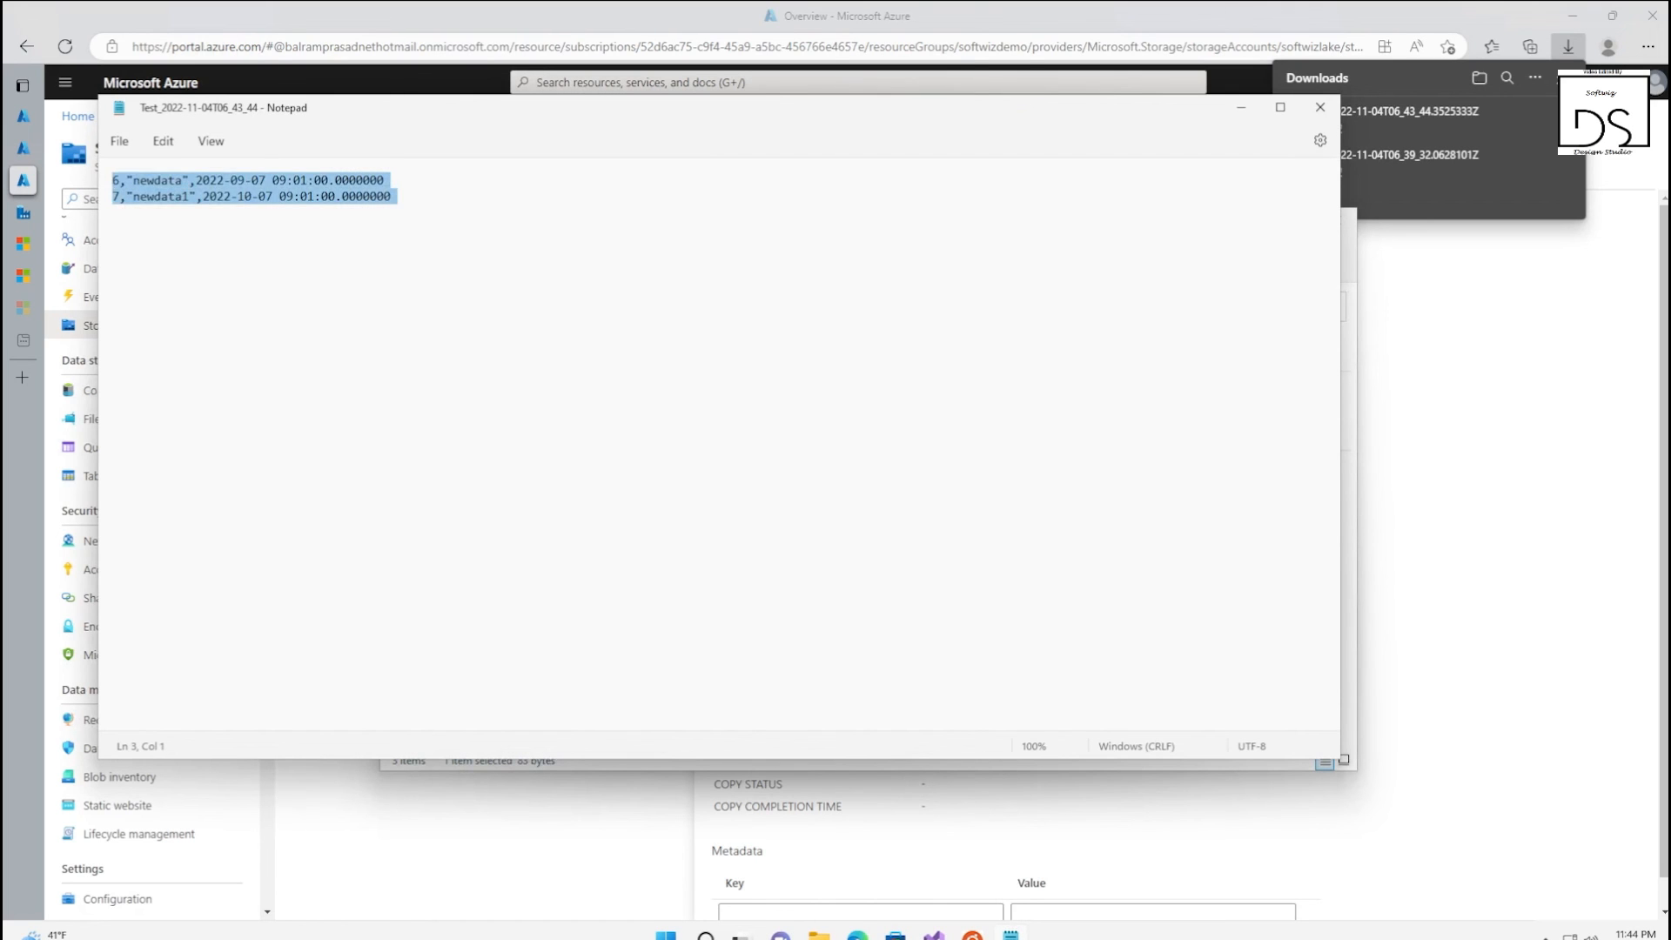
left_click(113, 212)
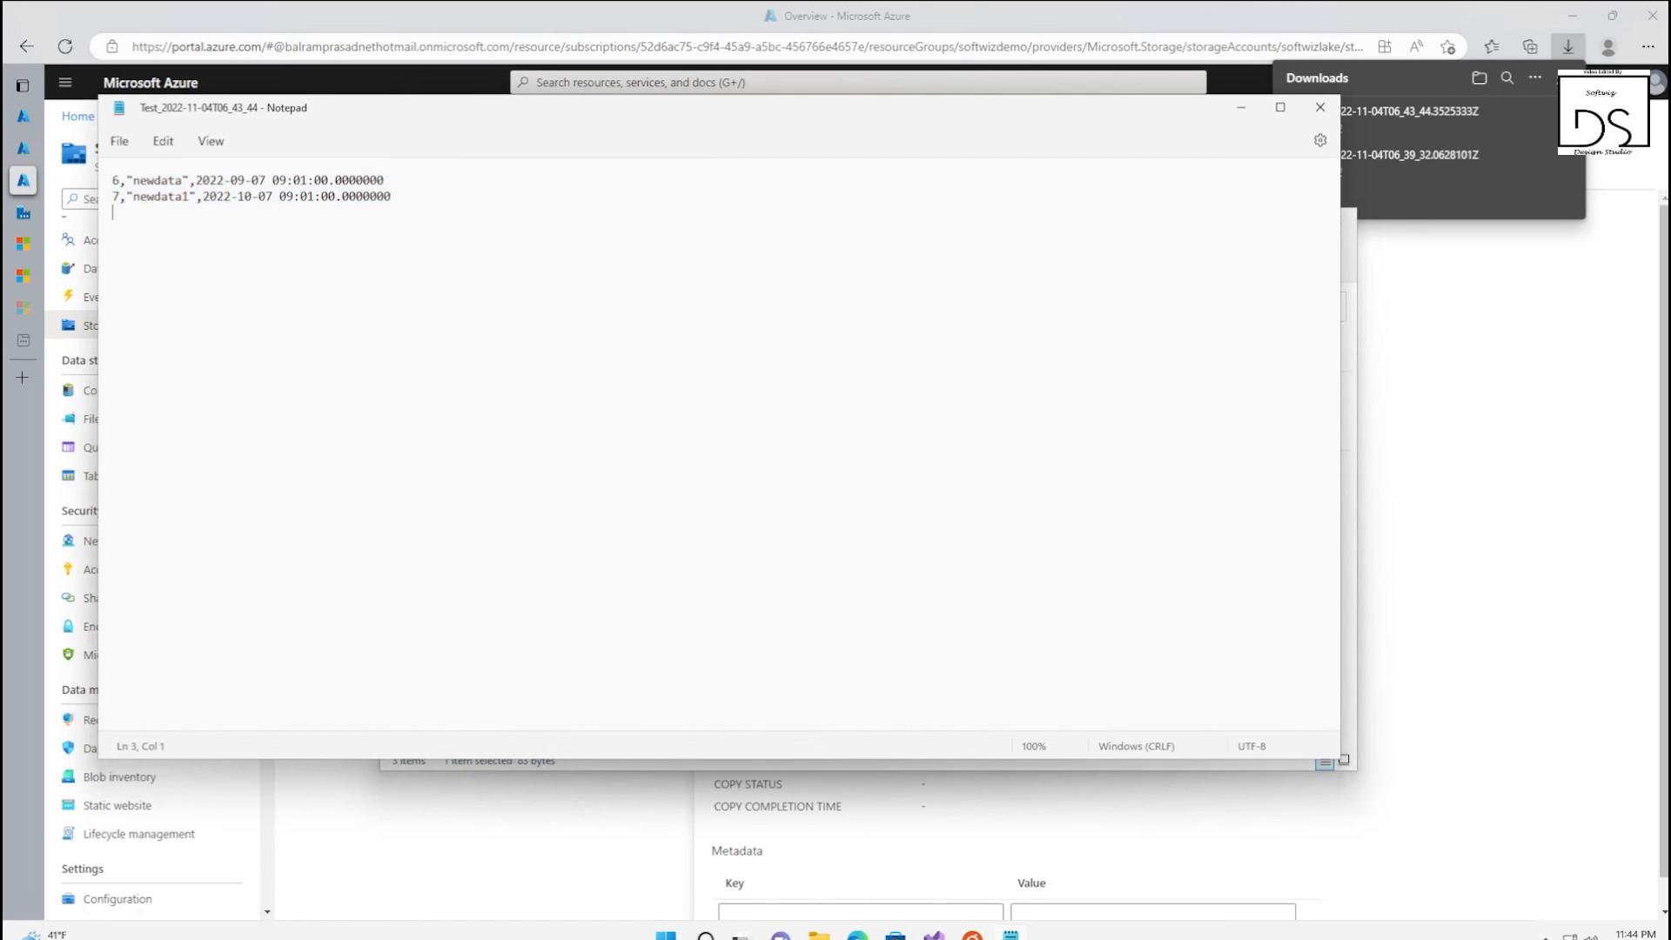
left_click(1320, 107)
left_click(362, 651)
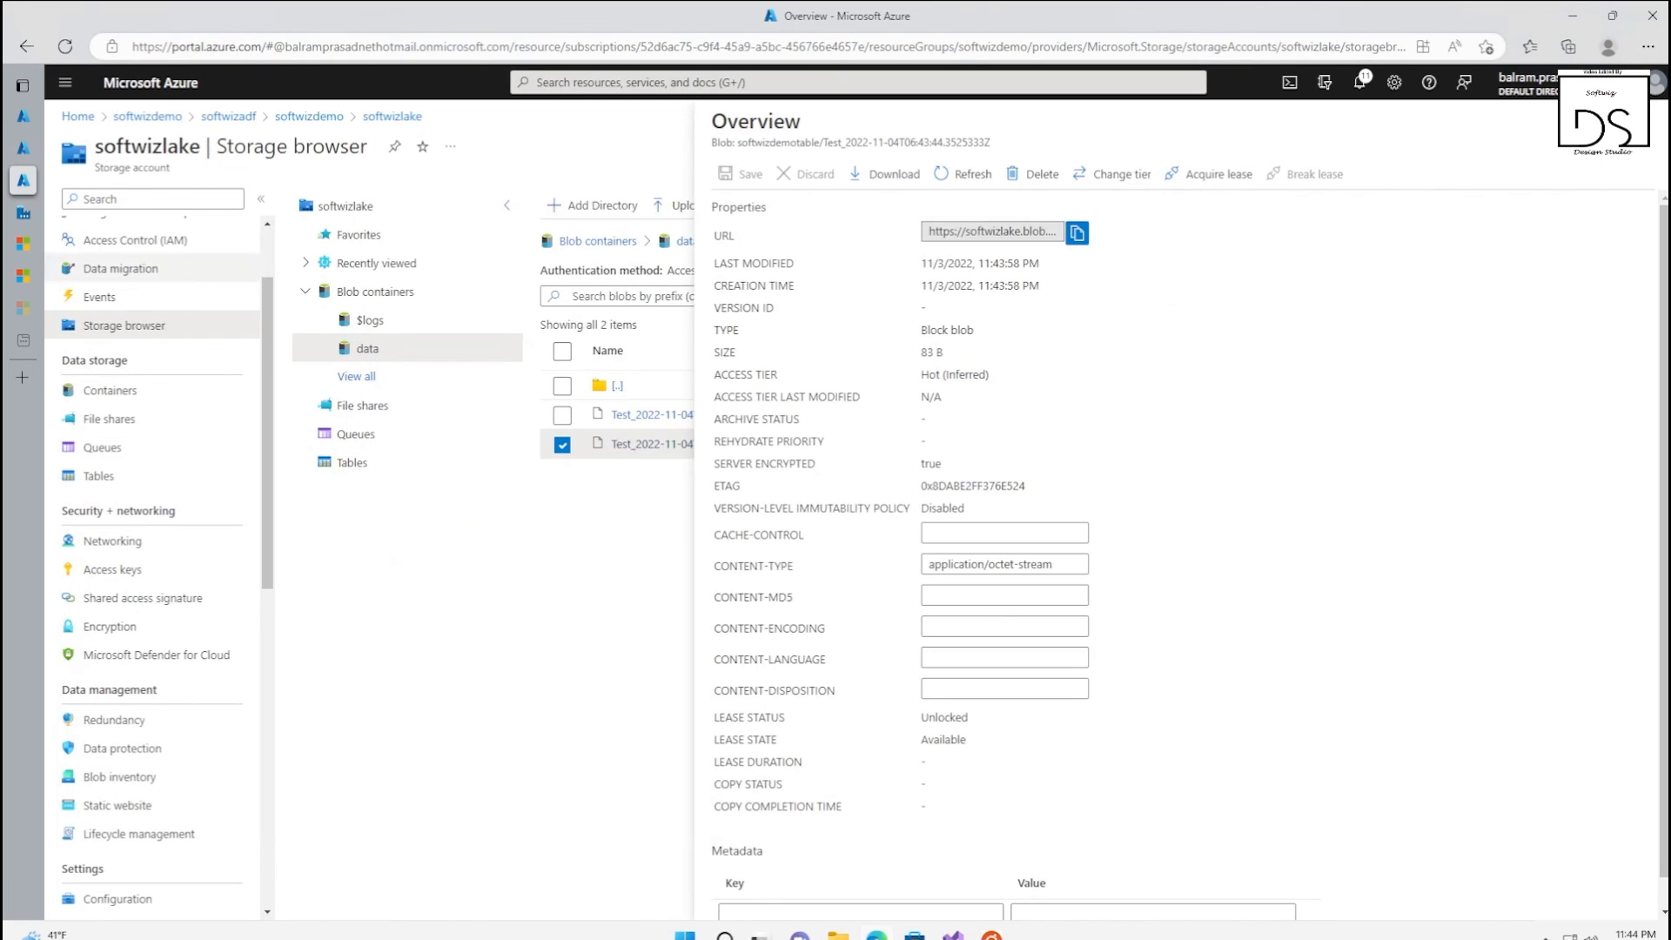
Switch to the softwizdemo database query editor and rerun the Query 5 maximum WatermarkValue query for softwizdemotable
left_click(23, 150)
left_click(23, 115)
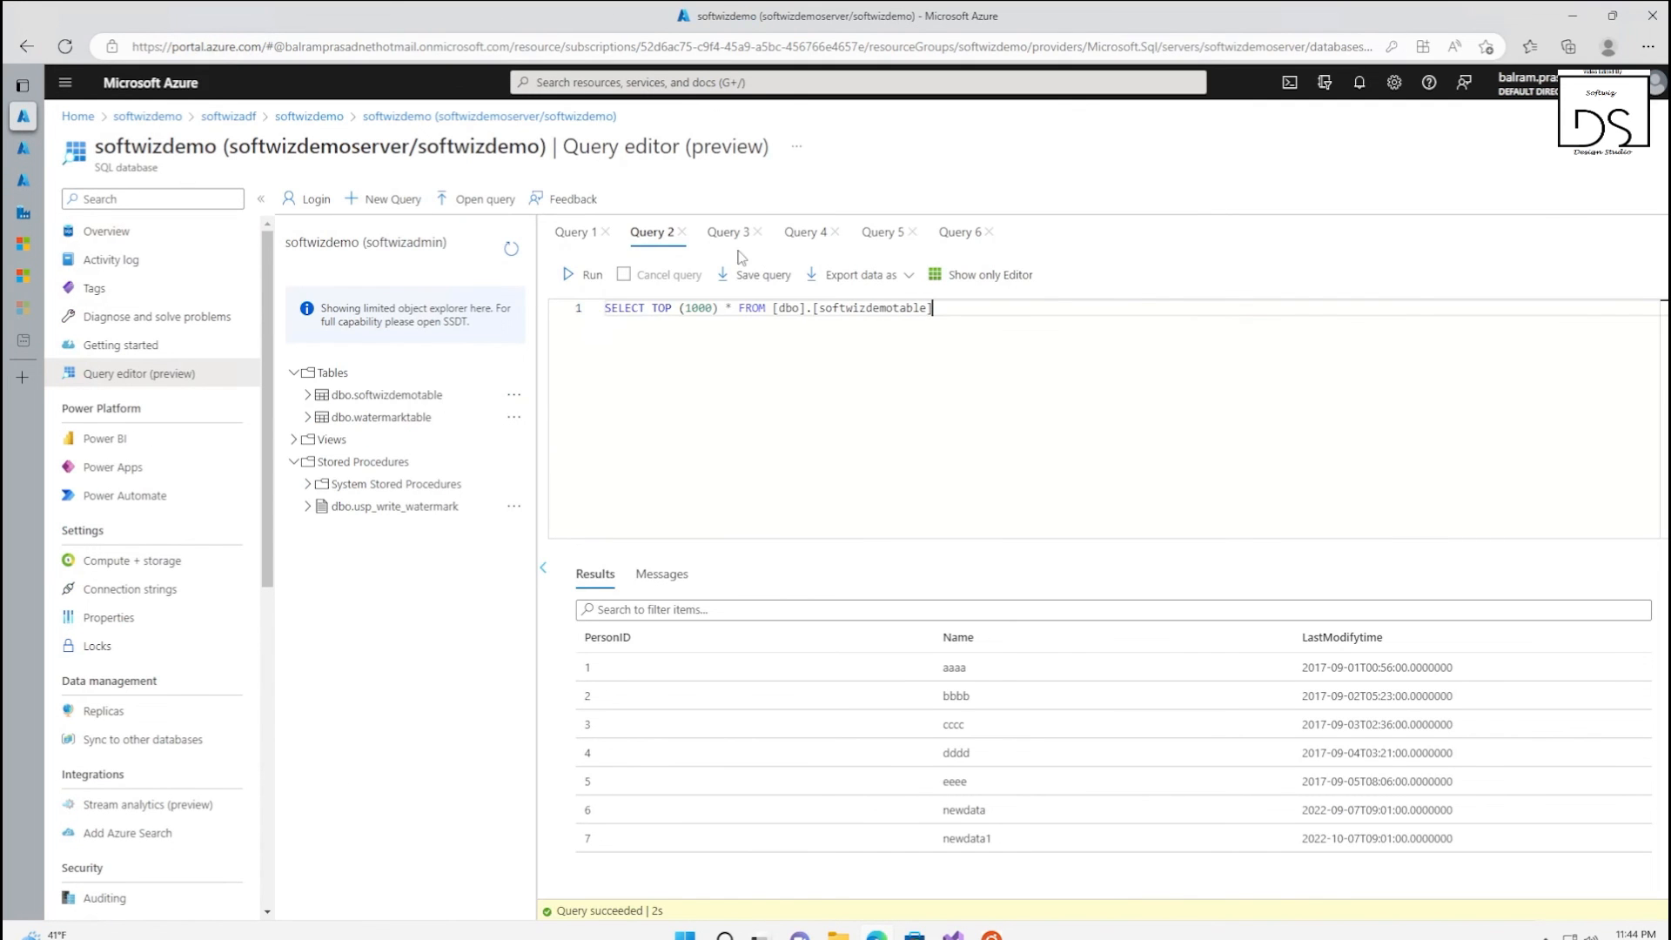
left_click(727, 232)
left_click(806, 231)
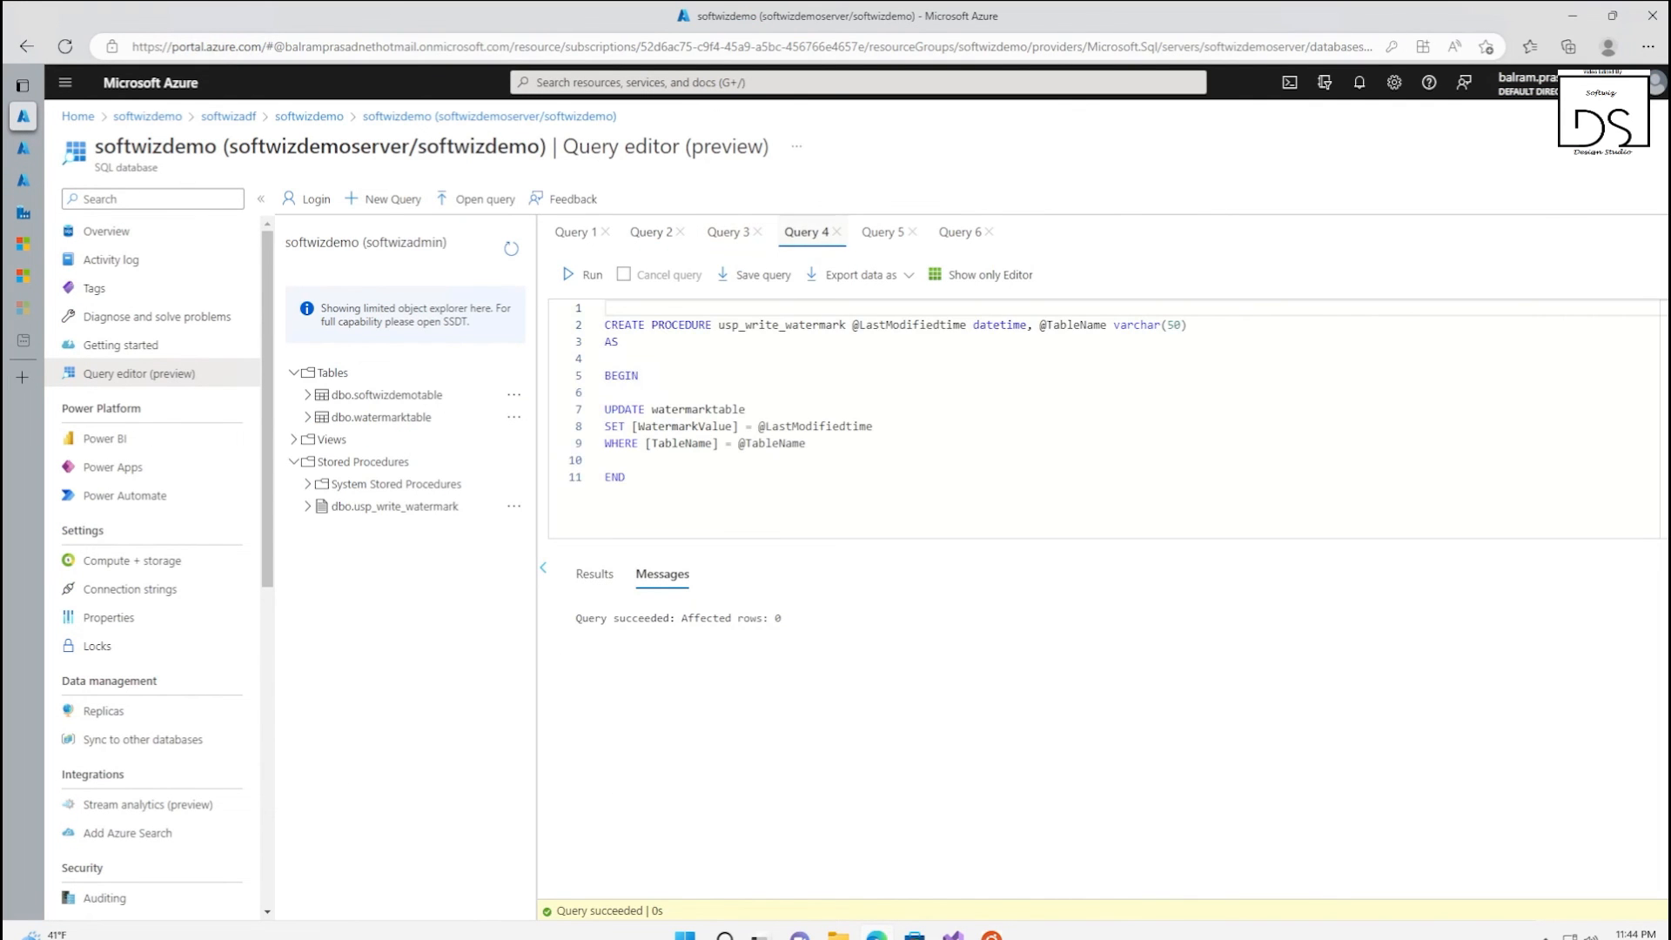
left_click(881, 232)
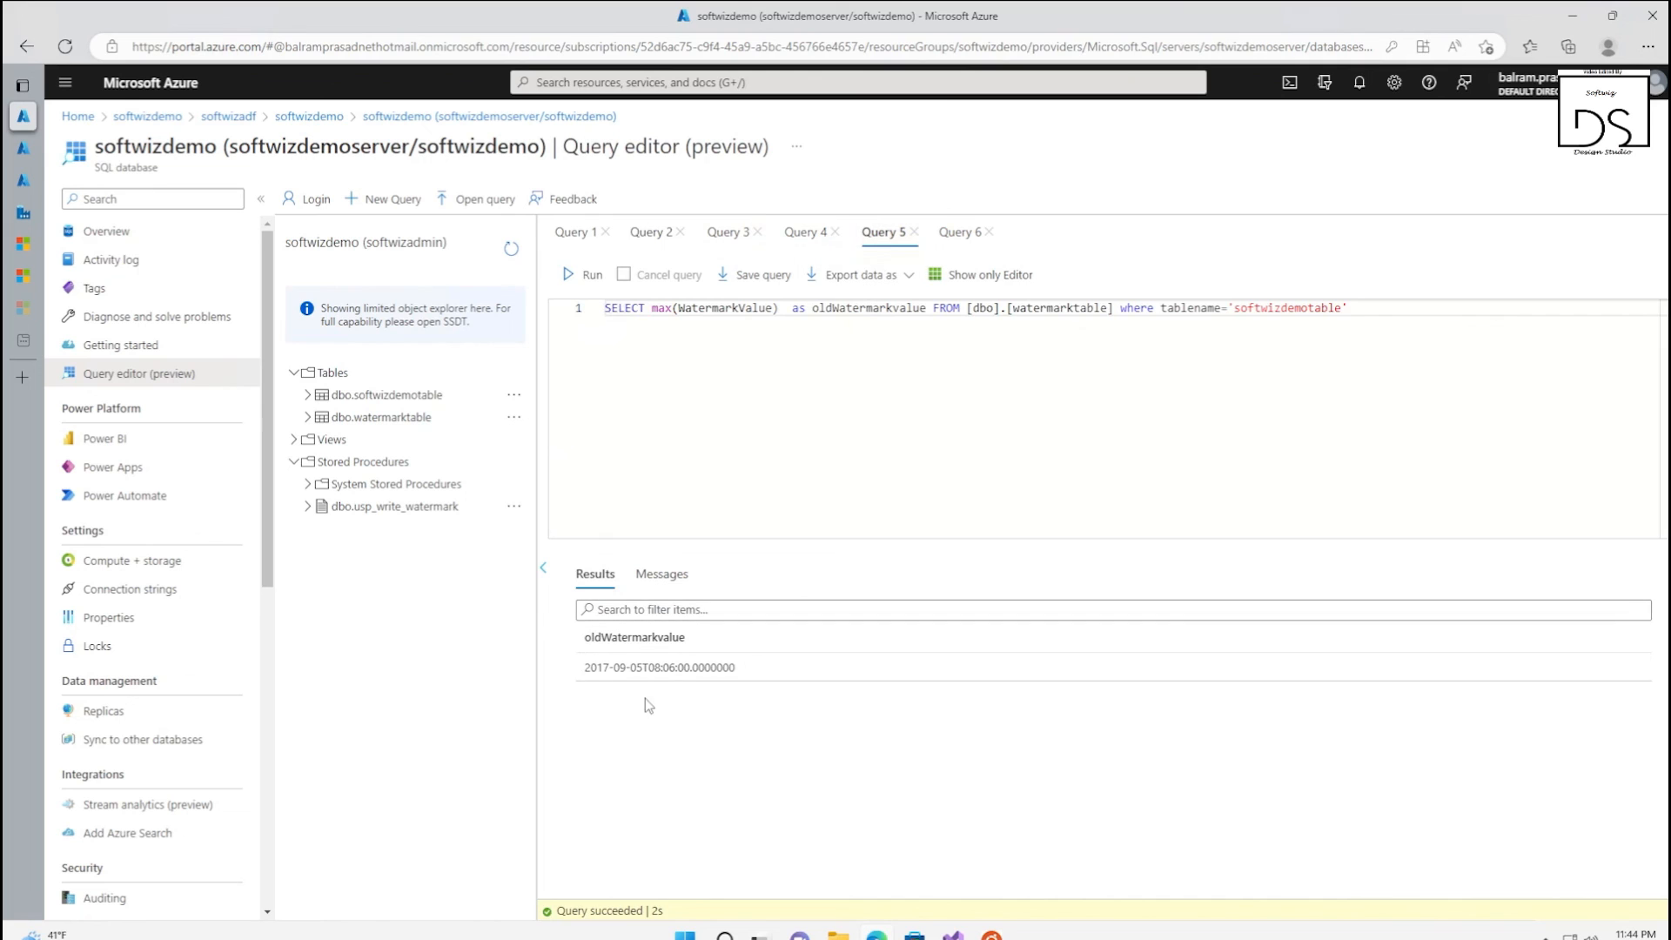
left_click(698, 308)
left_click(586, 277)
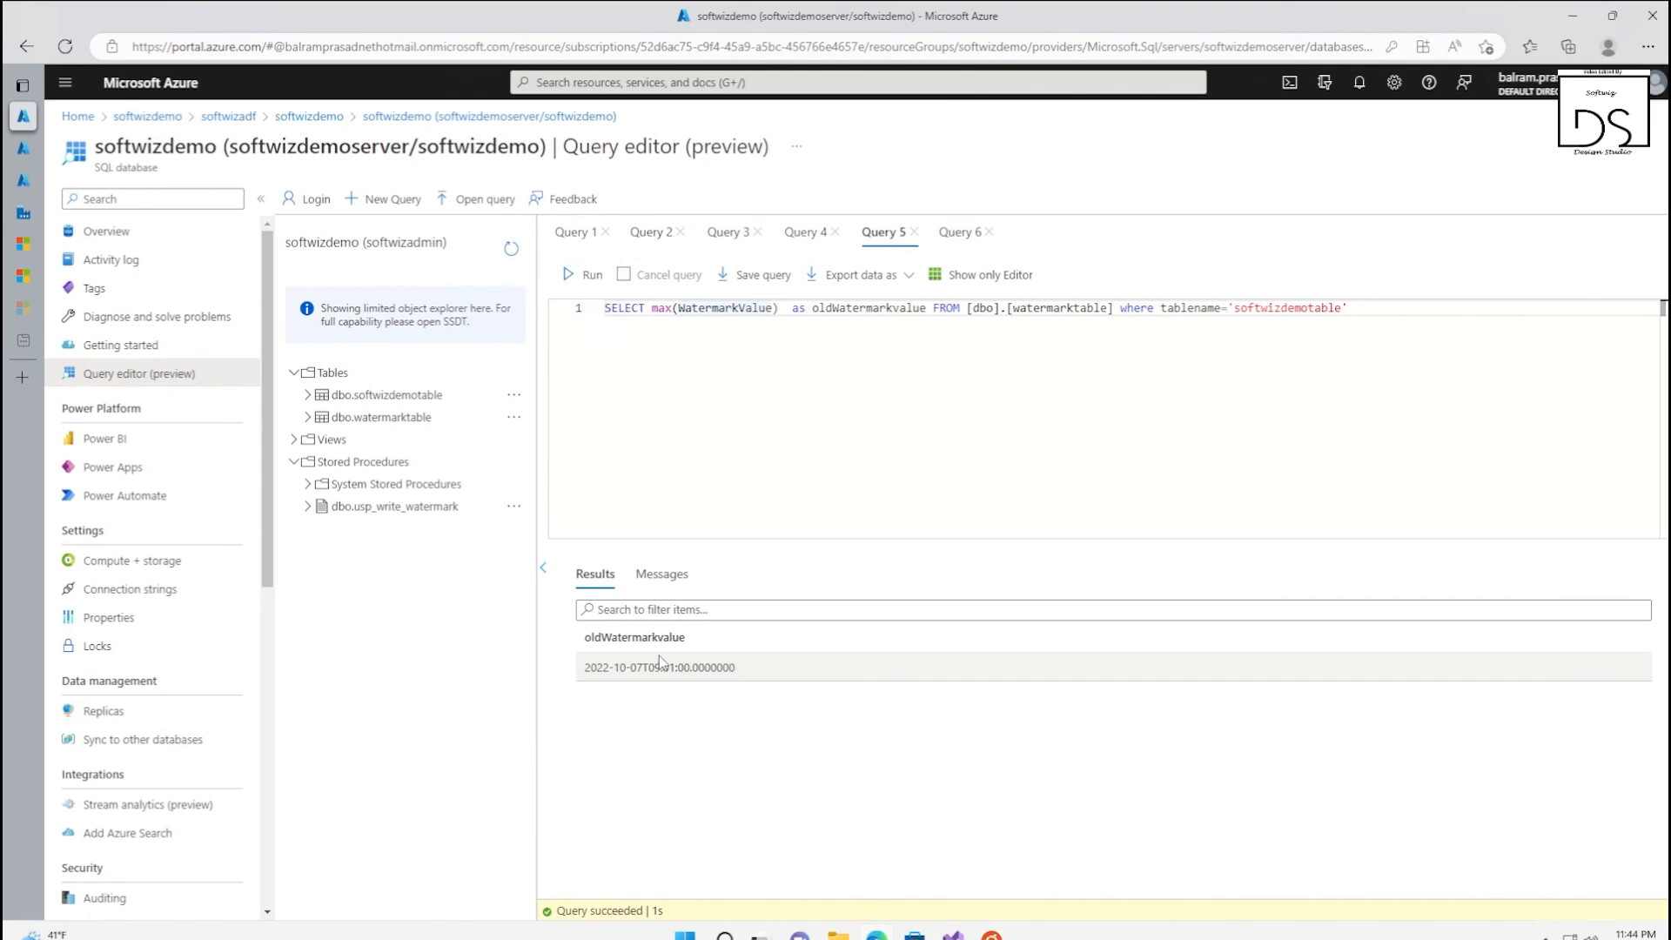
left_click_drag(620, 667, 761, 681)
left_click(1026, 375)
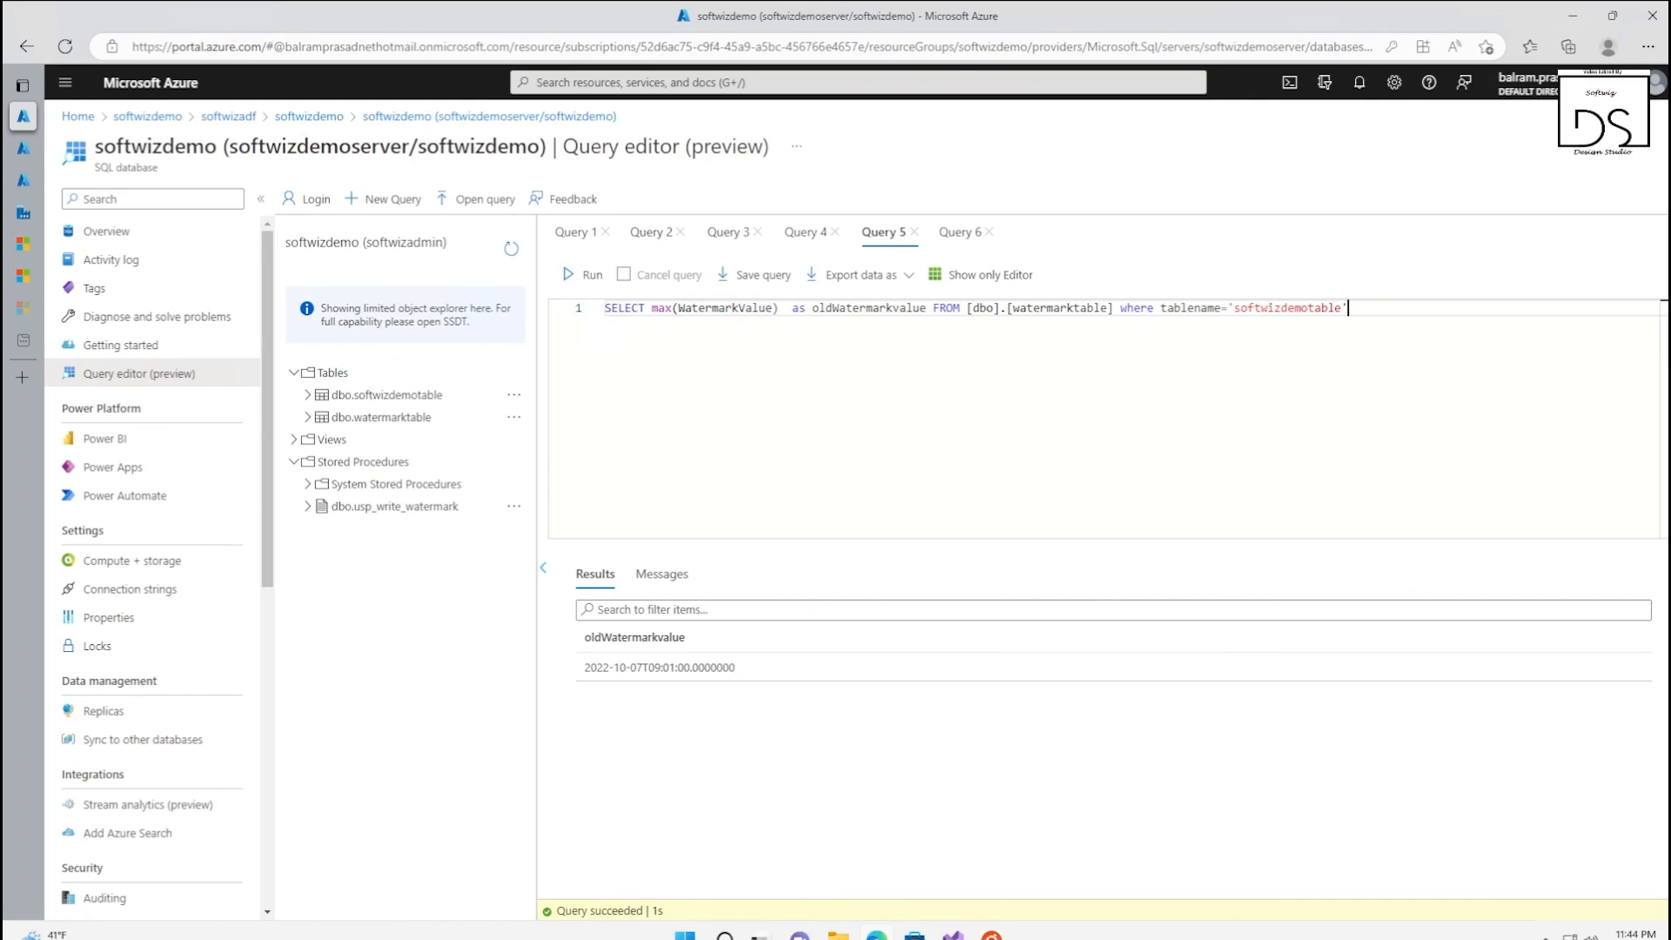
Switch back to the softwizadf Data Factory to view the activity runs of DemoPipeline
key("alt+Tab")
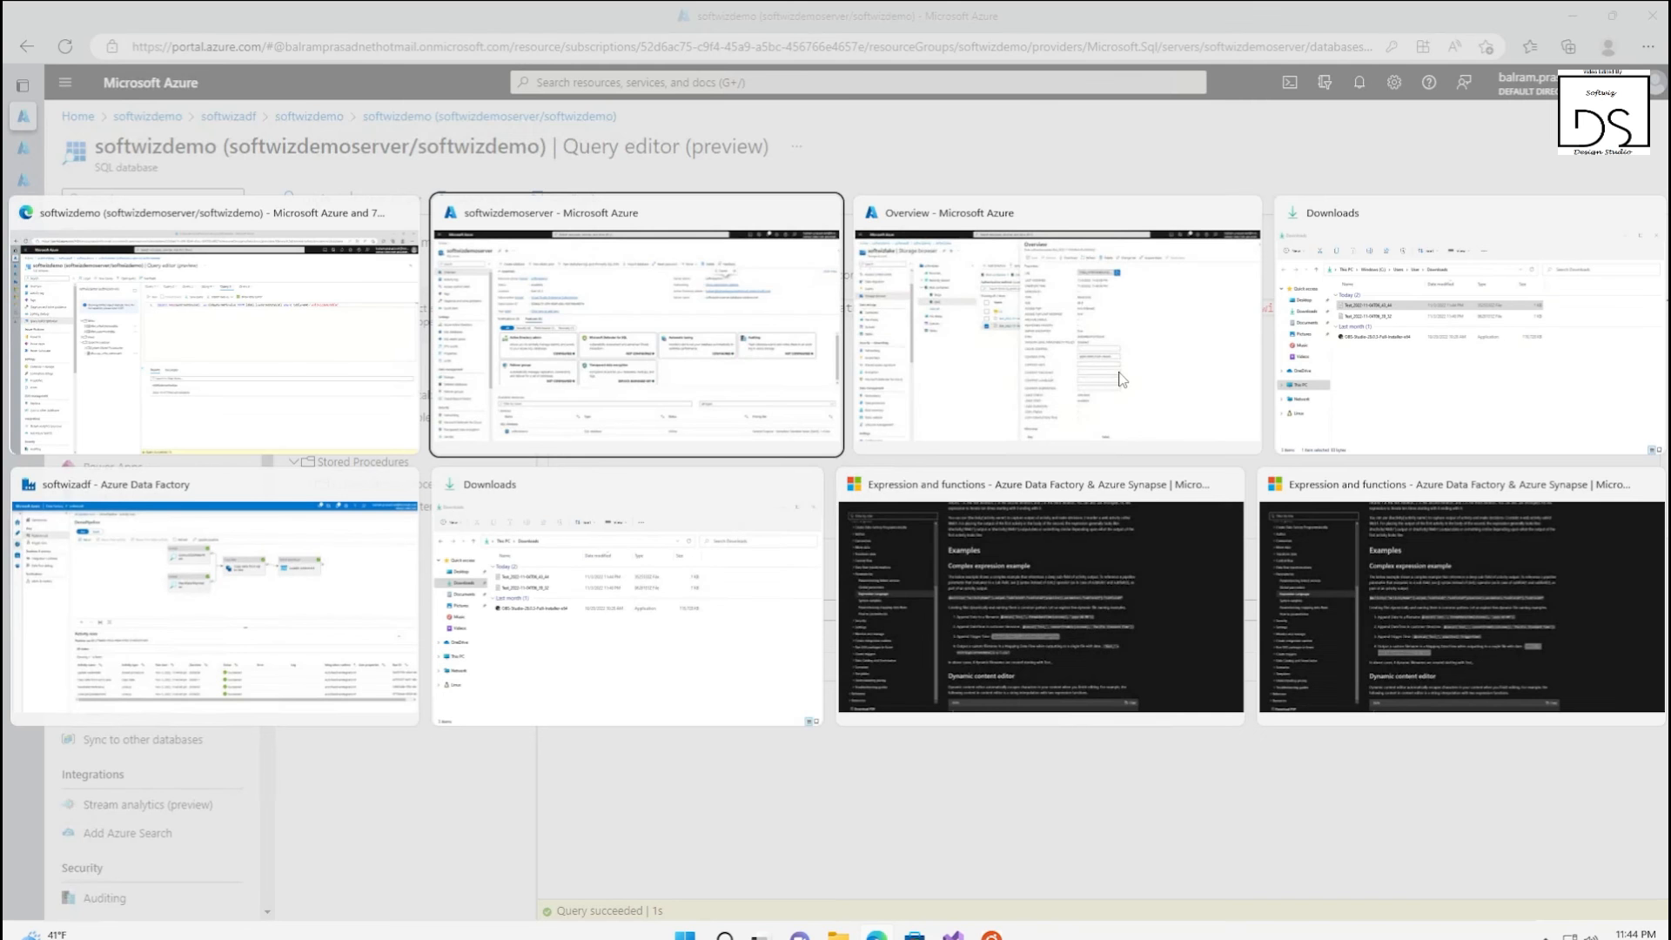
left_click(1122, 380)
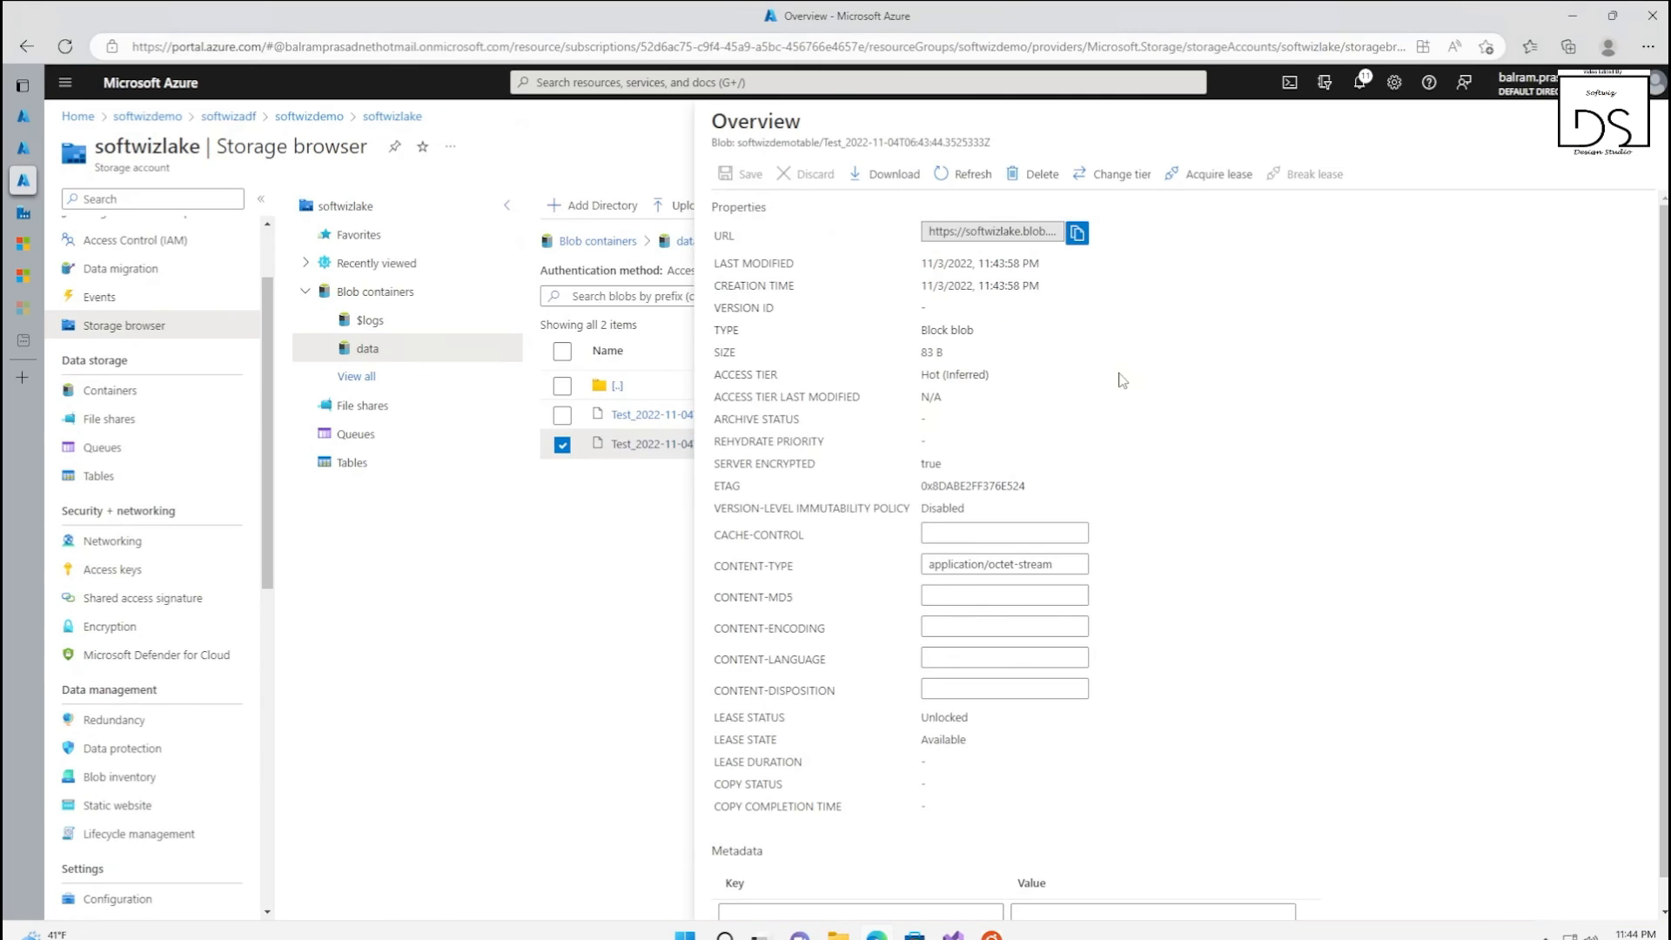
left_click(19, 212)
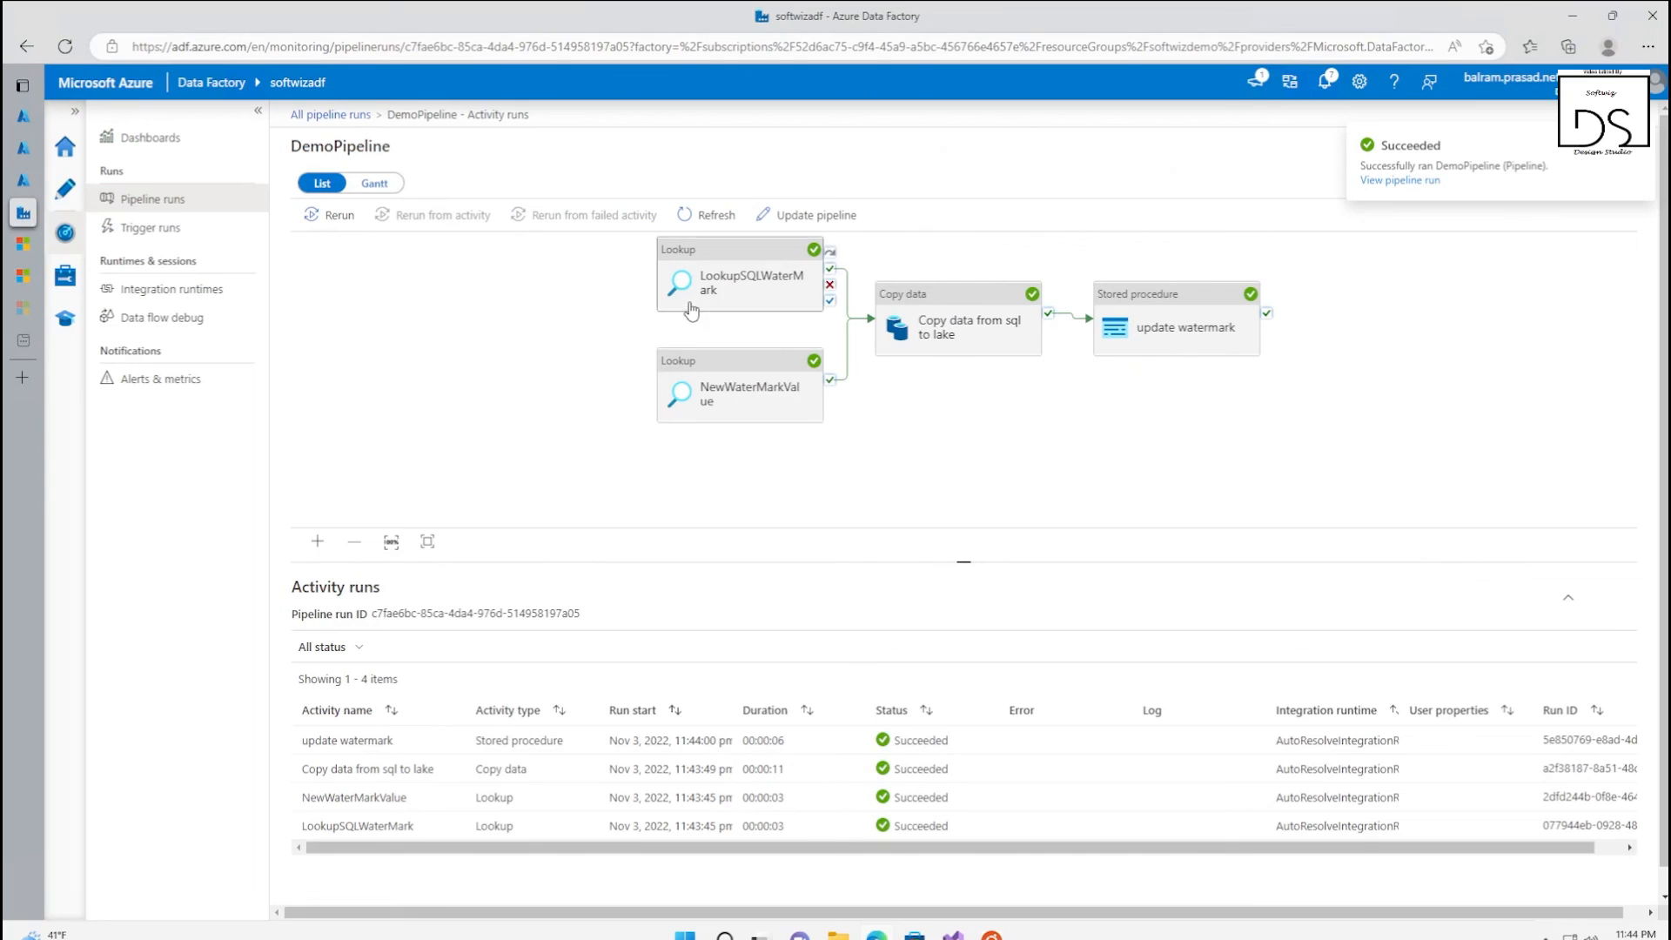